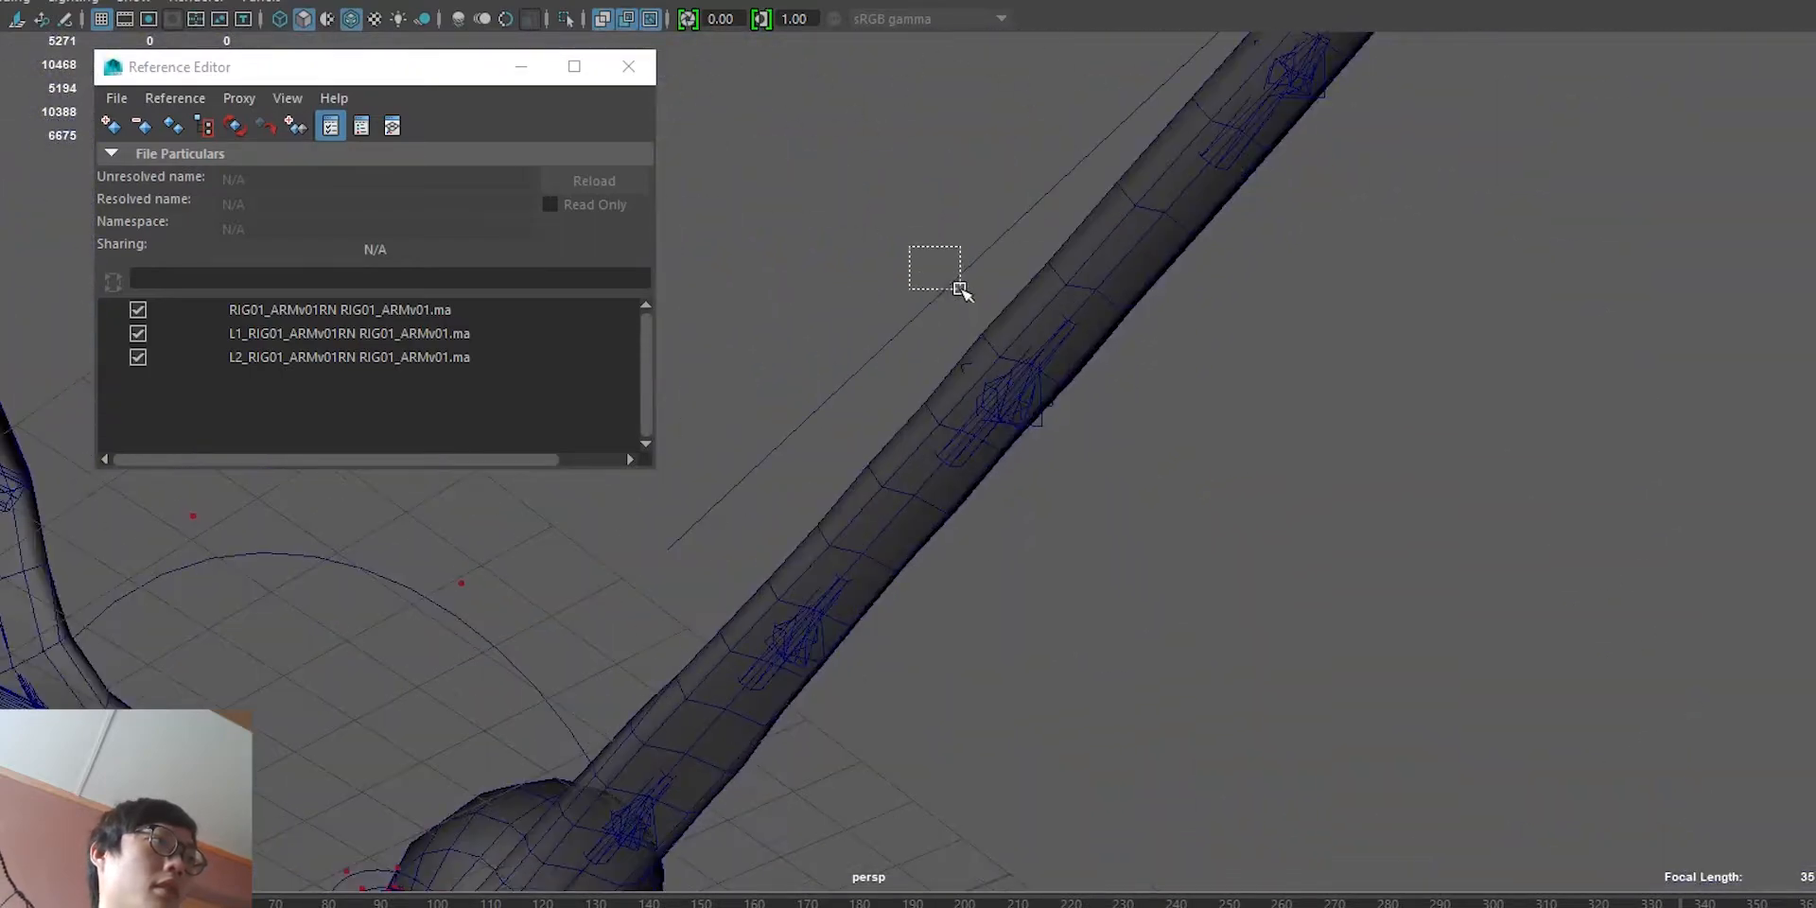
Step: Collapse the ArmL1Wire2 and ArmL1PRIMARYWire3 nodes and line them up in rows with wire2Set and wire3Set
key(f)
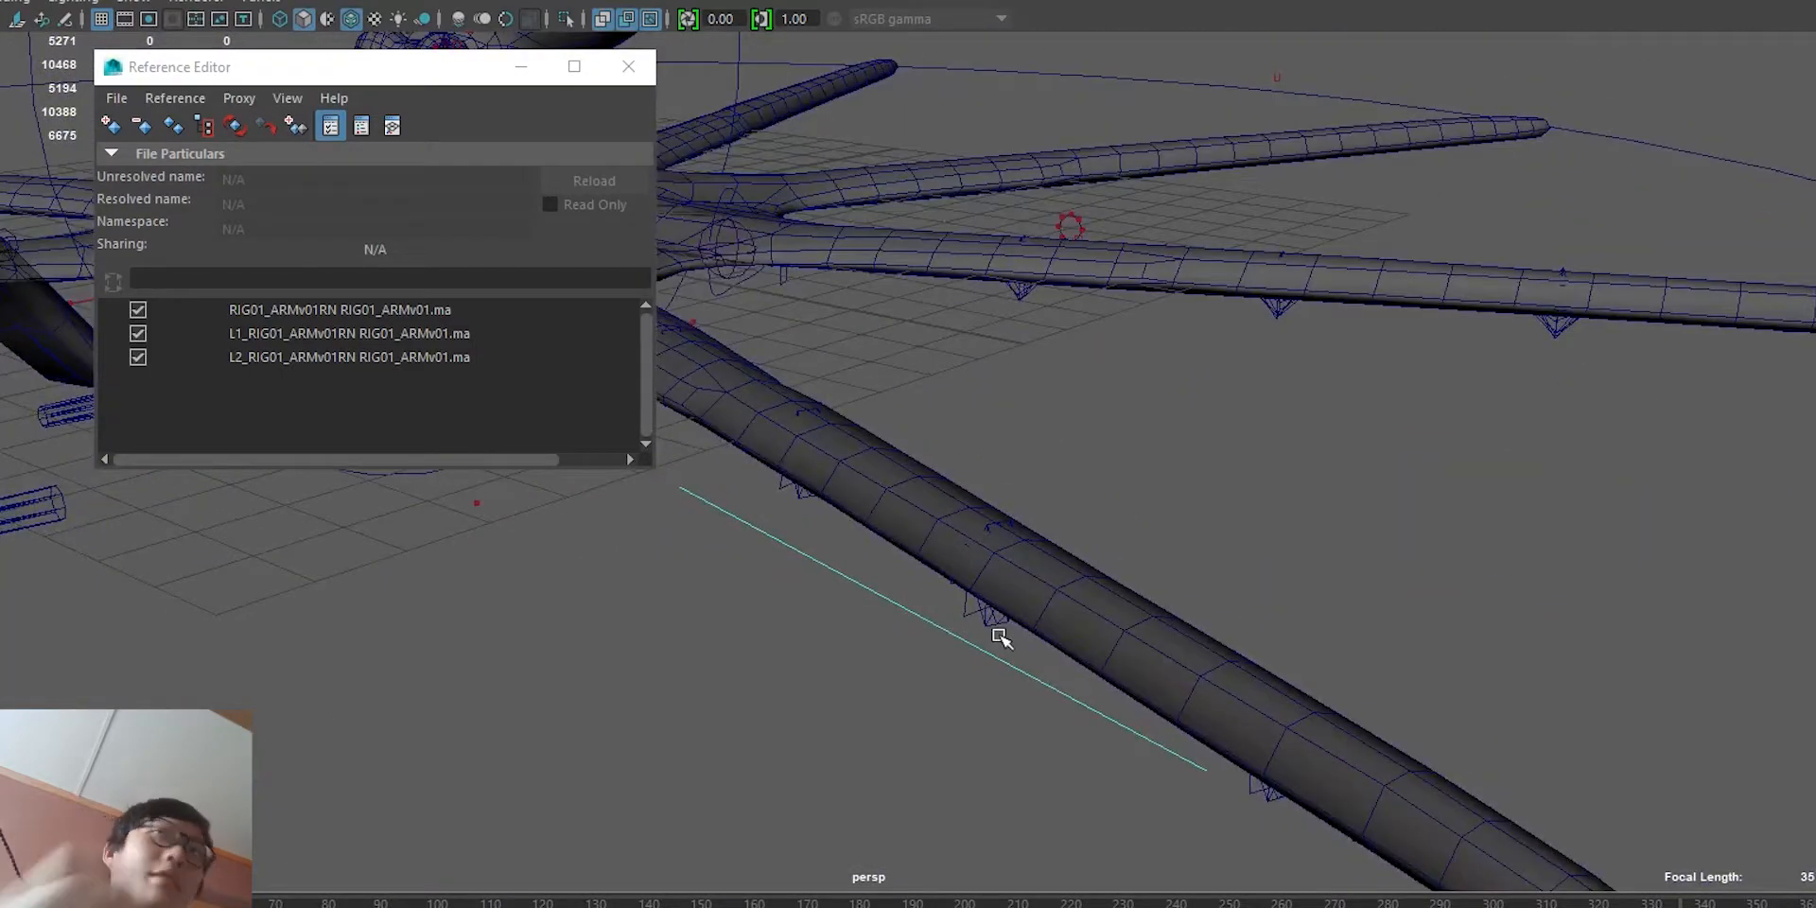
alt+drag(1001, 638, 1304, 432)
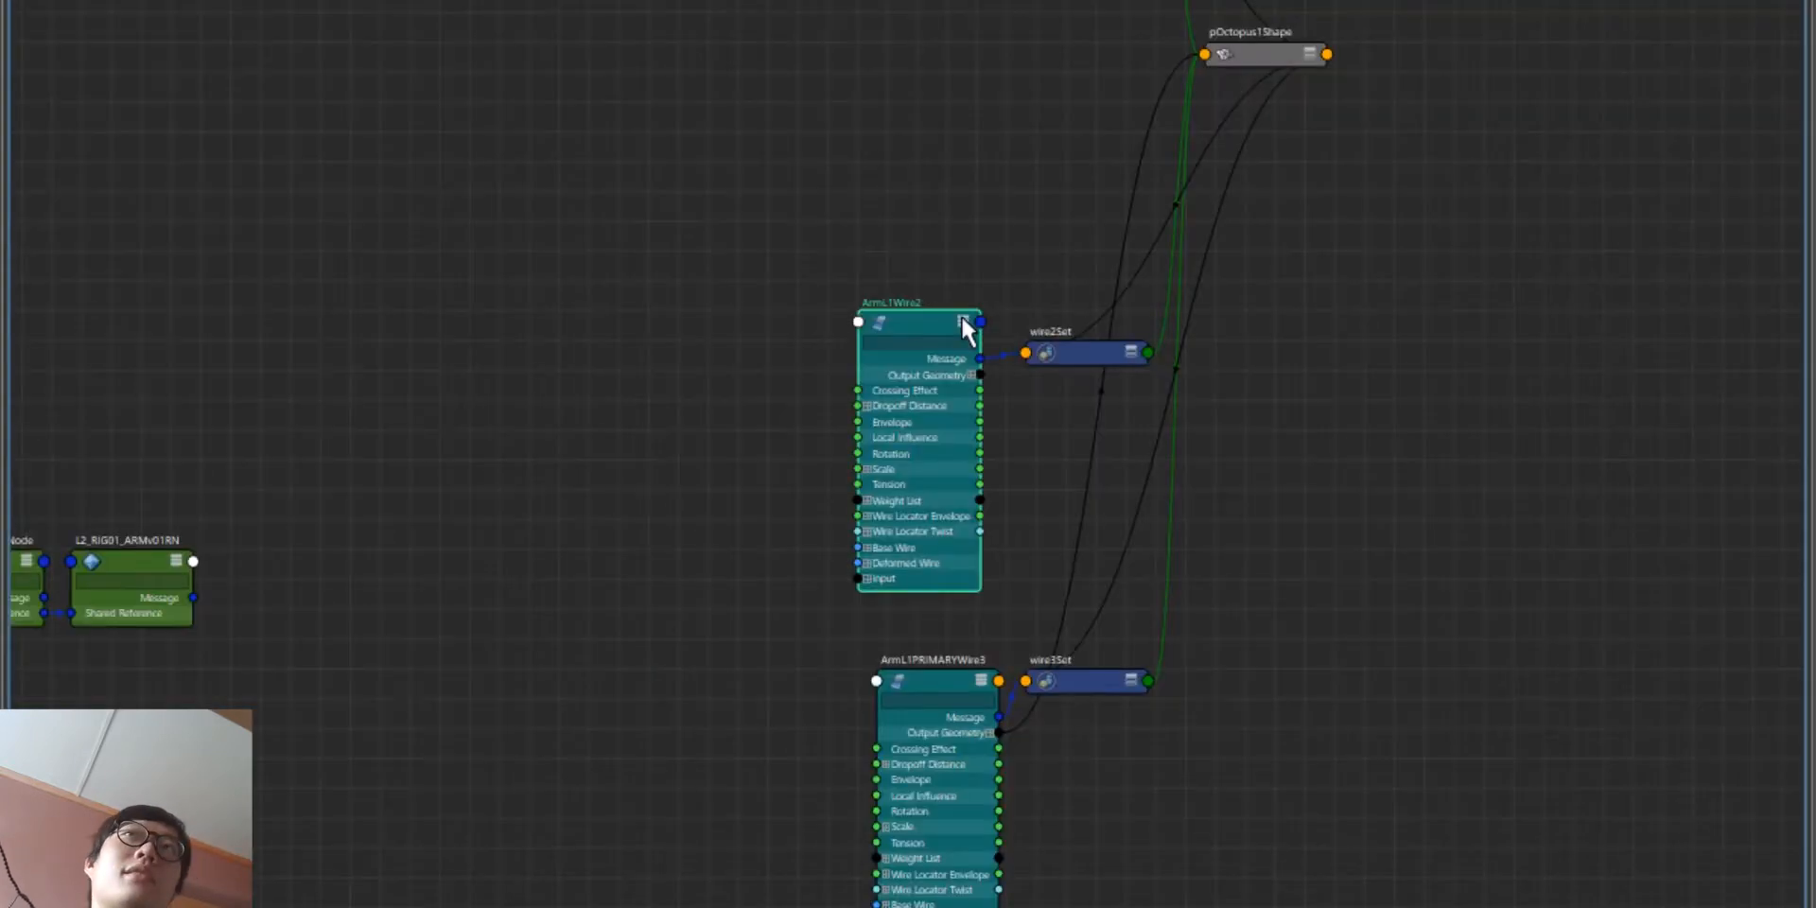
click(965, 317)
drag(965, 324, 975, 383)
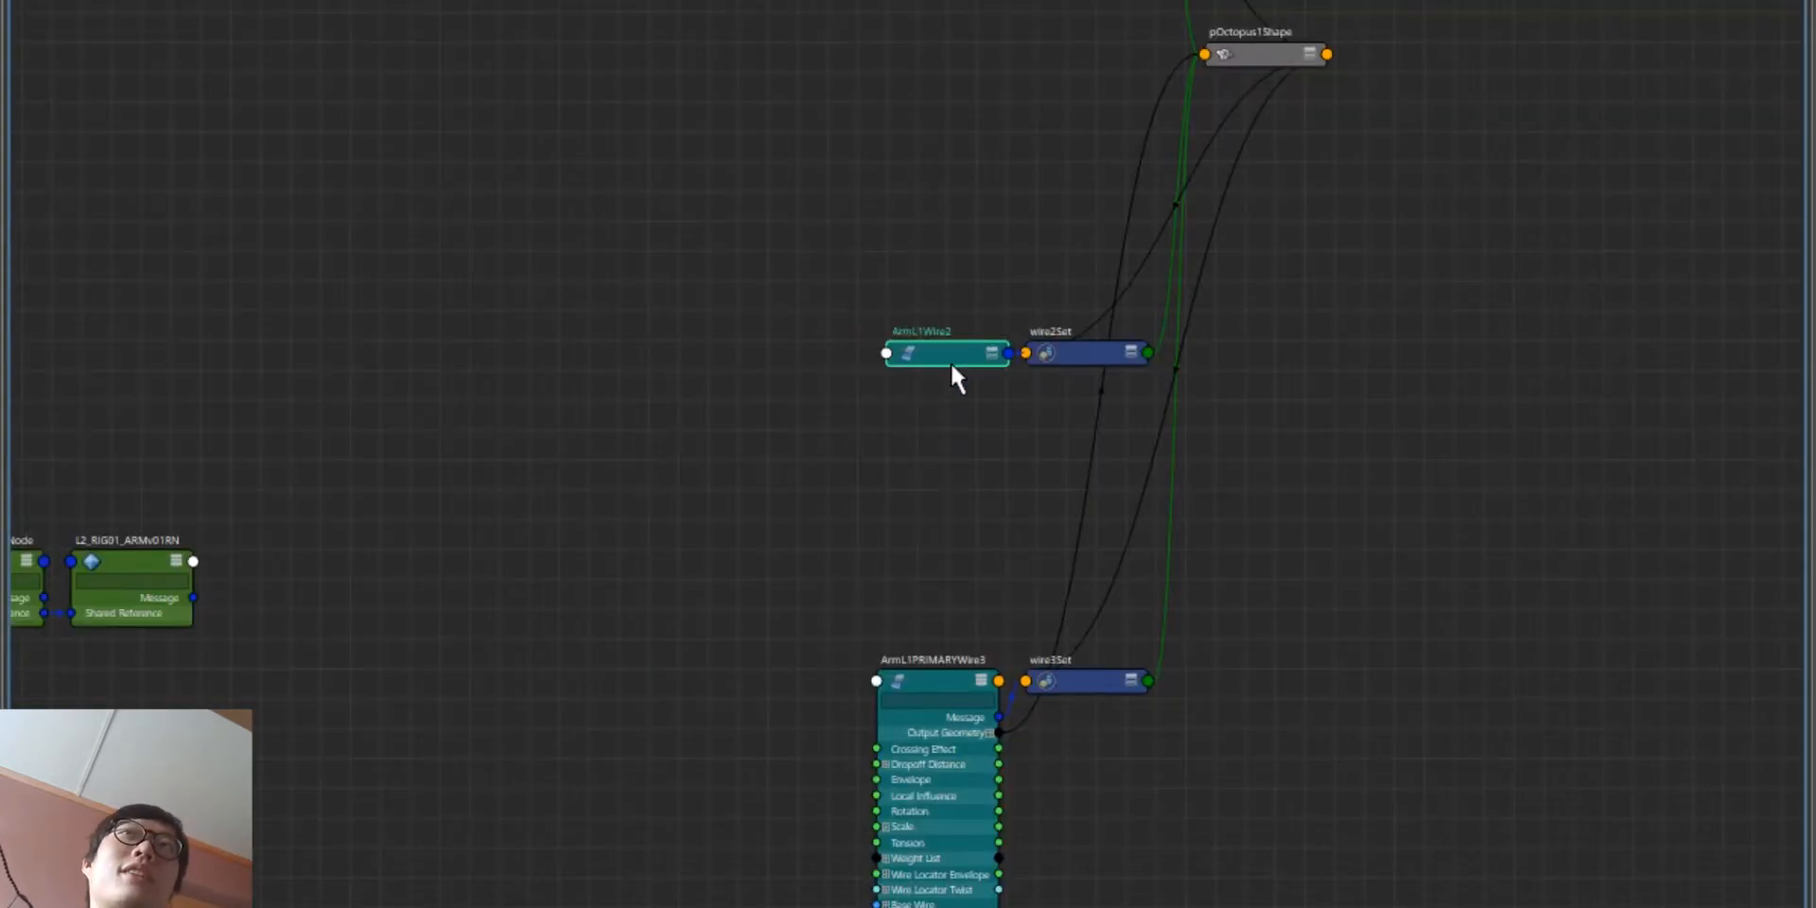
click(981, 681)
drag(969, 694, 976, 430)
drag(1098, 698, 1108, 428)
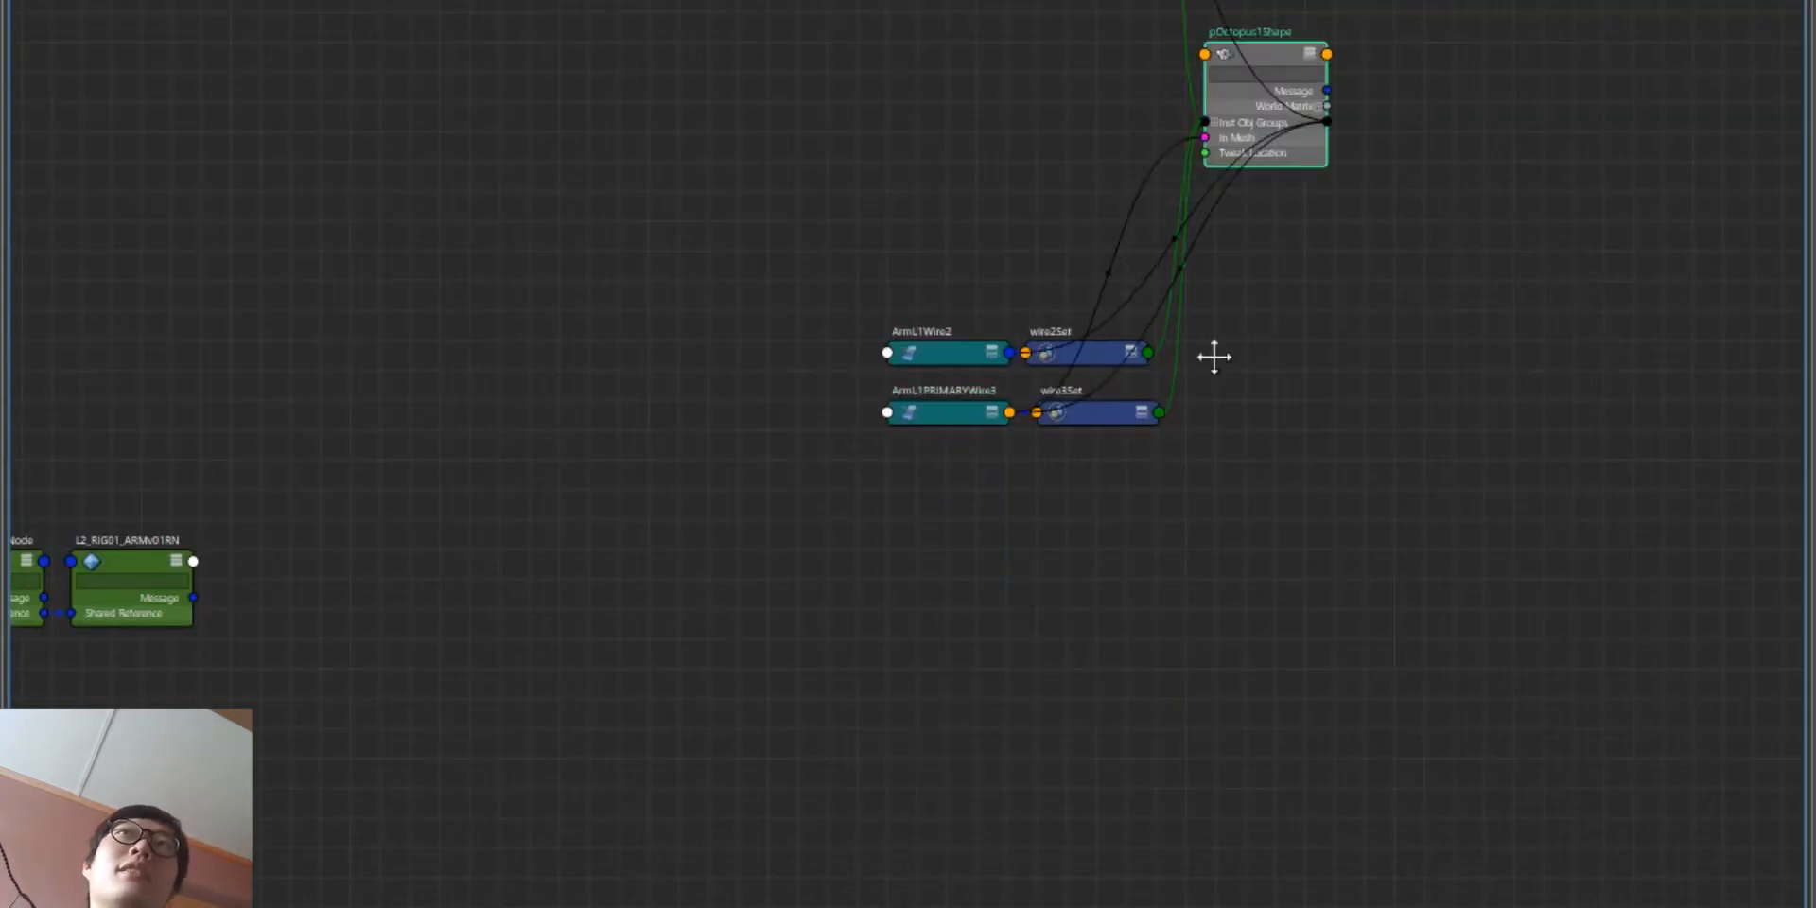
Step: Line up ArmL1wire1 and wire1Set in a row directly above the ArmL1Wire2 and wire2Set nodes
scroll(1175, 360, up, 5)
click(1036, 204)
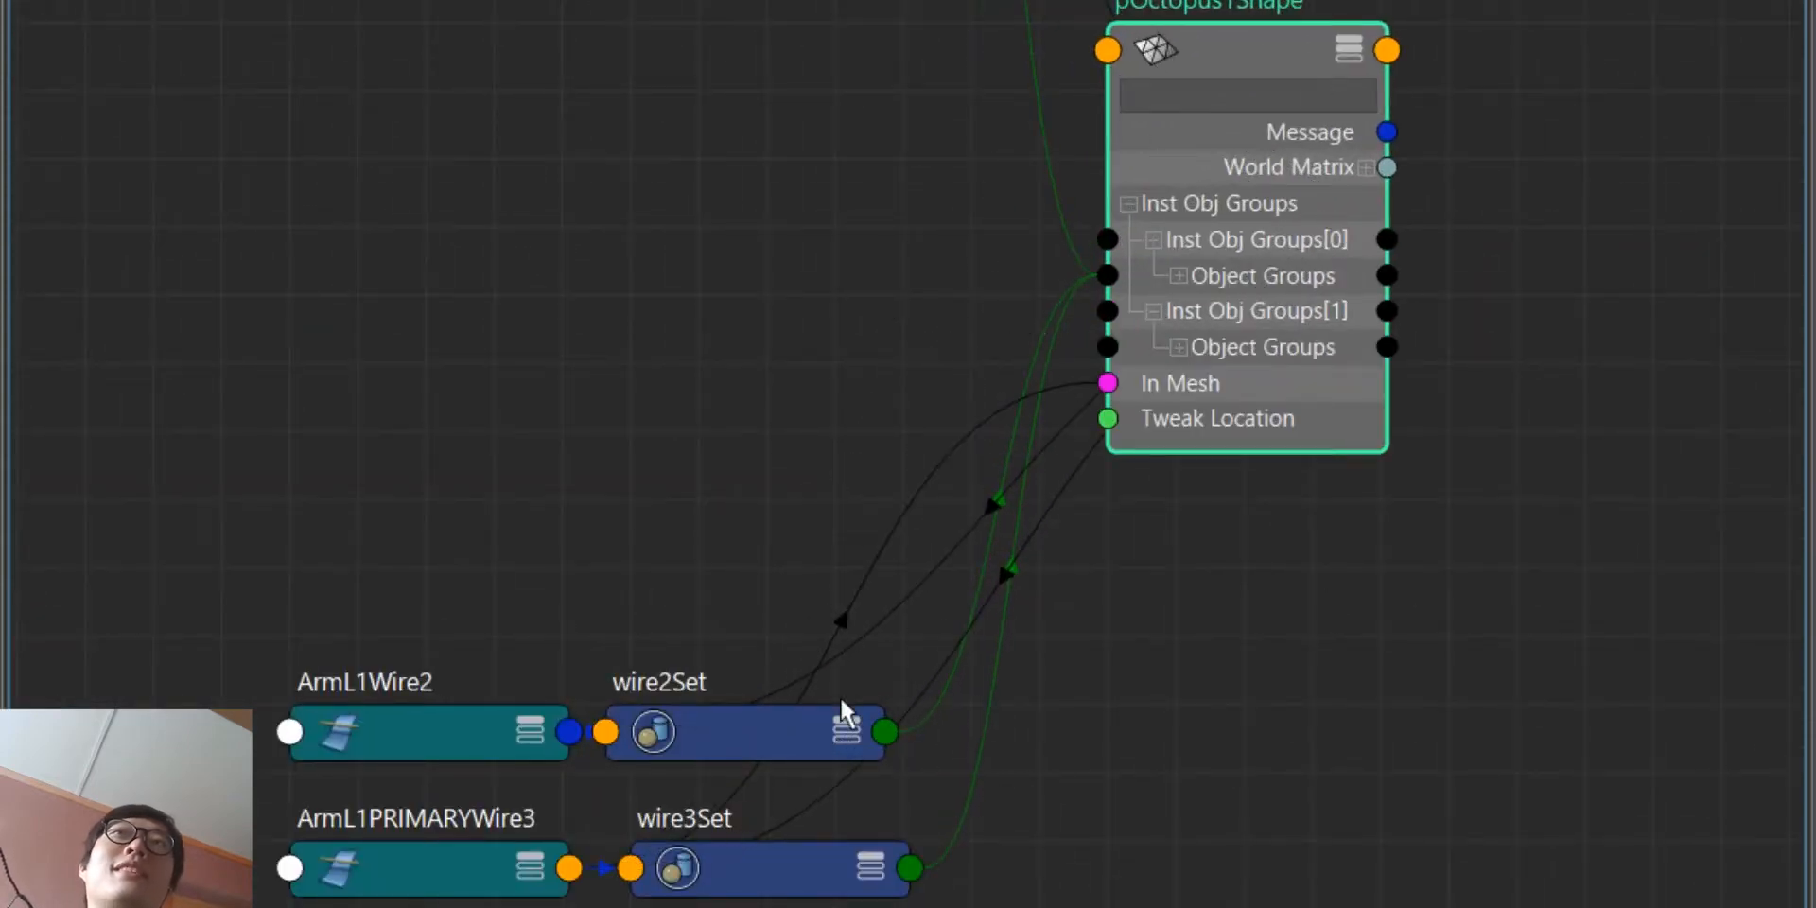
scroll(518, 705, down, 5)
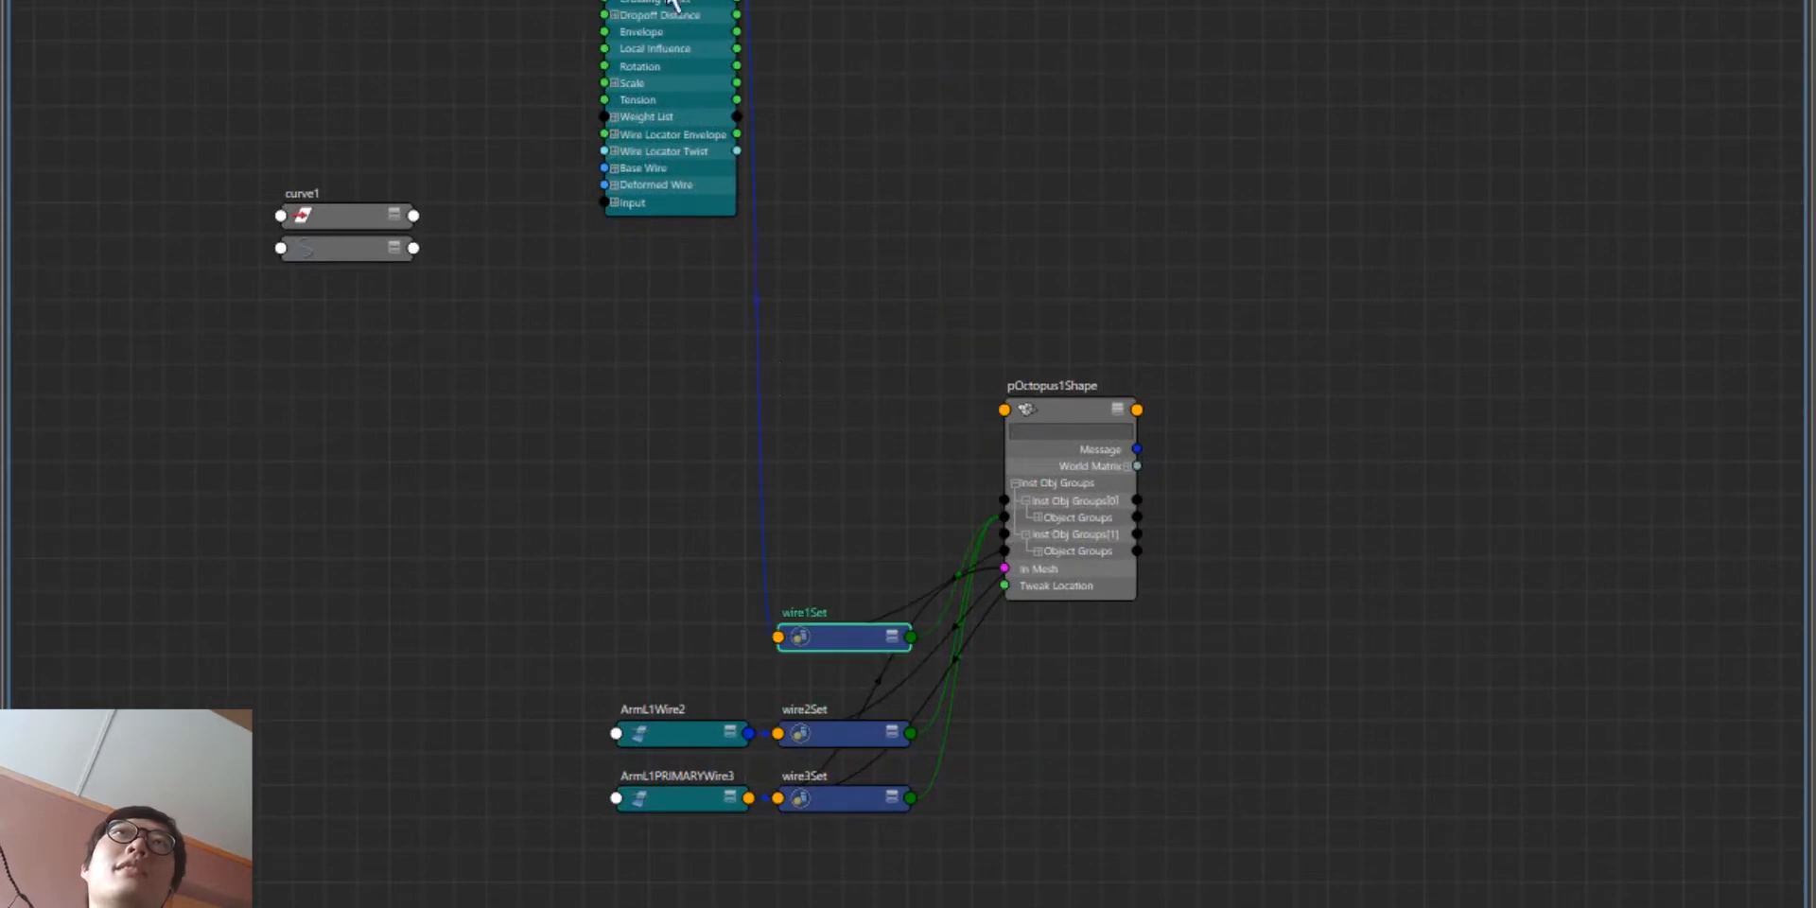
drag(727, 8, 735, 689)
drag(849, 651, 849, 677)
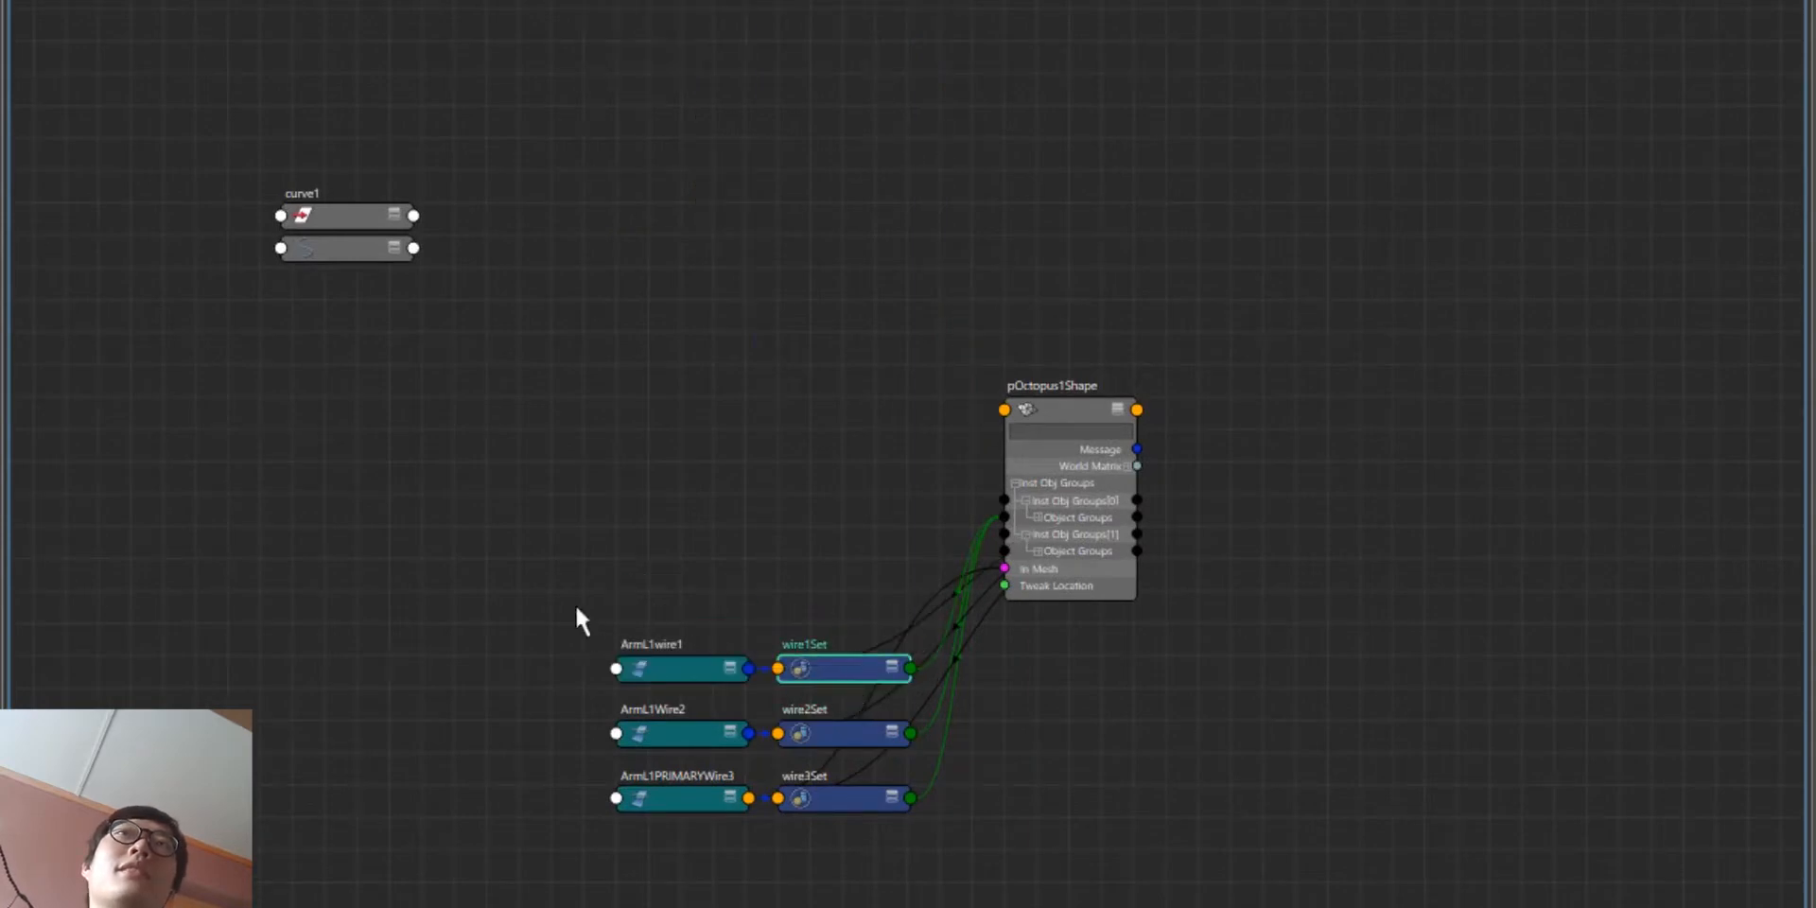
Step: Show the full attribute list of pOctopus1Shape and examine its connections with the three wire sets
key(f)
scroll(565, 568, up, 3)
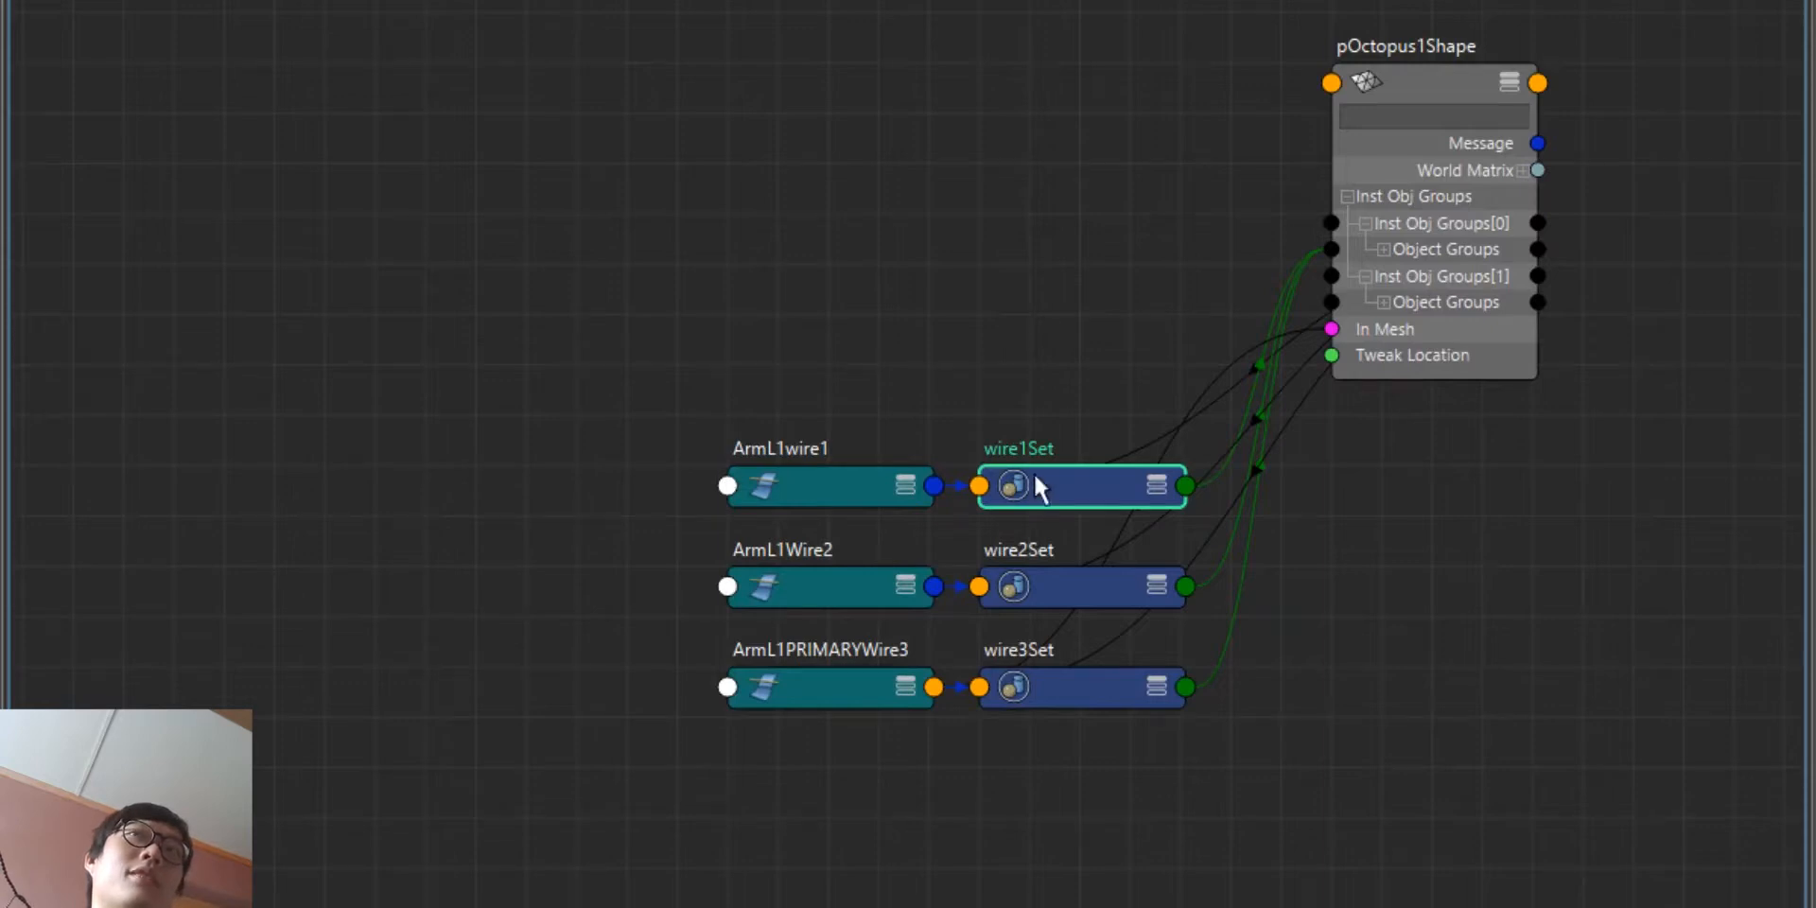
click(1507, 83)
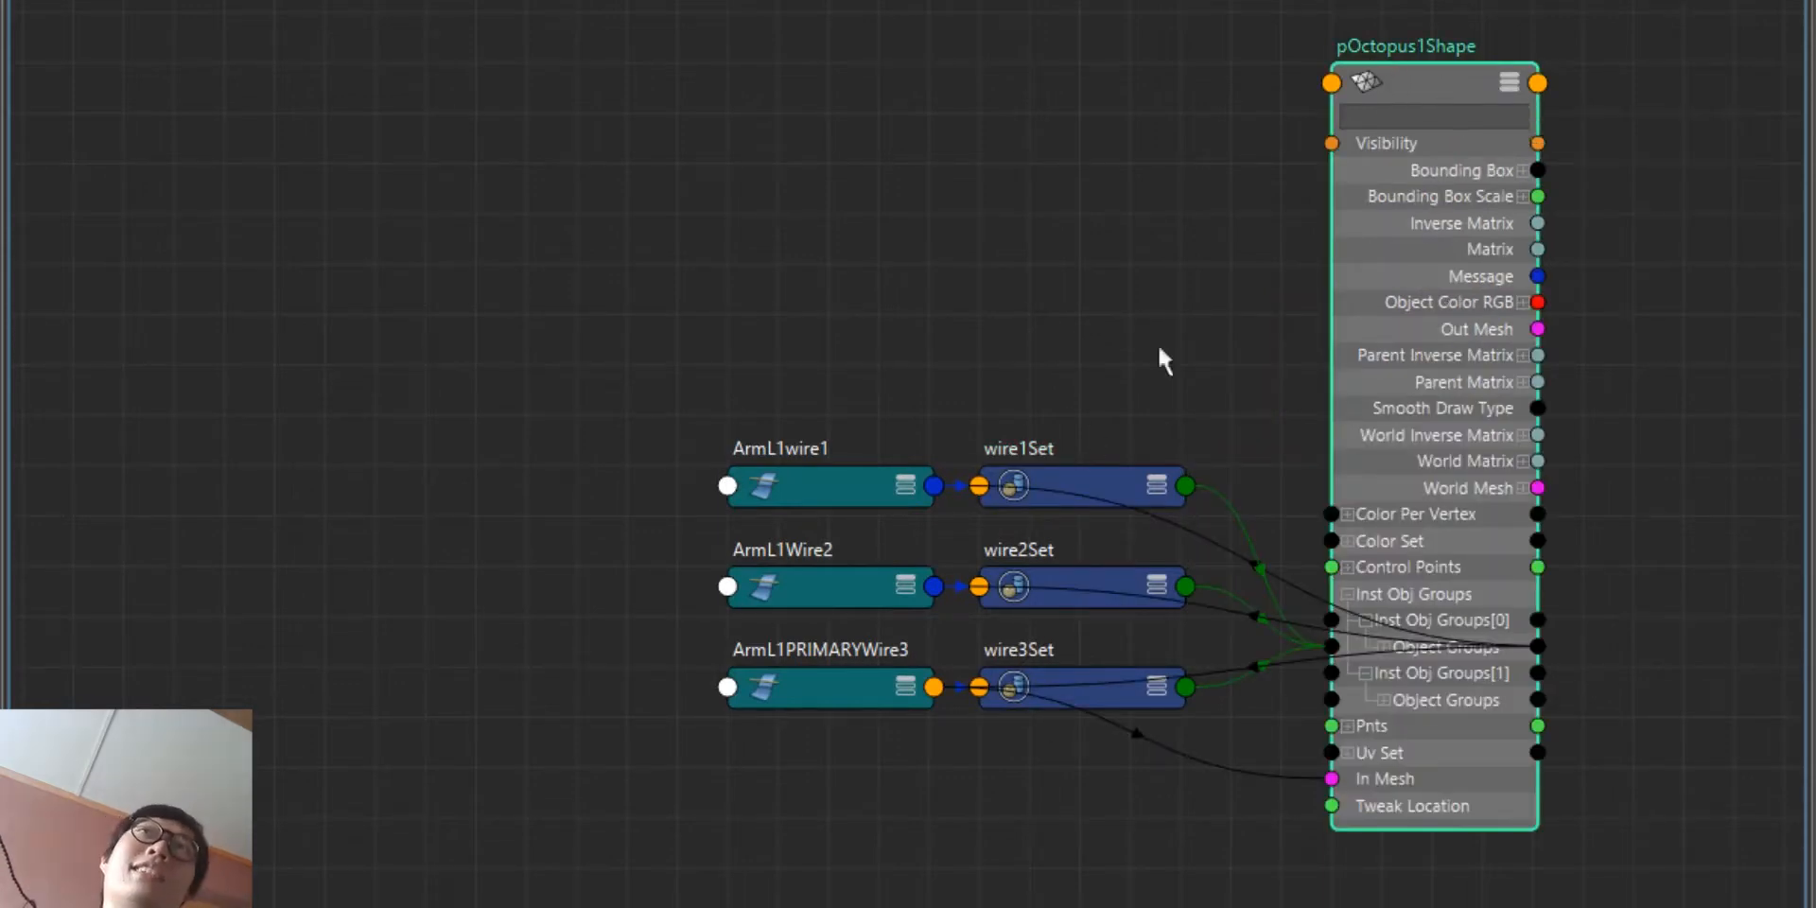
middle_drag(1164, 356, 981, 316)
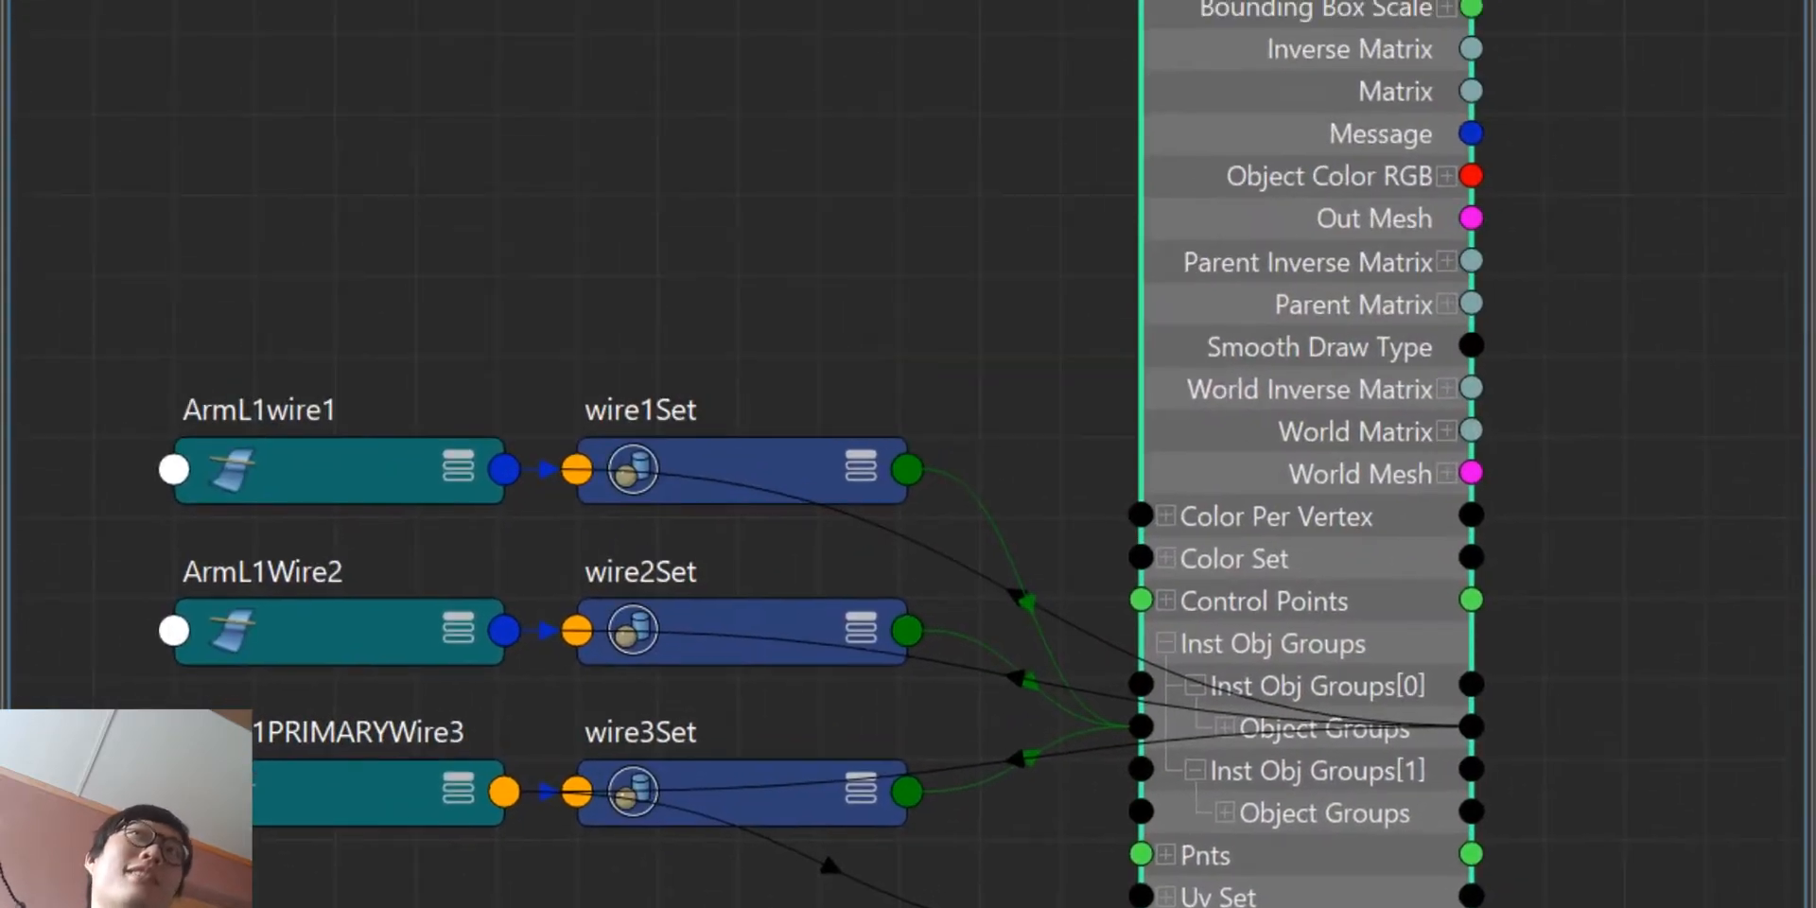
middle_drag(1092, 607, 1084, 710)
middle_drag(1025, 757, 1190, 532)
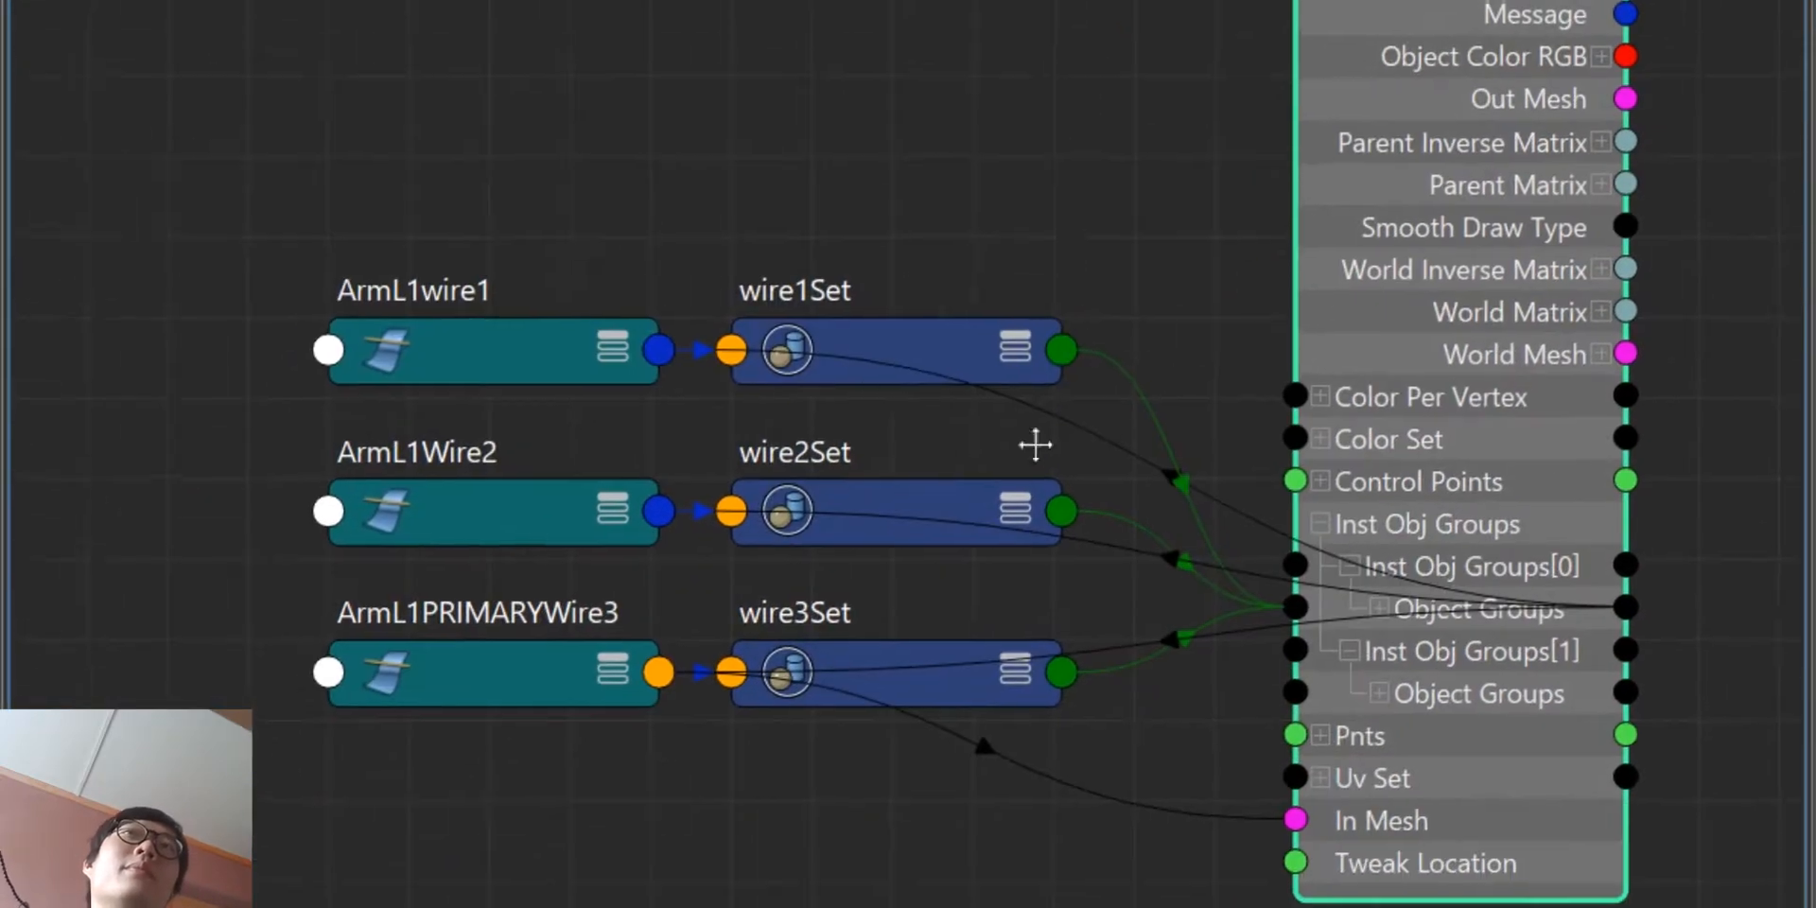
Step: Select the three ArmL1 wire nodes with their sets and move them together further down beside pOctopus1Shape
drag(454, 183, 870, 821)
drag(932, 335, 967, 621)
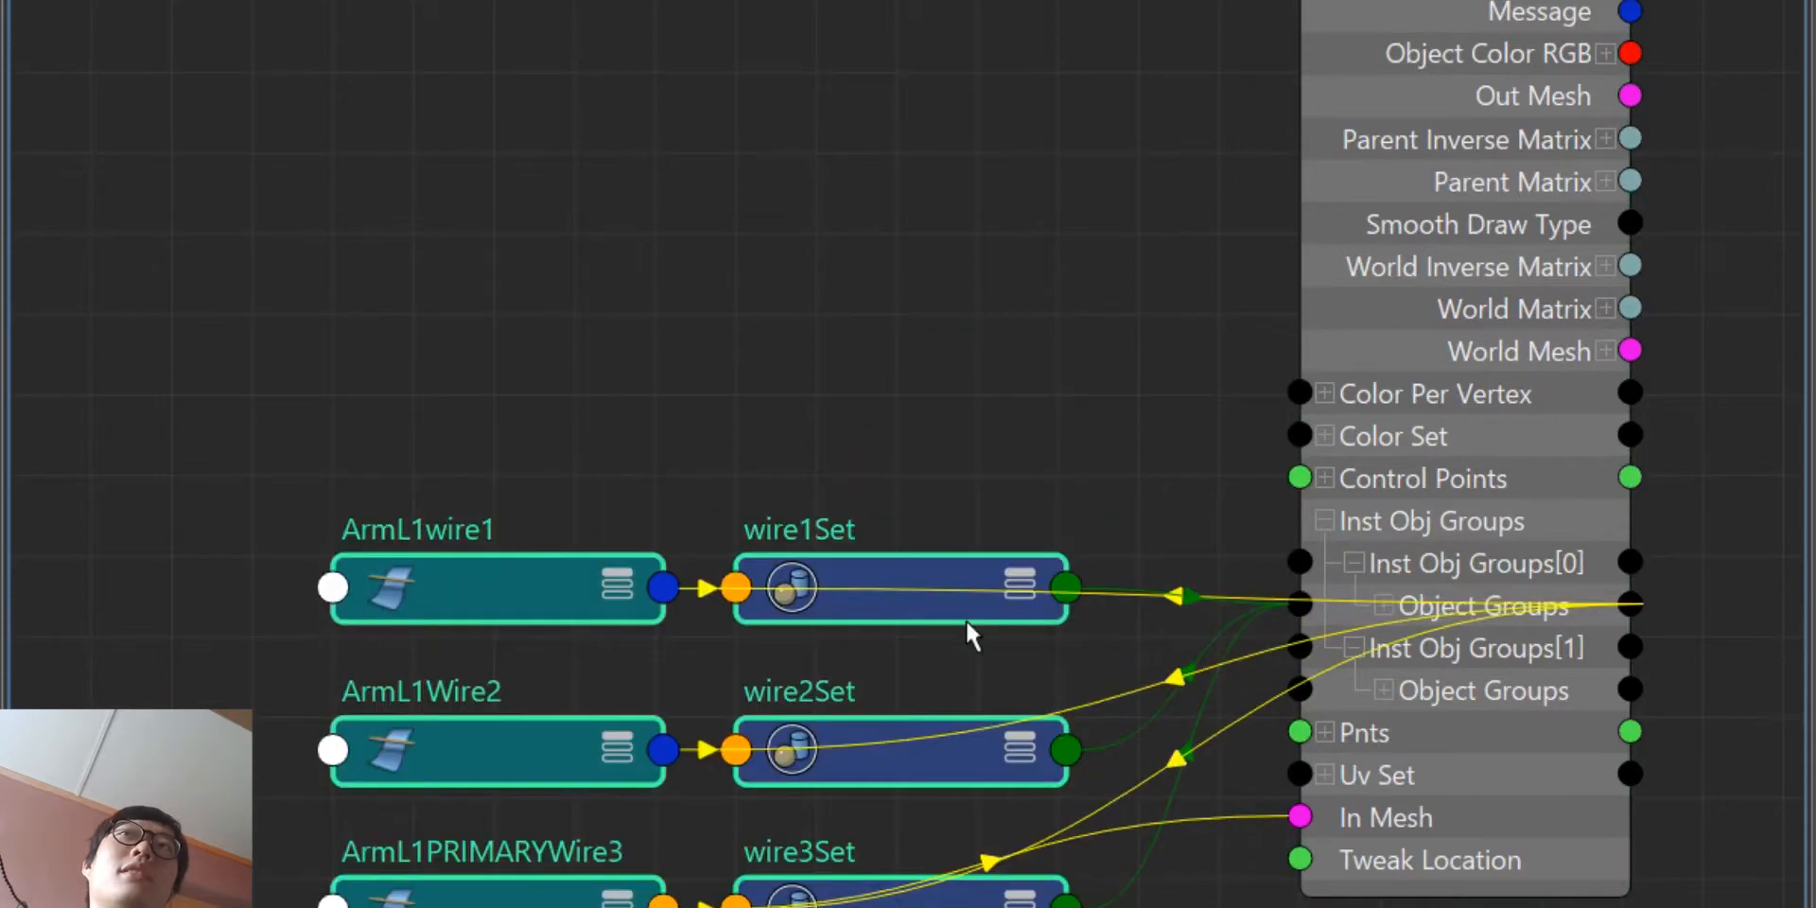
alt+middle_drag(1327, 628, 1117, 622)
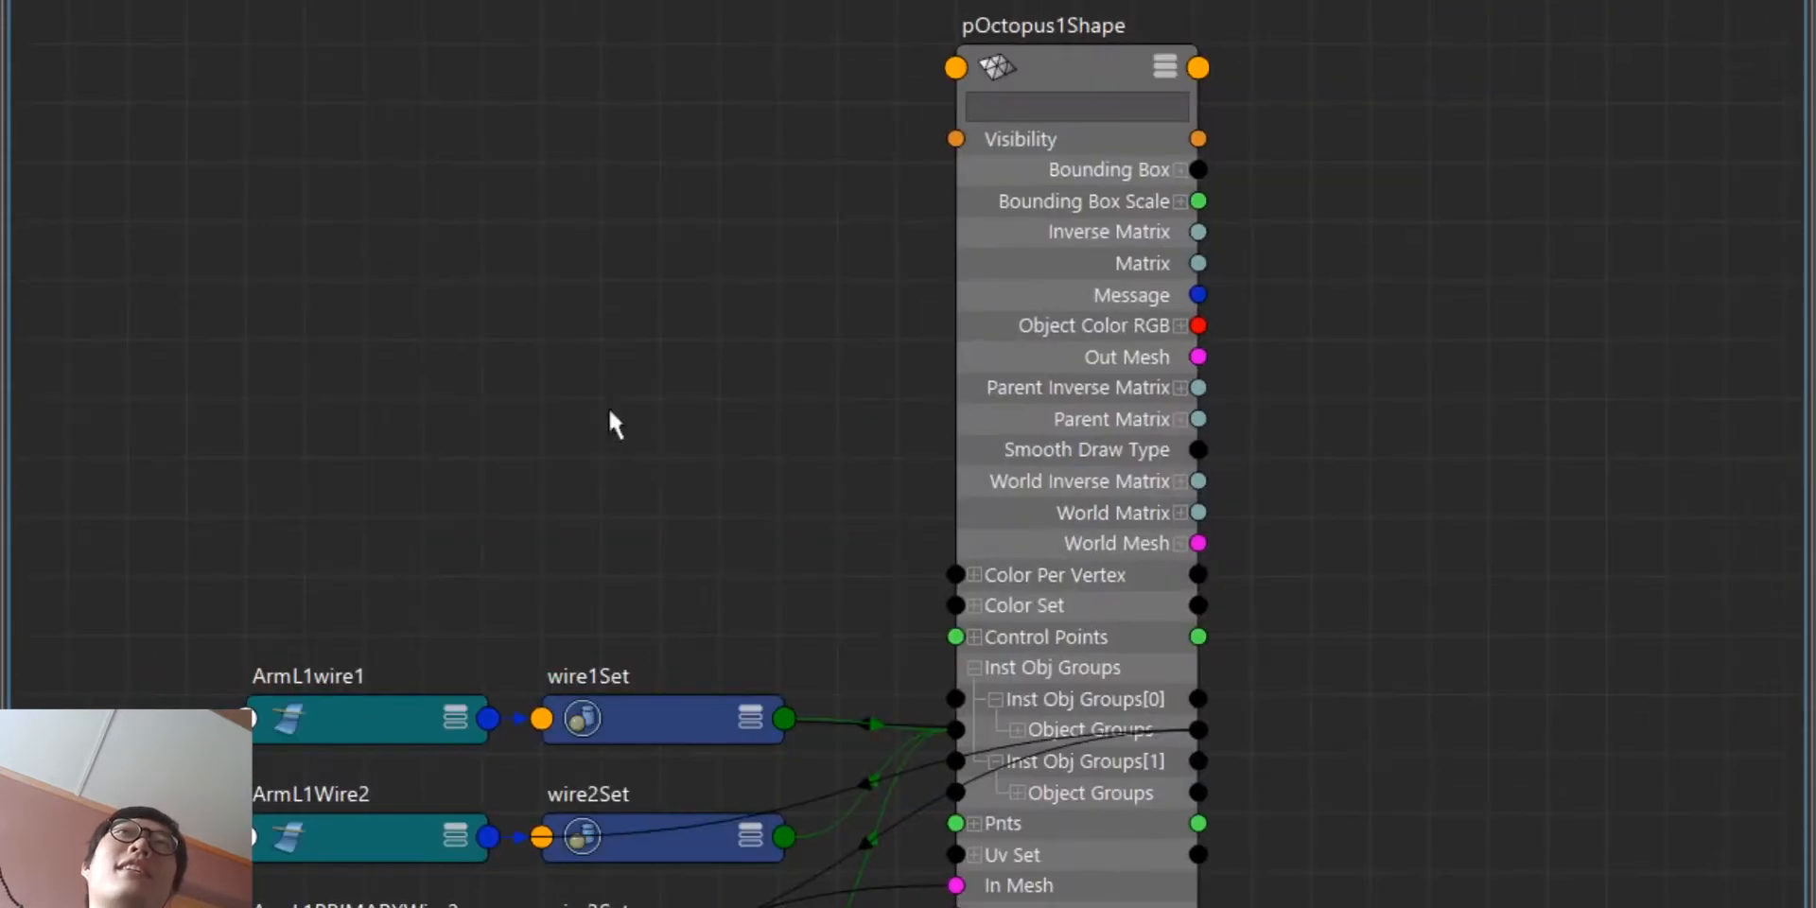
alt+middle_drag(611, 408, 683, 396)
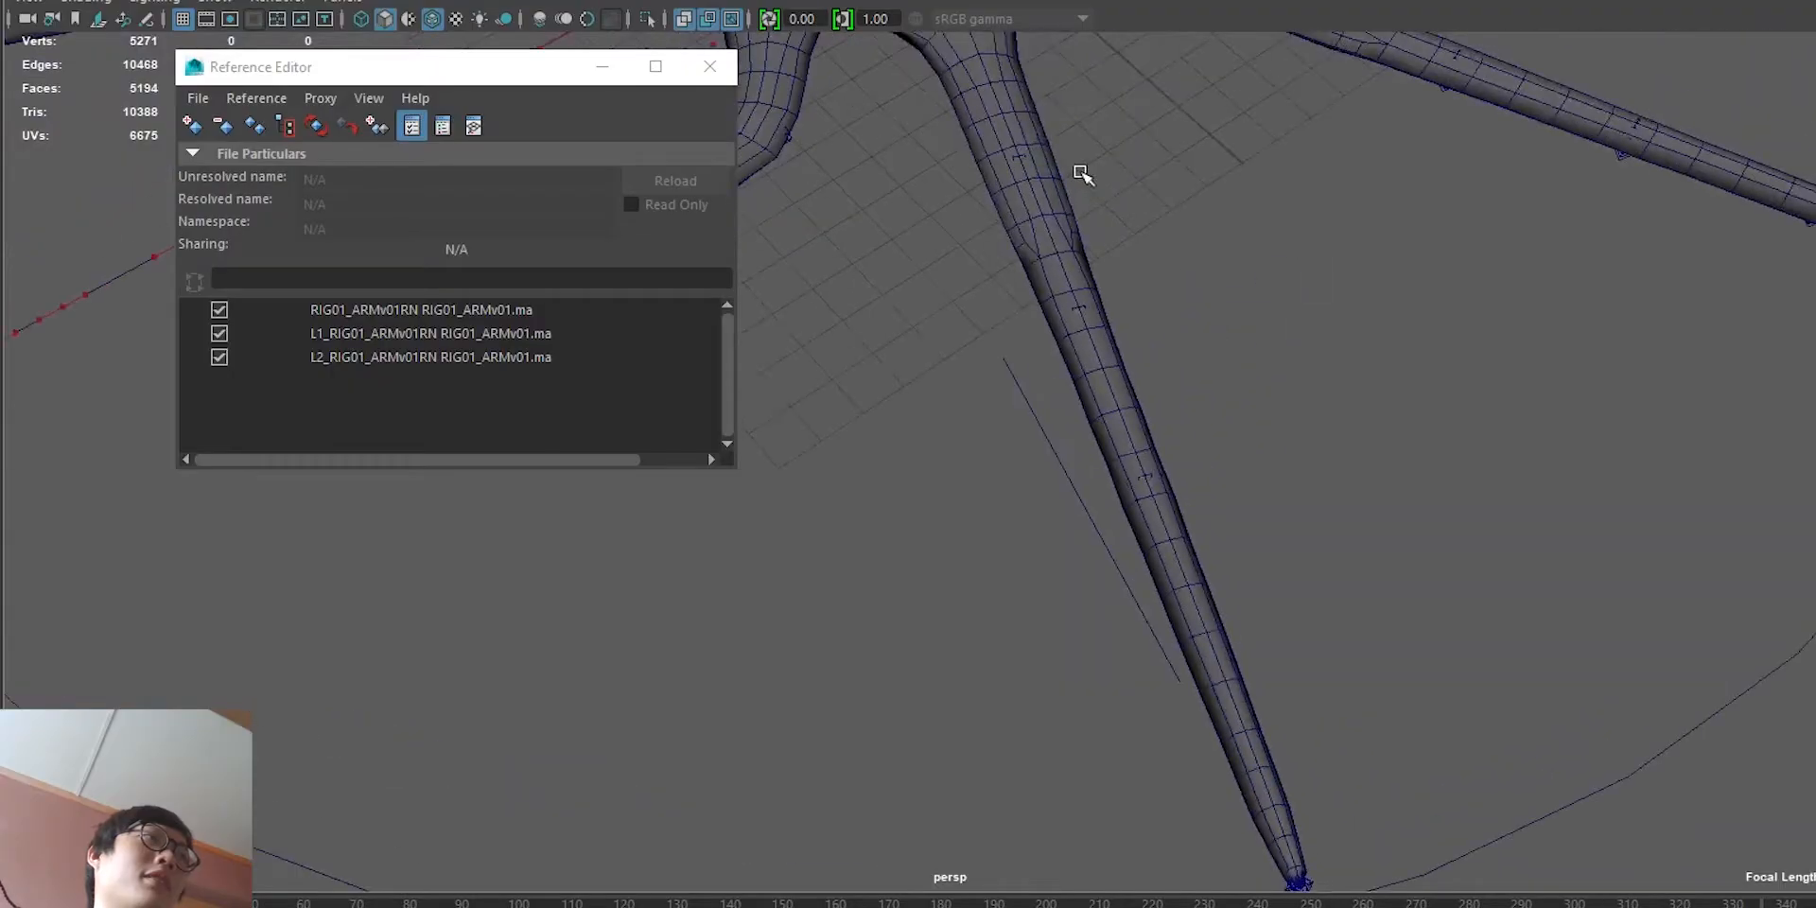
Step: Create a wire deformer on the octopus mesh using the straight curve beside the arm
alt+right_drag(1086, 170, 1148, 357)
click(1147, 356)
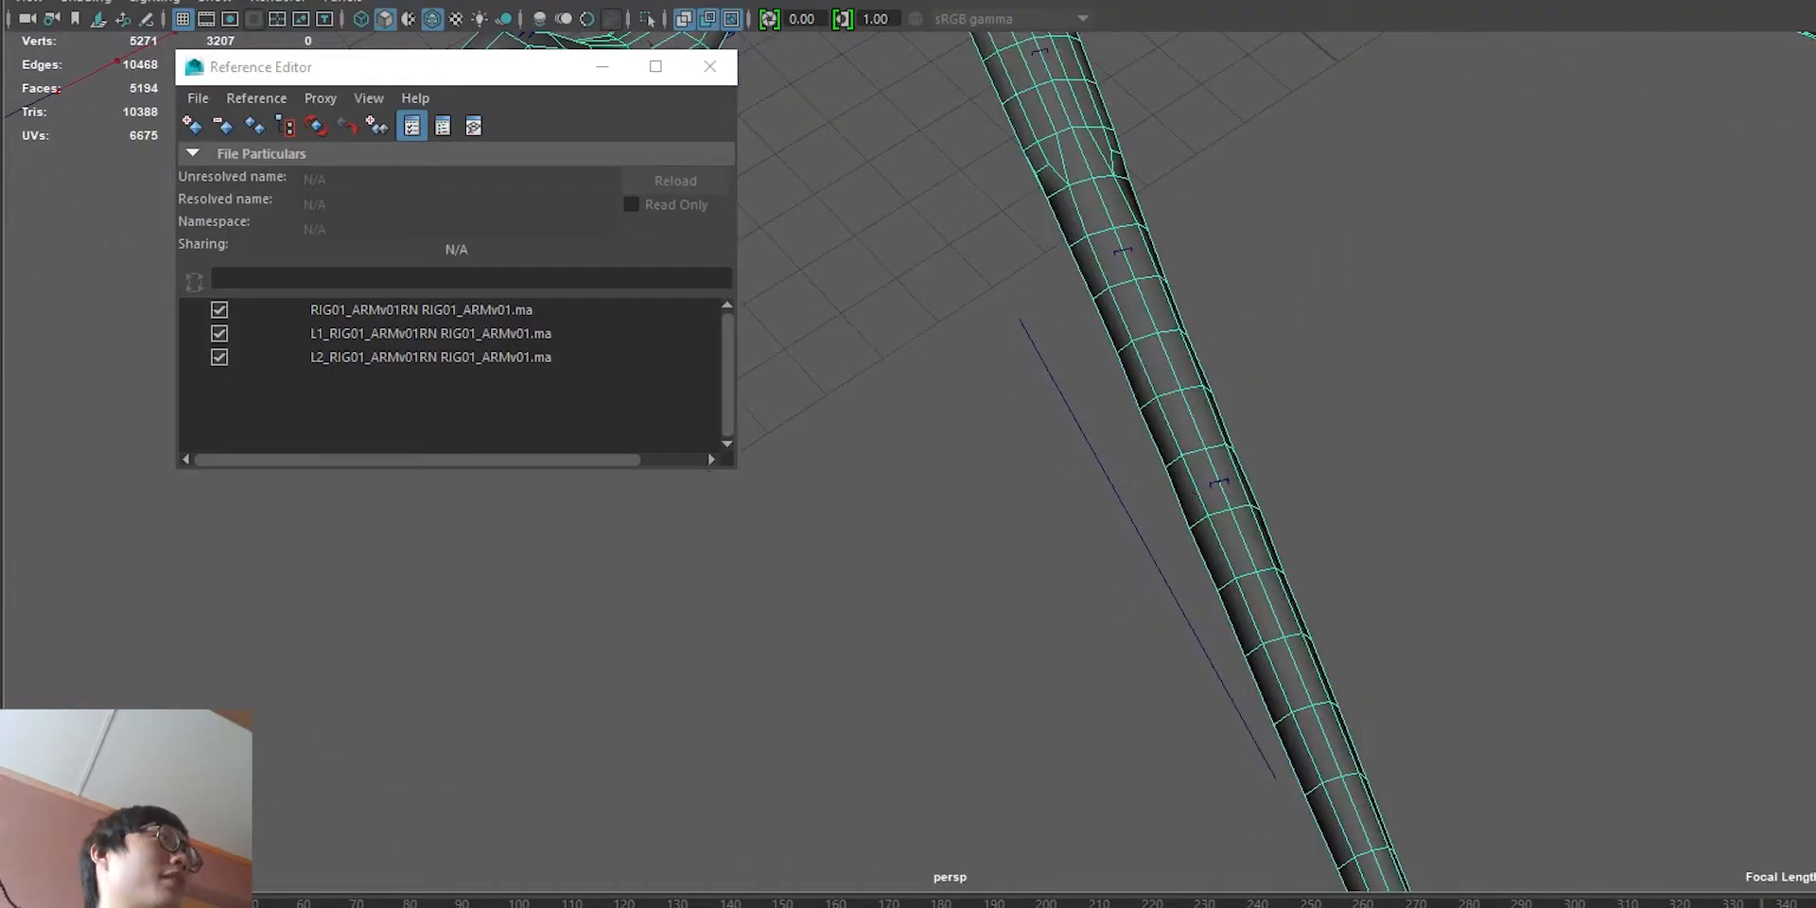
click(577, 2)
click(738, 2)
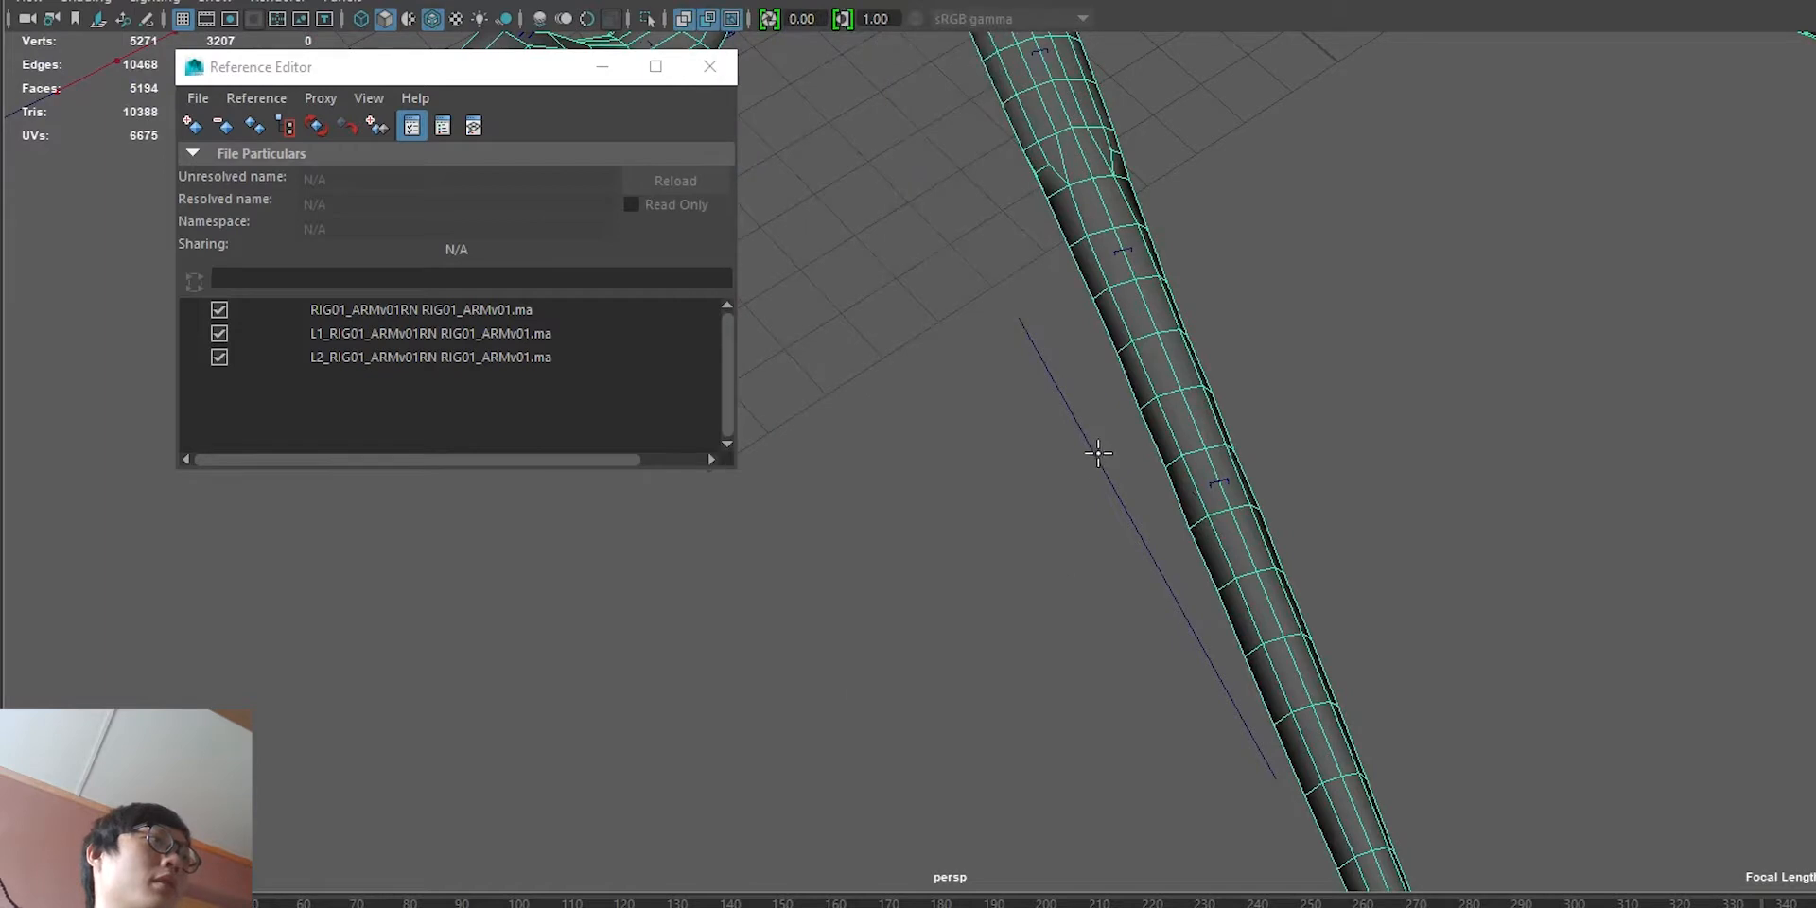
drag(1114, 449, 1048, 526)
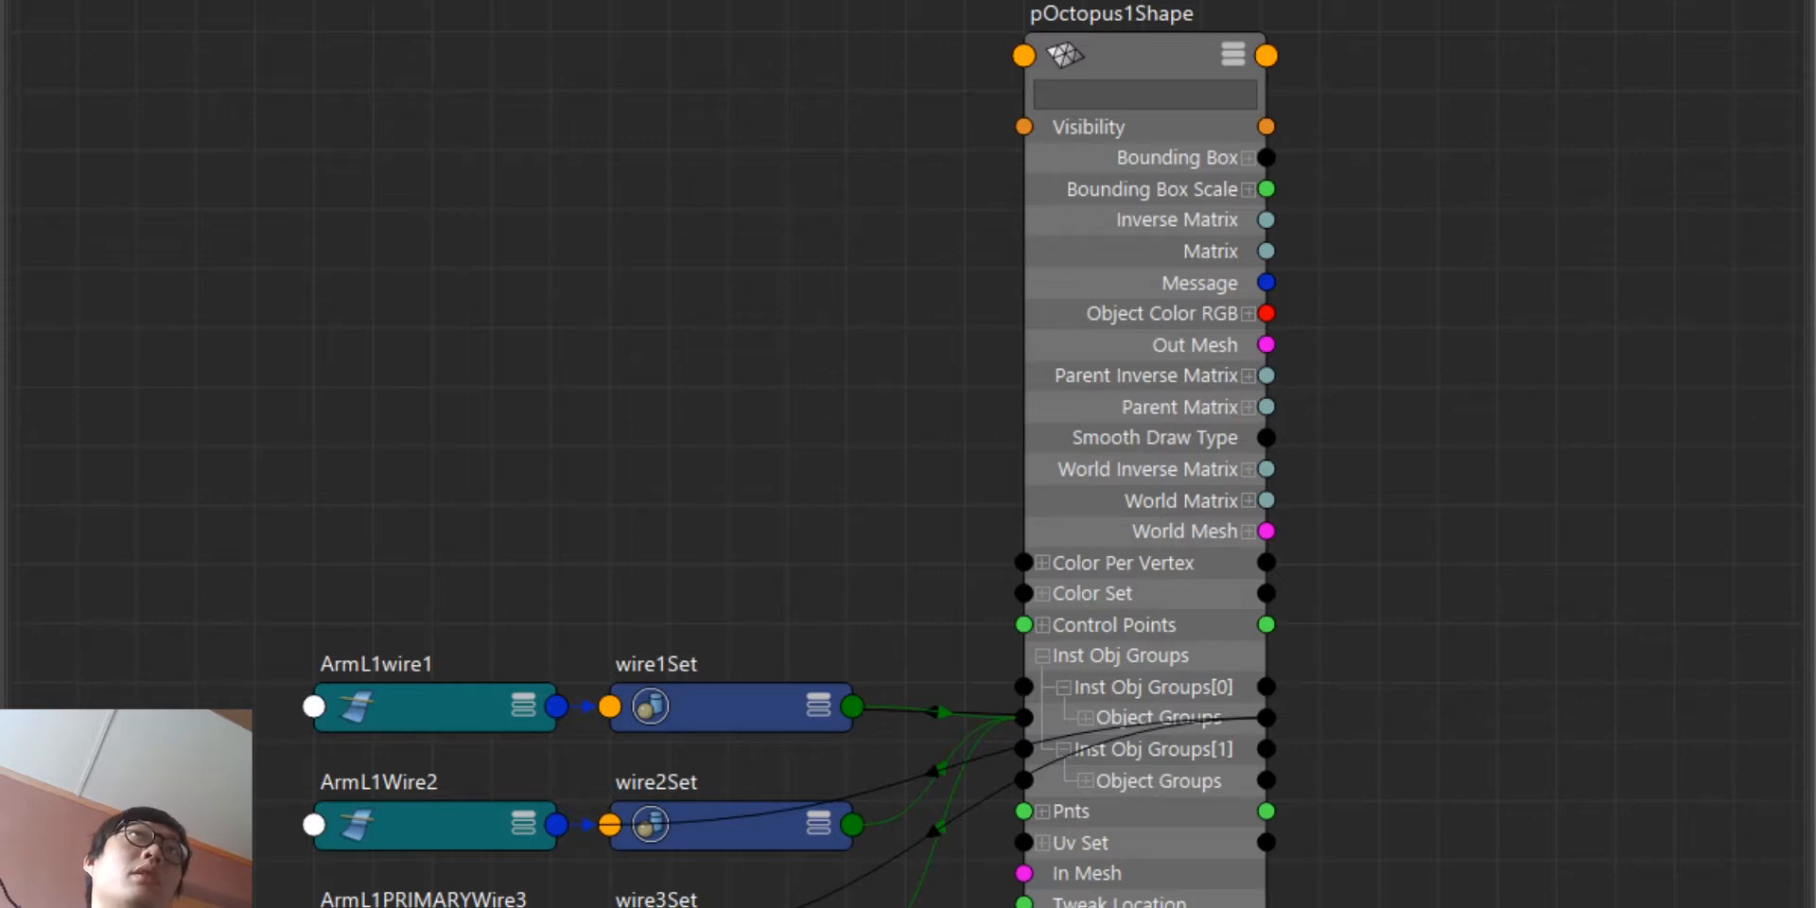
Step: Arrange the node graph so wire4 and wire4Set sit in a row below the three ArmL1 wire nodes and their sets
key(a)
drag(187, 2, 1391, 416)
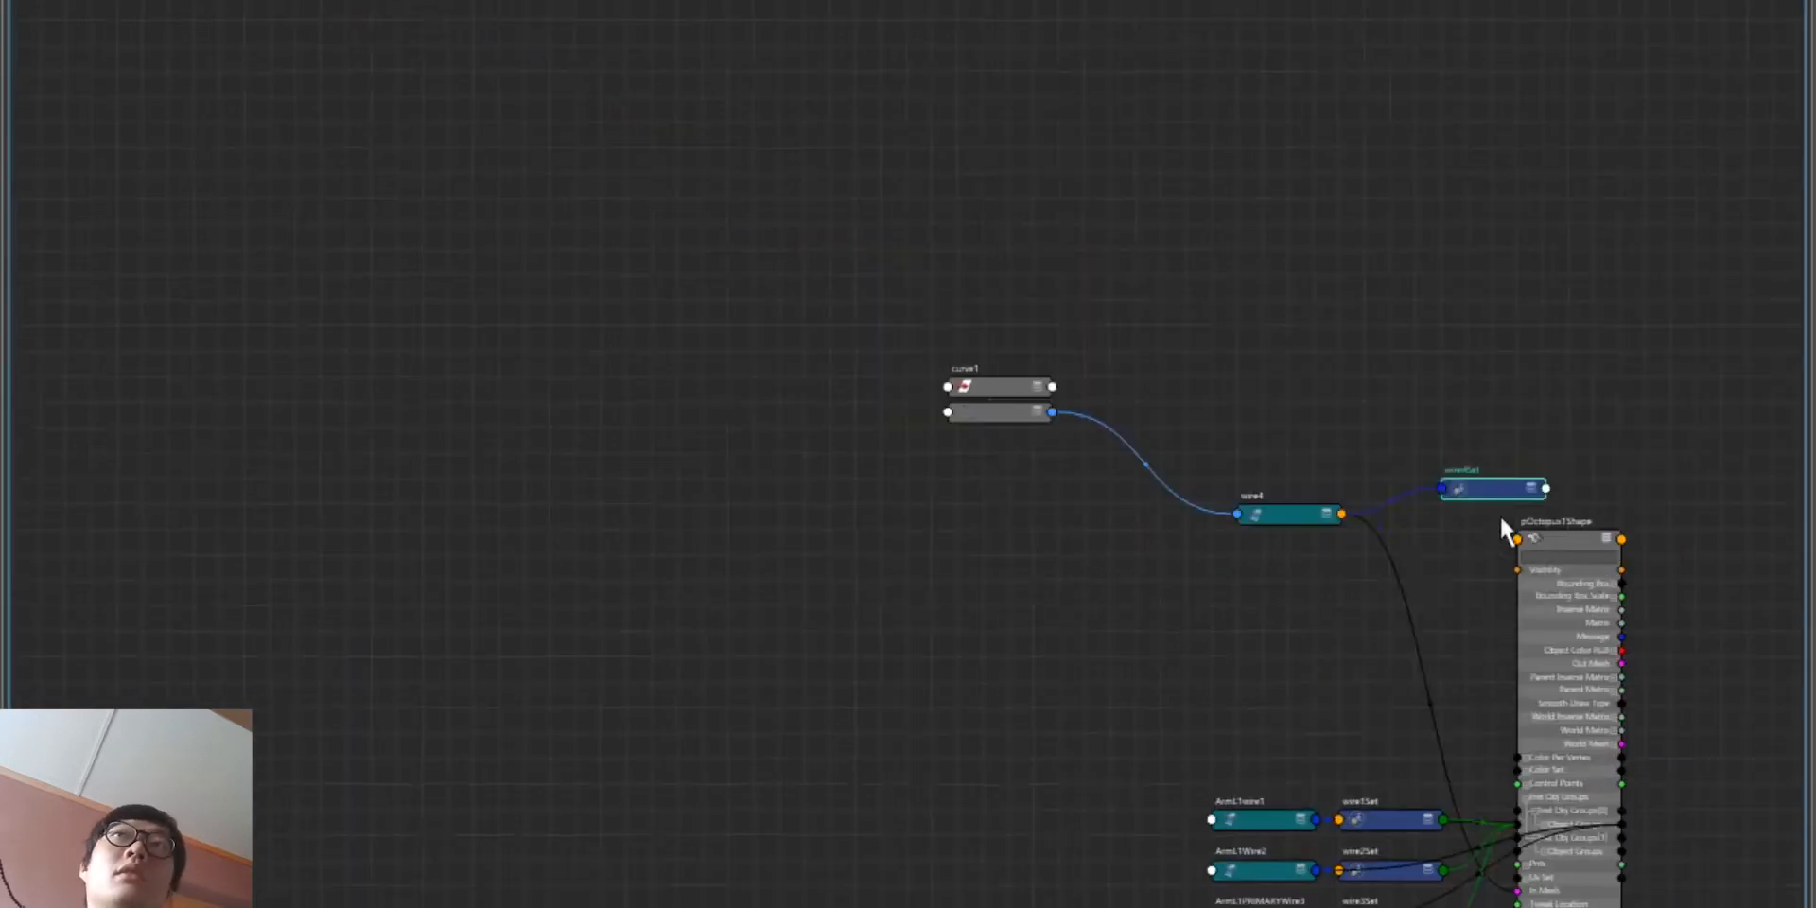
drag(1500, 520, 1411, 515)
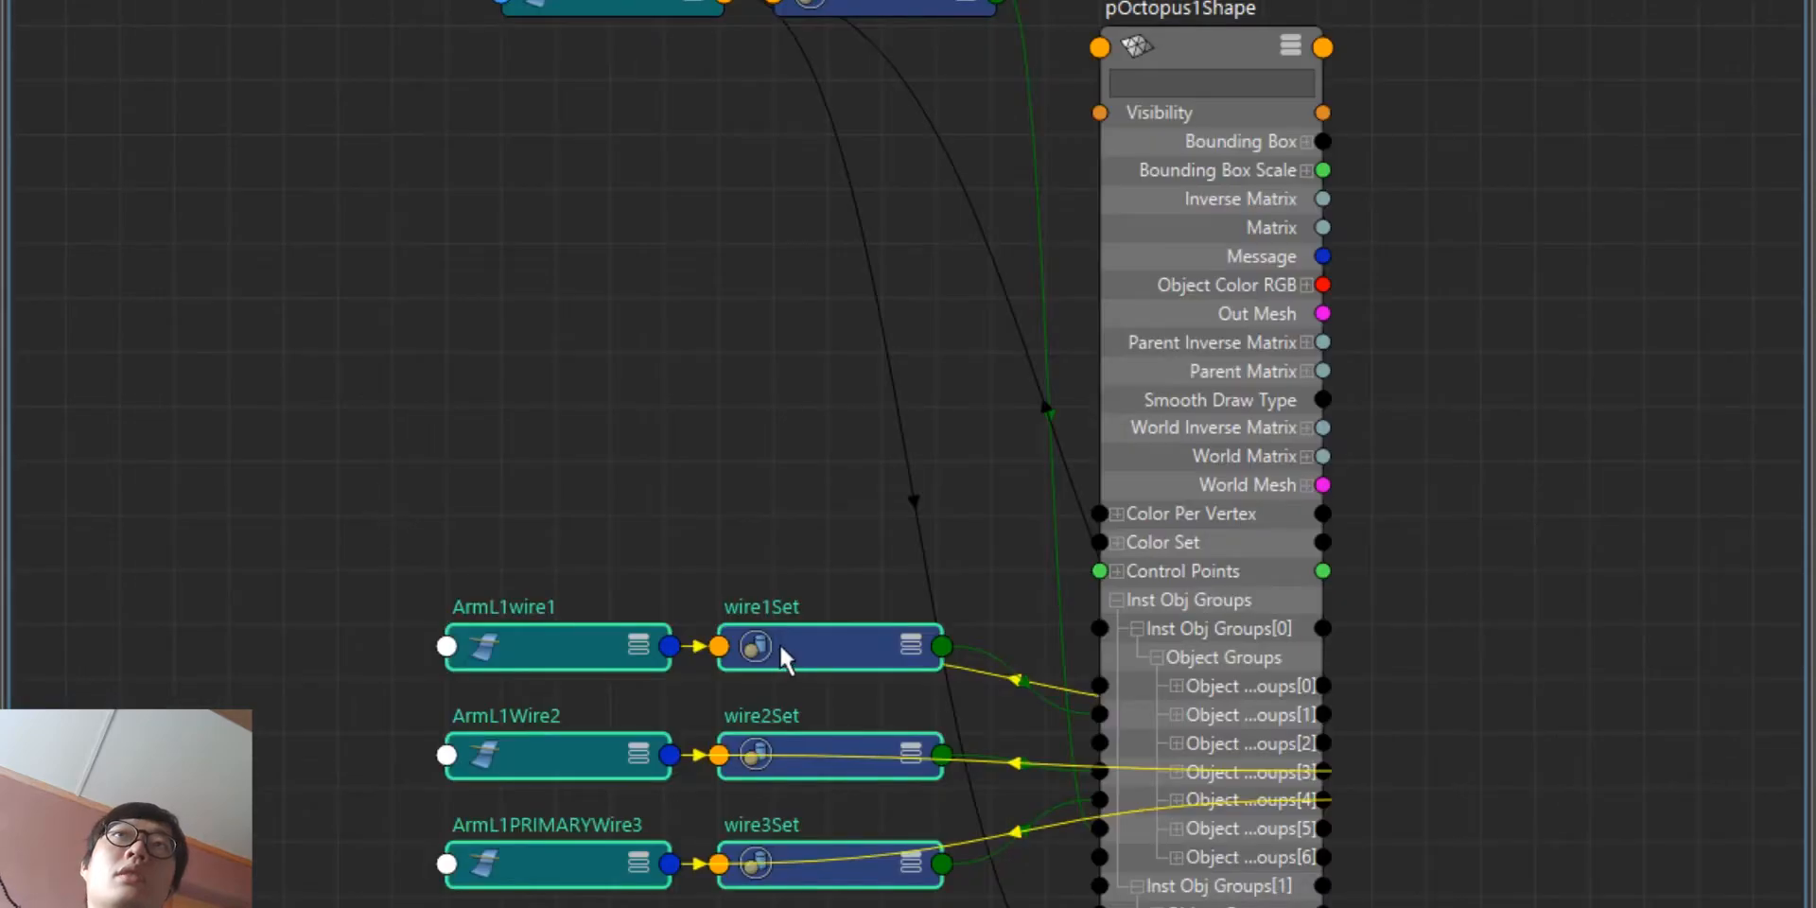
drag(779, 644, 823, 163)
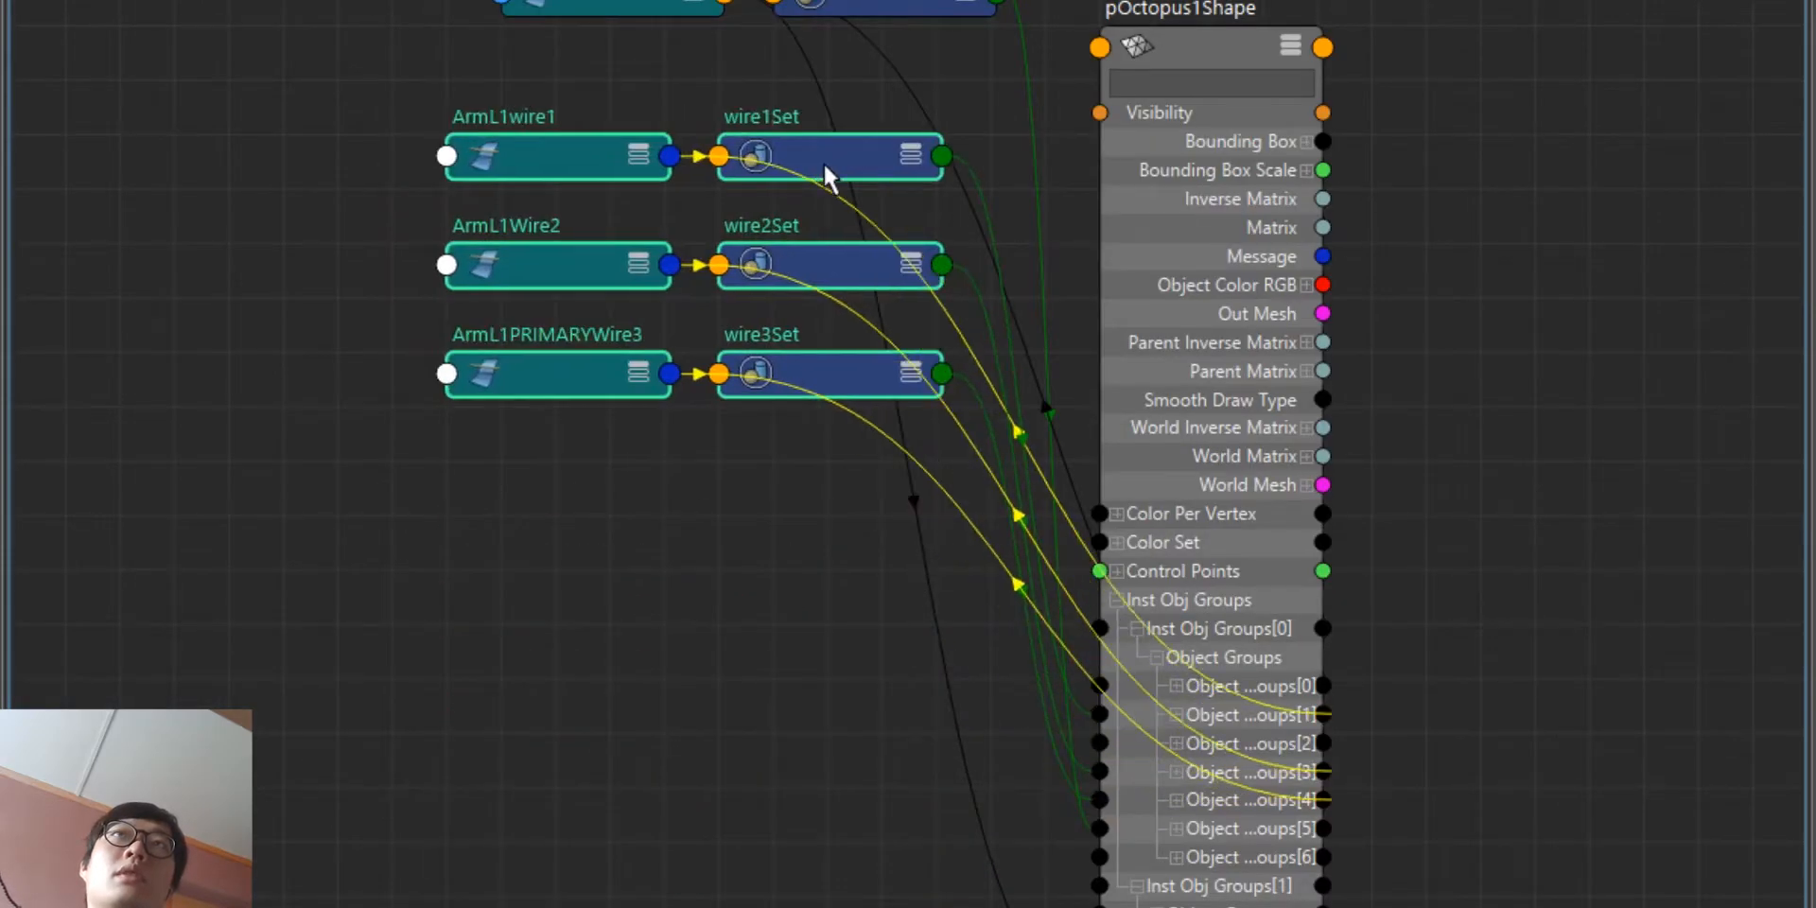
drag(842, 9, 847, 519)
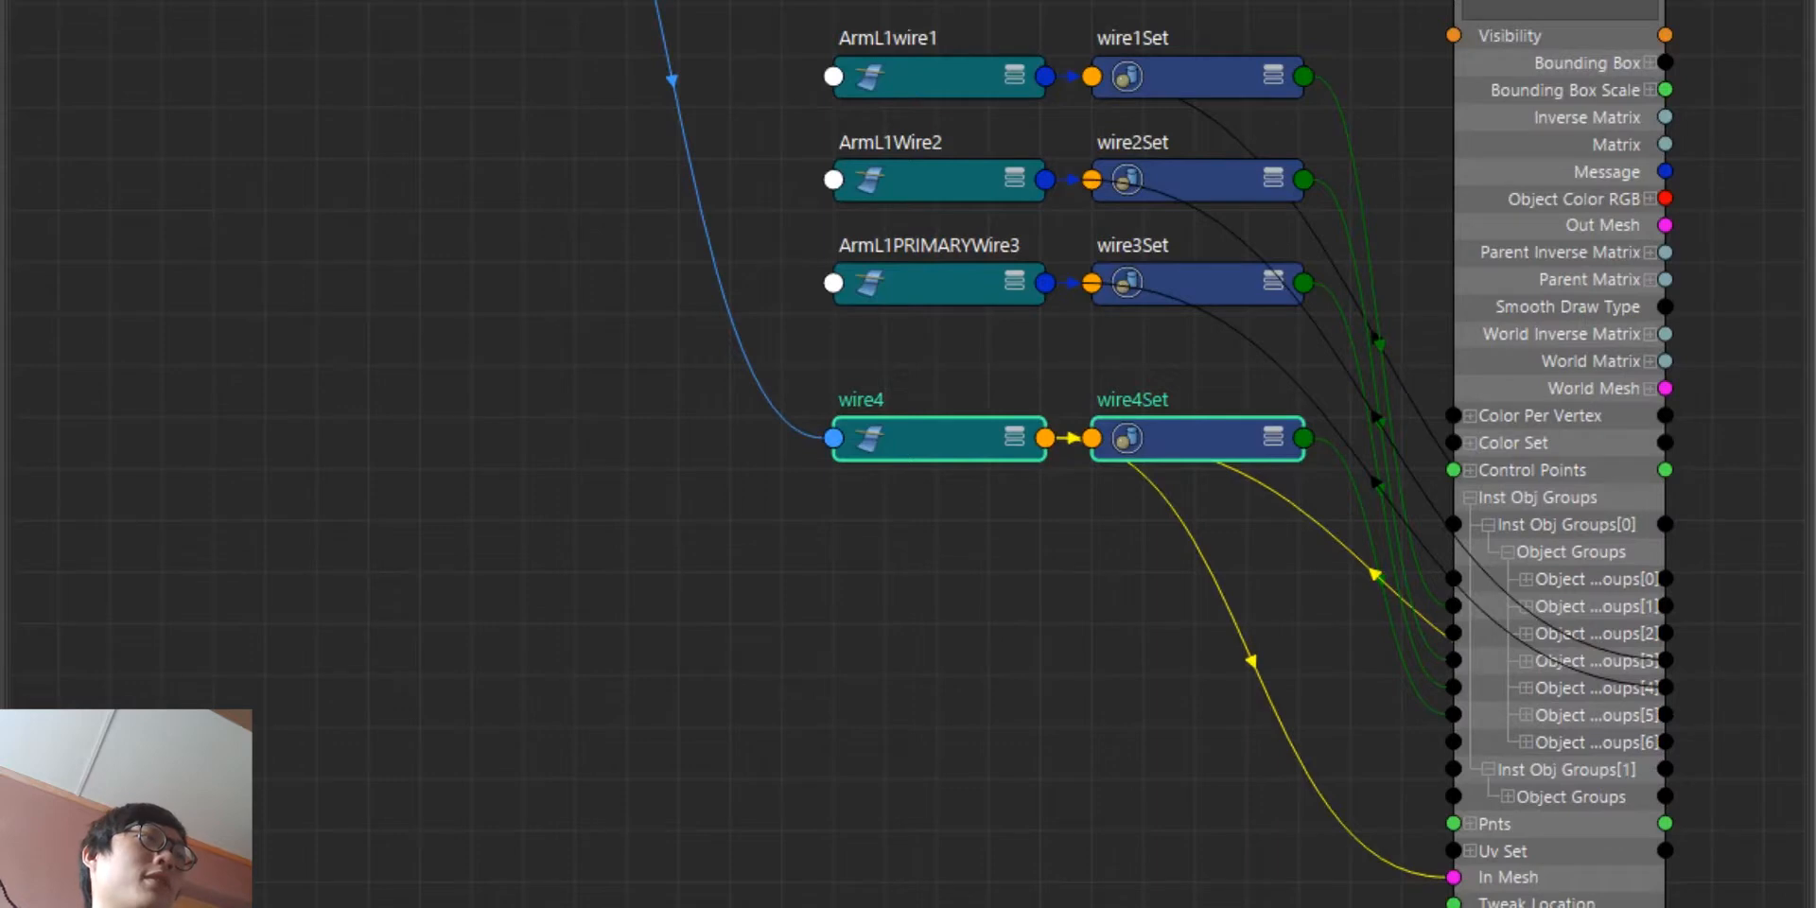
Step: Expand the L1_RIG01_ARMv01:worldGrpArmRigUtility1 group in the Outliner to find its nullQuickgraph node
alt+middle_drag(851, 482, 1329, 425)
scroll(1329, 425, down, 2)
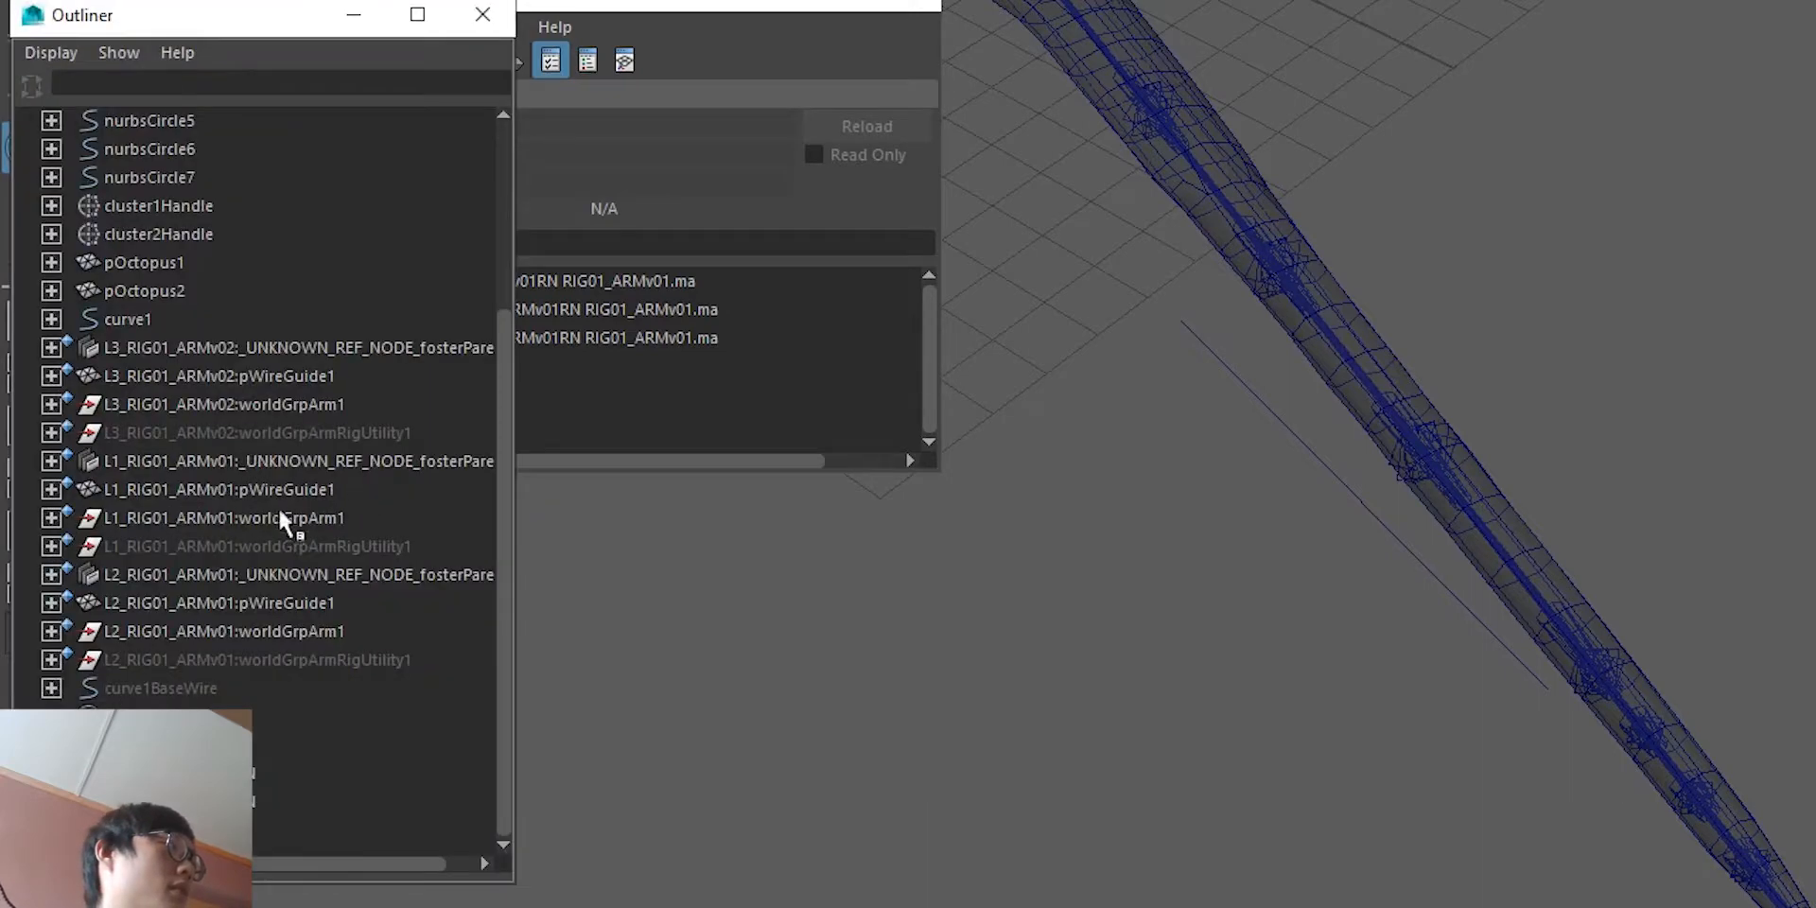
click(297, 539)
click(52, 546)
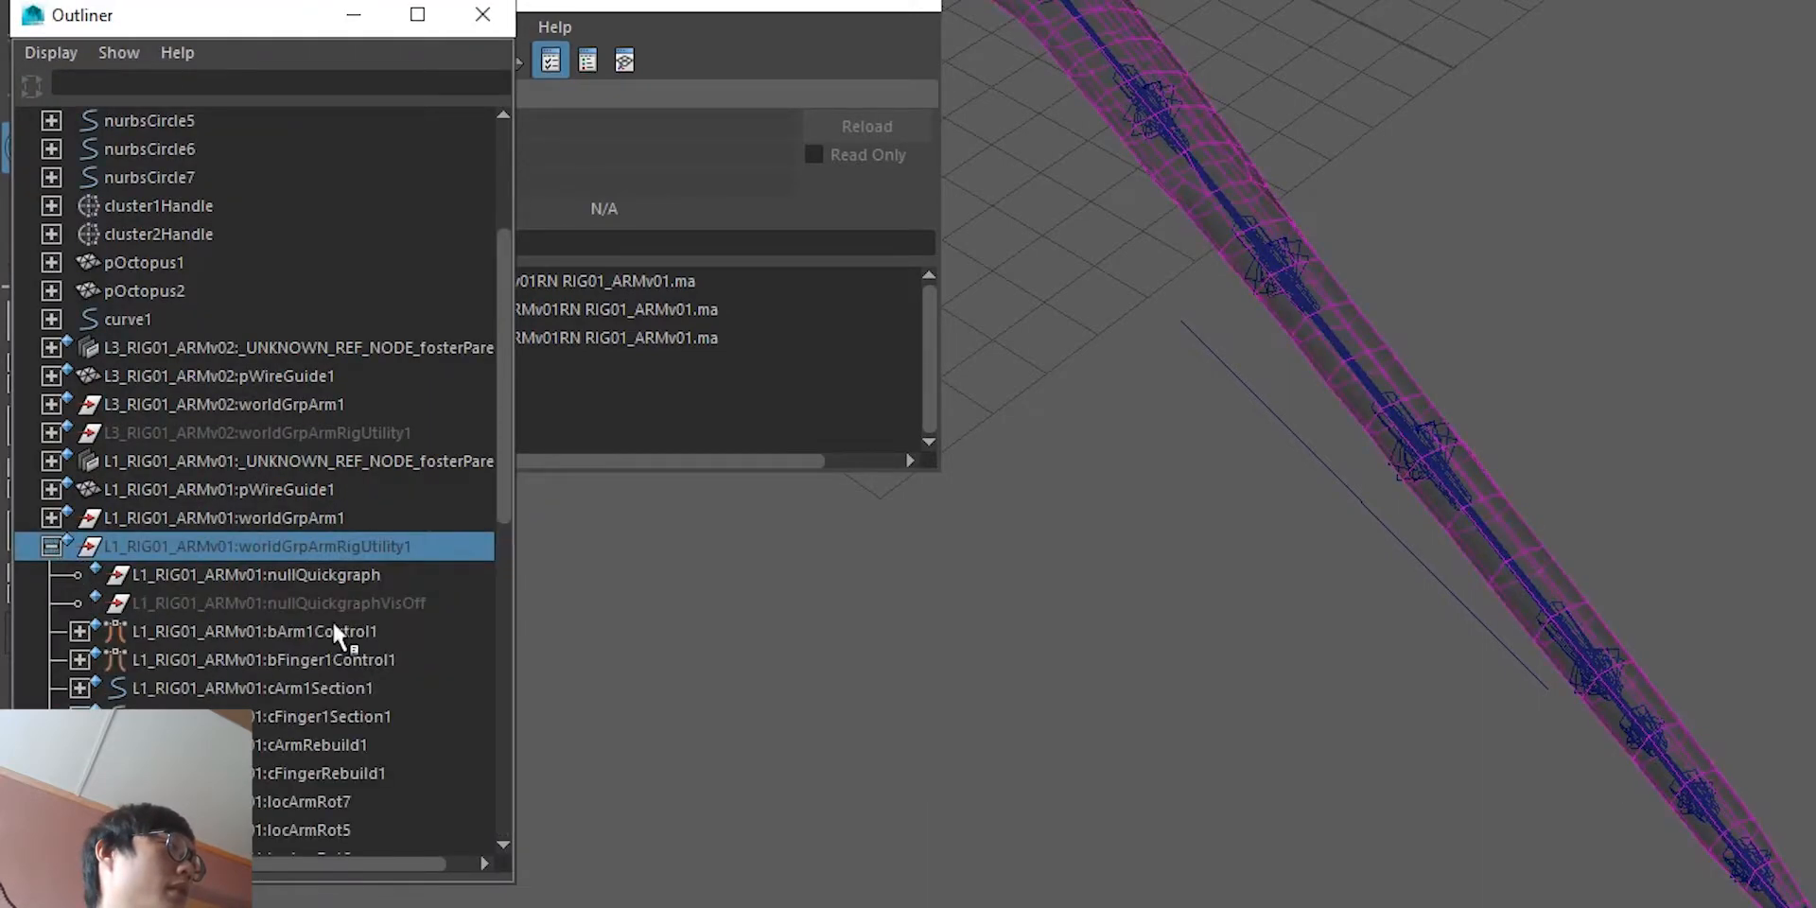
scroll(332, 620, down, 8)
scroll(352, 501, up, 7)
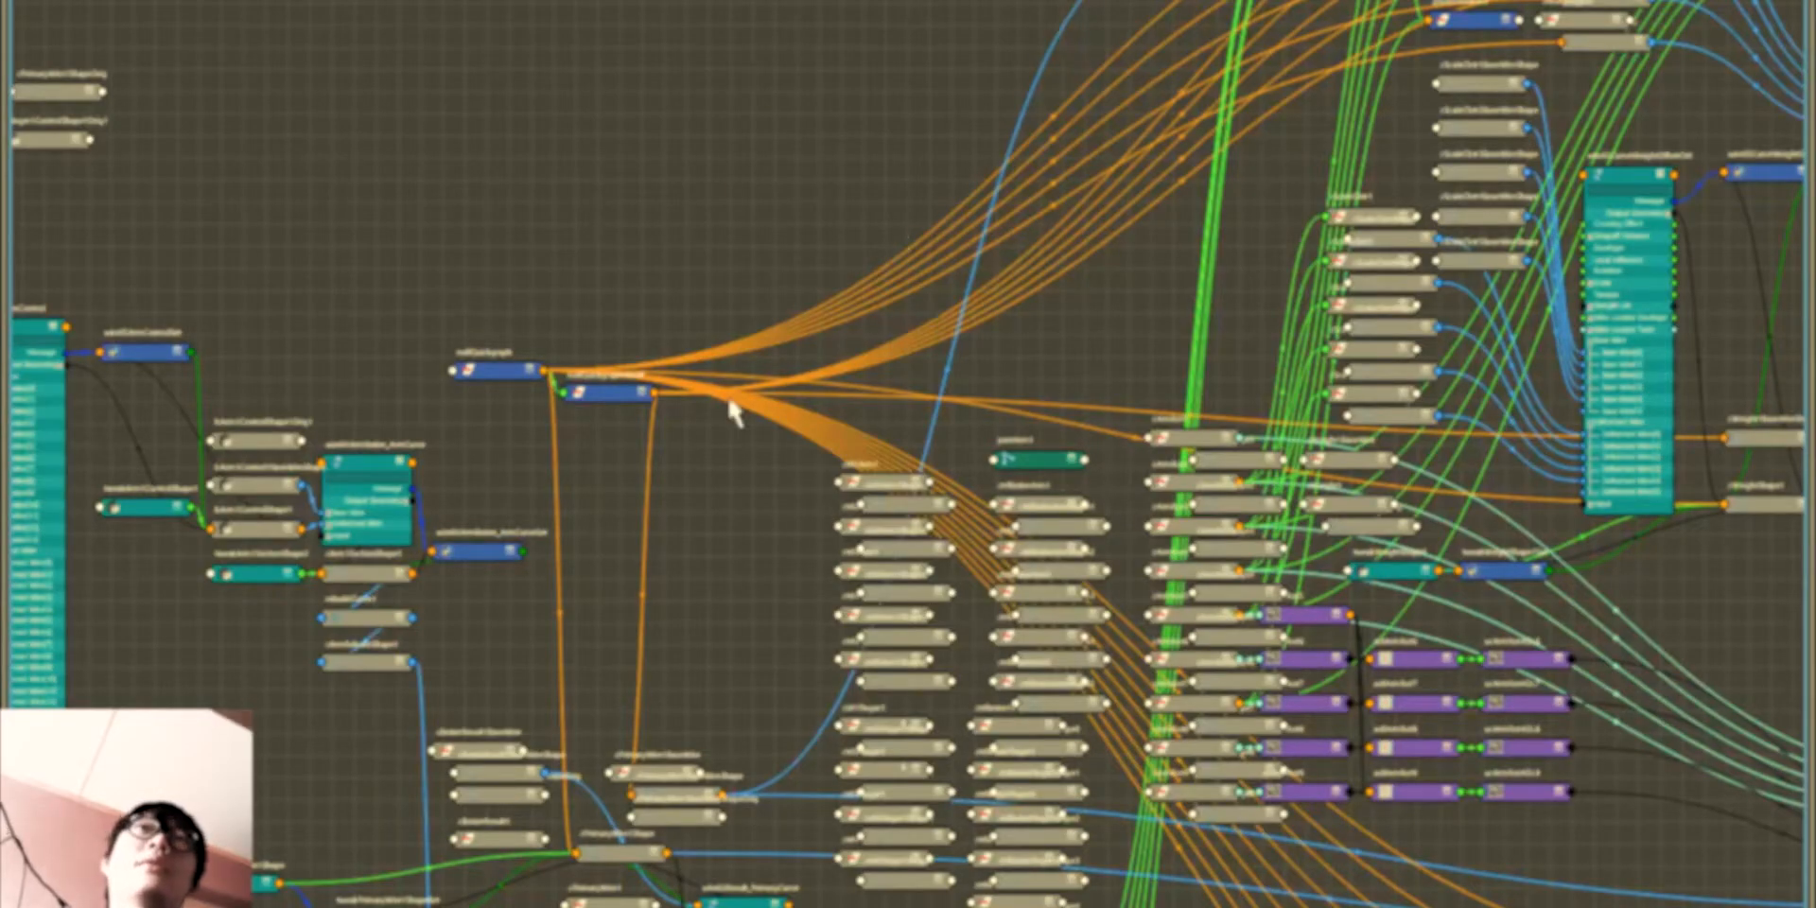
Step: Select the L1_RIG01_ARMv01 weight, primary wire and twist shape nodes and graph their connections
scroll(928, 552, up, 3)
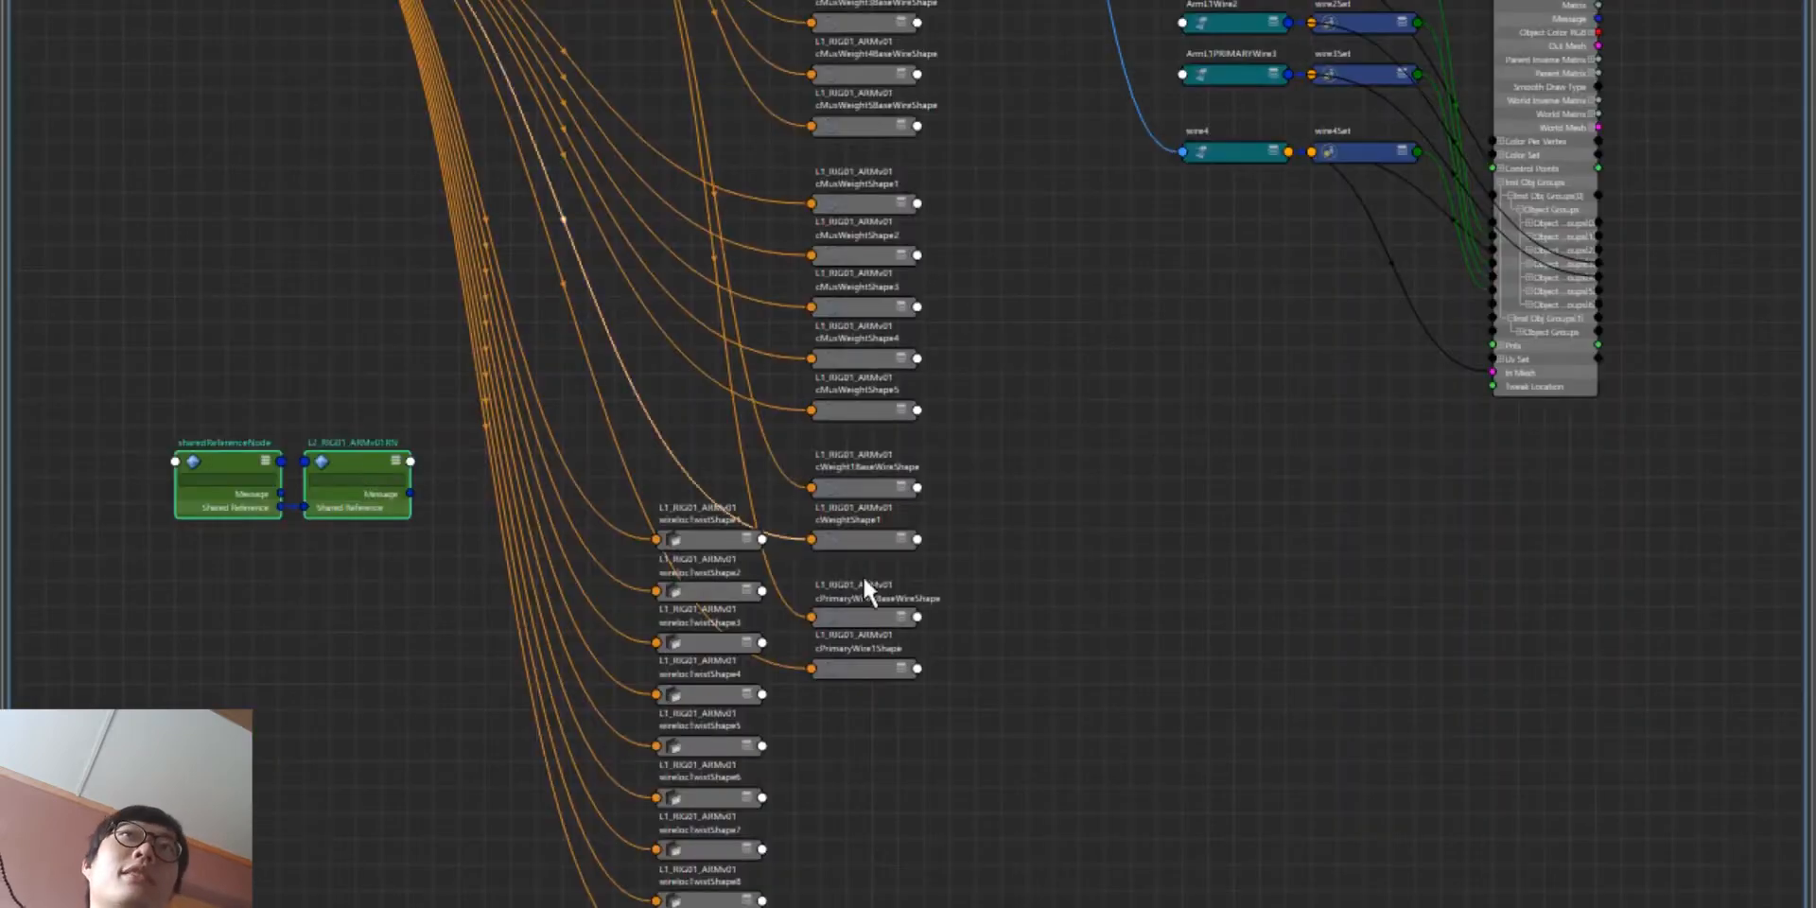
alt+middle_drag(973, 742, 893, 718)
drag(858, 892, 558, 2)
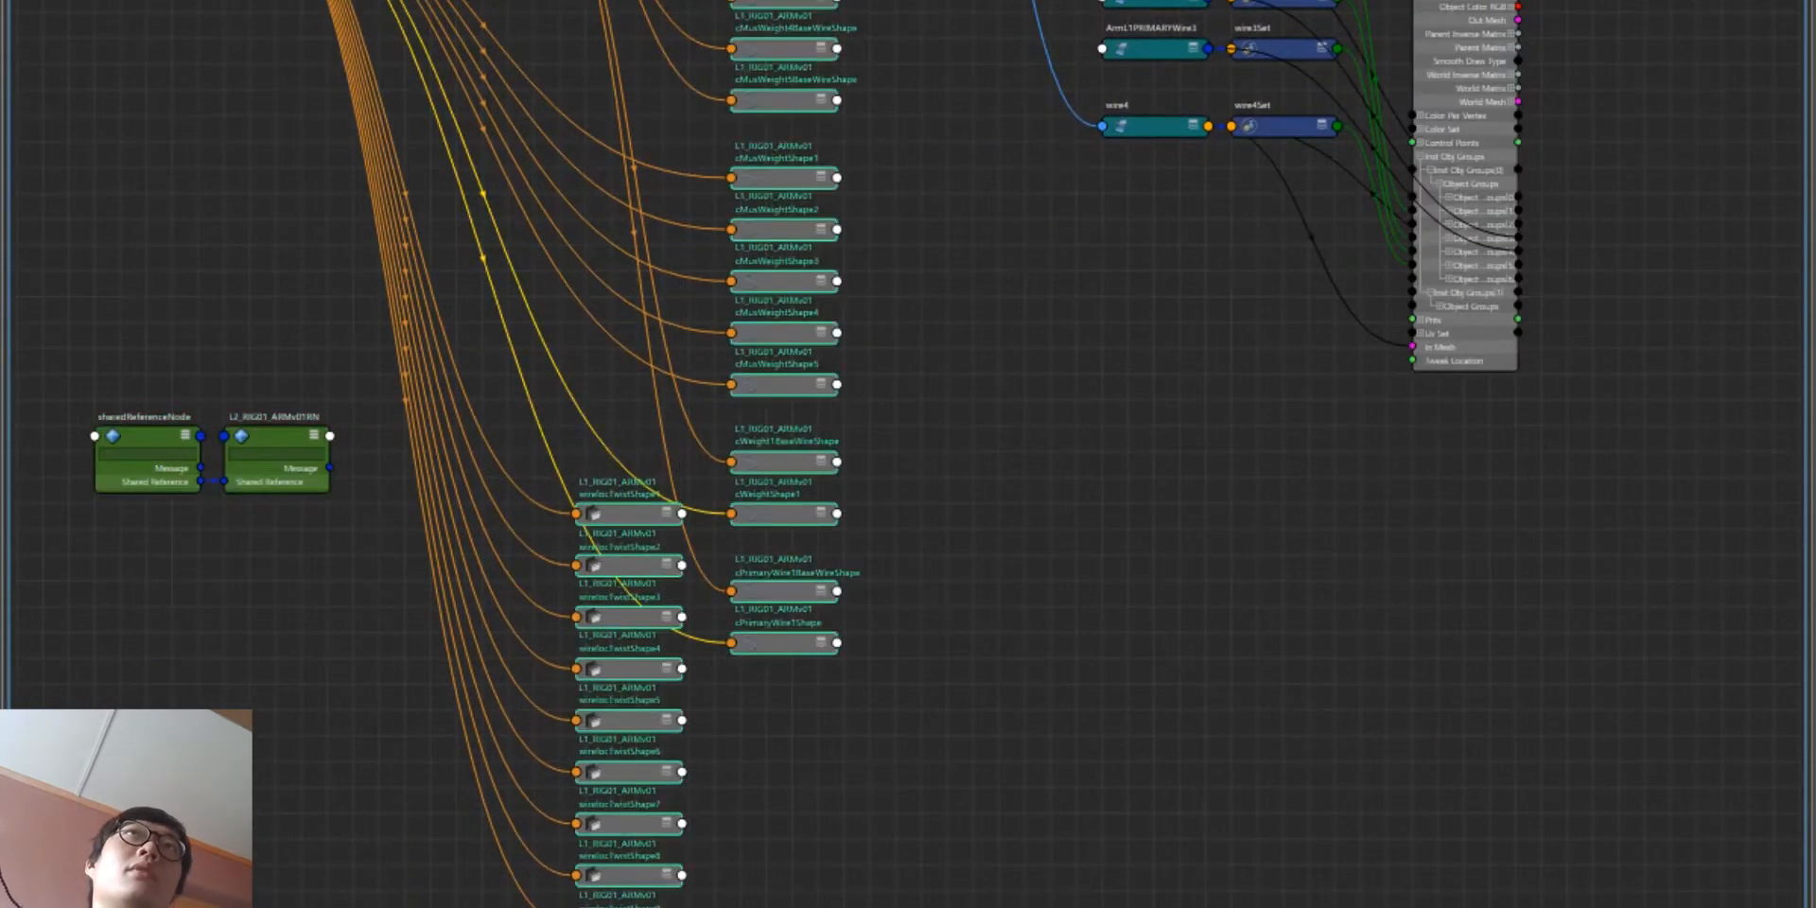
key(a)
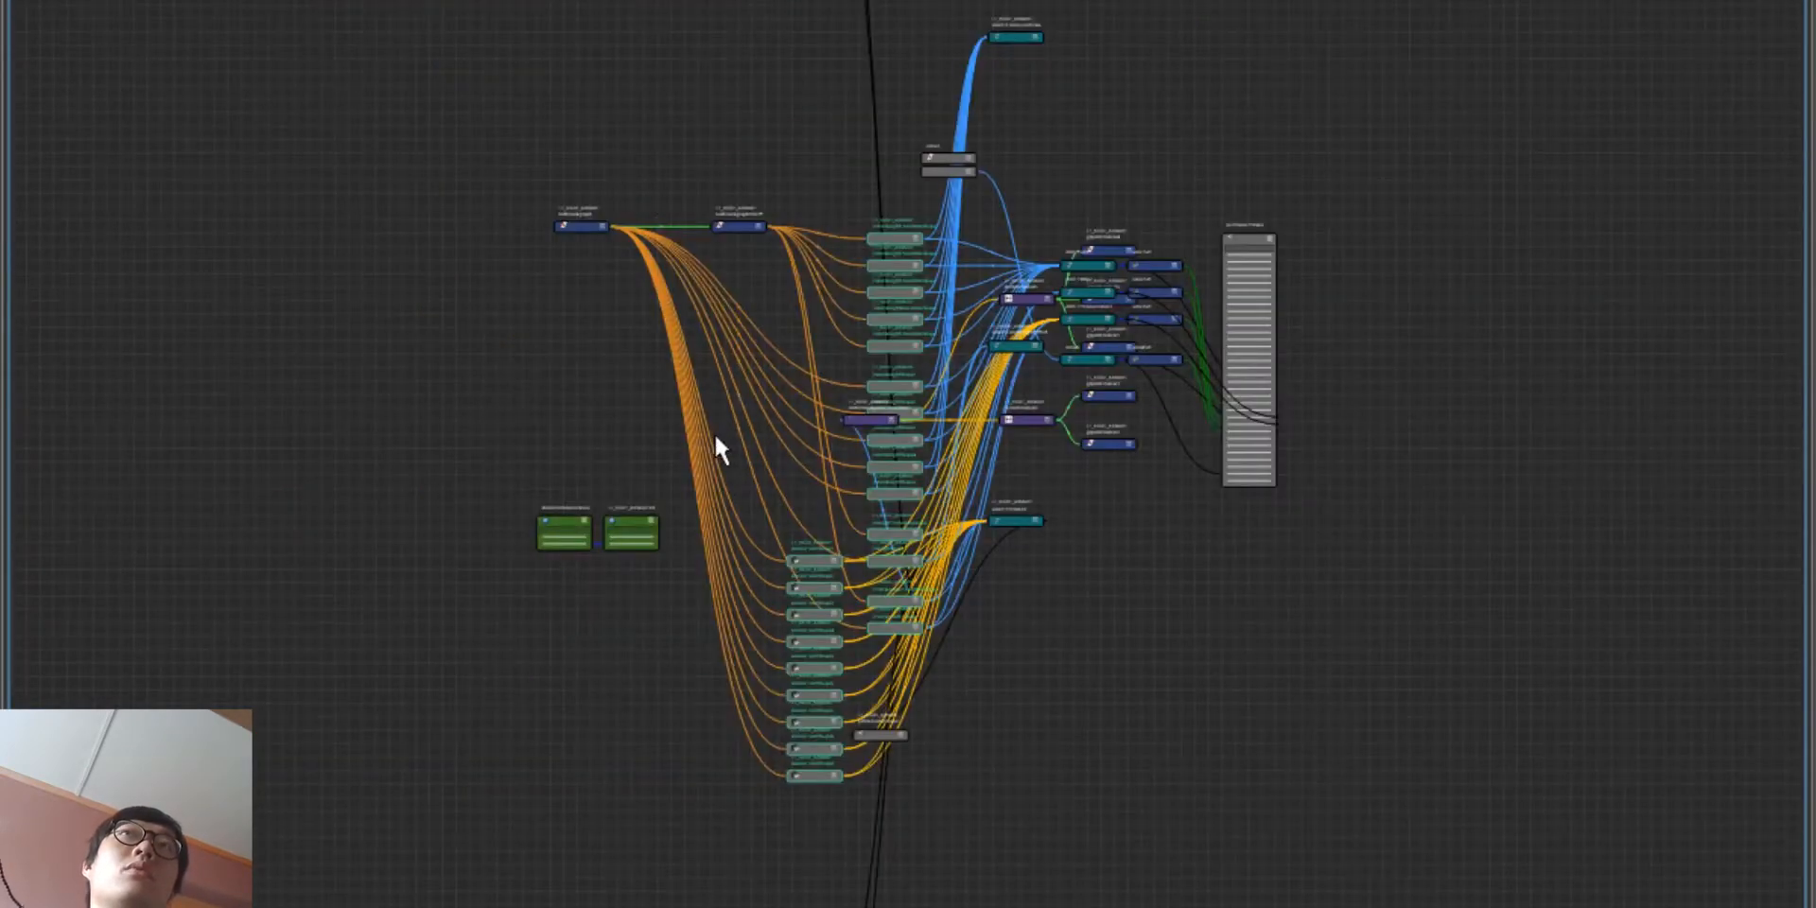
alt+right_drag(714, 434, 936, 652)
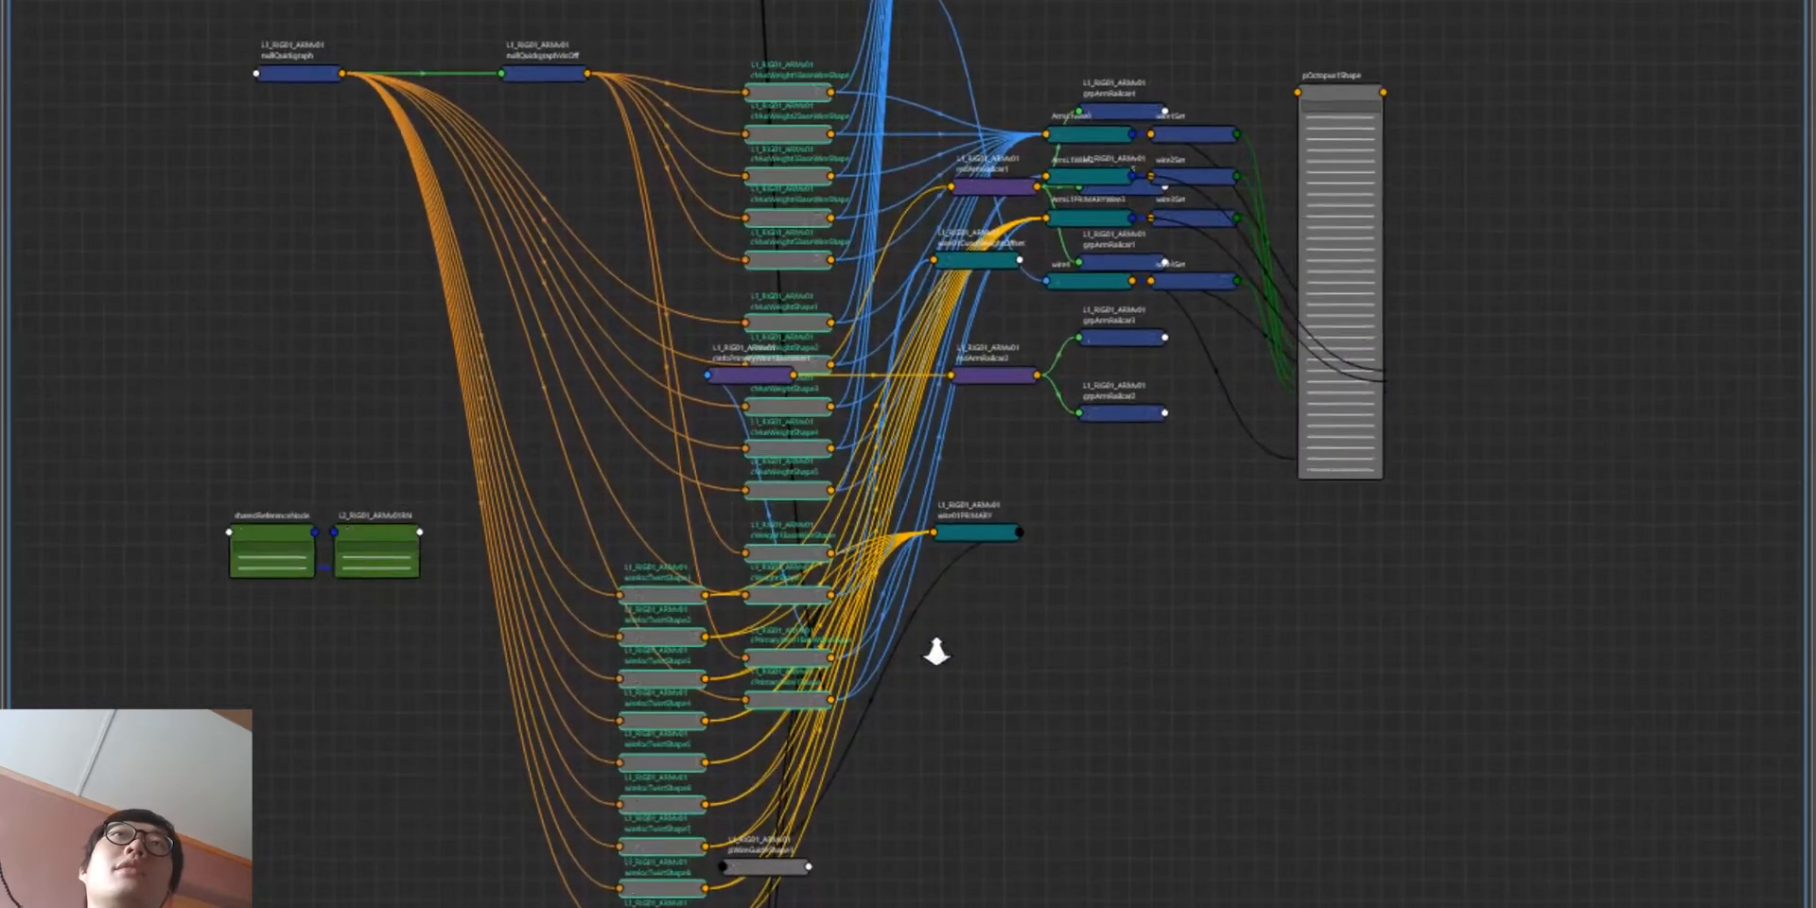
scroll(892, 843, down, 5)
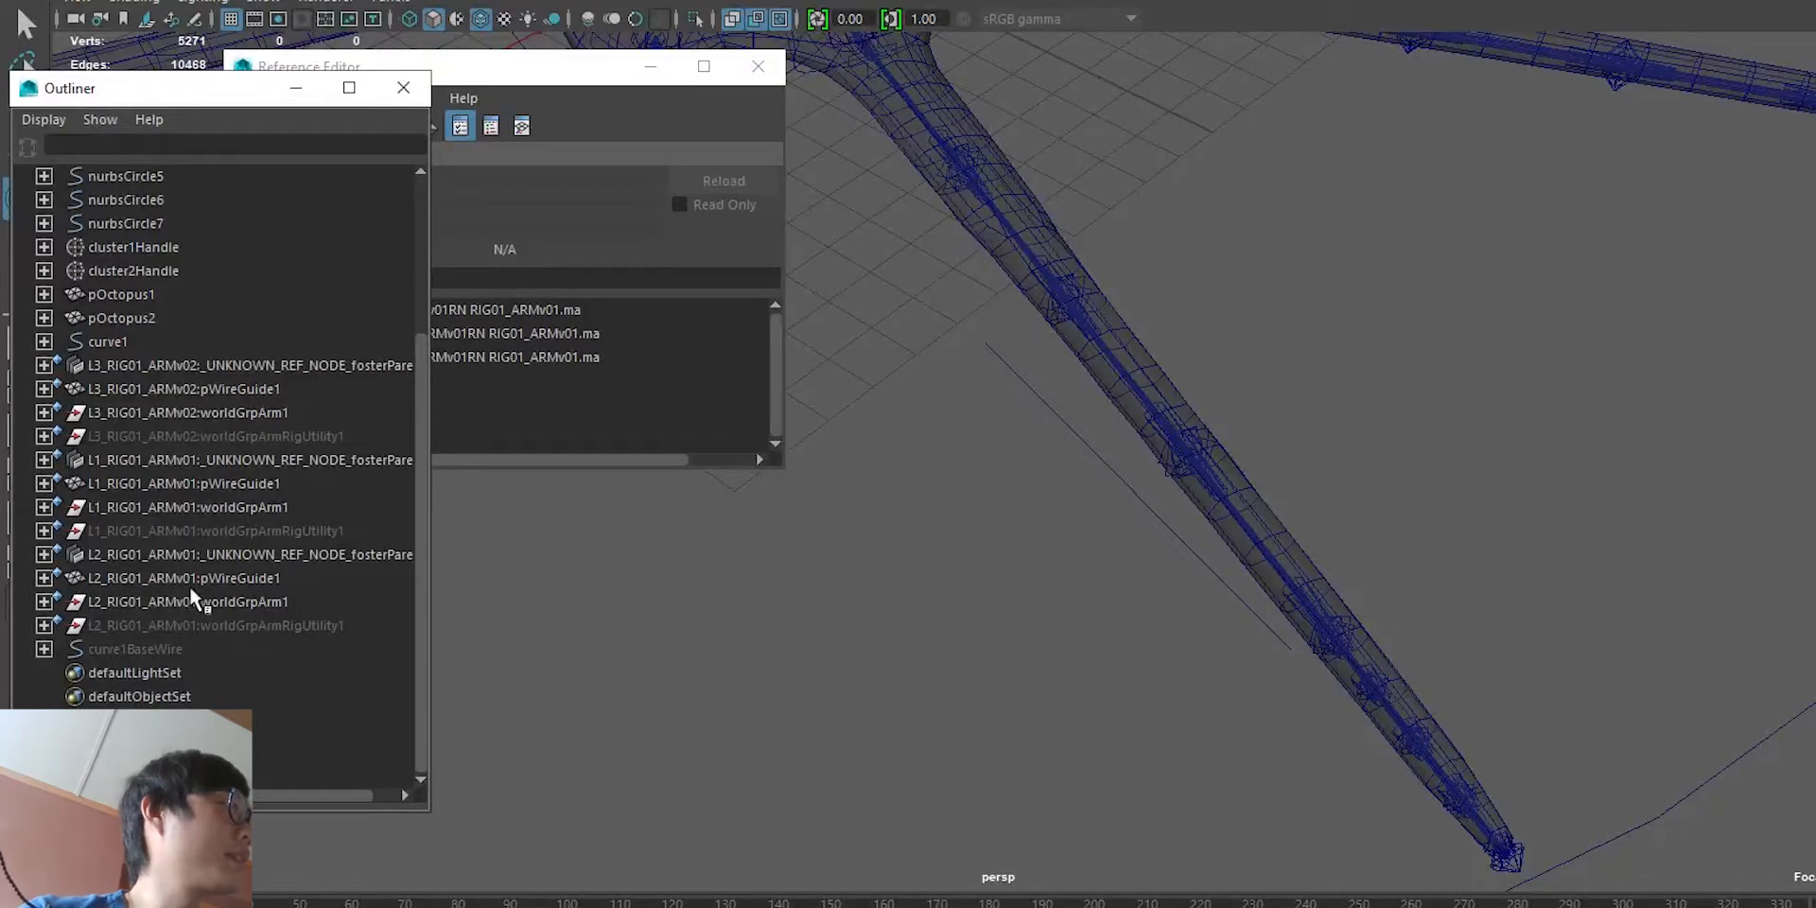
Step: Reorder the Outliner so the L3_RIG01_ARMv02 nodes come after the L2_RIG01_ARMv01 nodes
click(44, 601)
scroll(162, 634, down, 3)
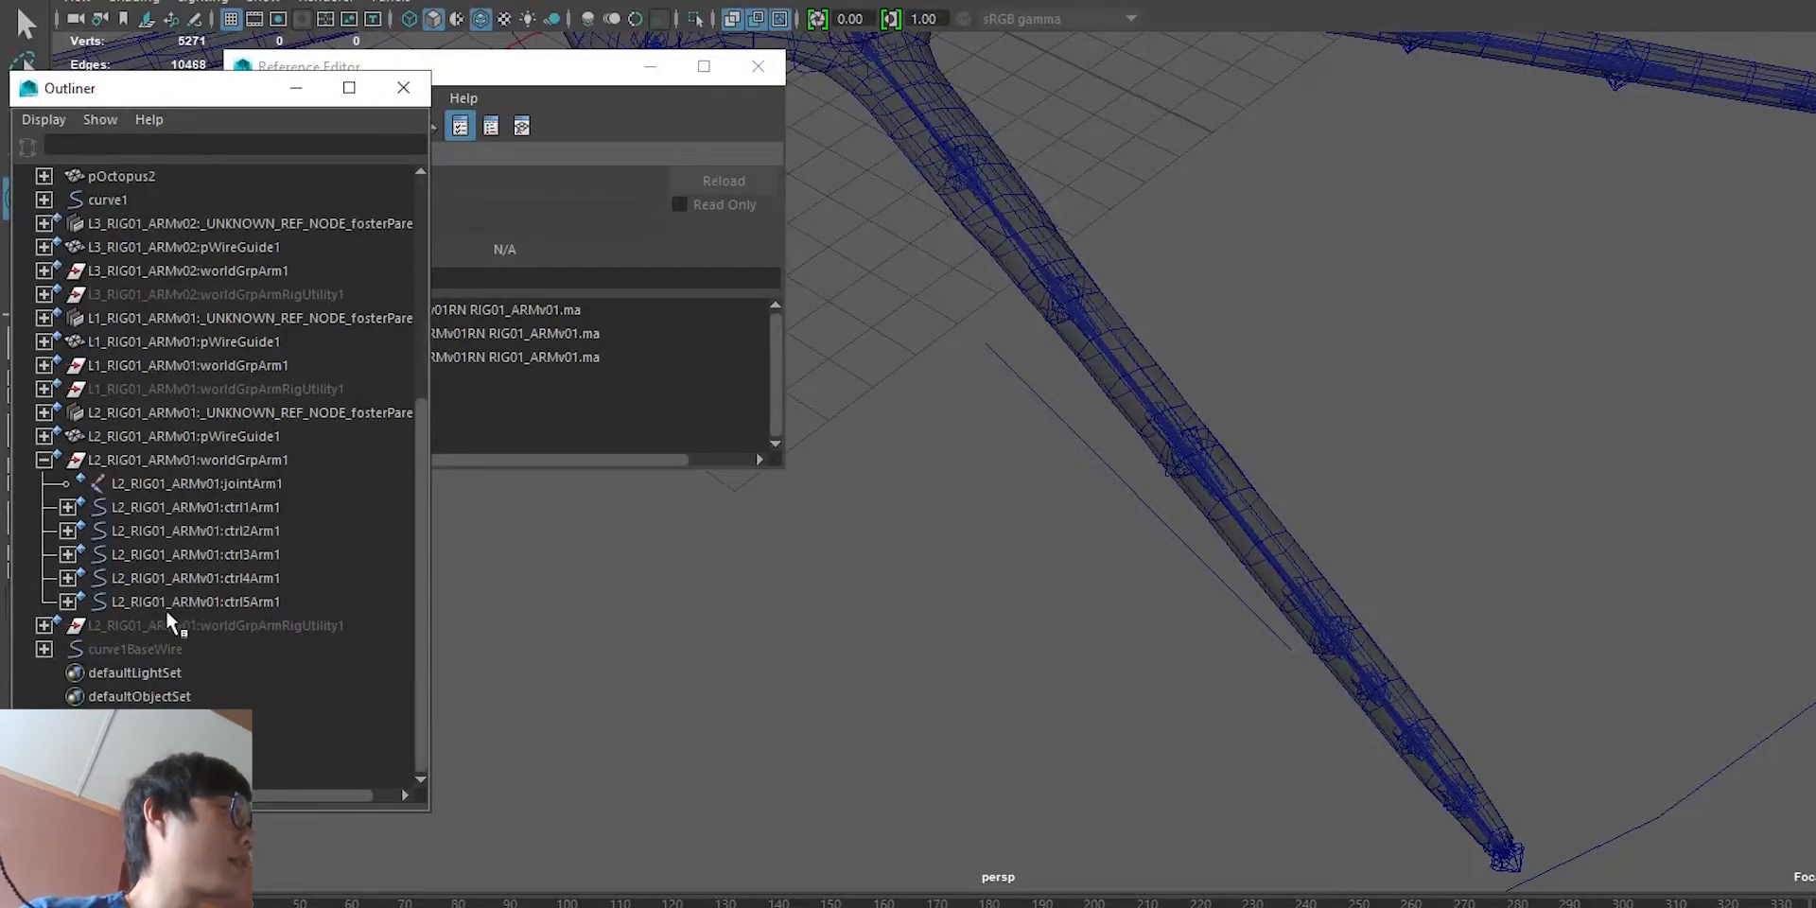
click(170, 624)
click(180, 462)
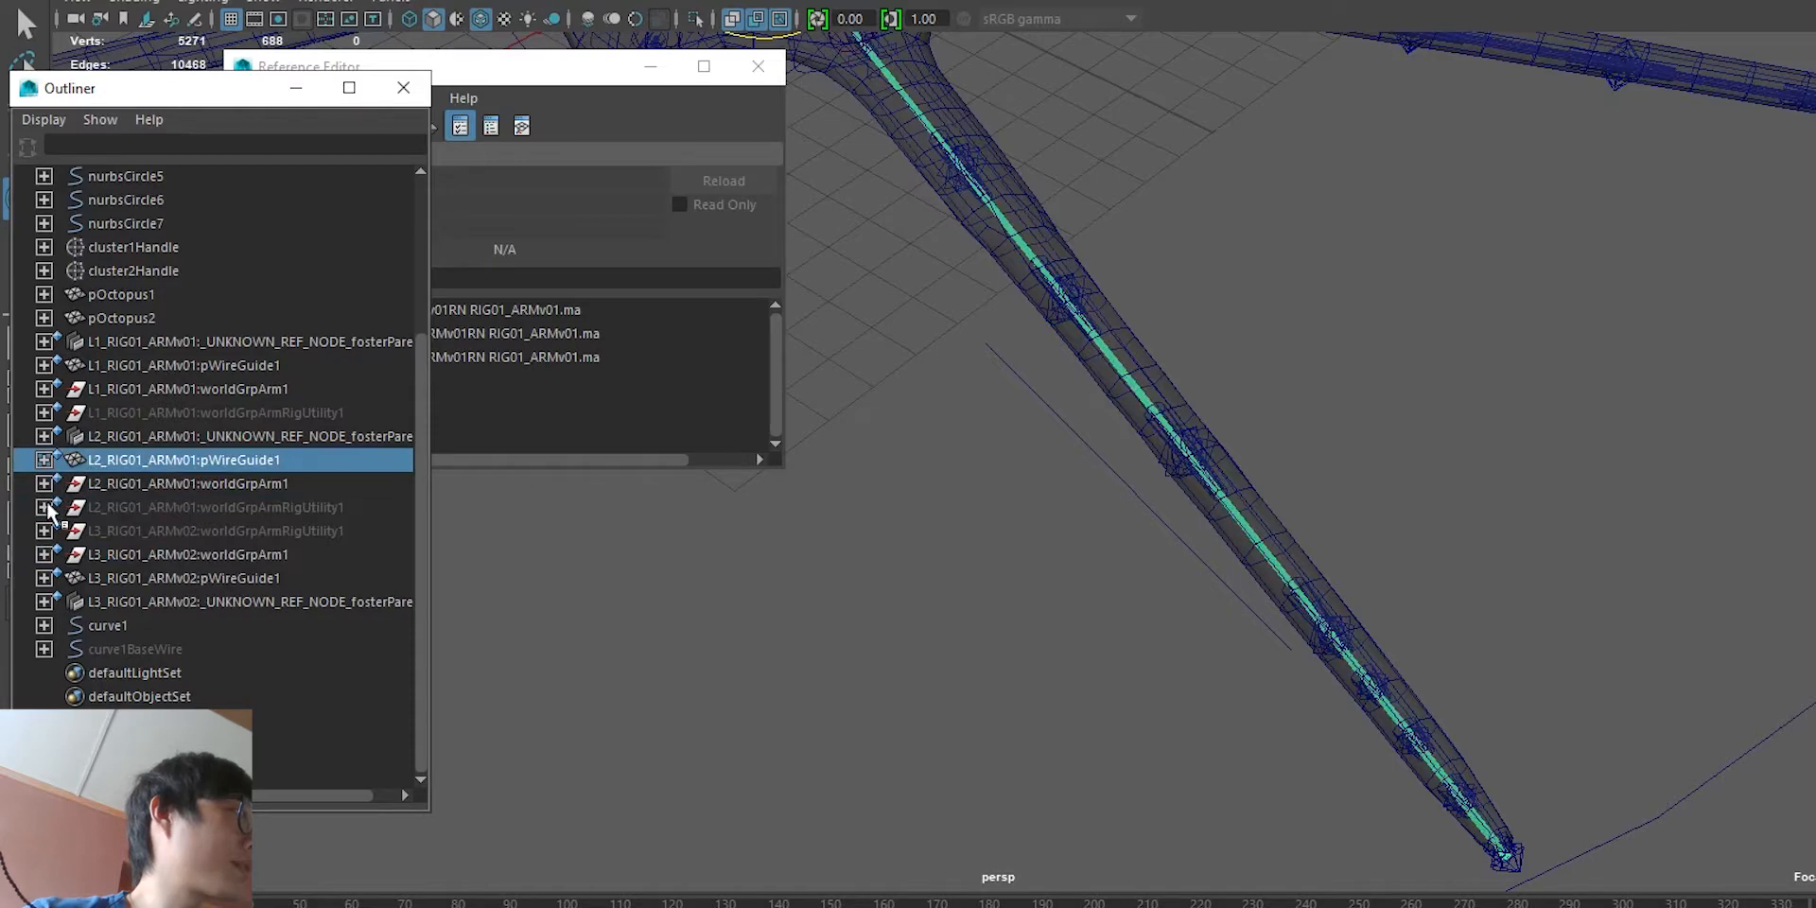
click(236, 511)
click(184, 534)
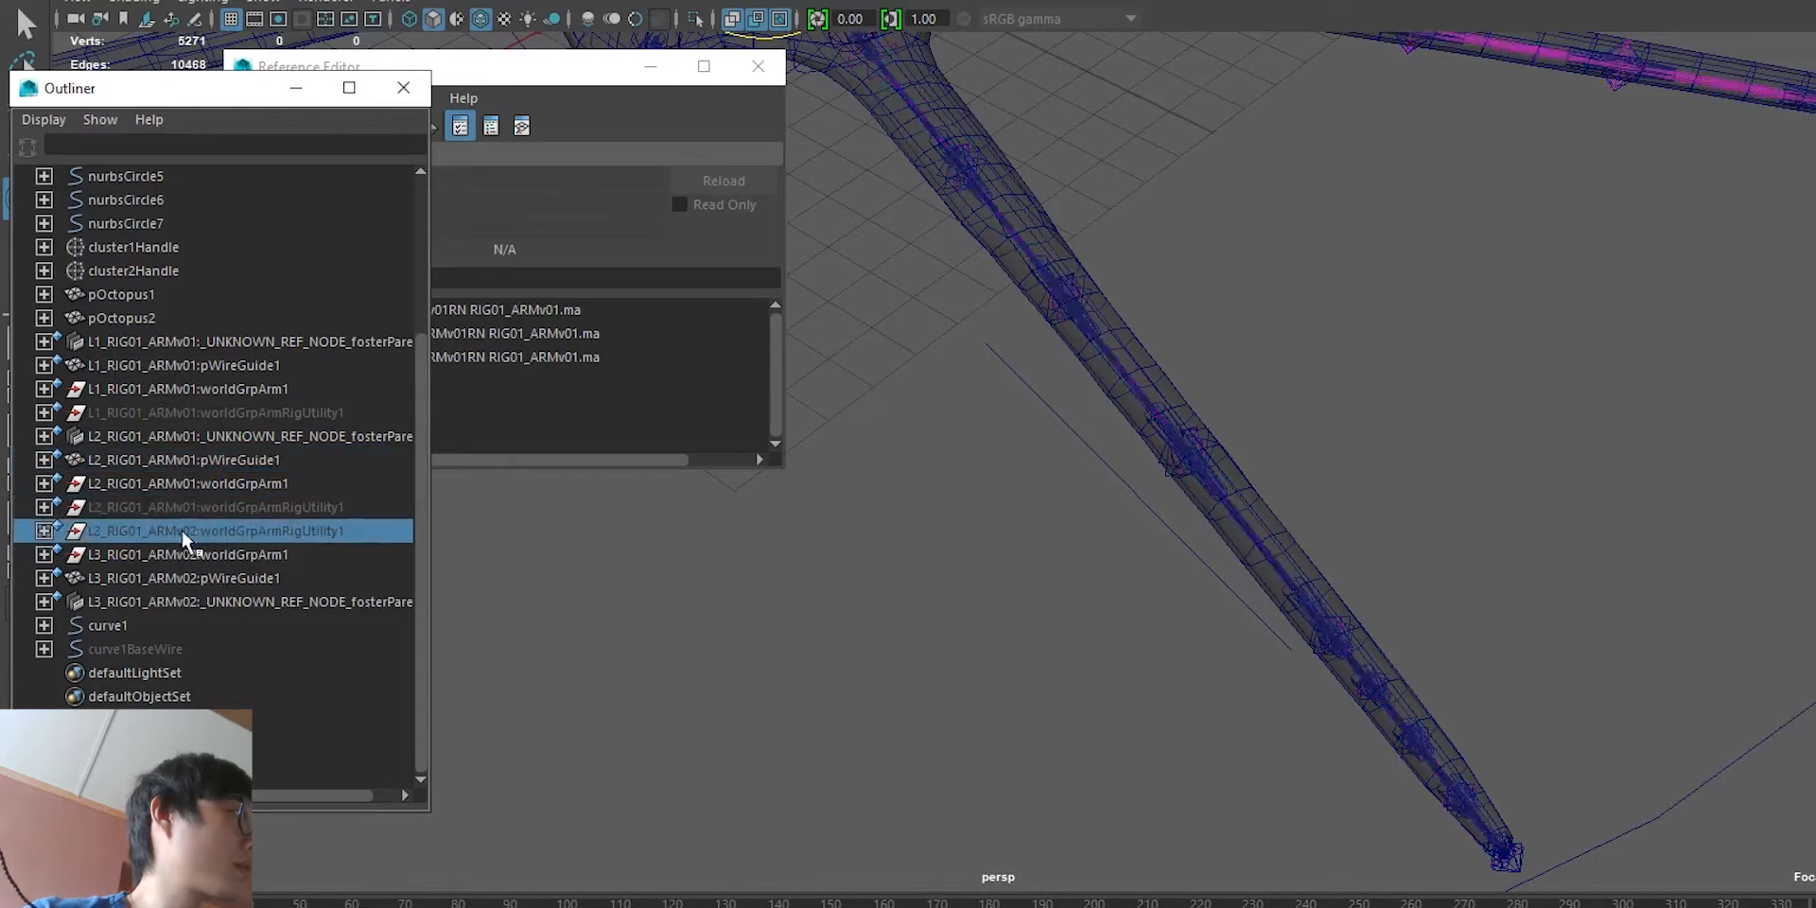
middle_drag(182, 530, 191, 578)
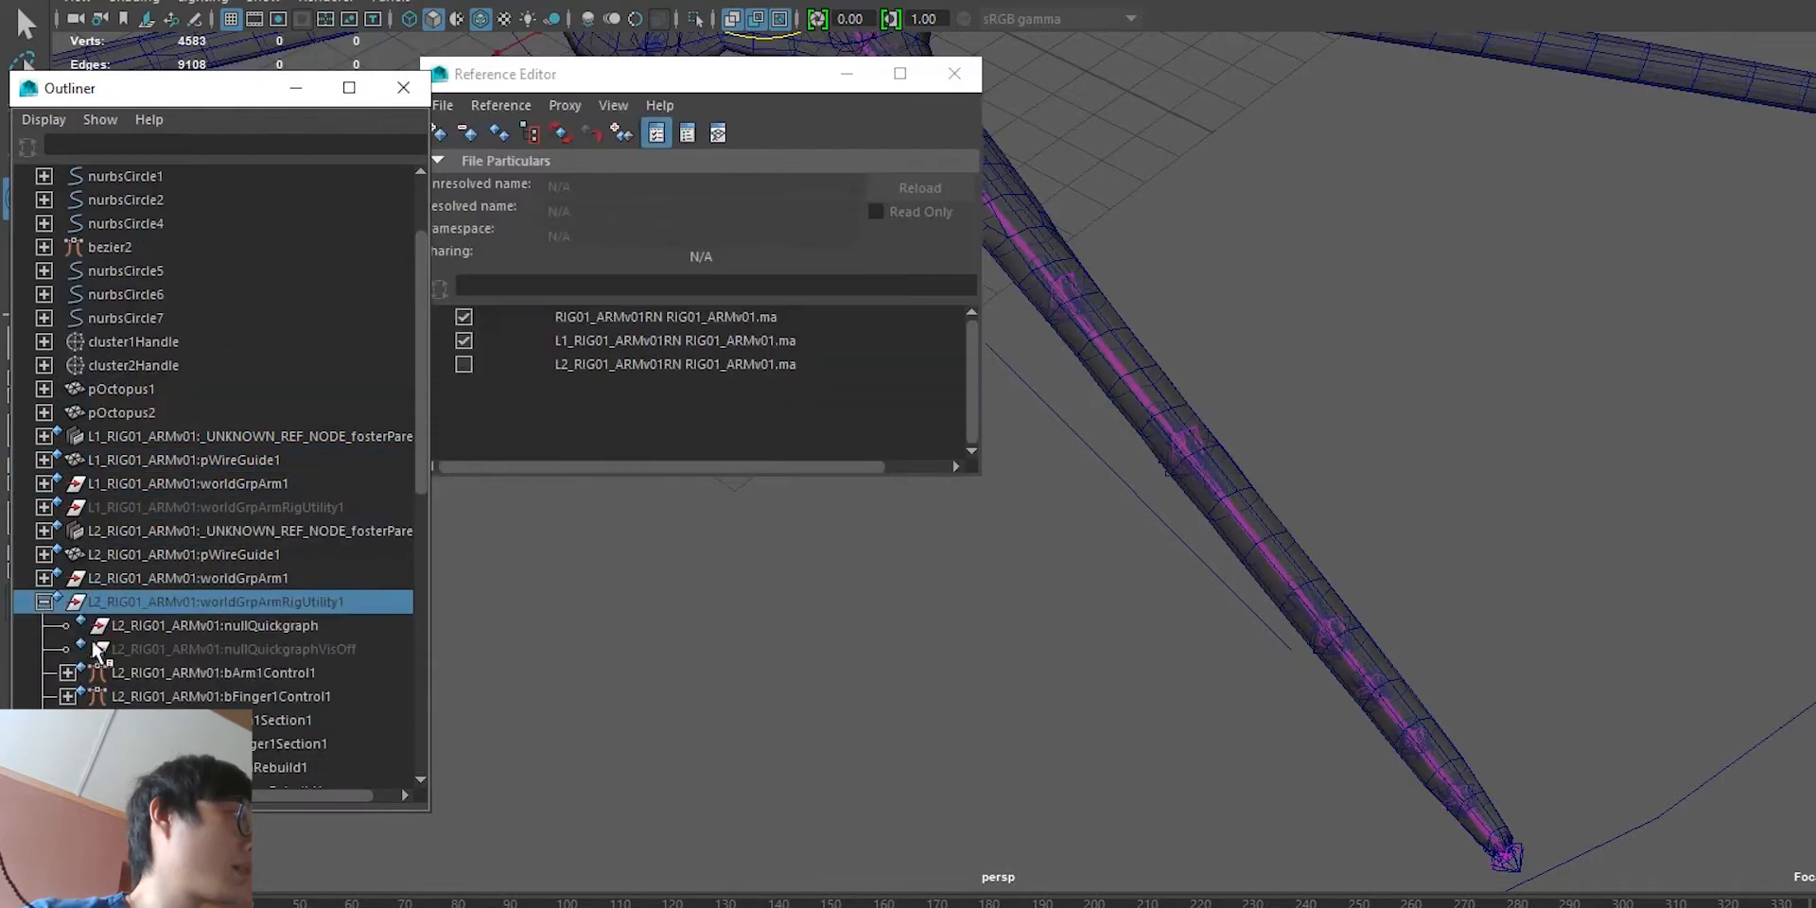
Step: Select the L2_RIG01_ARMv01:nullQuickgraph node under worldGrpArmRigUtility1 and graph its connections below the octopus wire nodes
scroll(94, 646, down, 3)
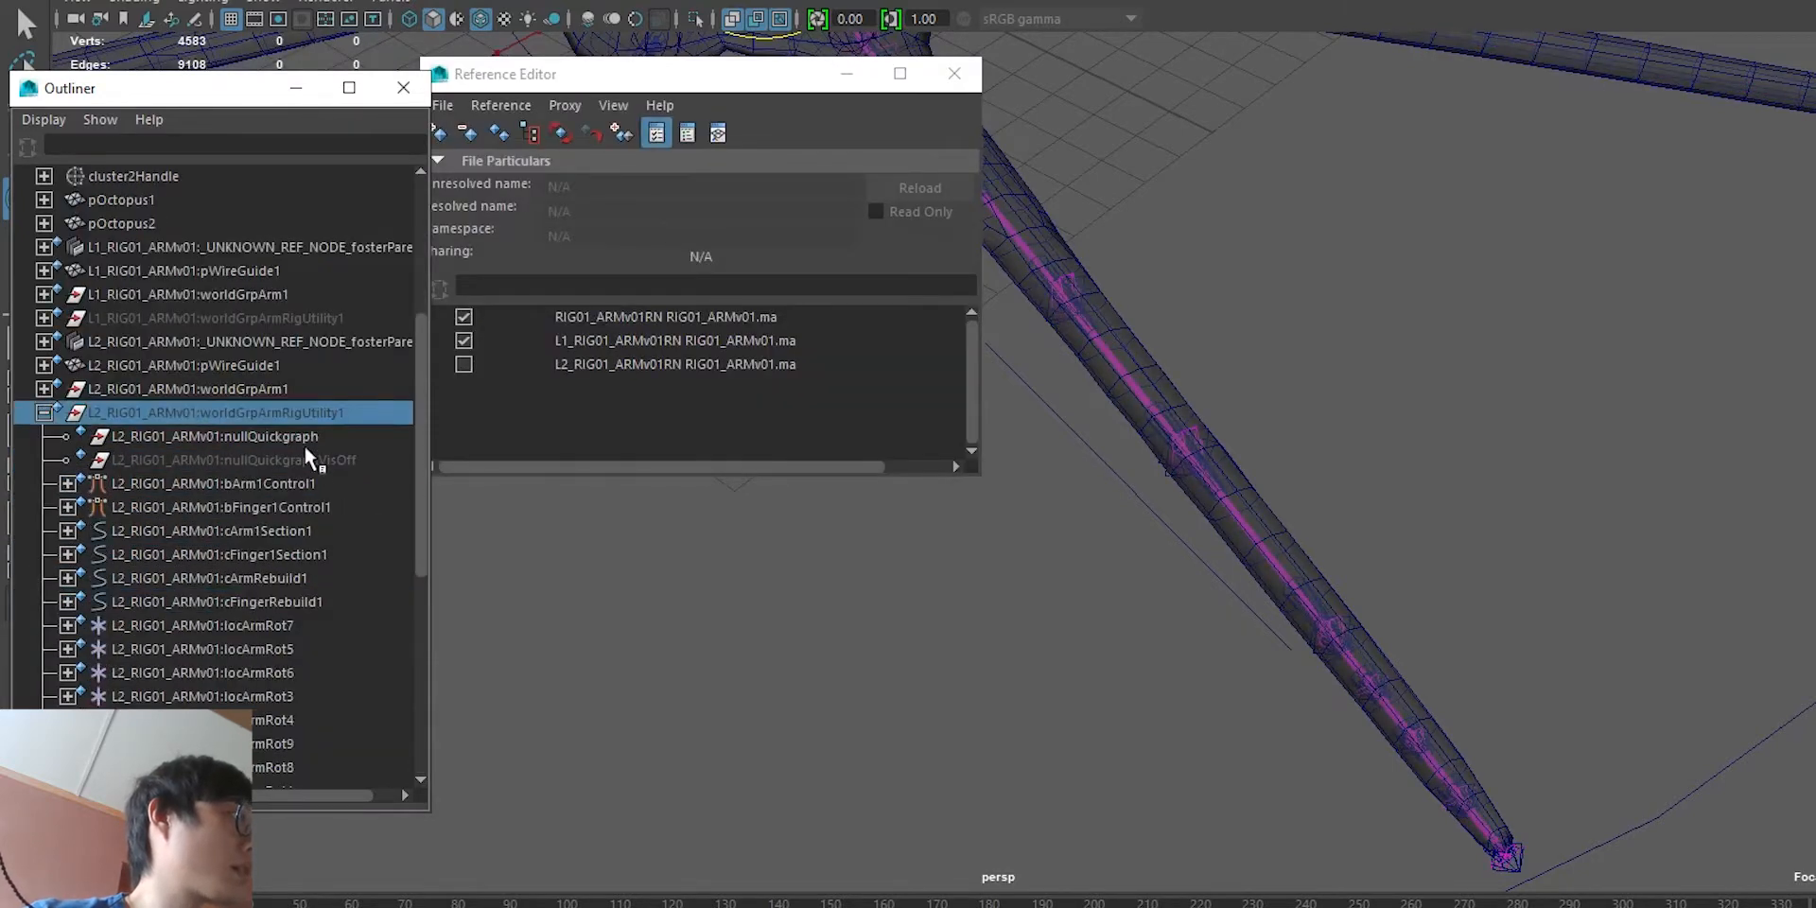
click(212, 436)
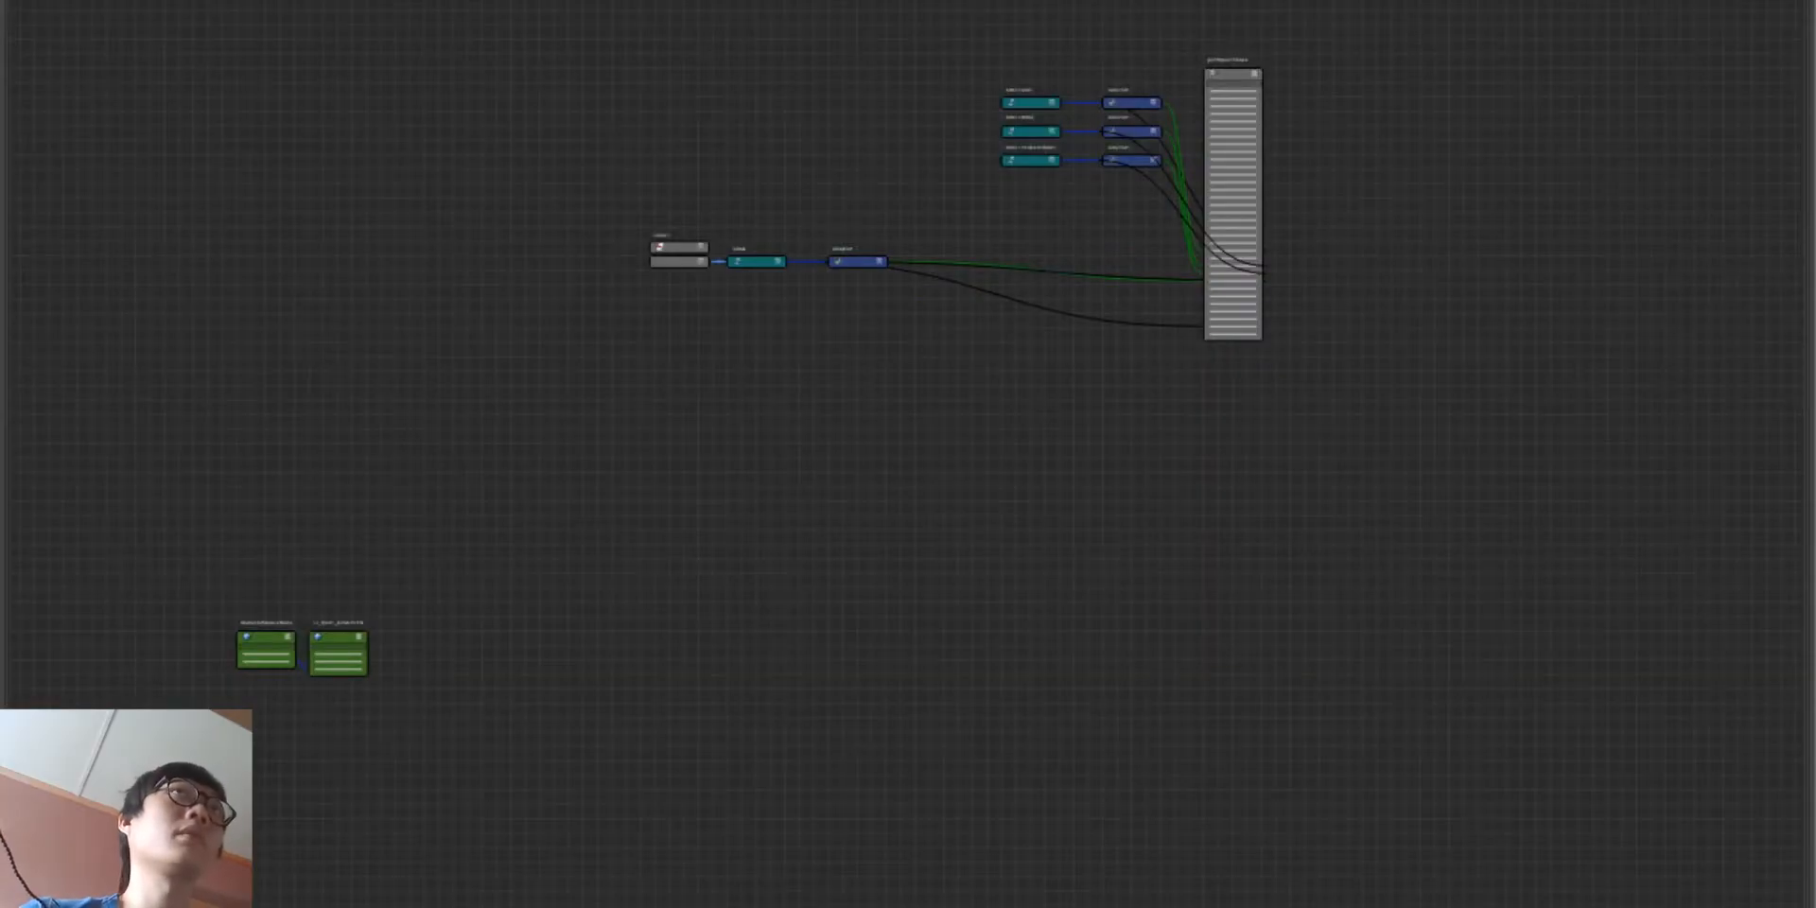
alt+middle_drag(400, 54, 472, 224)
alt+middle_drag(550, 601, 644, 407)
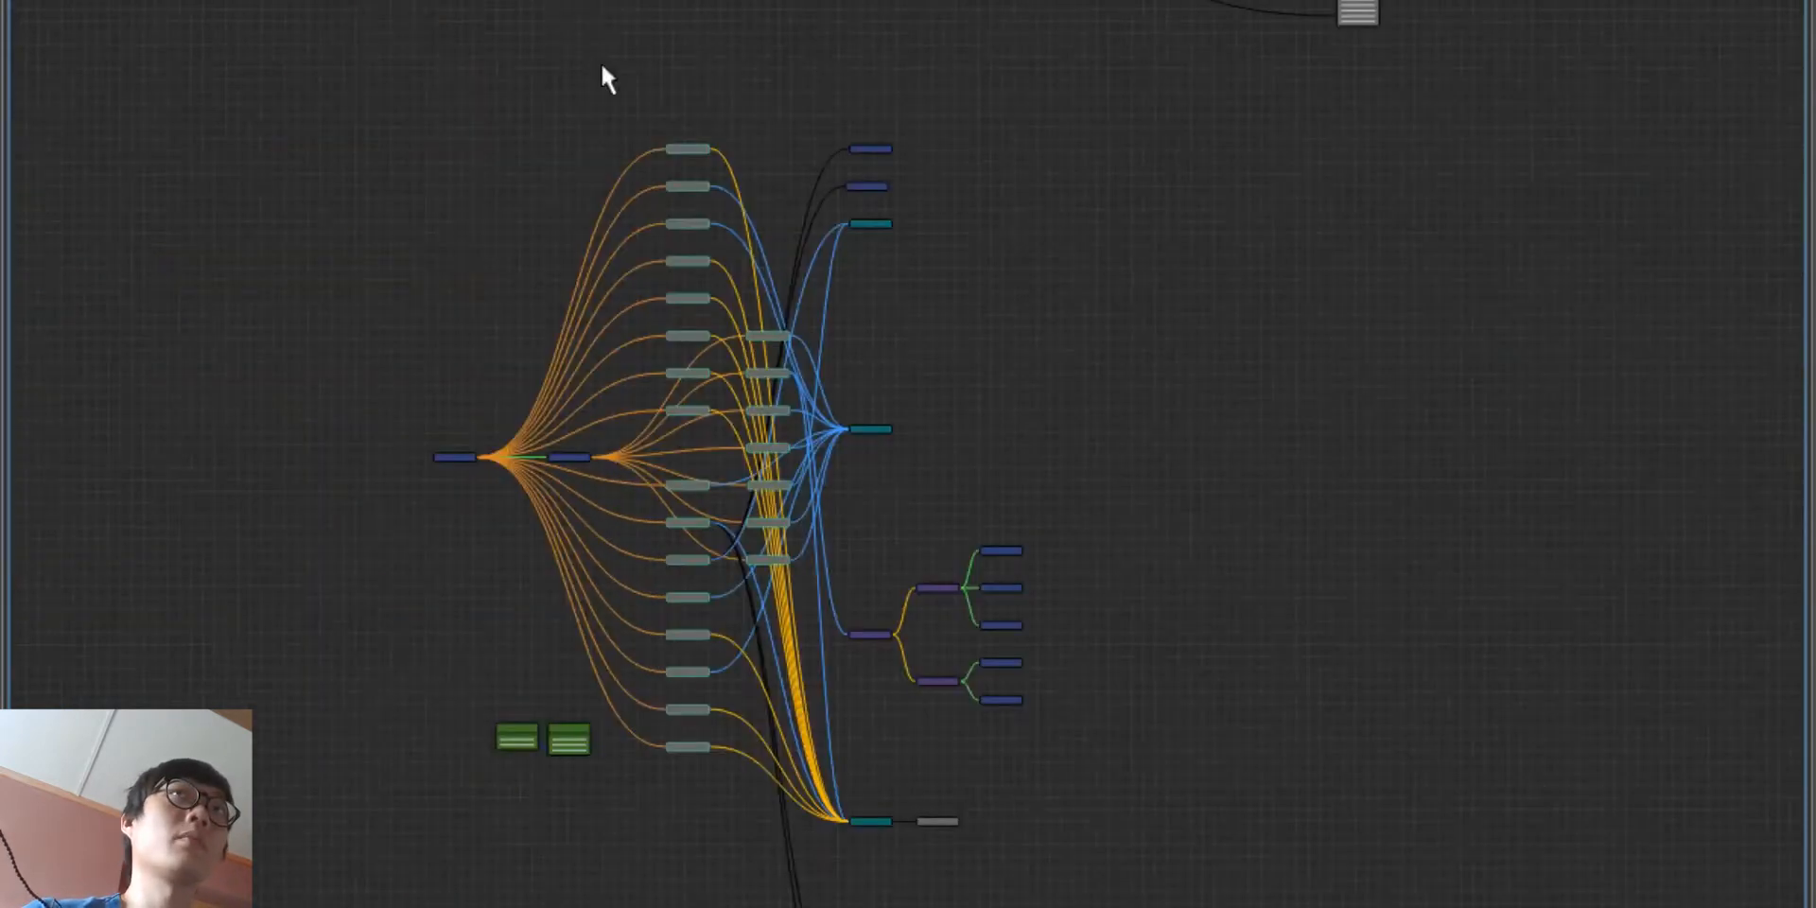
Step: Clear the unrelated wire and utility nodes from the L2 arm network, leaving the wire01 deformers and pWireGuideShape1 spread apart
alt+middle_drag(1053, 384, 915, 352)
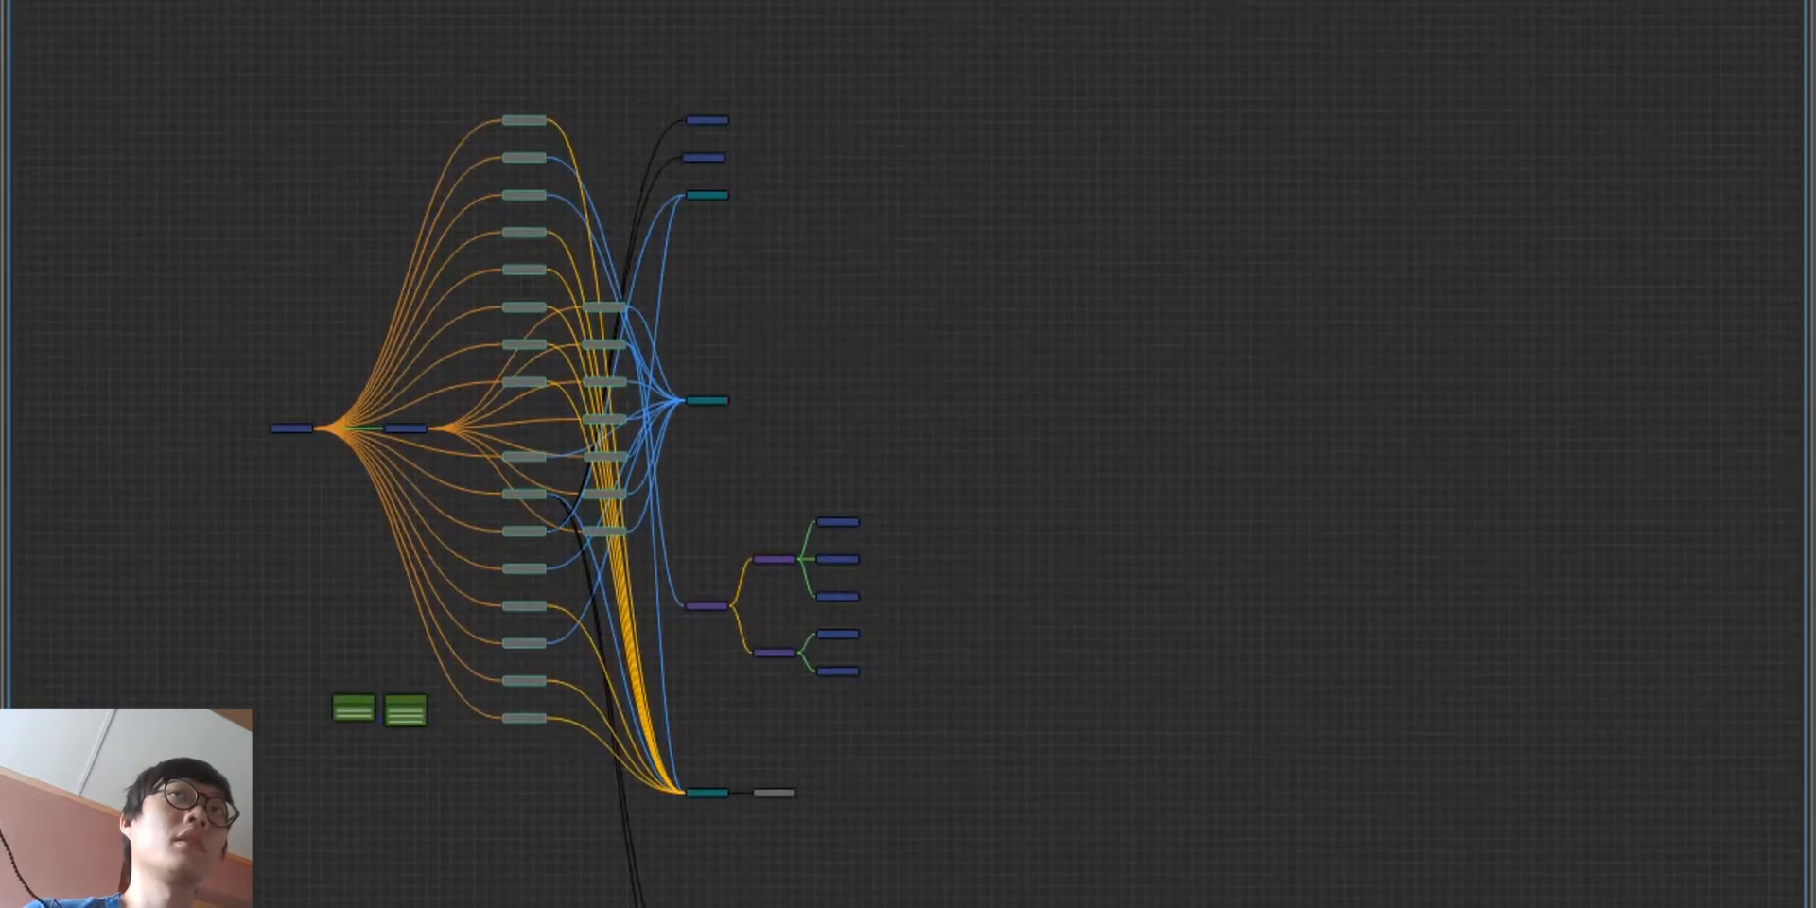
drag(641, 906, 747, 688)
scroll(739, 532, up, 3)
drag(1030, 303, 1192, 535)
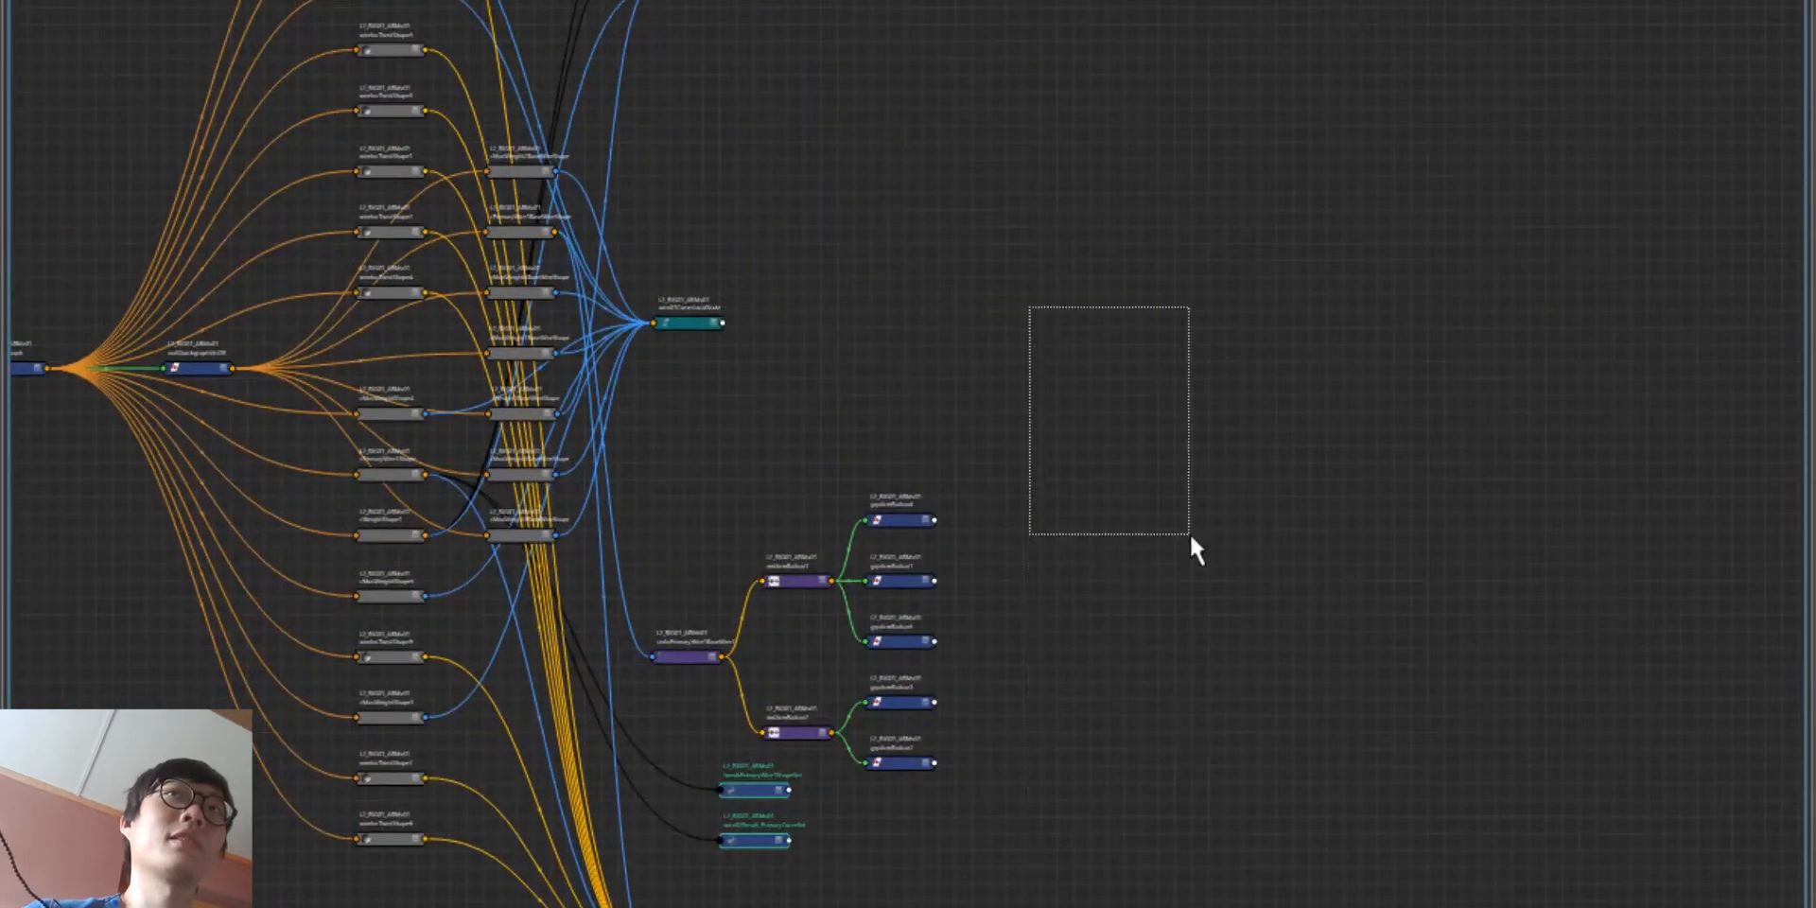
drag(1073, 475, 690, 906)
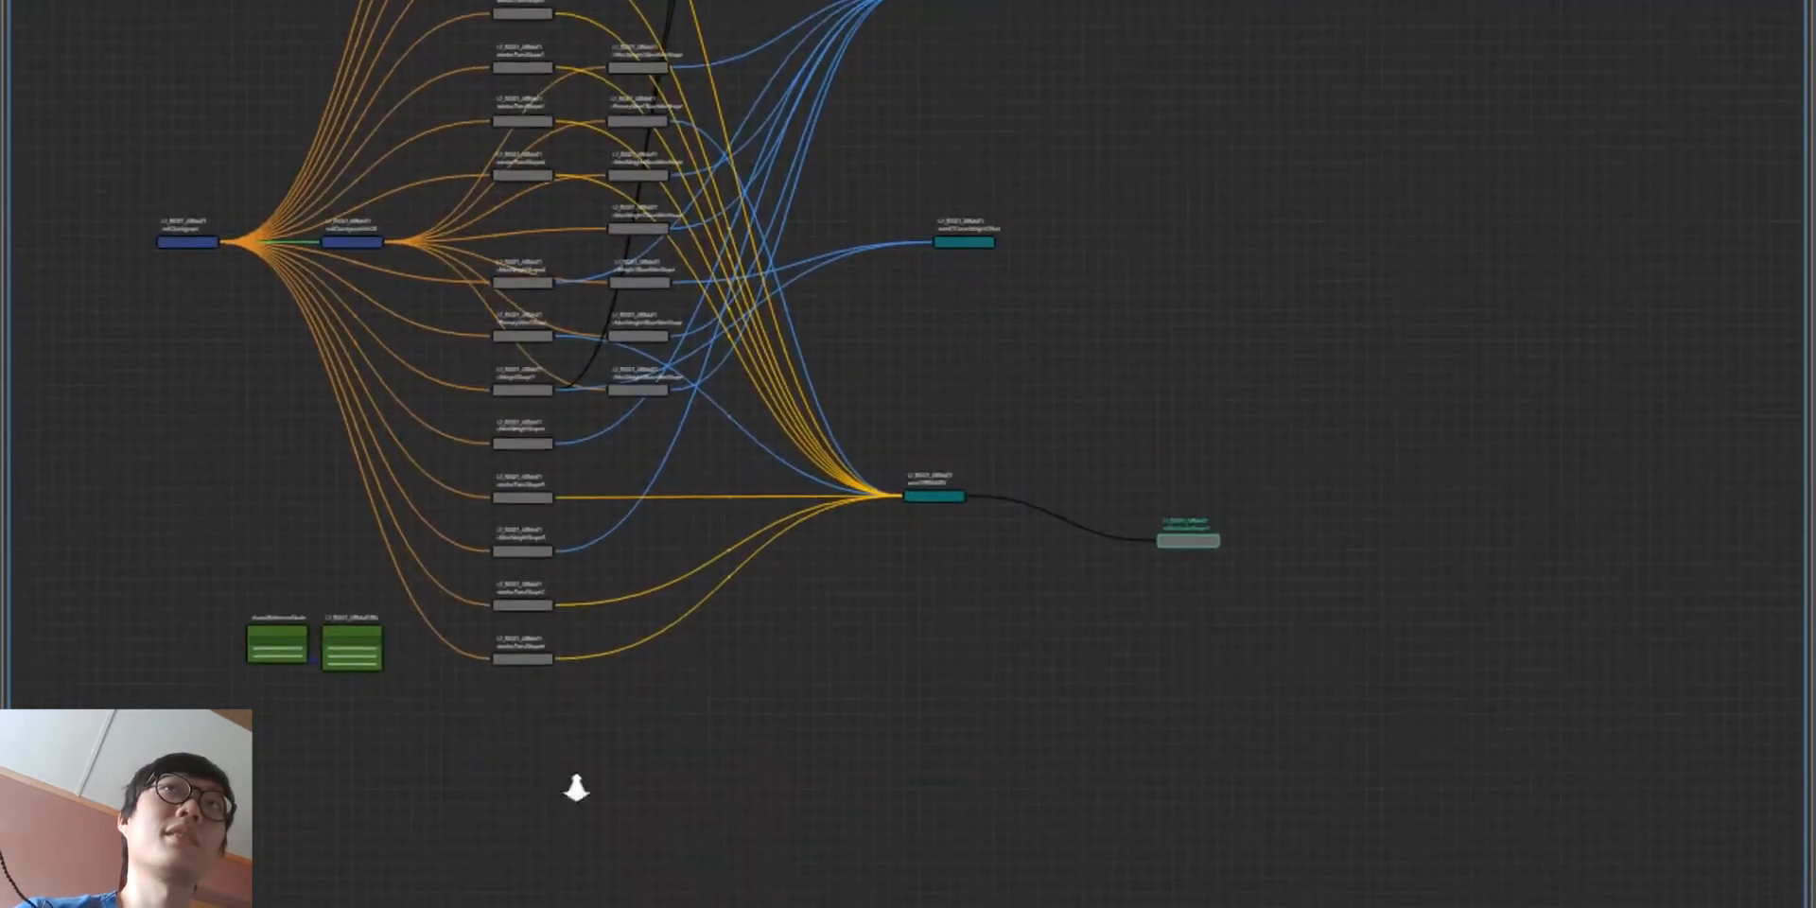
scroll(928, 530, up, 2)
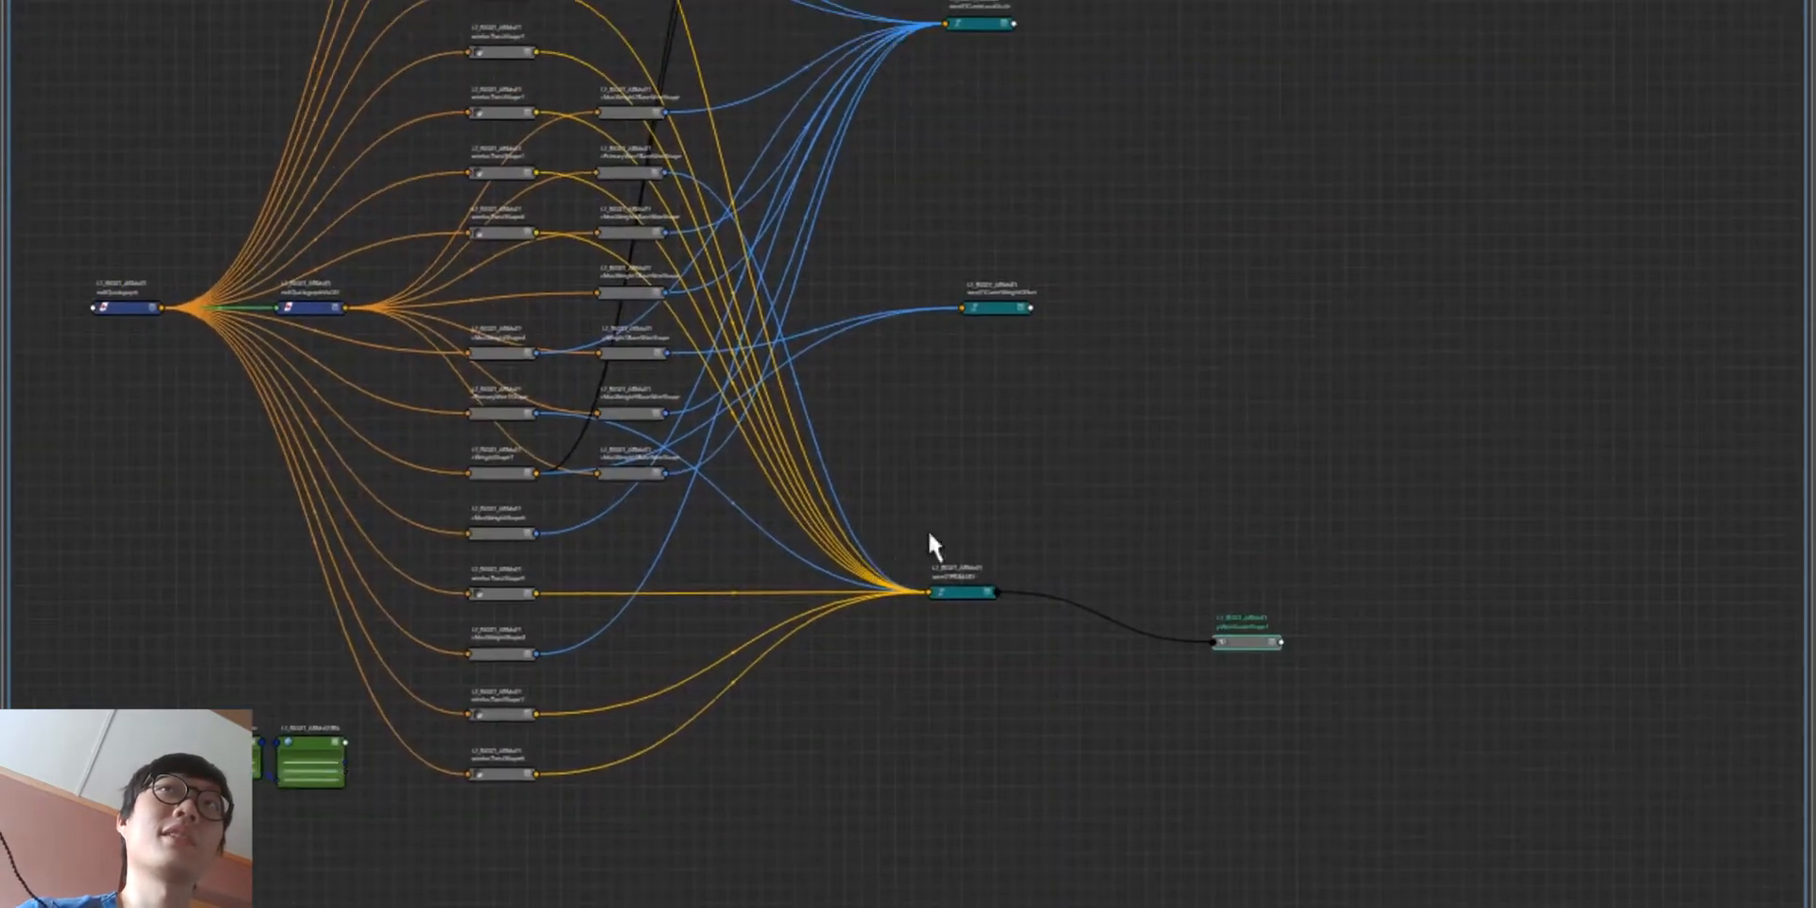
Step: Expand the L2 wire01PRIMARY node to show its individual Base Wire, Deformed Wire, Wire Locator Parameter and Wire Locator Percentage entries
click(980, 593)
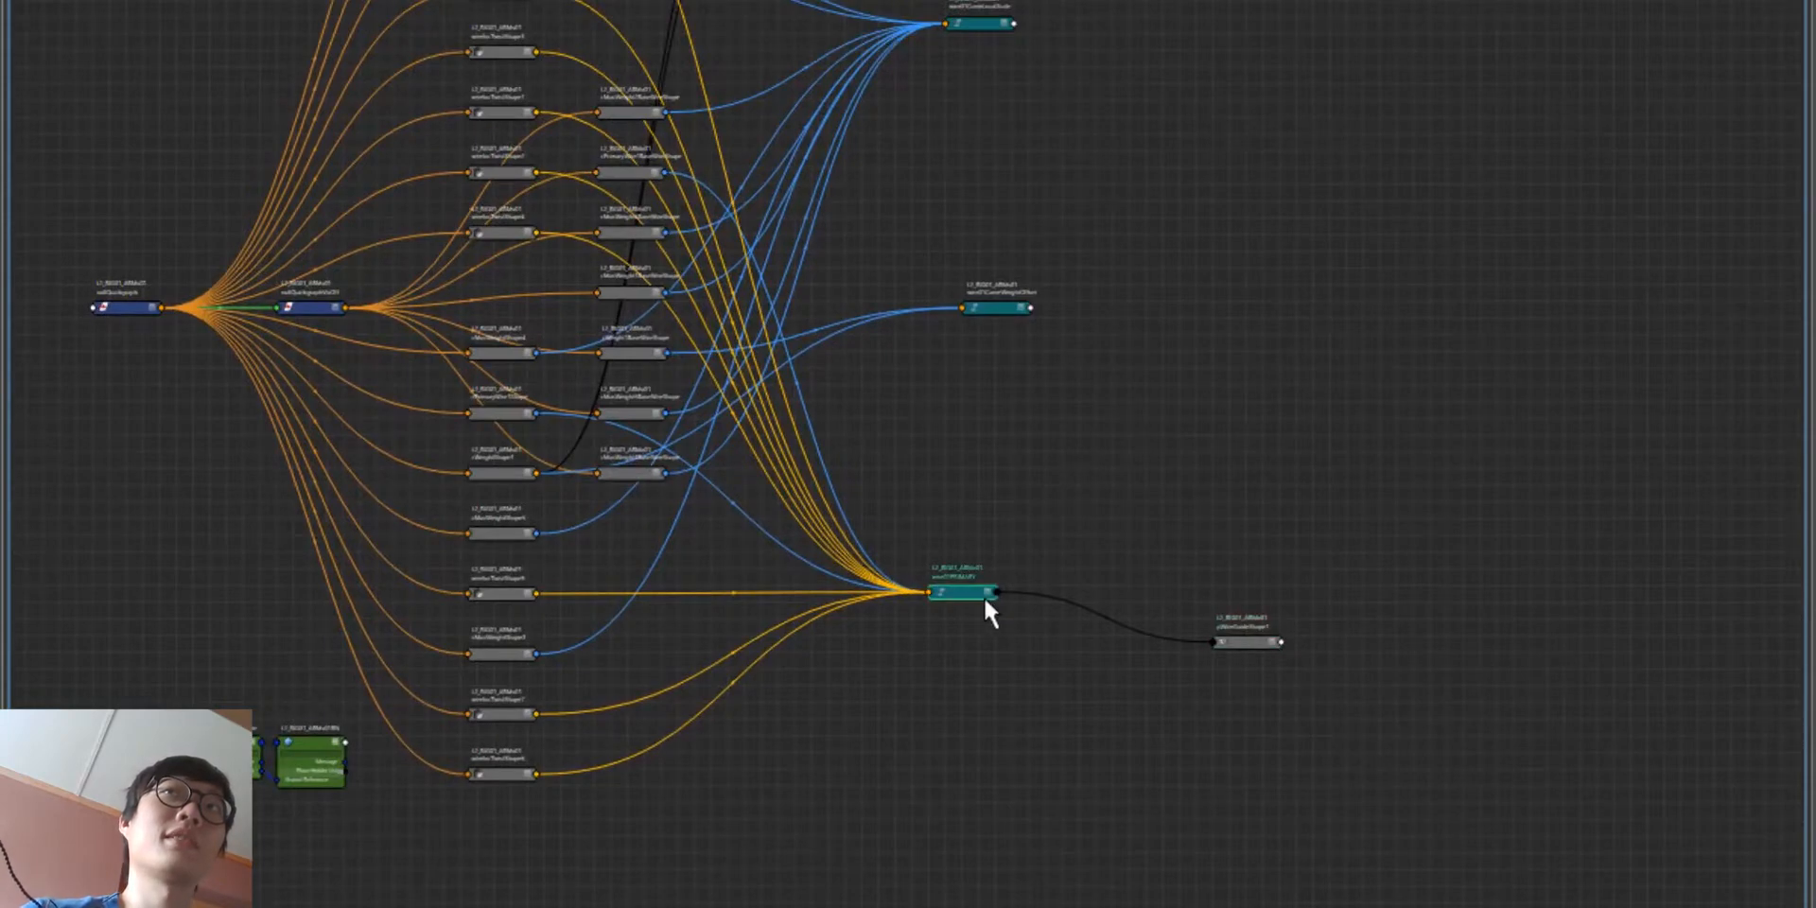
alt+middle_drag(967, 625, 913, 474)
alt+right_drag(884, 422, 991, 382)
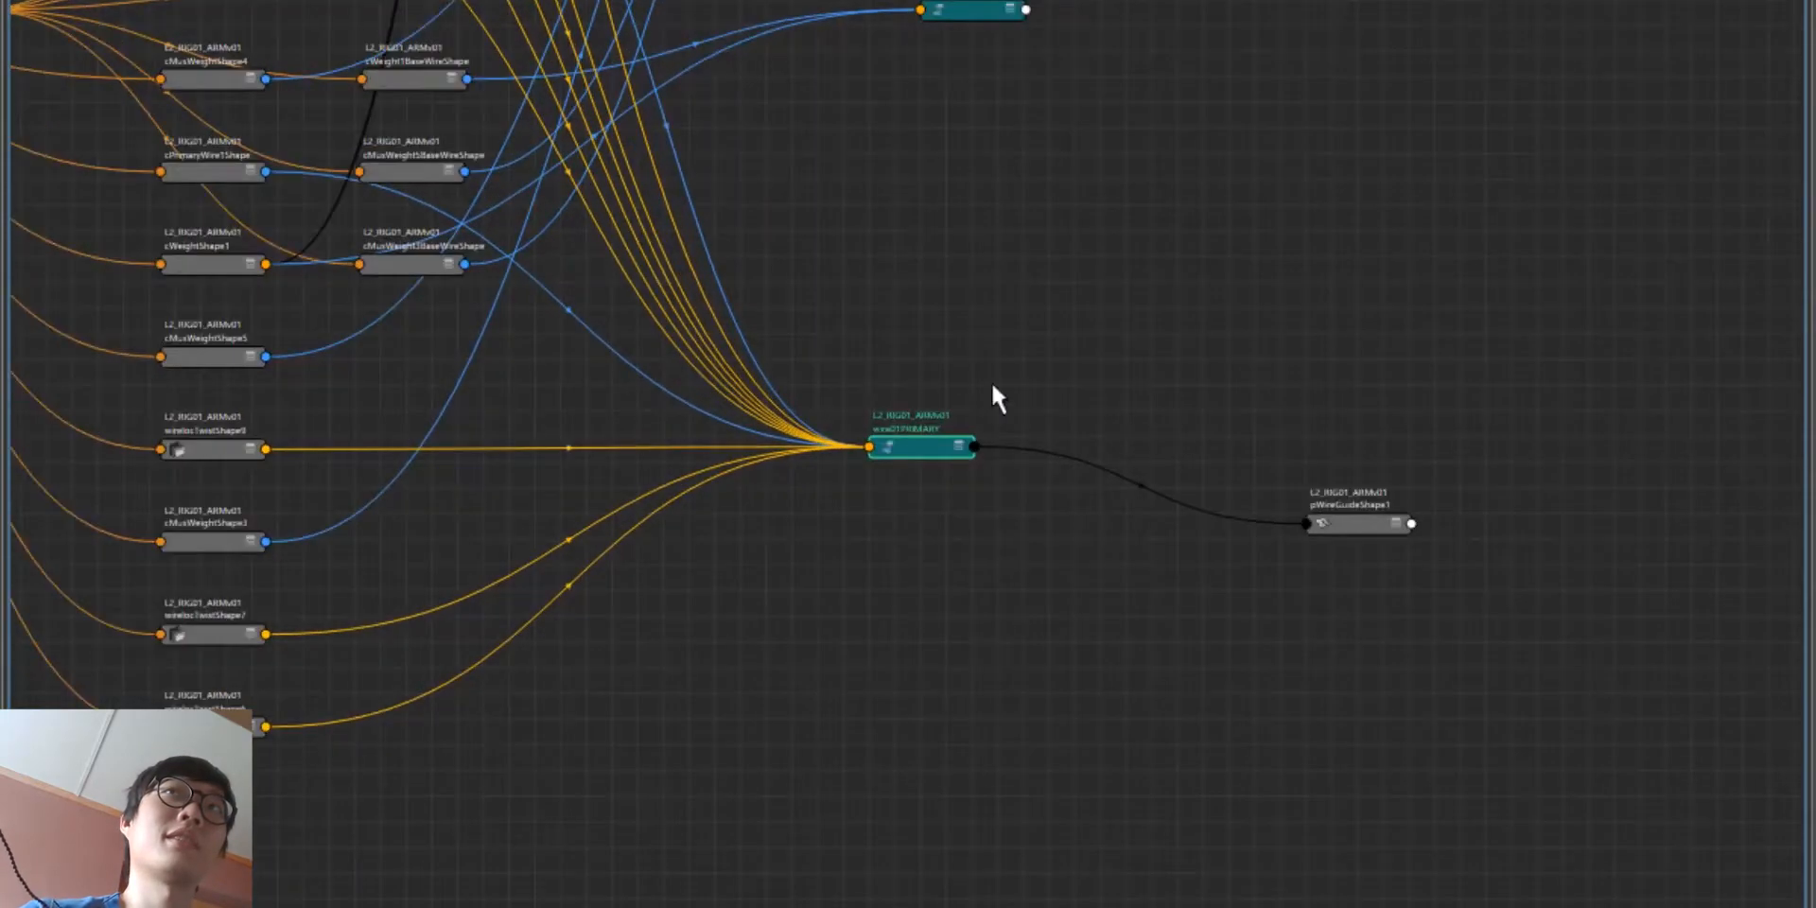
click(959, 445)
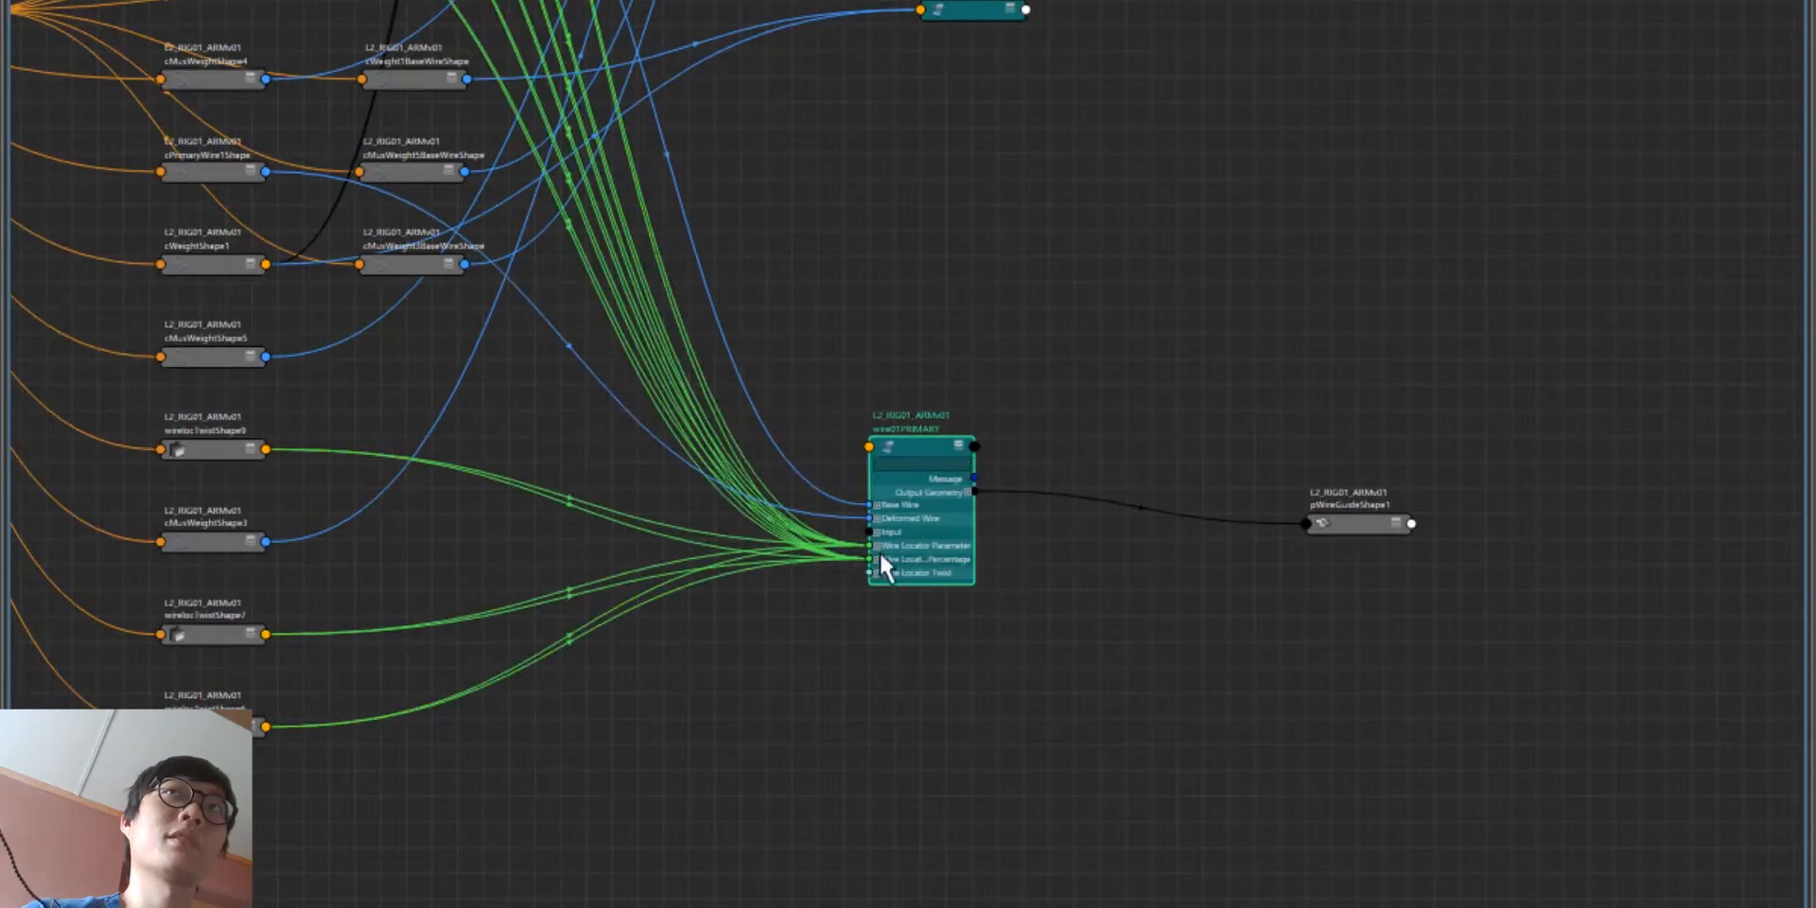
alt+middle_drag(738, 517, 843, 663)
alt+right_drag(843, 663, 1266, 728)
click(1227, 713)
click(1228, 685)
alt+middle_drag(1228, 685, 1142, 263)
alt+right_drag(1210, 401, 1143, 357)
click(1143, 216)
click(1143, 188)
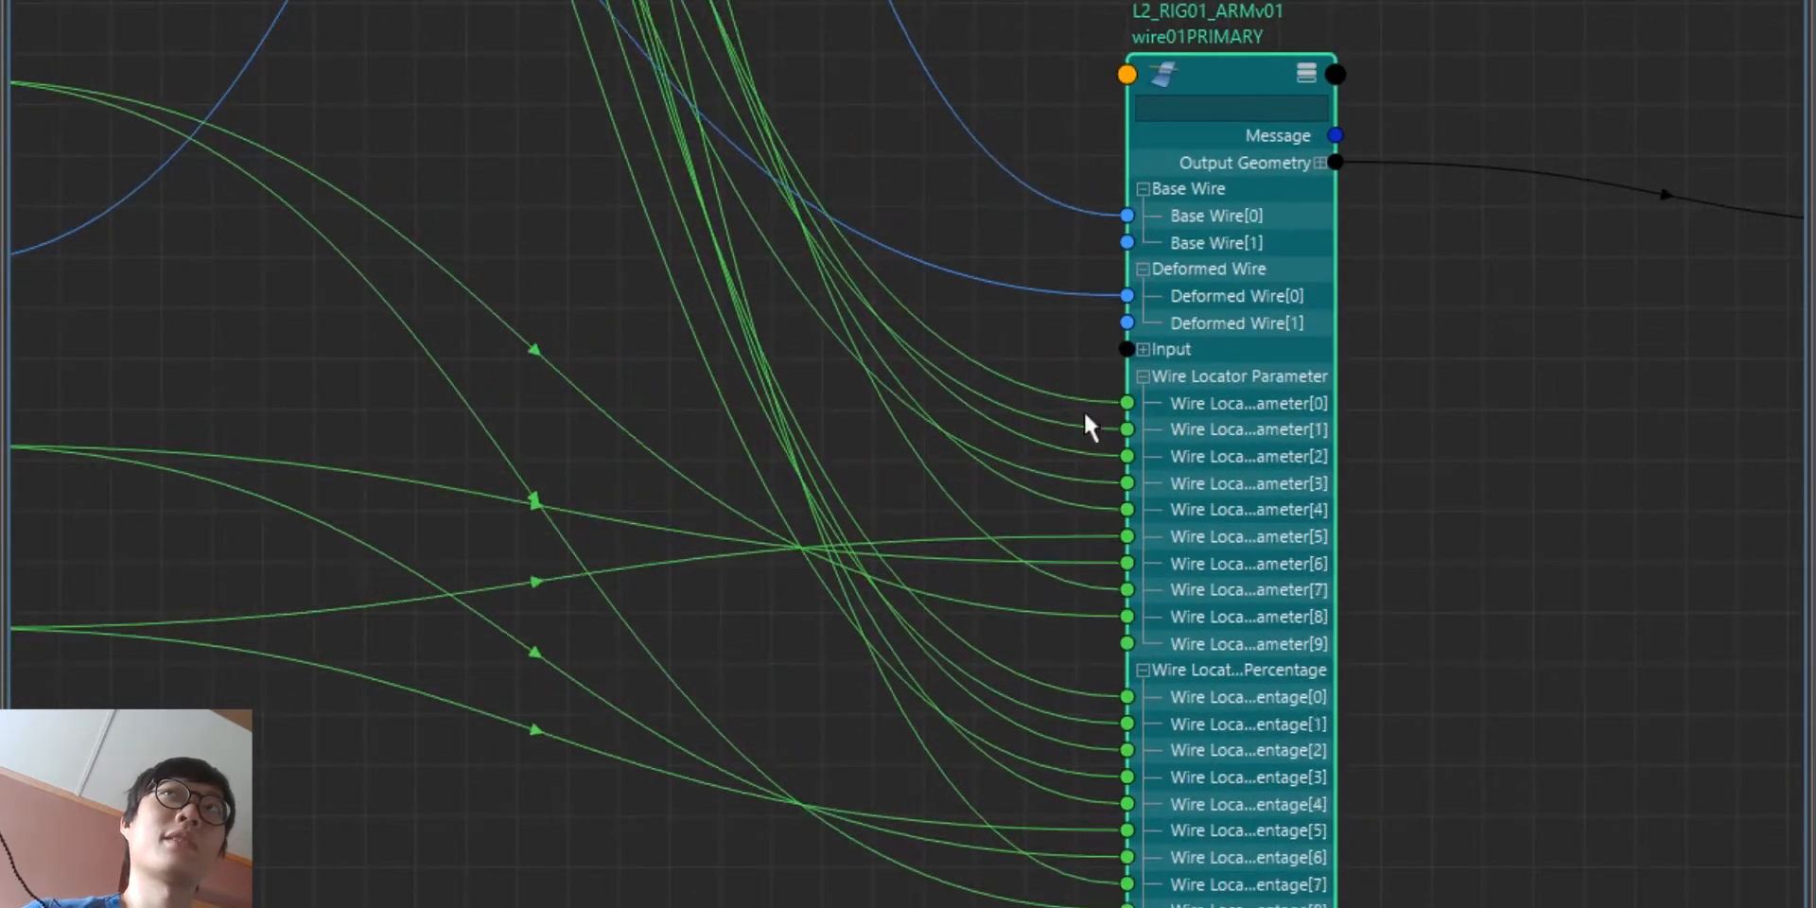
Step: Gather wirelocTwistShape6, wirelocTwistShape7 and wirelocTwistShape9 beside the lower inputs of wire01PRIMARY
alt+right_drag(1050, 473, 772, 309)
alt+middle_drag(772, 309, 957, 312)
drag(571, 559, 587, 592)
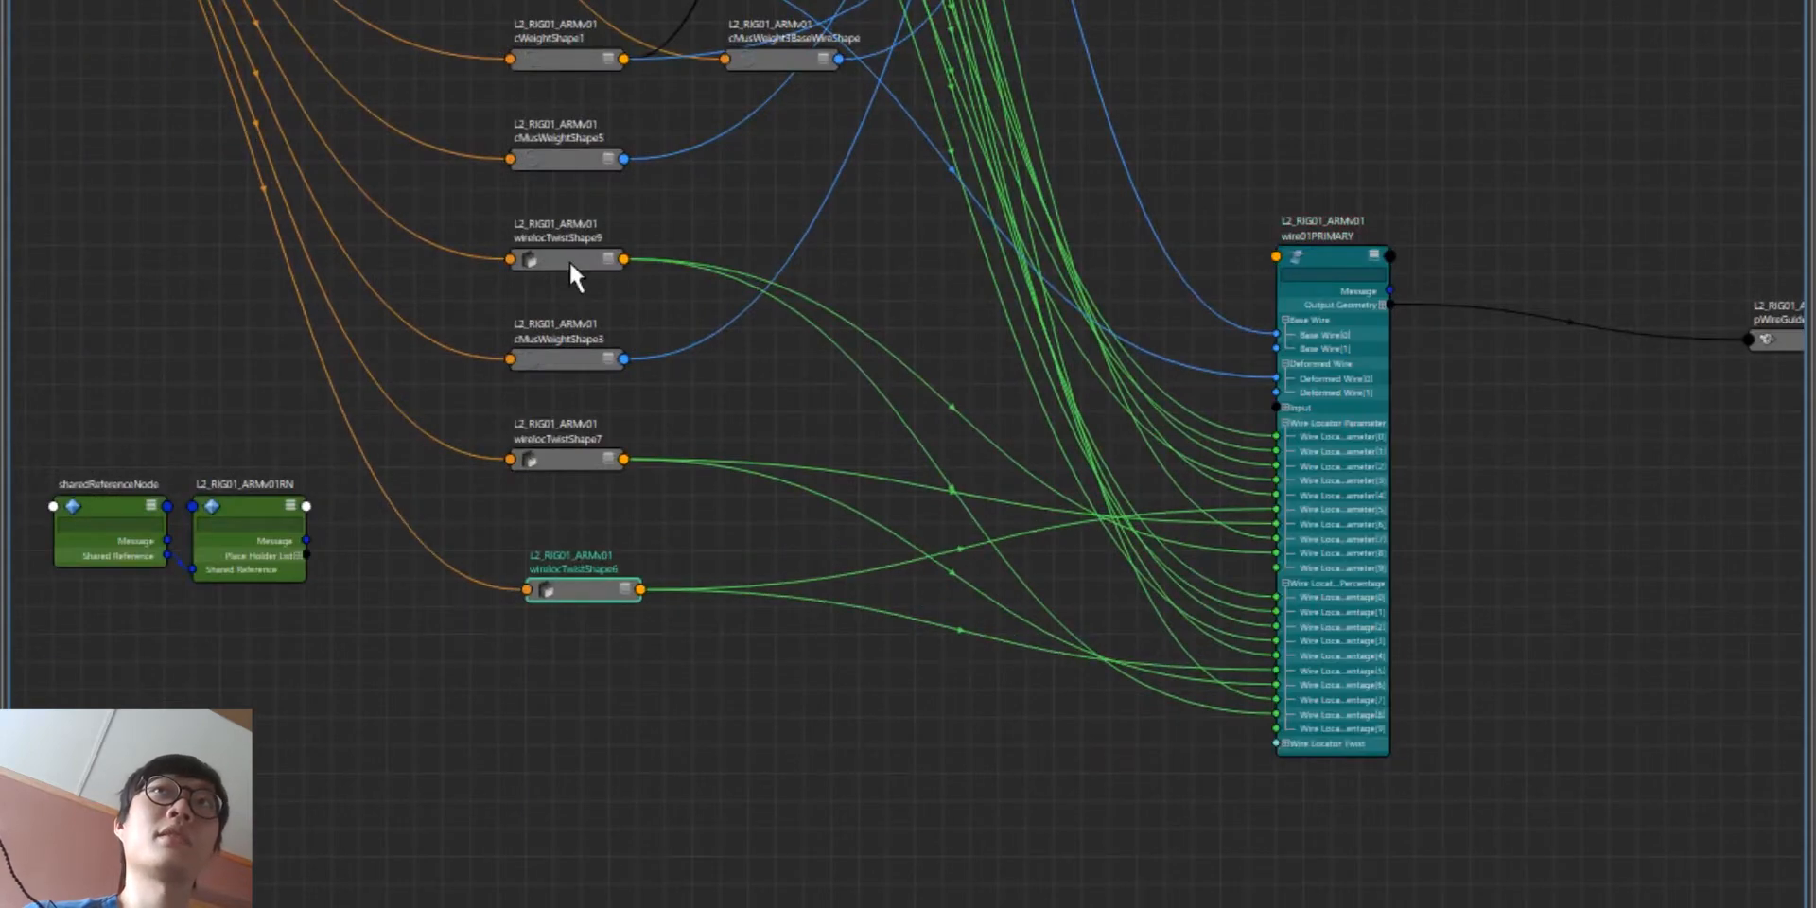
drag(569, 259, 807, 728)
drag(588, 577, 738, 534)
drag(592, 458, 833, 670)
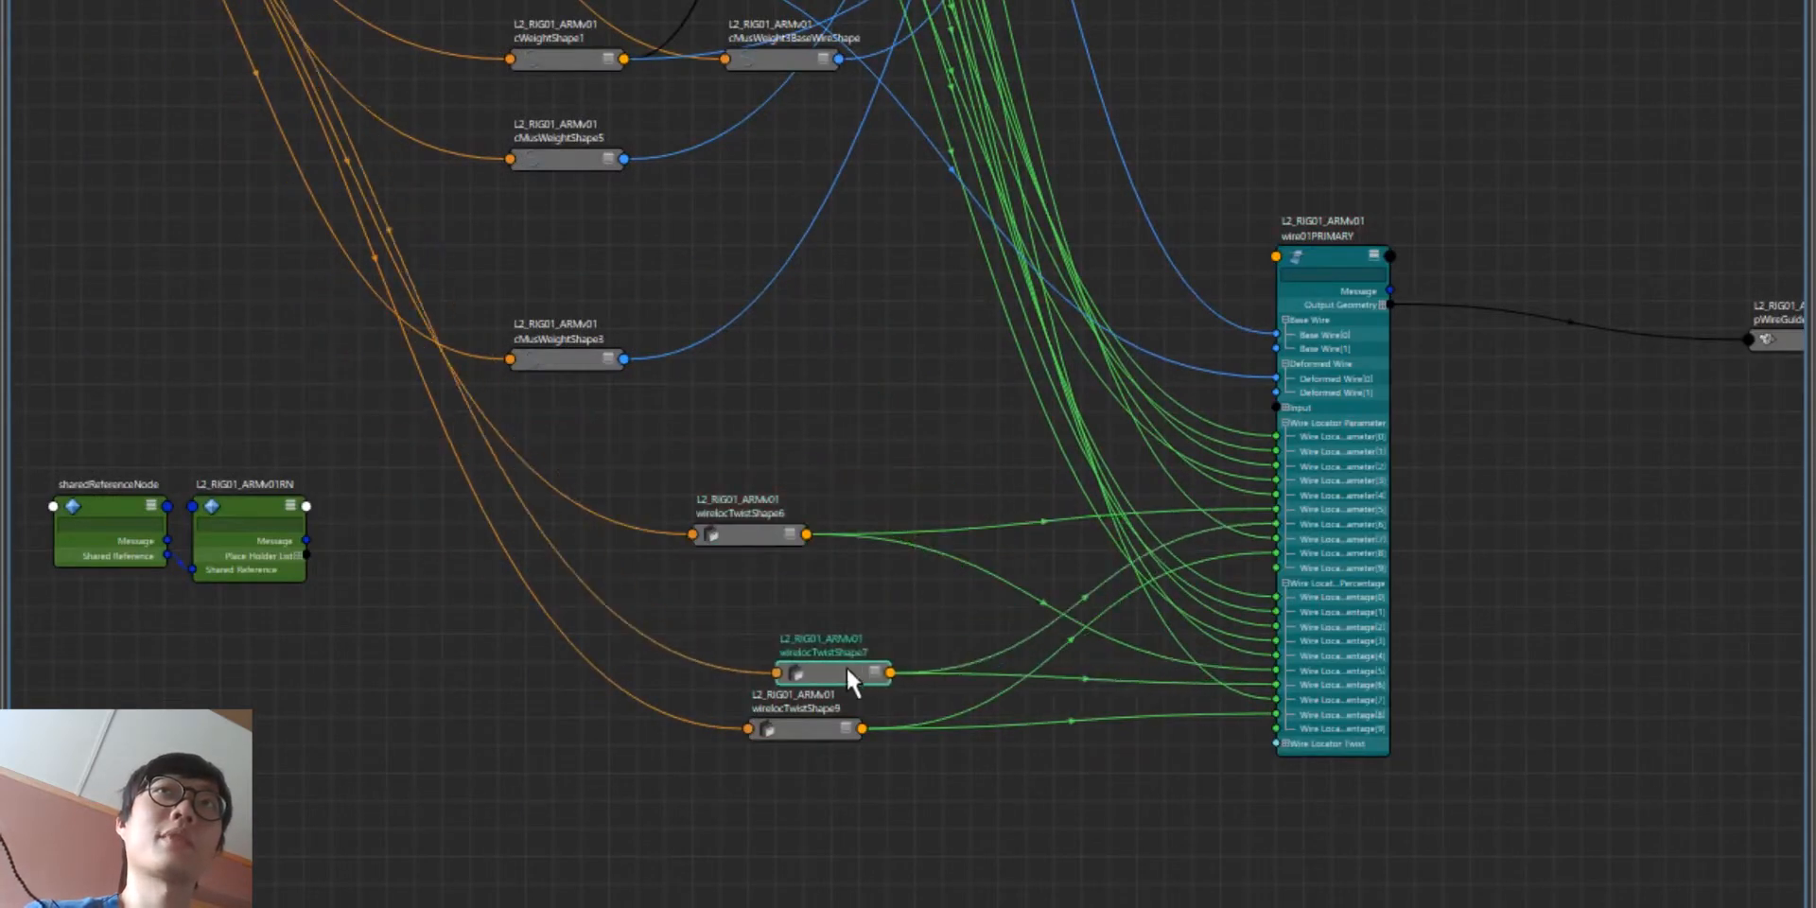
click(768, 533)
drag(764, 536, 815, 622)
Step: Shift wirelocTwistShape6 and wirelocTwistShape7 up as a pair and place wirelocTwistShape8 directly above wirelocTwistShape9
alt+middle_drag(721, 600, 571, 726)
scroll(571, 726, up, 2)
shift+click(713, 819)
drag(713, 819, 752, 643)
alt+middle_drag(724, 517, 790, 794)
scroll(791, 795, down, 2)
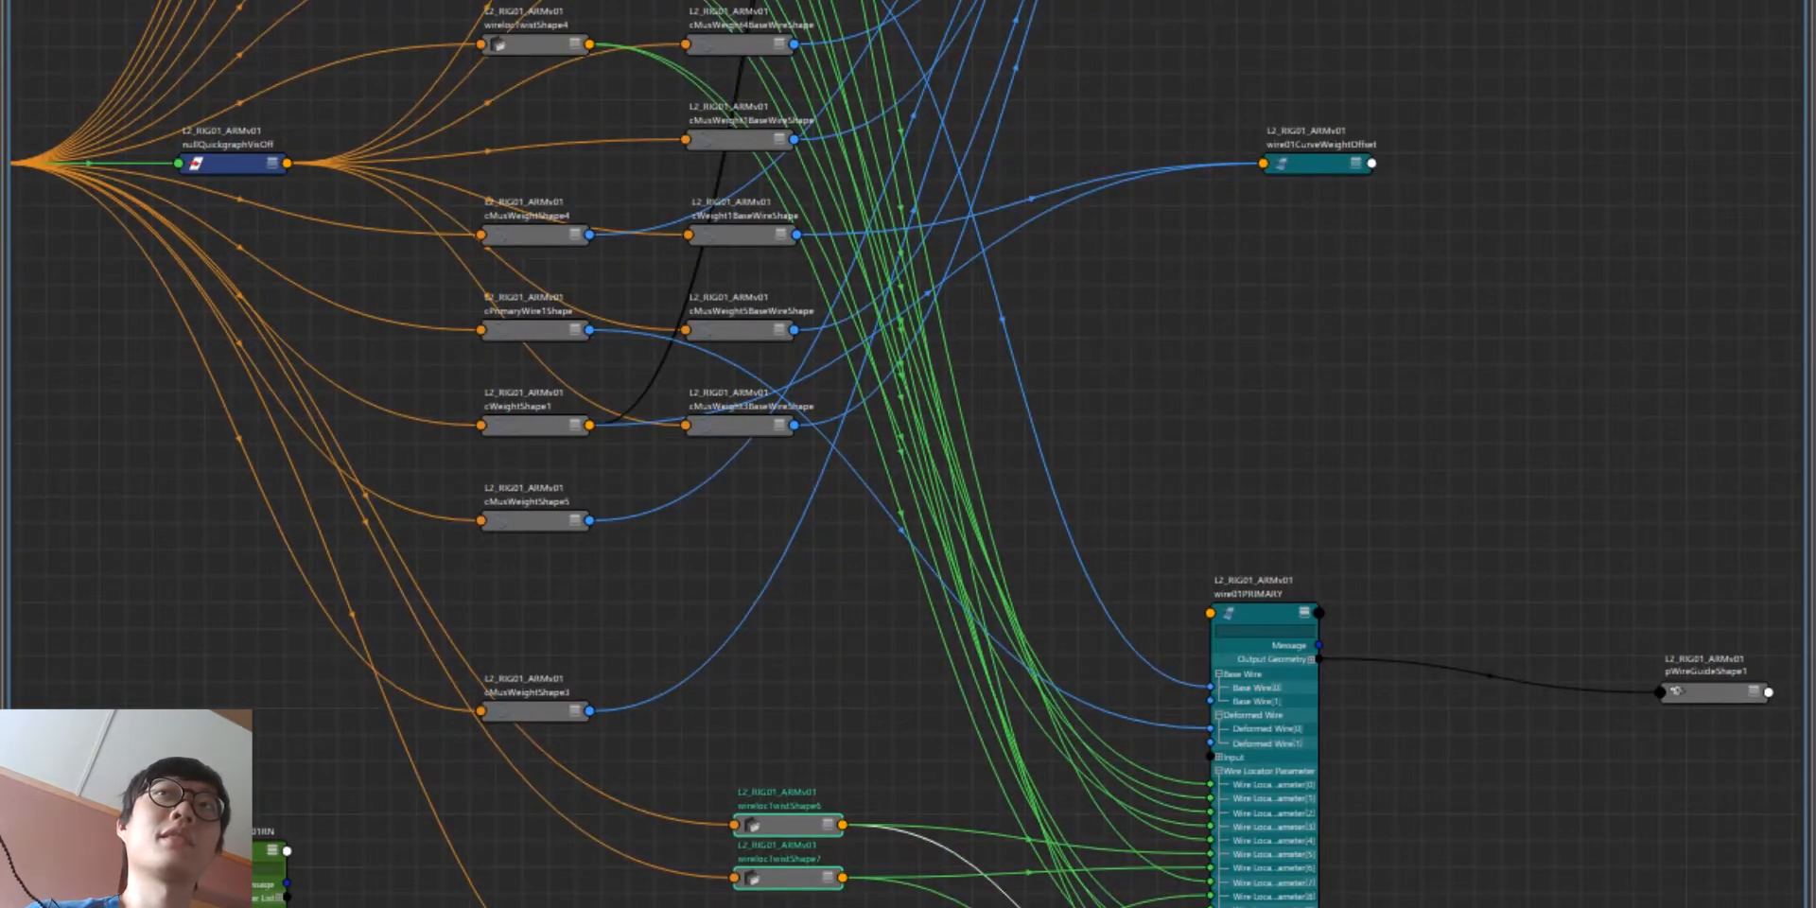
alt+middle_drag(730, 159, 729, 466)
scroll(729, 467, down, 3)
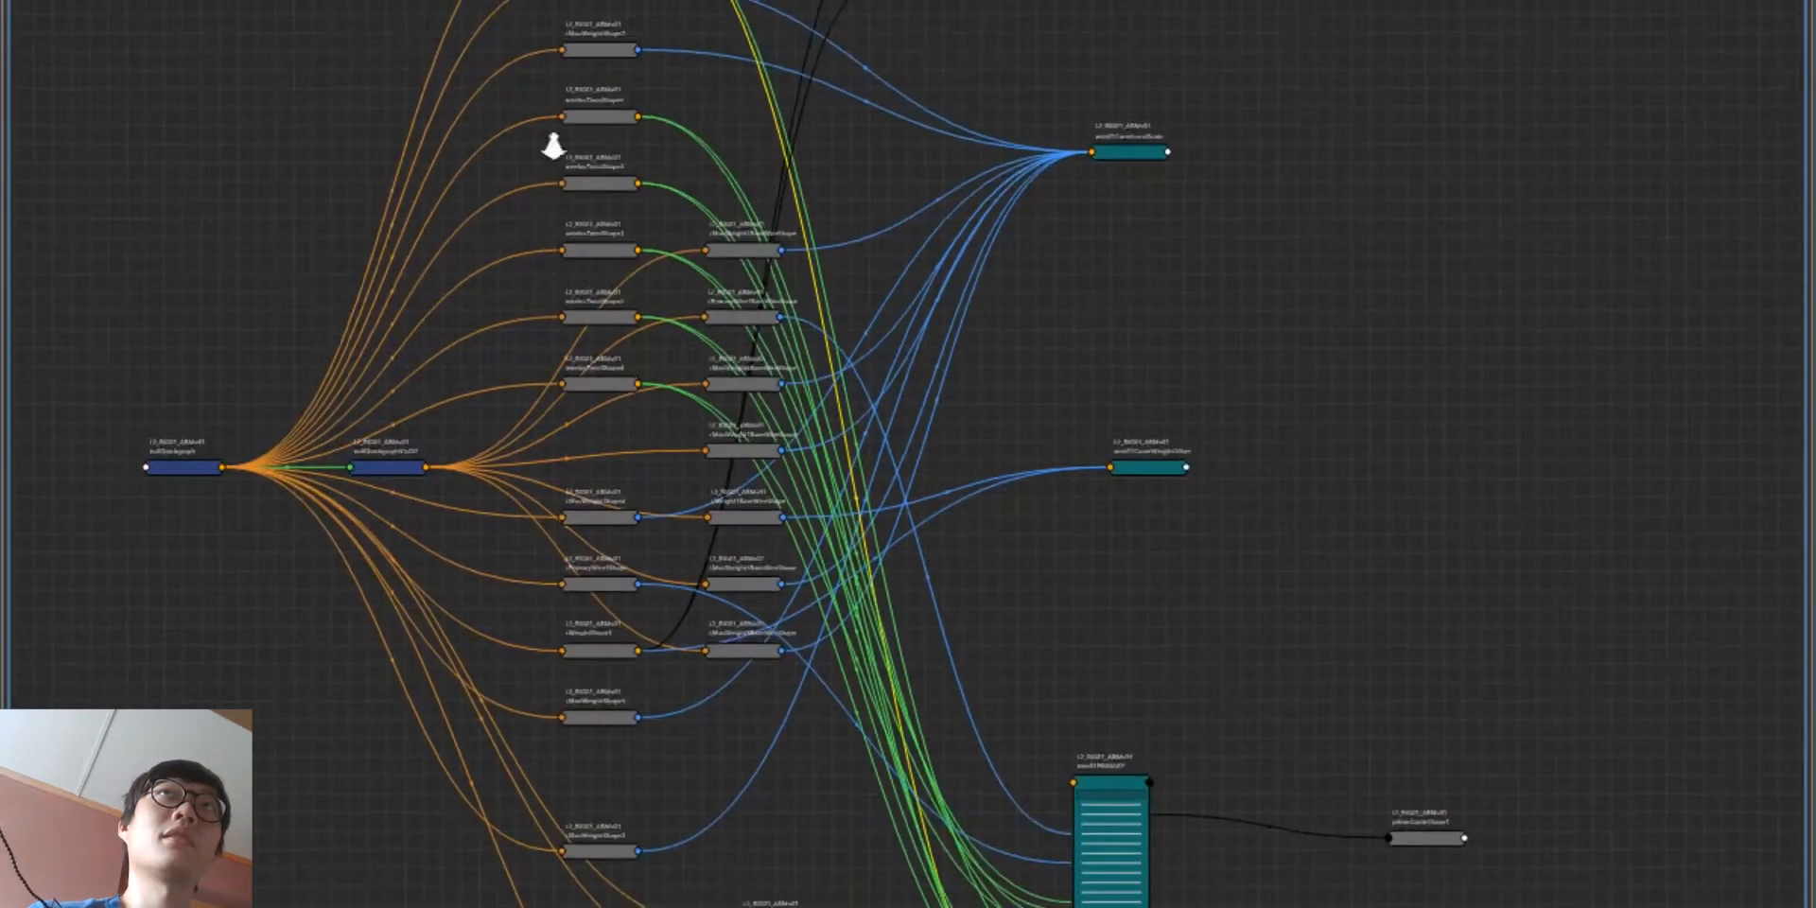
alt+middle_drag(762, 875, 709, 511)
scroll(709, 511, up, 3)
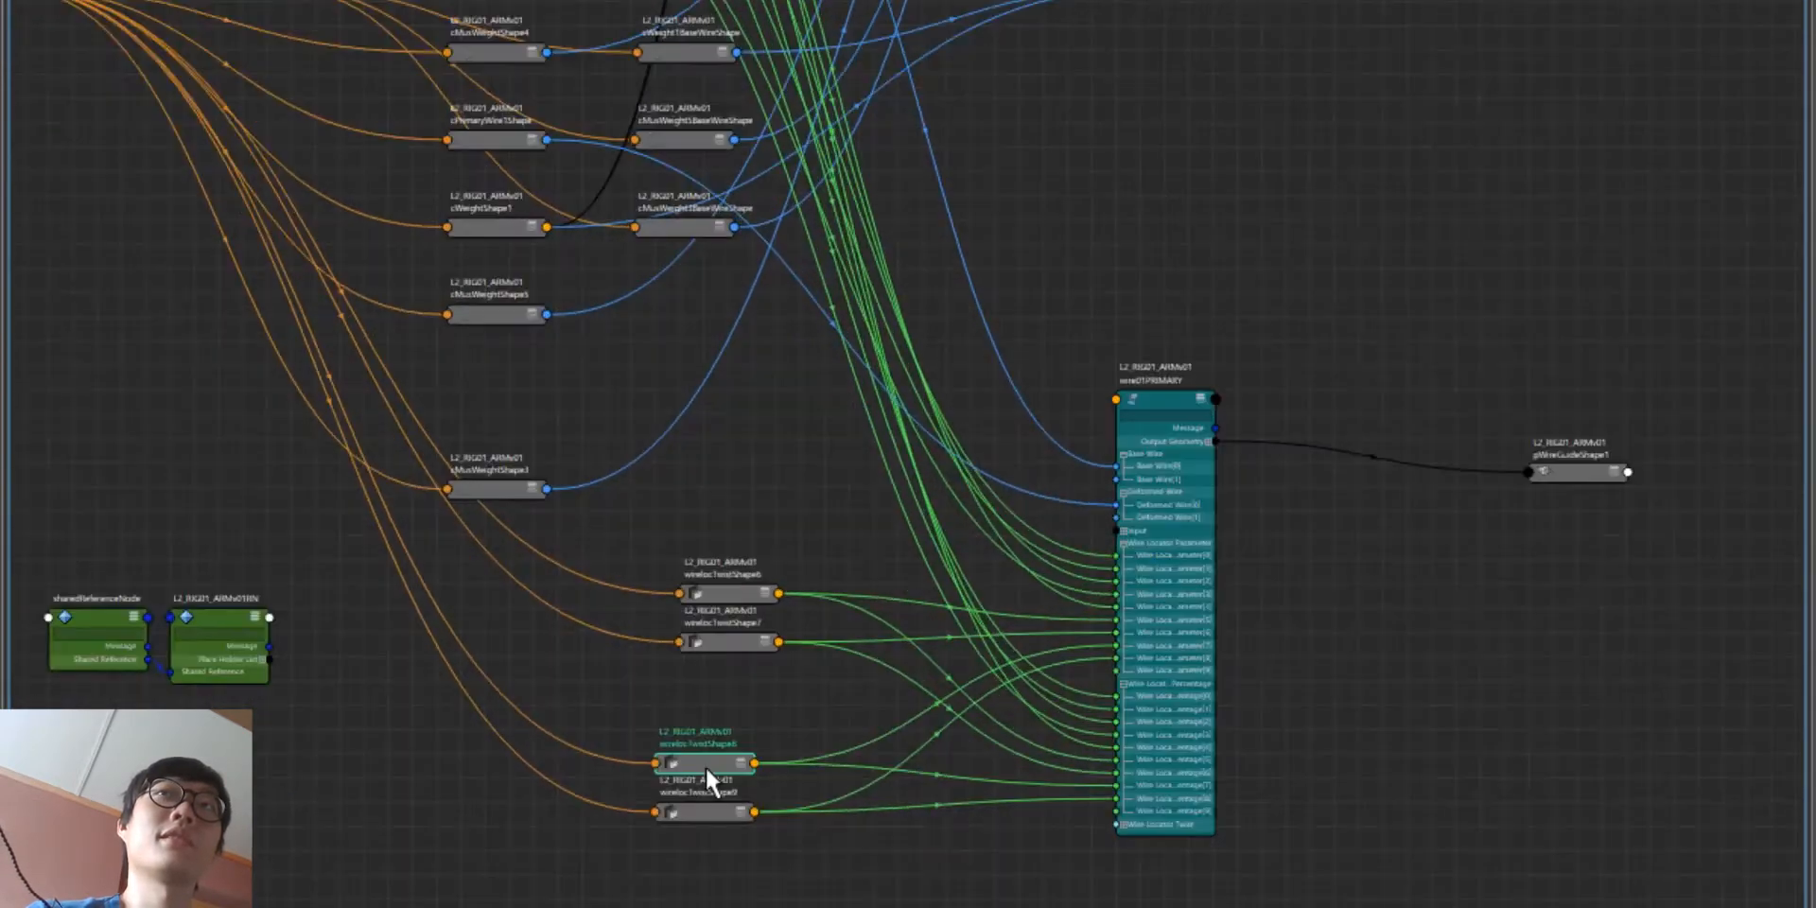
Step: Stack wirelocTwistShape7 and wirelocTwistShape6 directly above wirelocTwistShape8 in numerical order
drag(704, 643, 707, 711)
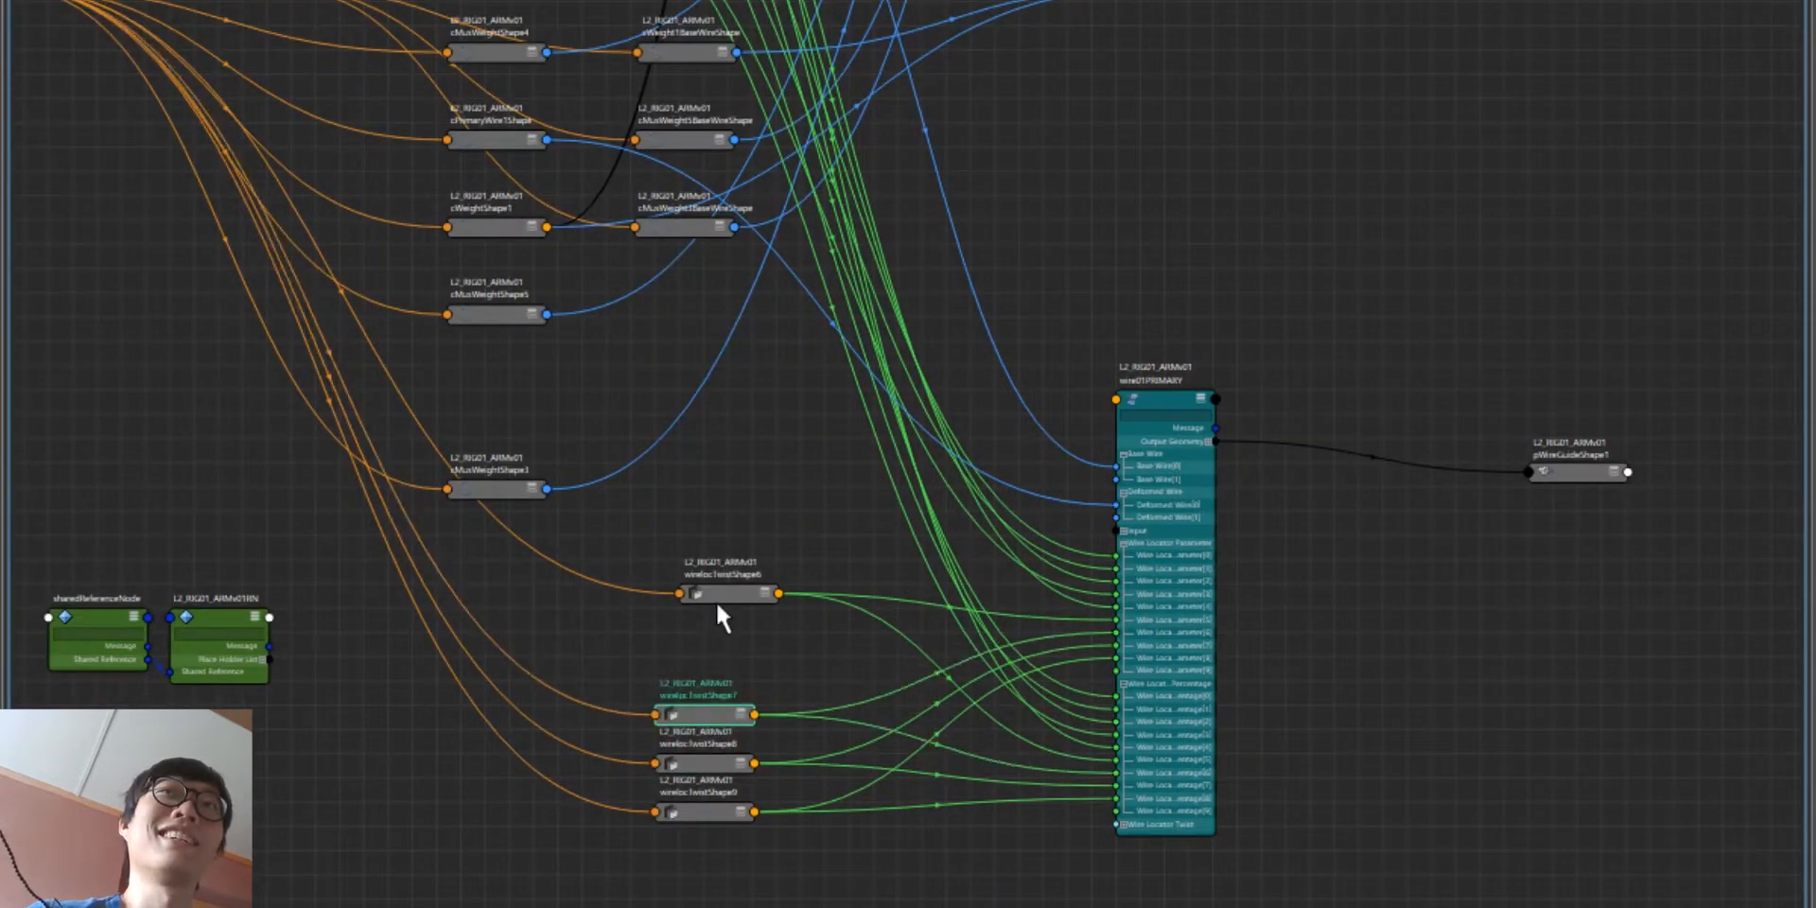
drag(717, 599, 712, 664)
alt+middle_drag(712, 664, 693, 801)
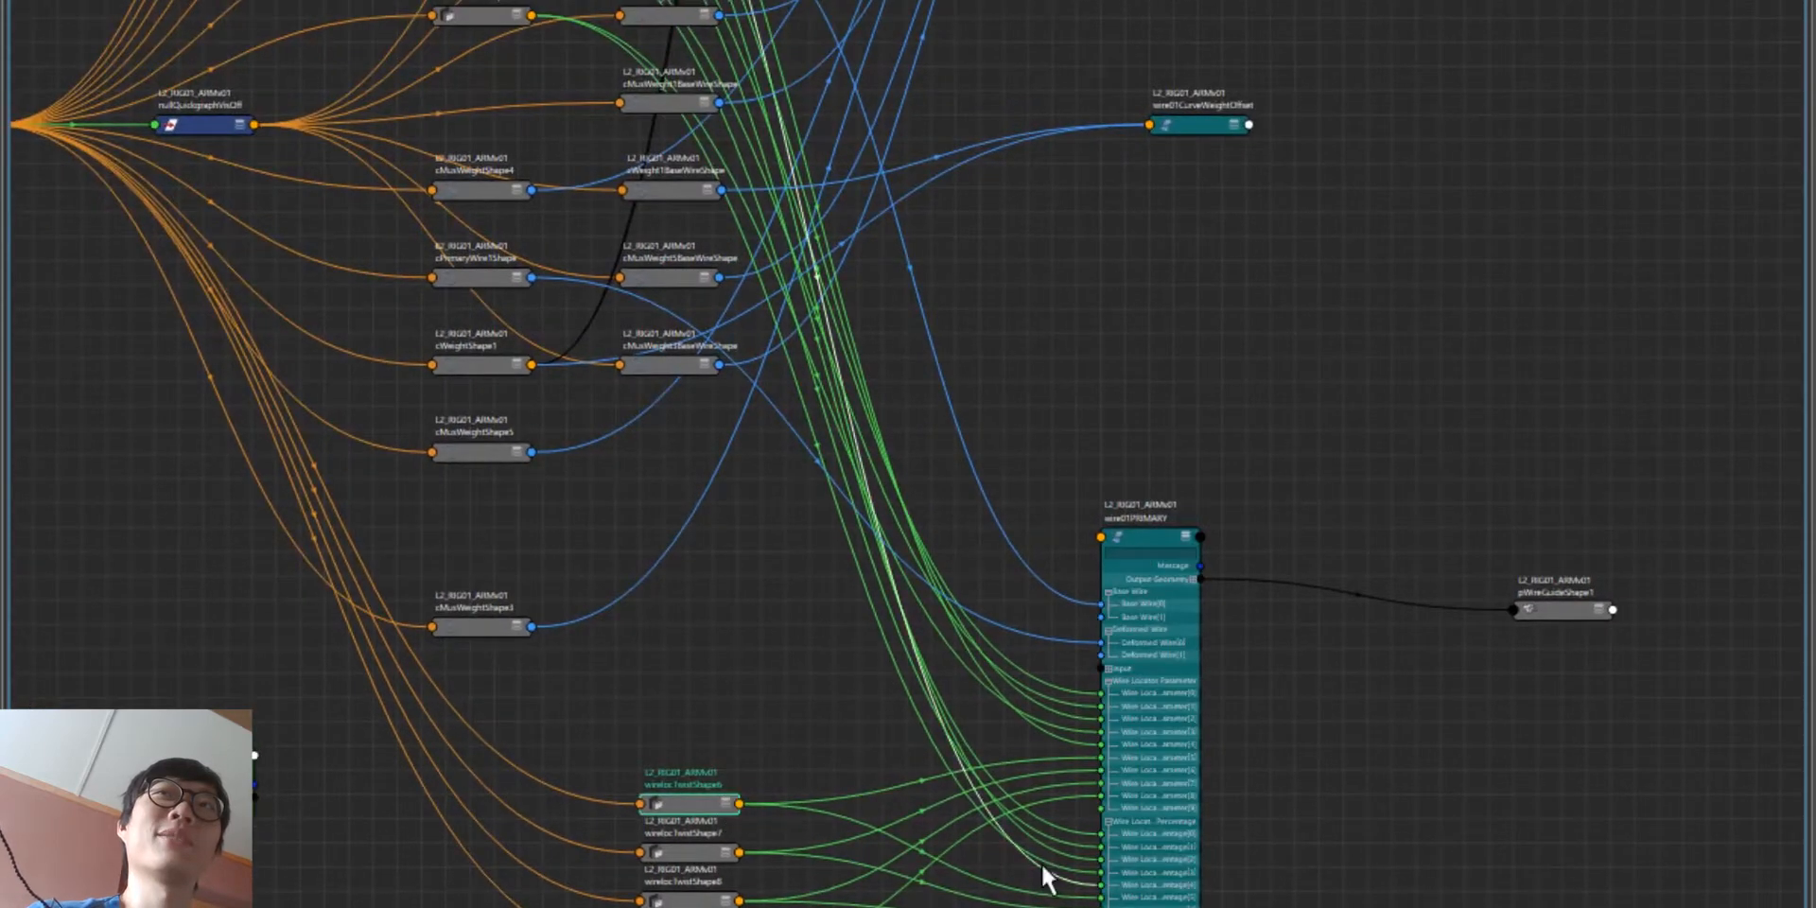
Step: Extend the twist shape column upward with wirelocTwistShape5, 4, 3, 2 and 1 in numerical order
click(1045, 871)
alt+middle_drag(678, 346, 732, 482)
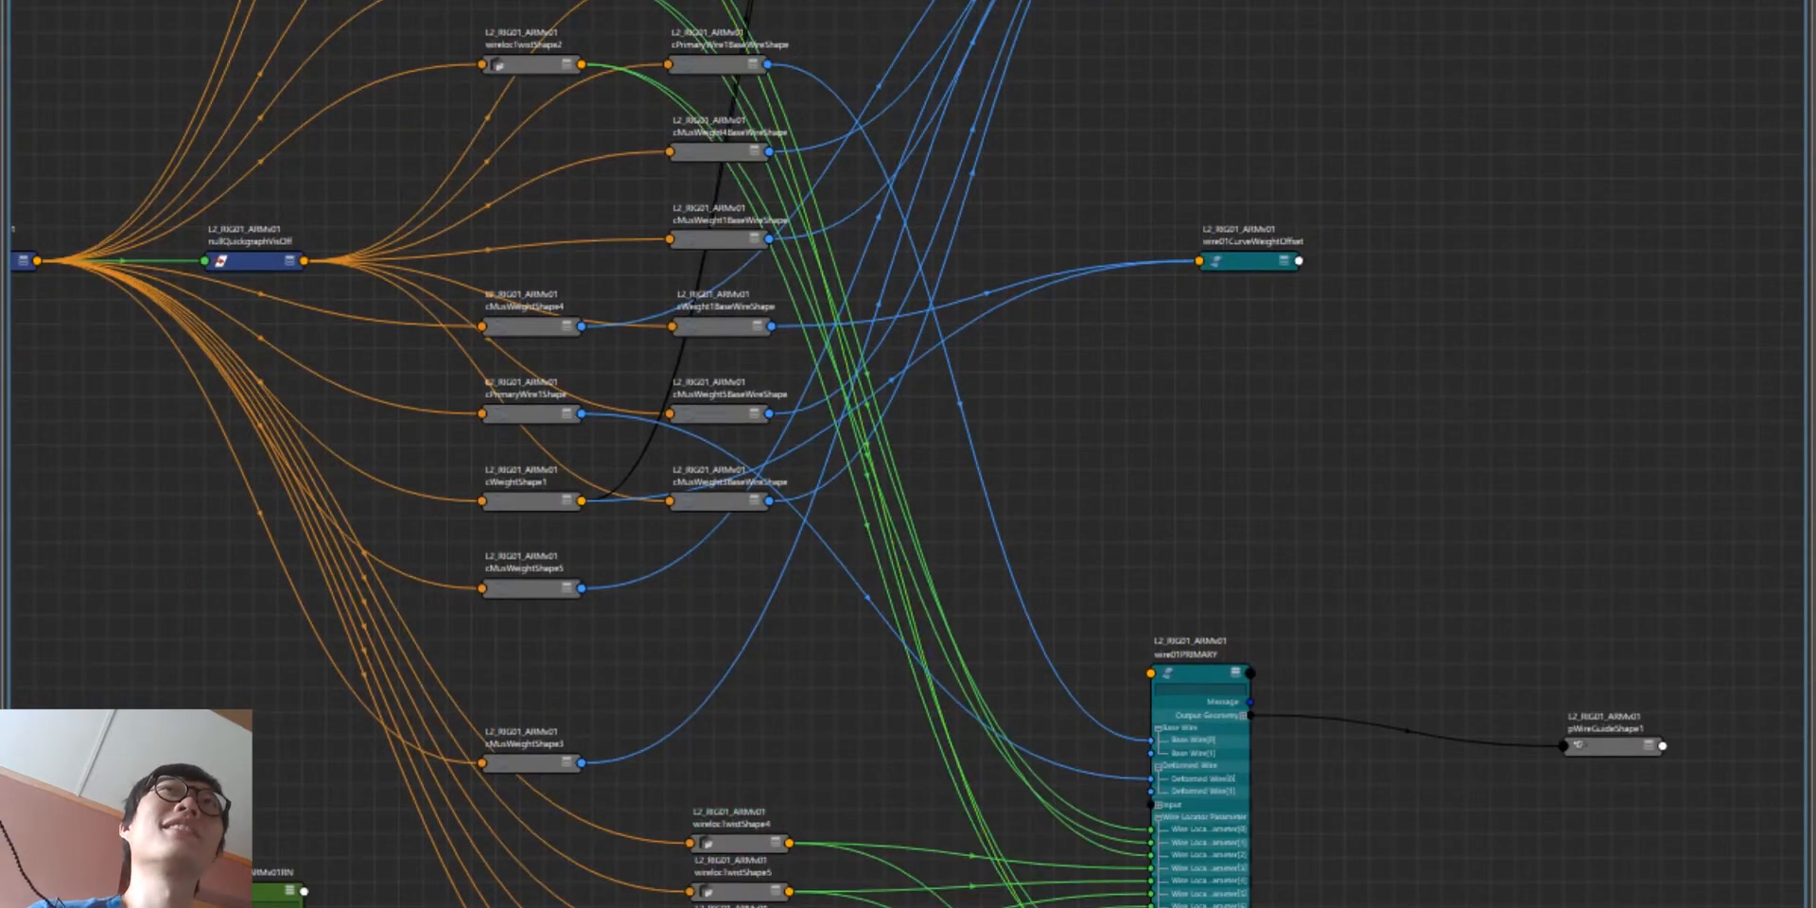
drag(531, 2, 739, 793)
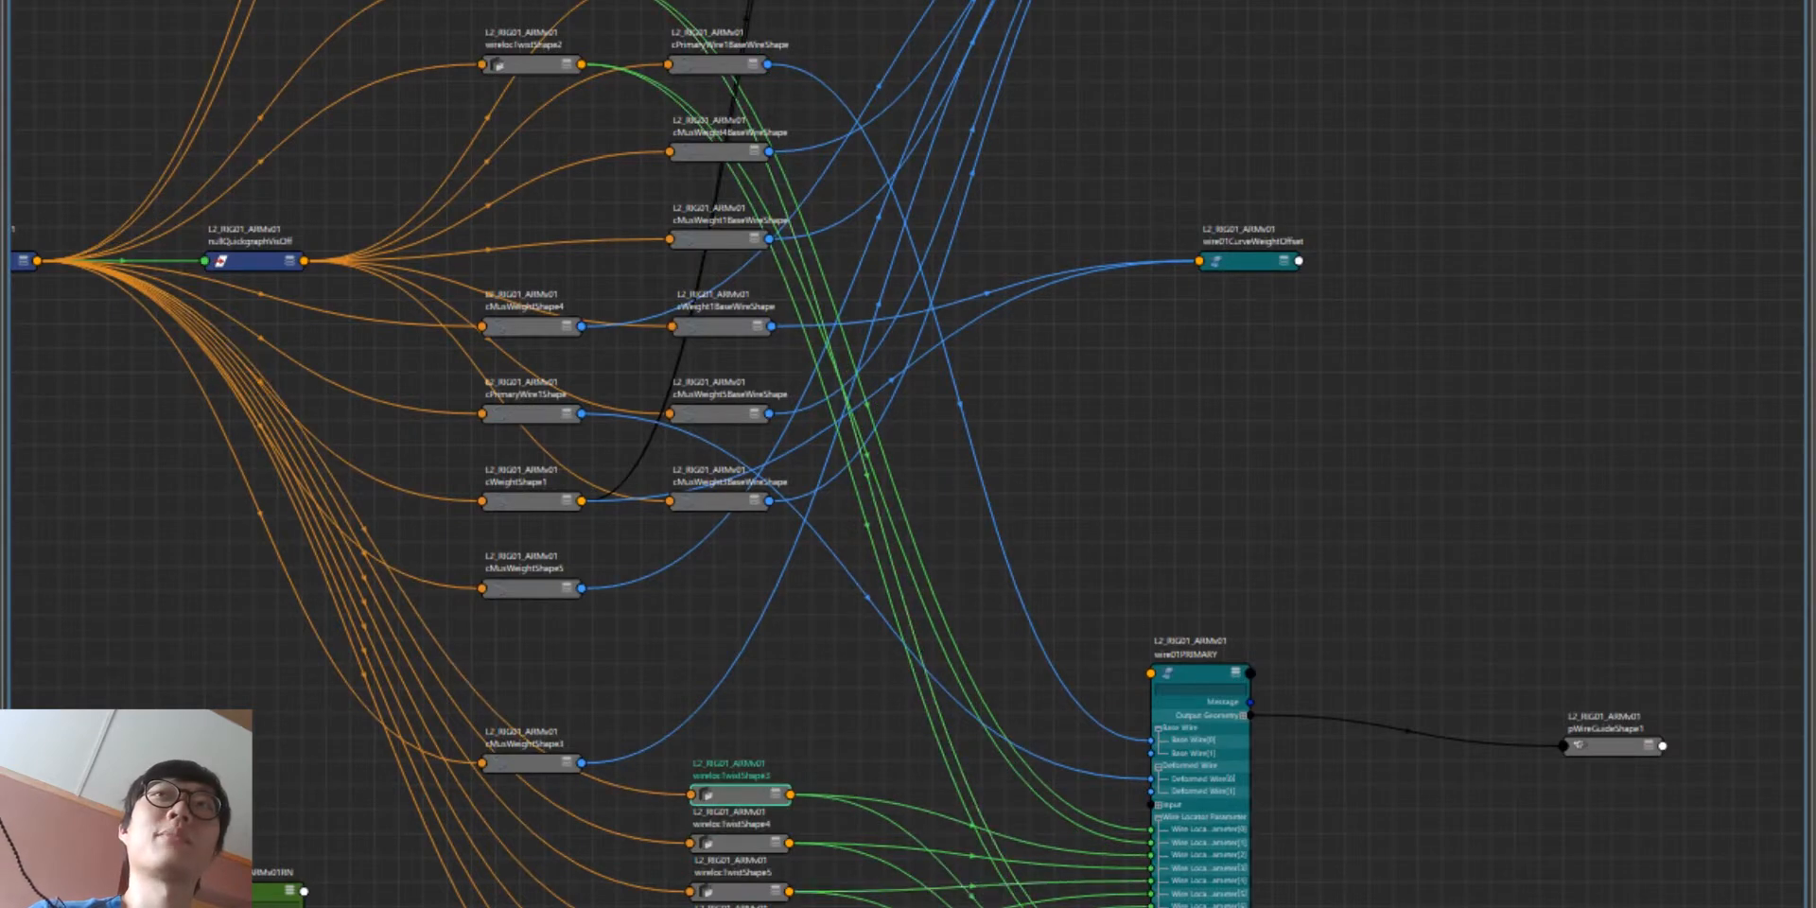
click(961, 793)
drag(519, 64, 740, 742)
drag(641, 142, 744, 704)
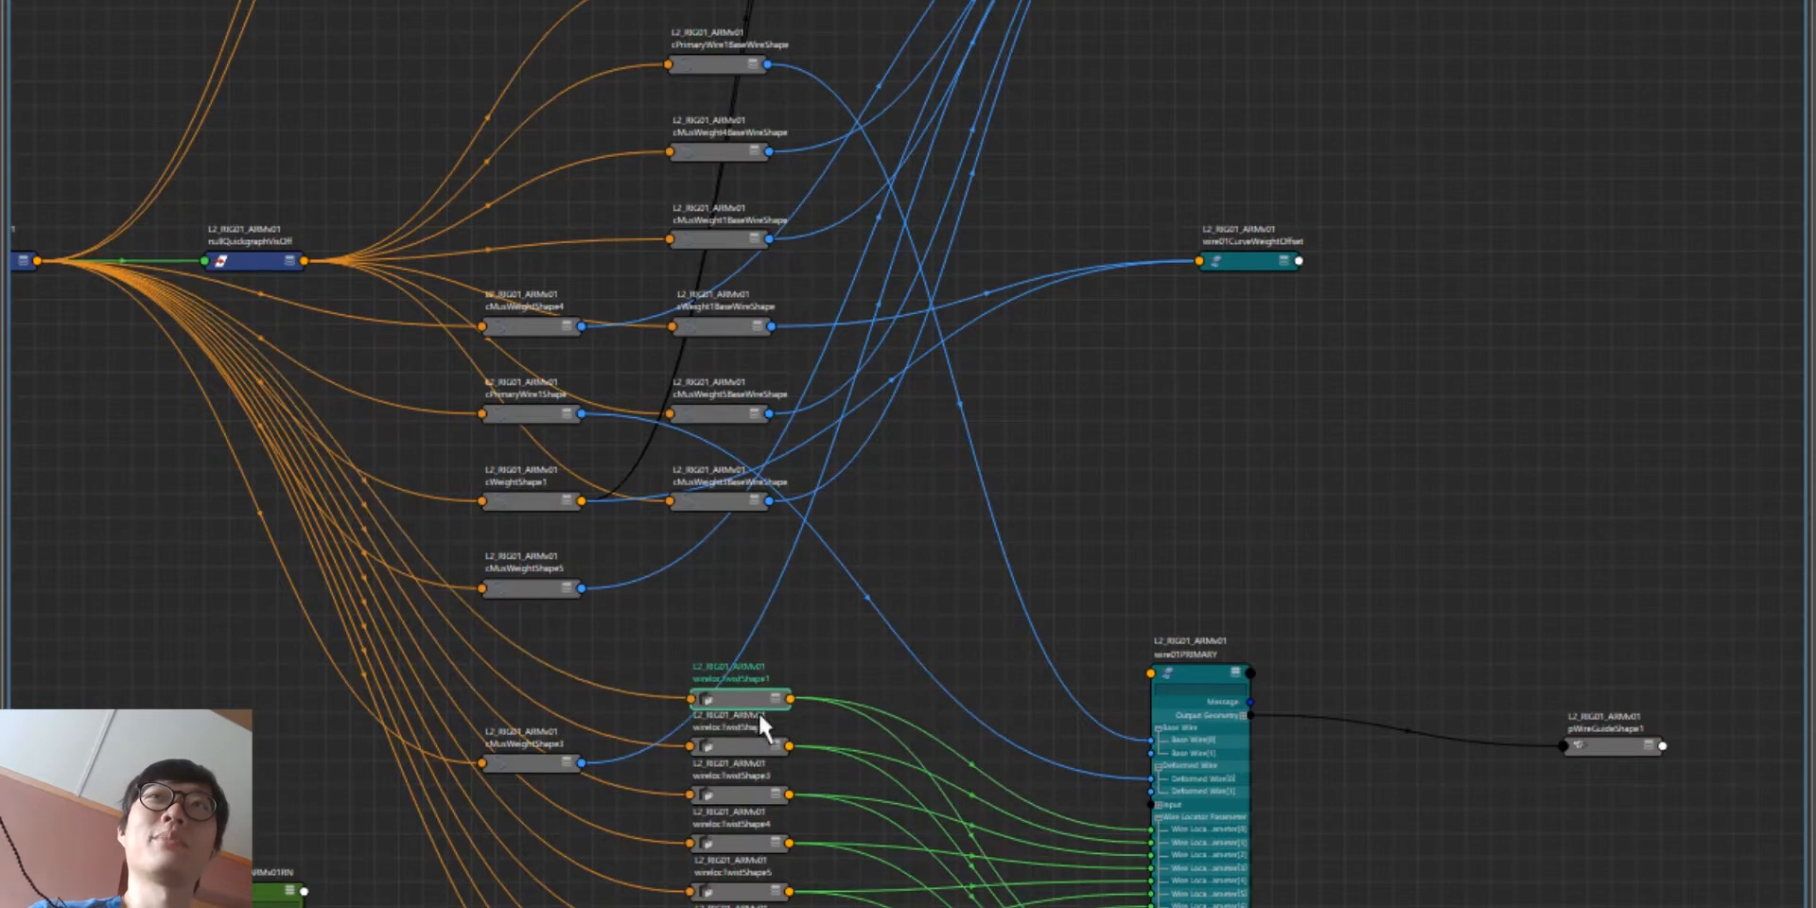
Step: Order the cMusWeight curve shapes in front of wire01CurveLocalScale and place nullQuickgraph close to nullQuickgraphVisOff
alt+middle_drag(758, 711, 668, 457)
drag(796, 907, 634, 328)
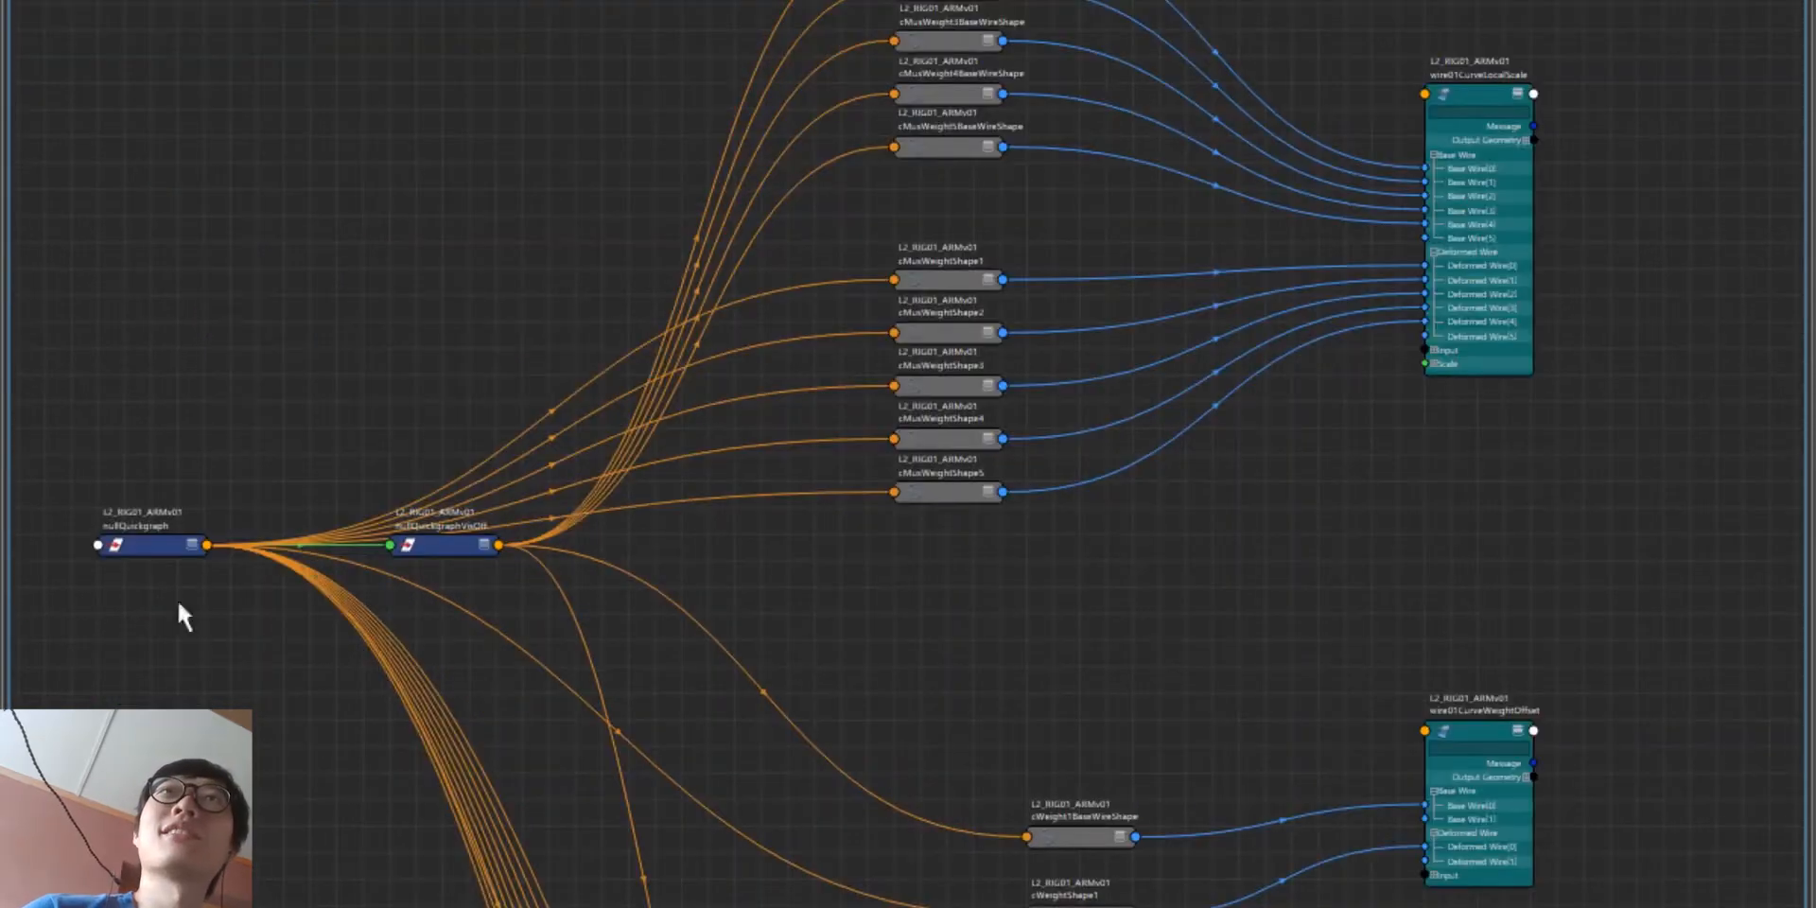
drag(154, 566, 317, 565)
click(353, 419)
Step: Move wire01CurveWeightOffset up under wire01CurveLocalScale, with cWeight1BaseWireShape and cWeightShape1 stacked closely beneath the cMusWeight shapes
alt+middle_drag(583, 502, 488, 230)
drag(1087, 686, 894, 311)
shift+drag(1387, 446, 1378, 226)
click(1426, 405)
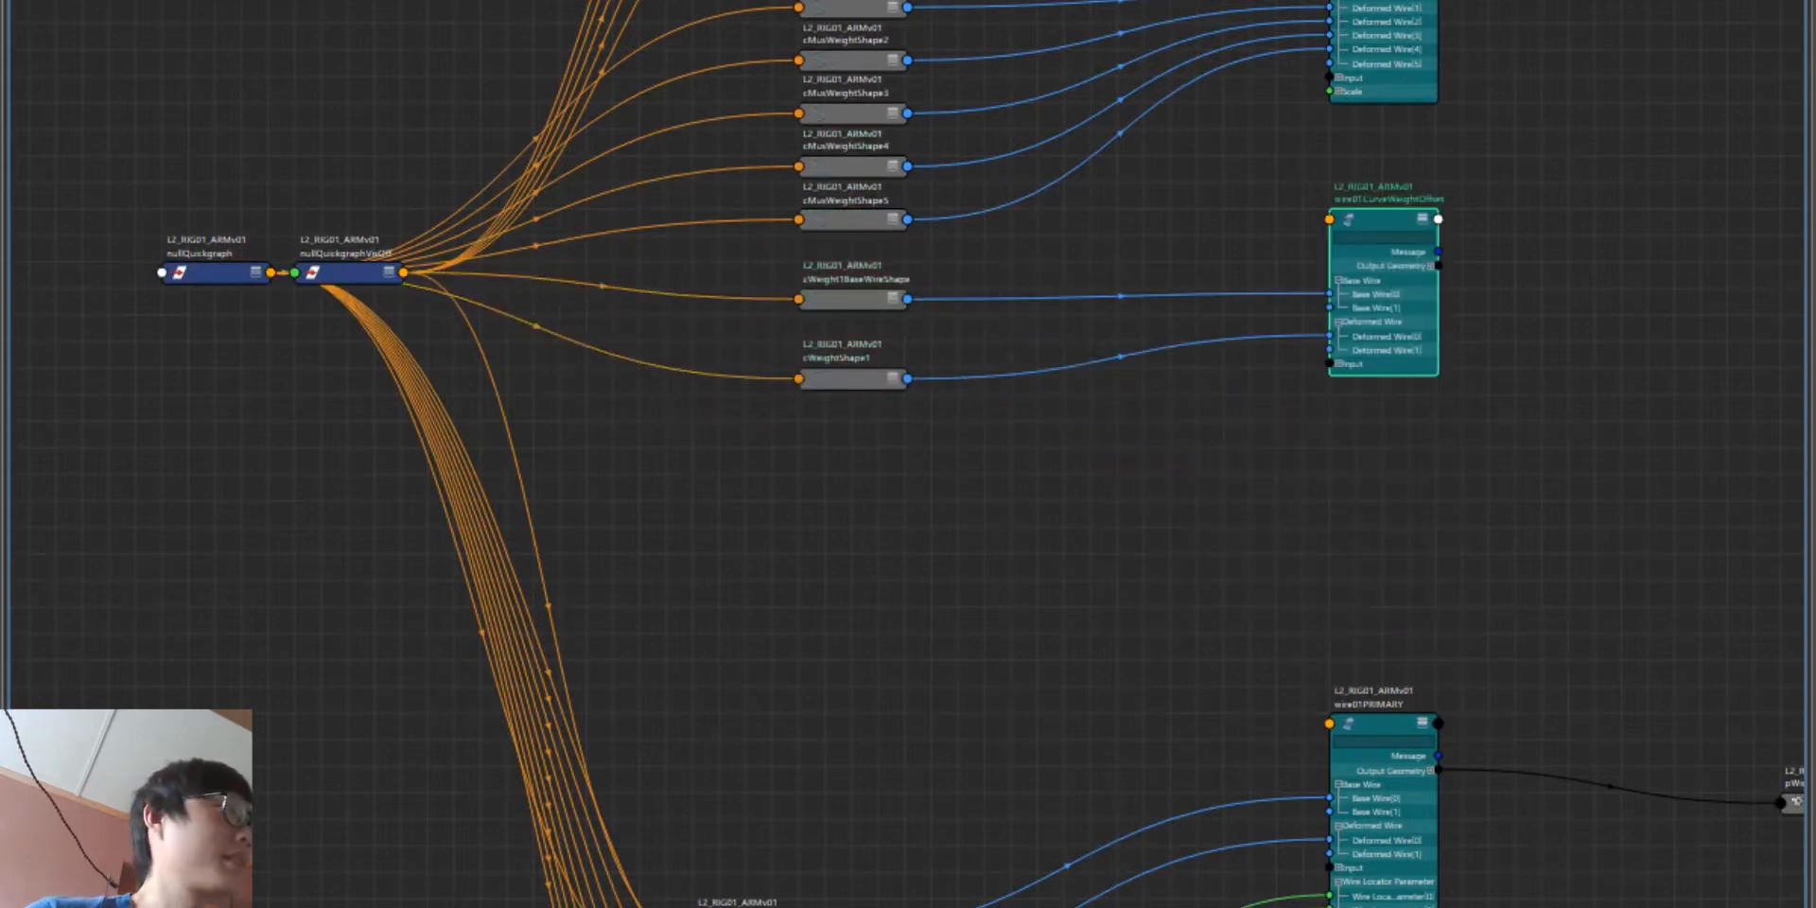
drag(837, 371, 837, 344)
alt+middle_drag(837, 344, 842, 425)
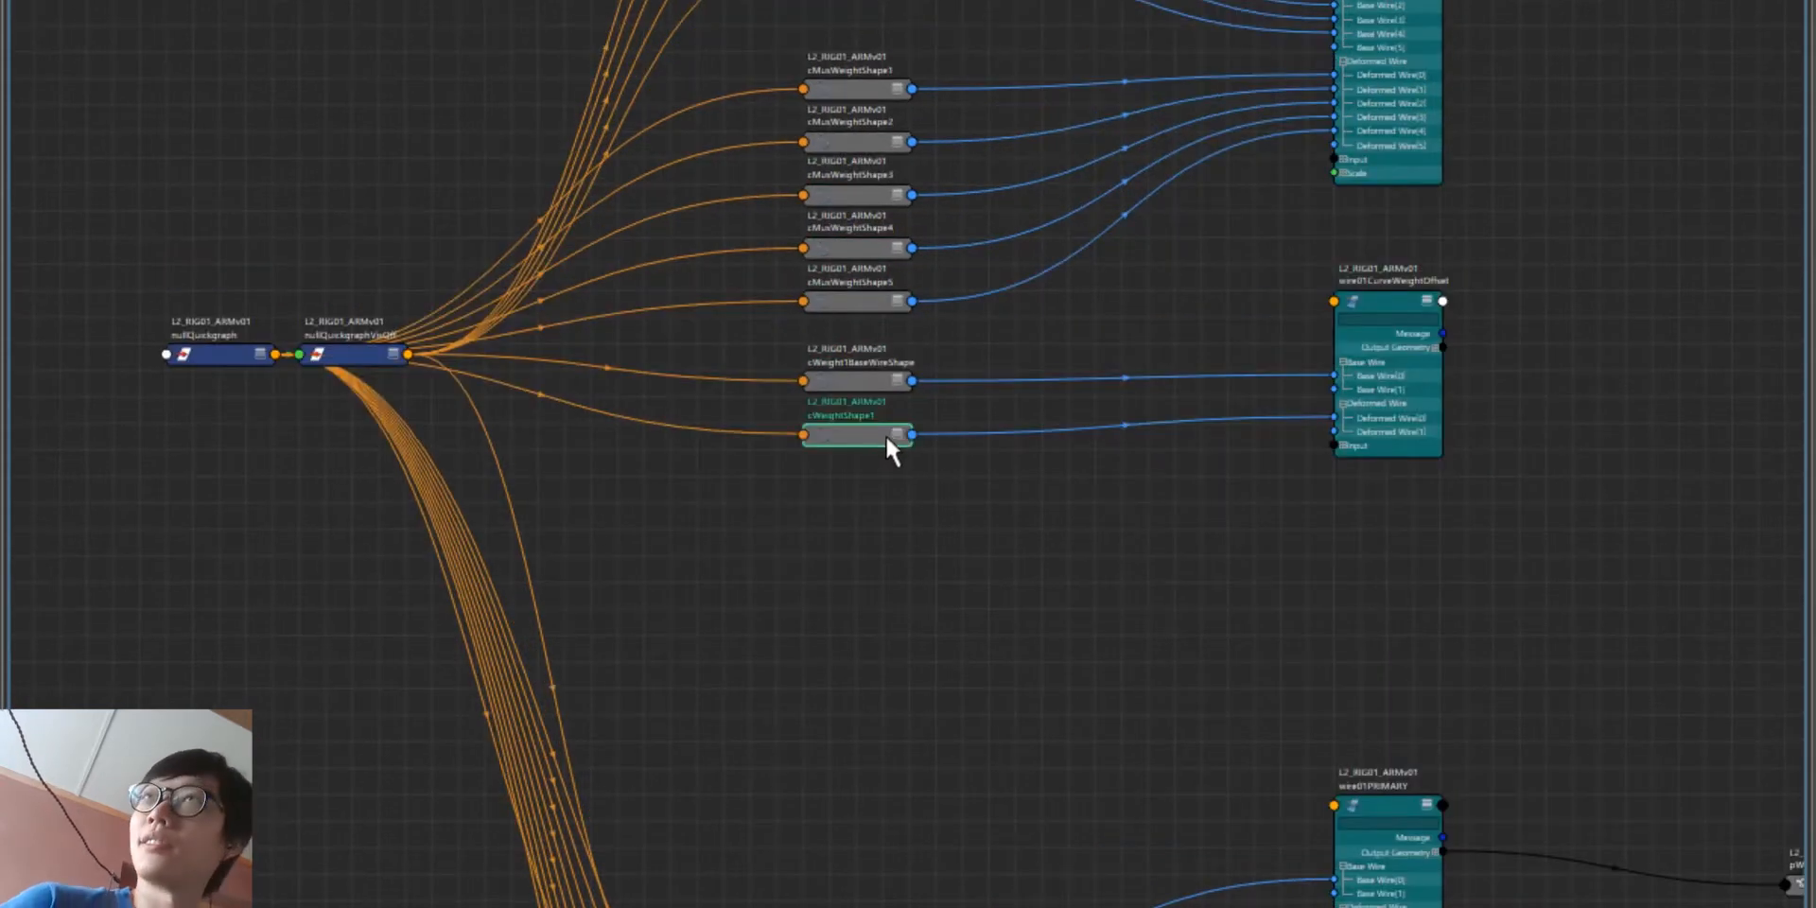
Step: Move the wire01PRIMARY node group up beneath wire01CurveWeightOffset and show all attributes on the L2 wire nodes
scroll(1307, 623, down, 5)
click(1212, 372)
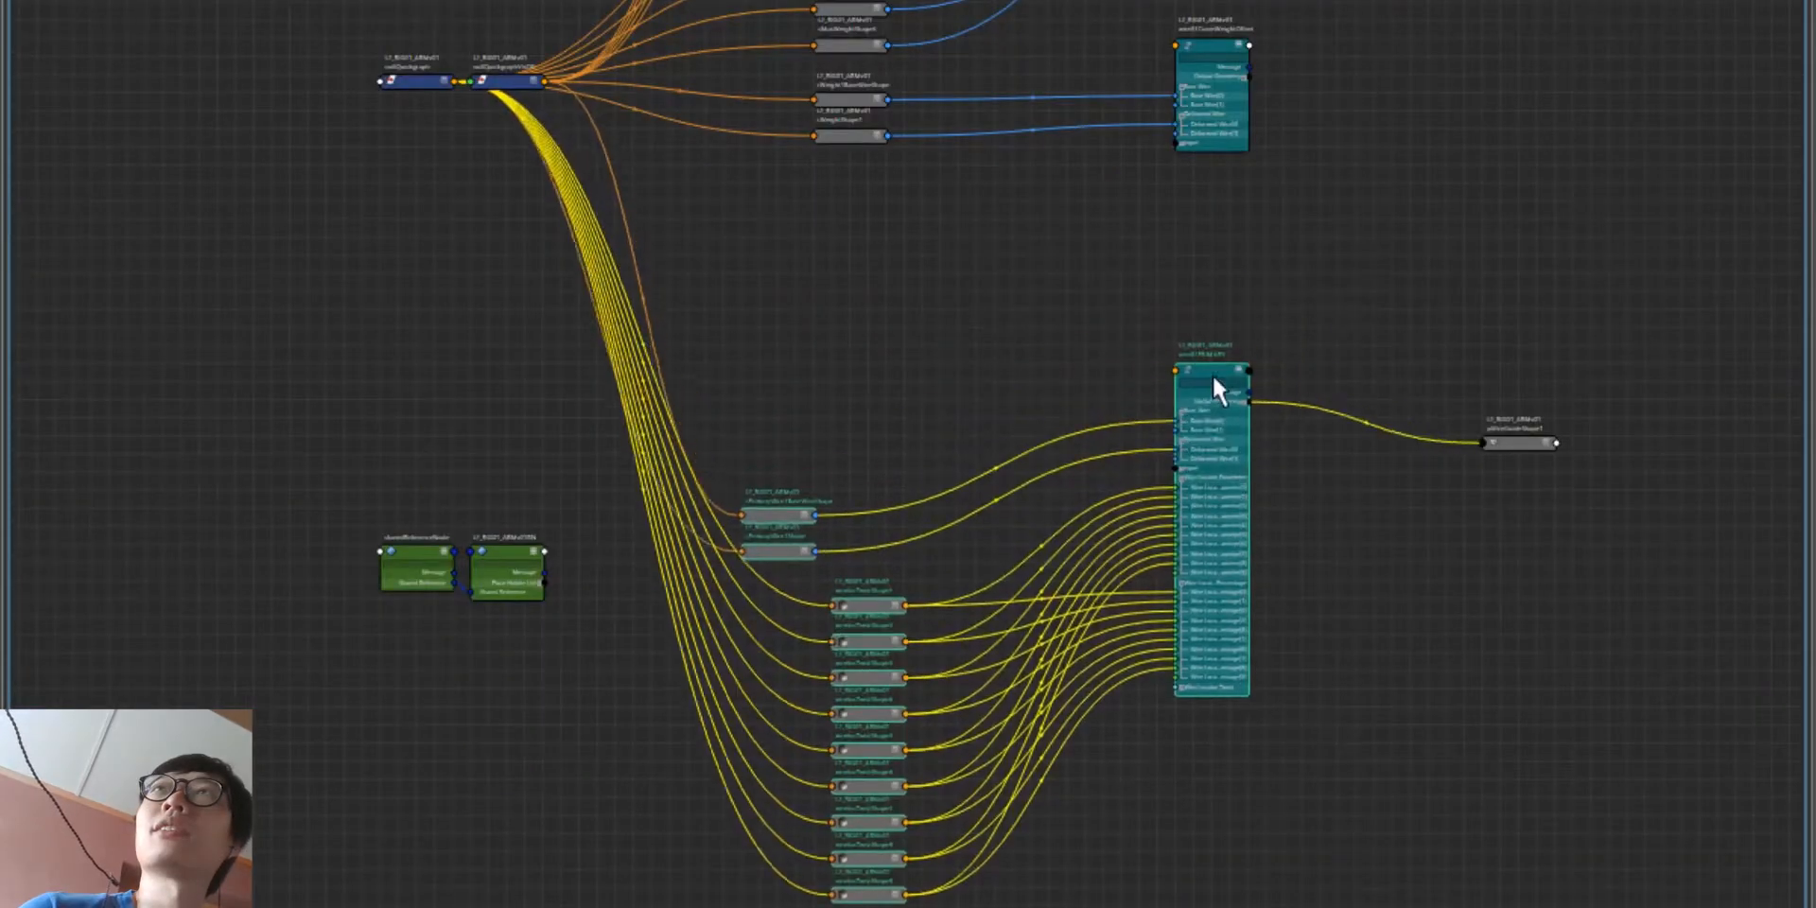
scroll(1379, 284, up, 5)
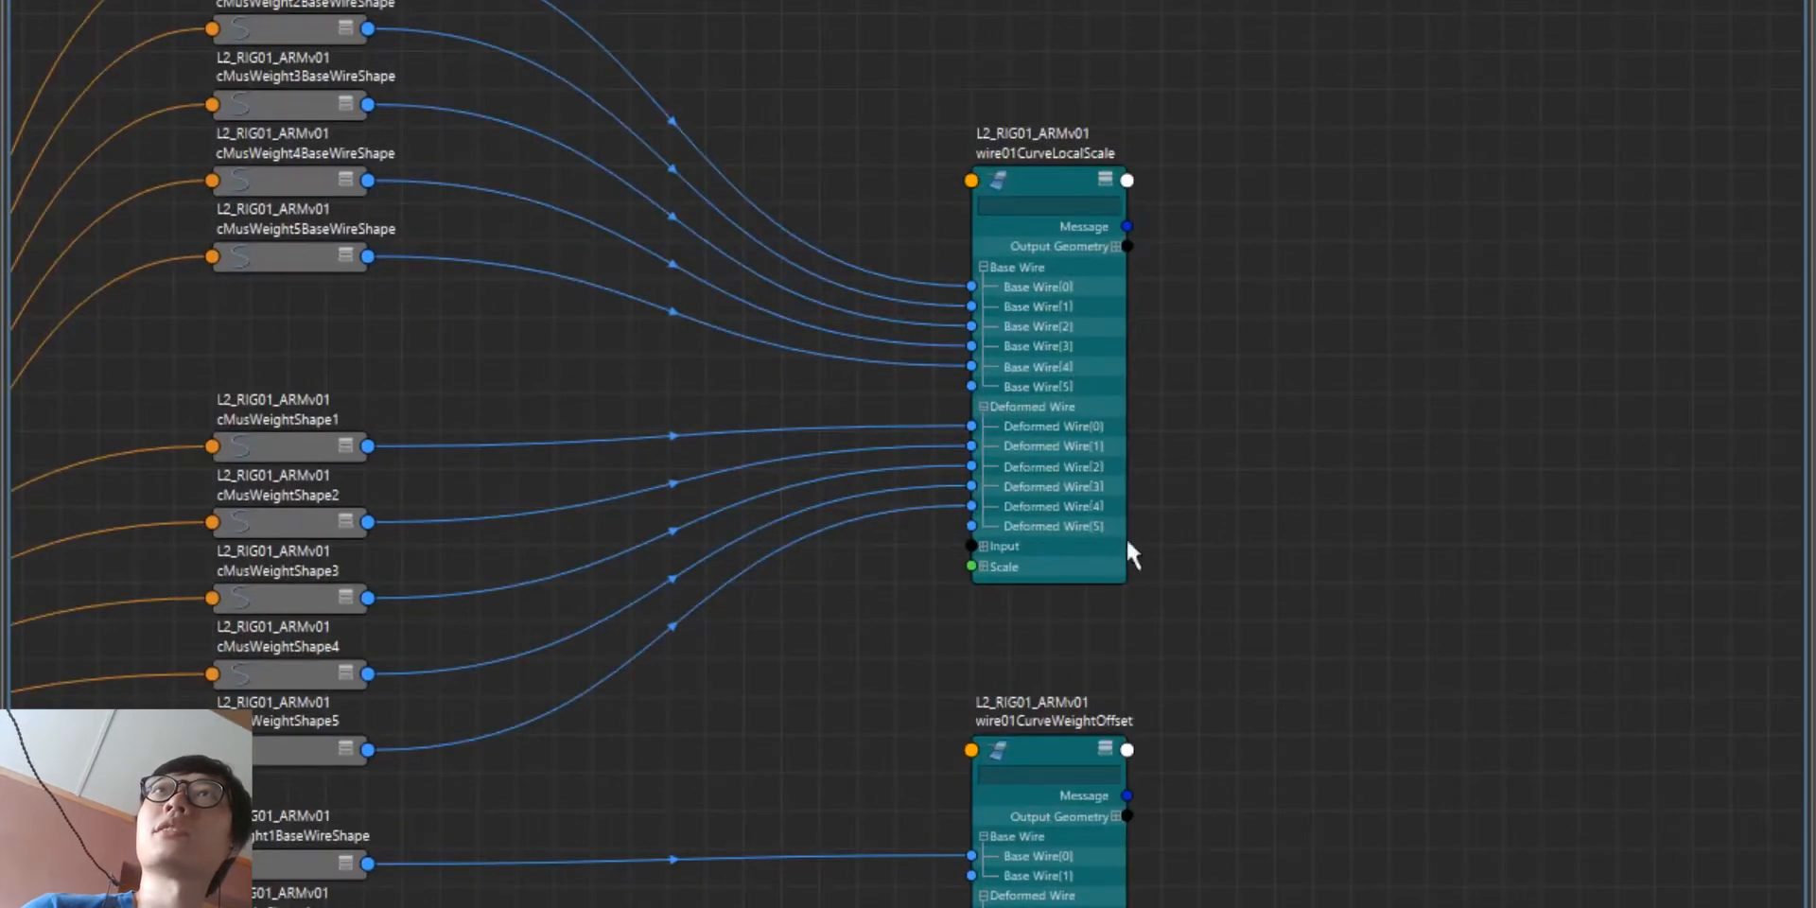
scroll(1285, 490, down, 6)
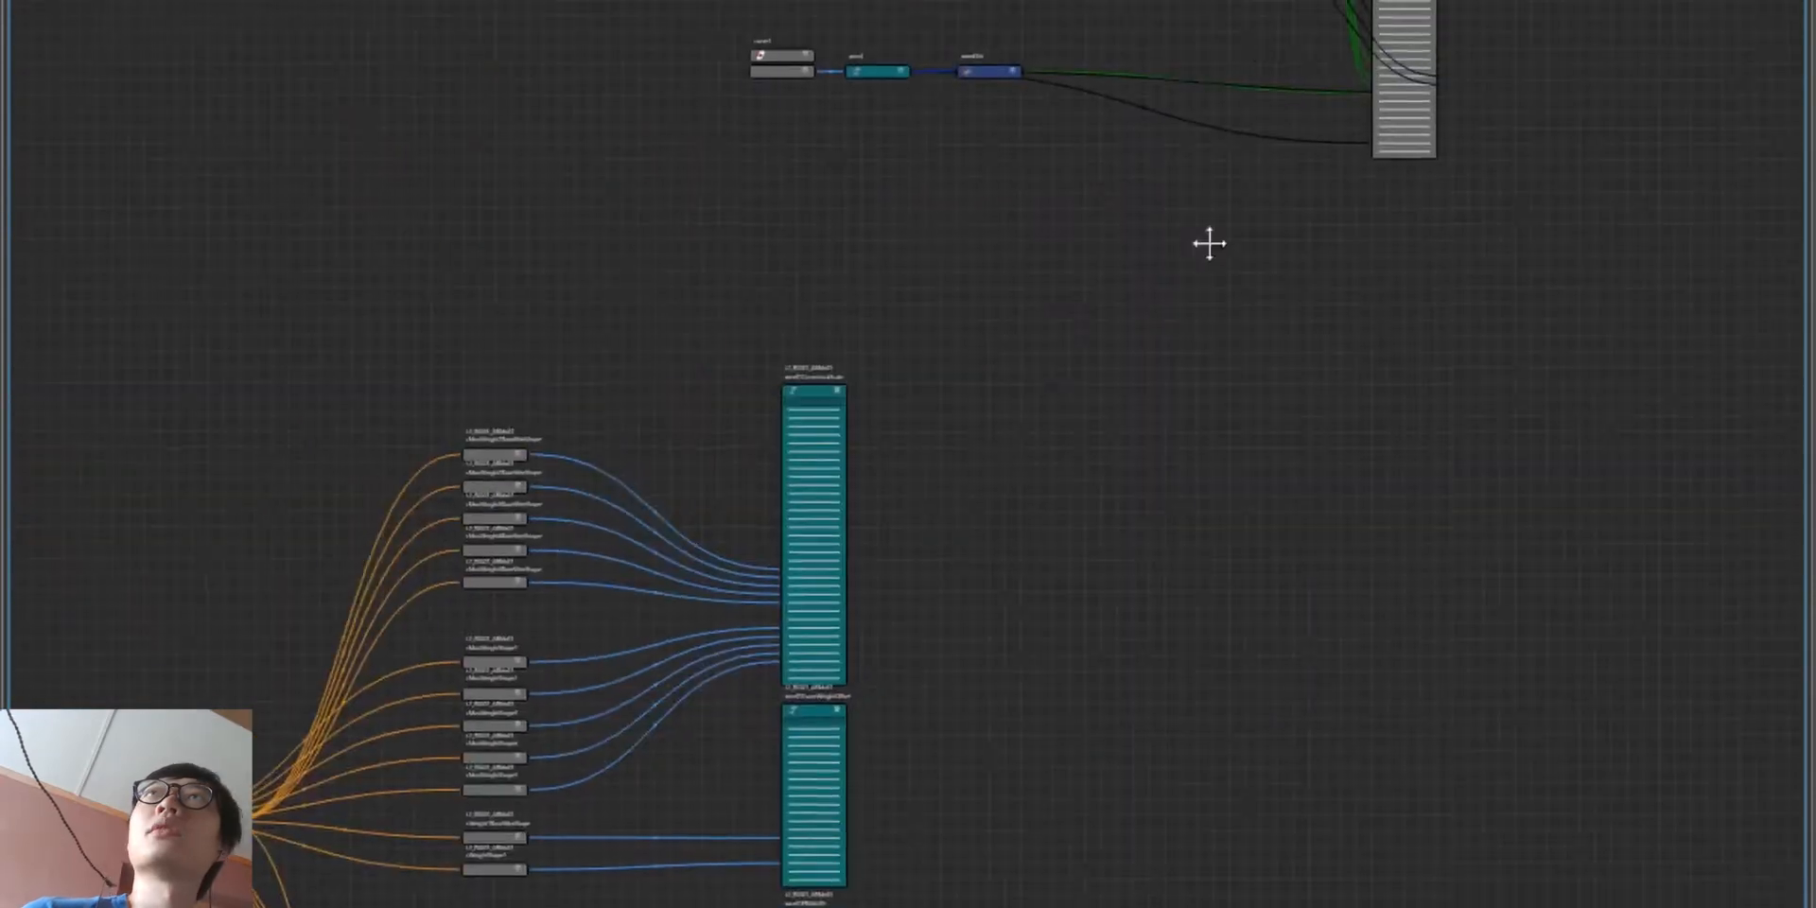
Step: Move pOctopus1Shape and its ArmL1 wire rows near the L2 network, and place the expanded wire4 node beside wire01CurveLocalScale
drag(1414, 1, 1329, 160)
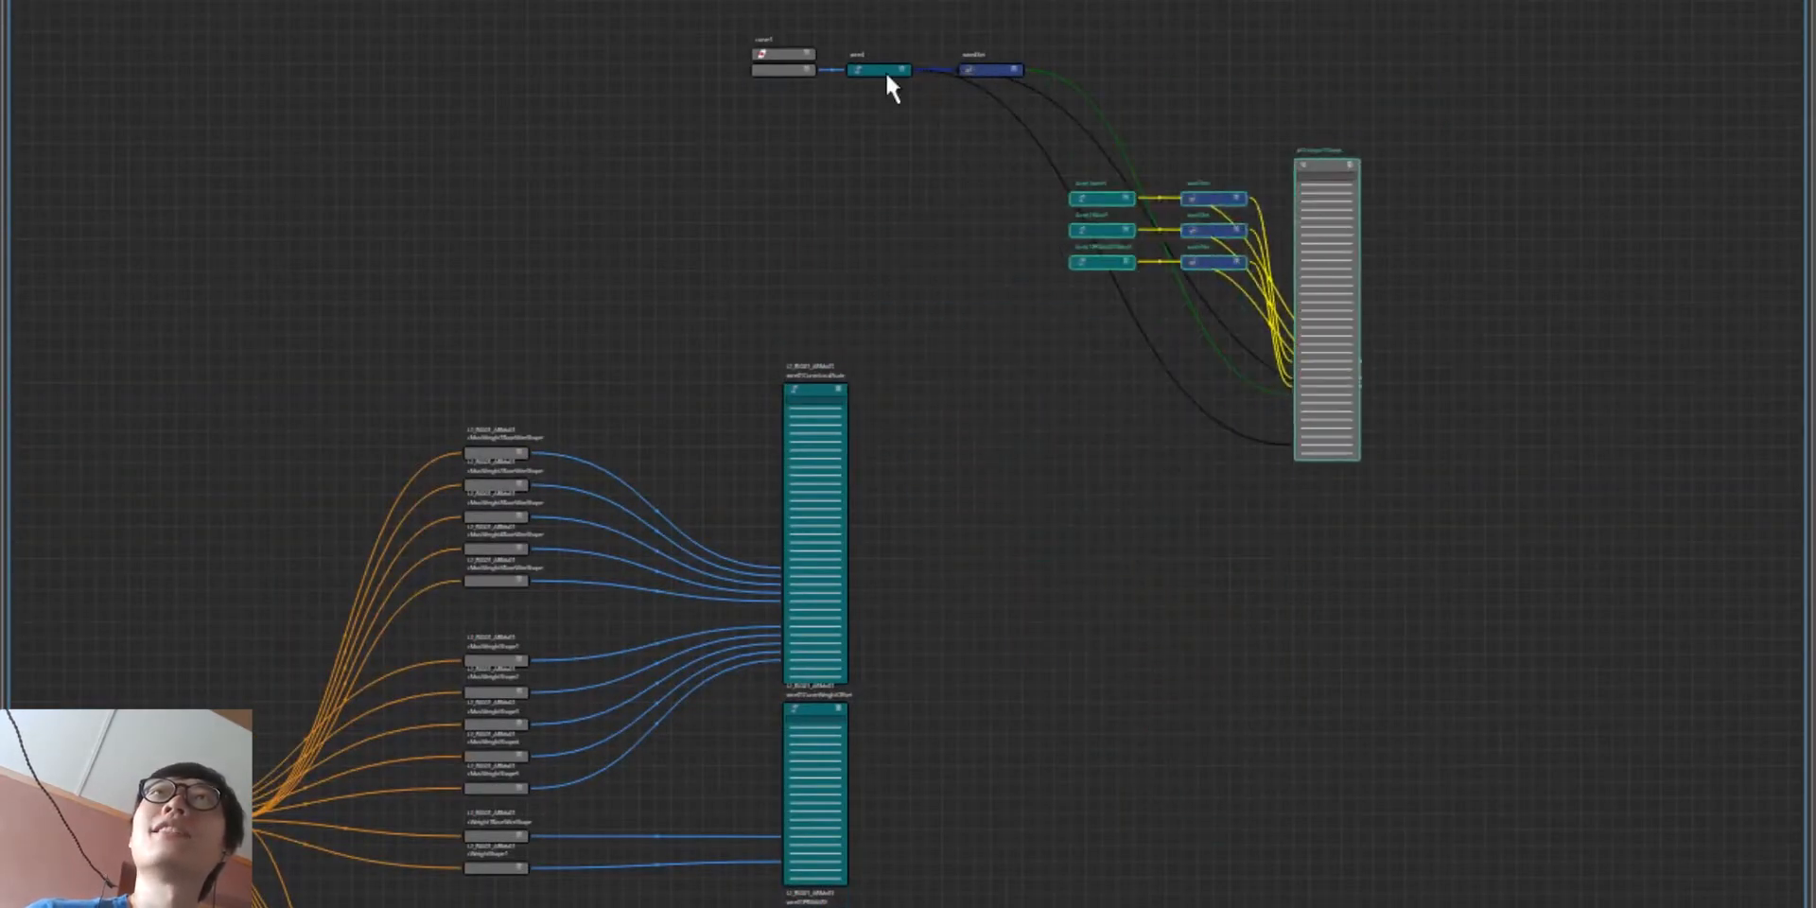
drag(886, 71, 931, 387)
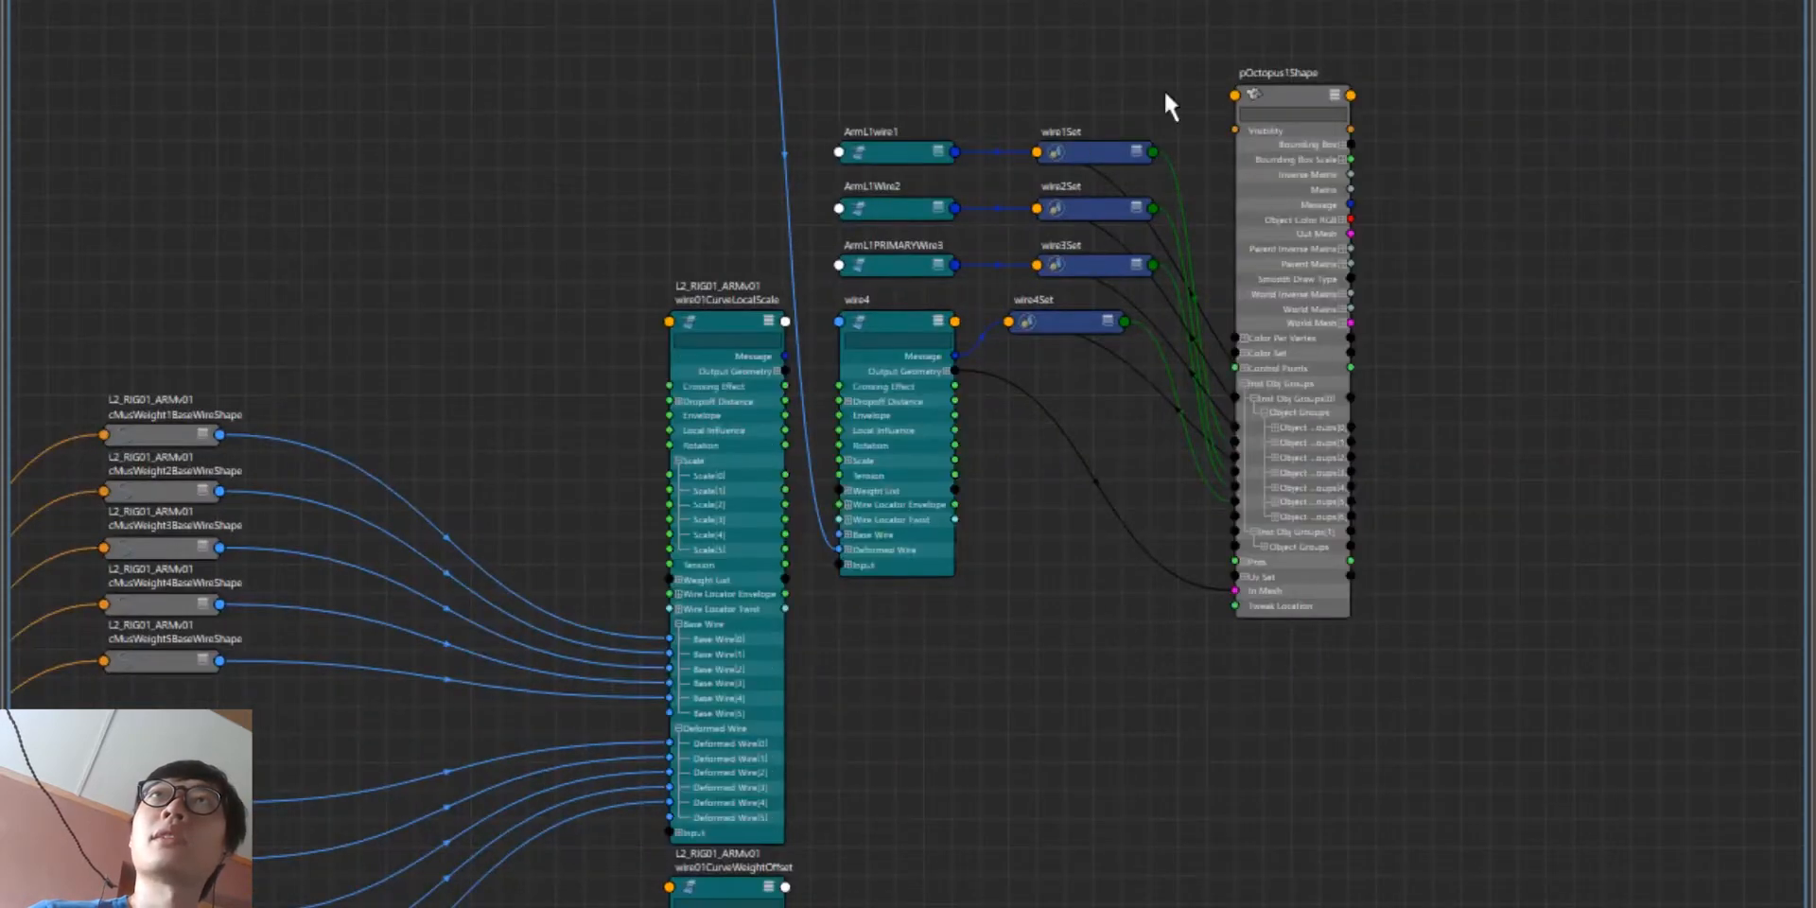
alt+middle_drag(1138, 287, 1203, 143)
scroll(614, 388, up, 3)
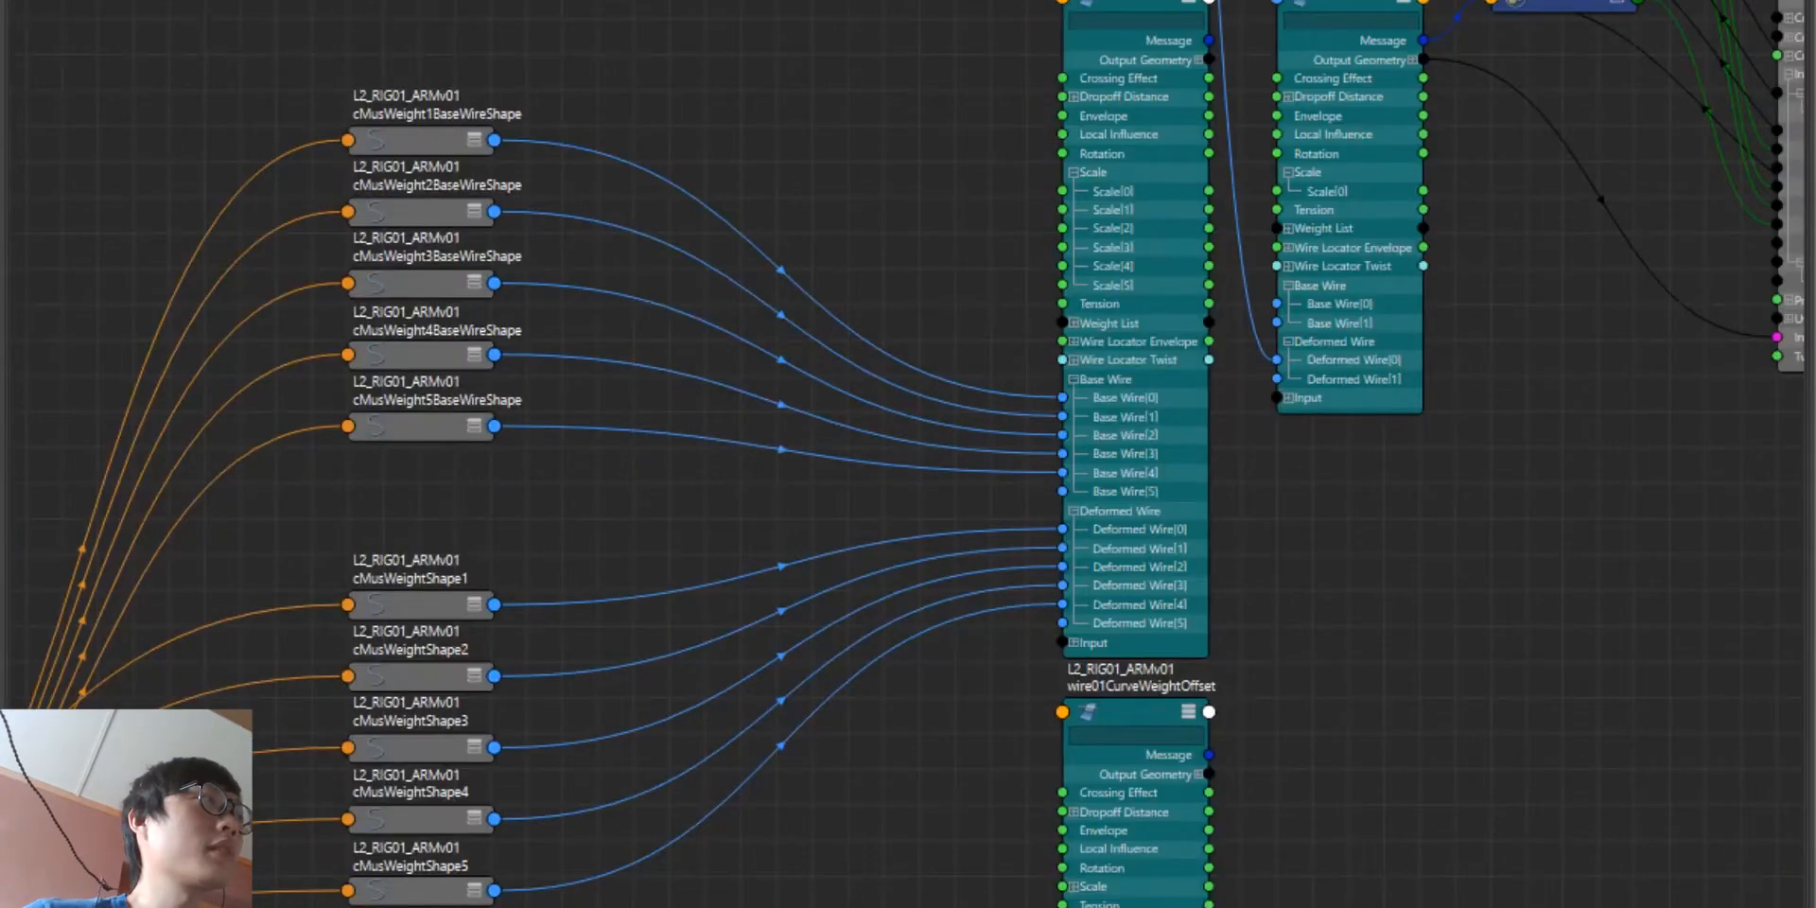
Step: Connect Crossing Effect and Dropoff Distance[0] of the L2 wire01CurveLocalScale node to the matching inputs of wire4
alt+middle_drag(1275, 387, 1205, 553)
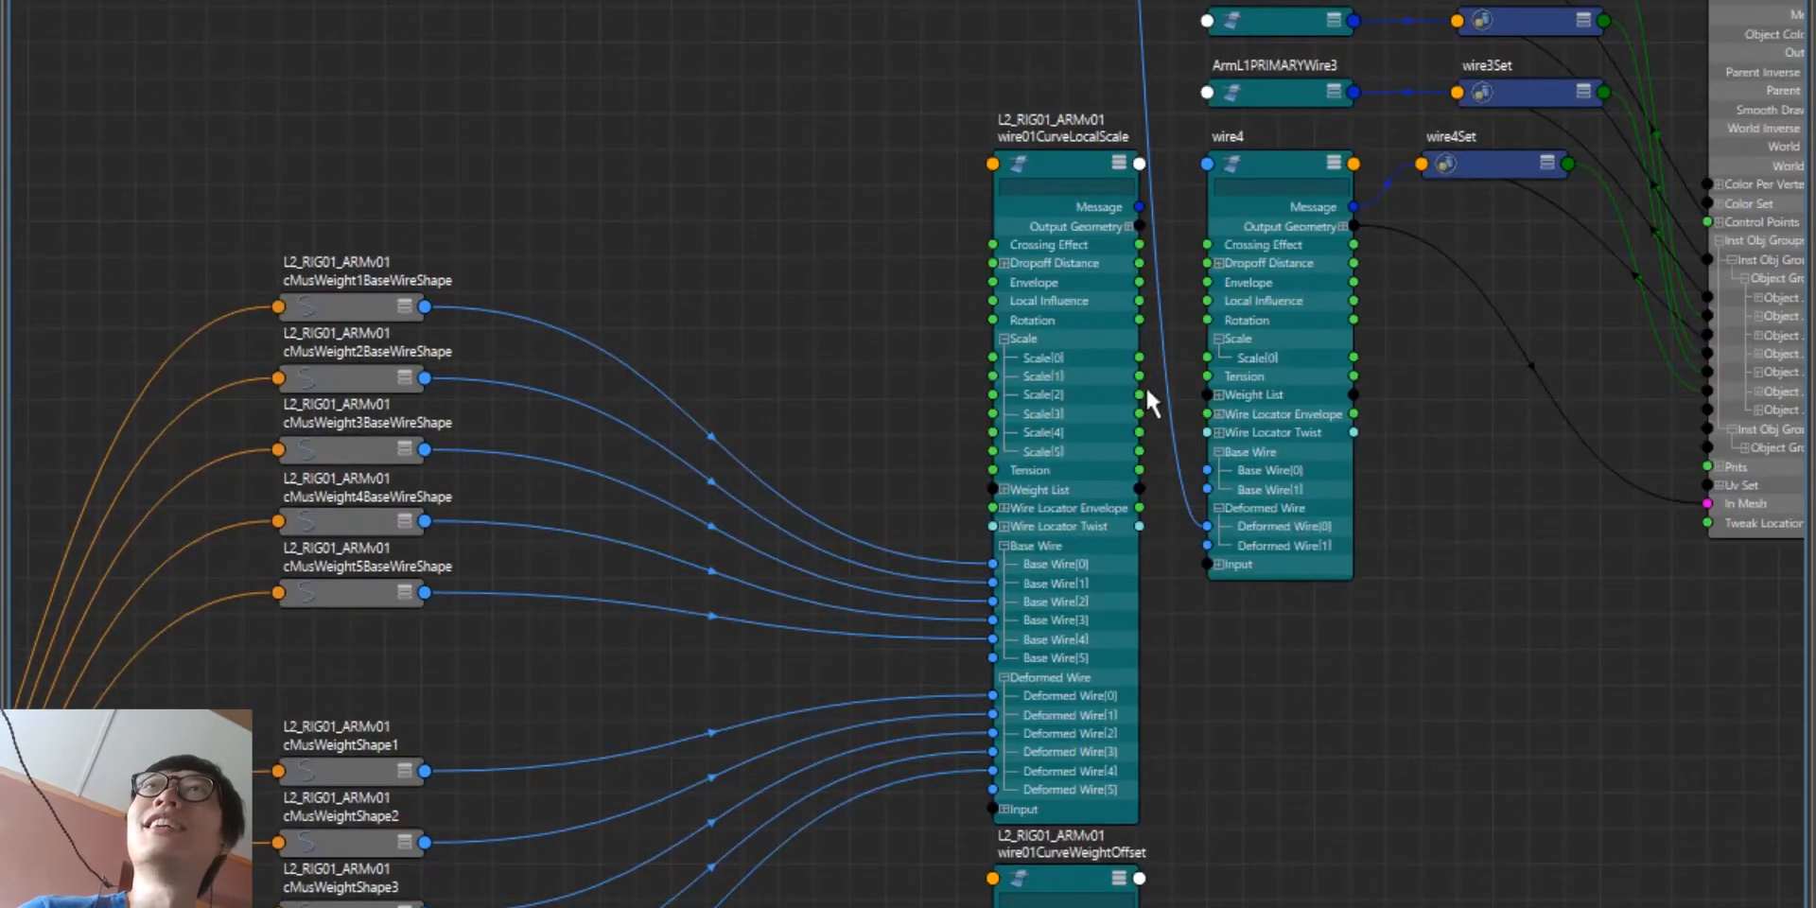
scroll(1196, 388, up, 6)
alt+middle_drag(1202, 389, 1097, 352)
scroll(1010, 144, up, 1)
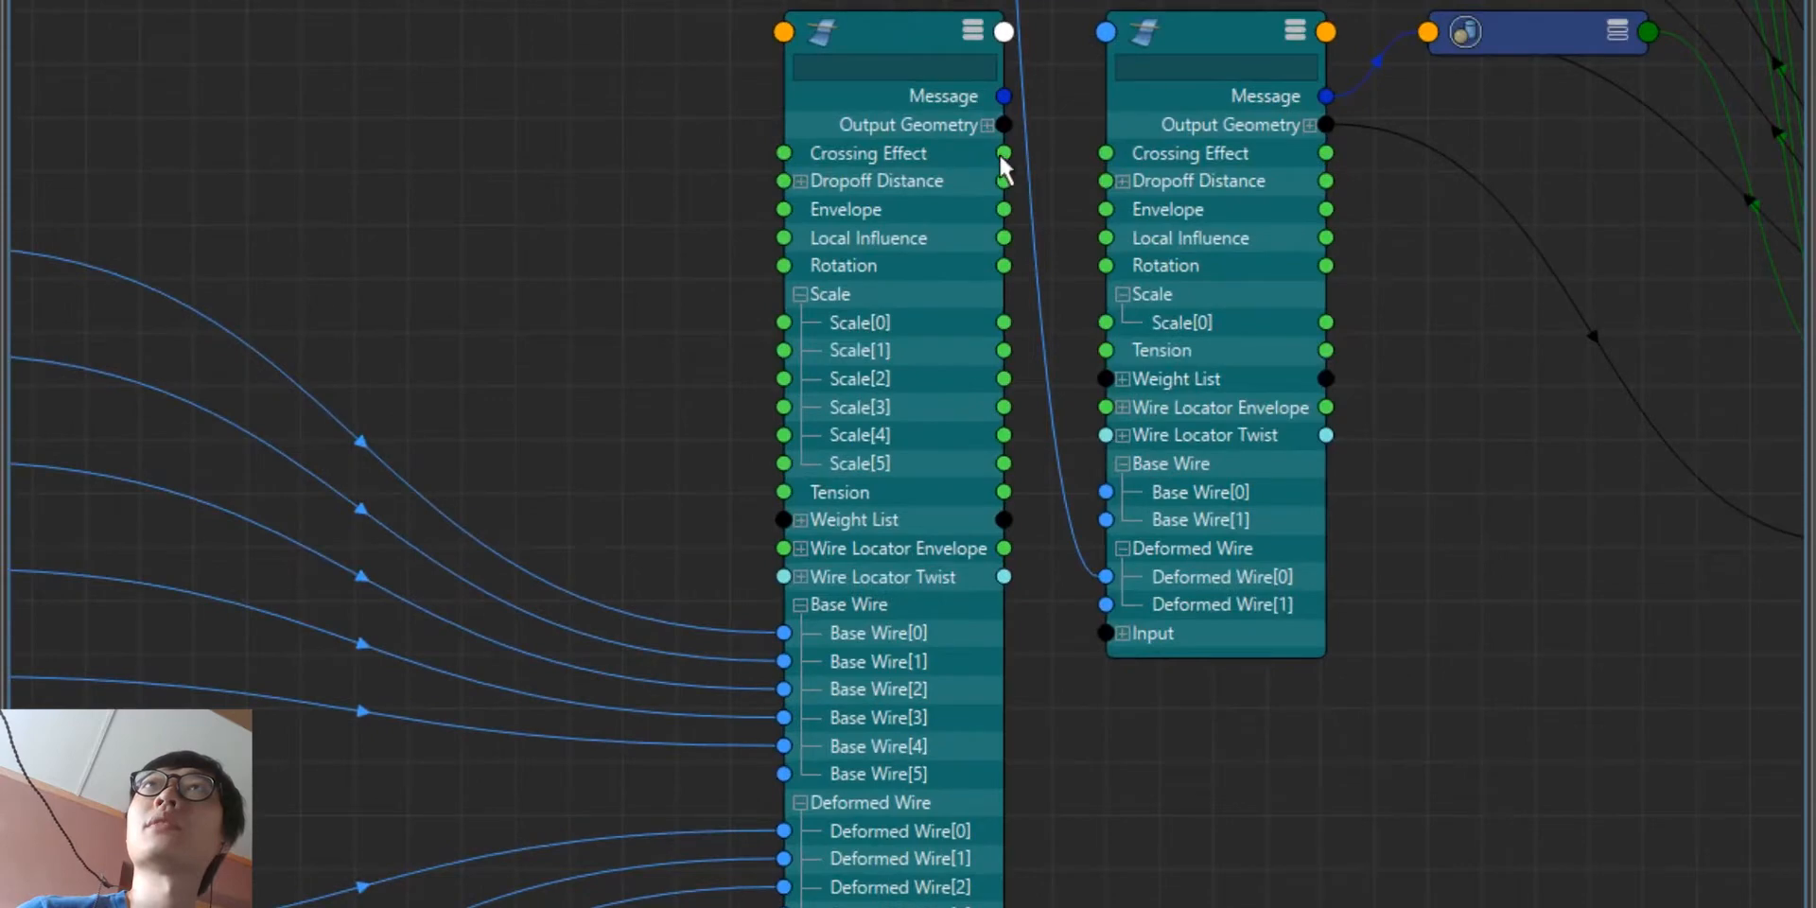
drag(1002, 154, 1105, 152)
click(1122, 180)
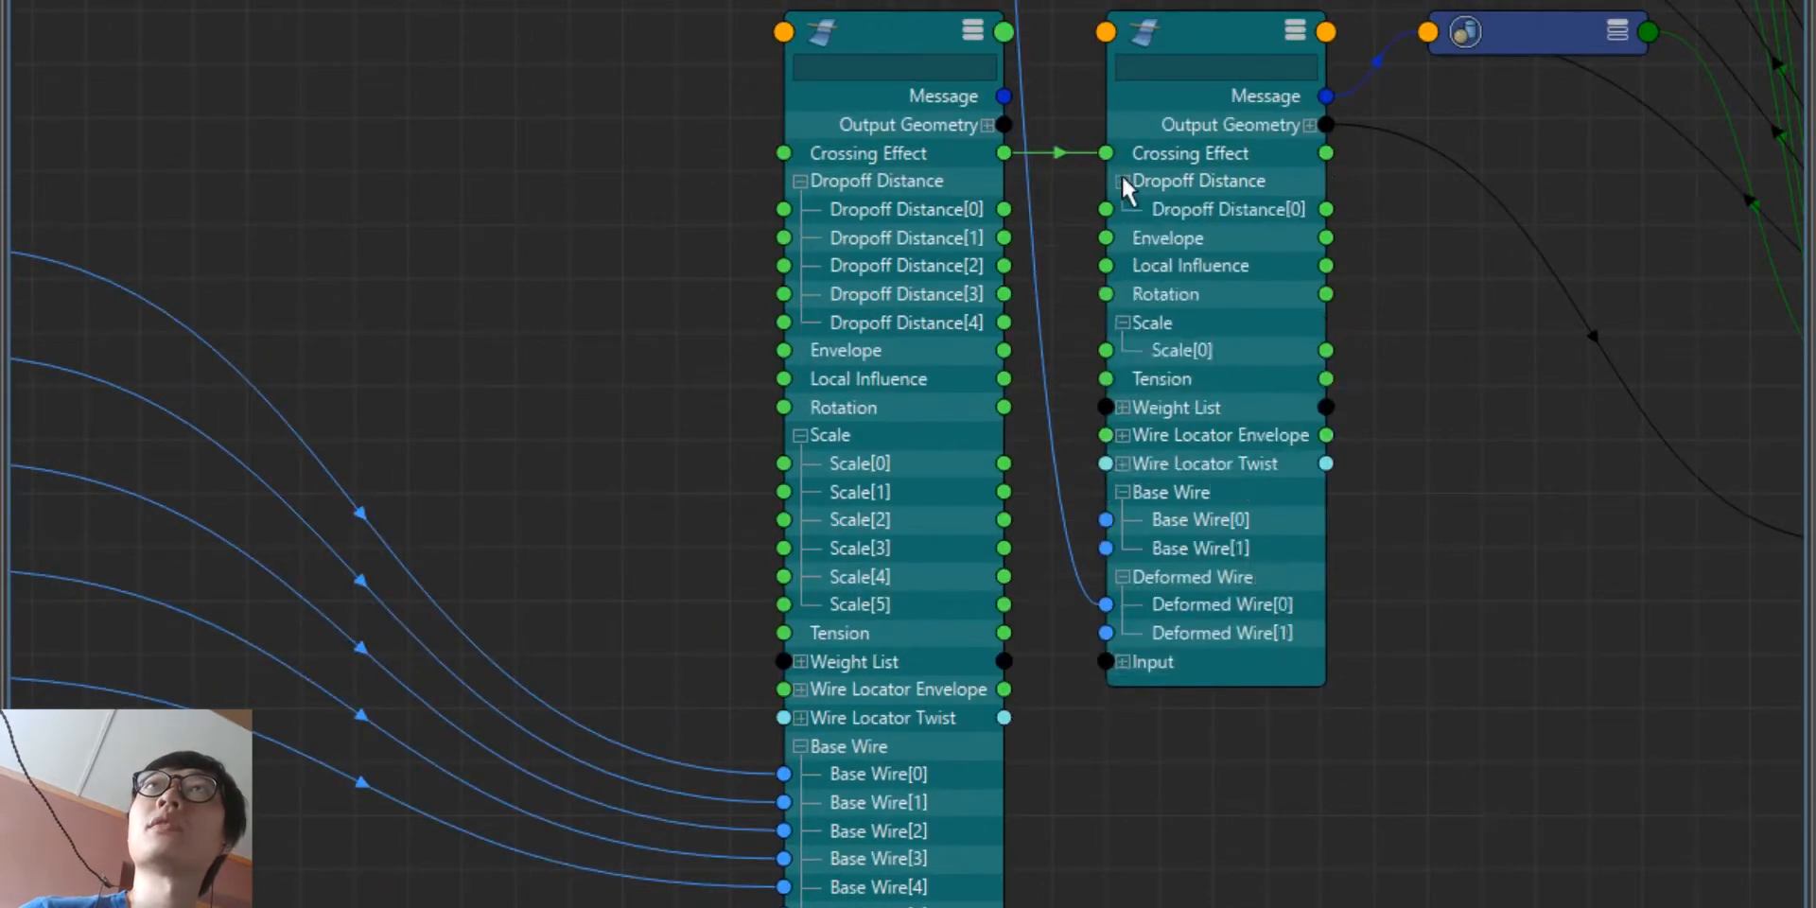
drag(1106, 209, 1004, 209)
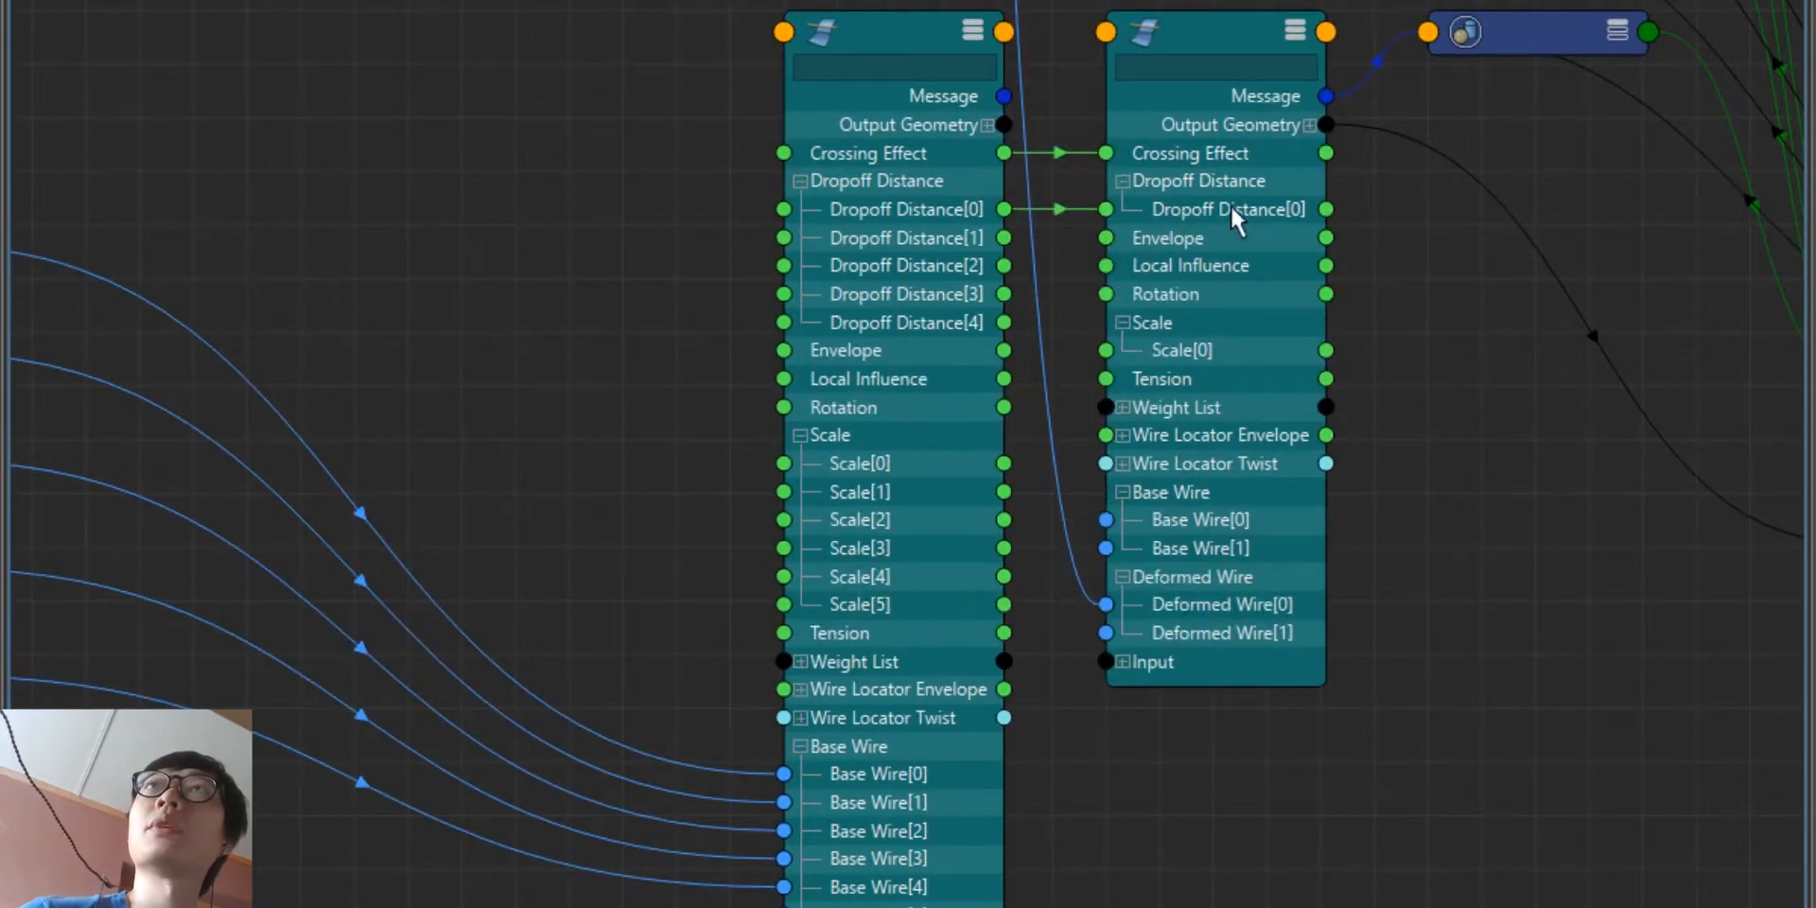
Step: Connect Dropoff Distance[1] through Dropoff Distance[3] of wire01CurveLocalScale to the matching Dropoff Distance inputs of wire4
click(1106, 32)
mouse_move(1258, 140)
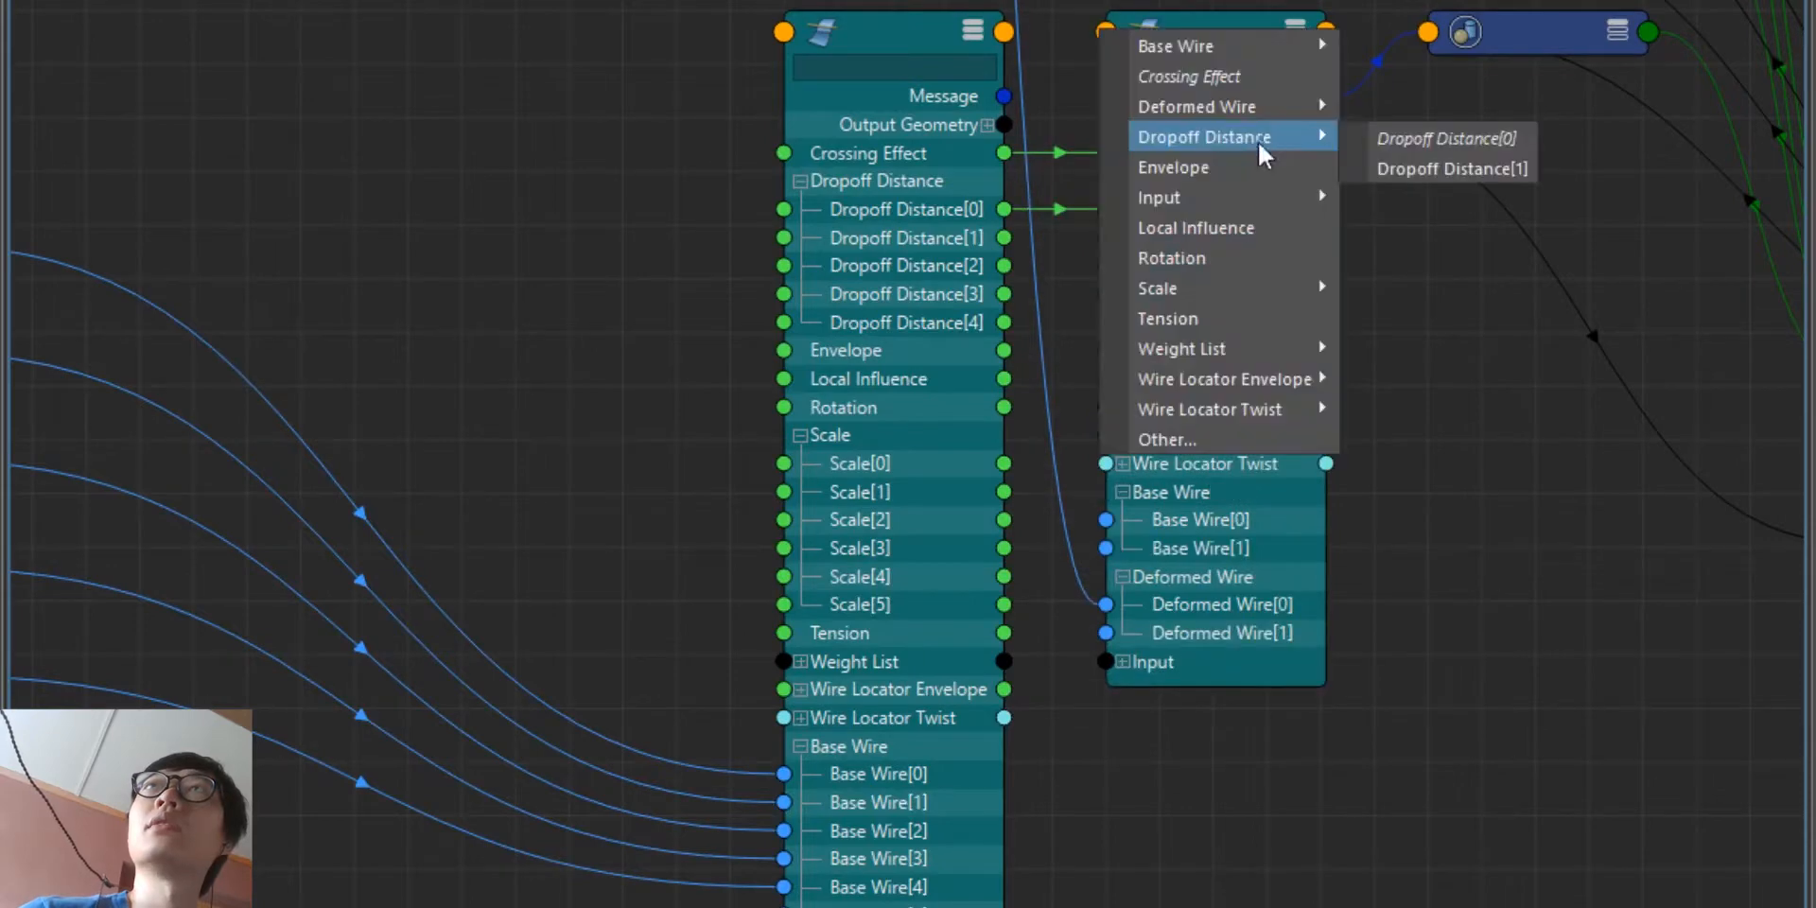
click(1449, 165)
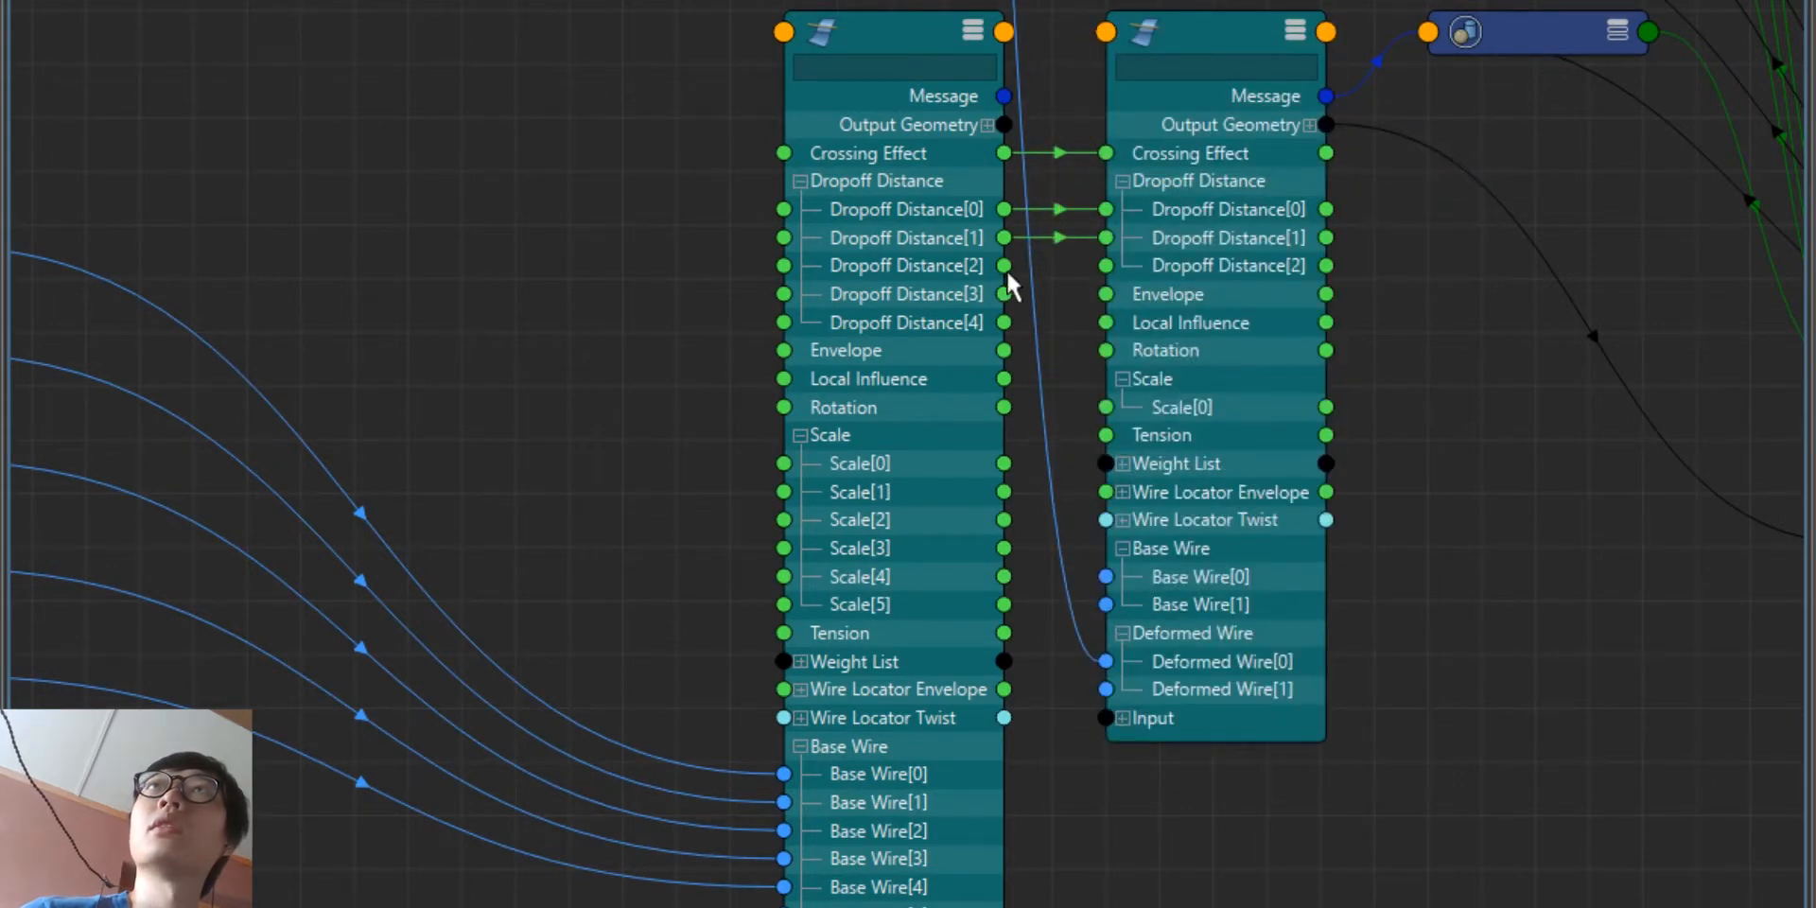
drag(1004, 266, 1106, 266)
drag(1003, 294, 1105, 294)
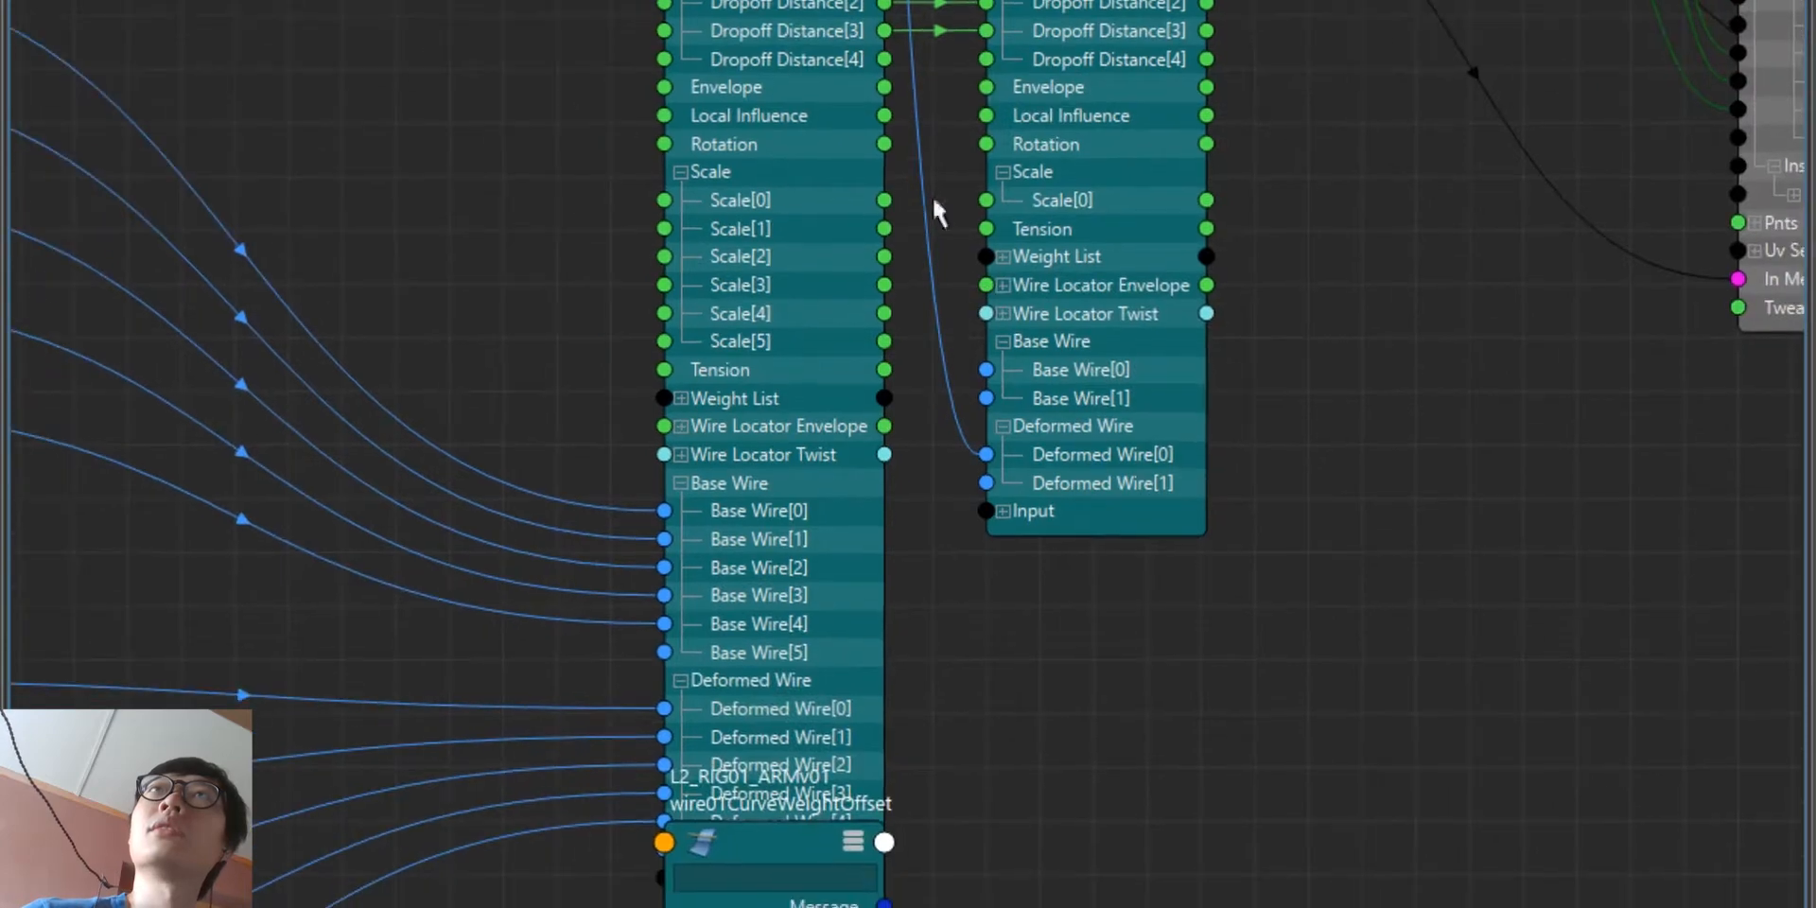
Step: Connect Scale[0] through Scale[4] of wire01CurveLocalScale to the matching Scale inputs of wire4
drag(884, 199, 986, 200)
drag(884, 228, 1031, 203)
click(1314, 483)
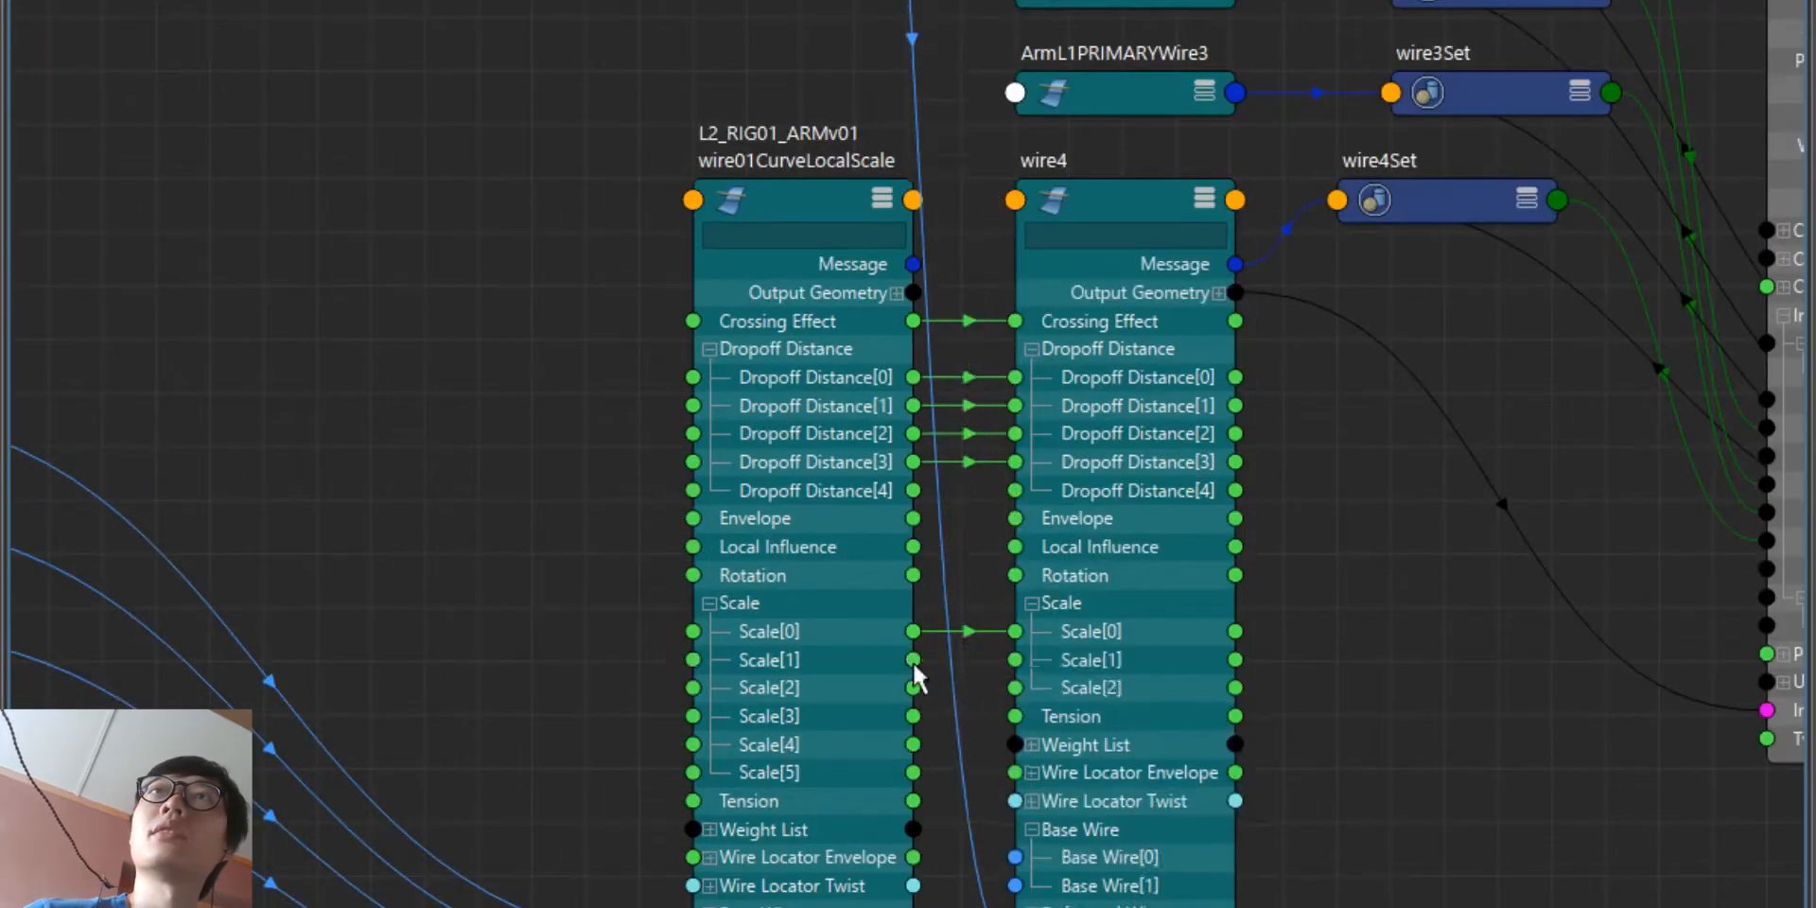
drag(914, 687, 1017, 688)
drag(912, 715, 1016, 716)
drag(916, 747, 1015, 744)
alt+middle_drag(786, 800, 771, 404)
alt+middle_drag(782, 254, 771, 450)
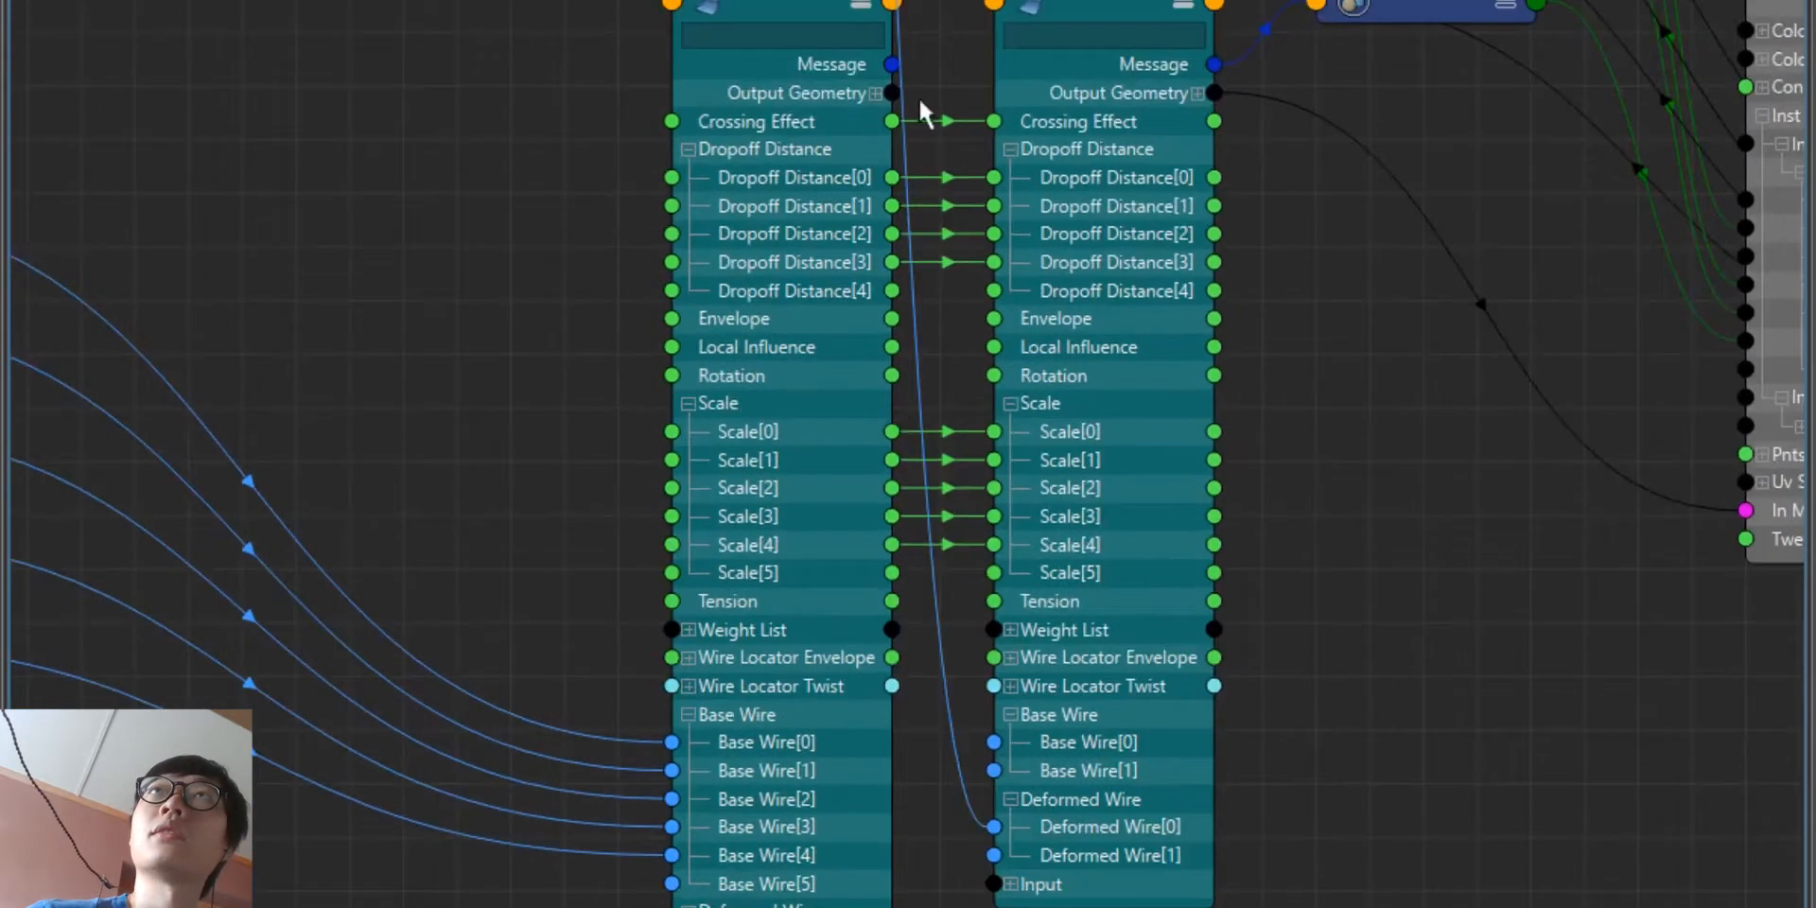
Step: Move the cMusWeight and cWeight shape nodes close beside the L2 wire nodes, tightening the gap between the base wire and deformed wire groups
alt+middle_drag(823, 671, 803, 341)
scroll(774, 463, down, 2)
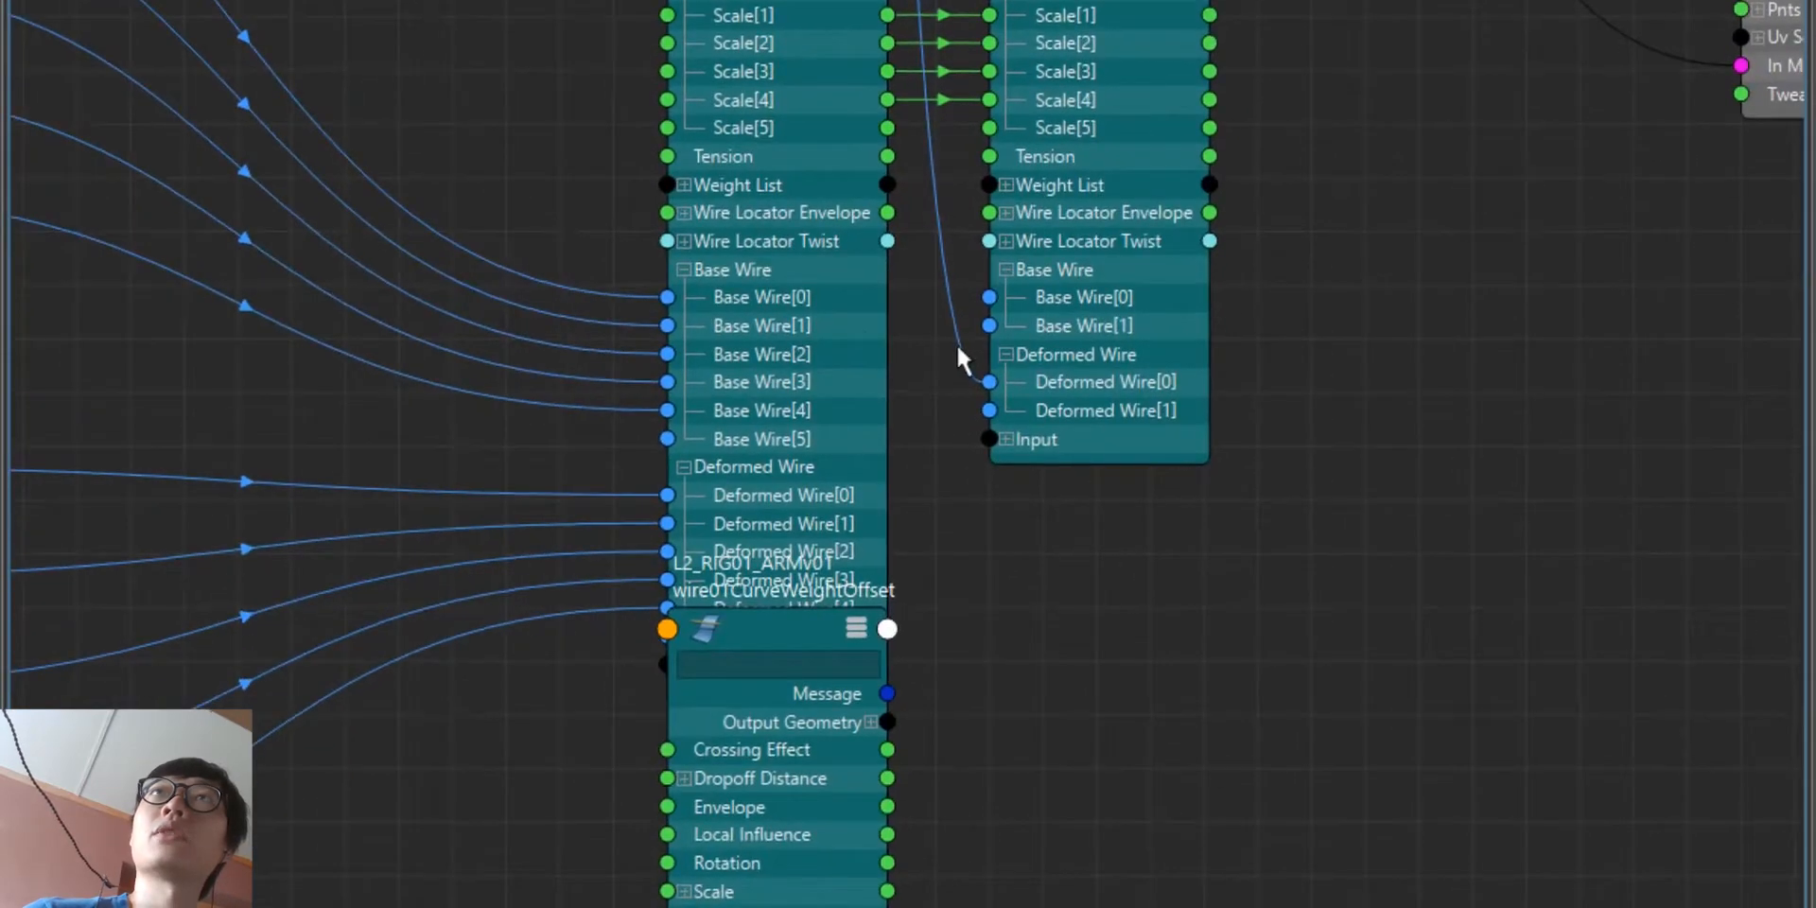
alt+middle_drag(961, 357, 1309, 515)
alt+right_drag(1309, 515, 632, 123)
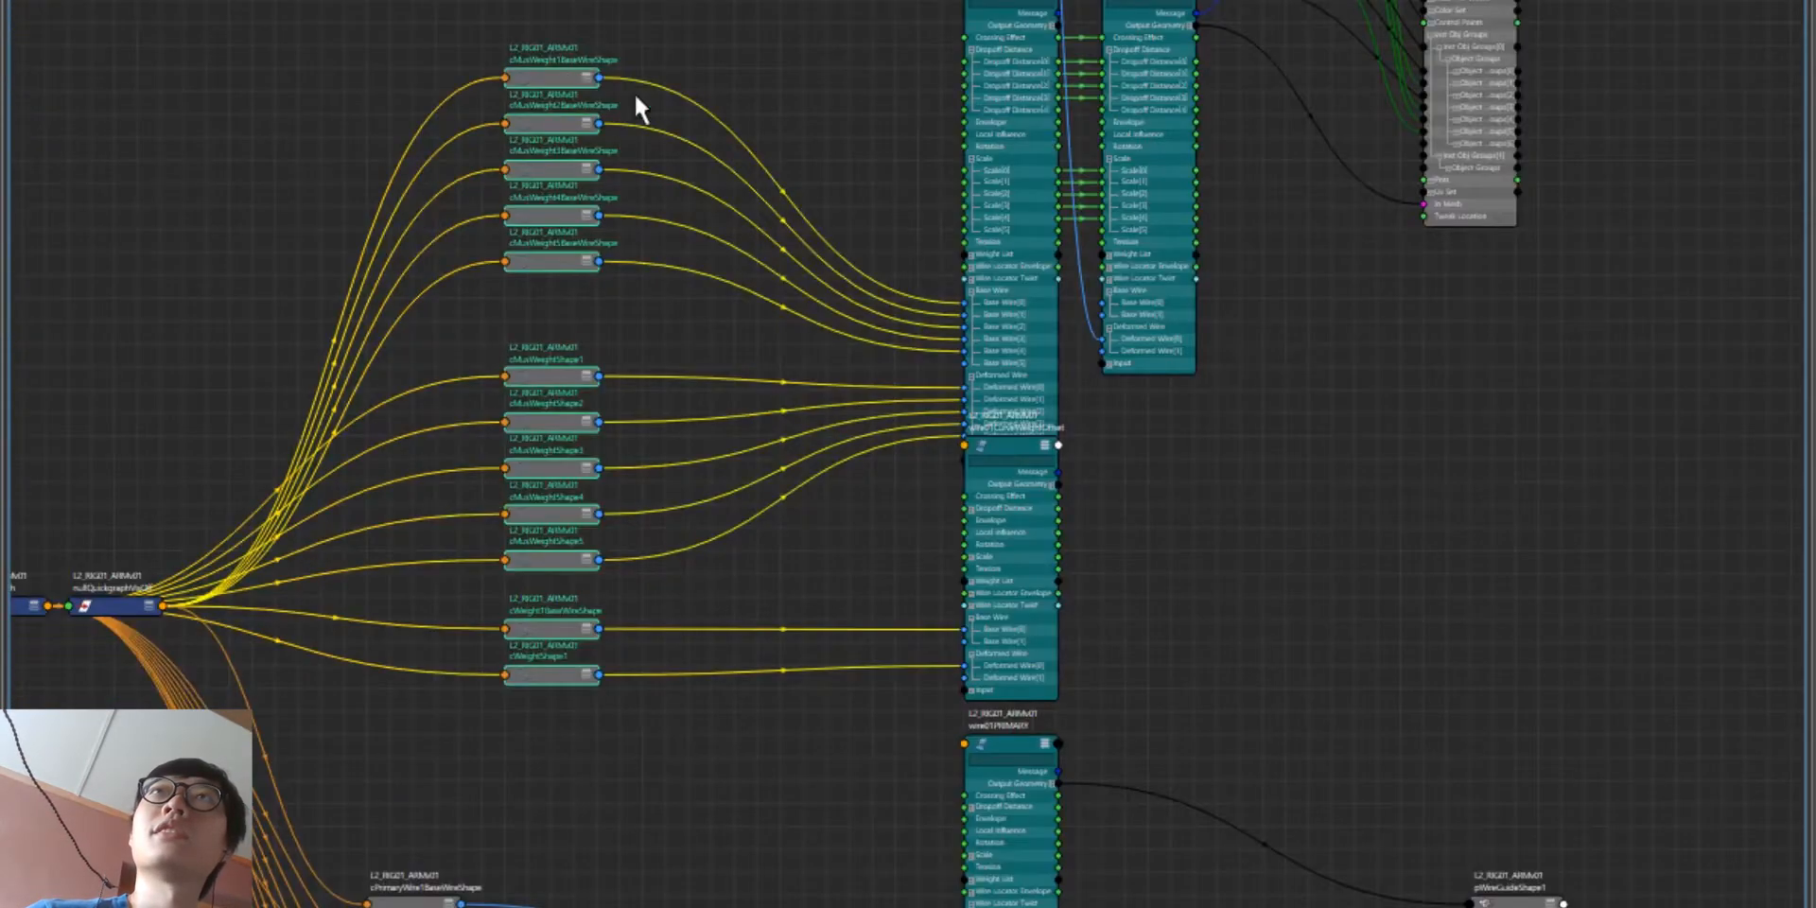
drag(633, 93, 883, 182)
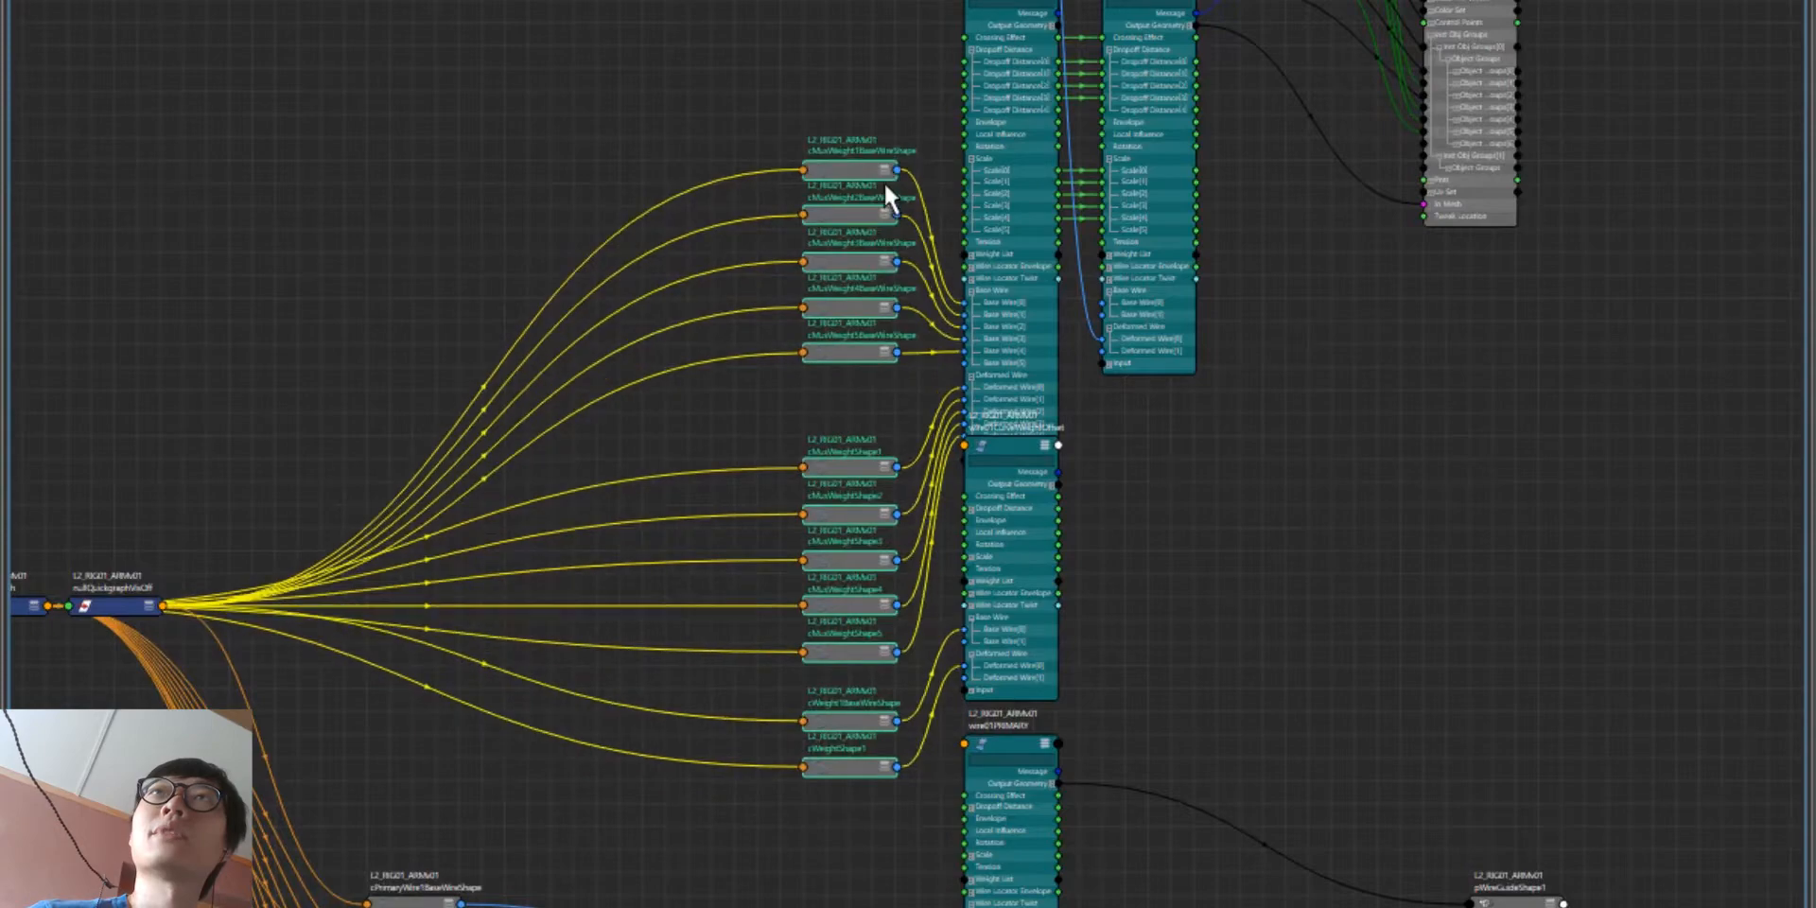
alt+middle_drag(883, 567, 851, 266)
alt+middle_drag(357, 522, 337, 231)
drag(337, 231, 813, 458)
click(1122, 352)
alt+middle_drag(1123, 352, 1121, 542)
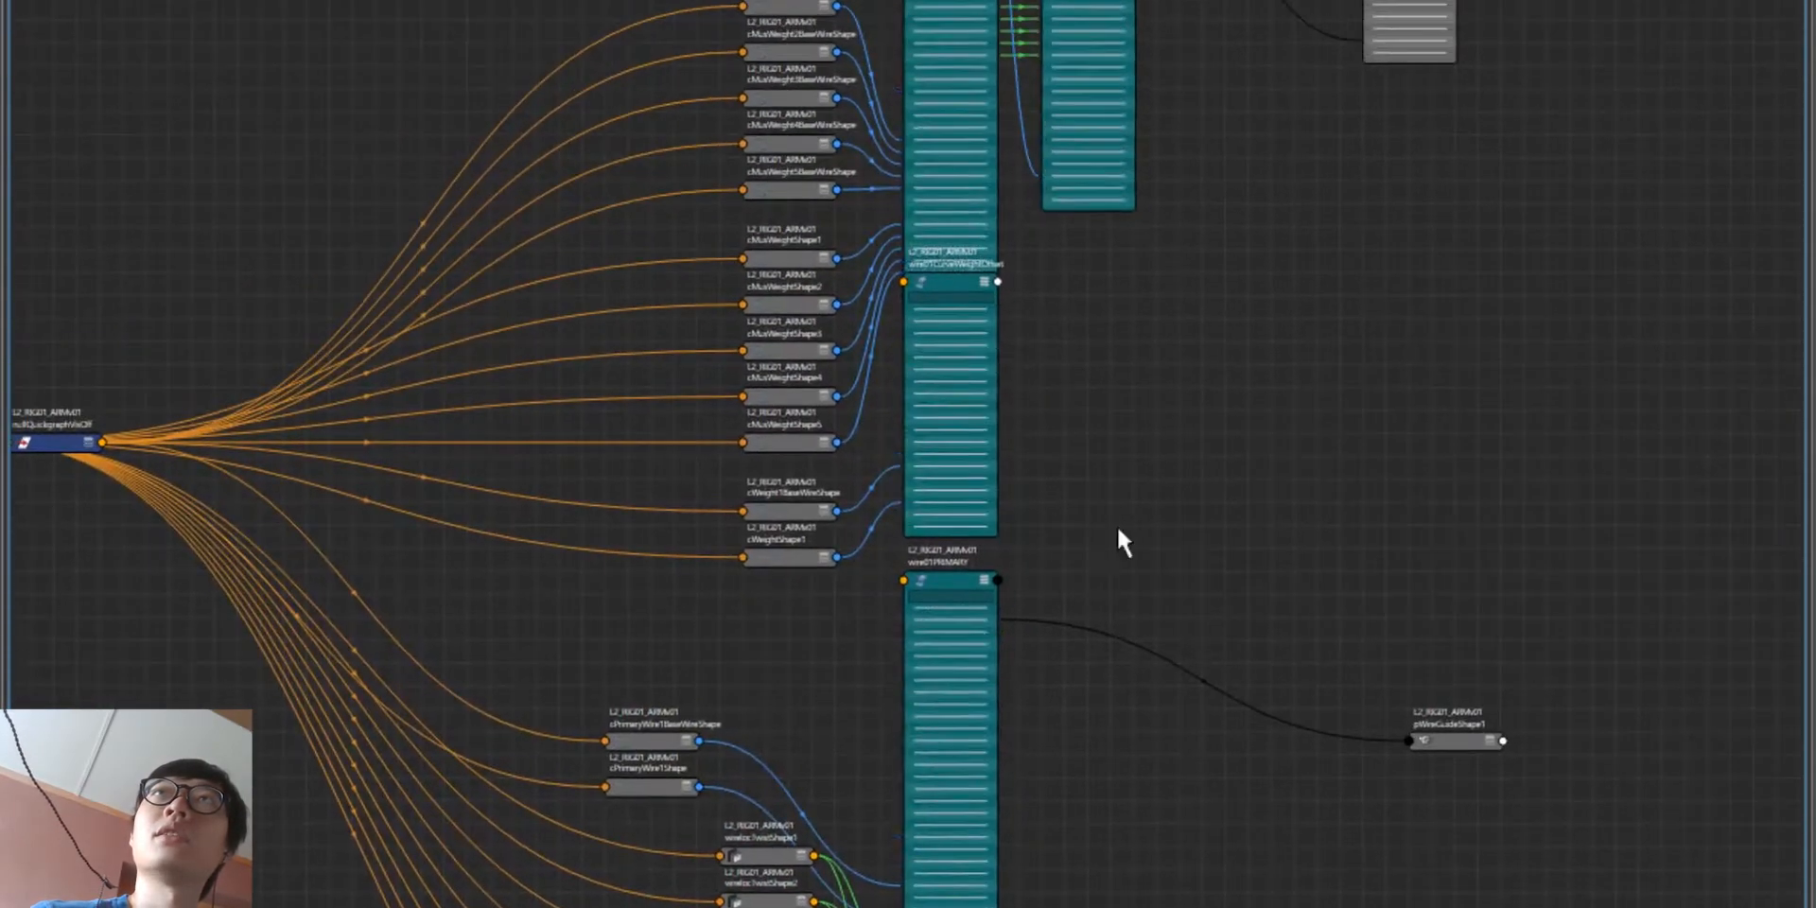
Step: Connect cMusWeight1BaseWireShape through cMusWeight5BaseWireShape to Base Wire[0] through Base Wire[4] of wire4
scroll(1119, 541, up, 6)
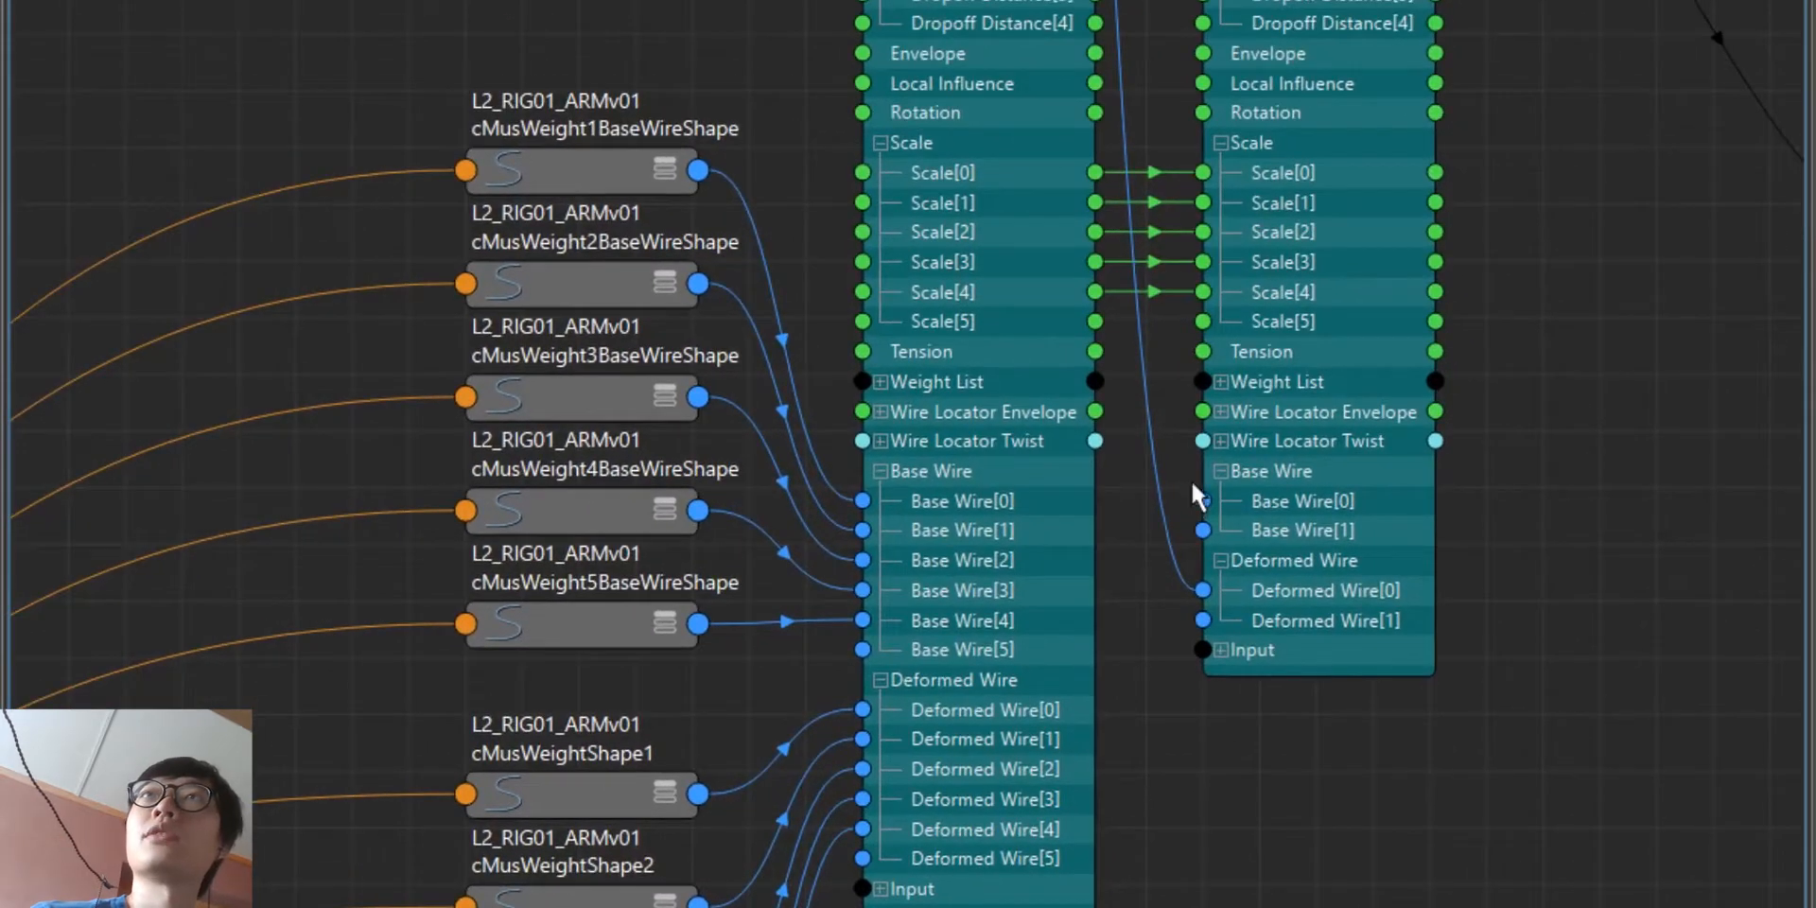
drag(1201, 501, 1294, 321)
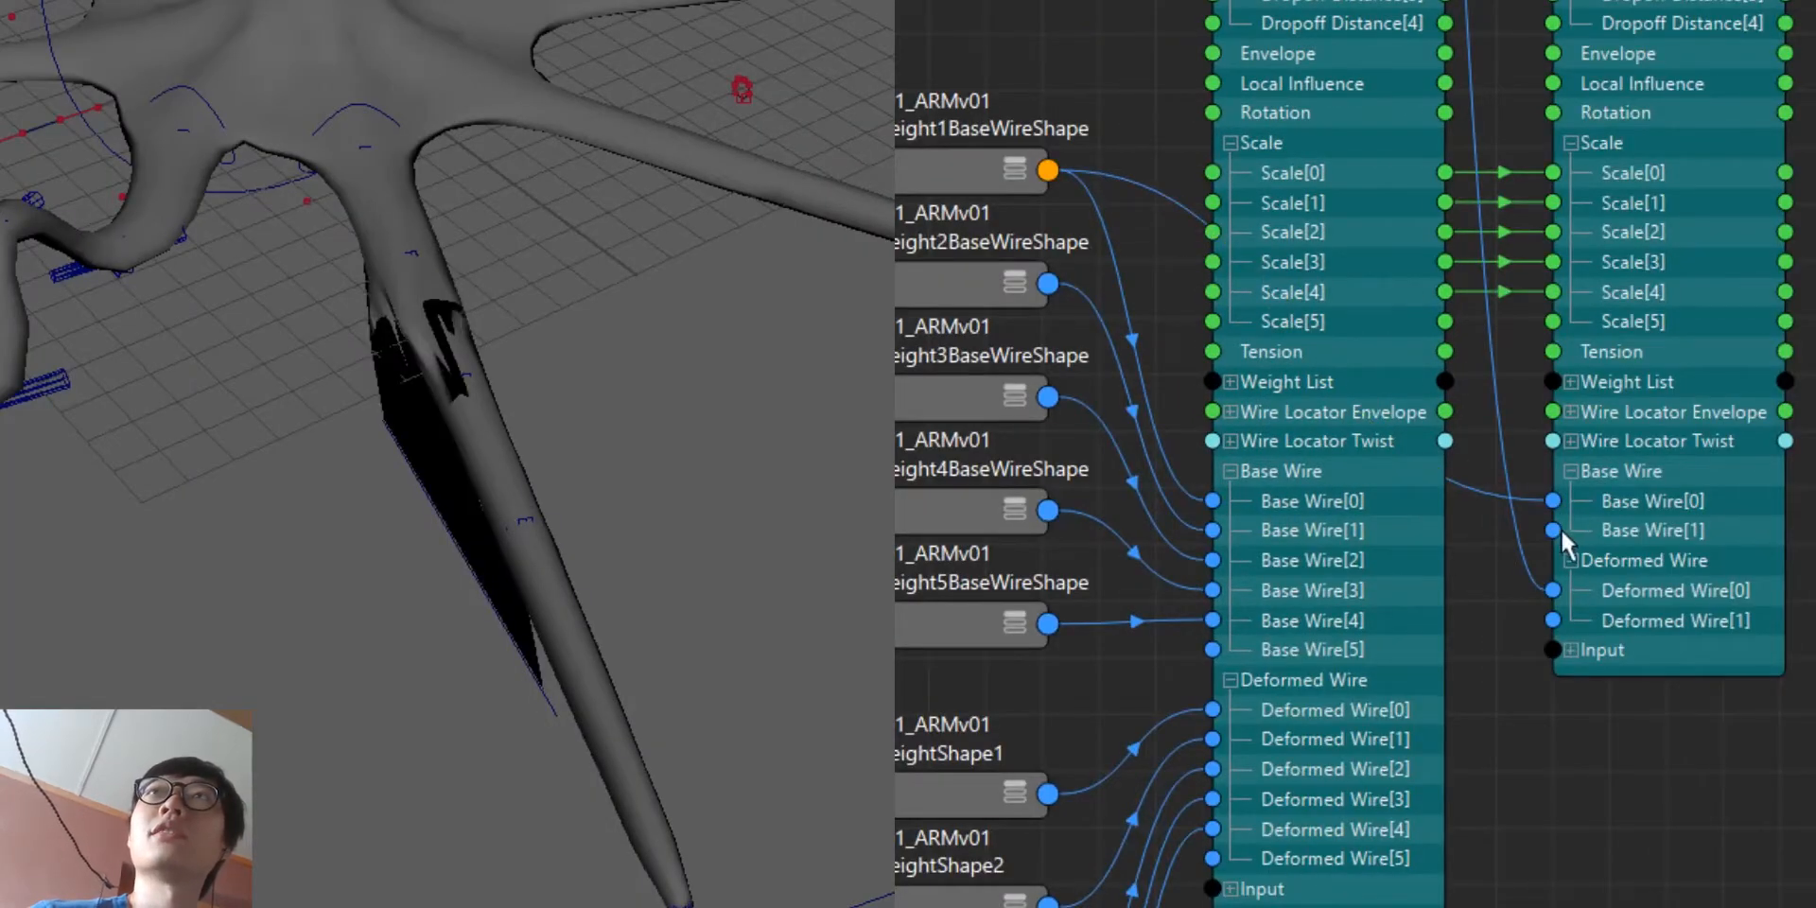
drag(1554, 531, 1046, 170)
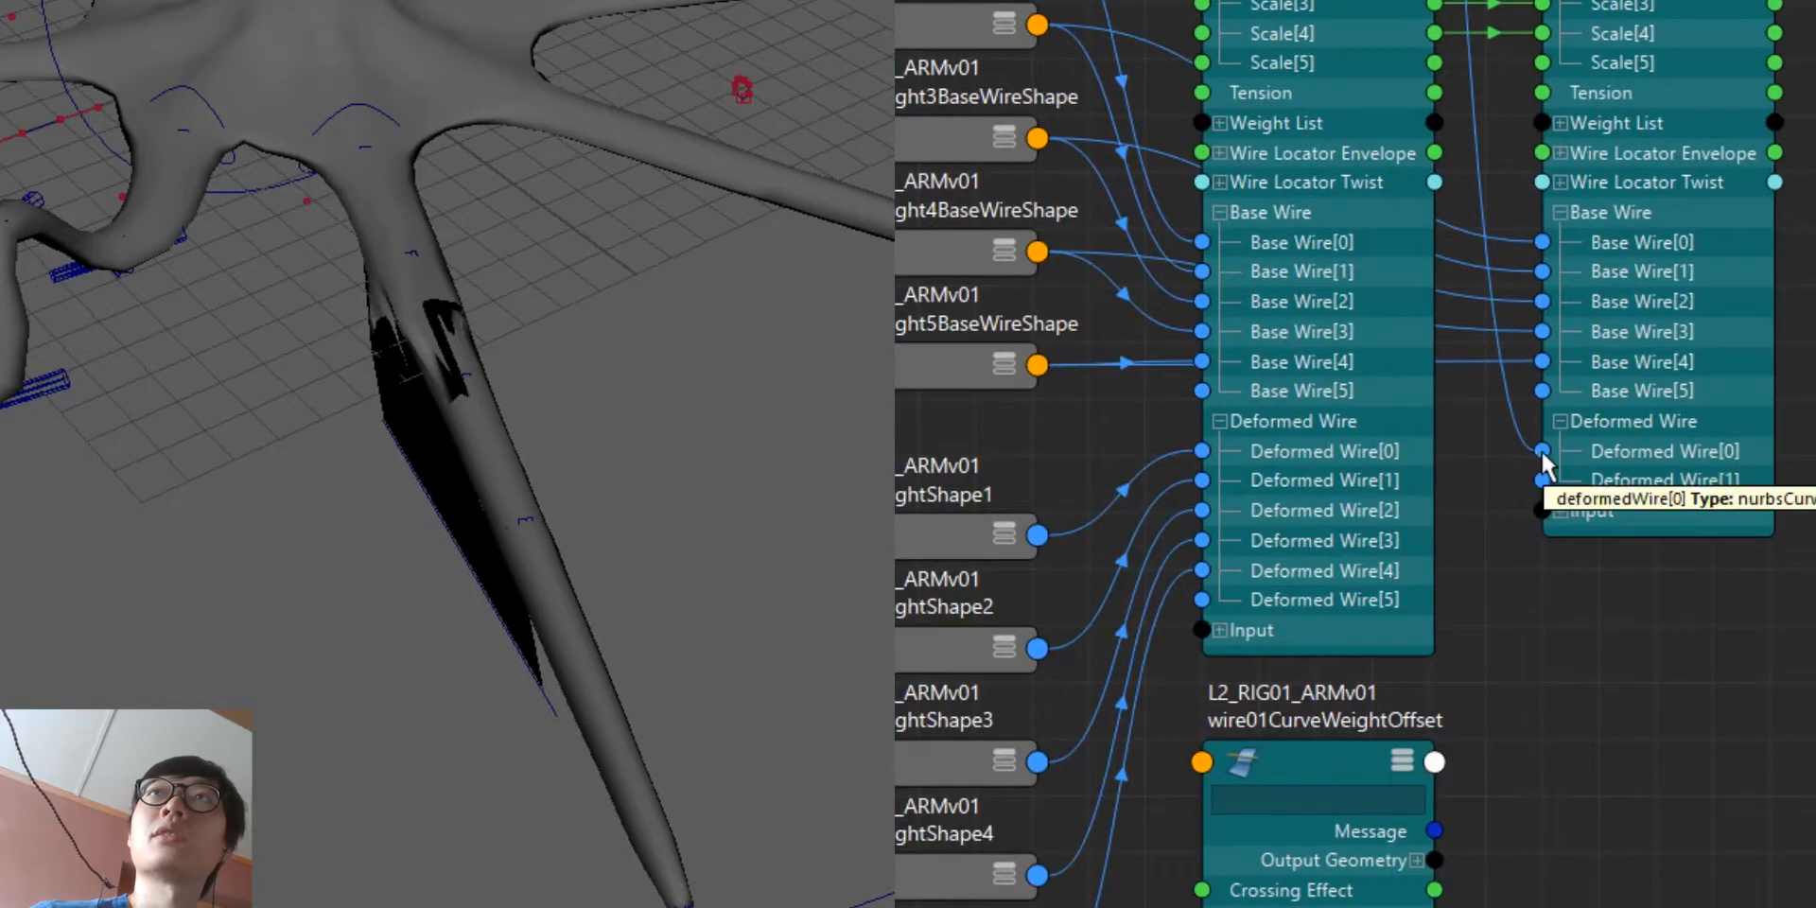
Step: Connect cMusWeightShape1 through cMusWeightShape5 to Deformed Wire[0] through Deformed Wire[4] of wire4, replacing the existing Deformed Wire[0] link
drag(1541, 451, 1038, 535)
mouse_move(1145, 615)
click(1272, 612)
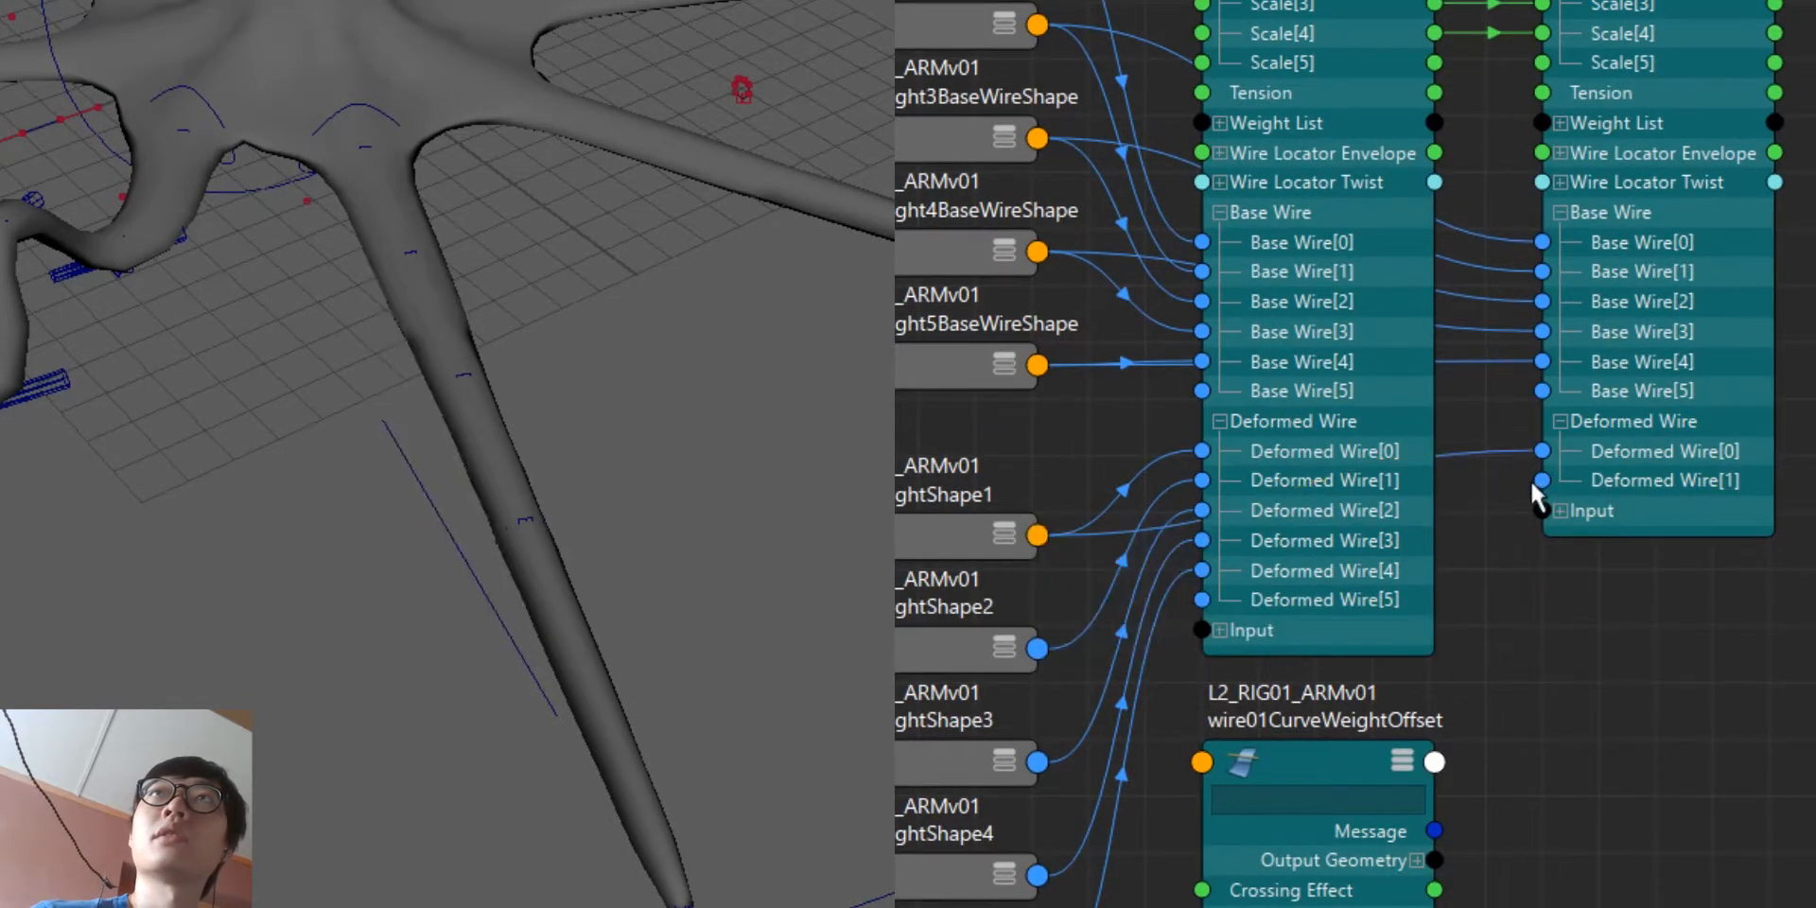
drag(1541, 480, 1038, 648)
mouse_move(1155, 754)
click(1305, 754)
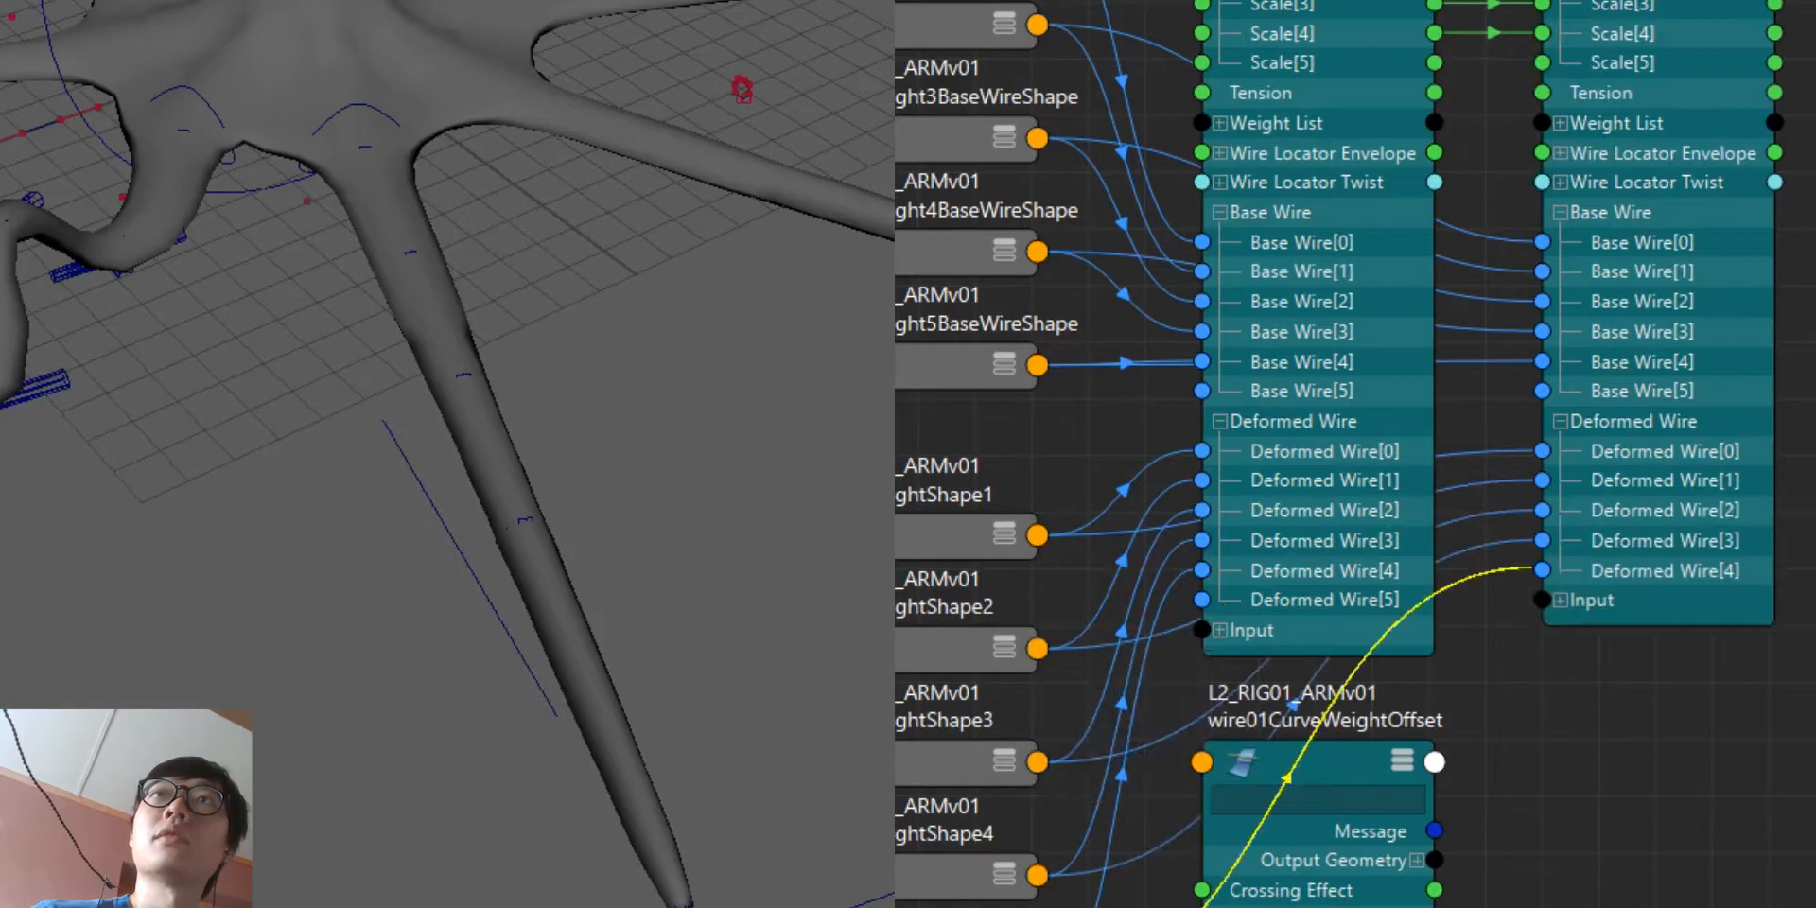
scroll(1556, 750, down, 3)
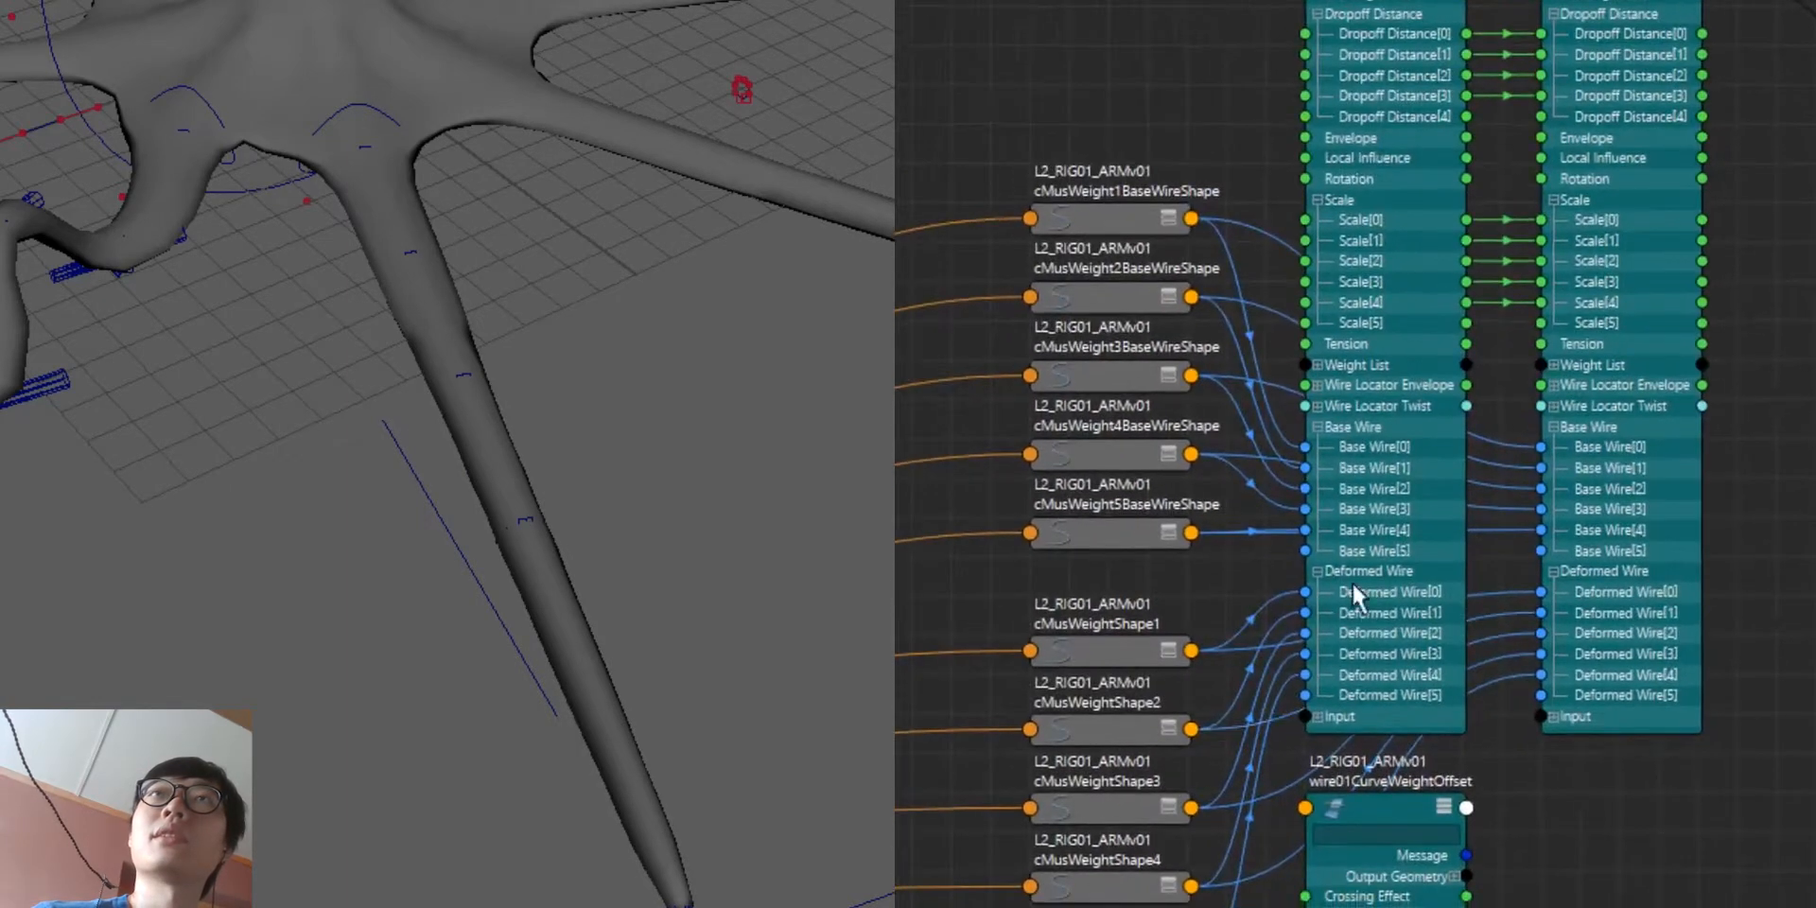
Step: Move the cMusWeight shapes up beside wire01CurveLocalScale and place the two cWeight shapes beside the lower rows of wire01CurveWeightOffset
key(space)
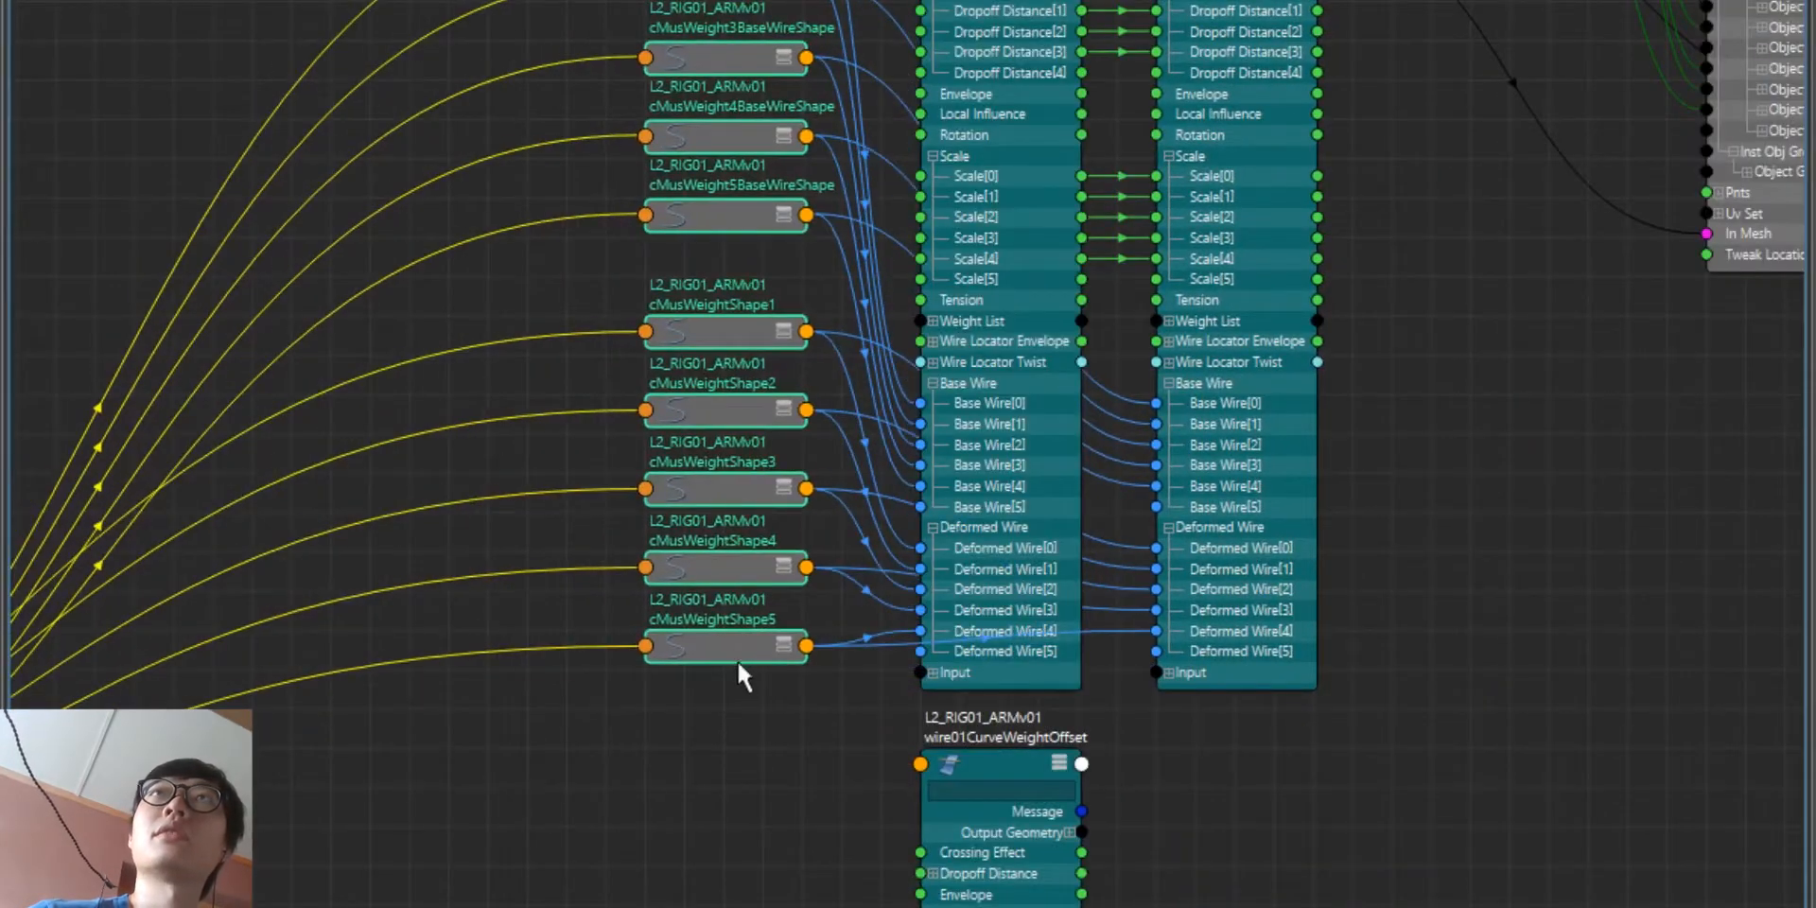
scroll(1354, 706, down, 2)
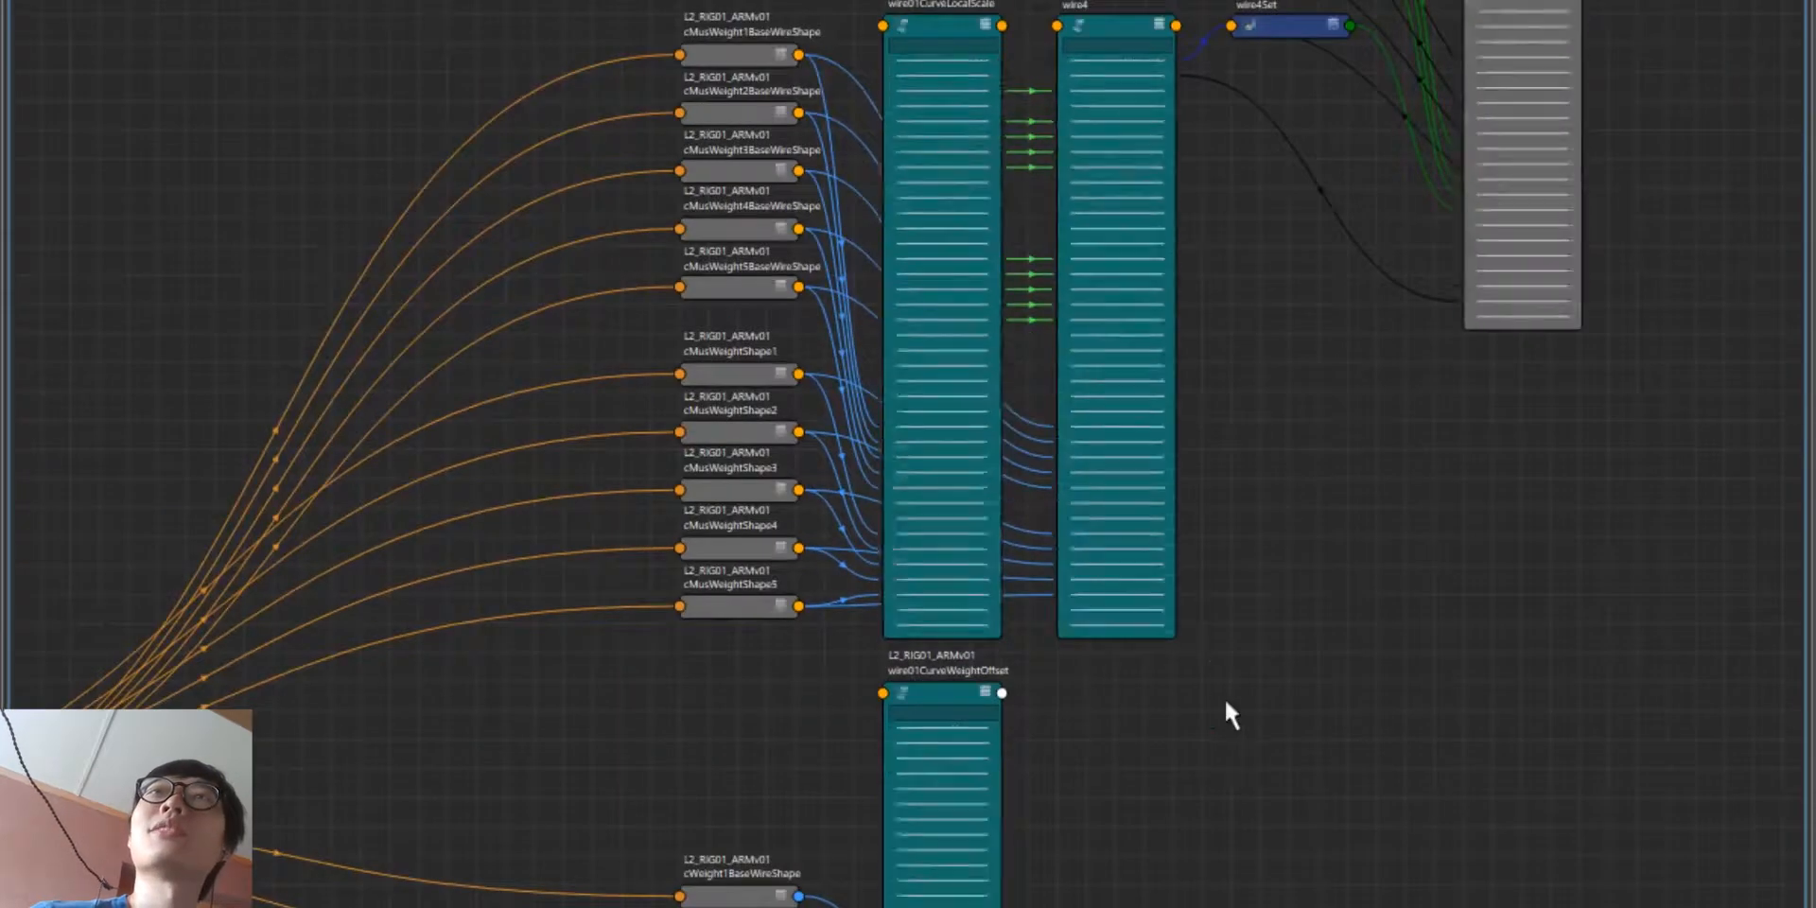
alt+middle_drag(1224, 696, 1222, 553)
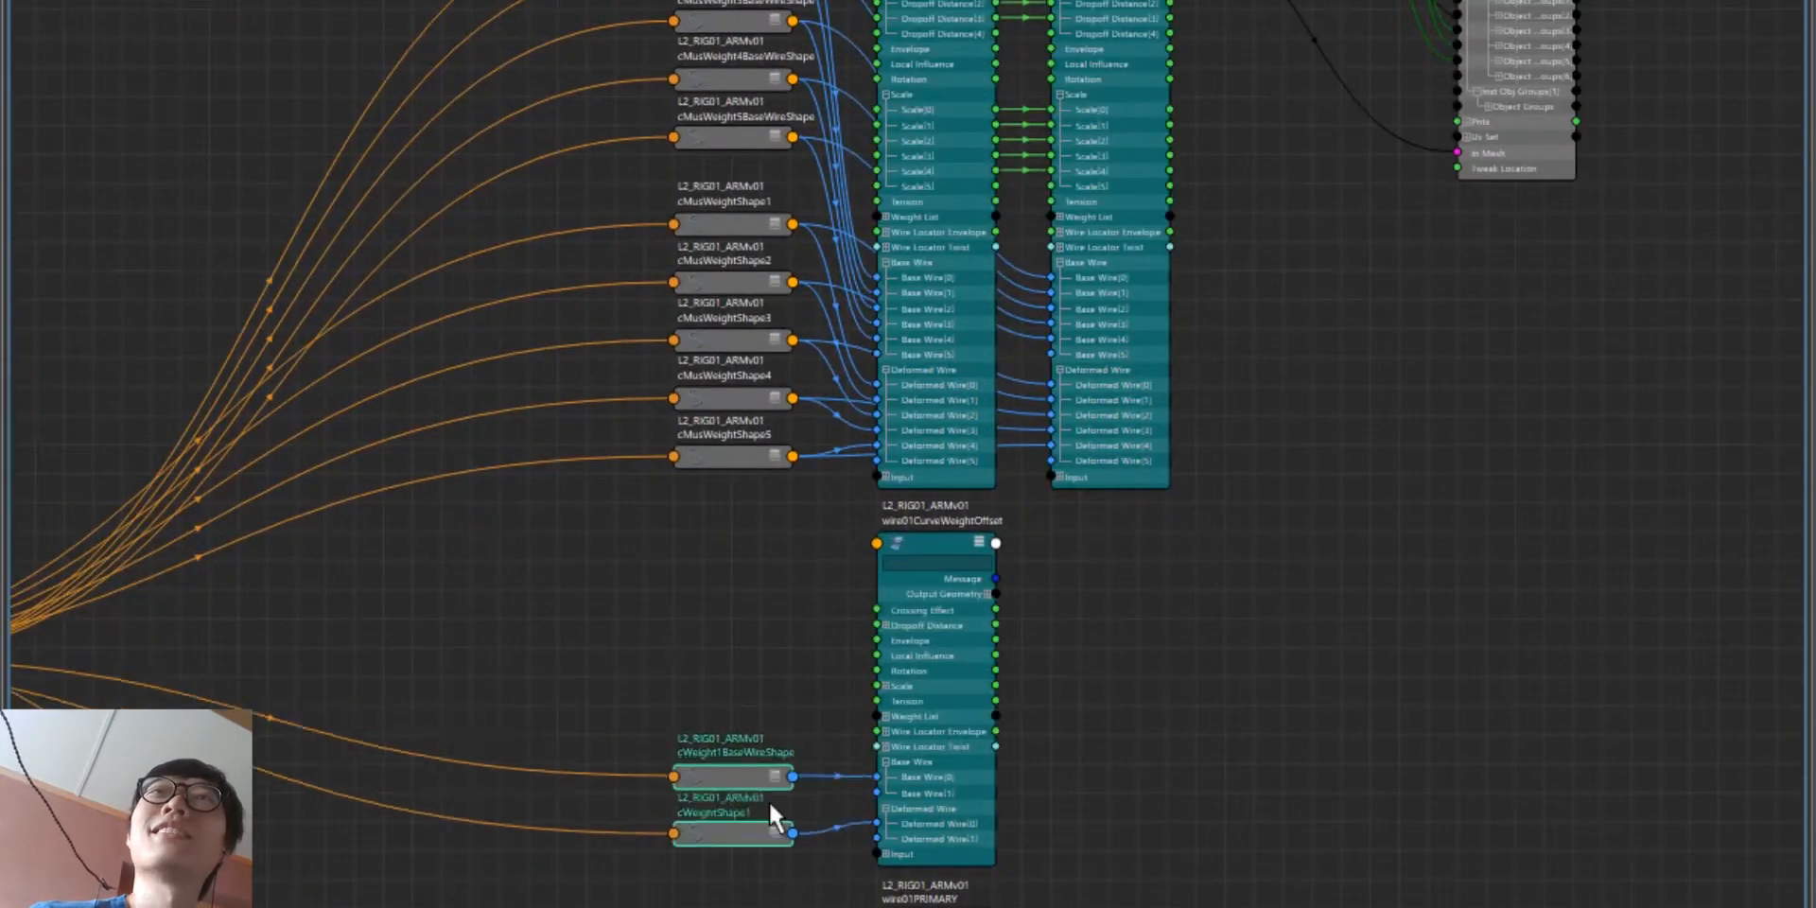
alt+middle_drag(764, 779, 1091, 806)
Step: Delete curve1BaseWire and create another wire deformer on the octopus mesh with the straight curve1 beside the L2 arm
key(space)
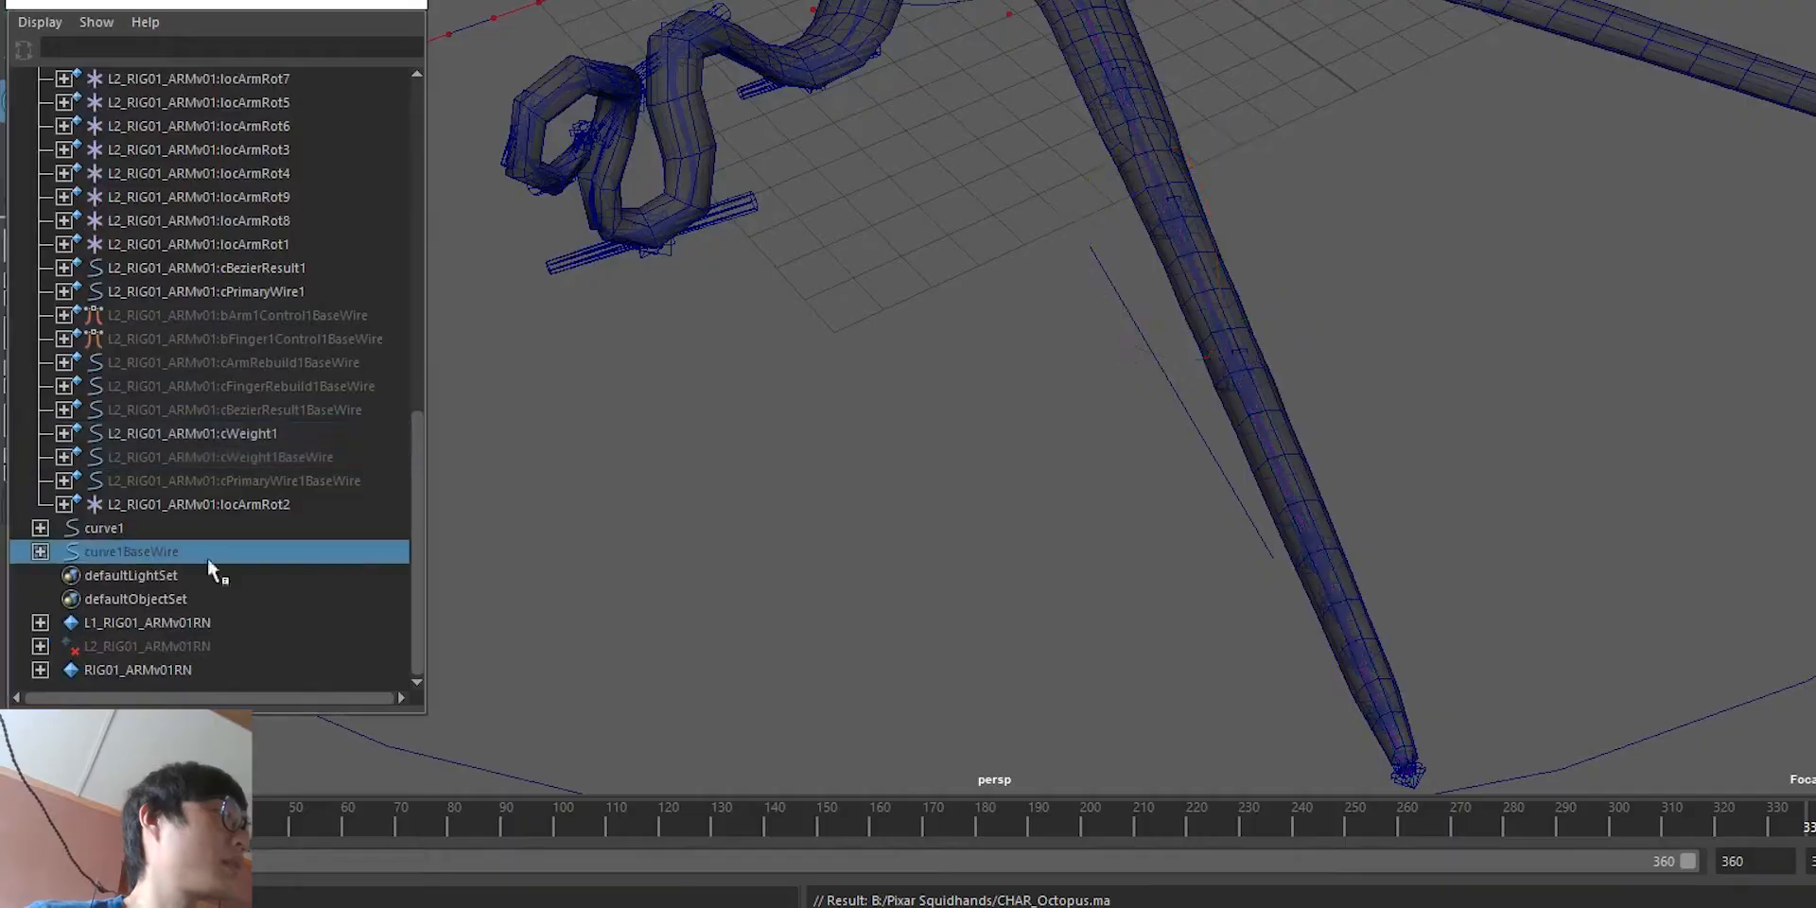
key(Delete)
scroll(1115, 292, up, 5)
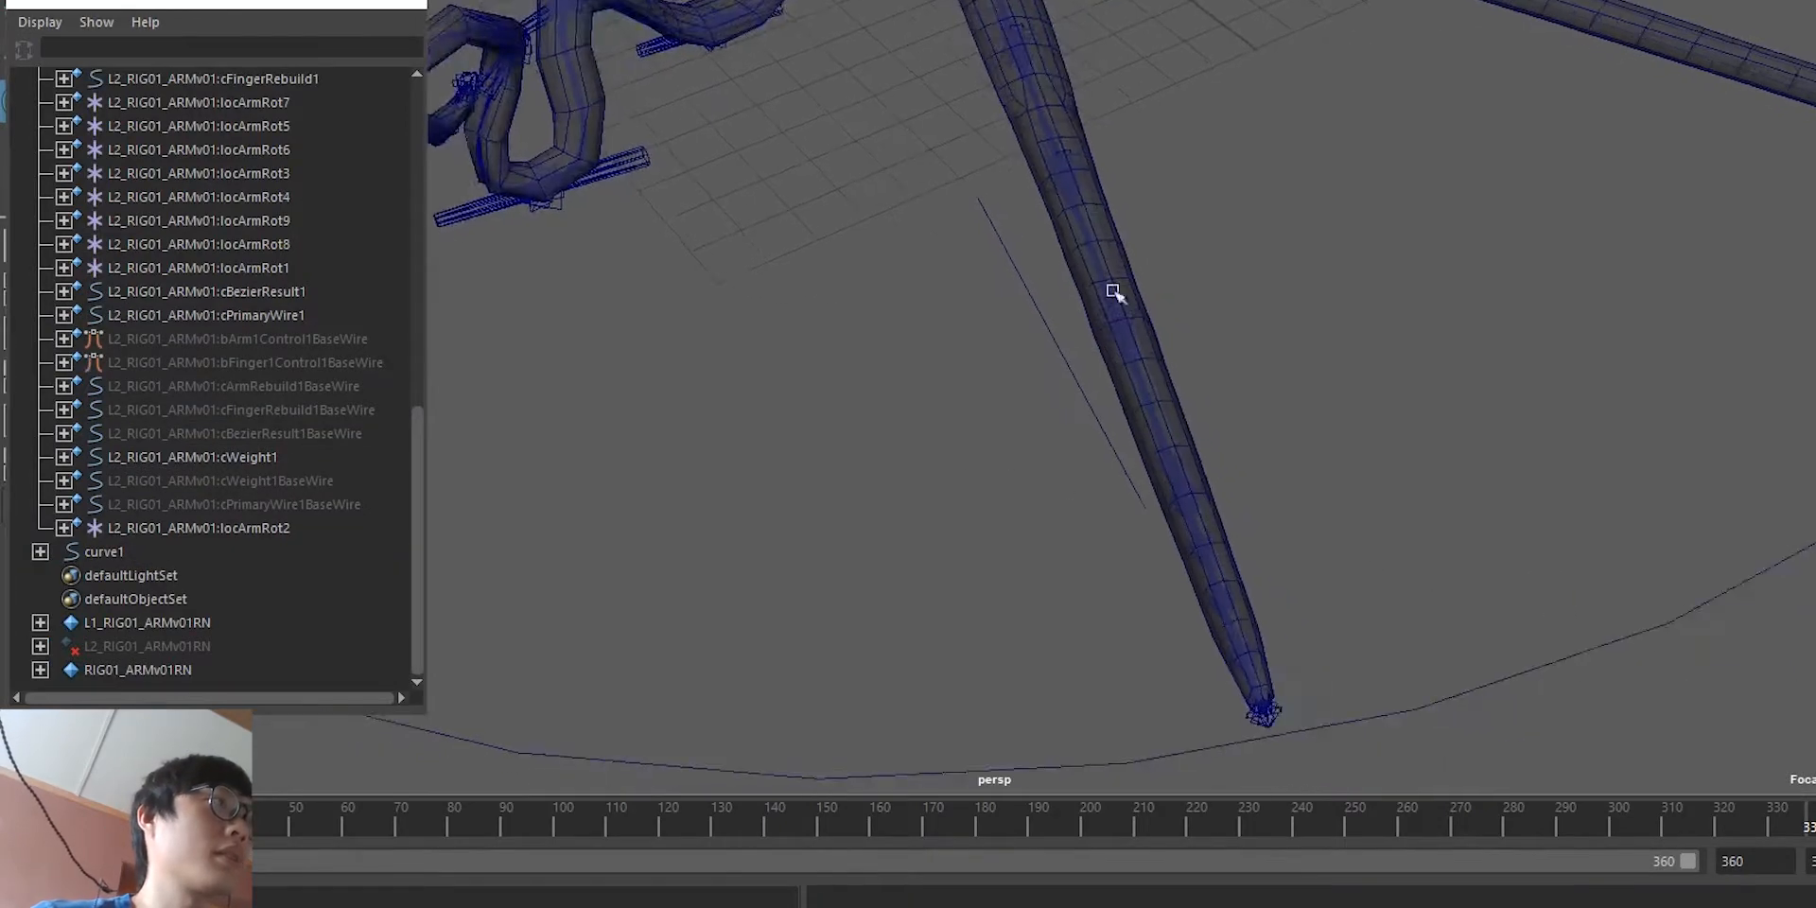
click(1173, 257)
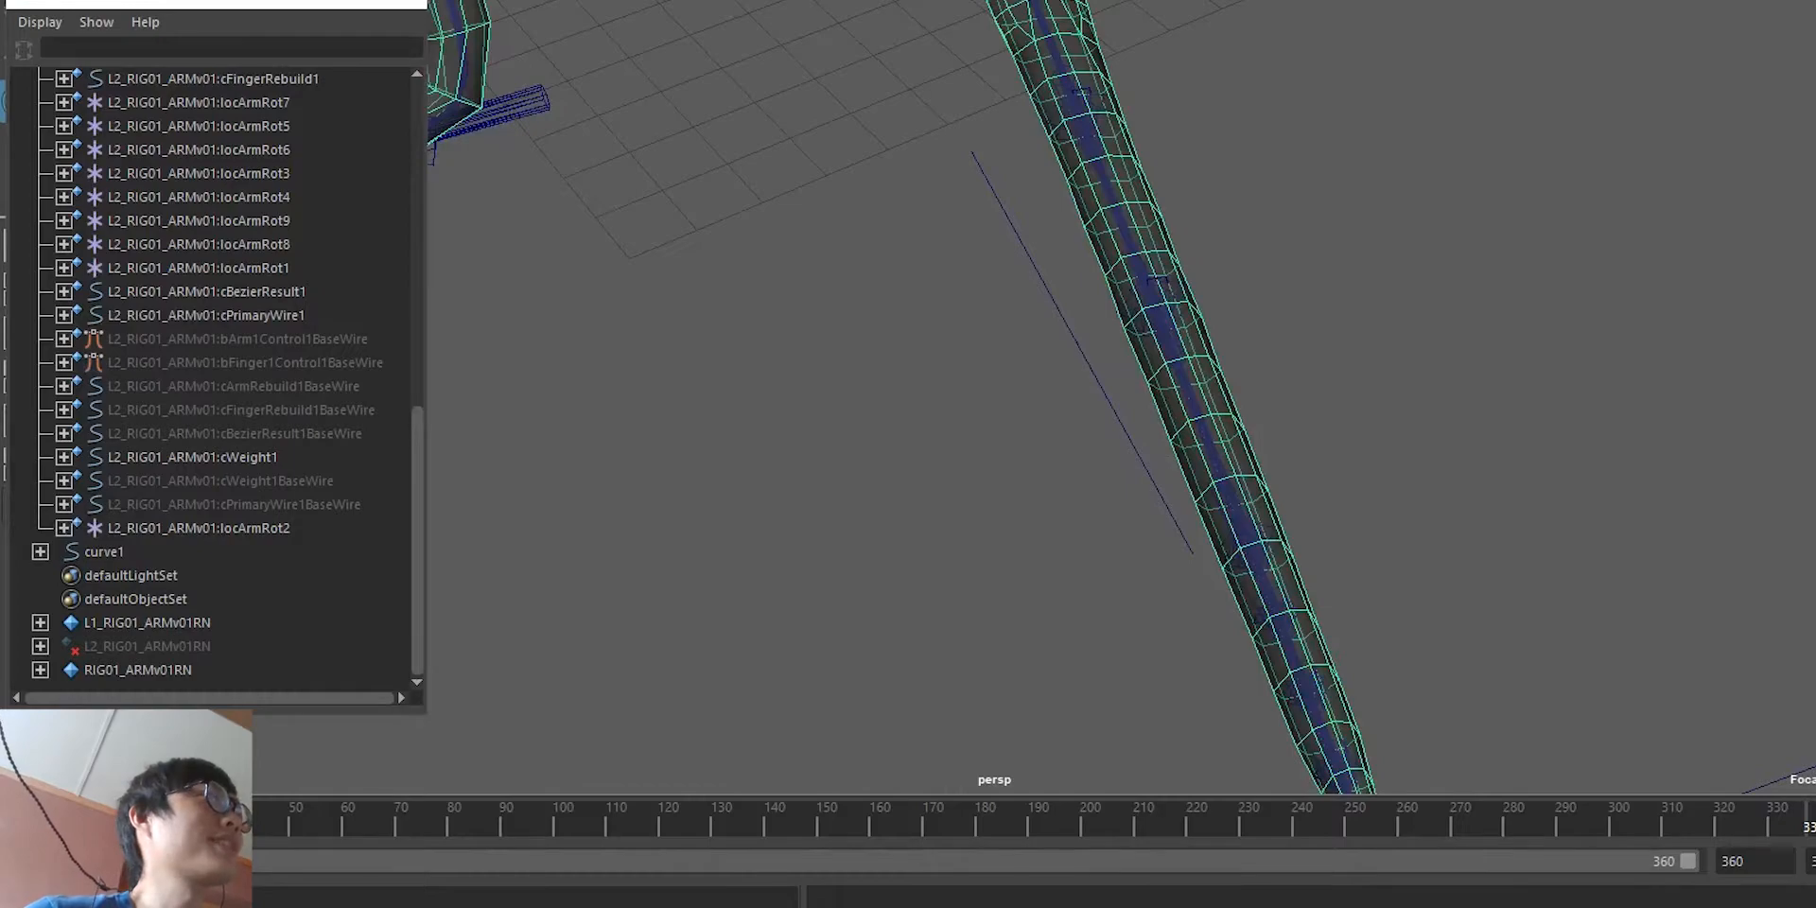
click(1048, 288)
key(space)
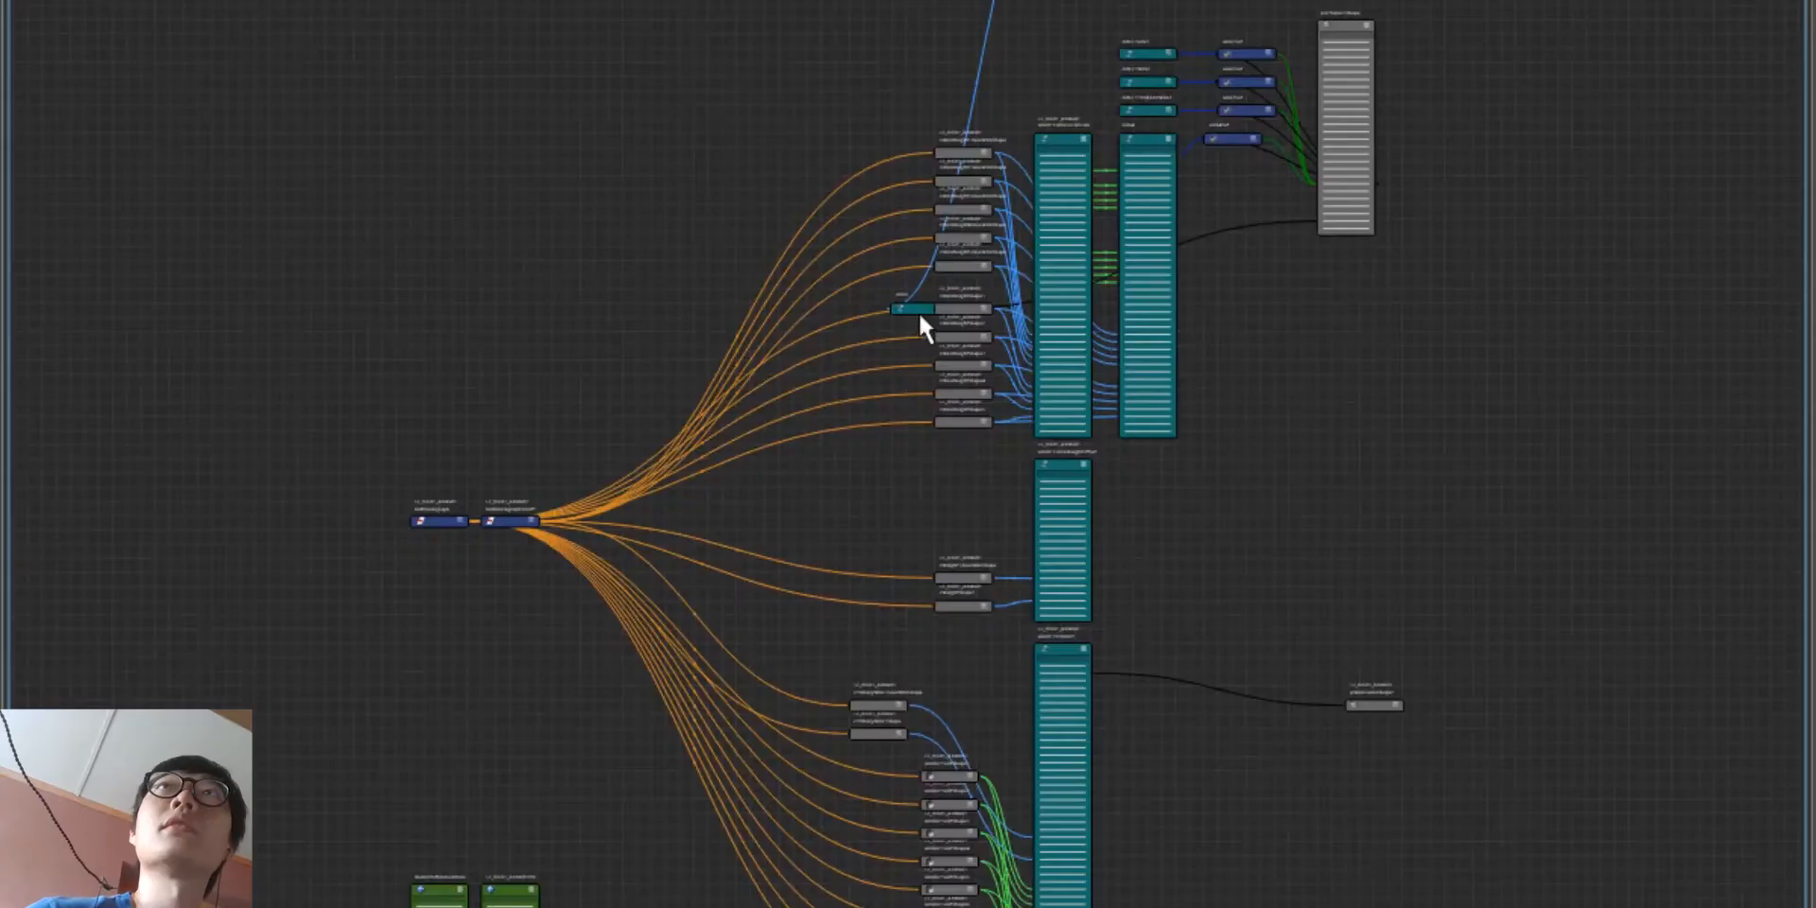
Step: Place the wire5 node with all attributes shown beside wire01CurveWeightOffset, and connect Dropoff Distance[0] from wire01CurveWeightOffset to wire5
drag(917, 310, 1241, 204)
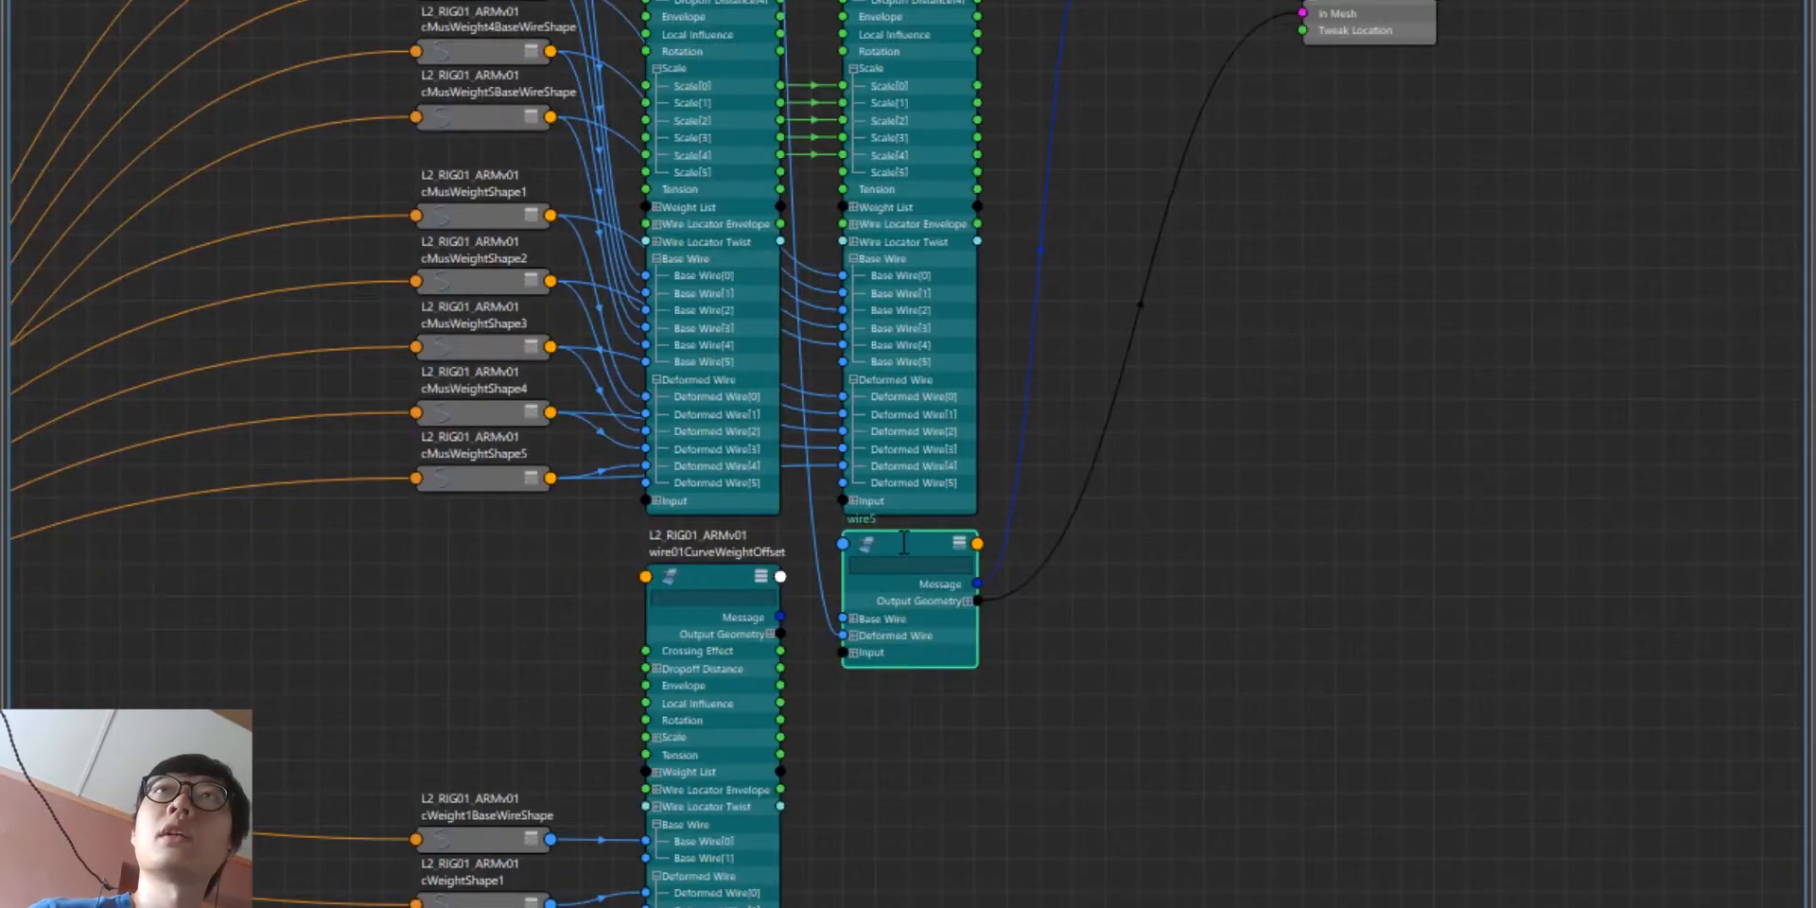
drag(912, 549, 911, 581)
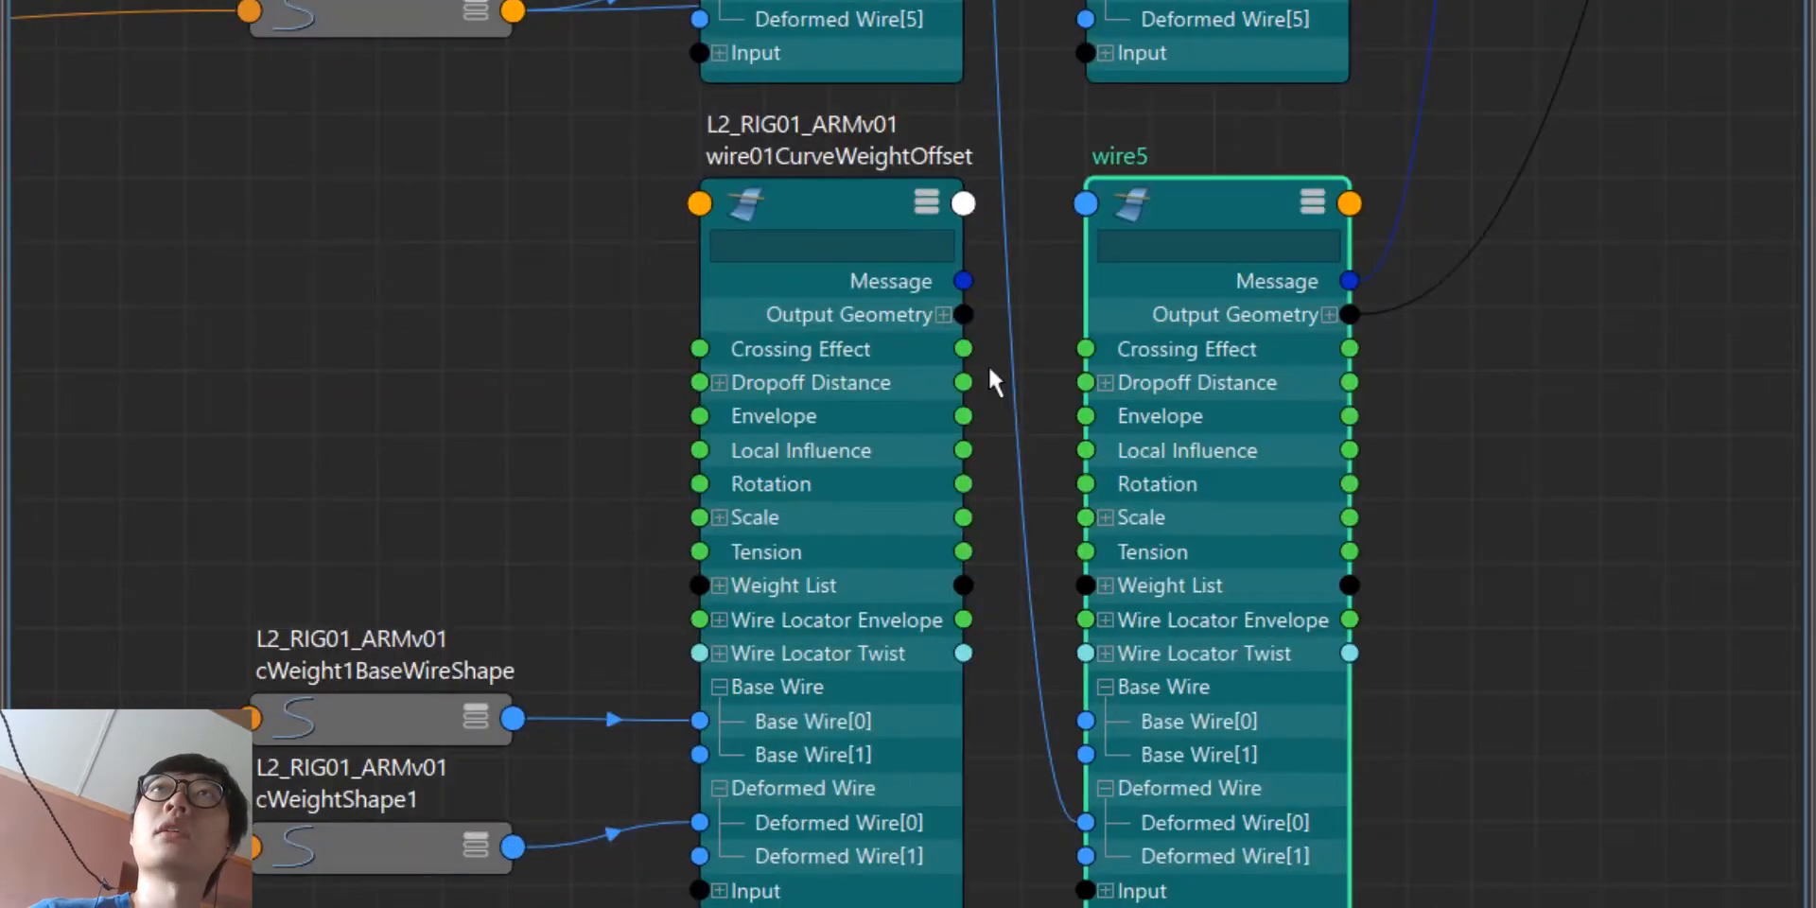
click(959, 382)
click(1105, 382)
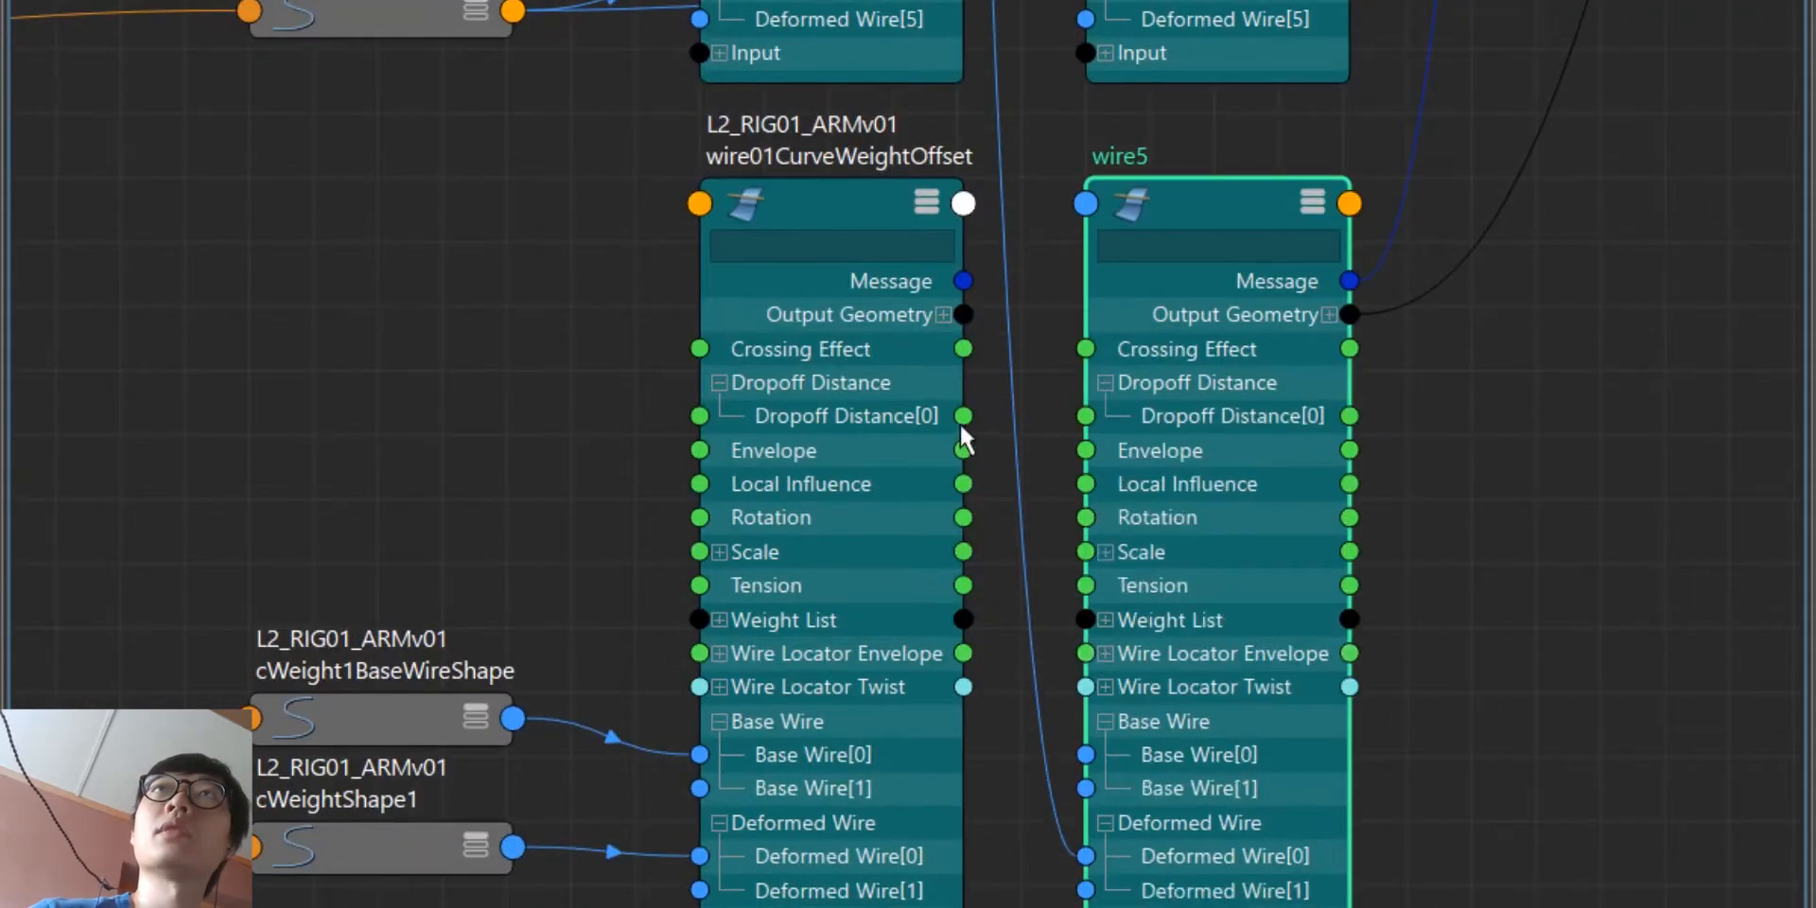
drag(963, 417, 1086, 416)
alt+middle_drag(1056, 542, 977, 482)
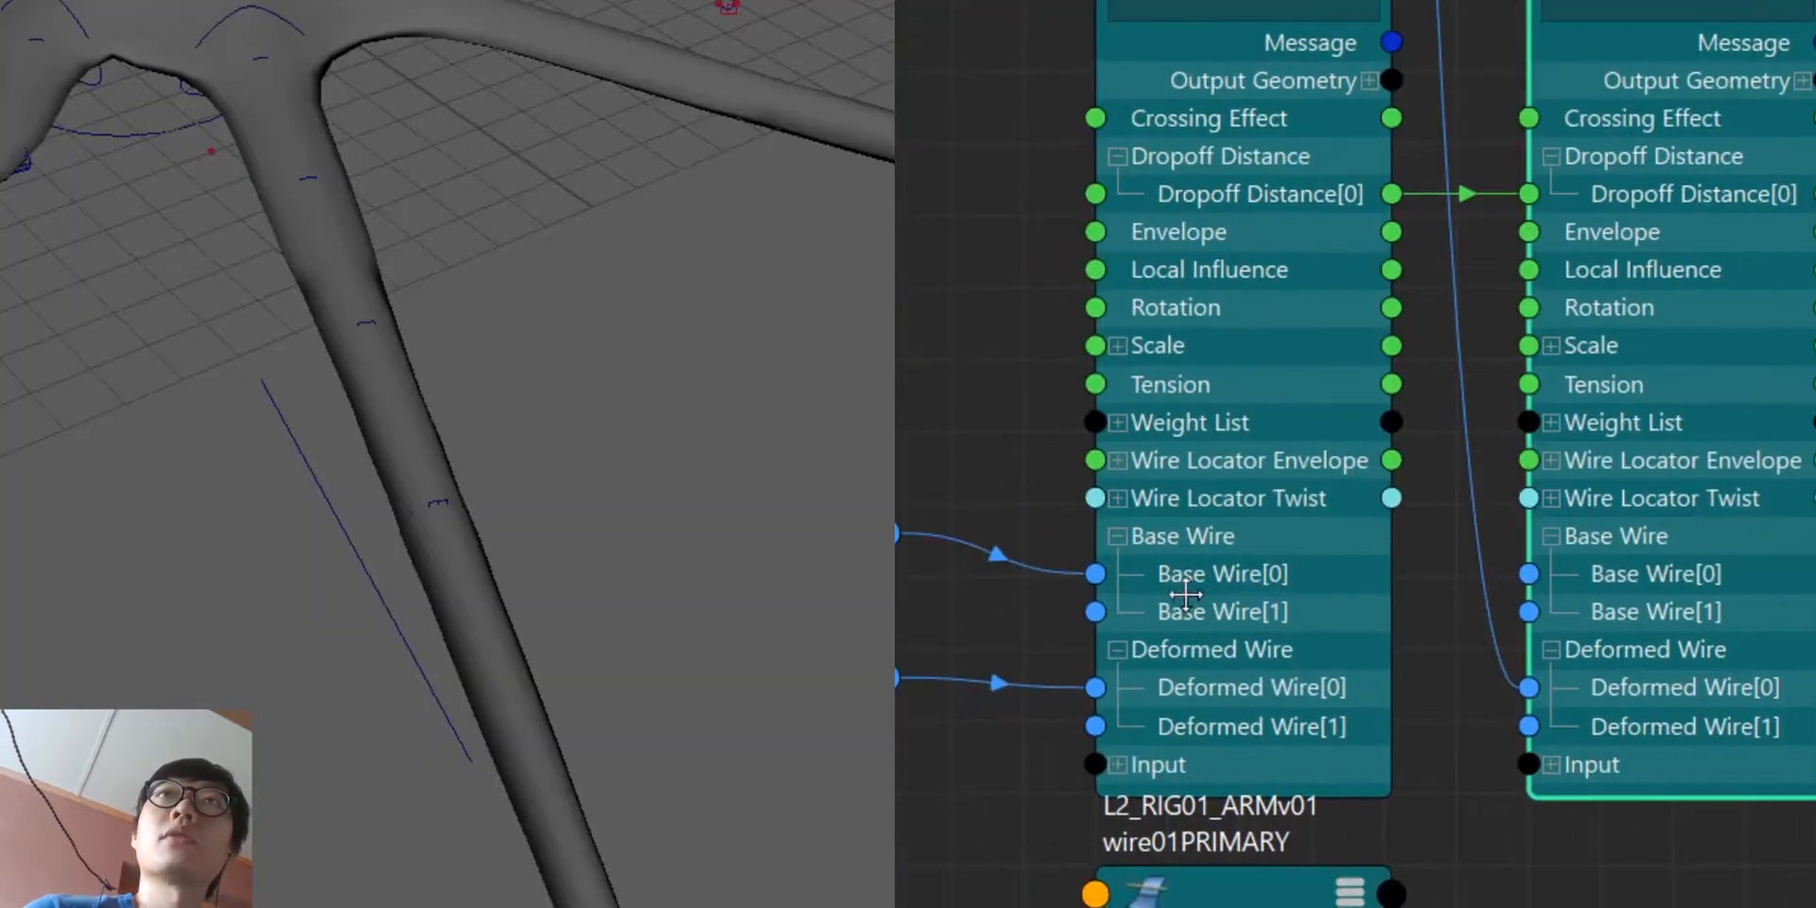
Step: Connect cWeight1BaseWireShape to Base Wire[0] and cWeightShape1 to Deformed Wire[0] of wire5
drag(1528, 573, 913, 531)
click(1139, 641)
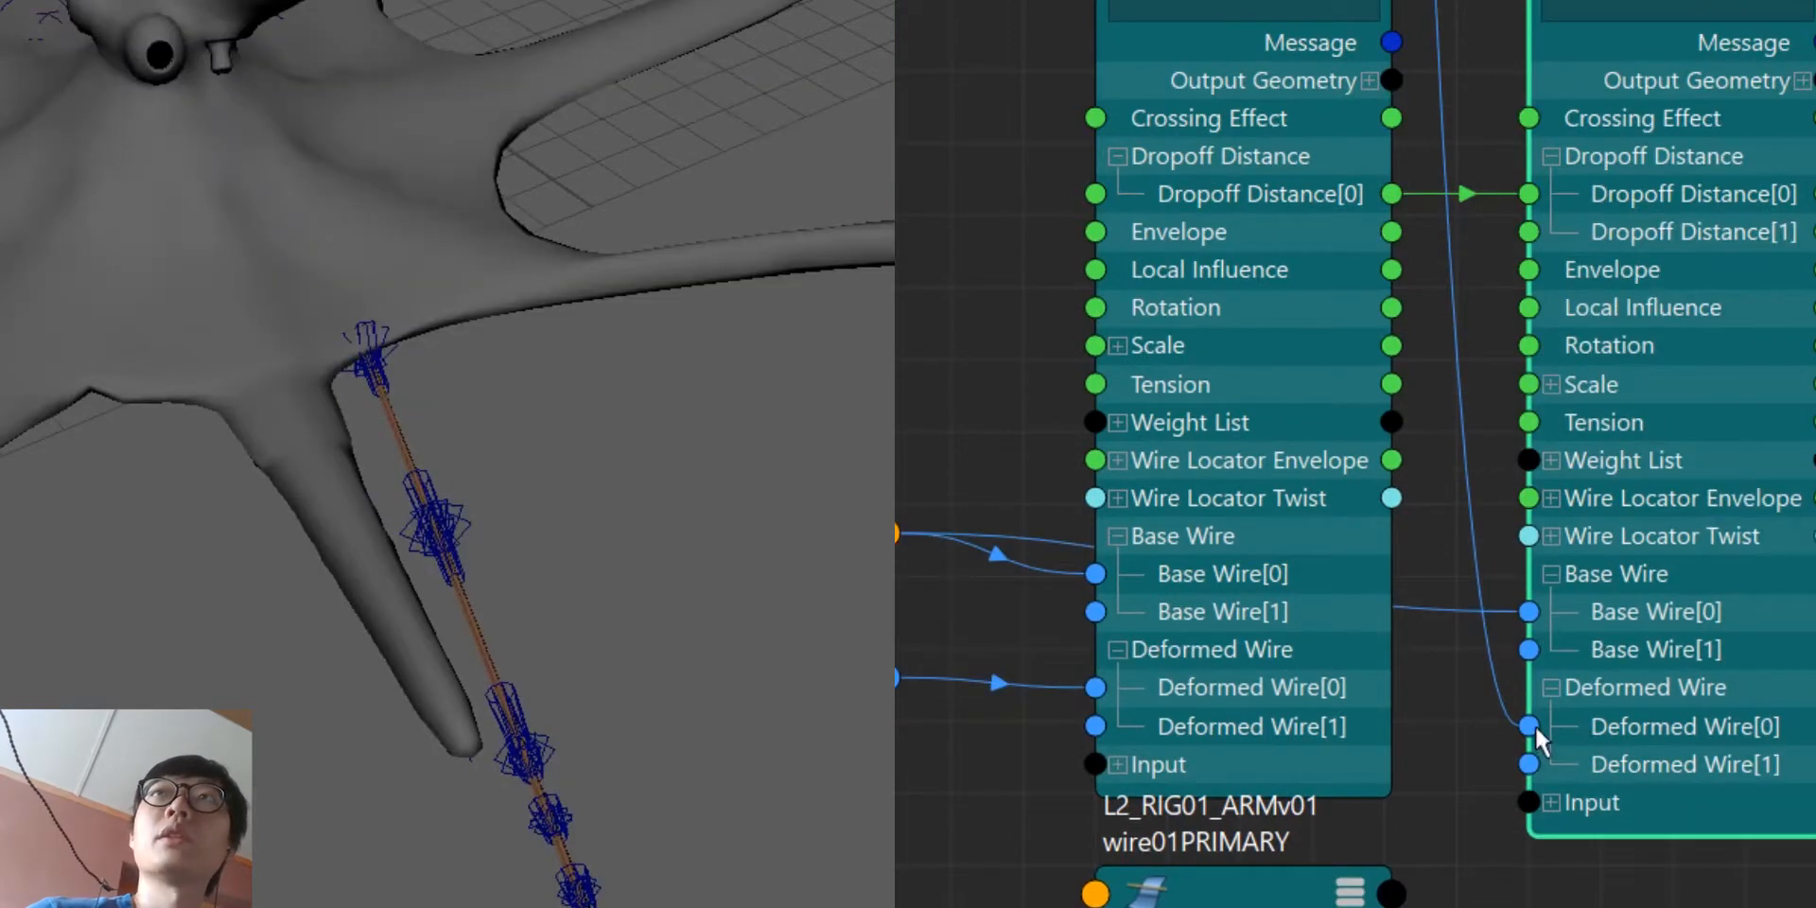
drag(1528, 726, 897, 678)
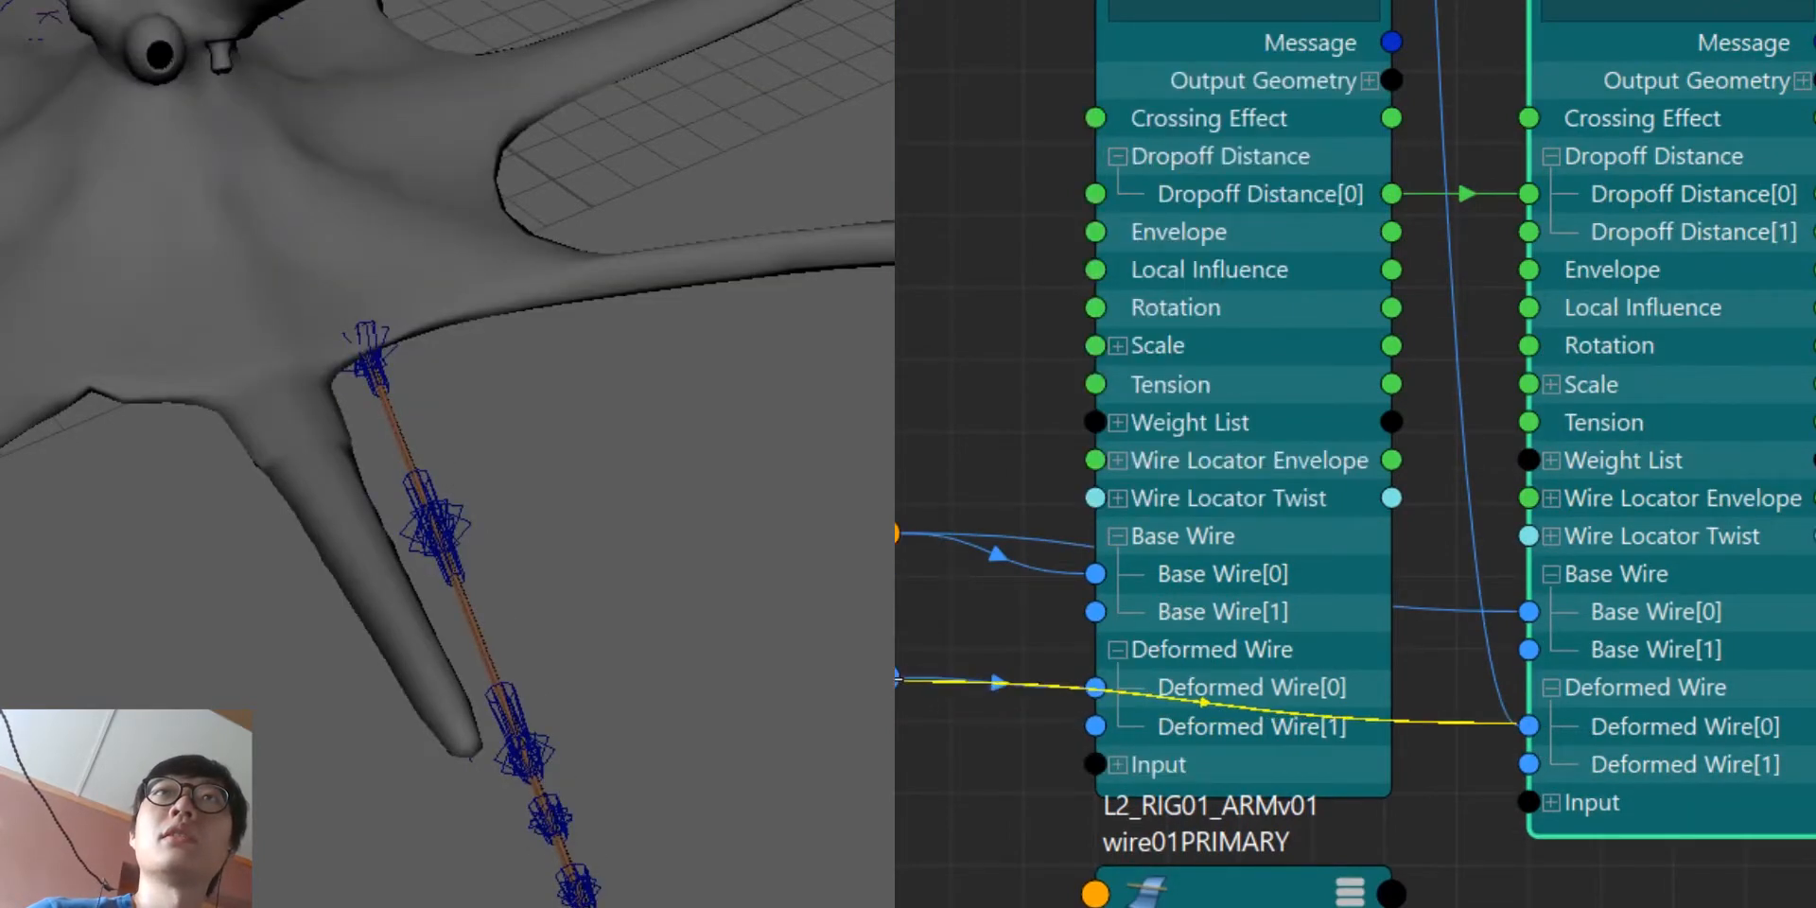
click(1124, 786)
alt+middle_drag(1535, 899, 1536, 889)
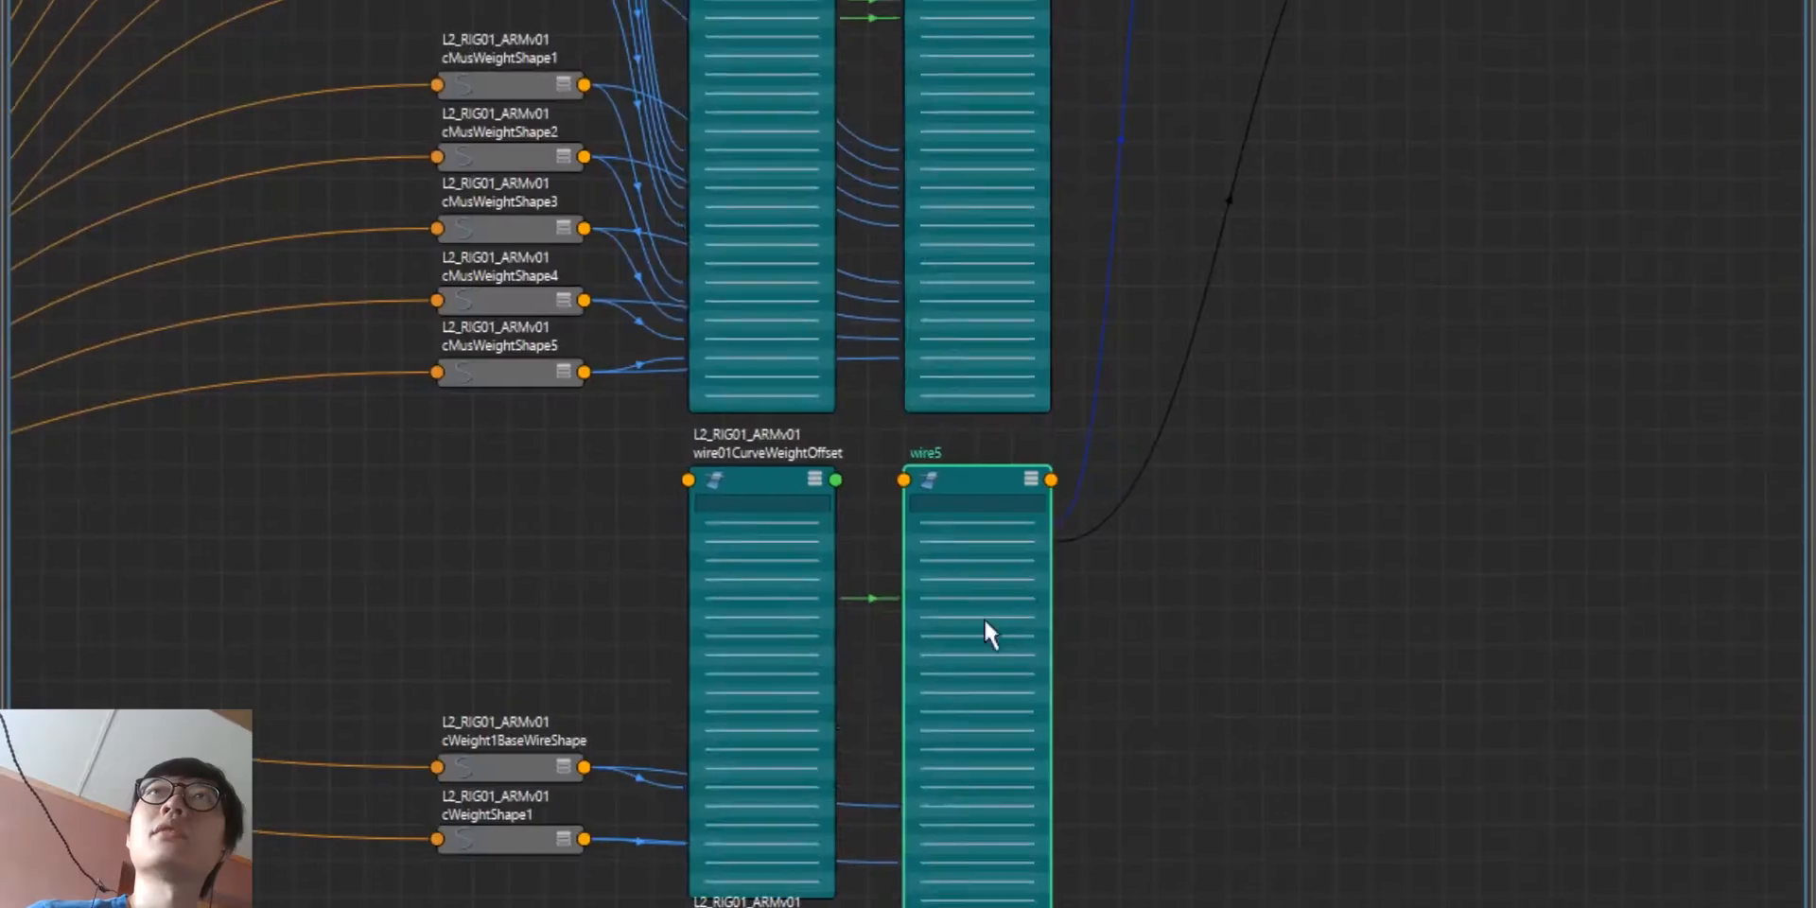
Step: Place the wire6 node beneath wire5 beside wire01PRIMARY, and move wire6Set out from behind wire01CurveLocalScale
scroll(983, 617, down, 1)
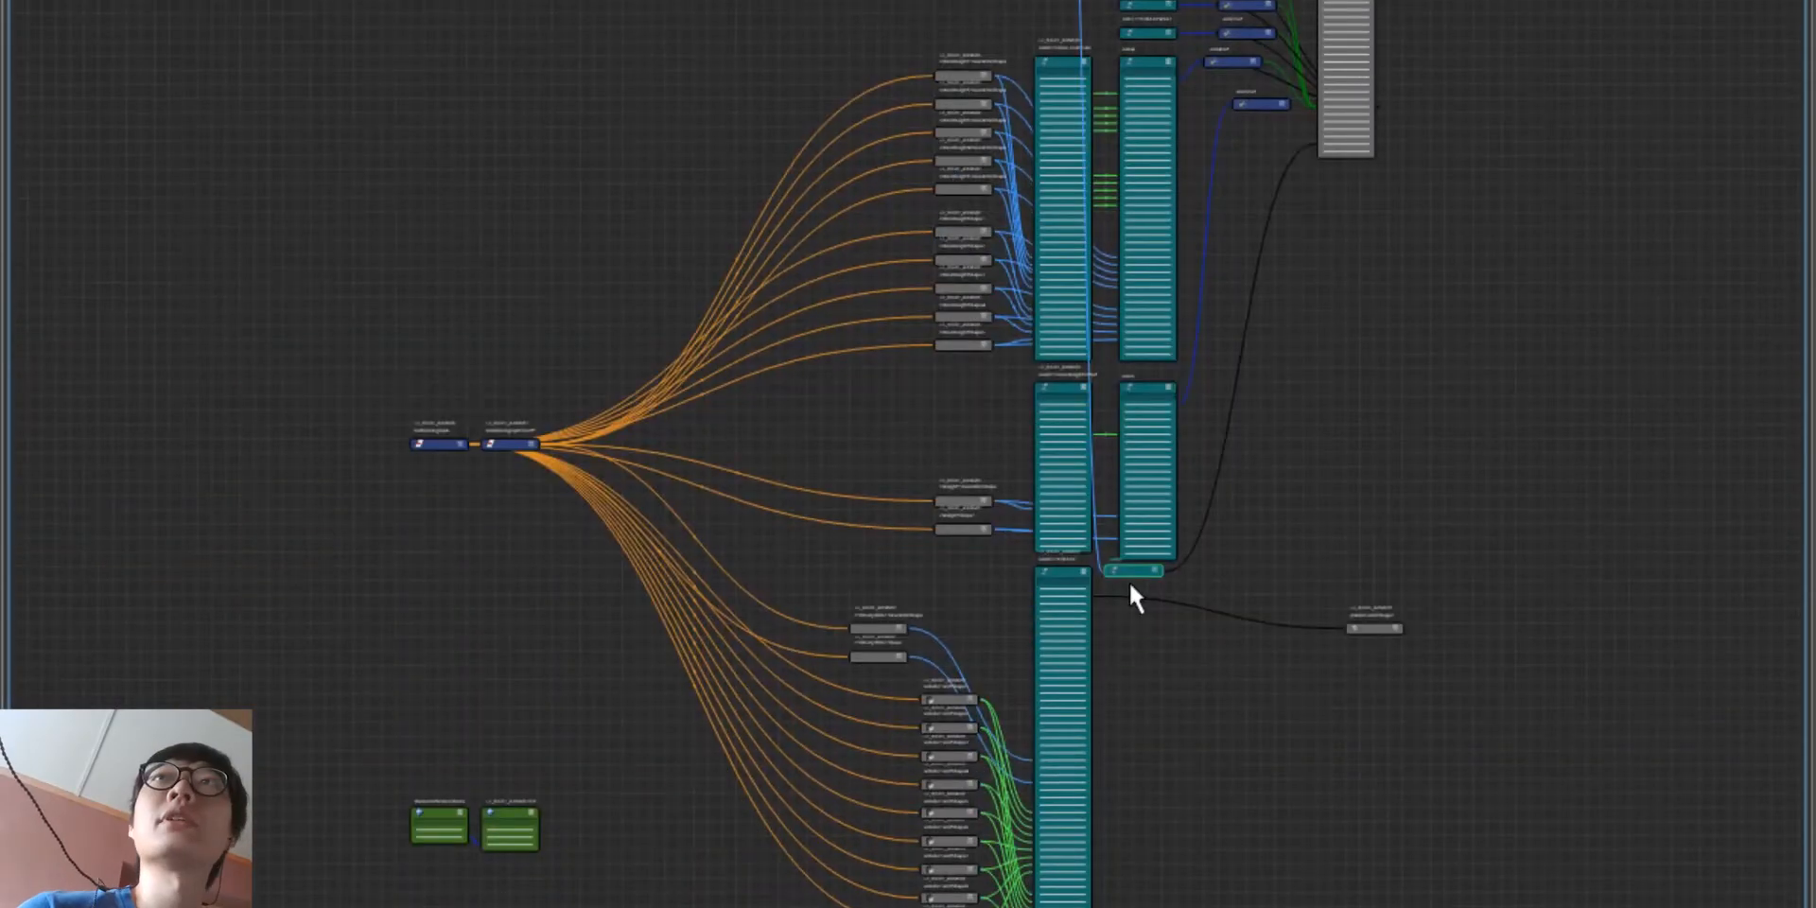
drag(1130, 582, 1144, 598)
alt+middle_drag(1144, 597, 1145, 676)
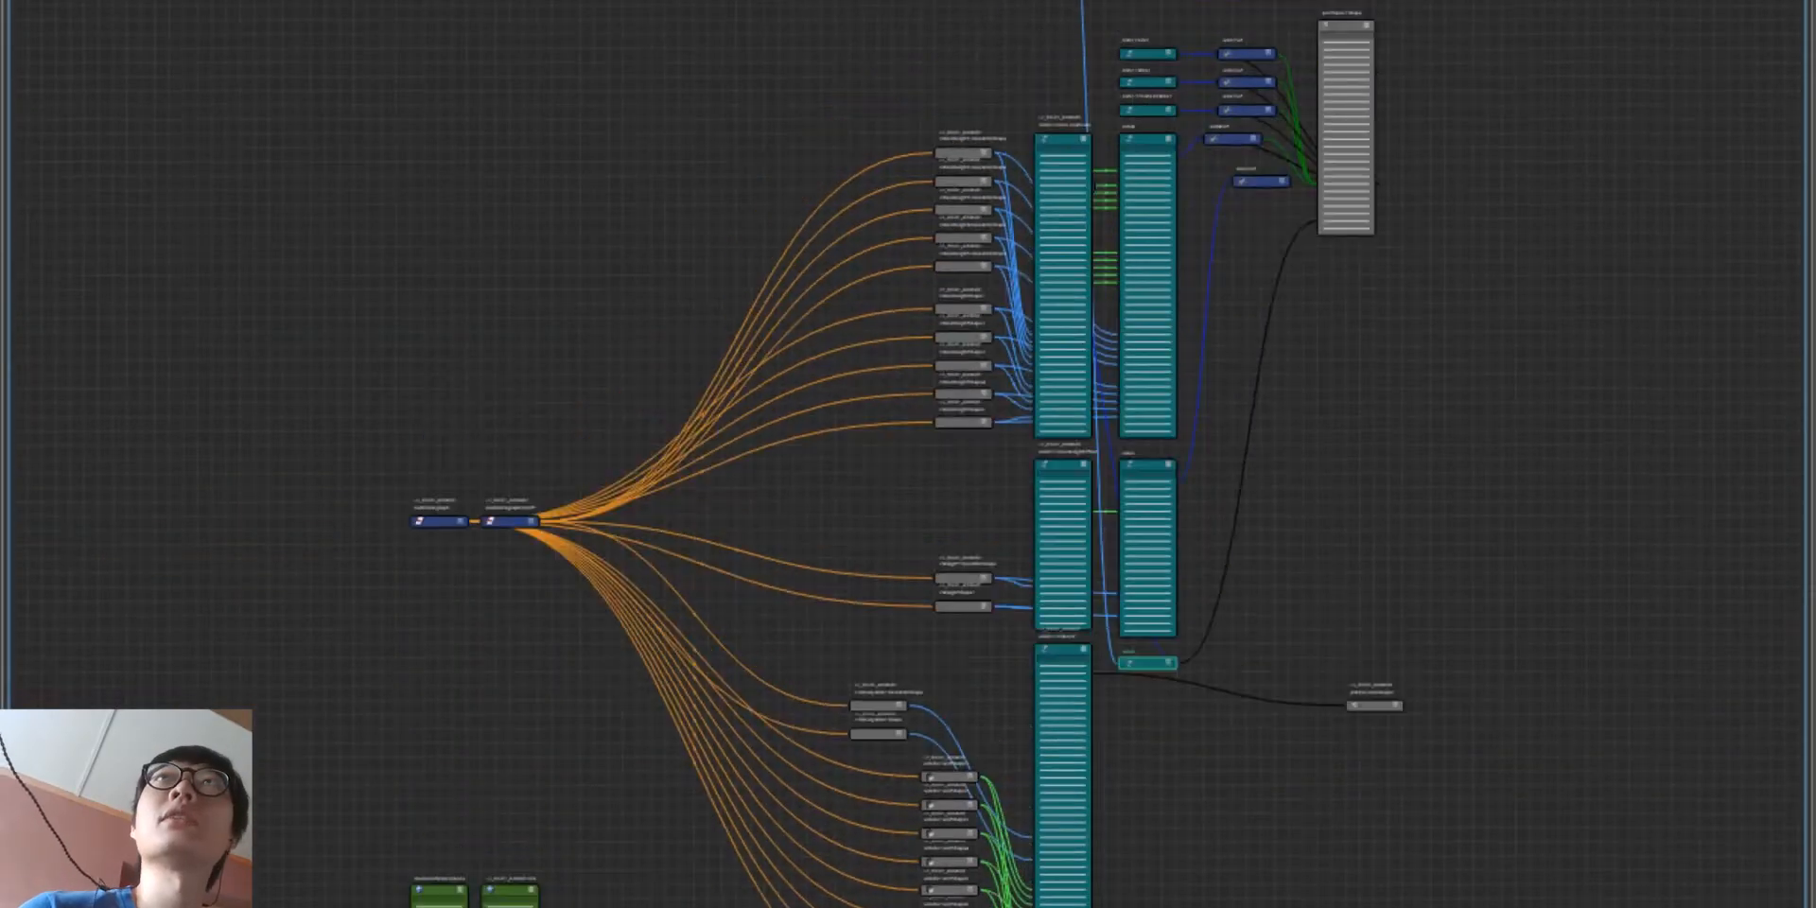
scroll(987, 340, up, 10)
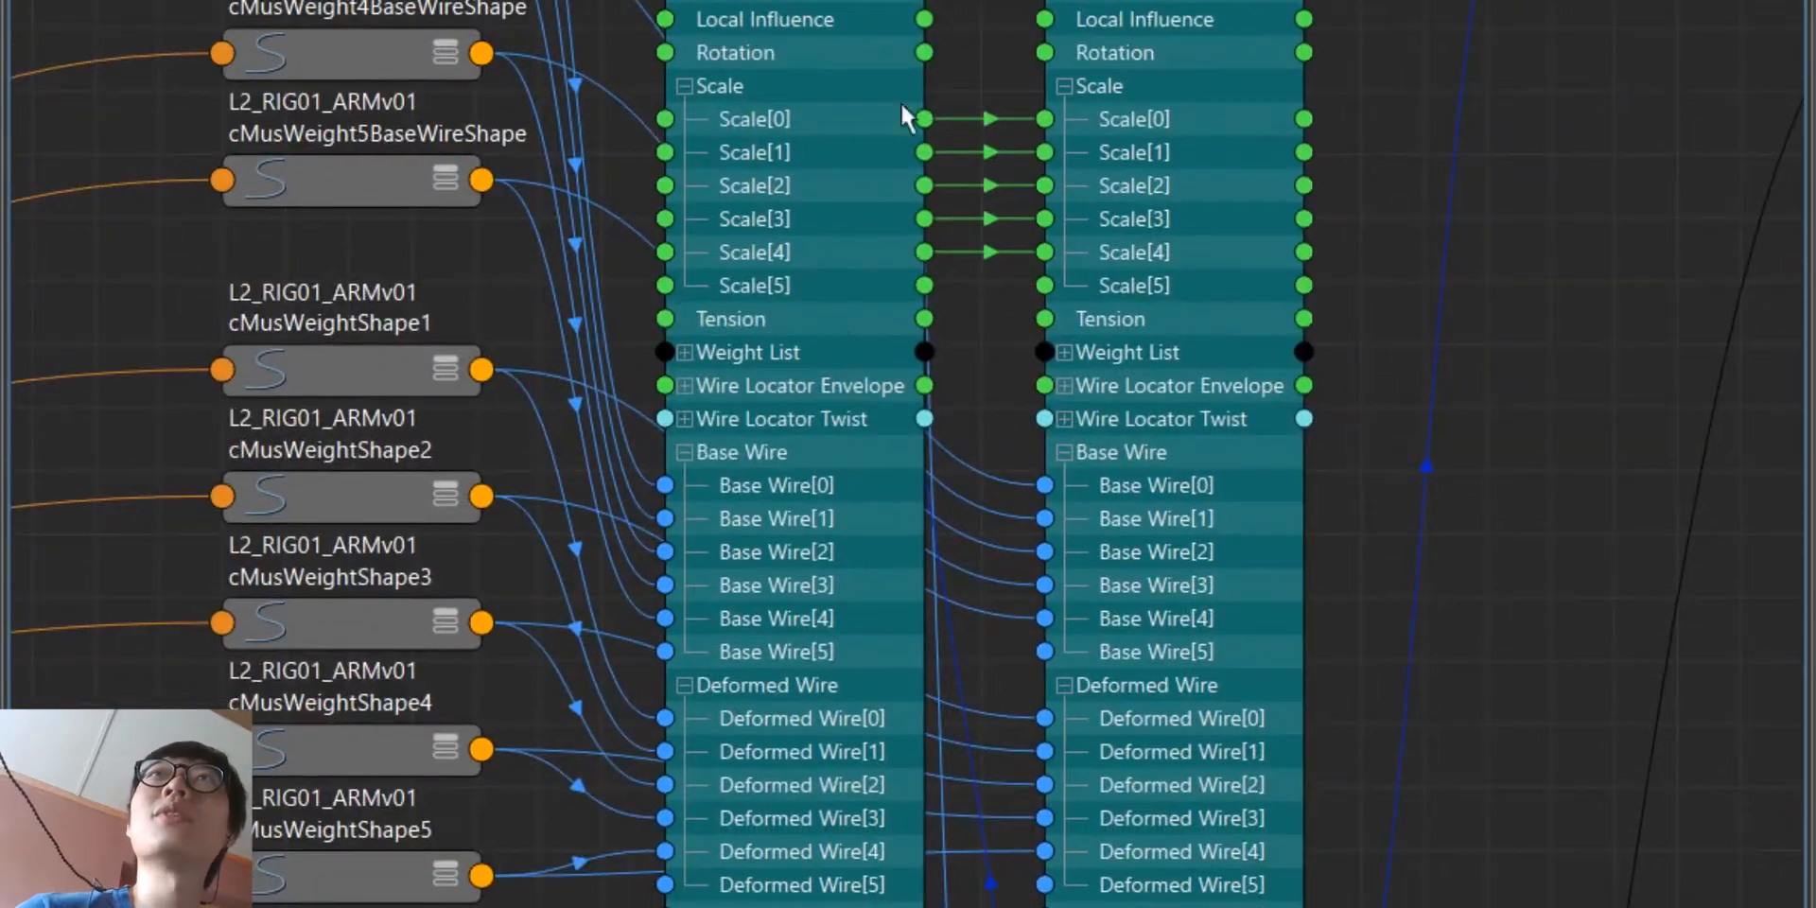
alt+middle_drag(999, 194, 1097, 485)
scroll(1097, 488, down, 2)
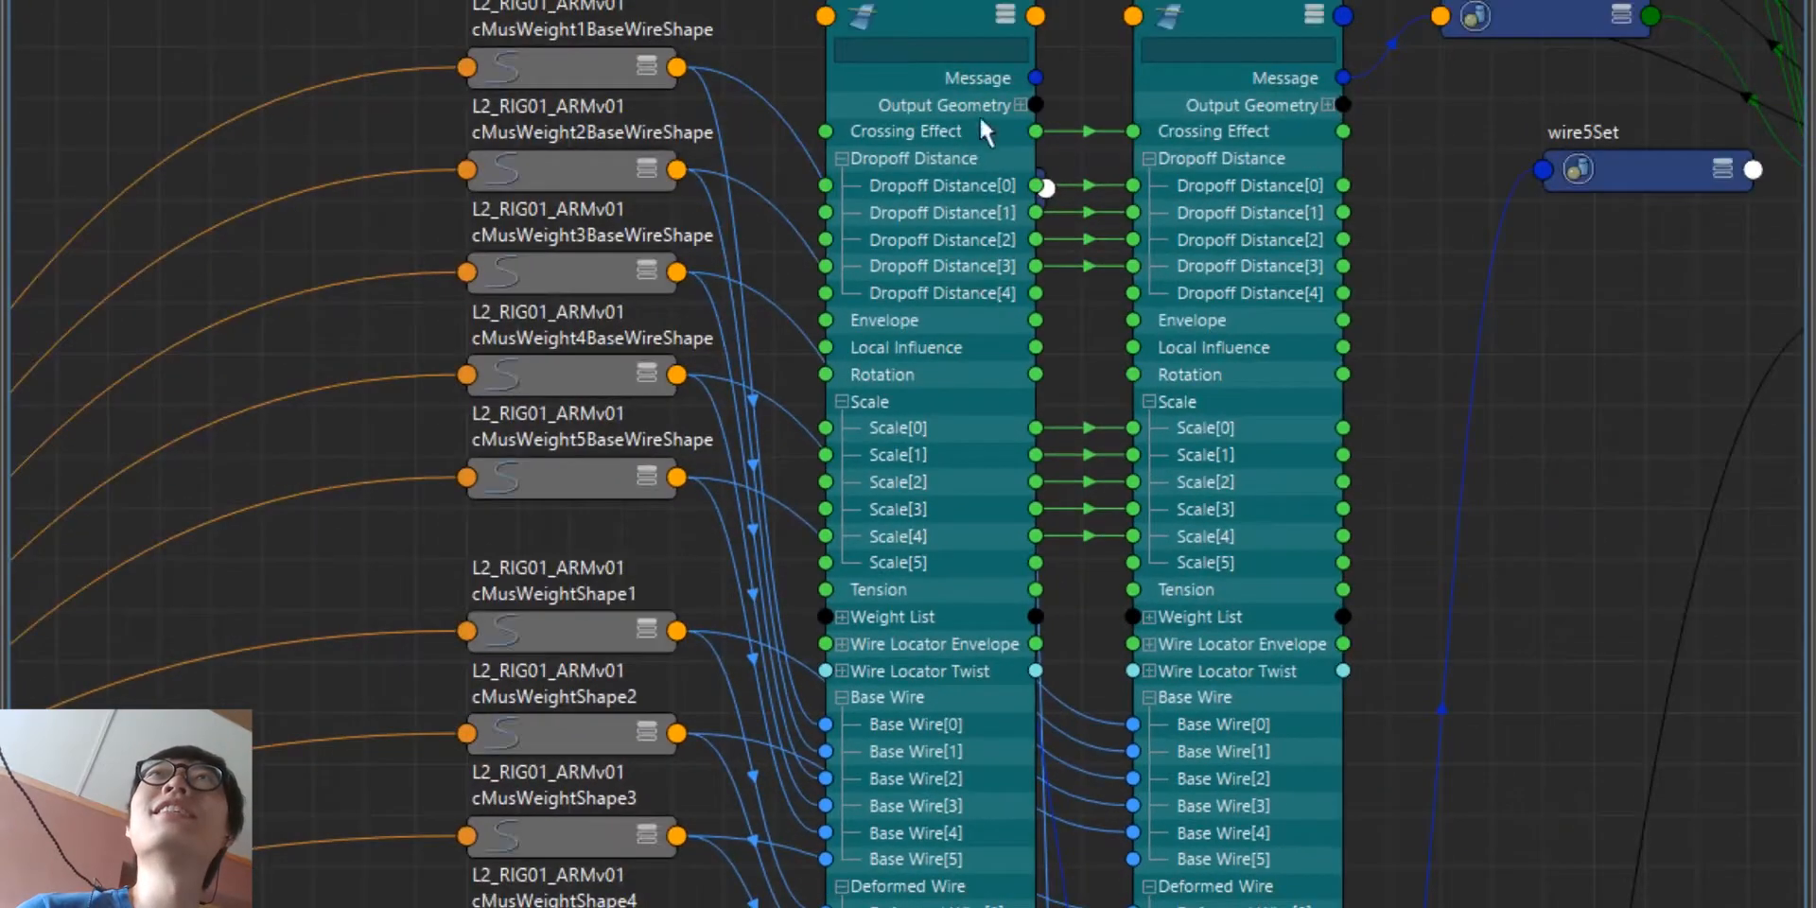
drag(923, 16, 717, 0)
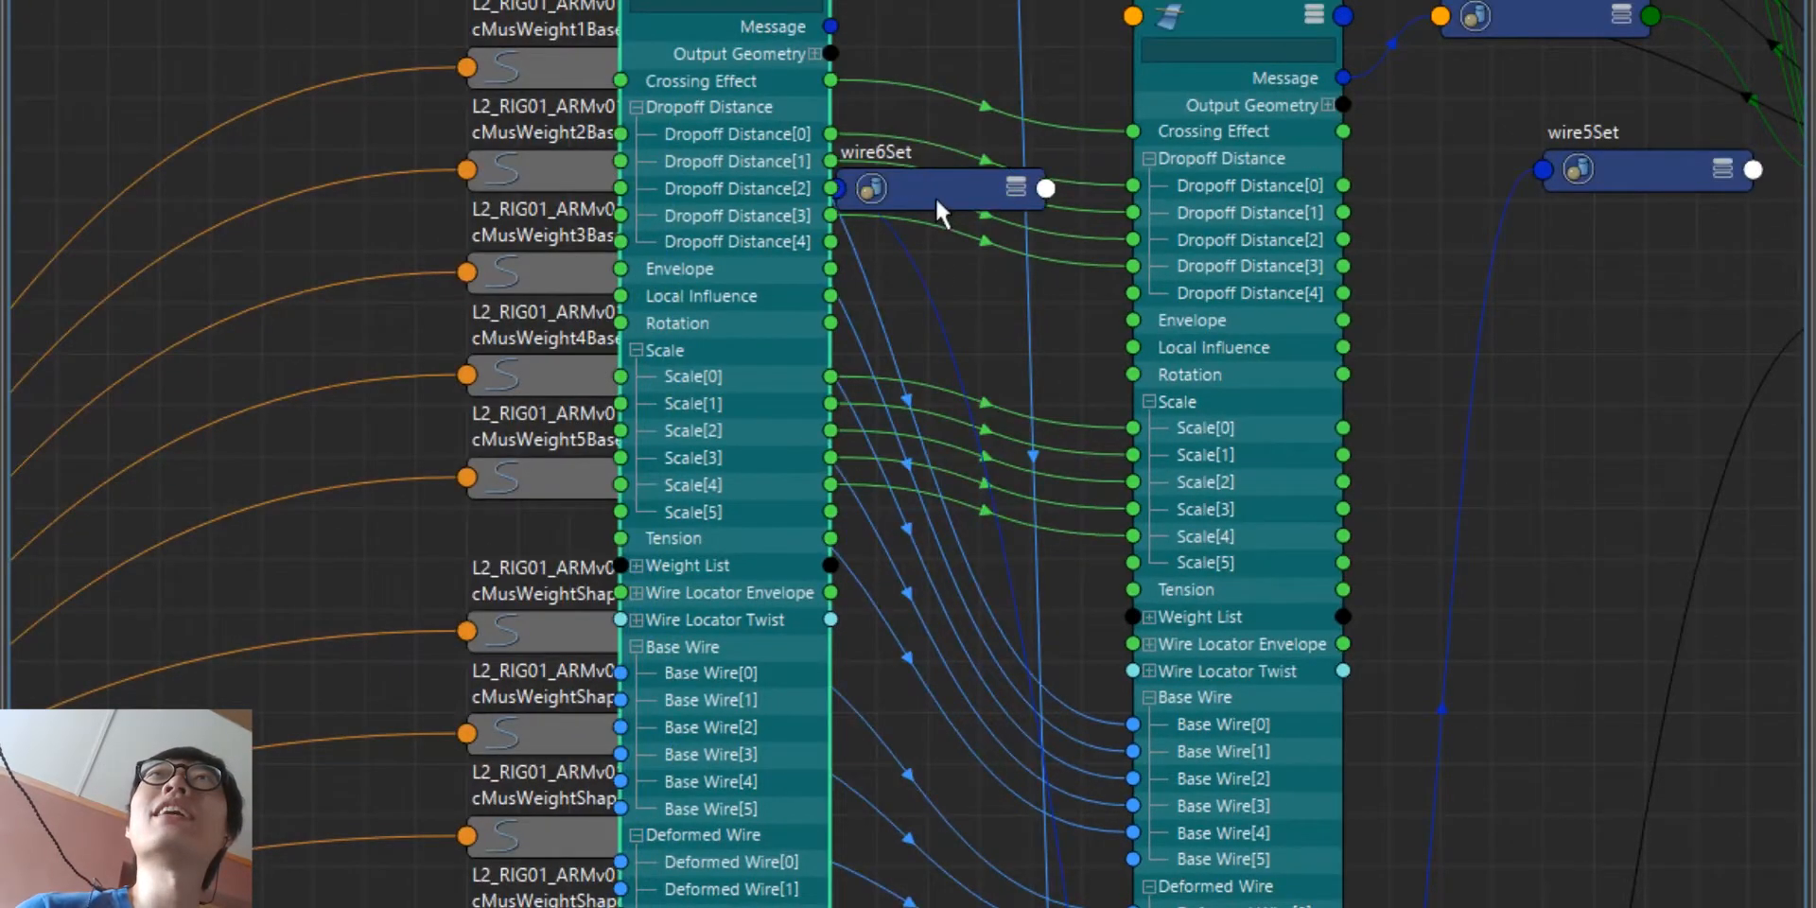
drag(937, 198, 1645, 748)
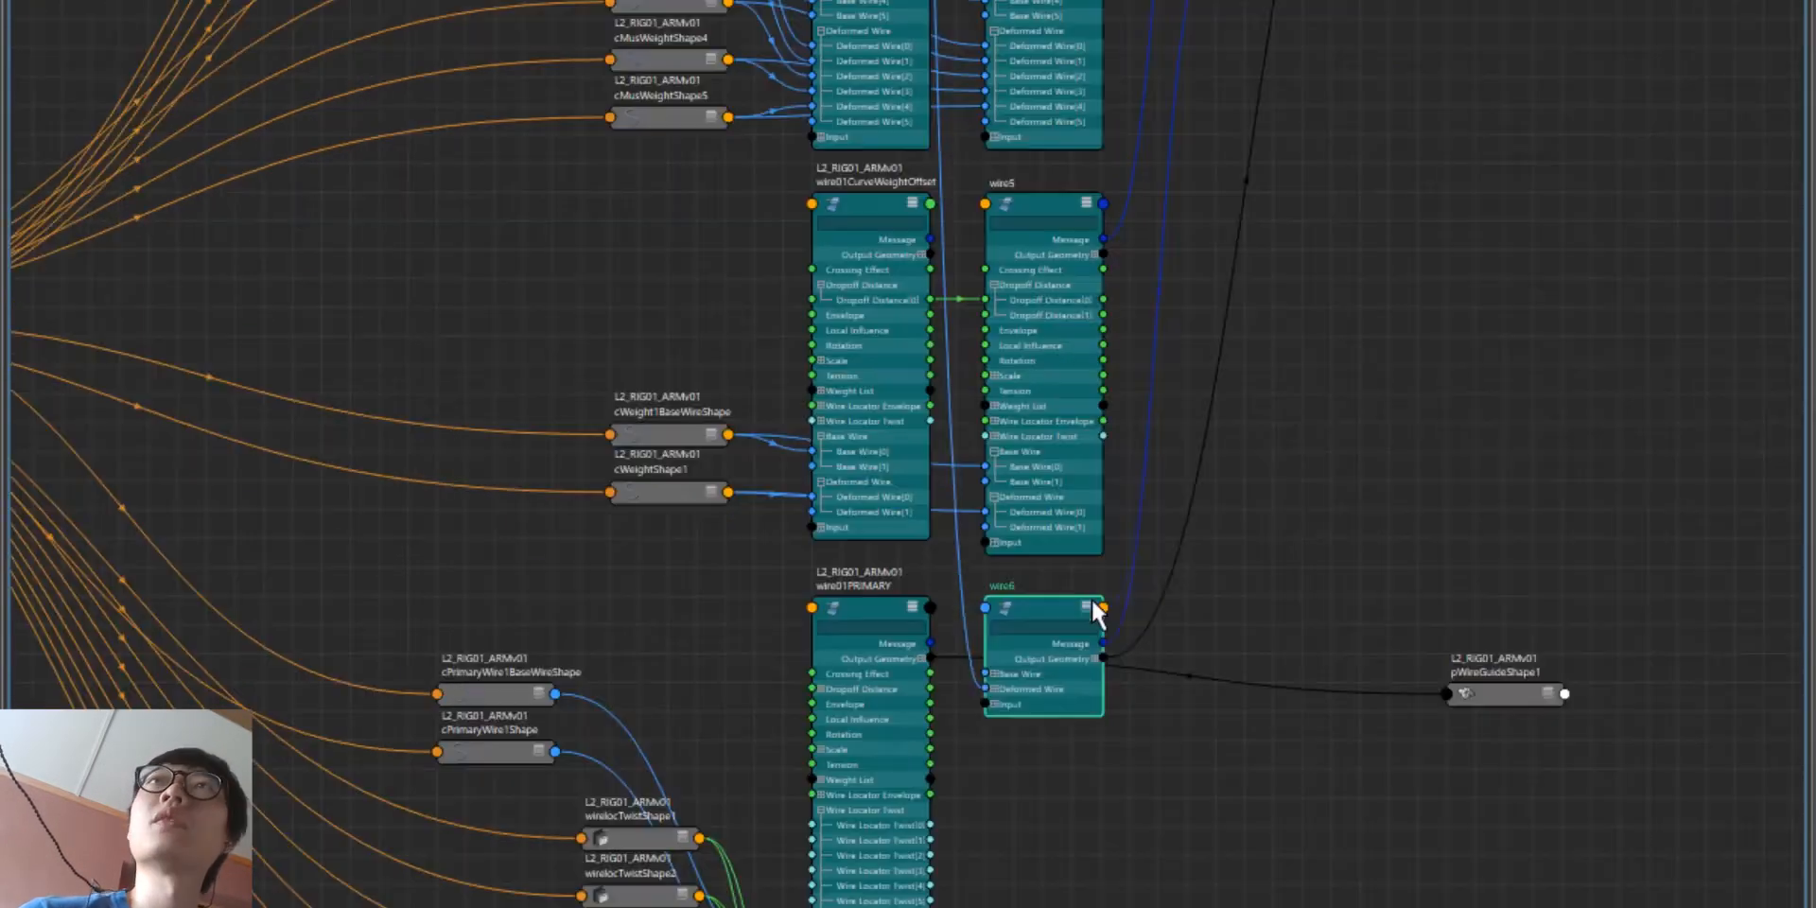
Step: Show all attributes of wire6, and line up wire5Set and wire6Set beneath wire4Set
click(1092, 602)
alt+middle_drag(1331, 256, 1225, 809)
click(1149, 166)
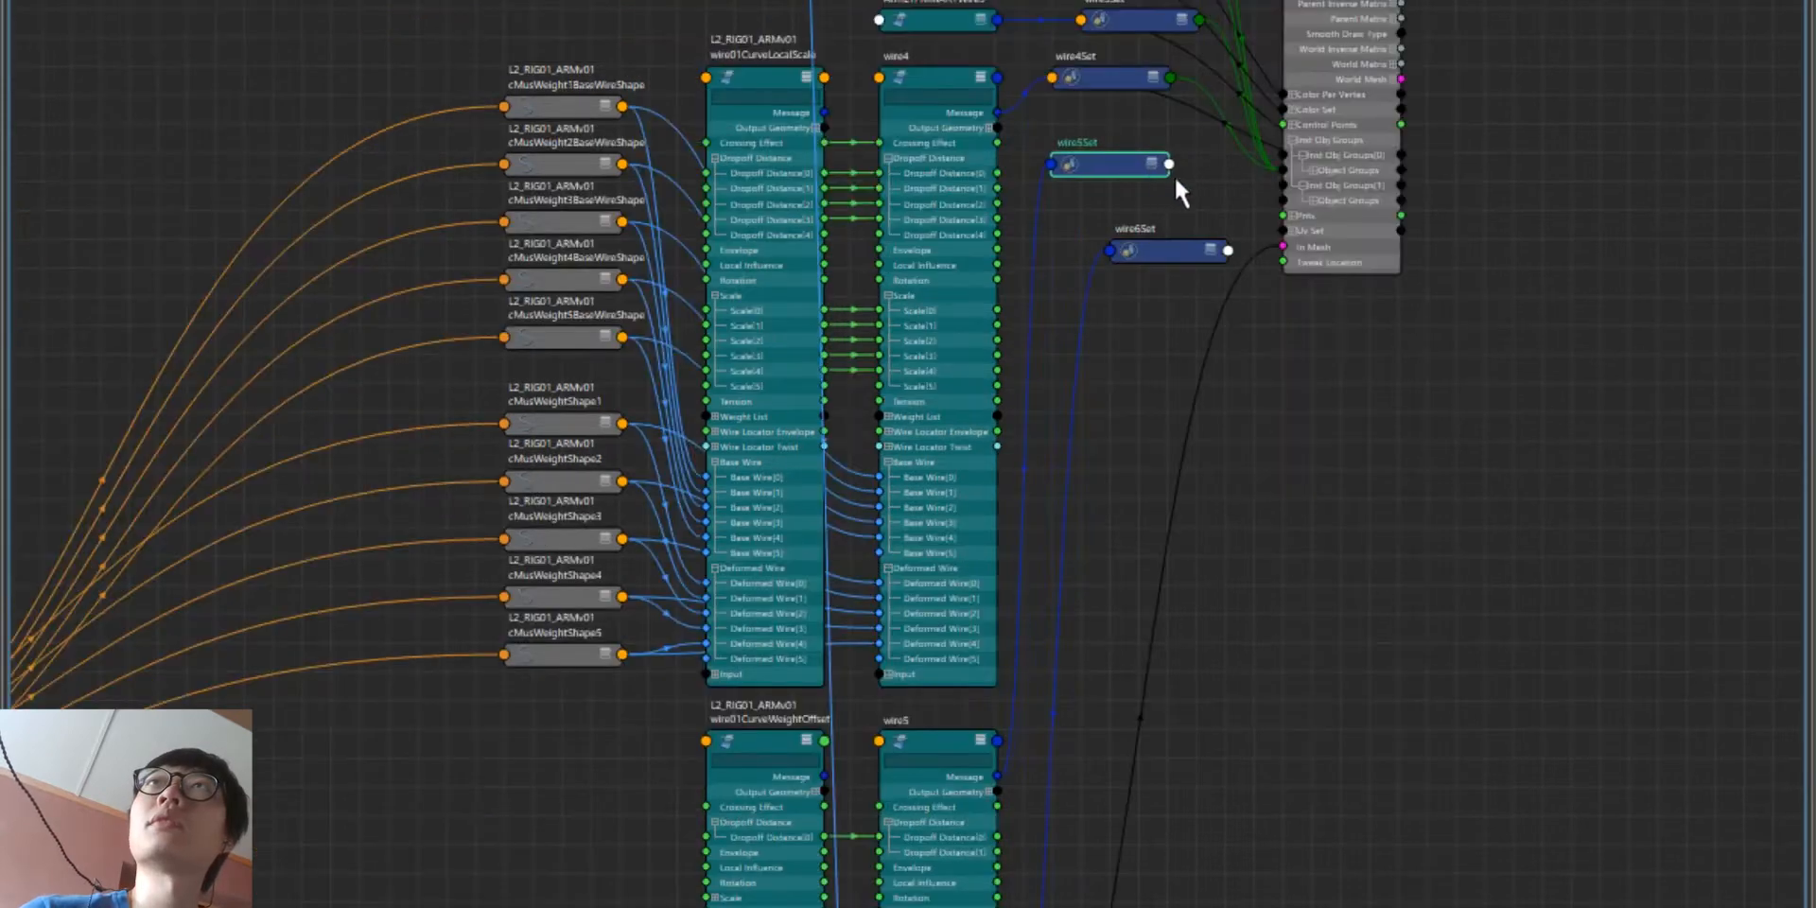
drag(1175, 176, 1169, 147)
drag(1167, 256, 1115, 204)
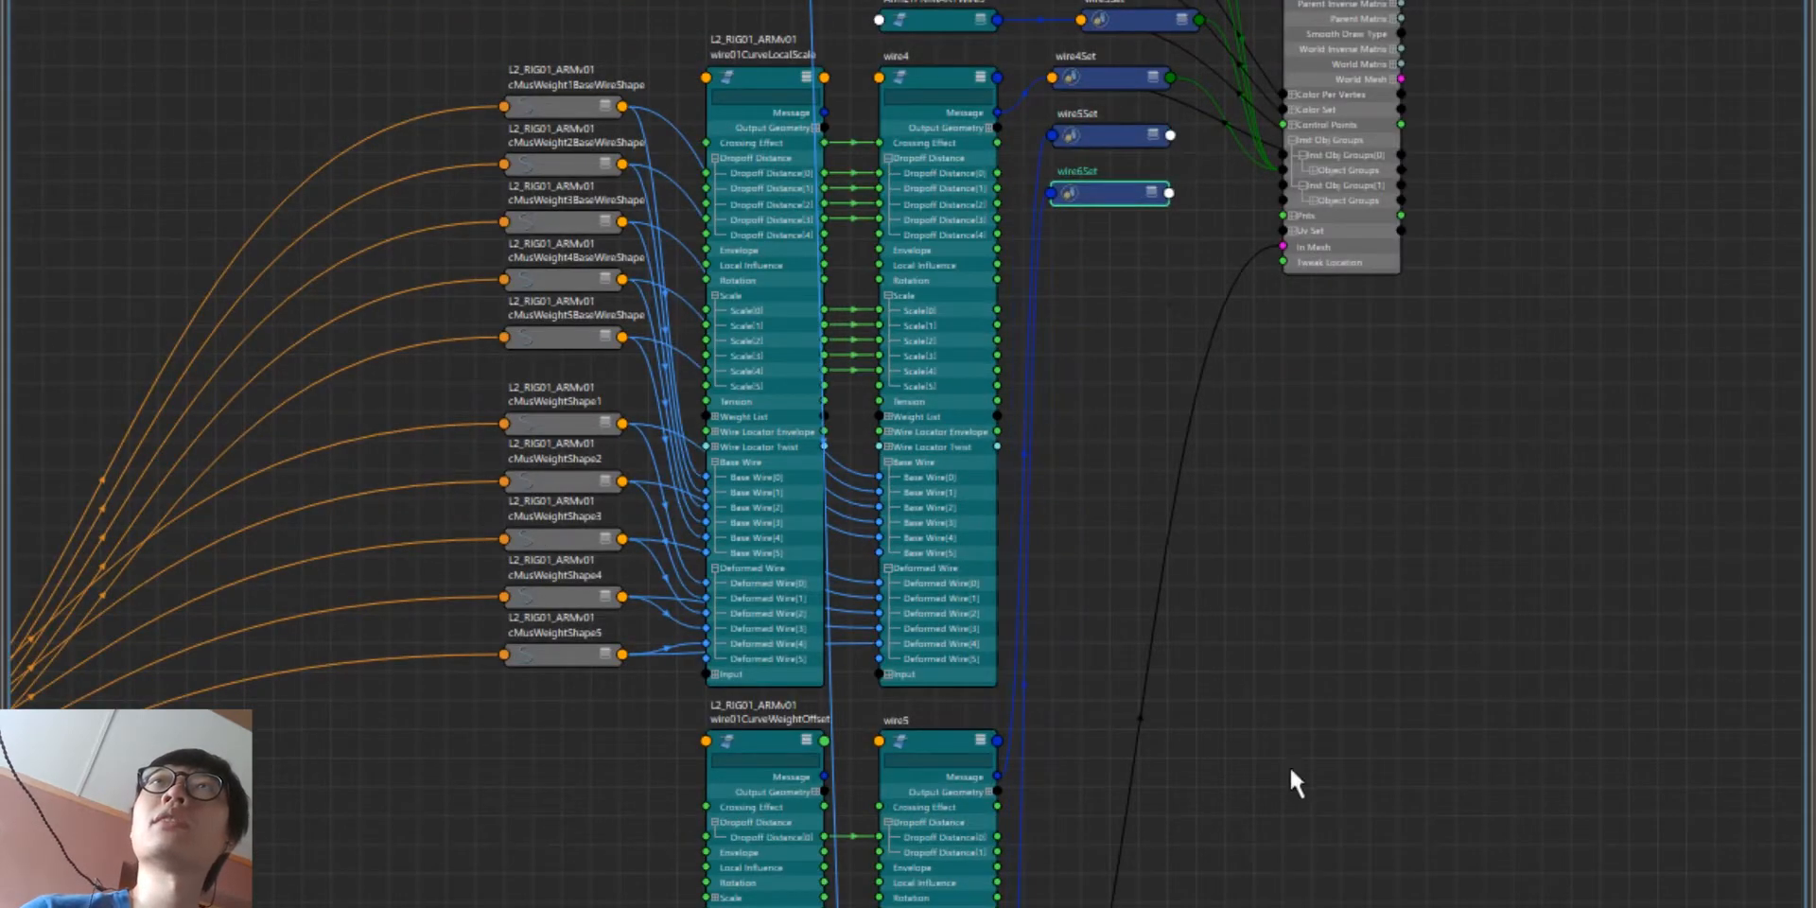
Step: Expand Dropoff Distance on wire6 and wire01PRIMARY, and connect Crossing Effect from wire01PRIMARY to wire6
alt+middle_drag(1290, 765, 1416, 194)
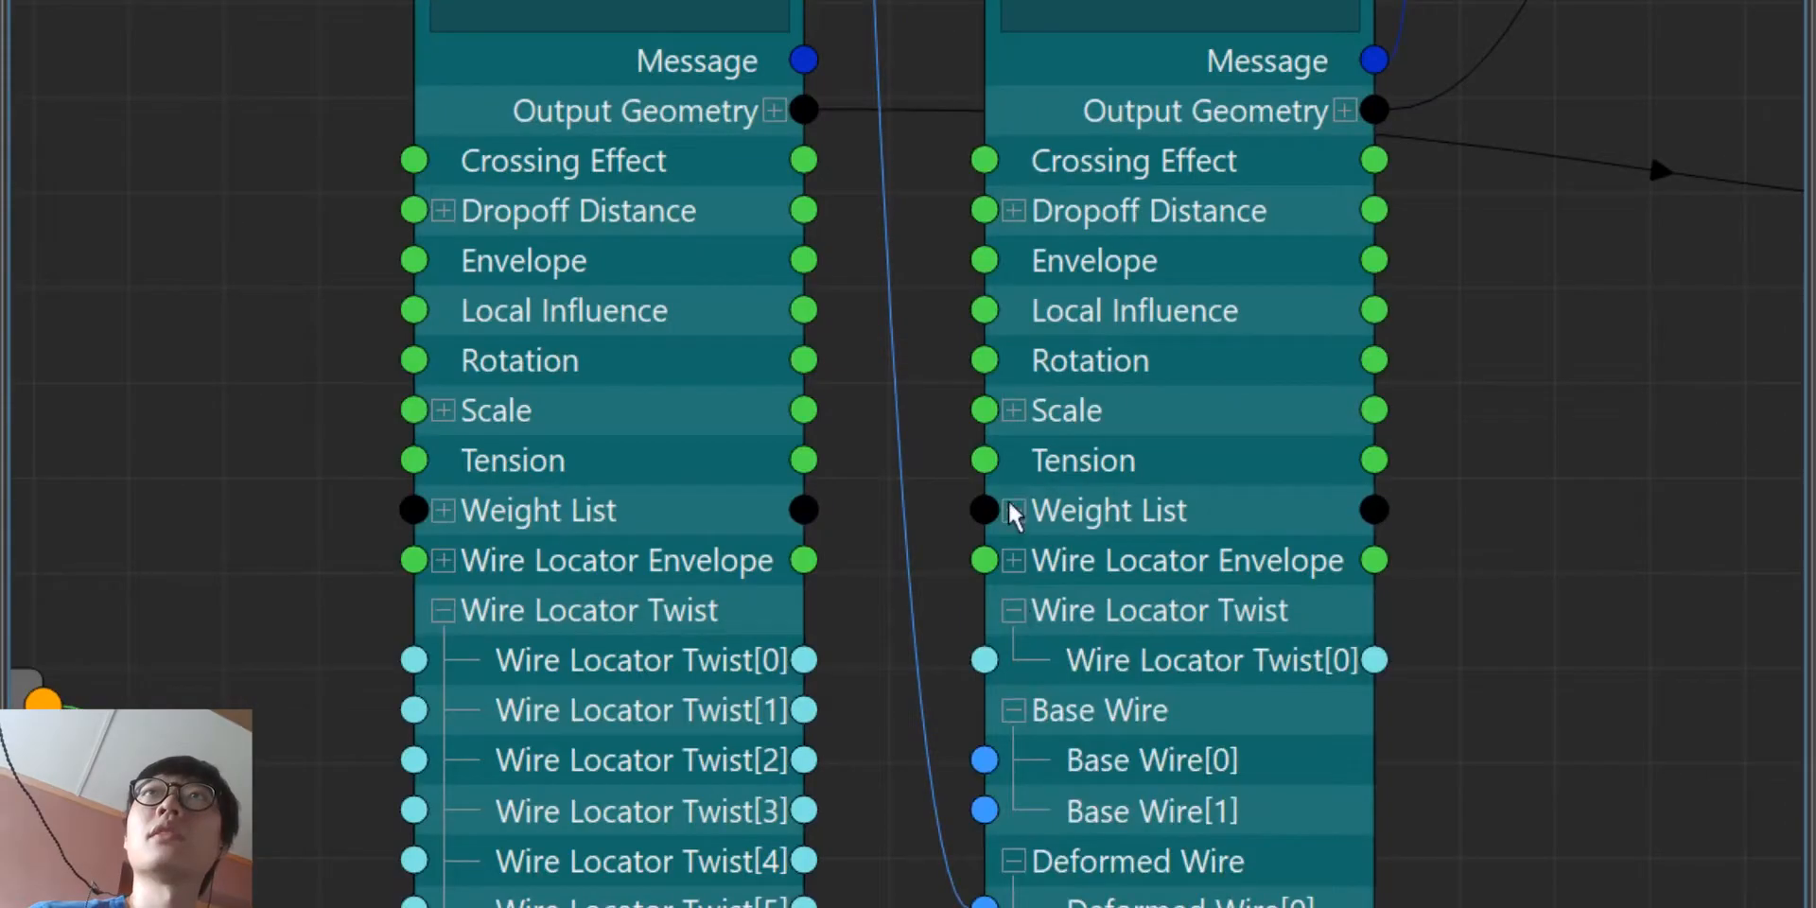
click(1012, 210)
click(446, 205)
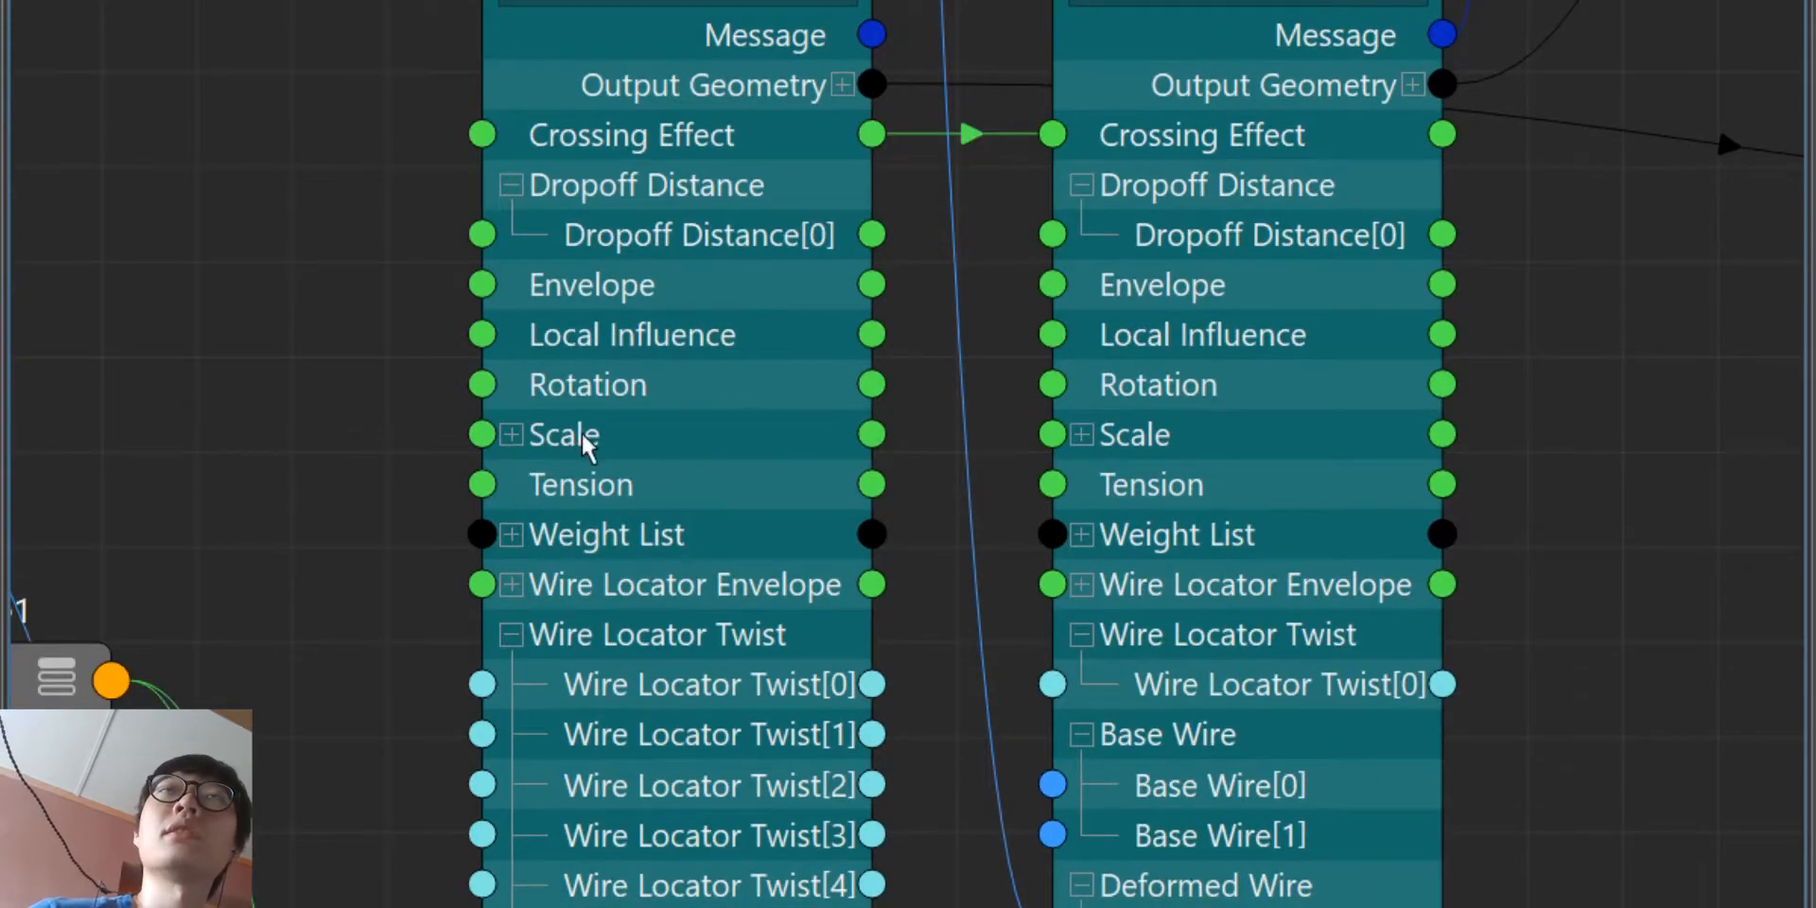
alt+middle_drag(955, 867, 951, 556)
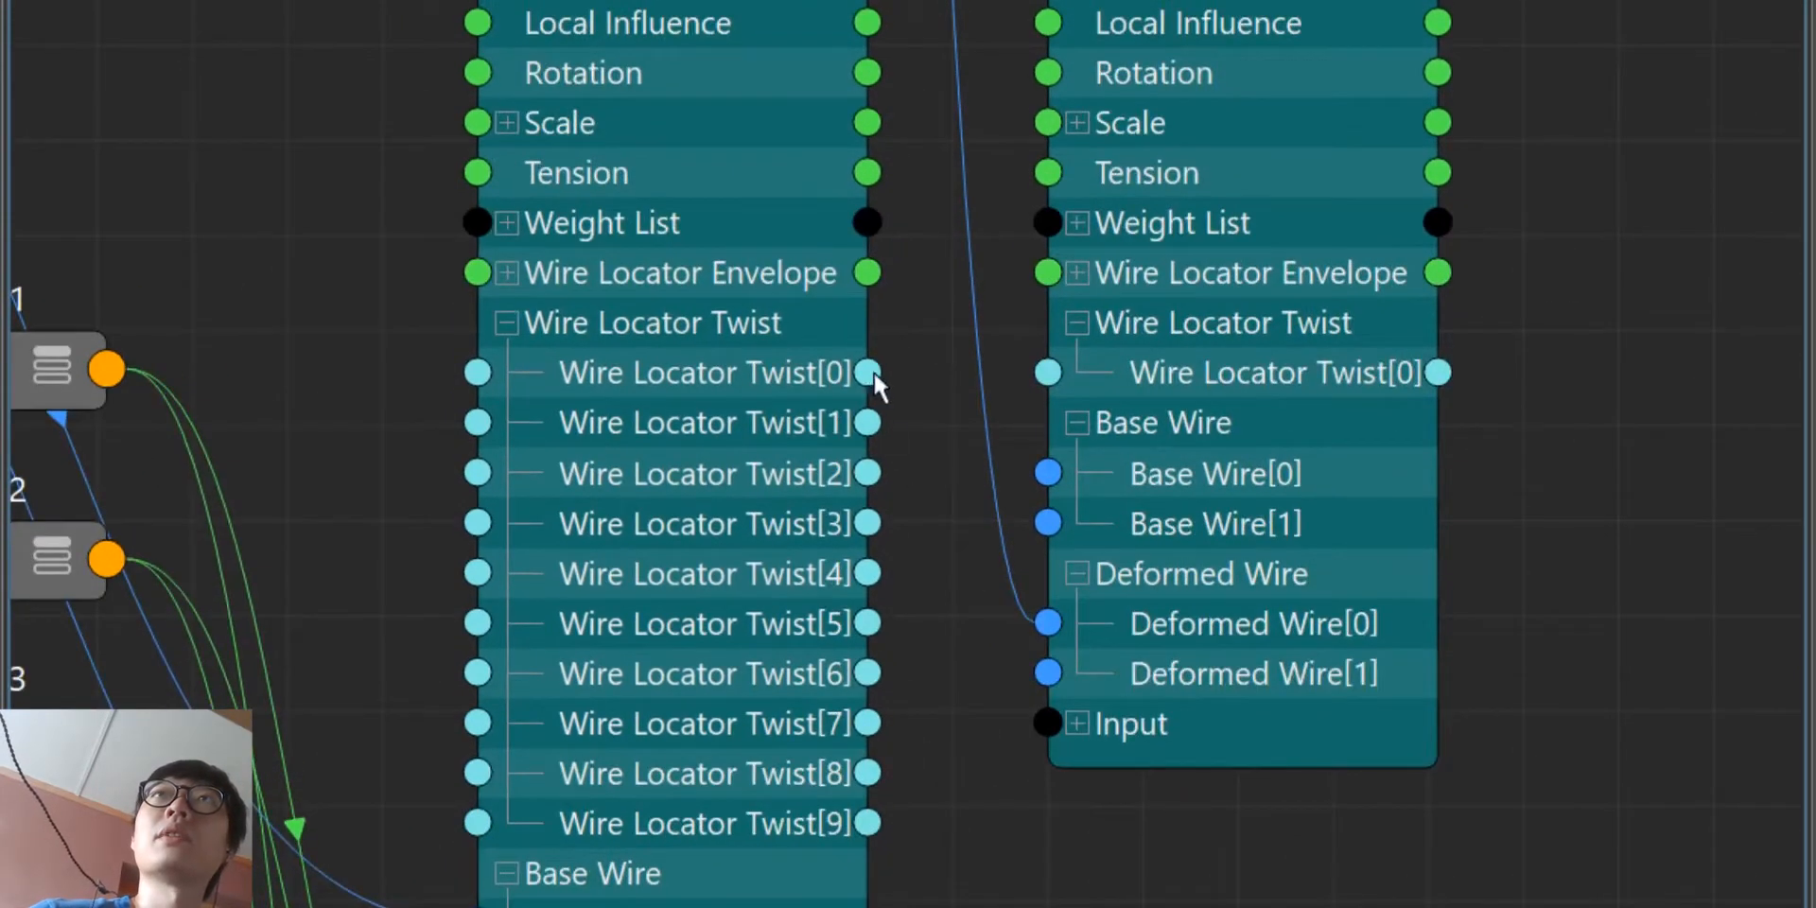
Step: Connect Wire Locator Twist[0] through Wire Locator Twist[8] of wire01PRIMARY to the matching inputs of wire6
drag(869, 372, 1071, 373)
drag(867, 422, 1048, 422)
drag(867, 472, 1048, 472)
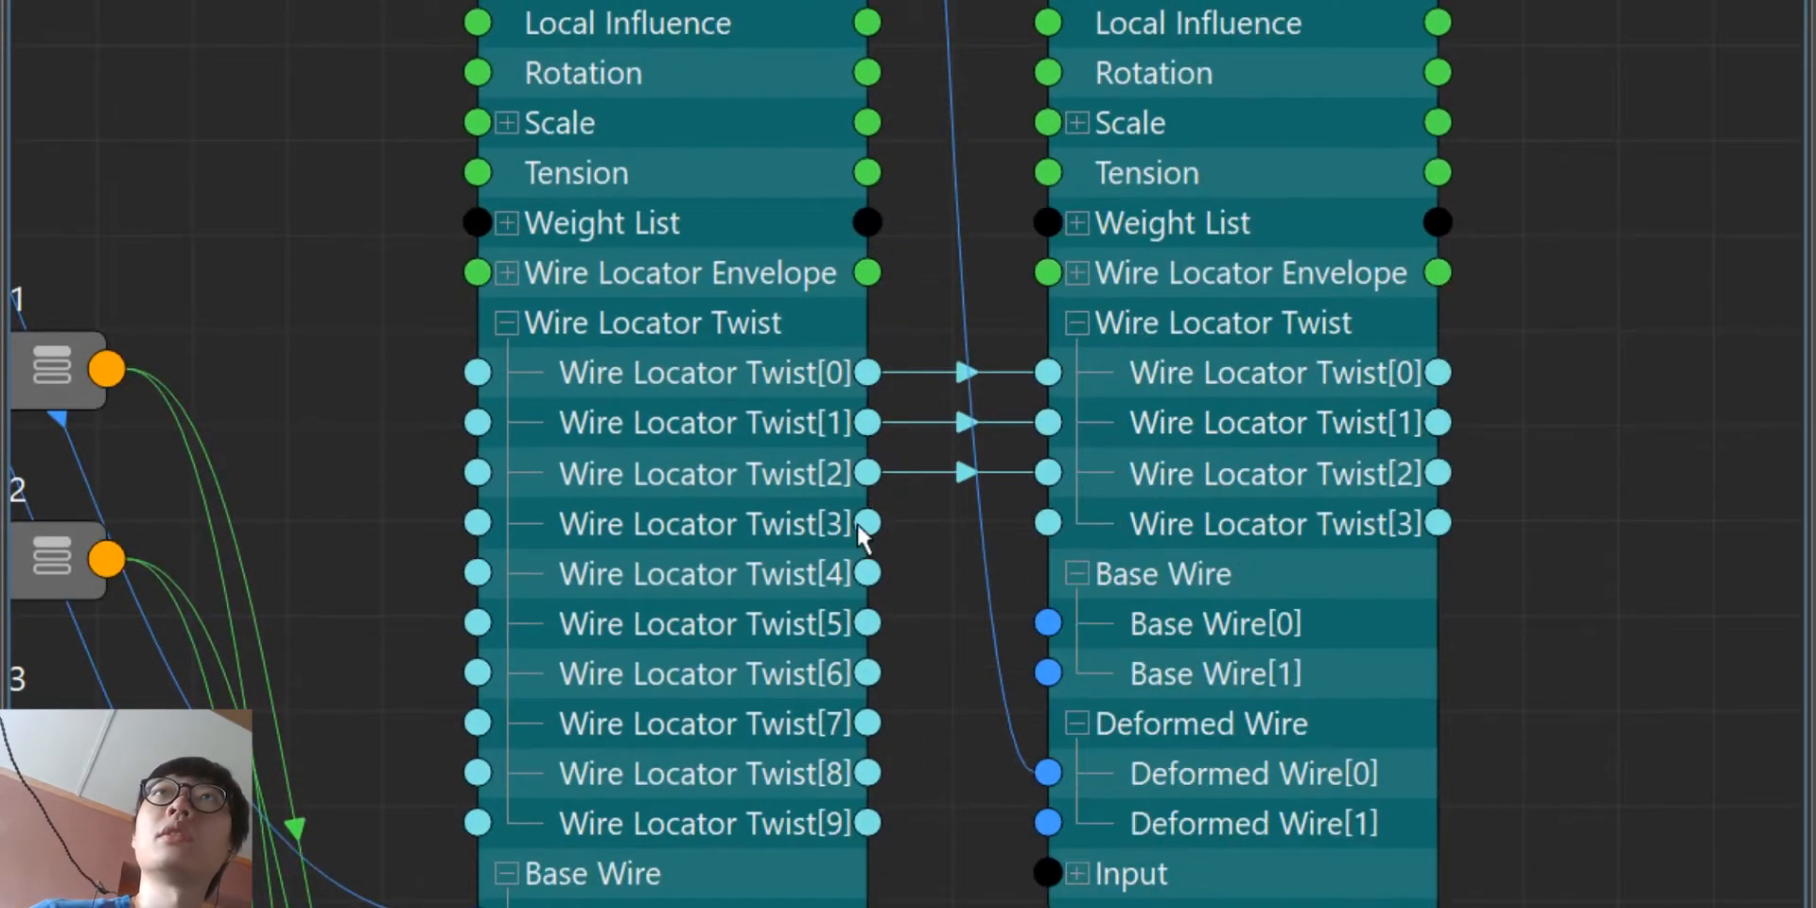
drag(868, 522, 1048, 522)
drag(868, 572, 1048, 572)
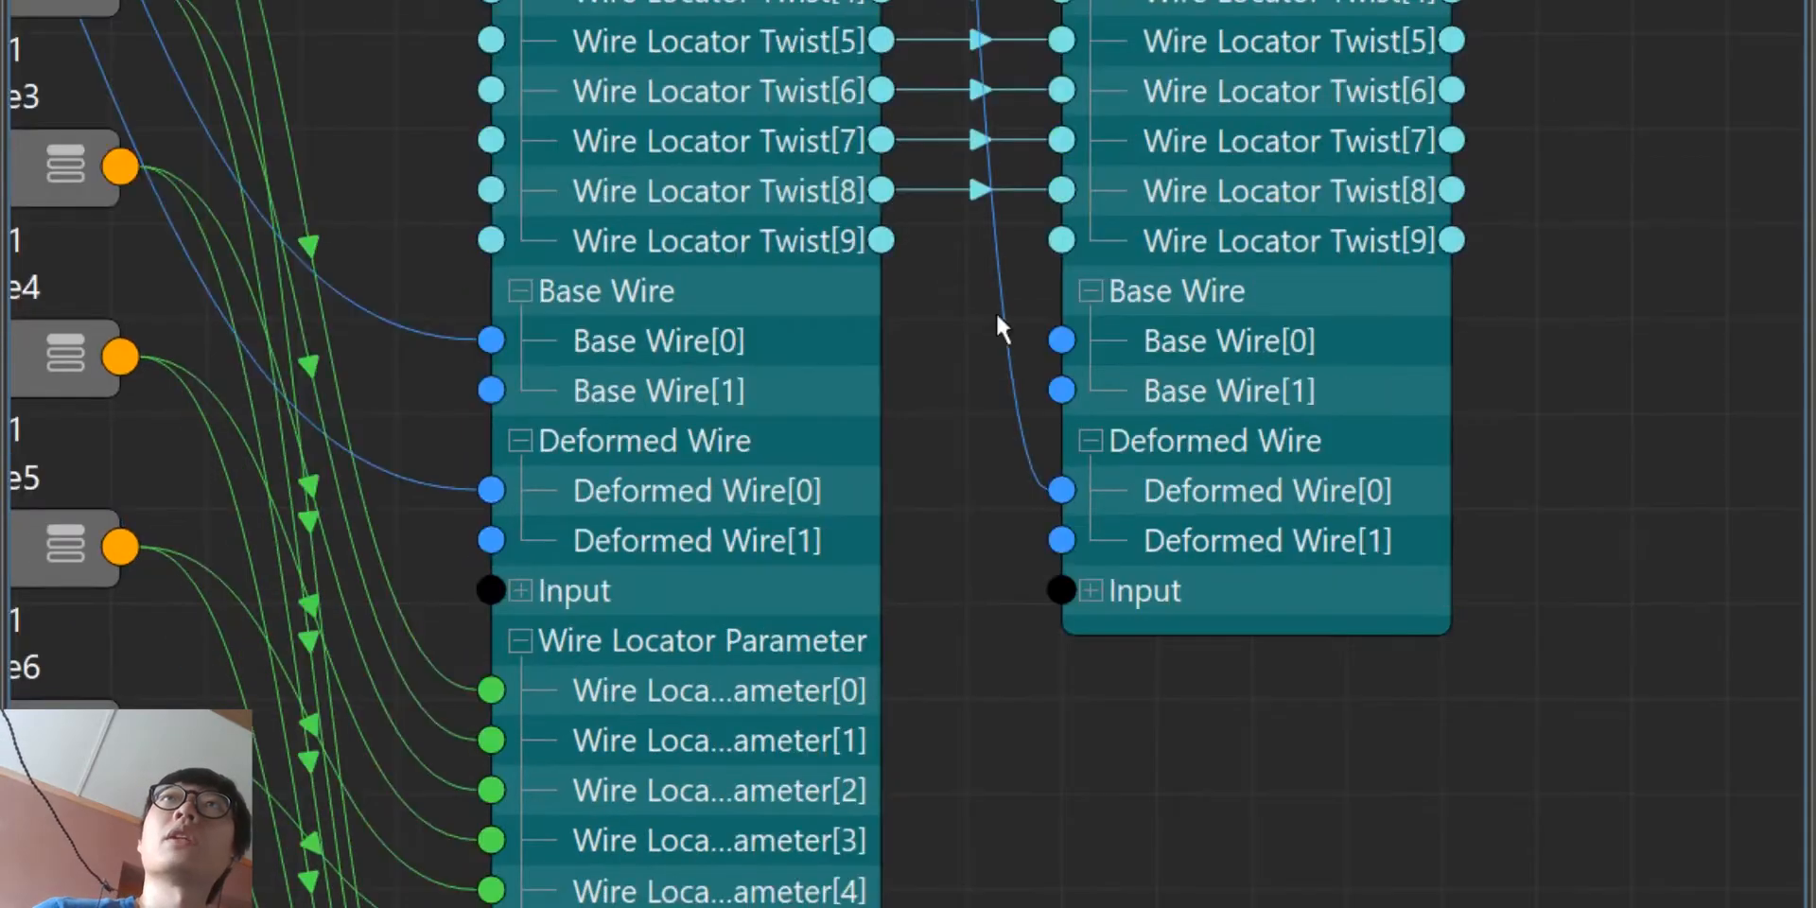
Step: Connect cPrimaryWire1BaseWireShape to Base Wire[0] and cPrimaryWire1Shape to Deformed Wire[0] of wire6
alt+middle_drag(996, 313, 1078, 369)
alt+middle_drag(883, 413, 1135, 585)
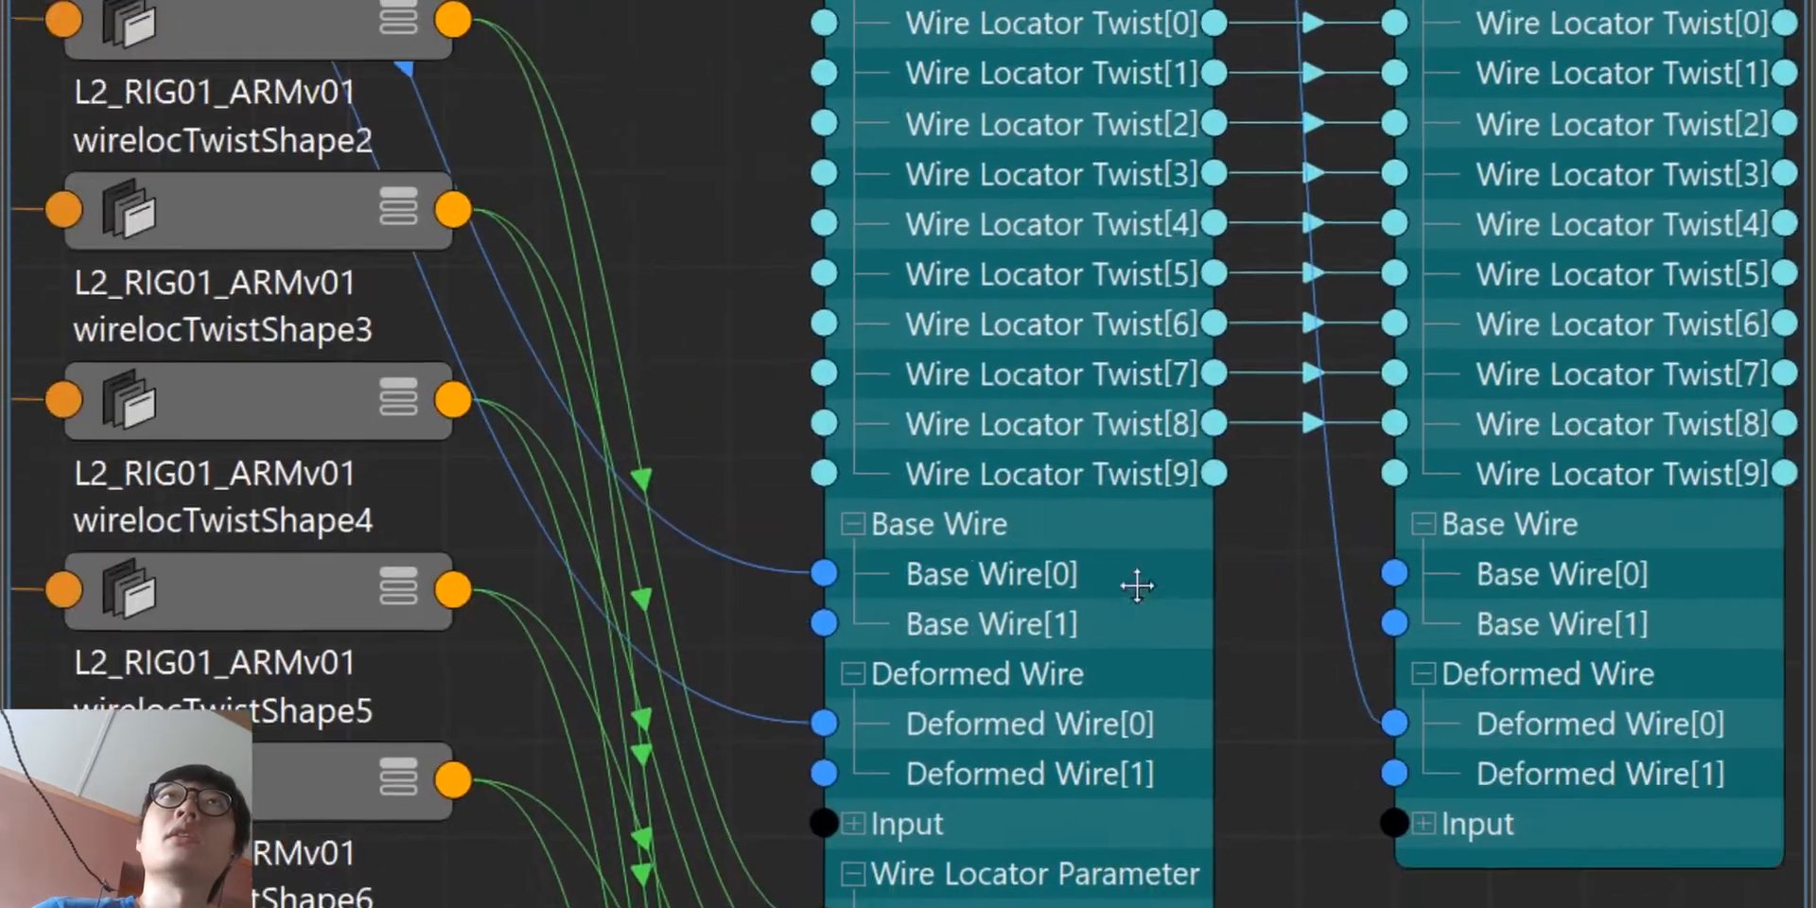
drag(1305, 719, 683, 287)
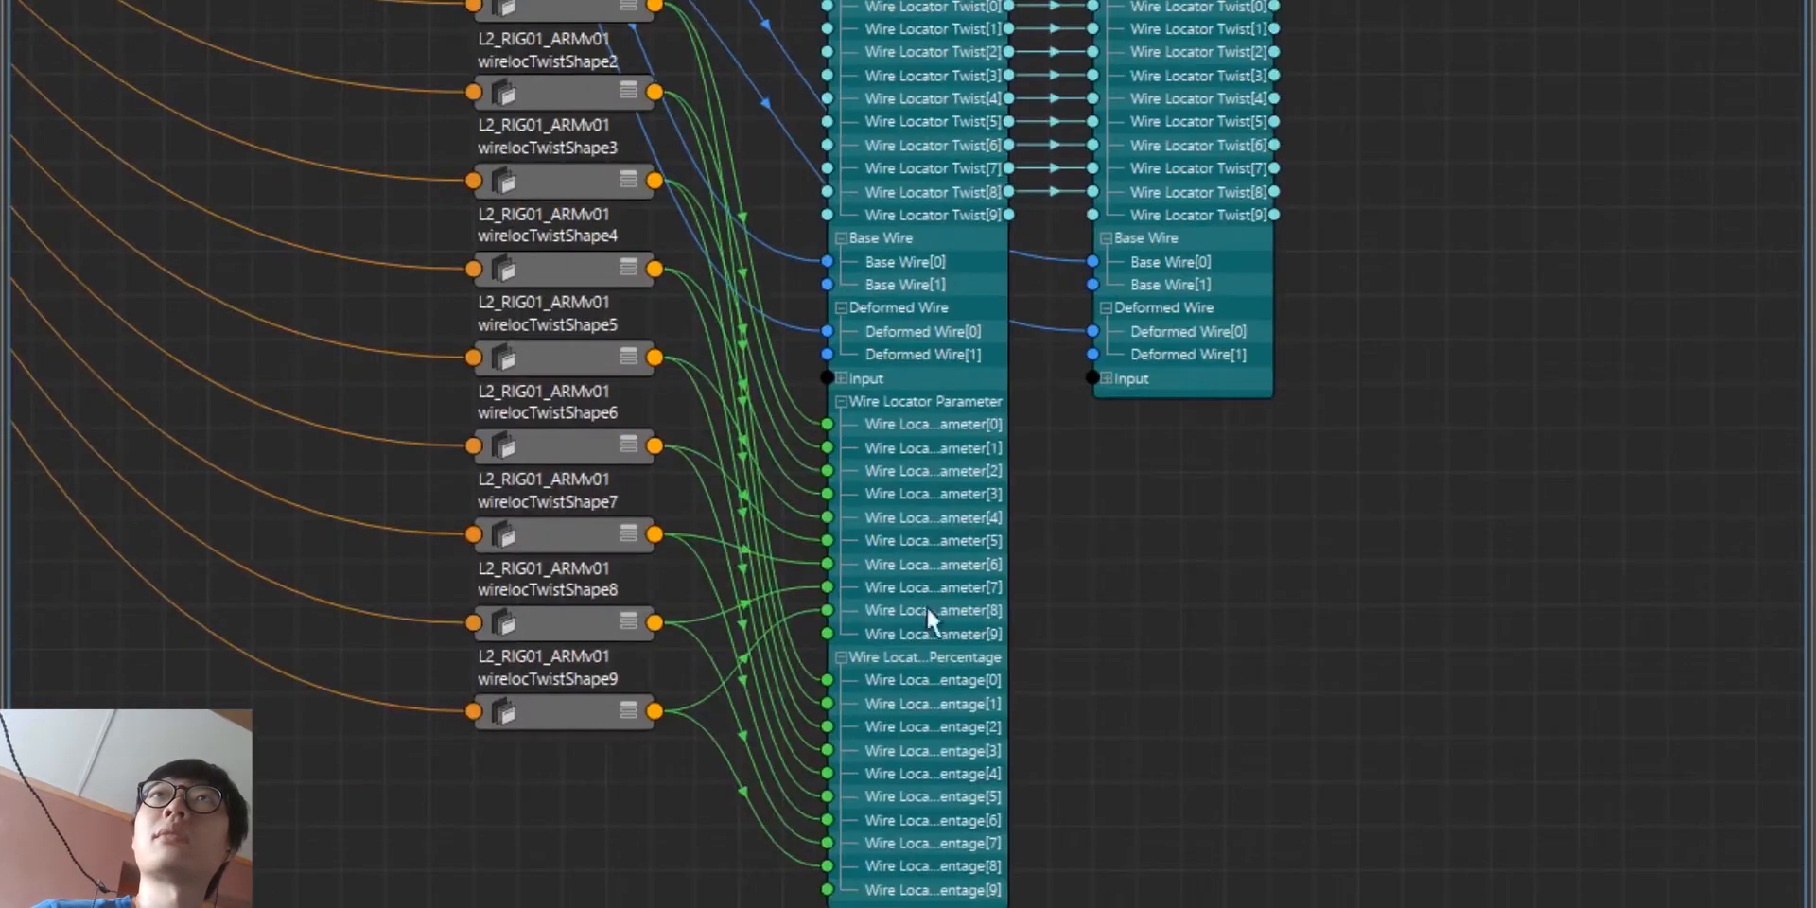
Step: Connect the param attribute of wirelocTwistShape1 to wireLocatorParameter[0] of wire6 with the Connection Editor
alt+middle_drag(1007, 512, 1001, 632)
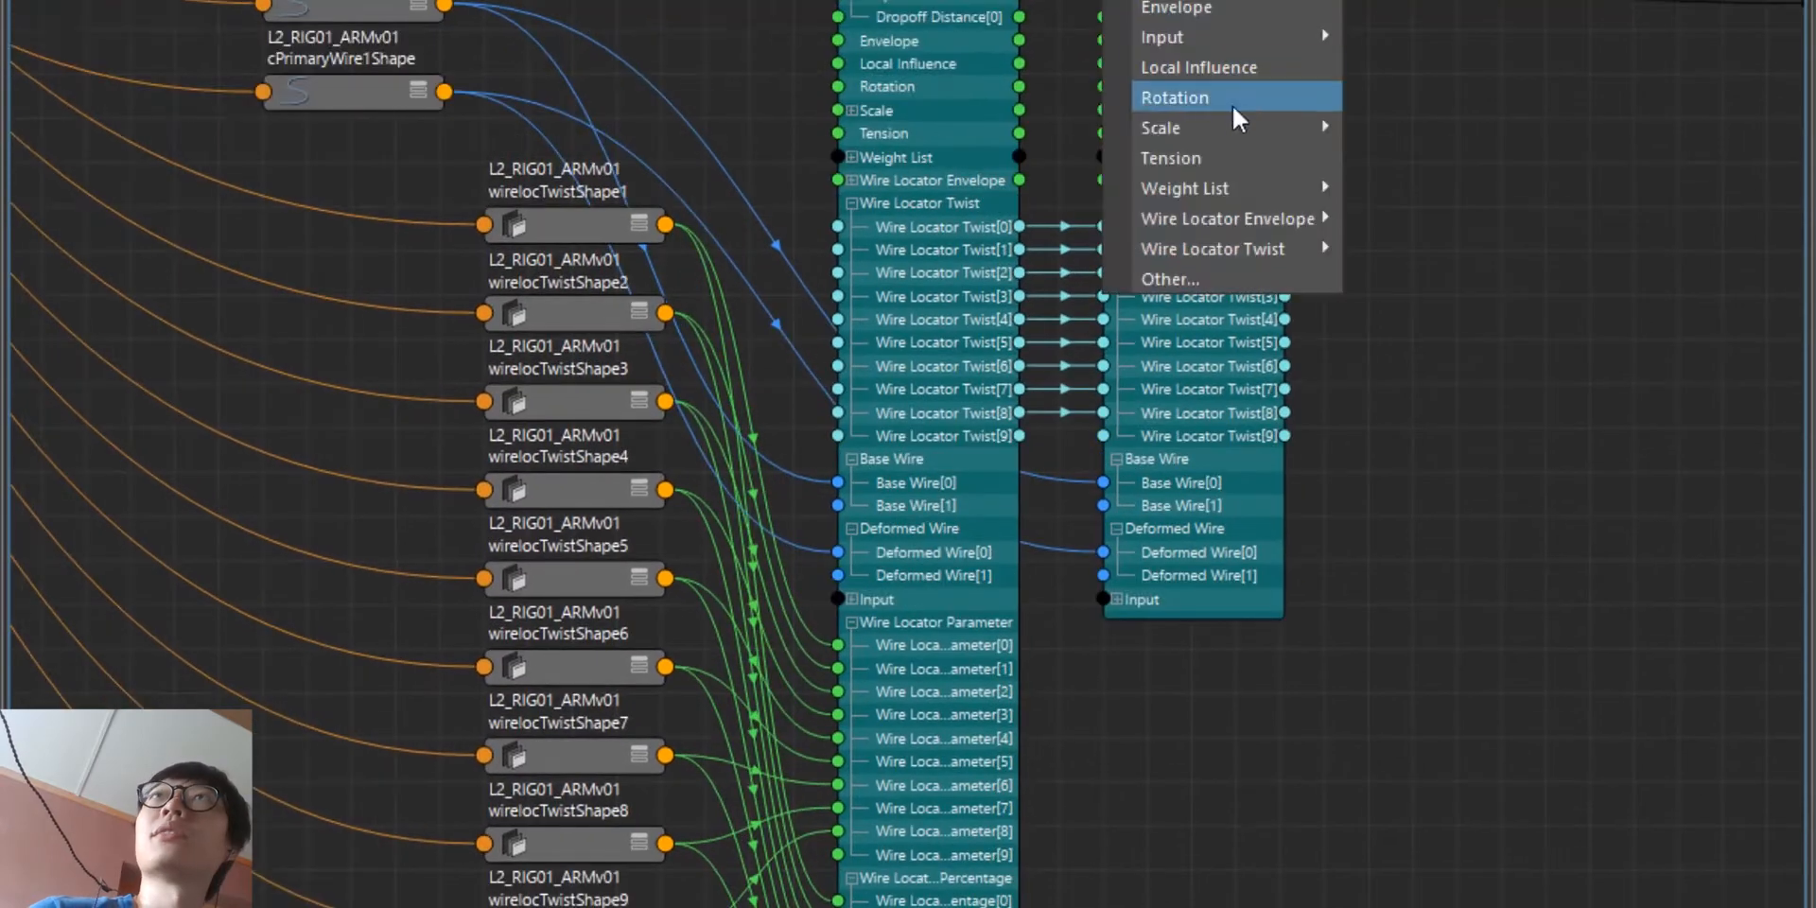
click(1197, 273)
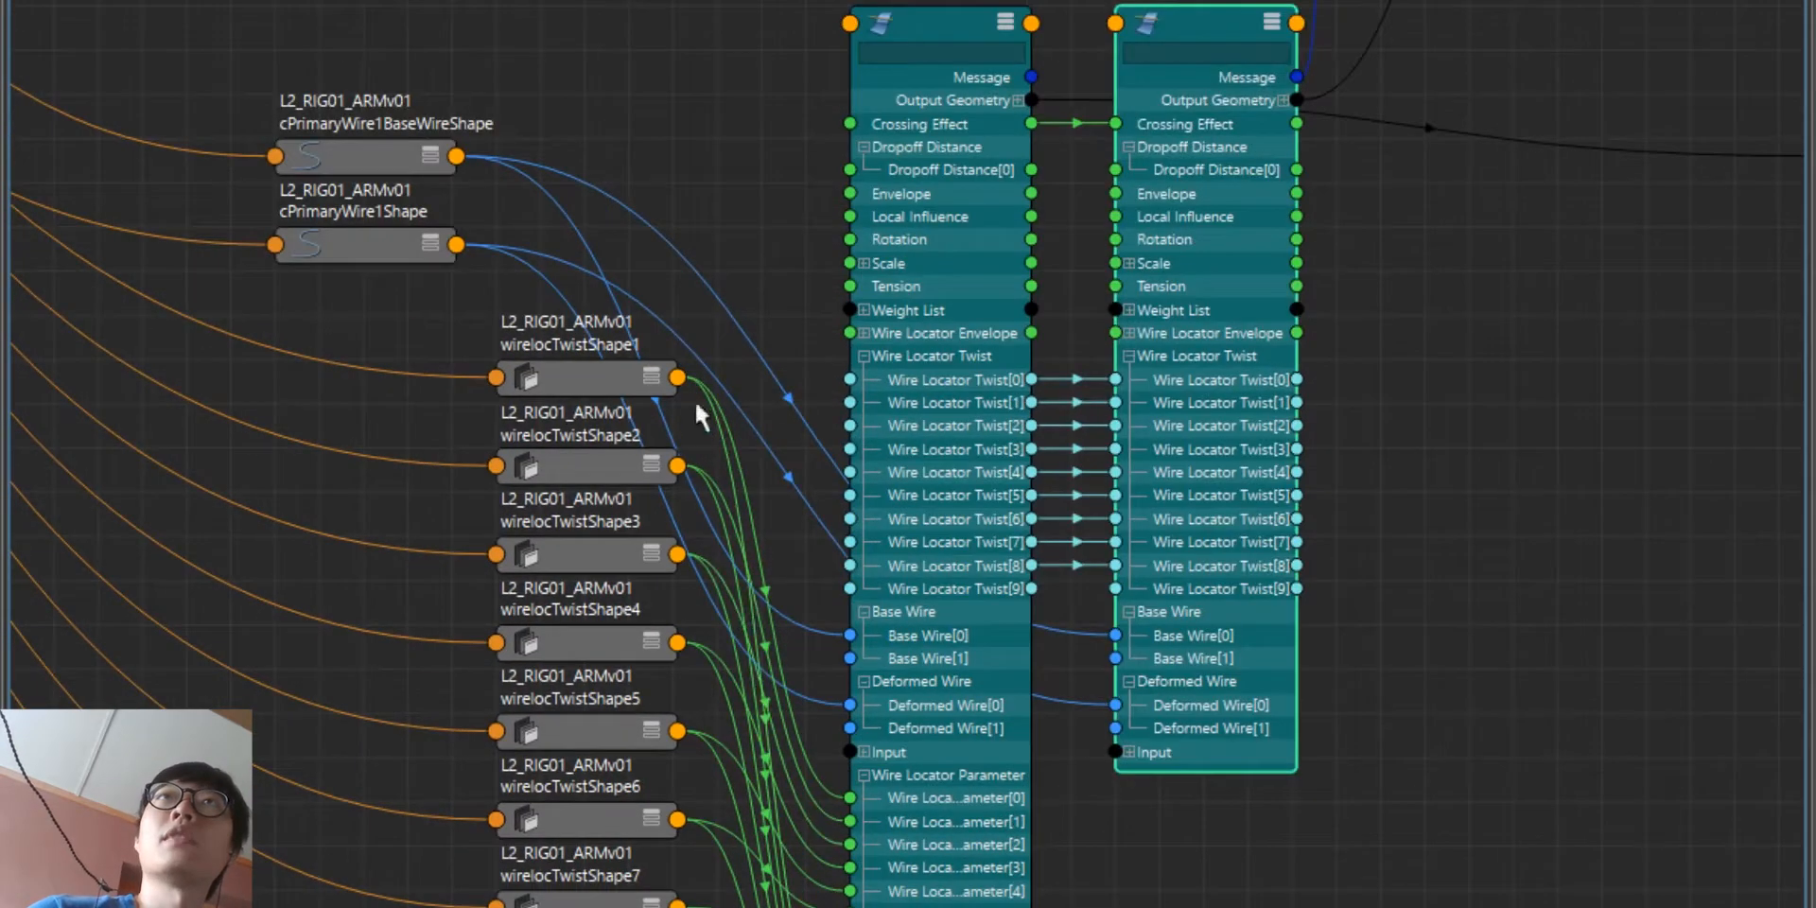
click(677, 378)
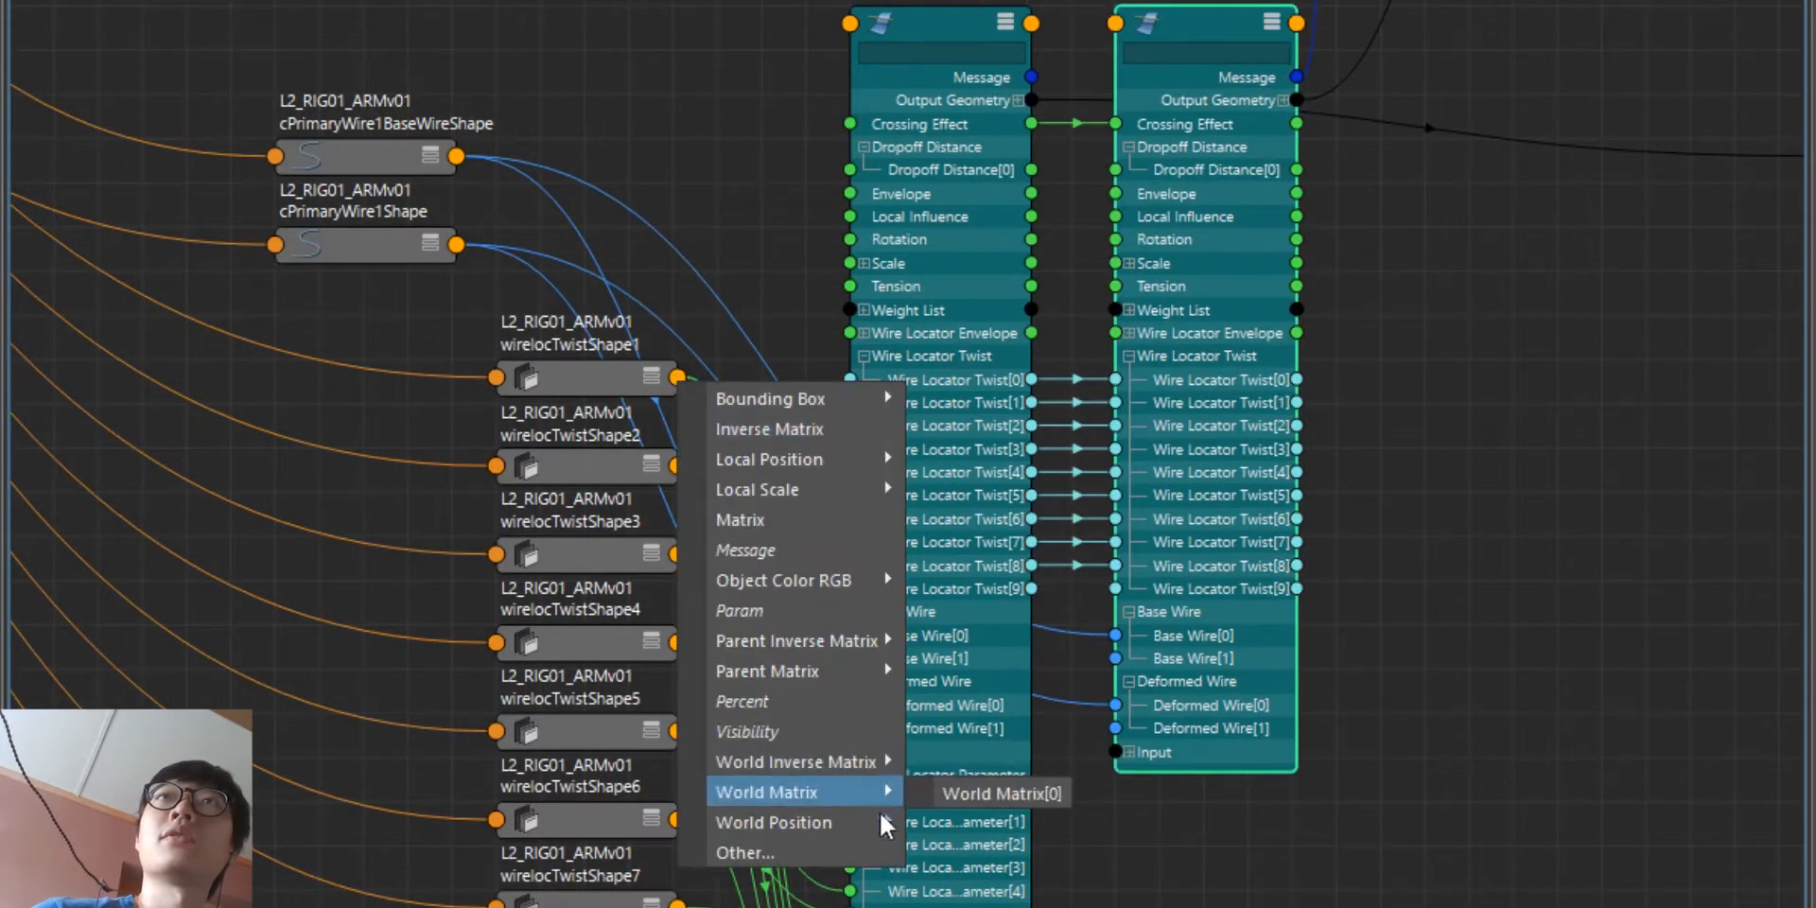
mouse_move(878, 829)
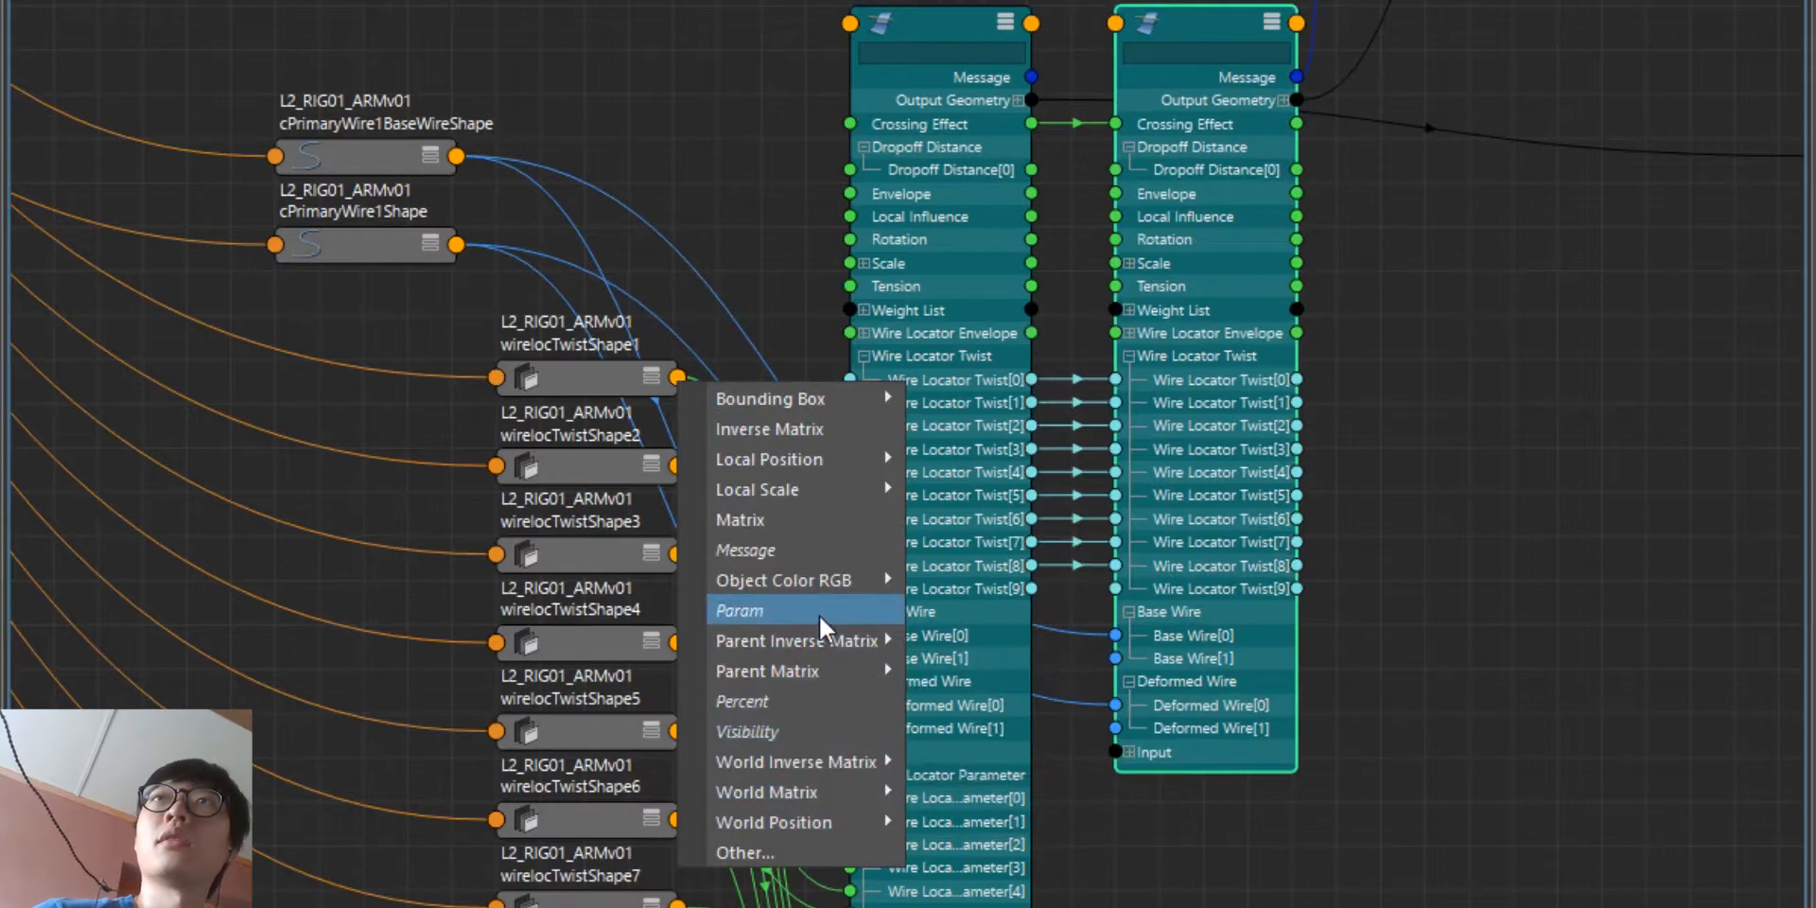
click(678, 386)
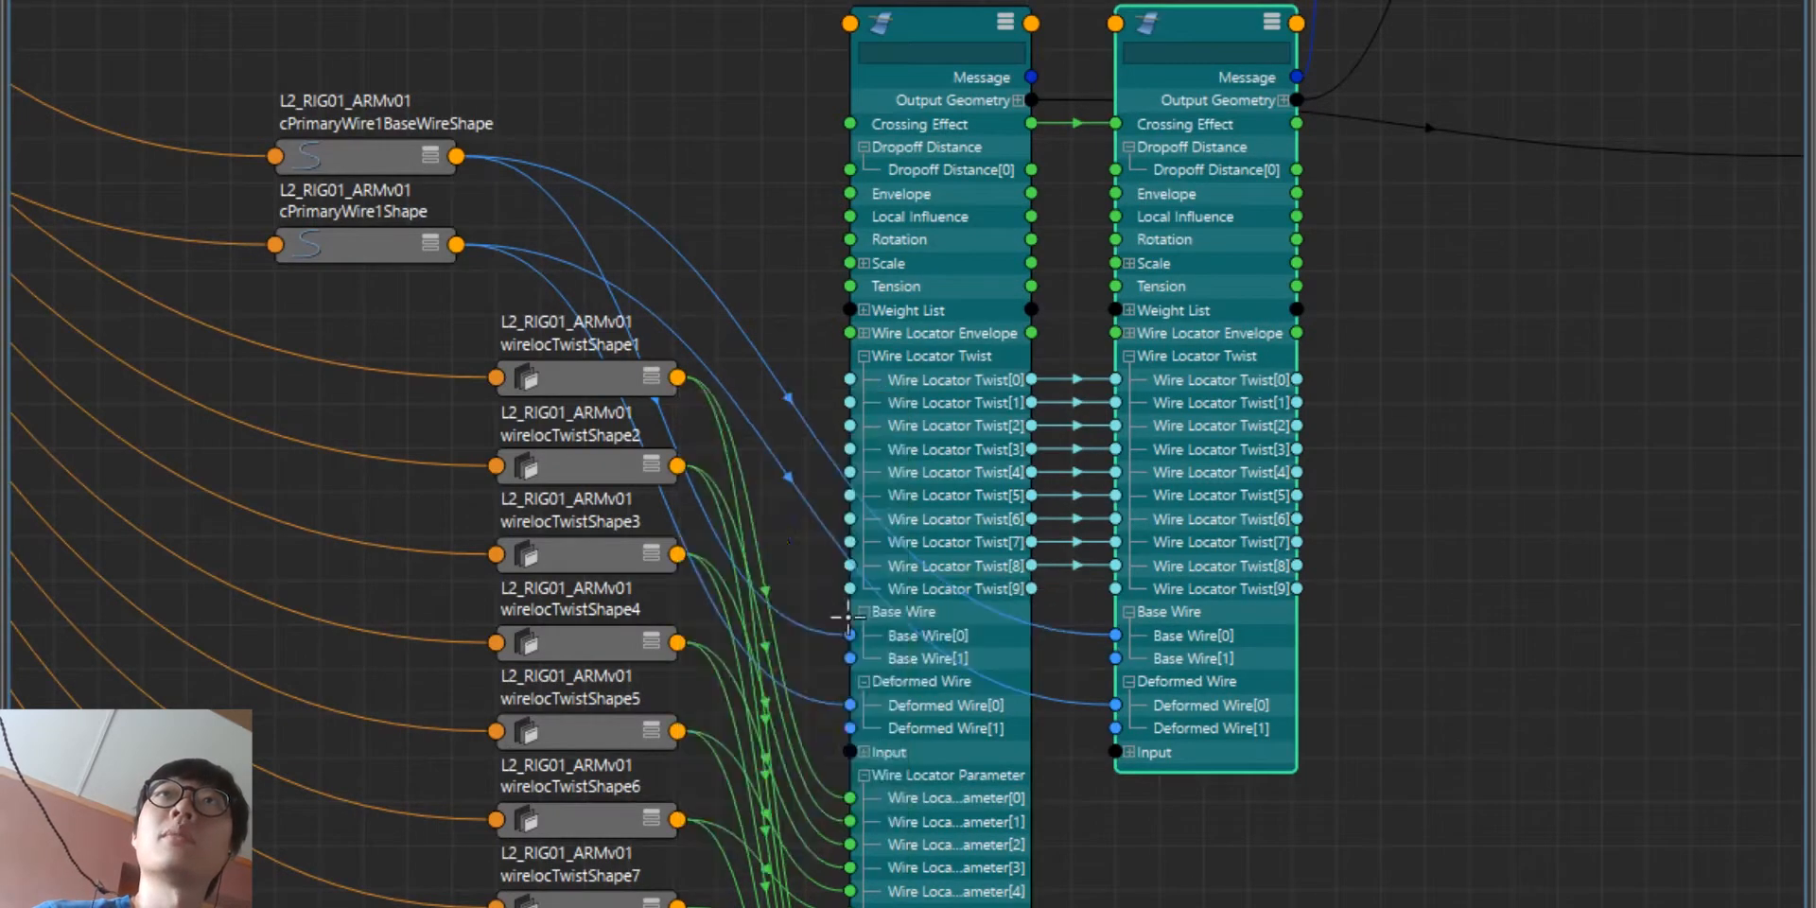
click(1116, 23)
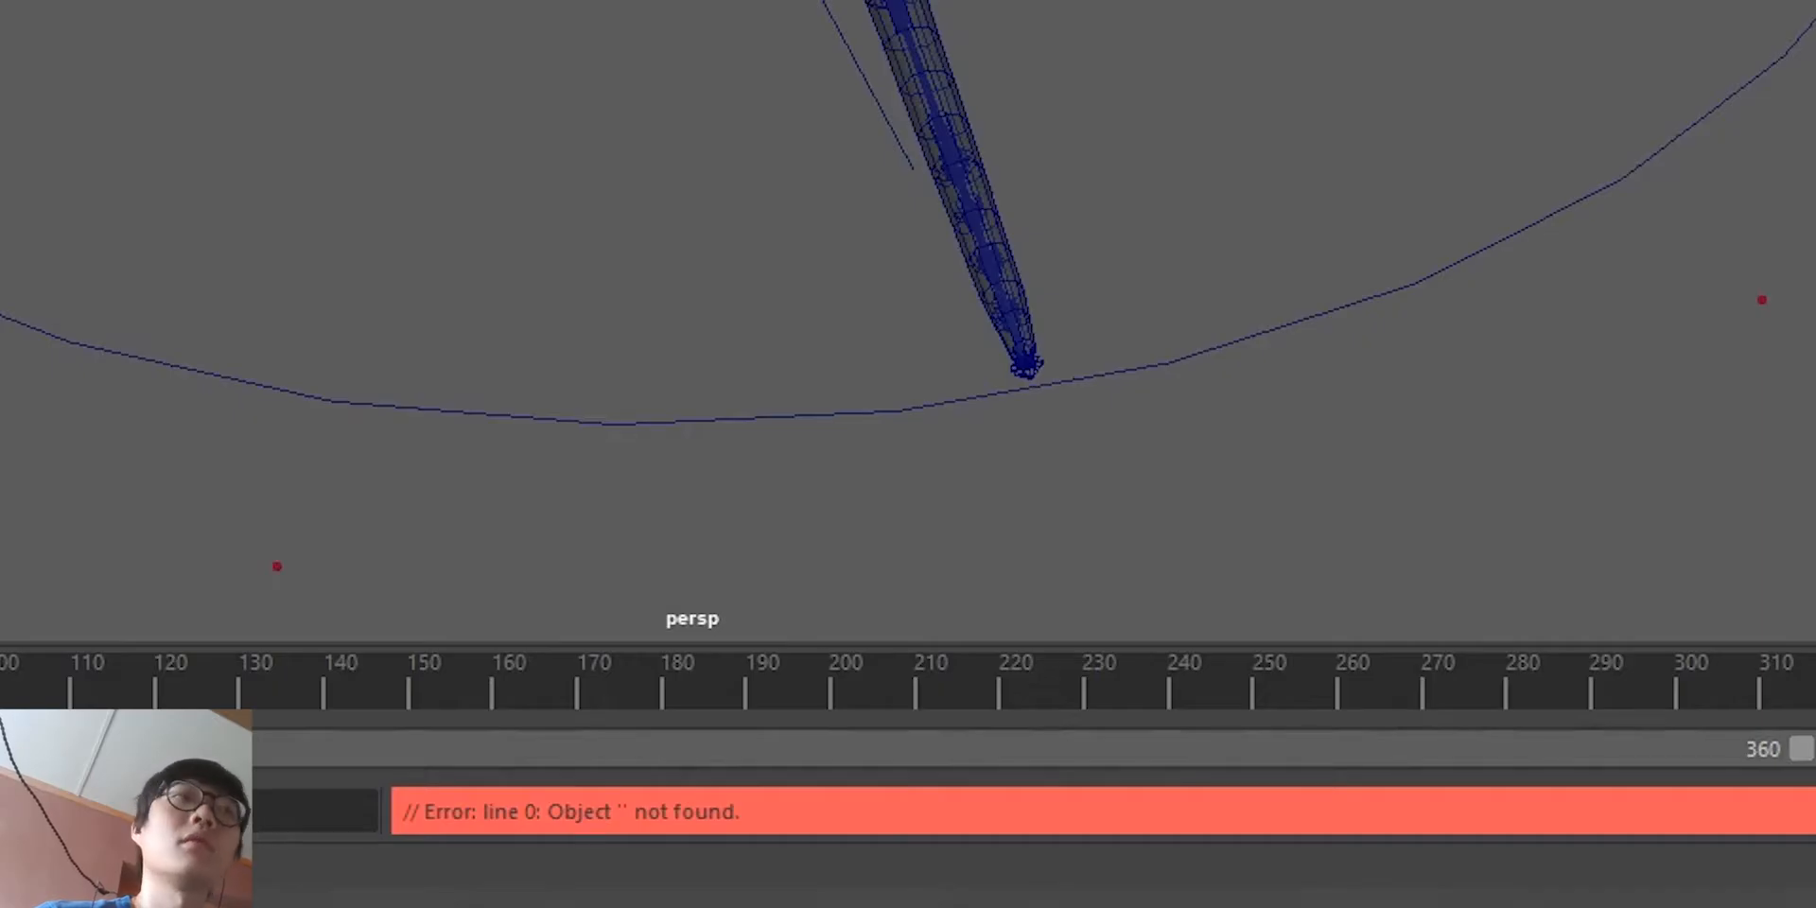
alt+drag(571, 61, 757, 19)
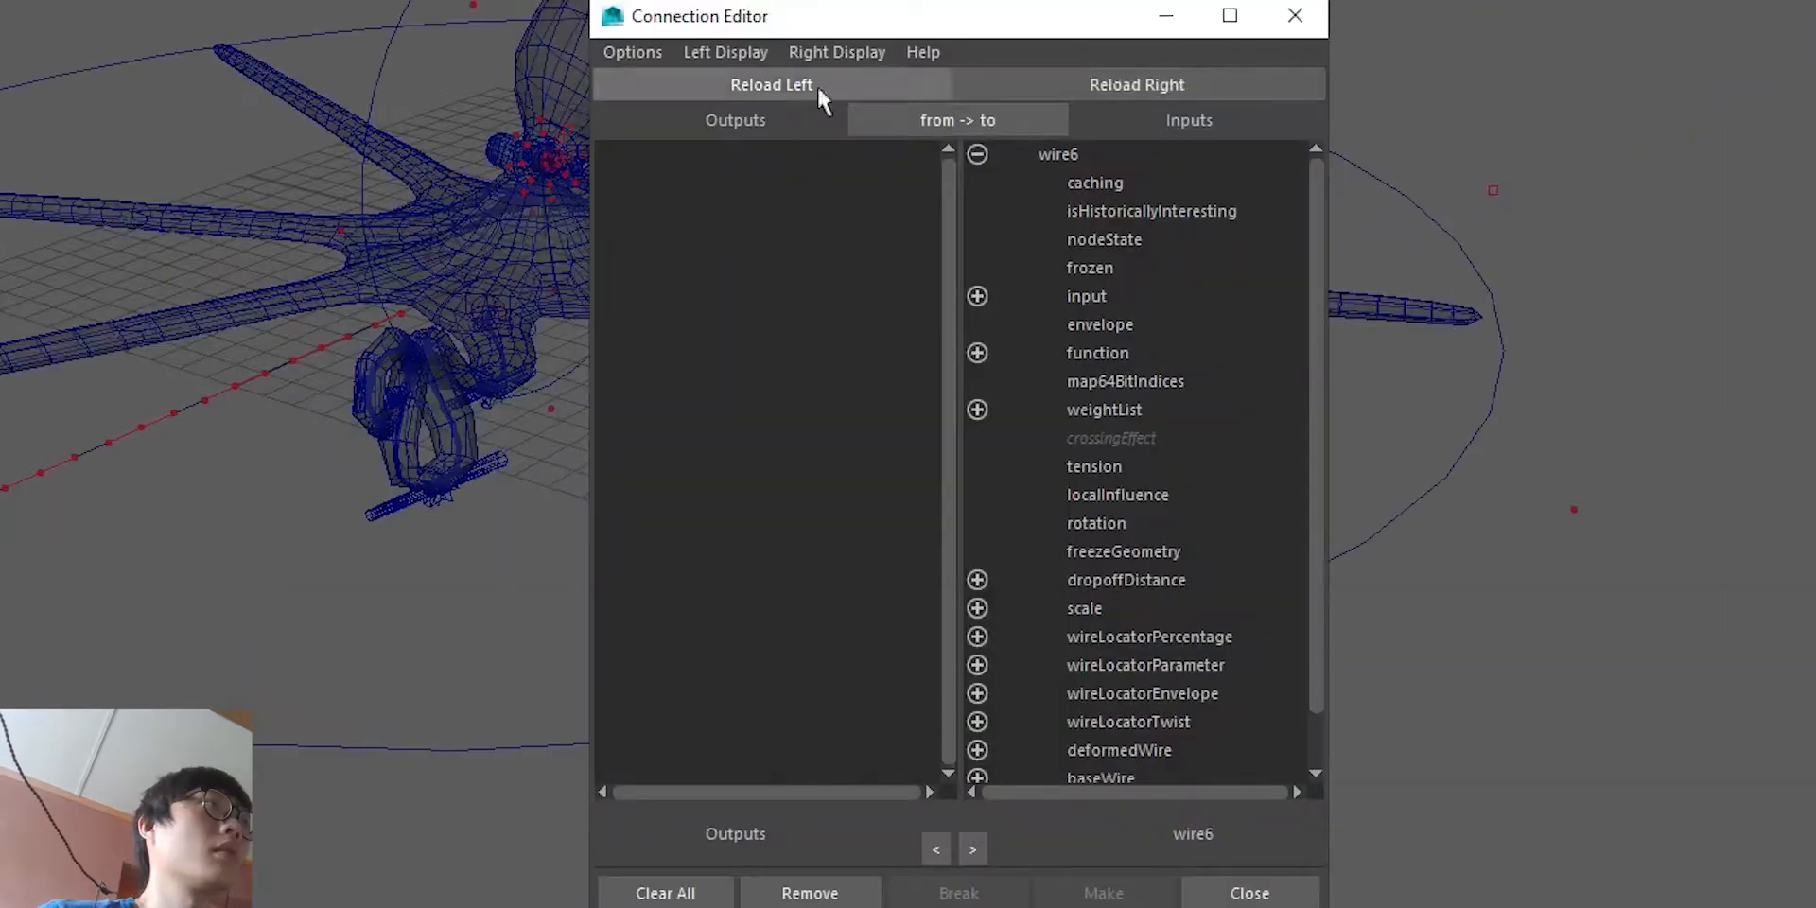
click(815, 83)
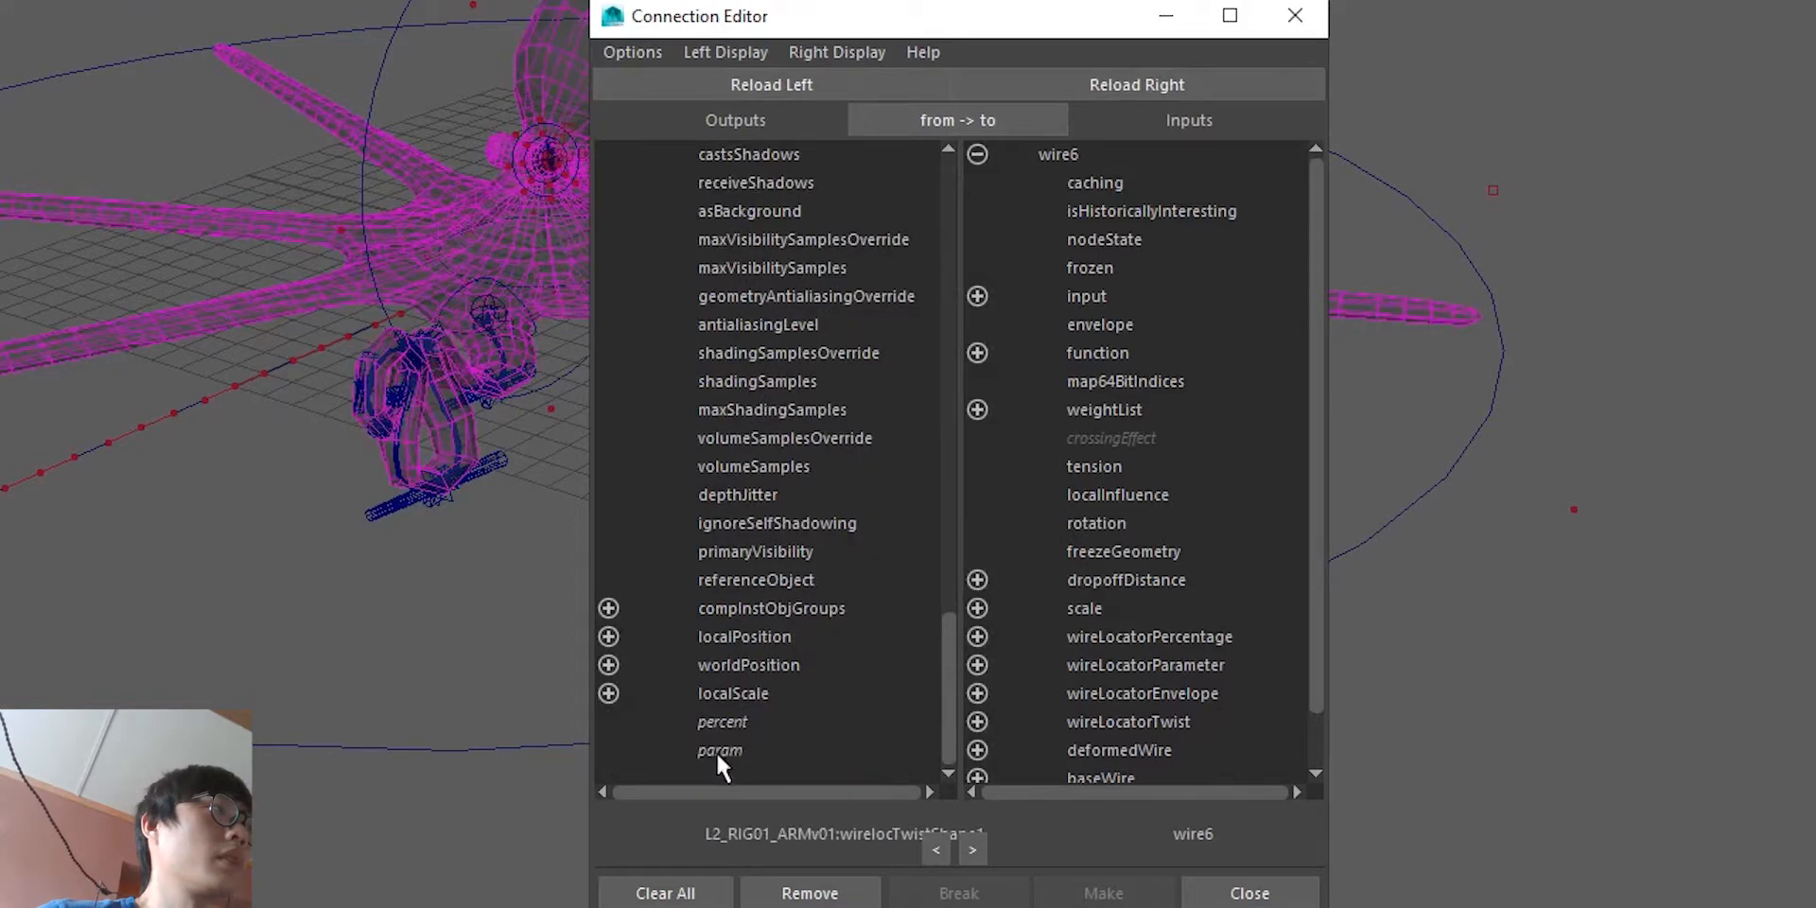
click(717, 751)
scroll(1131, 546, down, 1)
click(1132, 609)
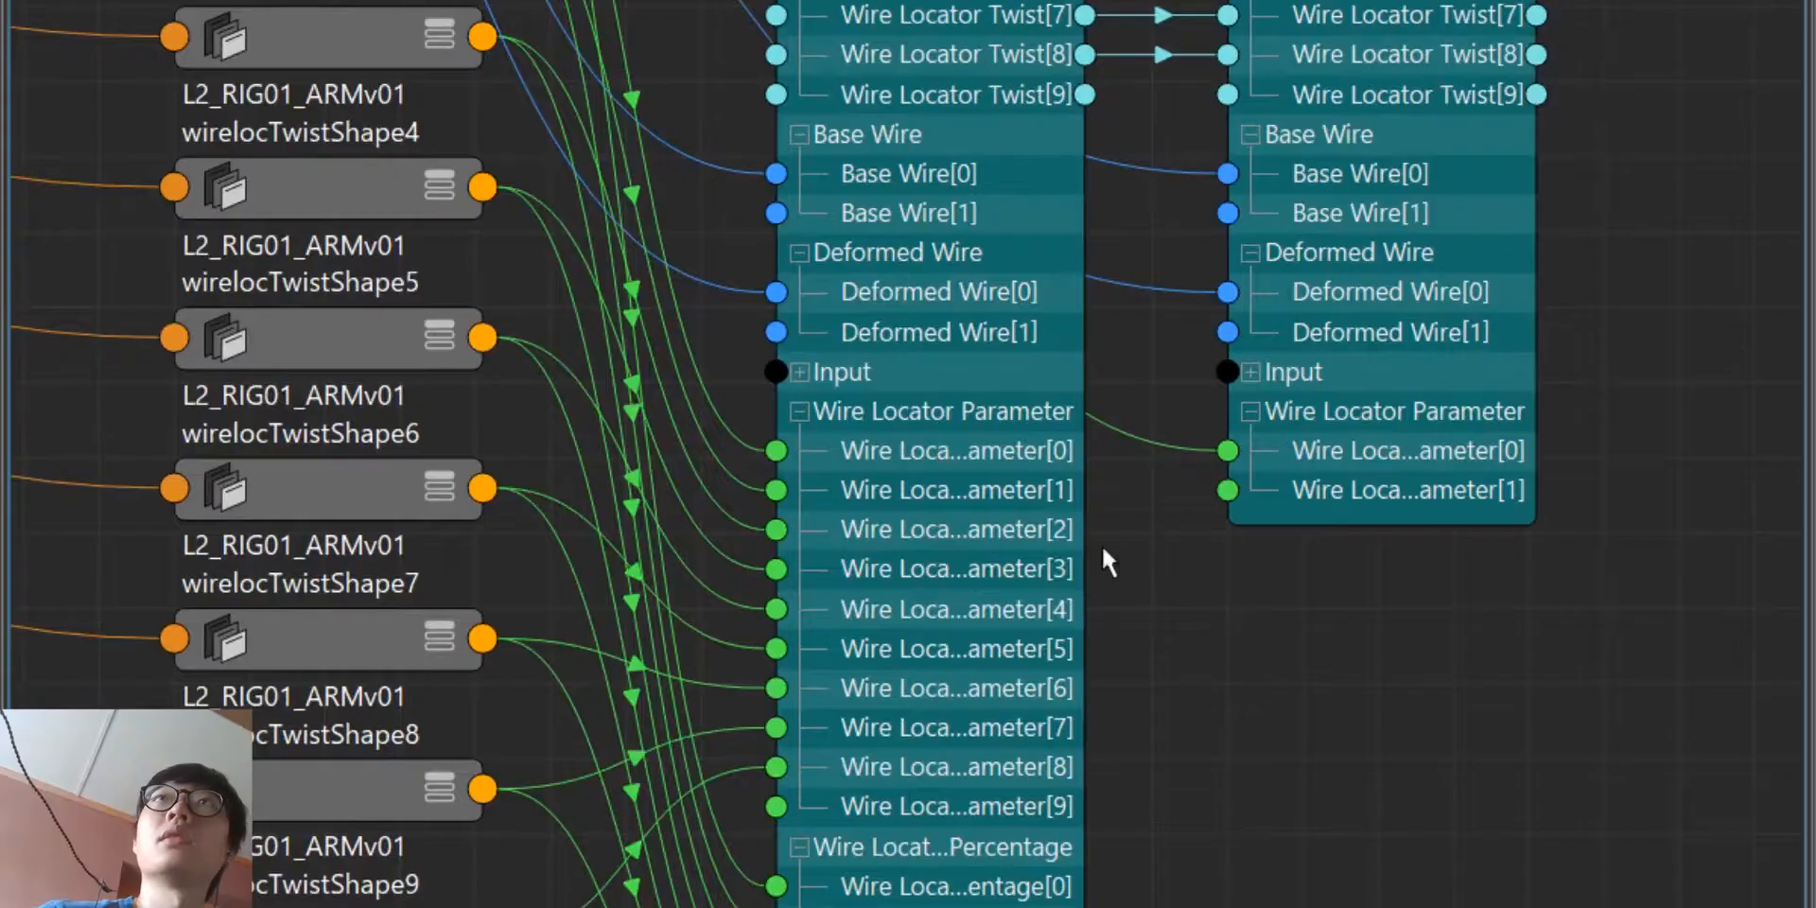
Step: Connect the param outputs of wirelocTwistShape2, 3 and 4 to Wire Locator Parameter[1], [2] and [3] of wire6
middle_drag(1101, 543, 1107, 658)
alt+right_drag(1107, 657, 1122, 539)
alt+middle_drag(1122, 539, 1119, 641)
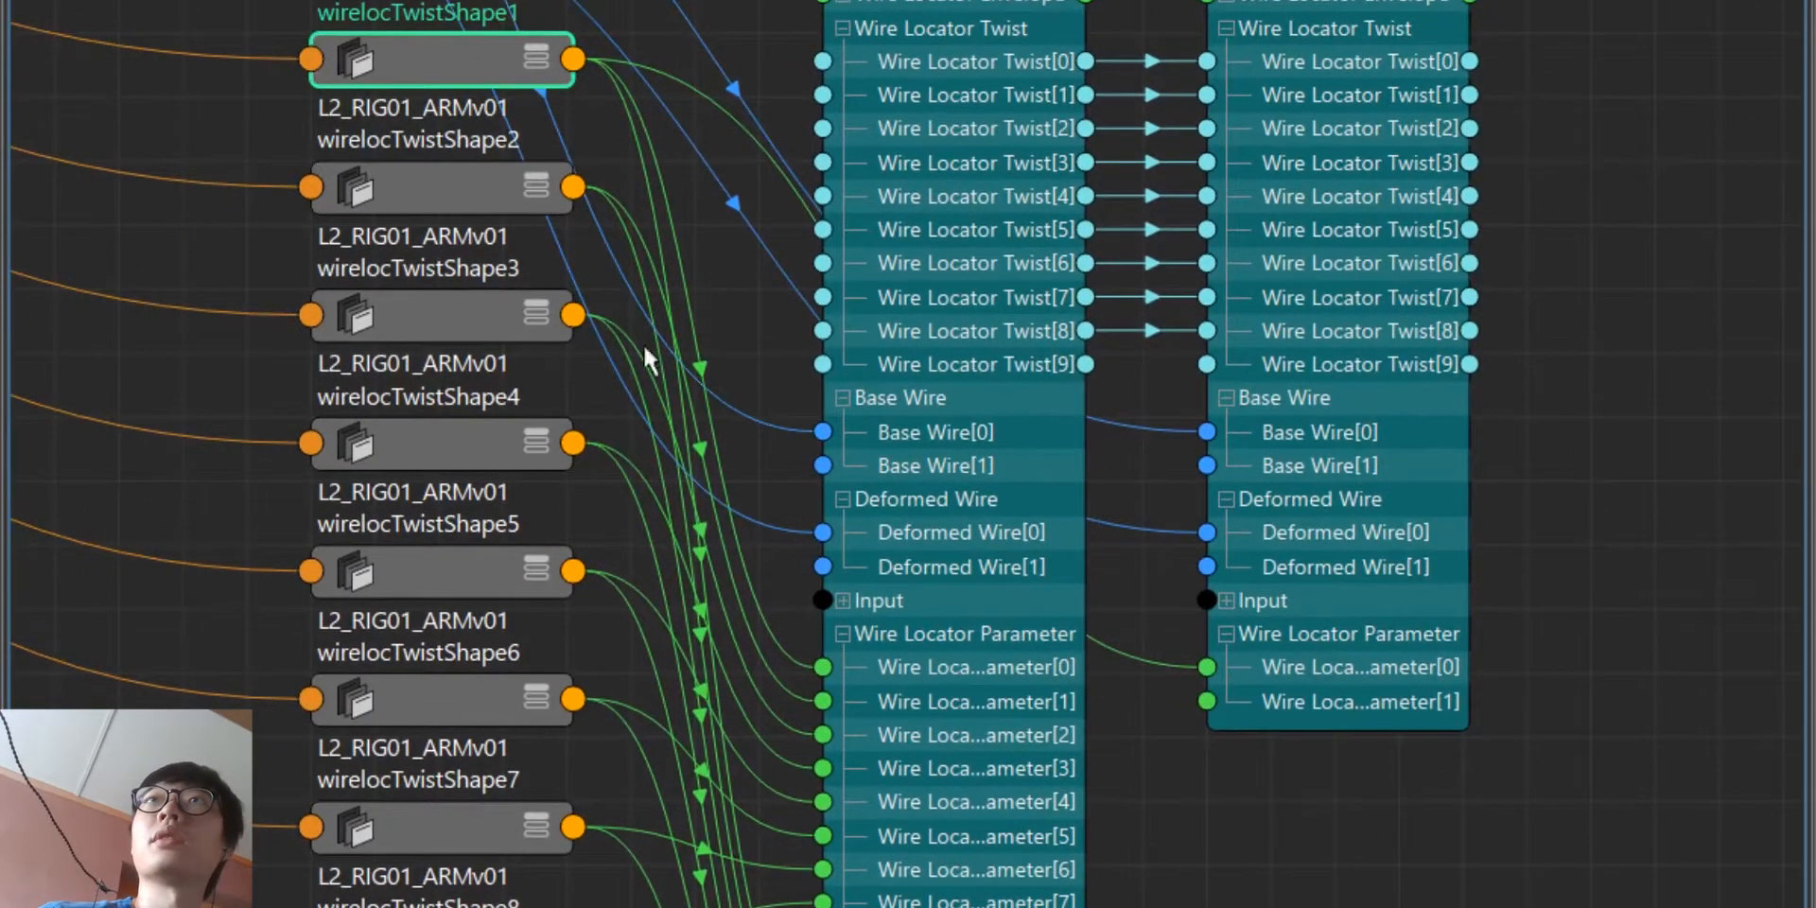
click(1207, 701)
click(572, 314)
click(1207, 734)
click(572, 442)
click(1206, 768)
Step: Connect the param outputs of wirelocTwistShape5 to 9 to Wire Locator Parameter[4] to [8] of wire6, and the percent outputs to Wire Locator Percentage
alt+middle_drag(1153, 830, 1095, 621)
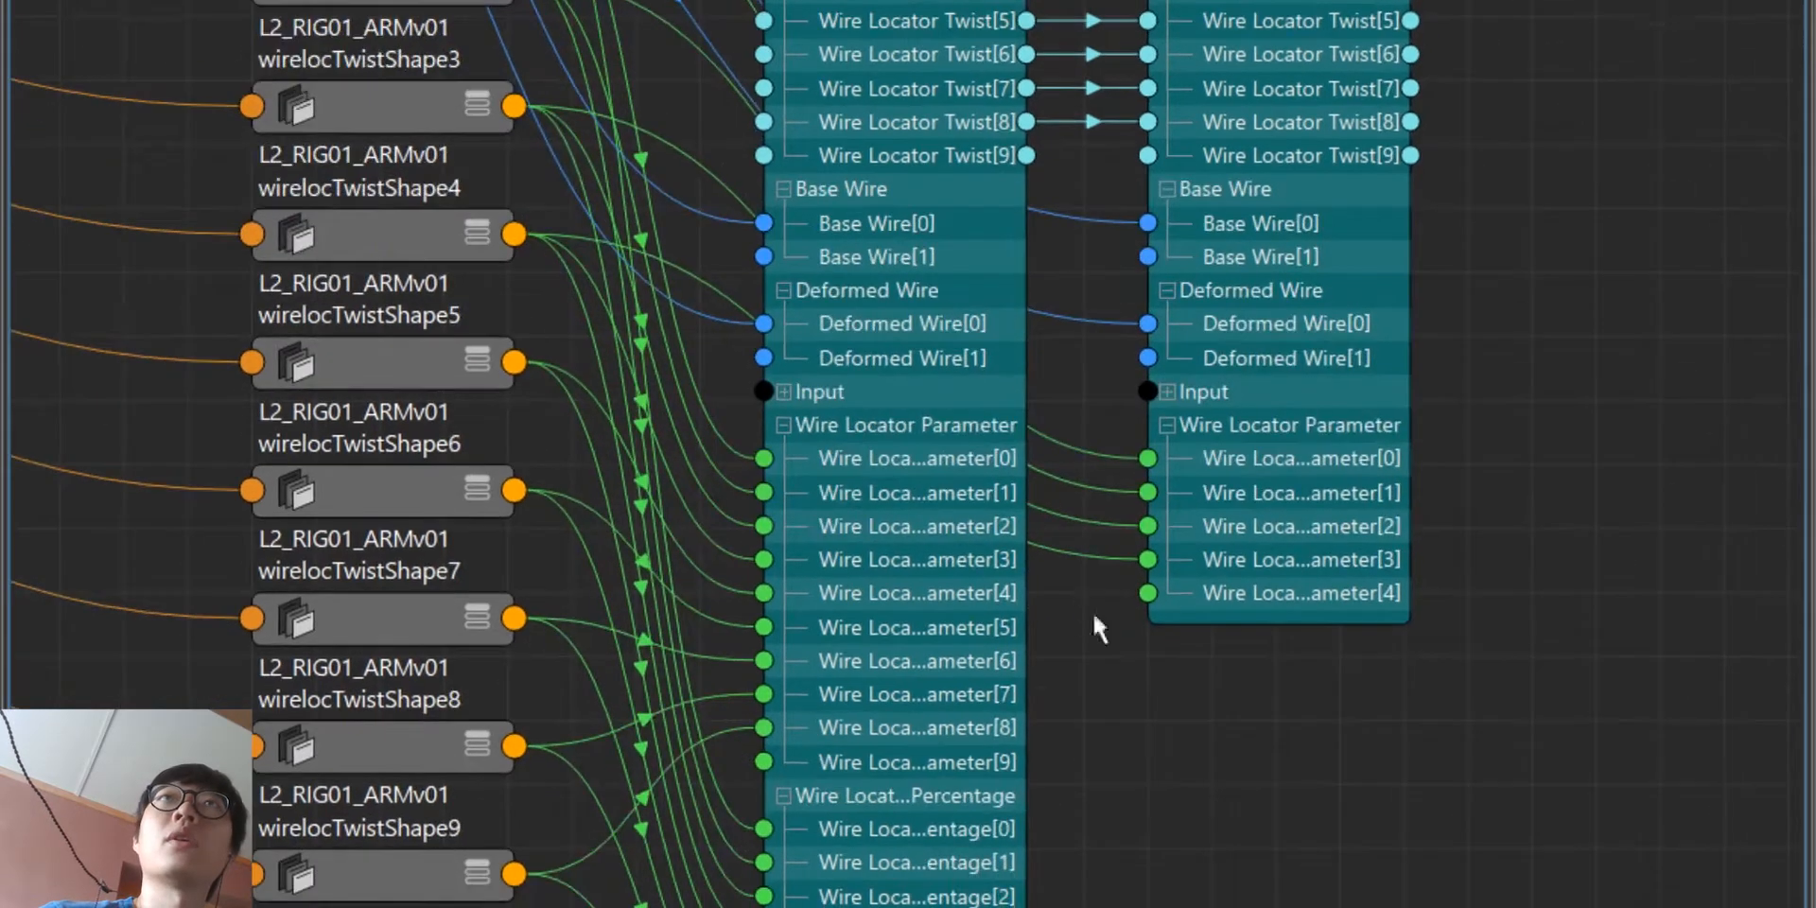
click(1147, 593)
click(514, 745)
click(577, 905)
click(1148, 693)
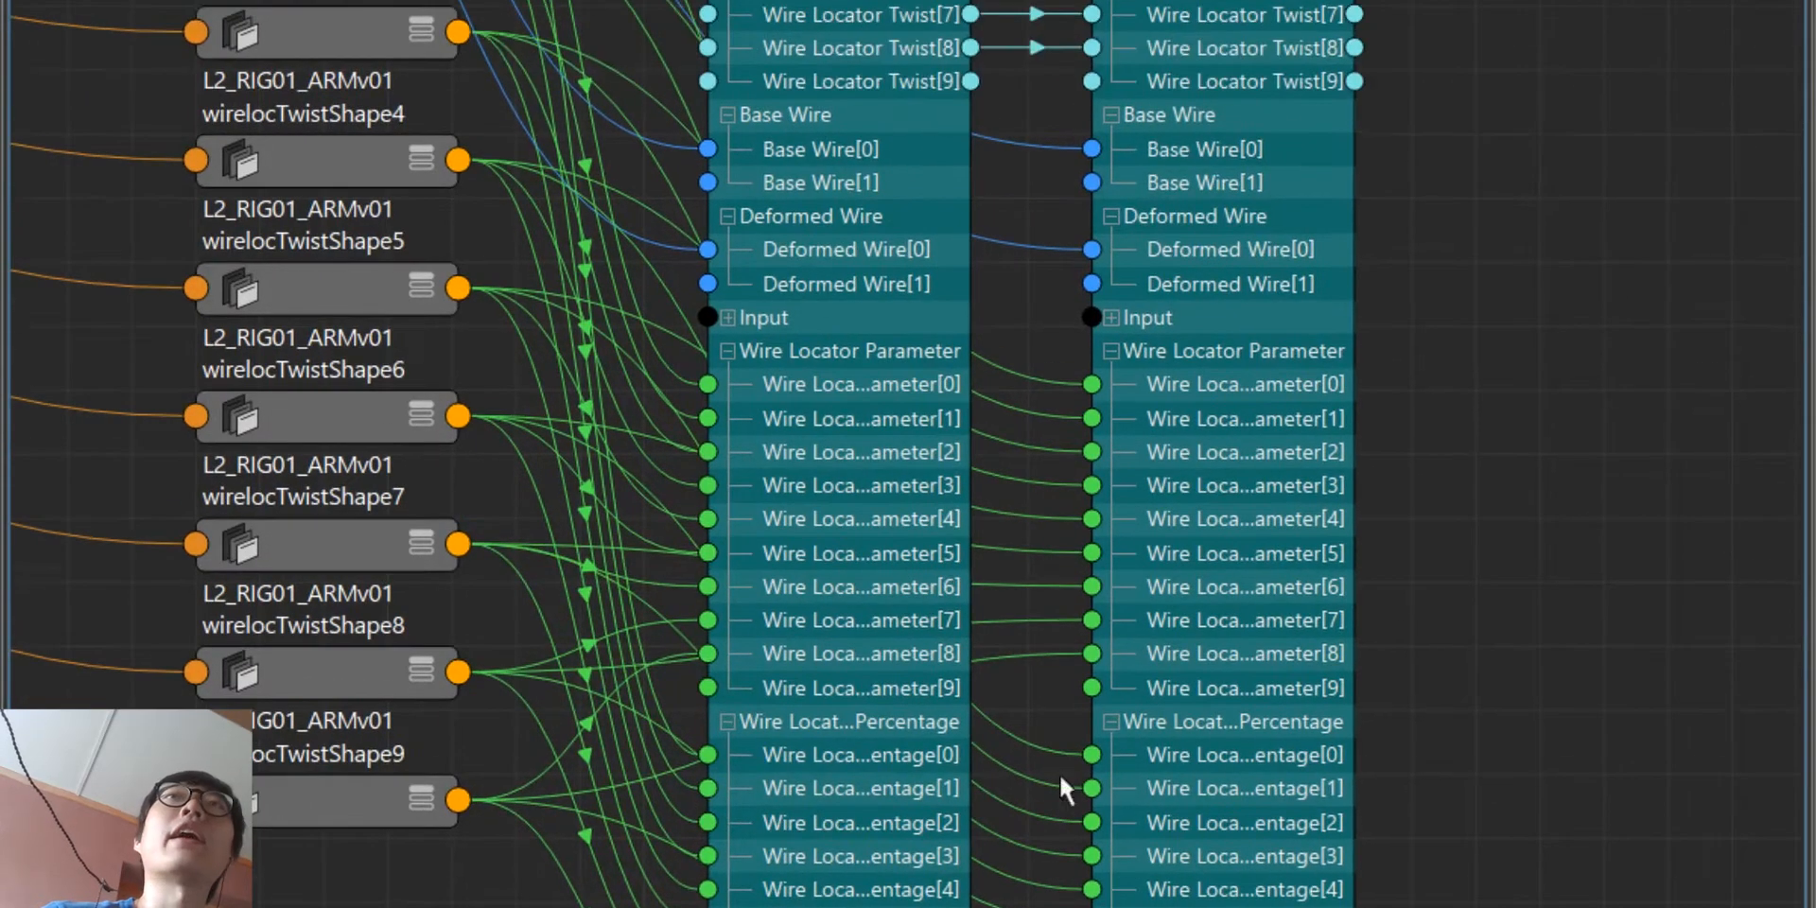
Step: Check the wire5 and wire6 connections in the node network and the rig's curves and locators in the scene list
scroll(1139, 777, down, 3)
alt+middle_drag(967, 371, 767, 809)
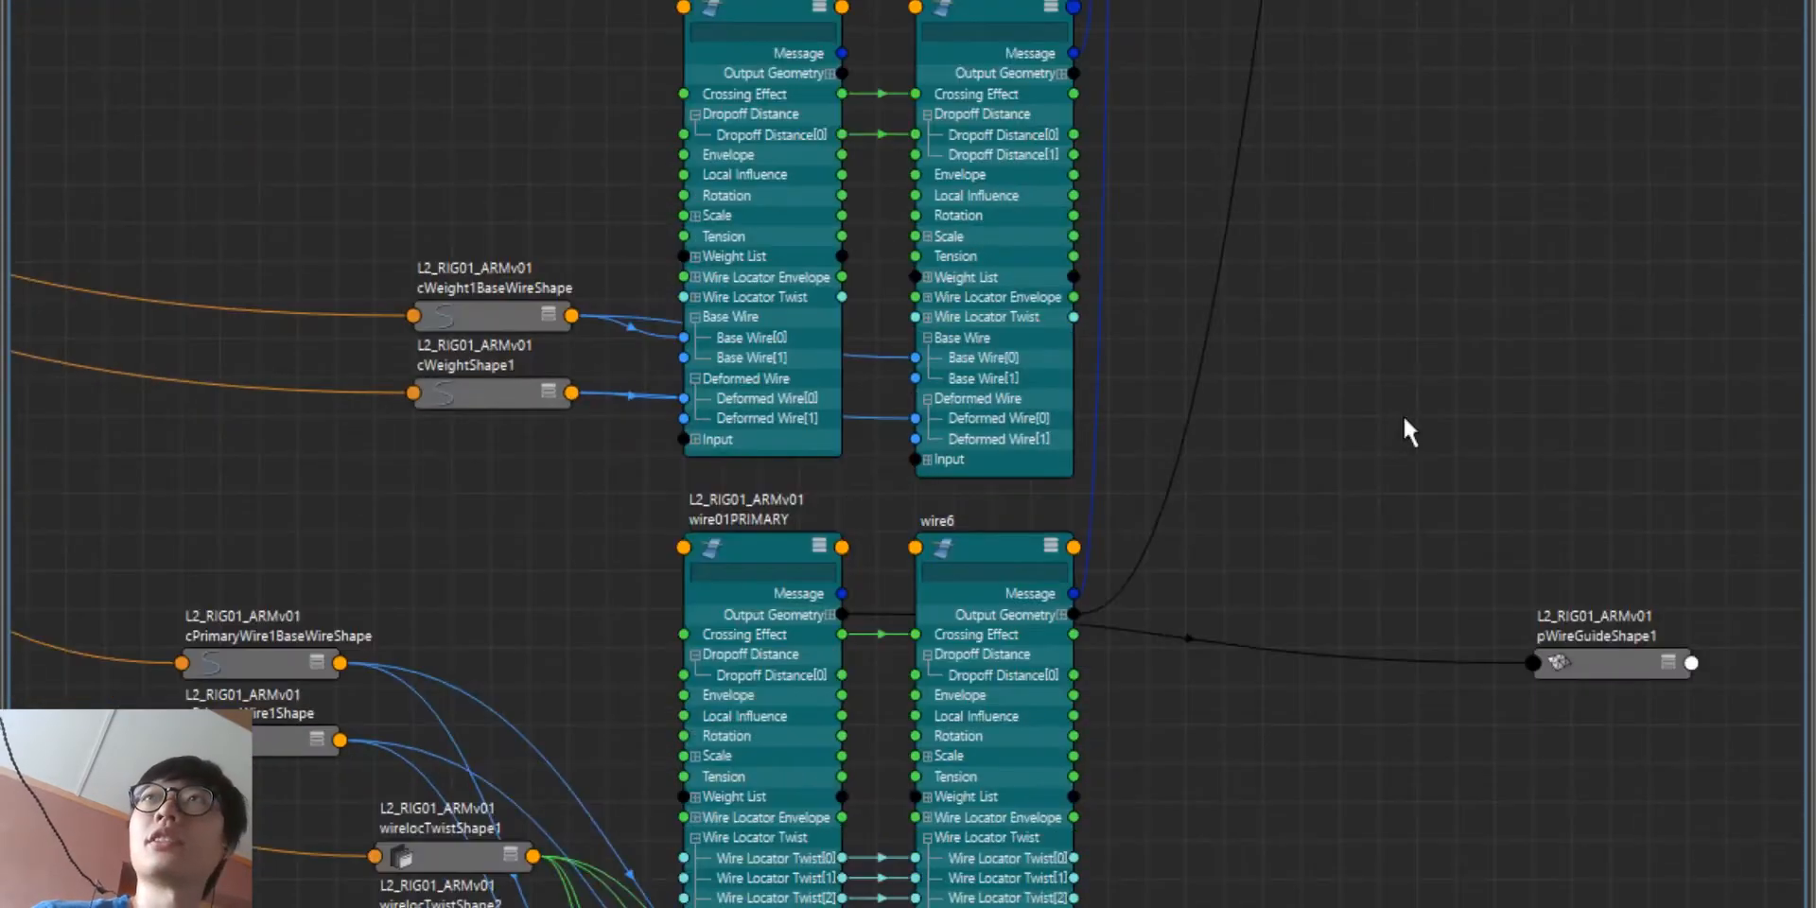
alt+middle_drag(1404, 414, 1094, 836)
scroll(1095, 832, down, 3)
alt+middle_drag(810, 509, 894, 153)
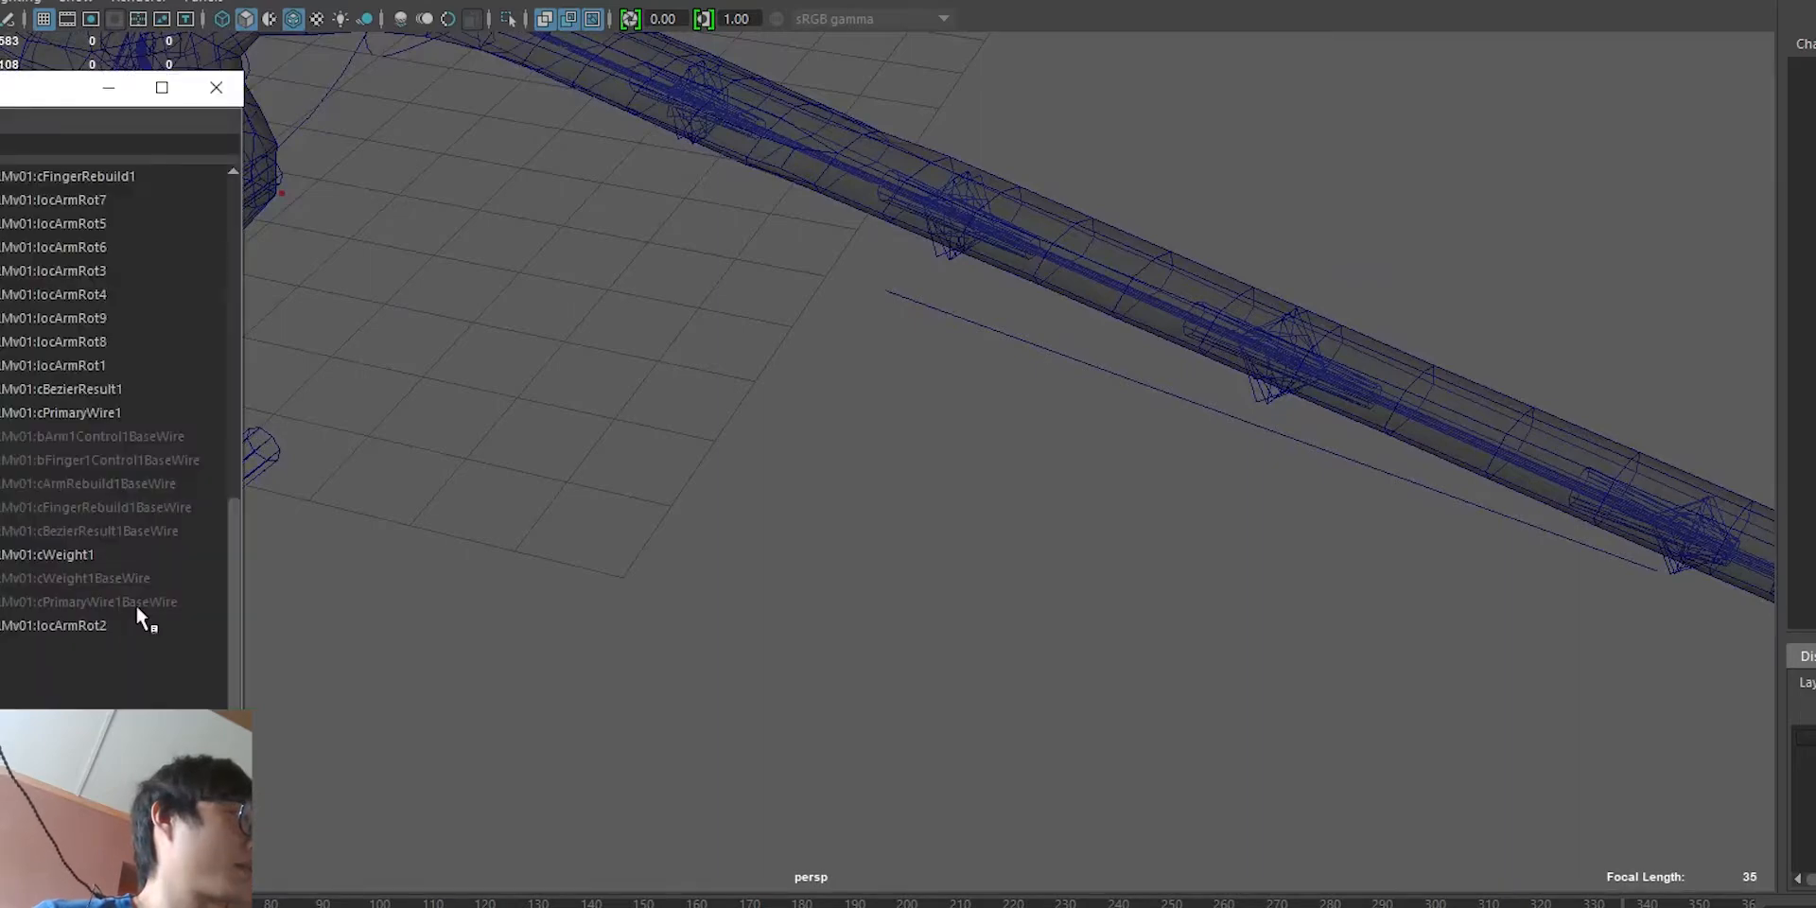
scroll(138, 607, down, 1)
scroll(137, 610, up, 1)
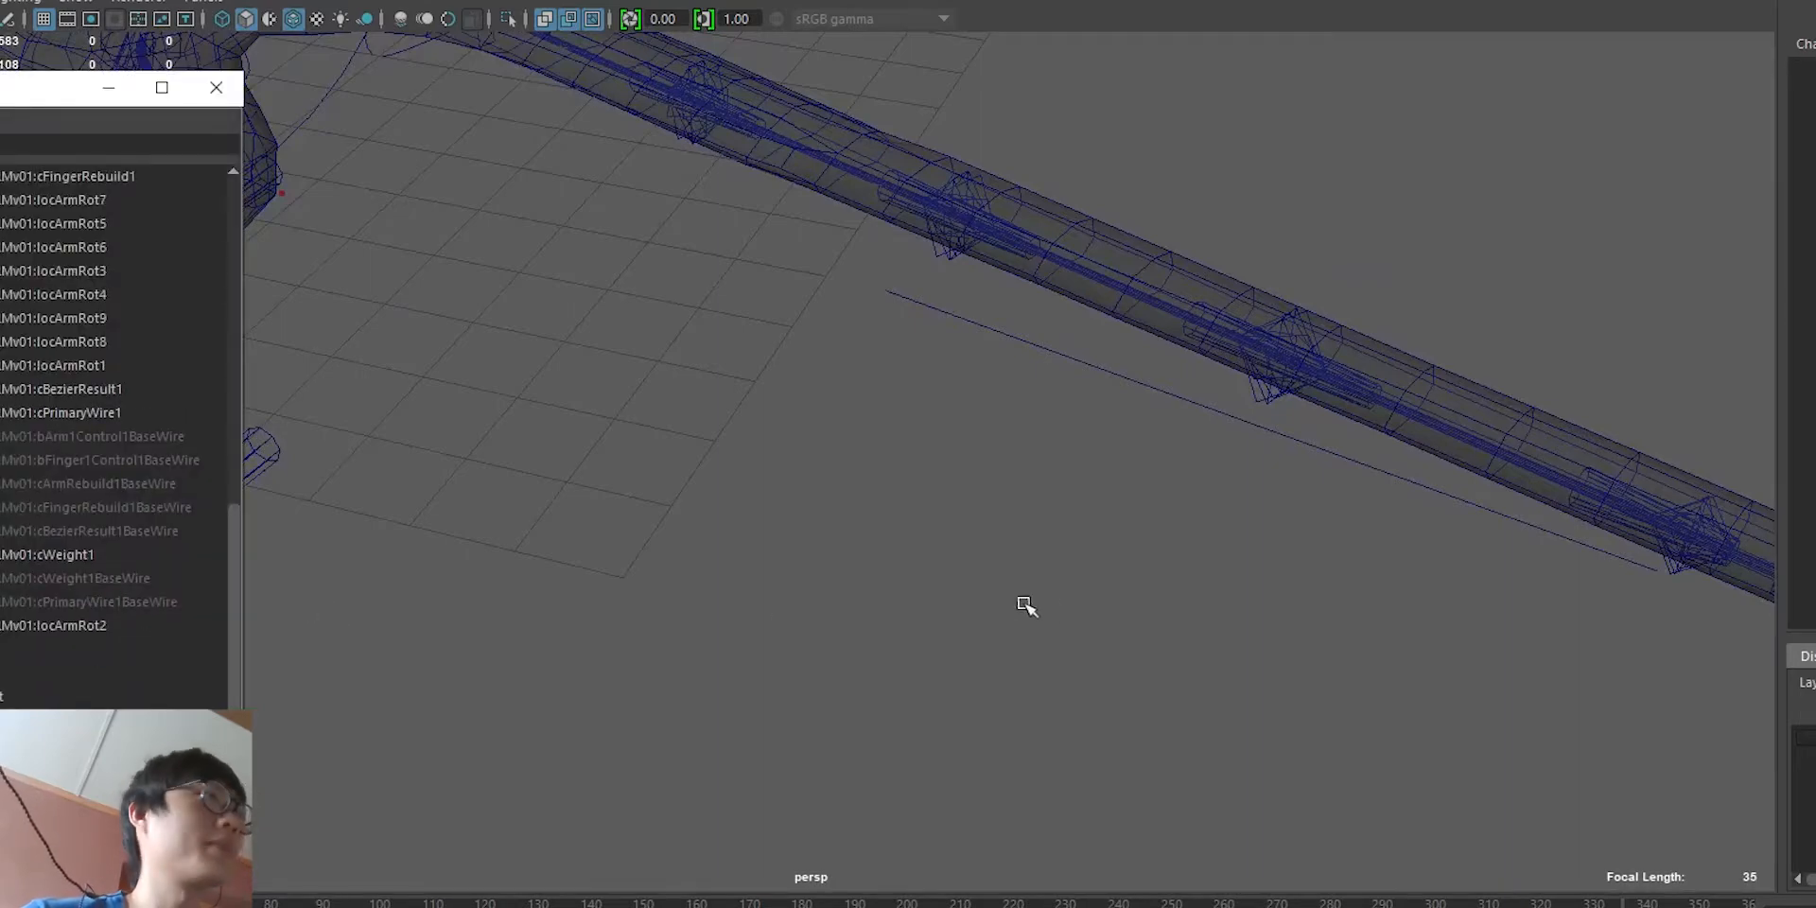
Step: Raise the control midway along the L2 arm to test how the octopus mesh deforms
alt+middle_drag(909, 248, 893, 362)
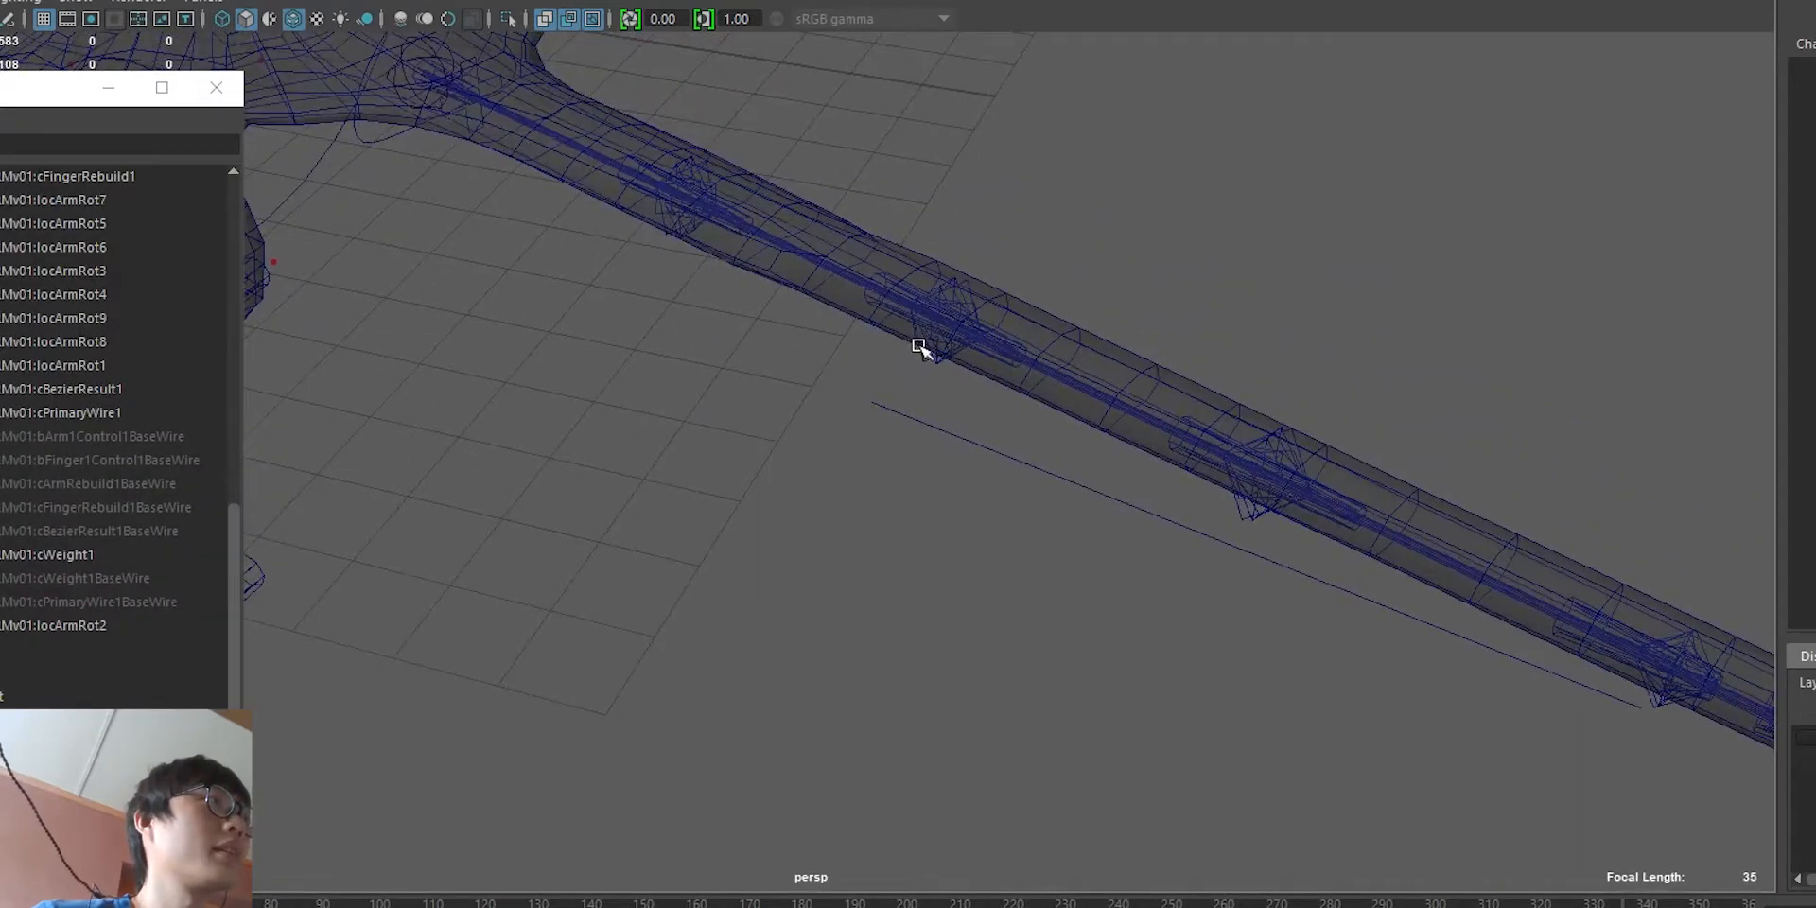
click(919, 347)
click(935, 327)
key(w)
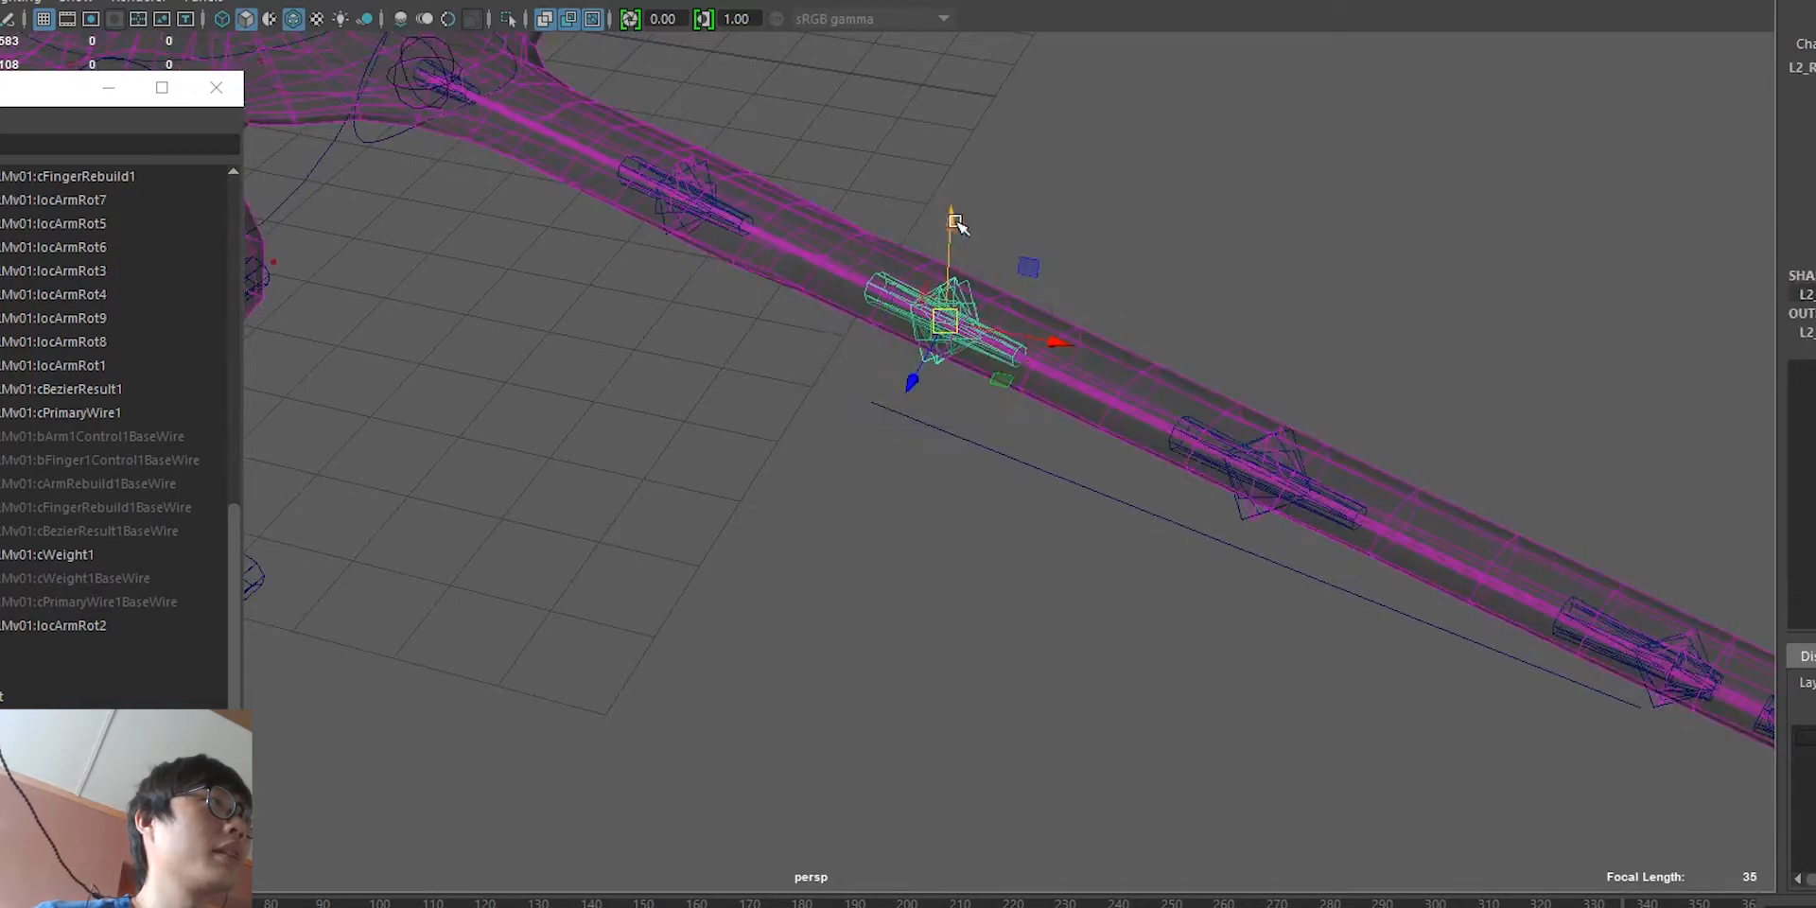
drag(951, 223, 955, 4)
alt+middle_drag(1082, 53, 1080, 395)
alt+drag(1082, 397, 953, 275)
alt+right_drag(952, 276, 1126, 539)
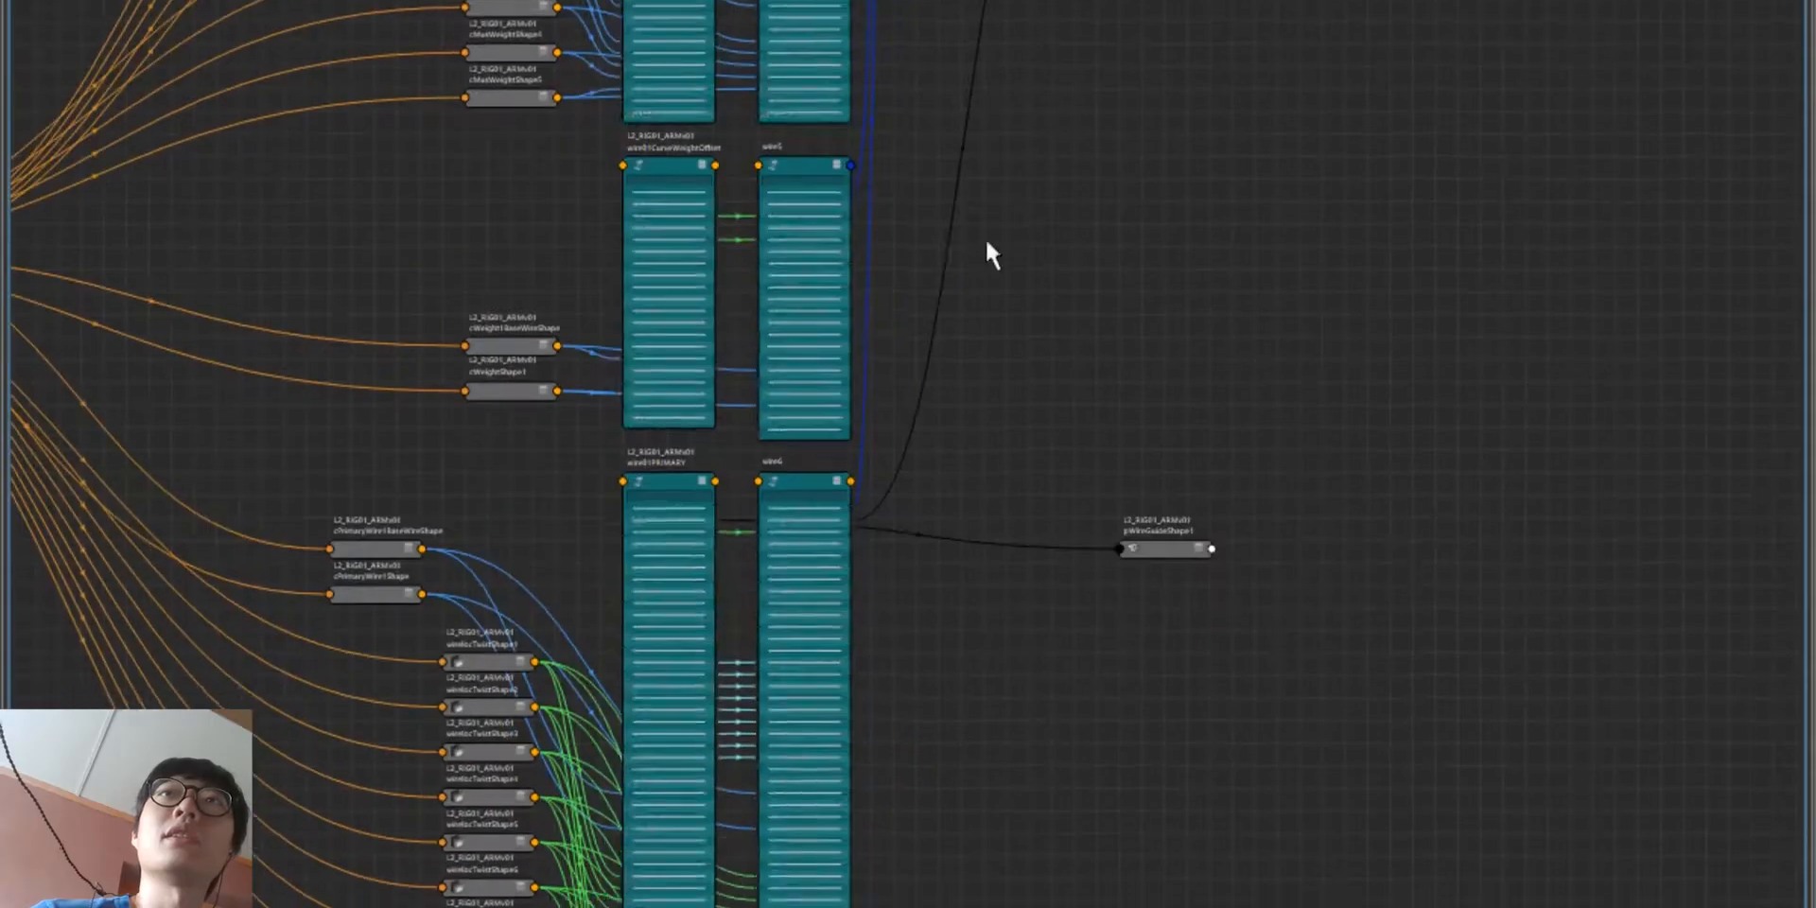
Step: Connect Dropoff Distance[0] from wire01PRIMARY to wire6, and inspect the arm's deformation around the raised control
scroll(986, 252, up, 6)
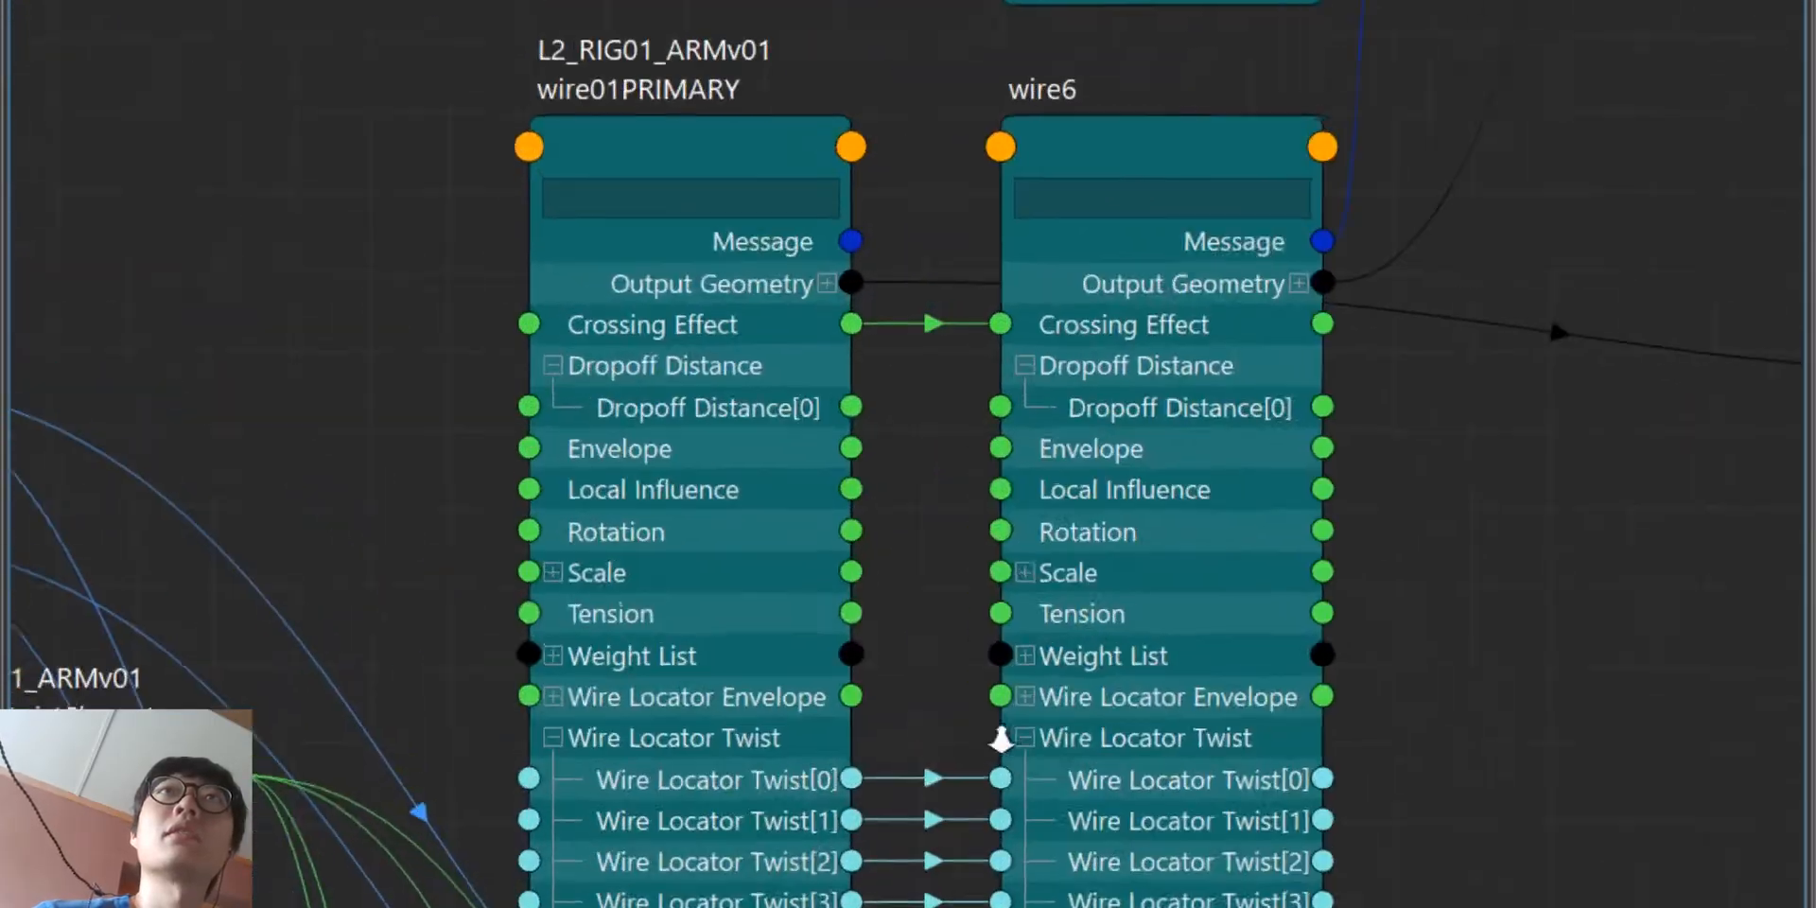
drag(872, 408, 998, 408)
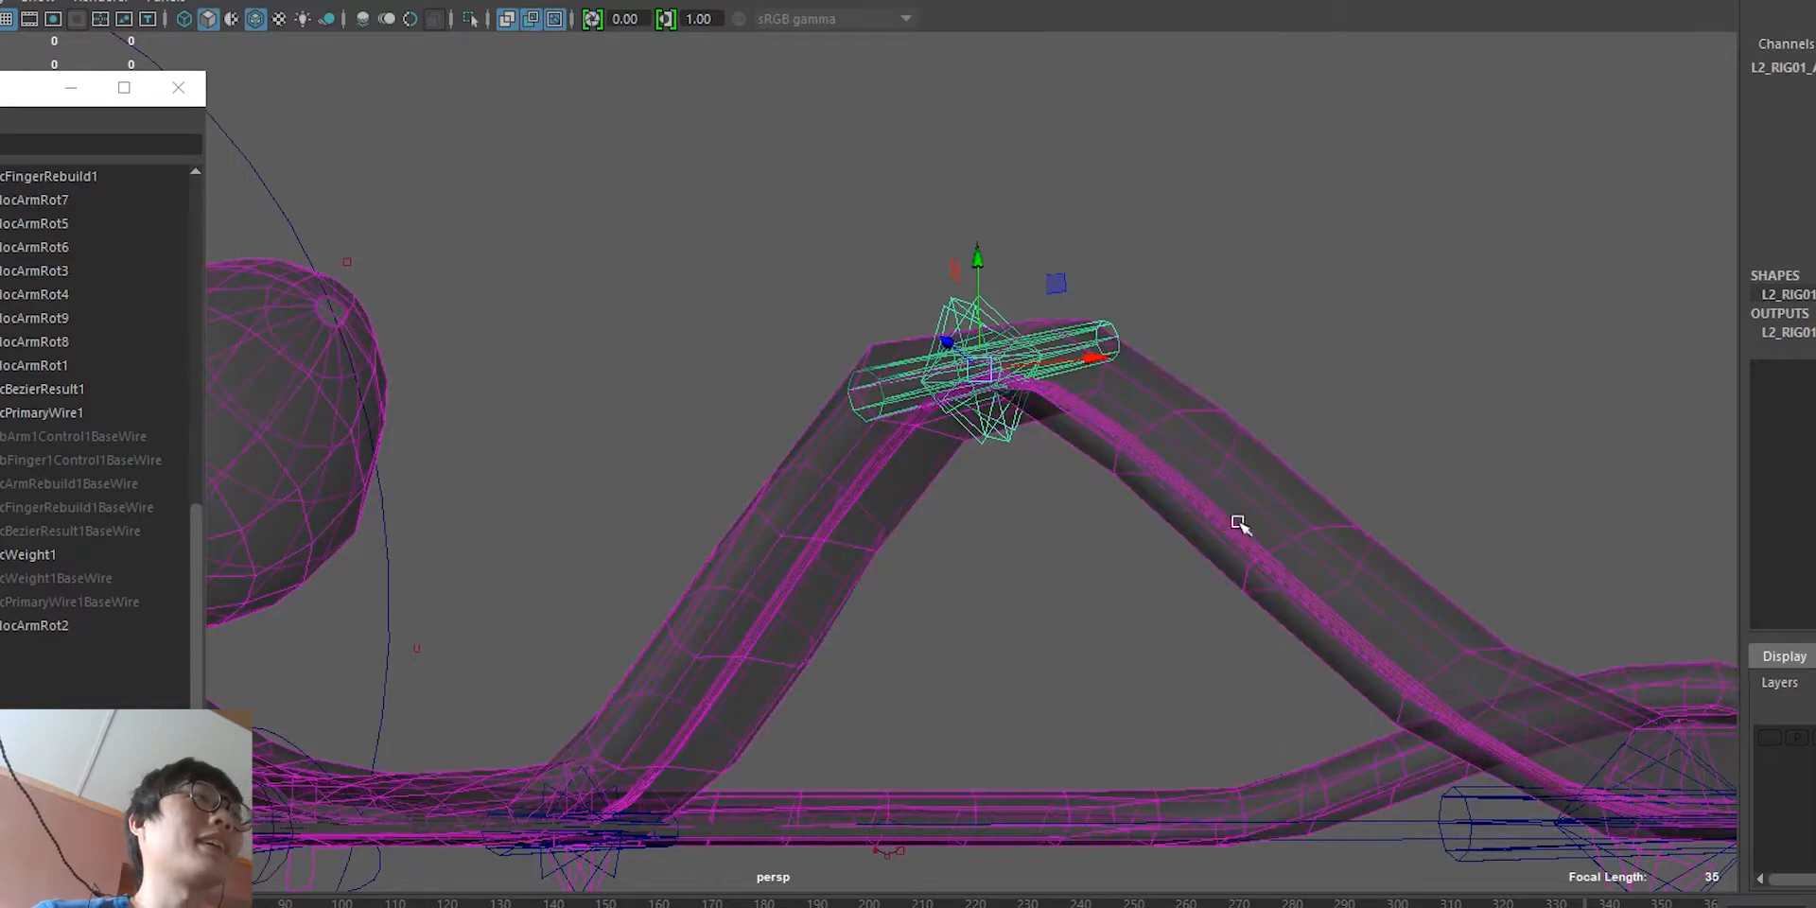
alt+drag(1238, 522, 766, 444)
alt+right_drag(766, 445, 647, 396)
alt+drag(647, 396, 881, 506)
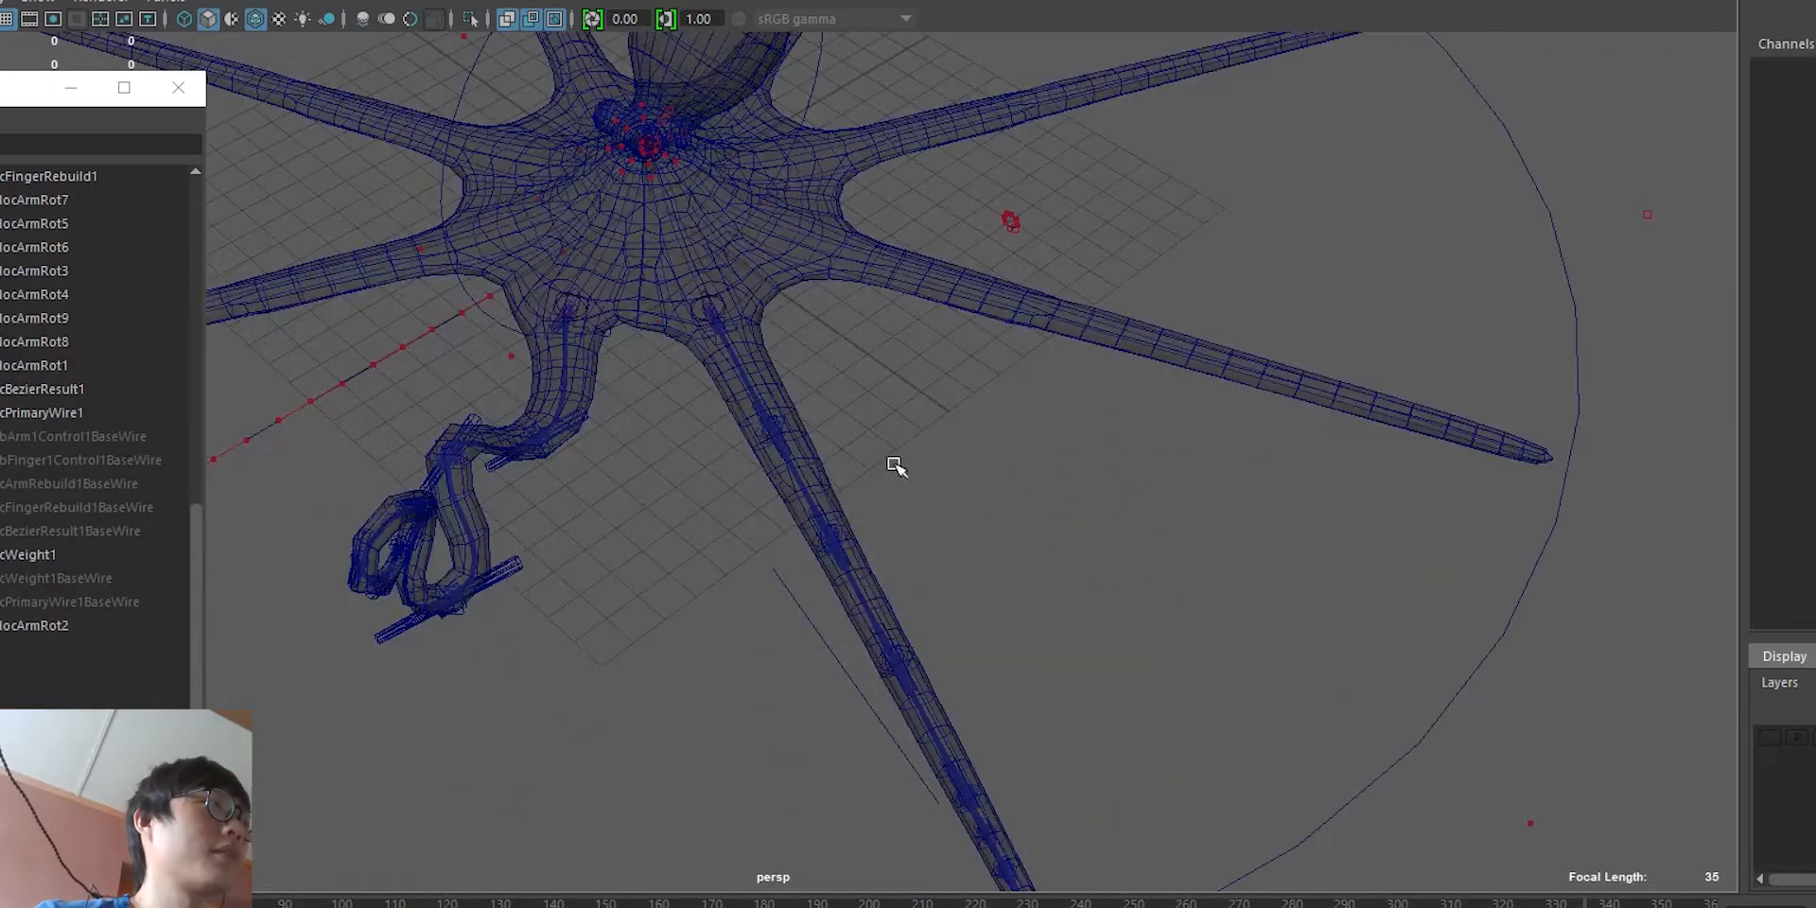
Step: Start painting wire weights on the octopus mesh, check the list of wire weight maps, and return to the Move tool
click(575, 409)
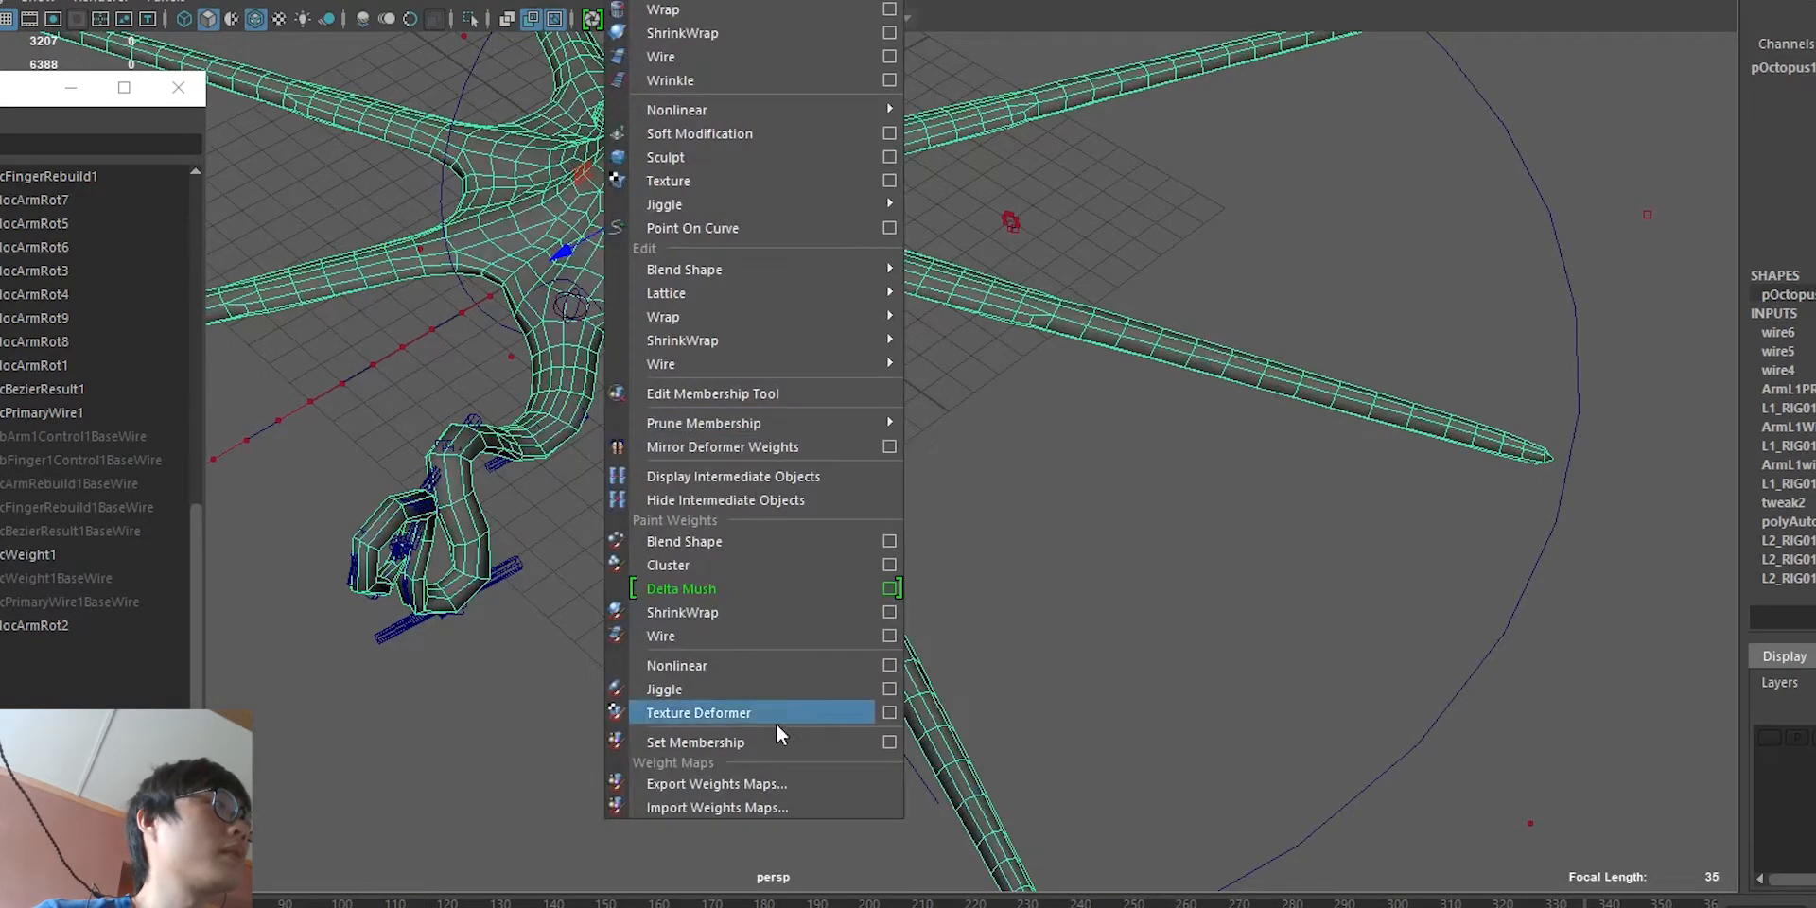
click(890, 638)
click(1731, 299)
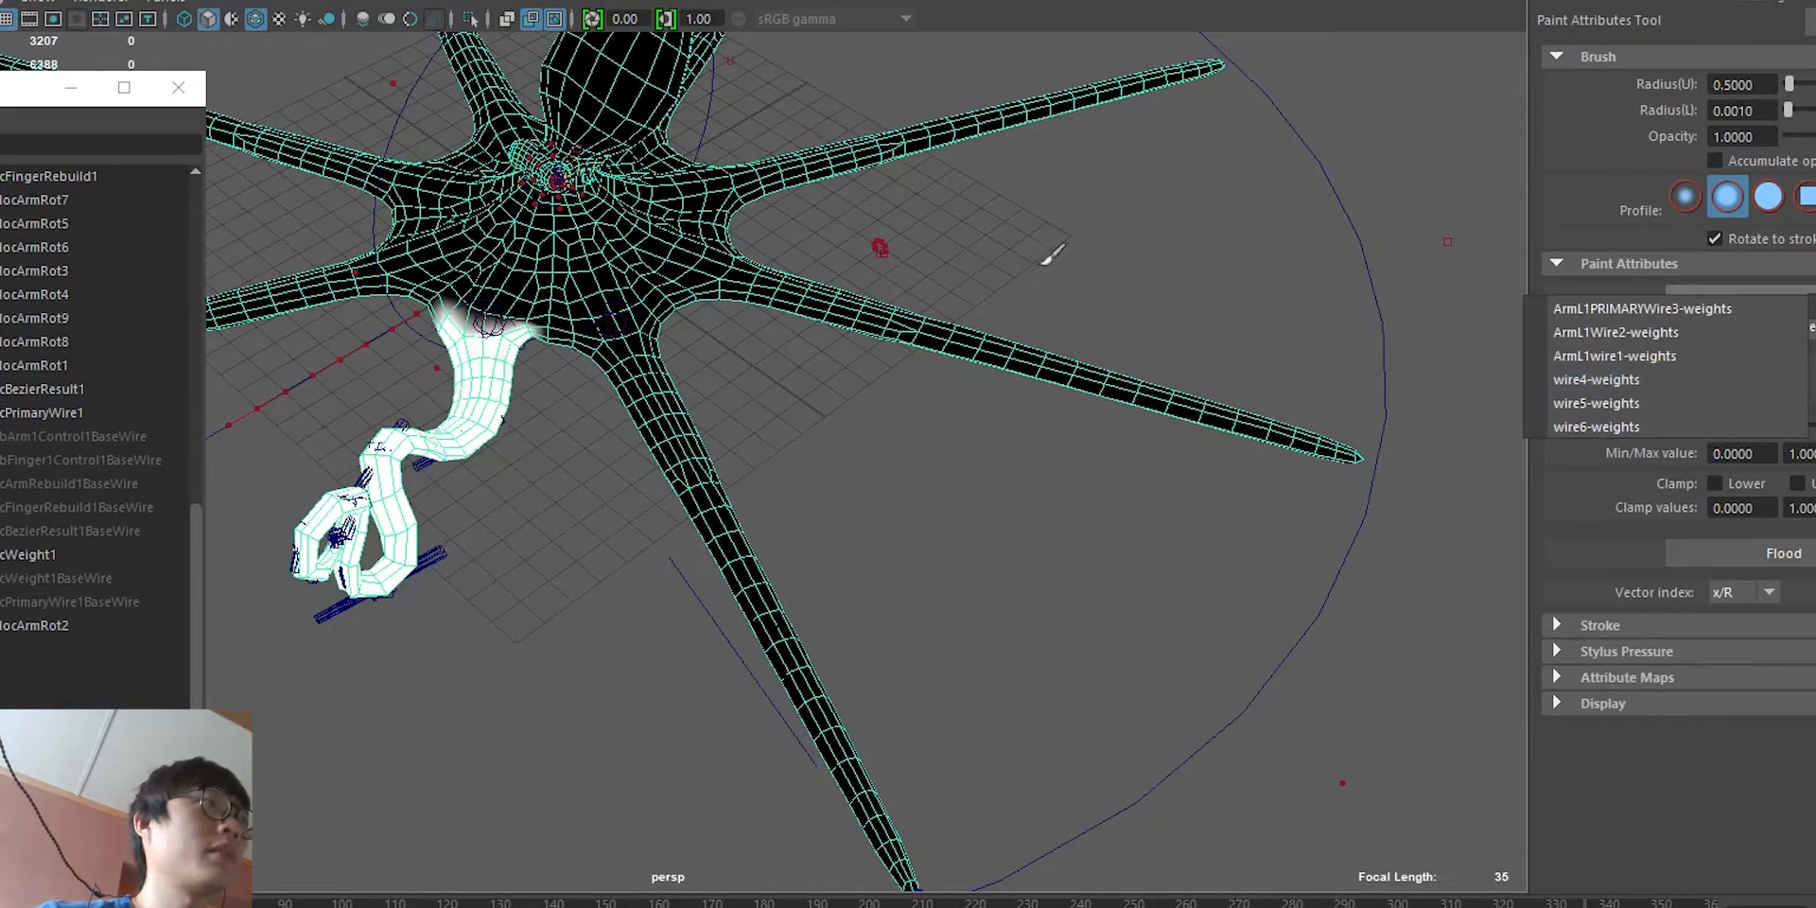
click(1044, 262)
key(w)
Step: Restart wire weight painting on the octopus mesh and choose the ArmL2wire2 weights as the map to paint
mouse_move(1044, 262)
alt+mouse_down()
mouse_move(778, 410)
mouse_move(833, 472)
alt+mouse_up()
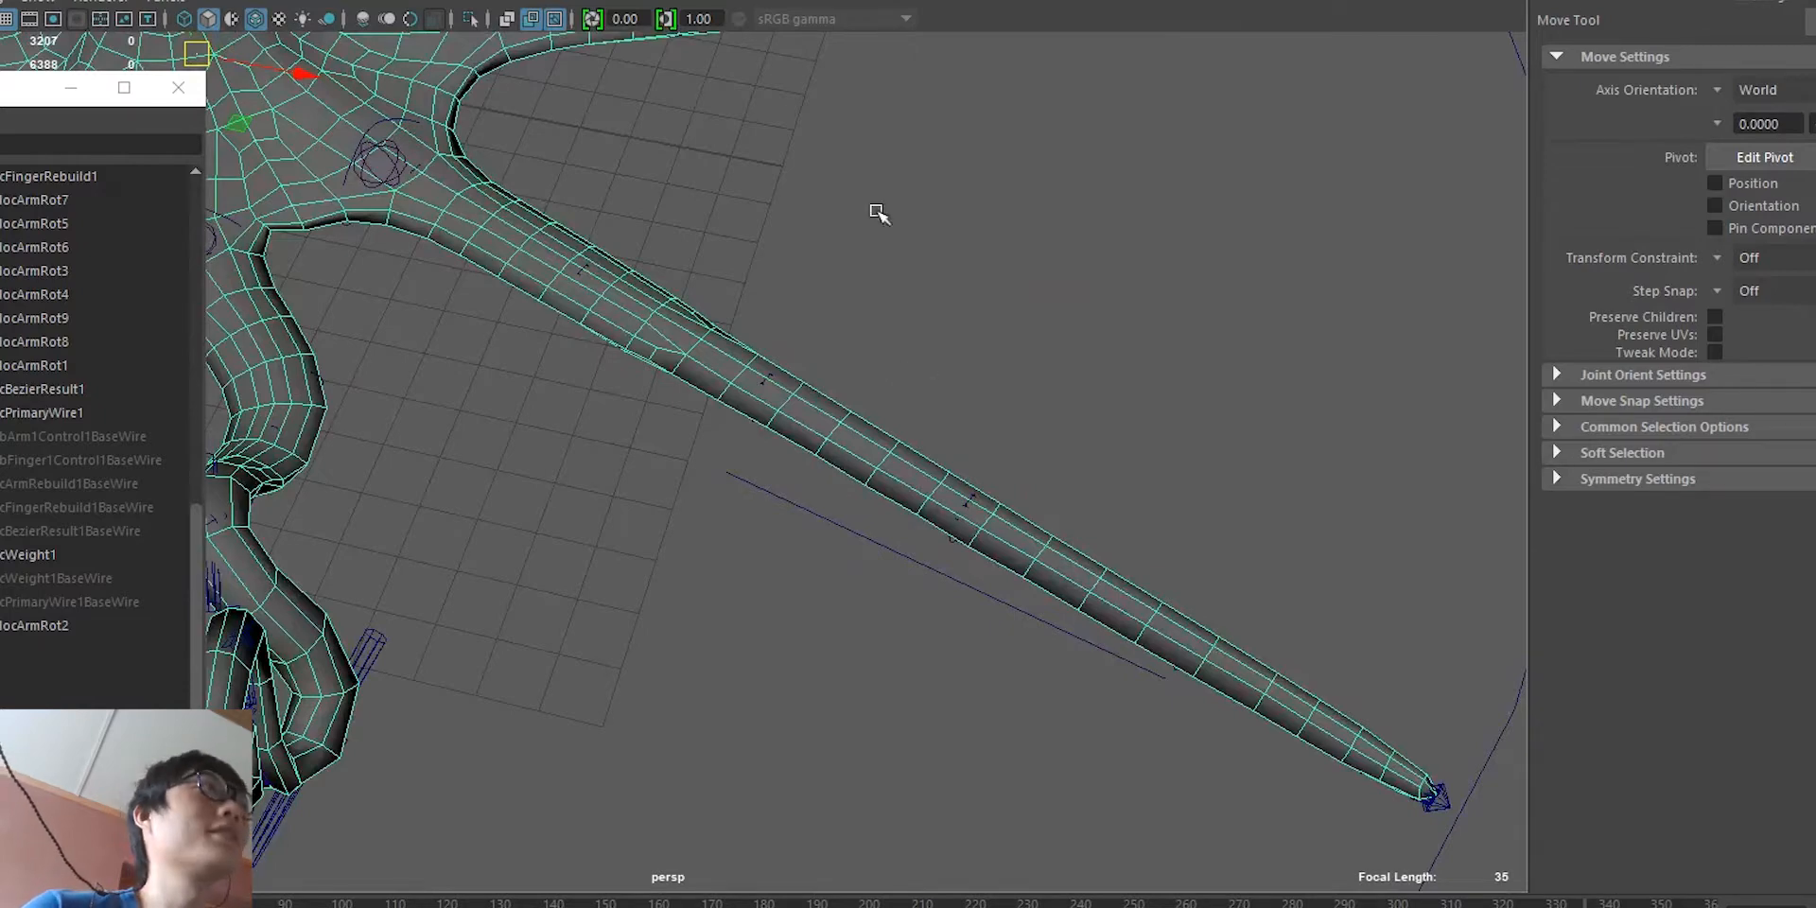
mouse_move(677, 509)
right_down()
mouse_move(833, 637)
mouse_move(898, 633)
right_up()
click(1740, 299)
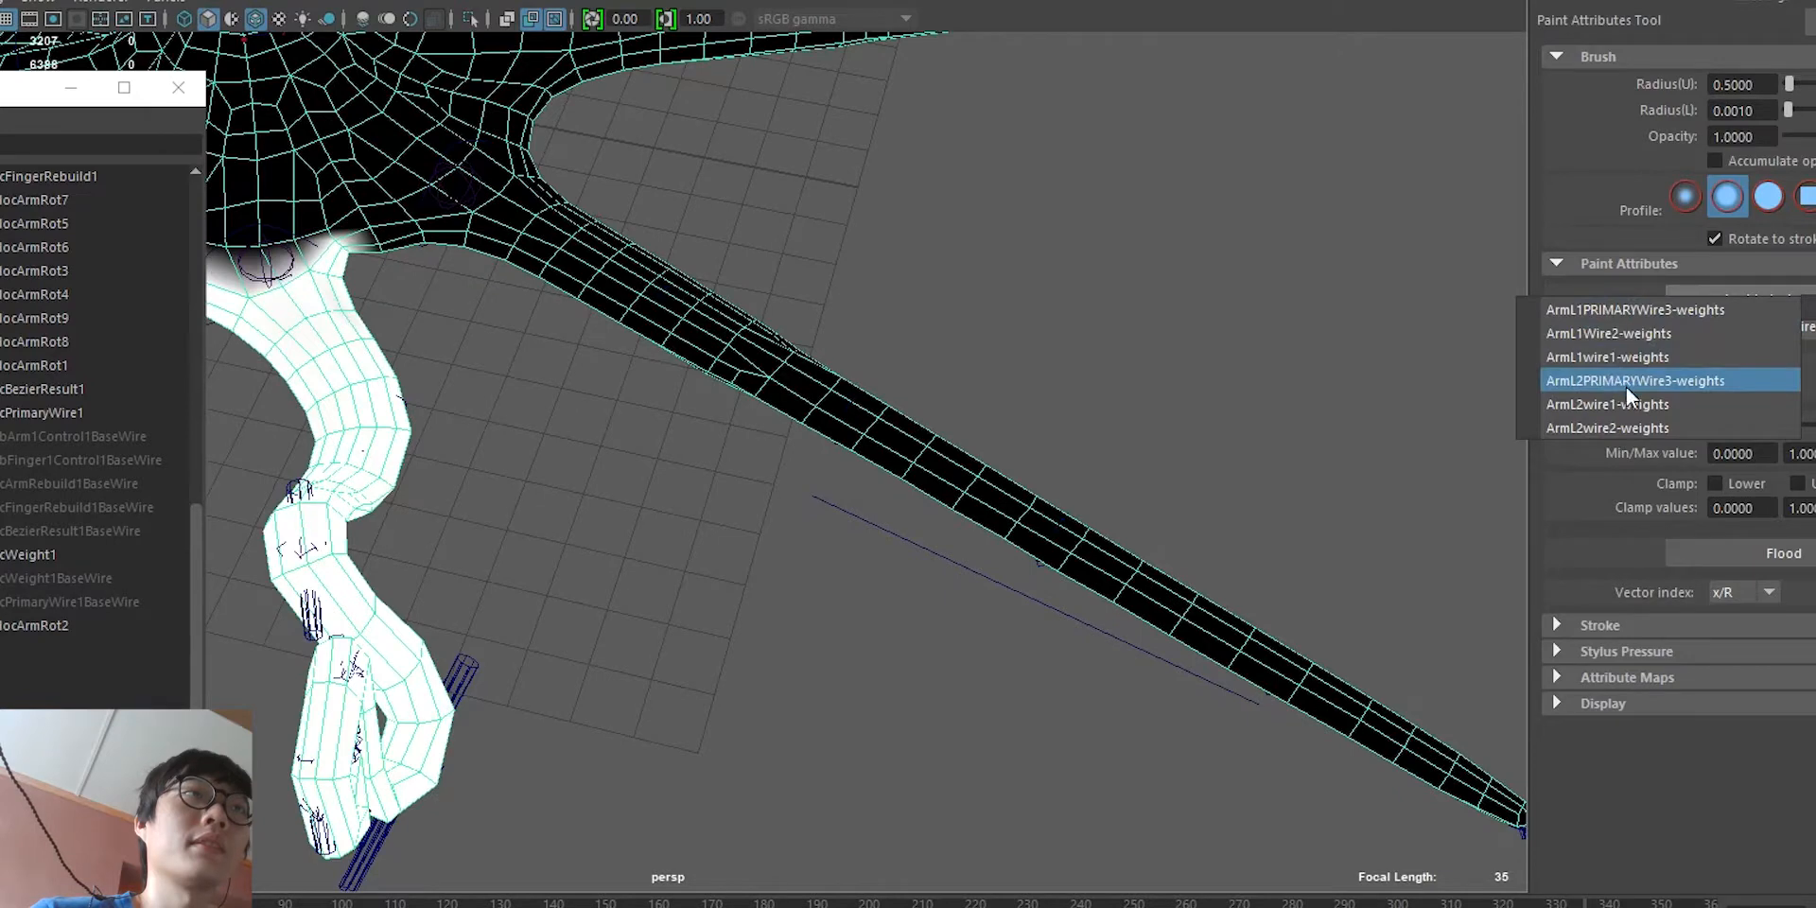
click(1623, 425)
alt+middle_drag(1124, 542, 1195, 519)
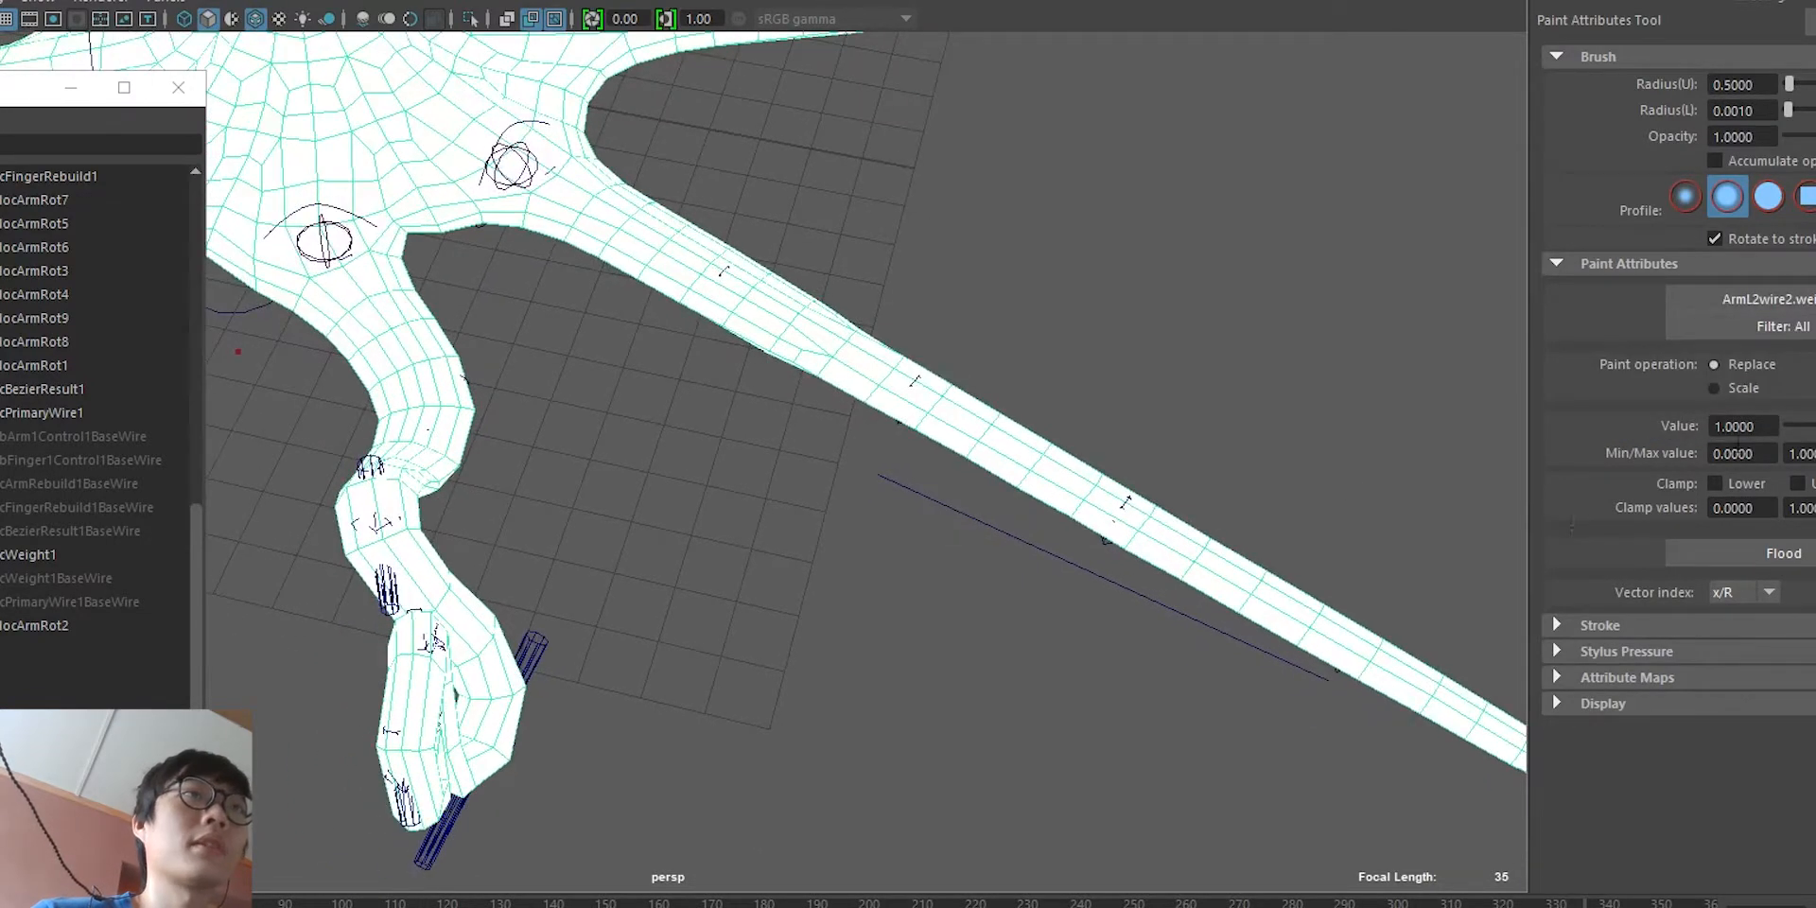
Step: Flood the ArmL2wire2, ArmL2wire1 and ArmL2PRIMARYWire3 weight maps with a value of 0
drag(1813, 428, 1676, 450)
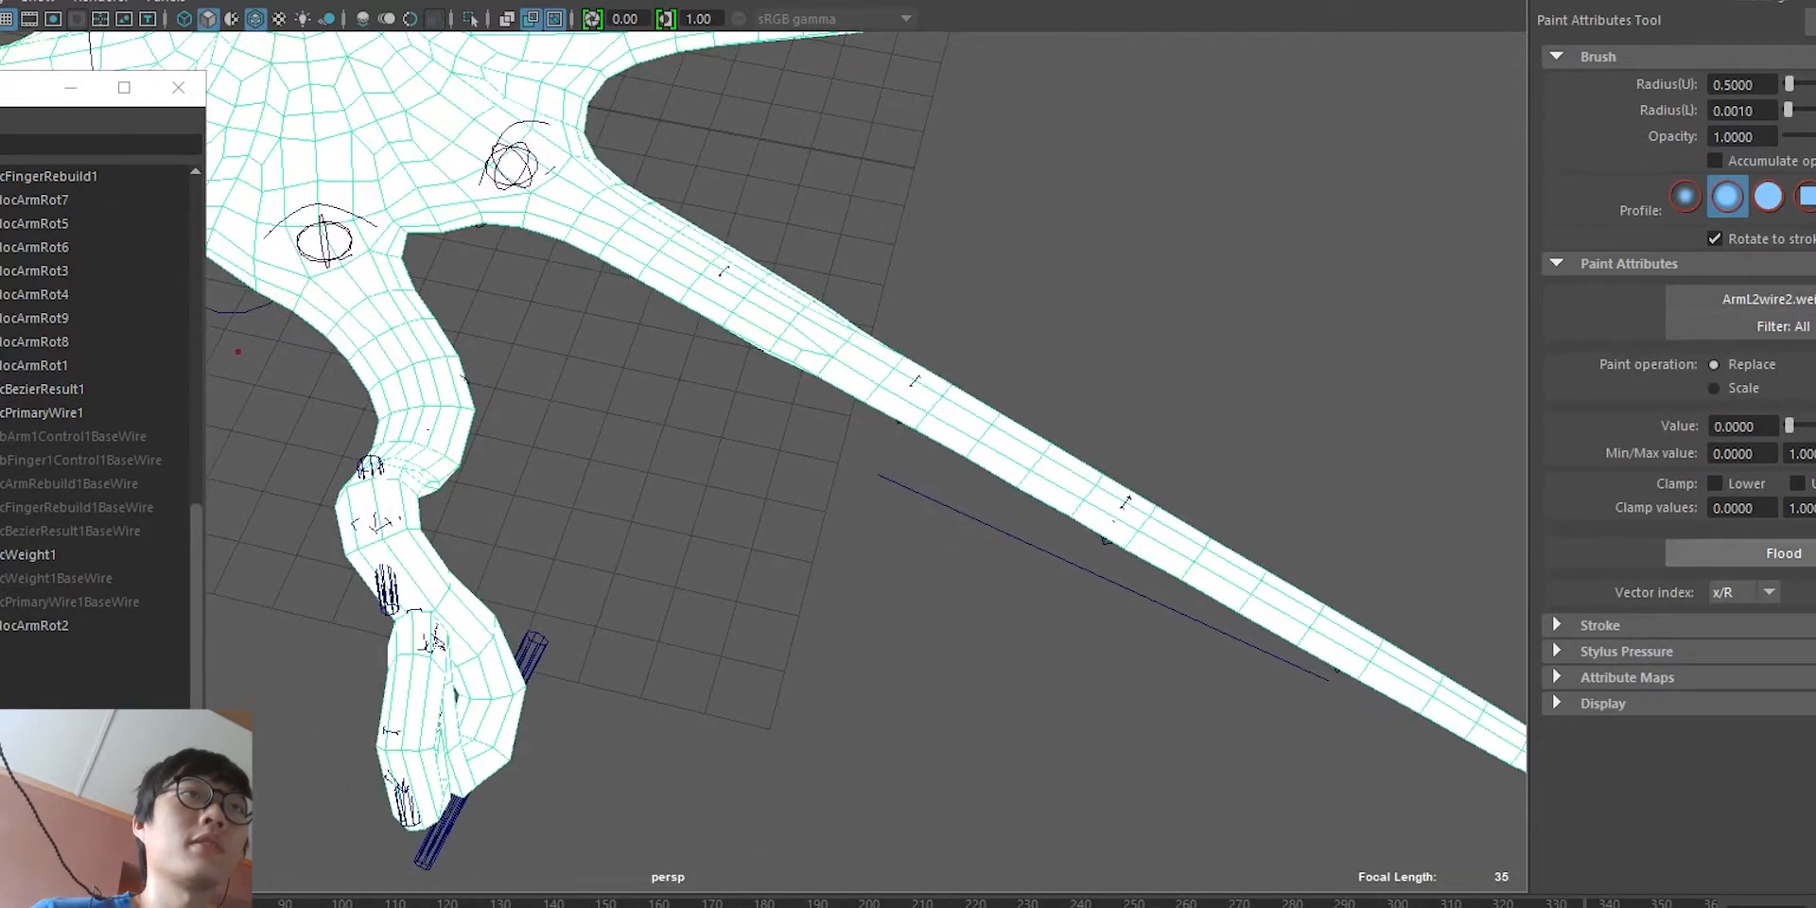
click(1741, 554)
alt+middle_drag(1192, 499, 919, 484)
click(1740, 299)
mouse_move(1802, 311)
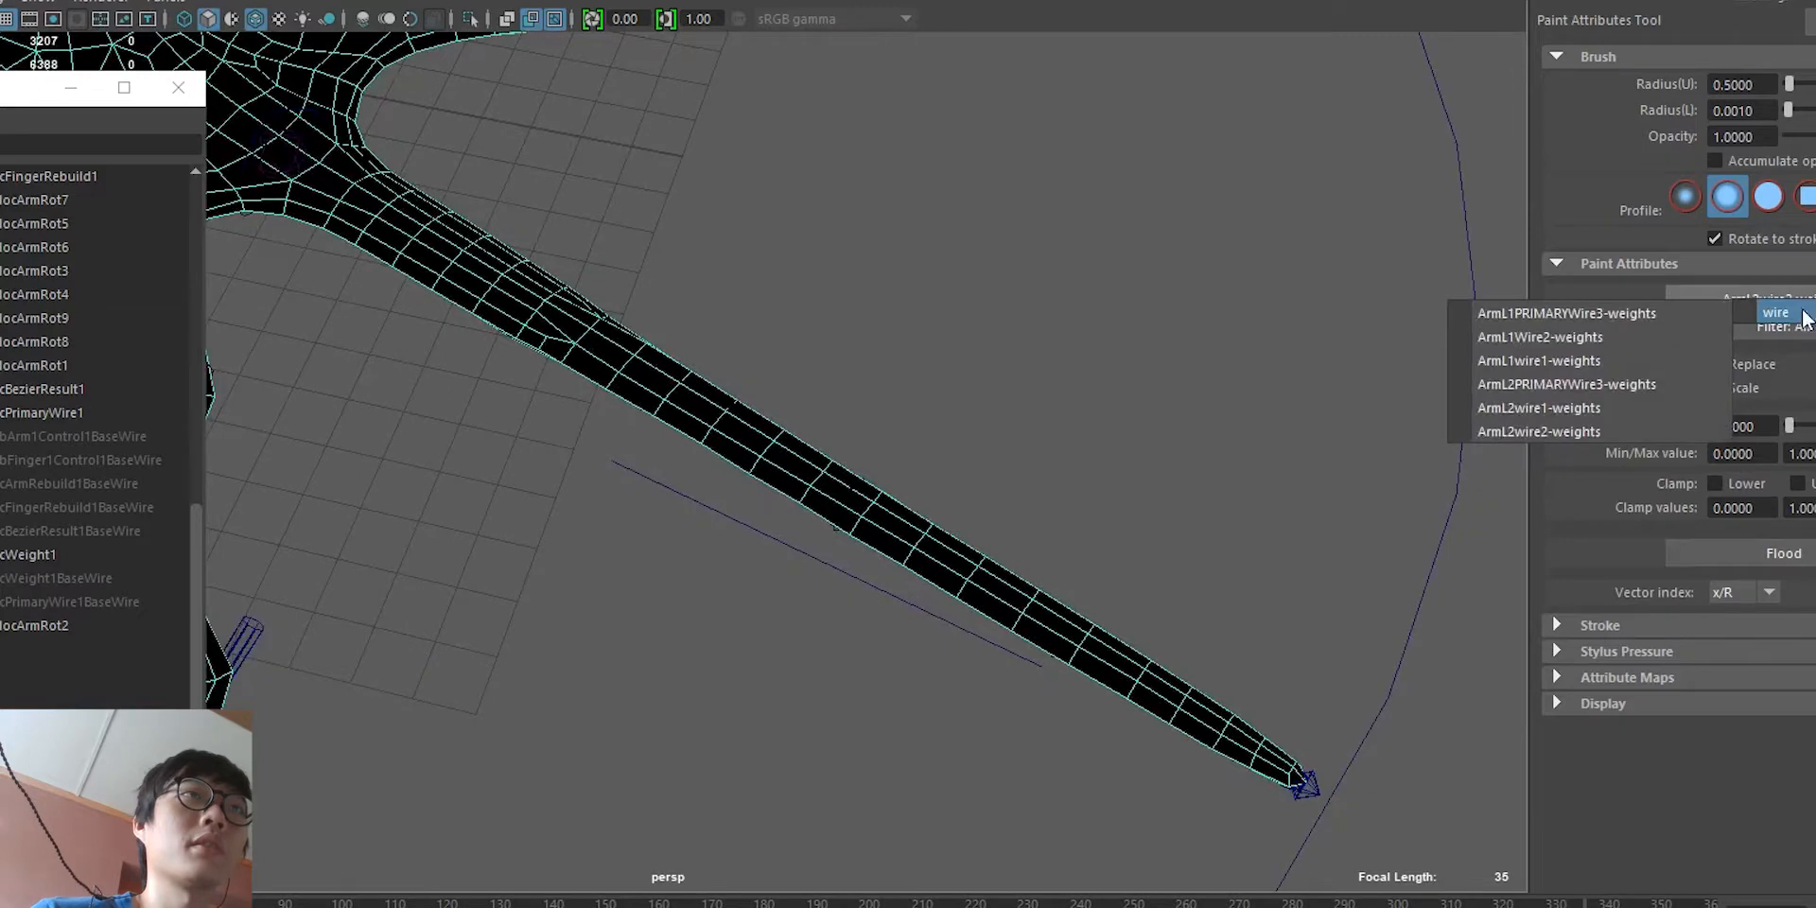
click(1627, 409)
click(1729, 555)
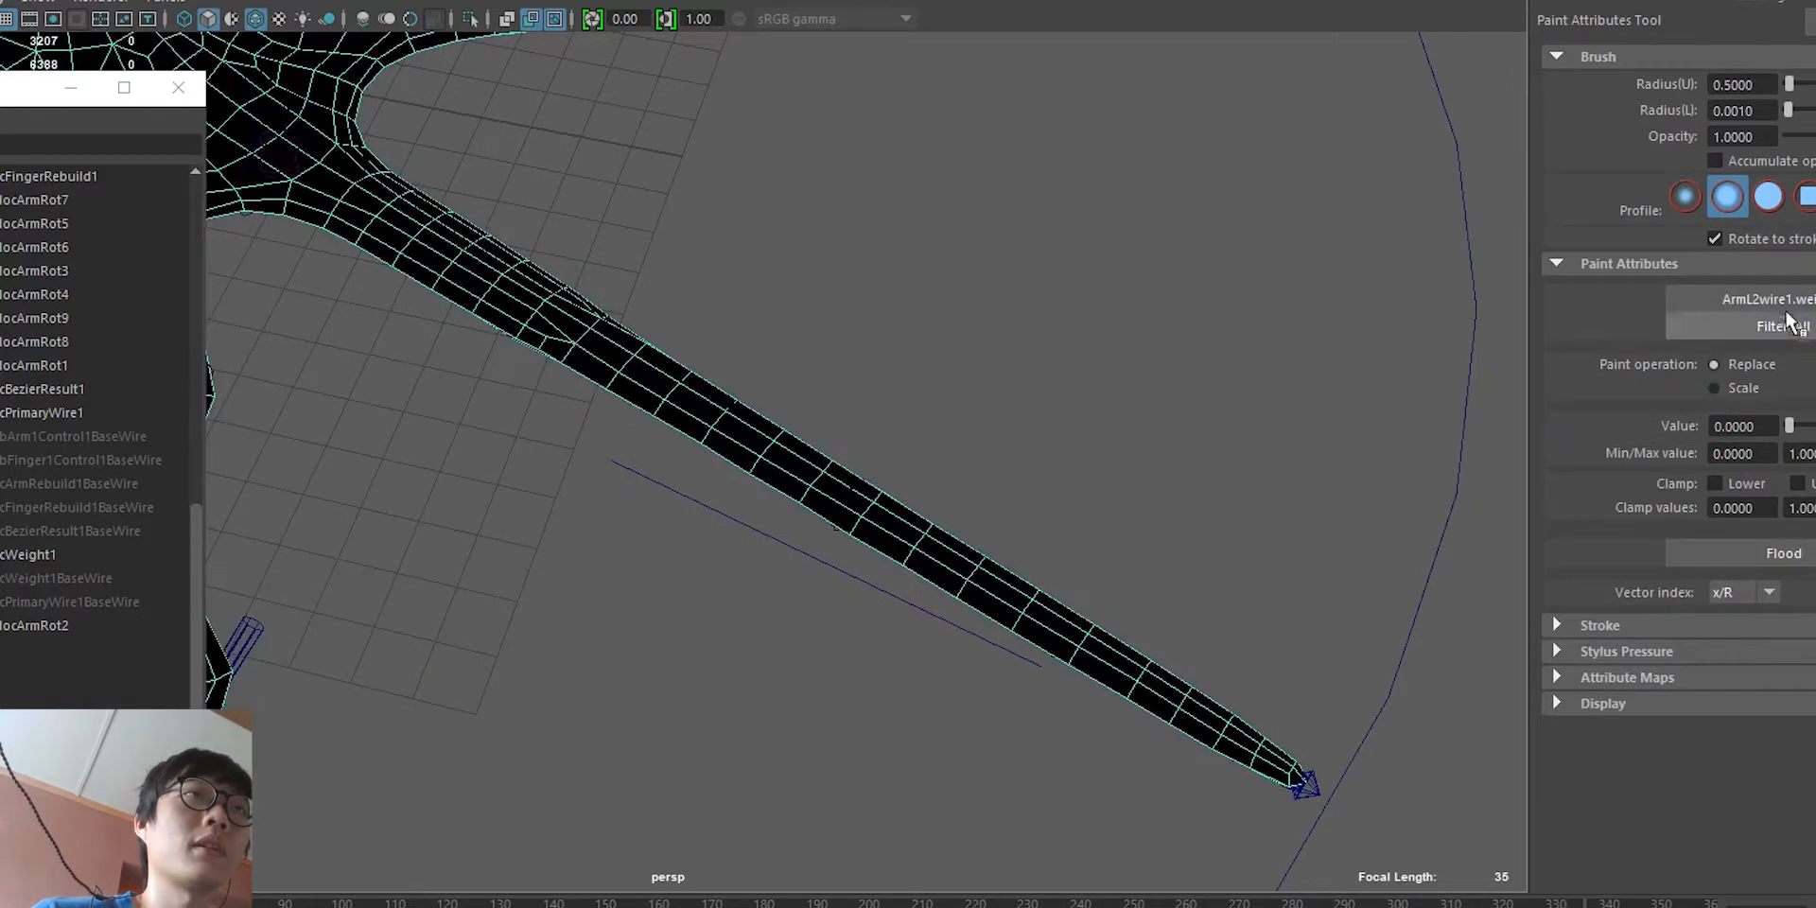
click(1764, 301)
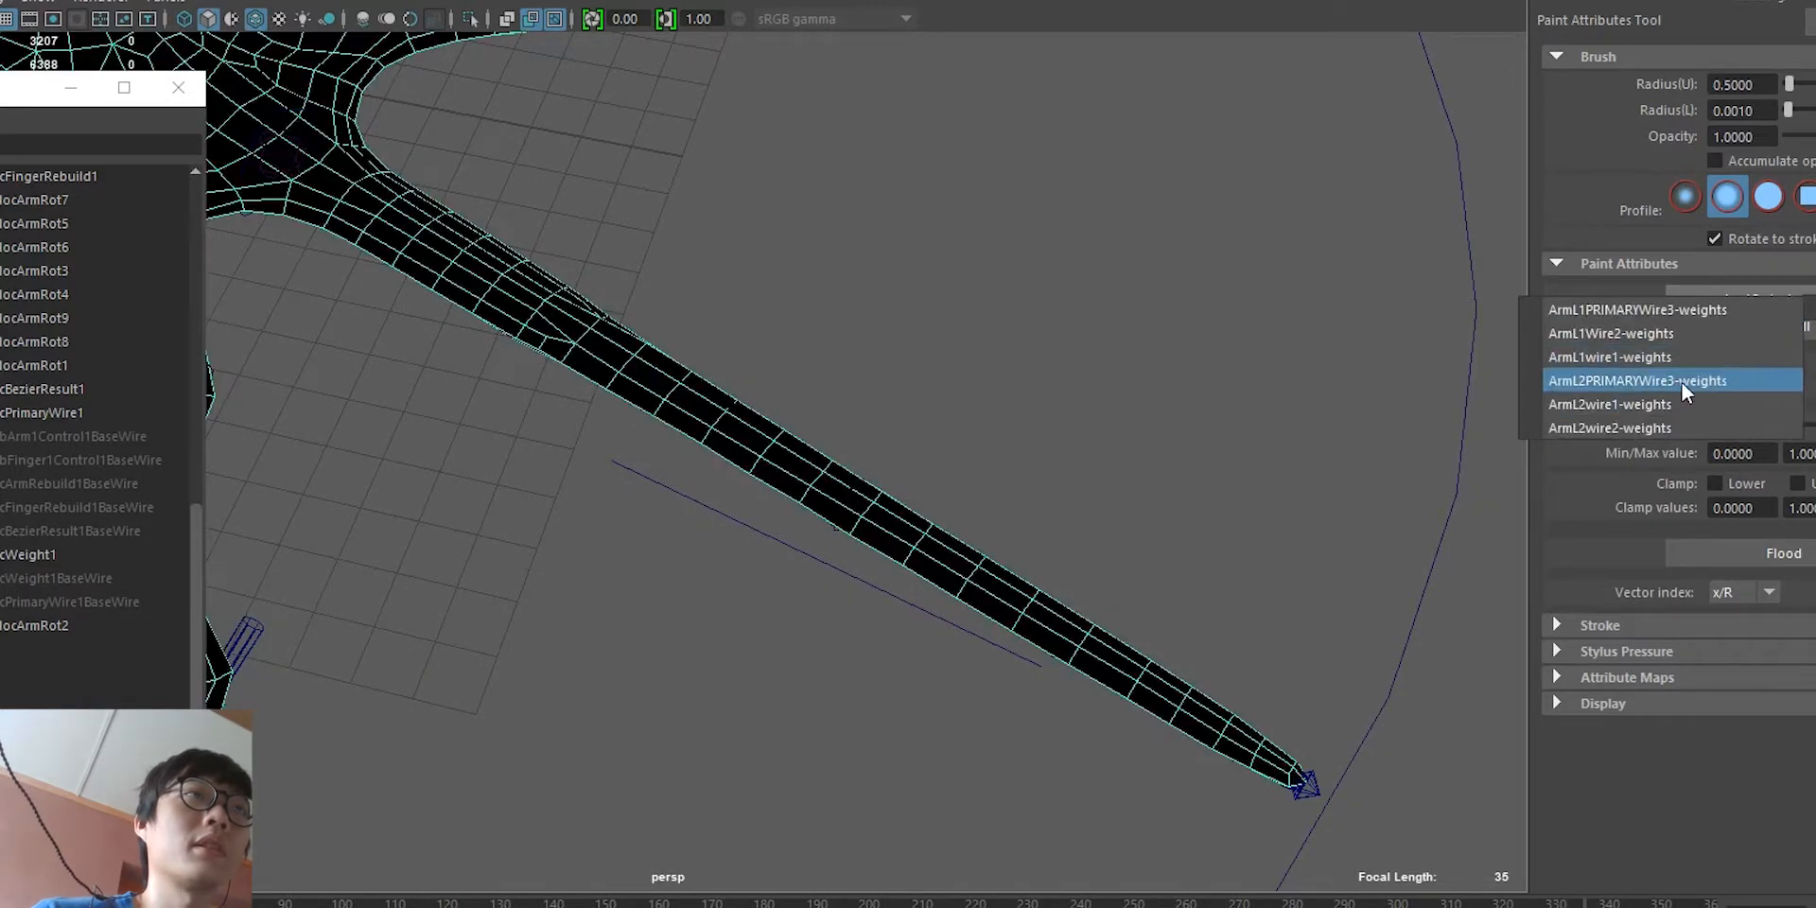
click(1682, 382)
click(1740, 556)
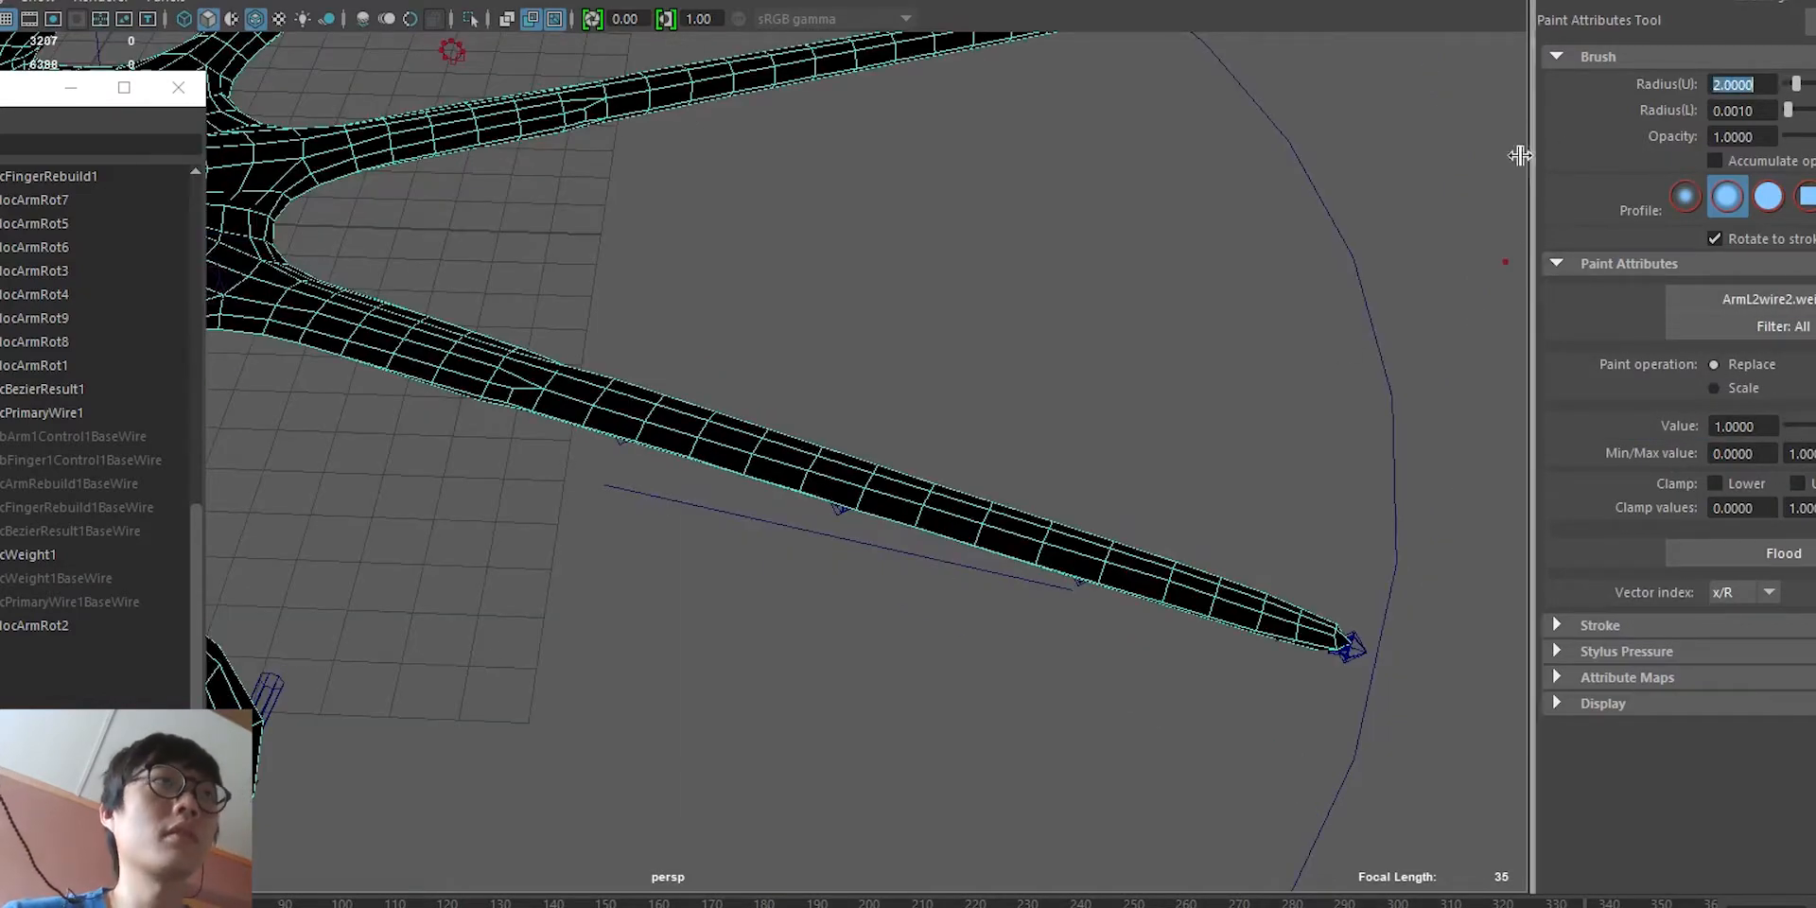
Step: Paint the ArmL2wire2 weights from the L2 arm's tip to its base with value 1 and an upper brush radius of 2
alt+middle_drag(511, 369, 667, 506)
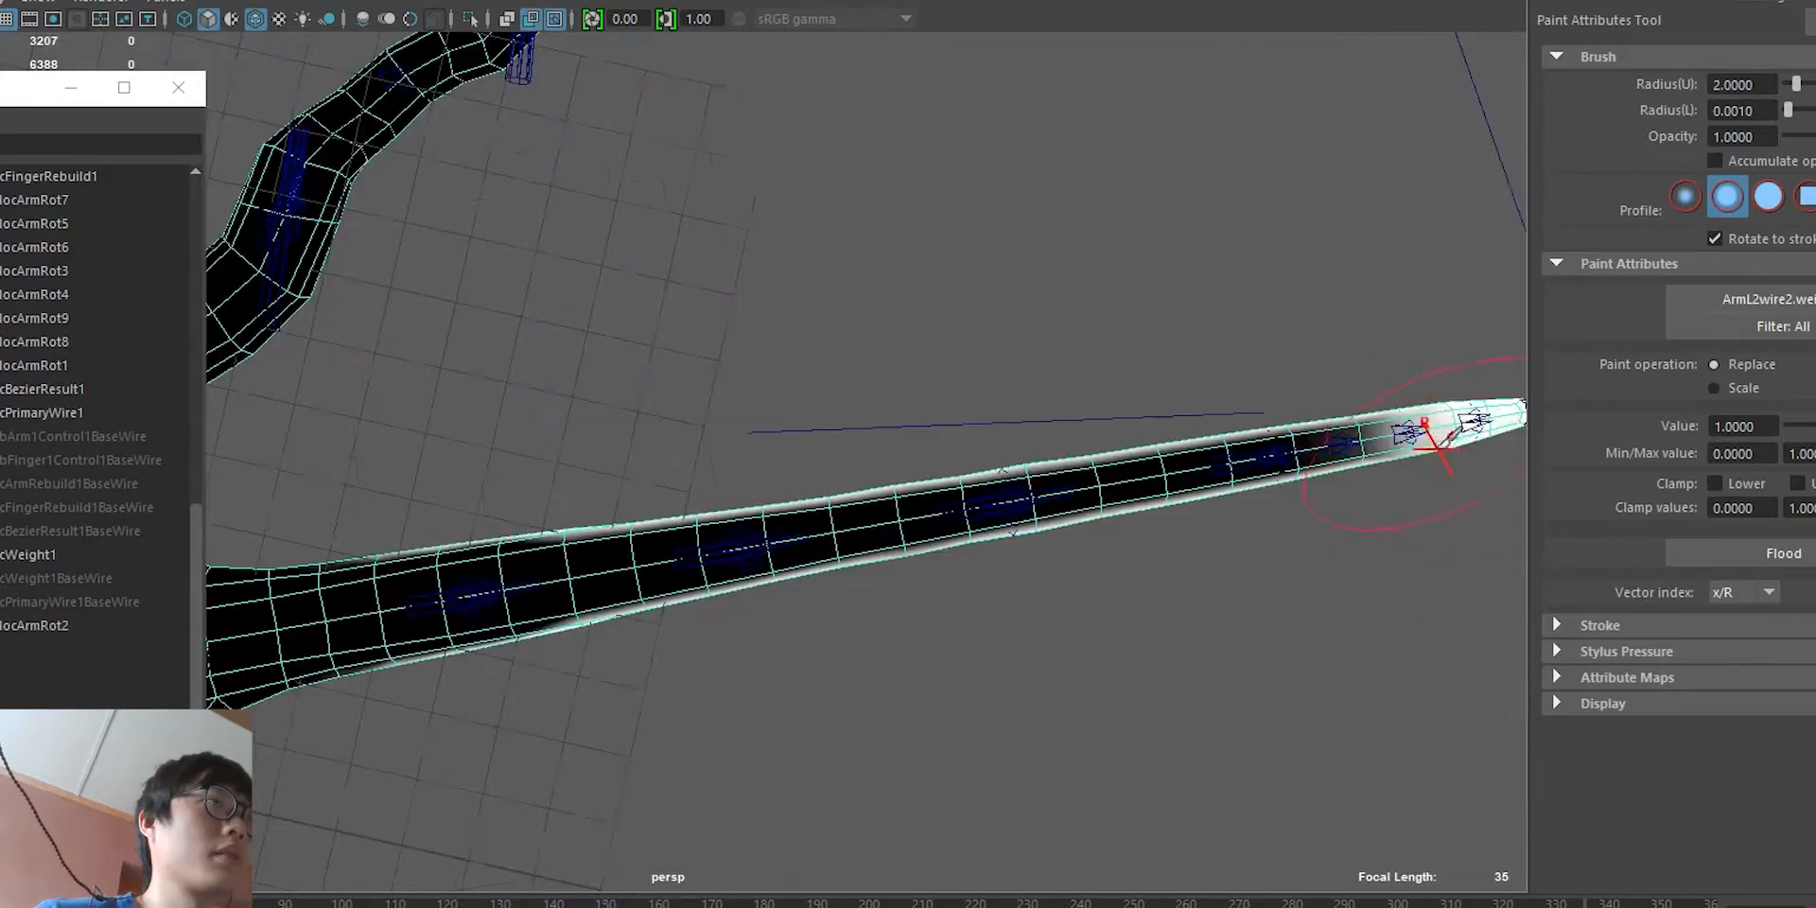
mouse_move(1220, 426)
mouse_down()
mouse_move(1306, 445)
mouse_move(407, 581)
mouse_up()
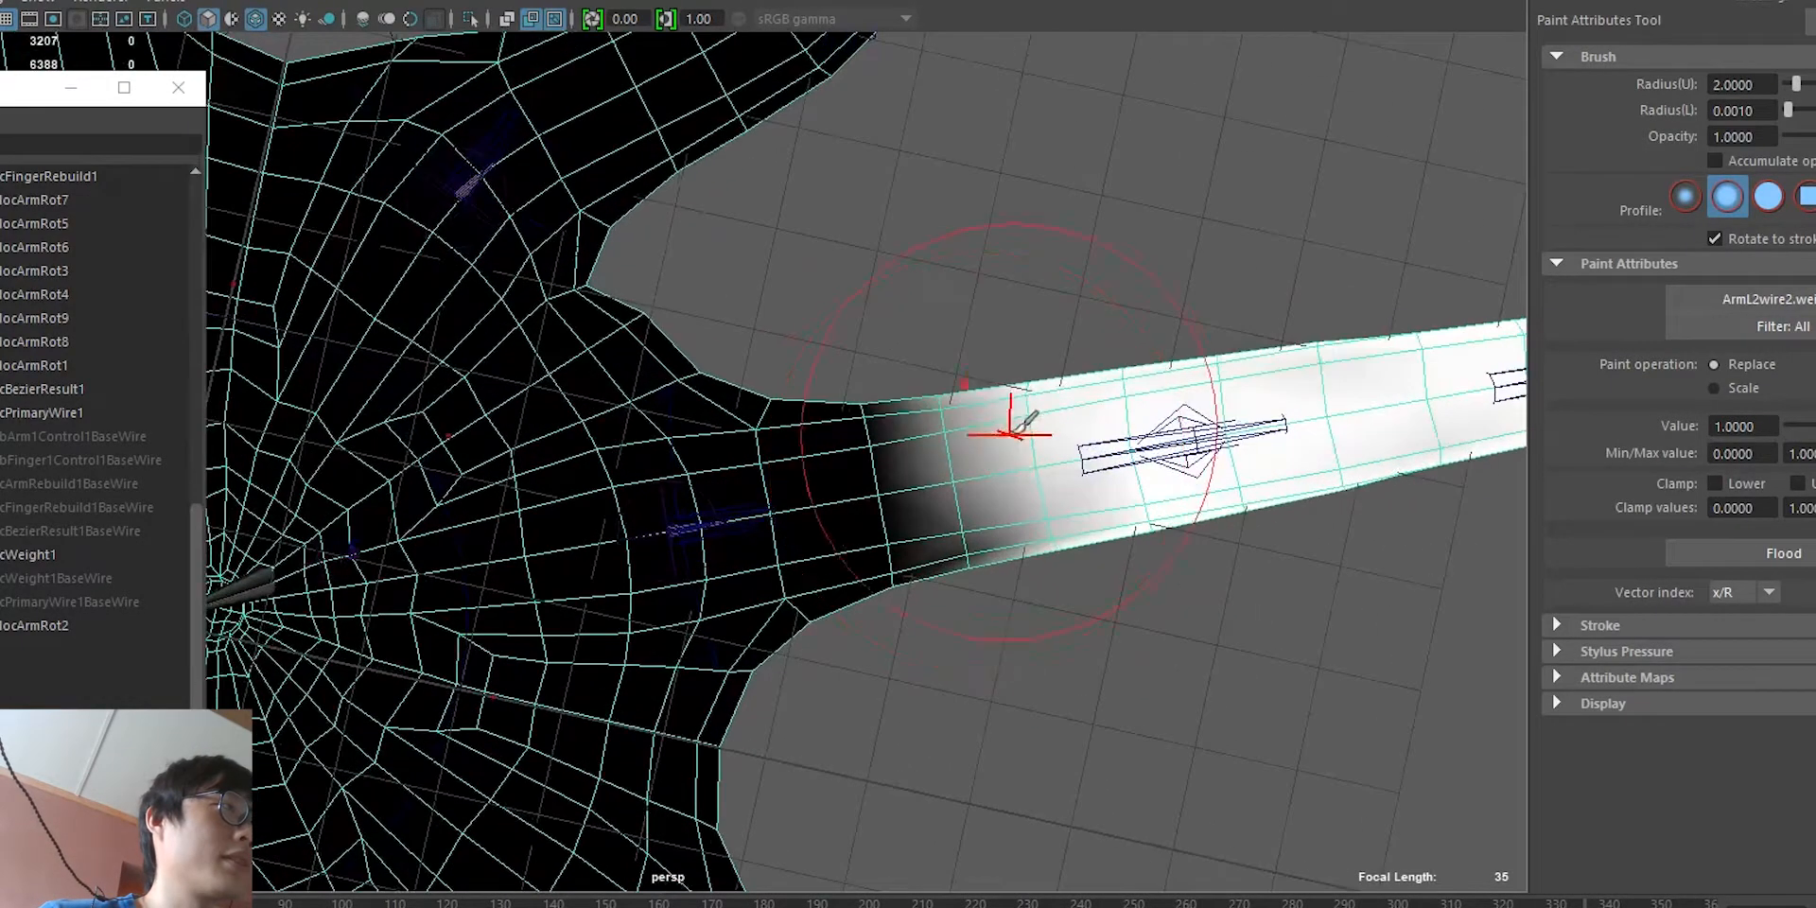
mouse_move(1026, 421)
mouse_down()
mouse_move(964, 510)
mouse_move(944, 409)
mouse_move(927, 478)
mouse_up()
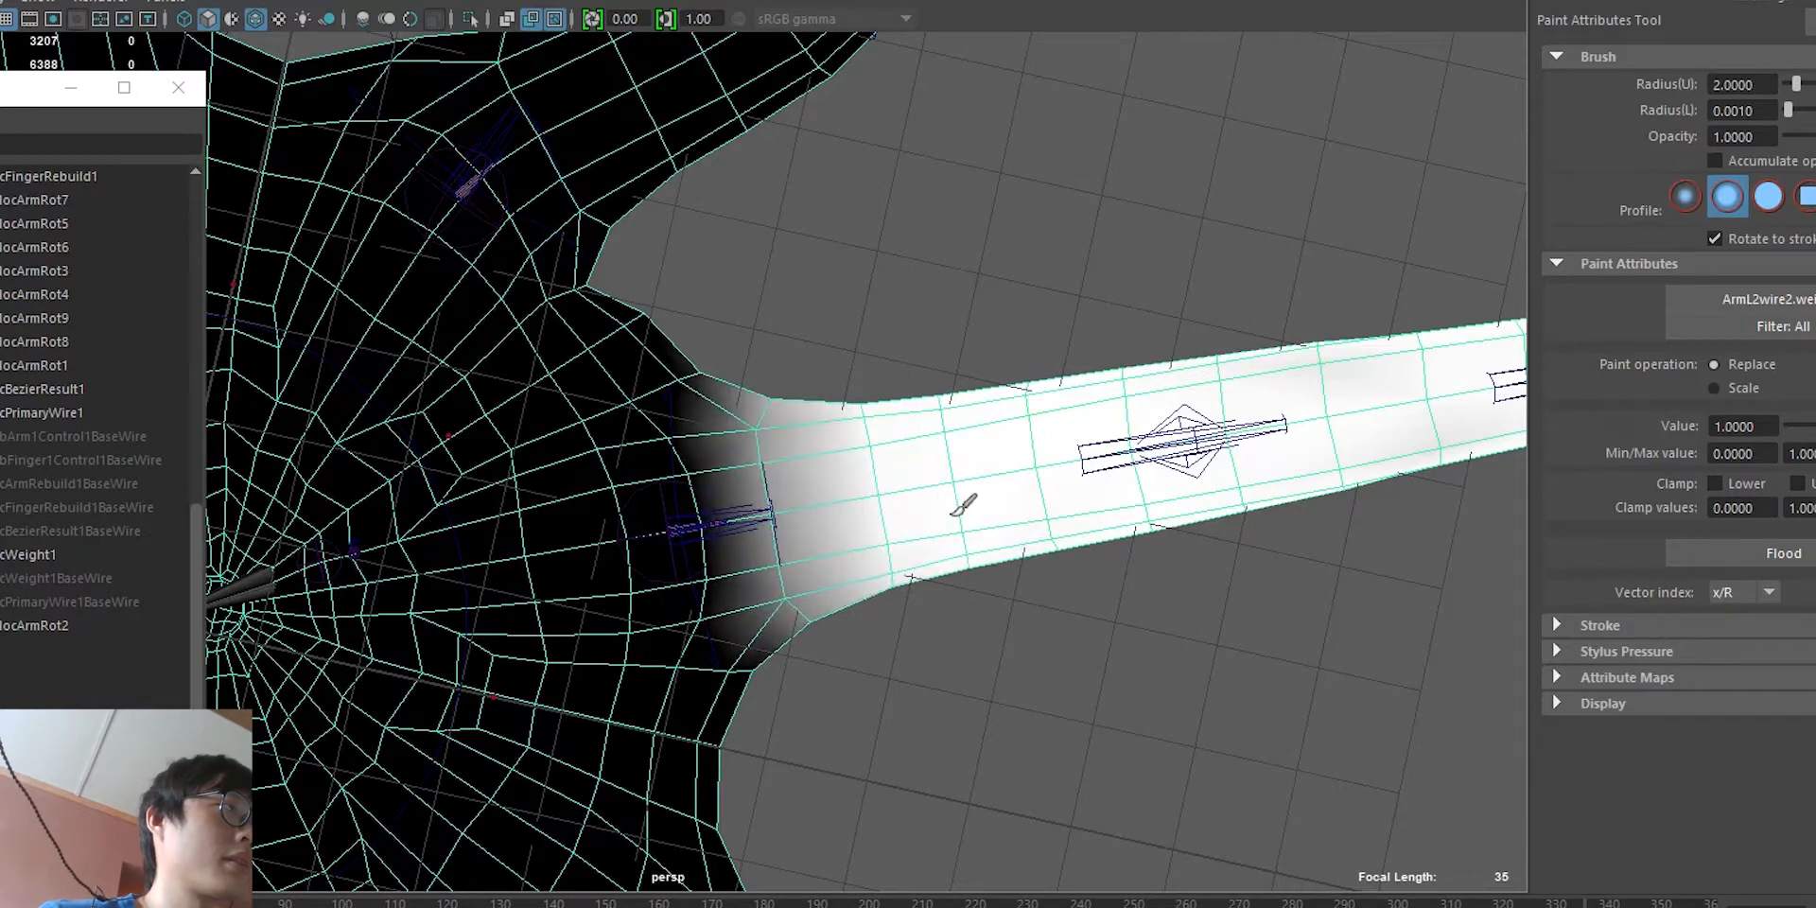
Step: Paint the ArmL2wire1 and ArmL2PRIMARYWire3 weights along the whole L2 arm with value 1 and an upper brush radius of 2
drag(1490, 468, 1059, 487)
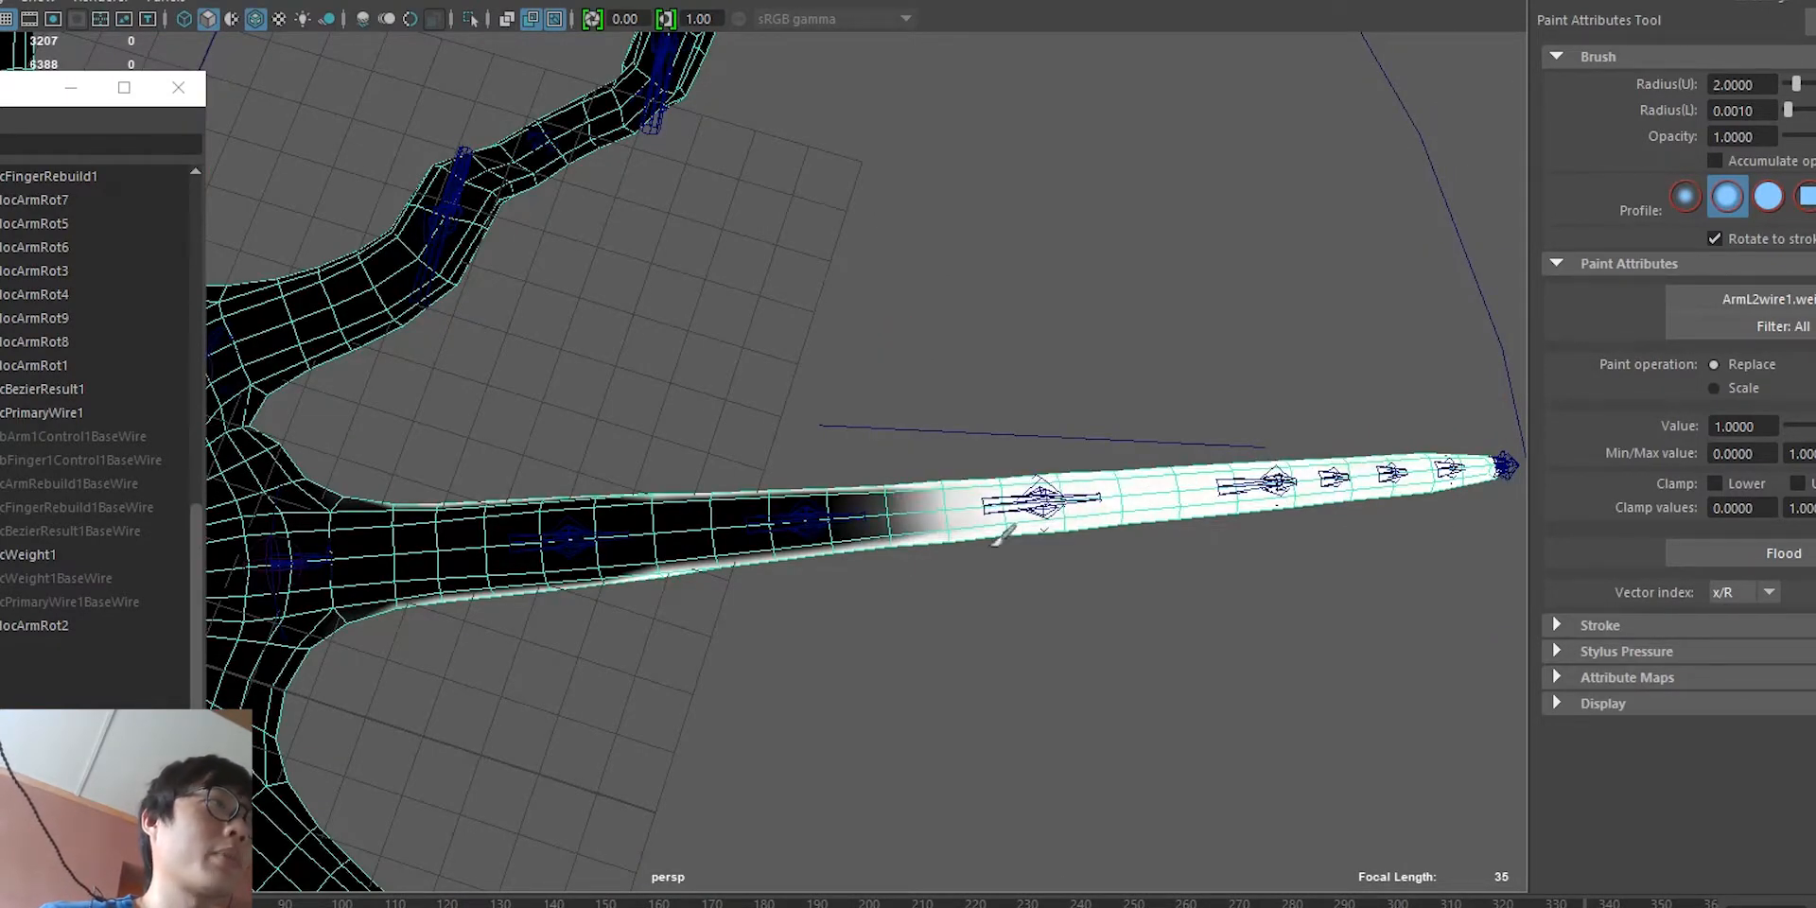
mouse_move(1002, 534)
mouse_down()
mouse_move(814, 530)
mouse_move(651, 596)
mouse_move(444, 525)
mouse_move(421, 596)
mouse_move(920, 559)
mouse_move(673, 628)
mouse_move(977, 564)
mouse_move(695, 473)
mouse_up()
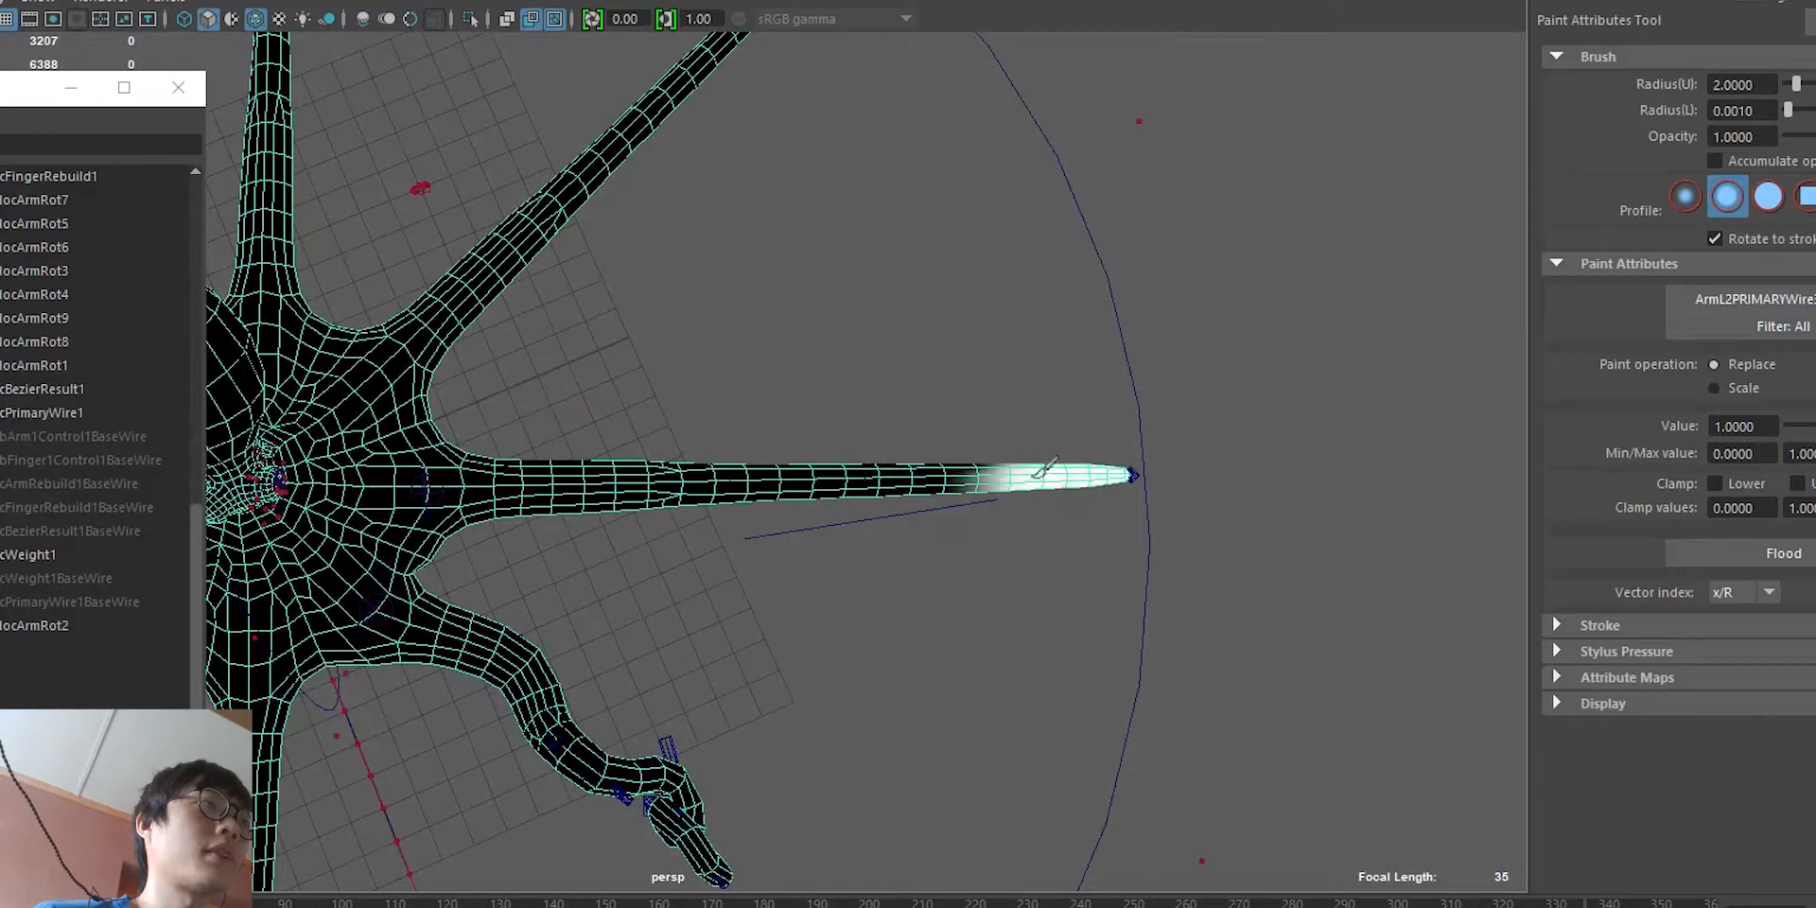
mouse_move(1044, 468)
mouse_down()
mouse_move(492, 464)
mouse_move(628, 568)
mouse_up()
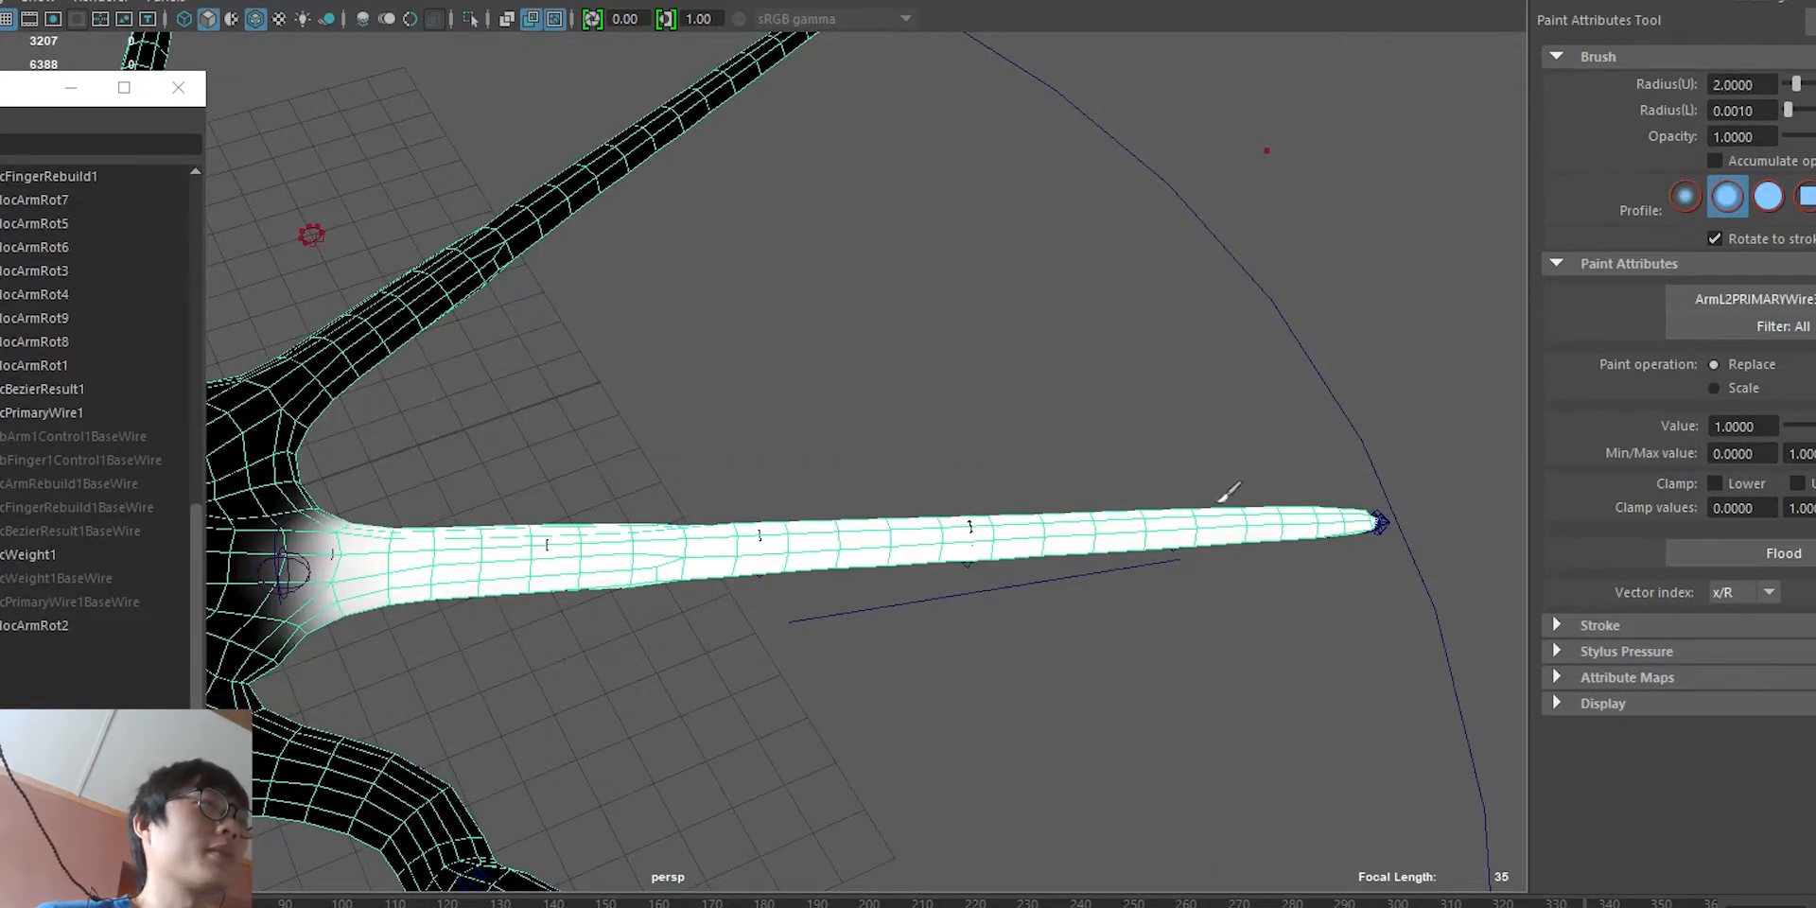
Step: Refine the ArmL2wire2 weights around the L2 arm's base with an upper brush radius of 0.5 and value 1
alt+drag(1222, 497, 1305, 392)
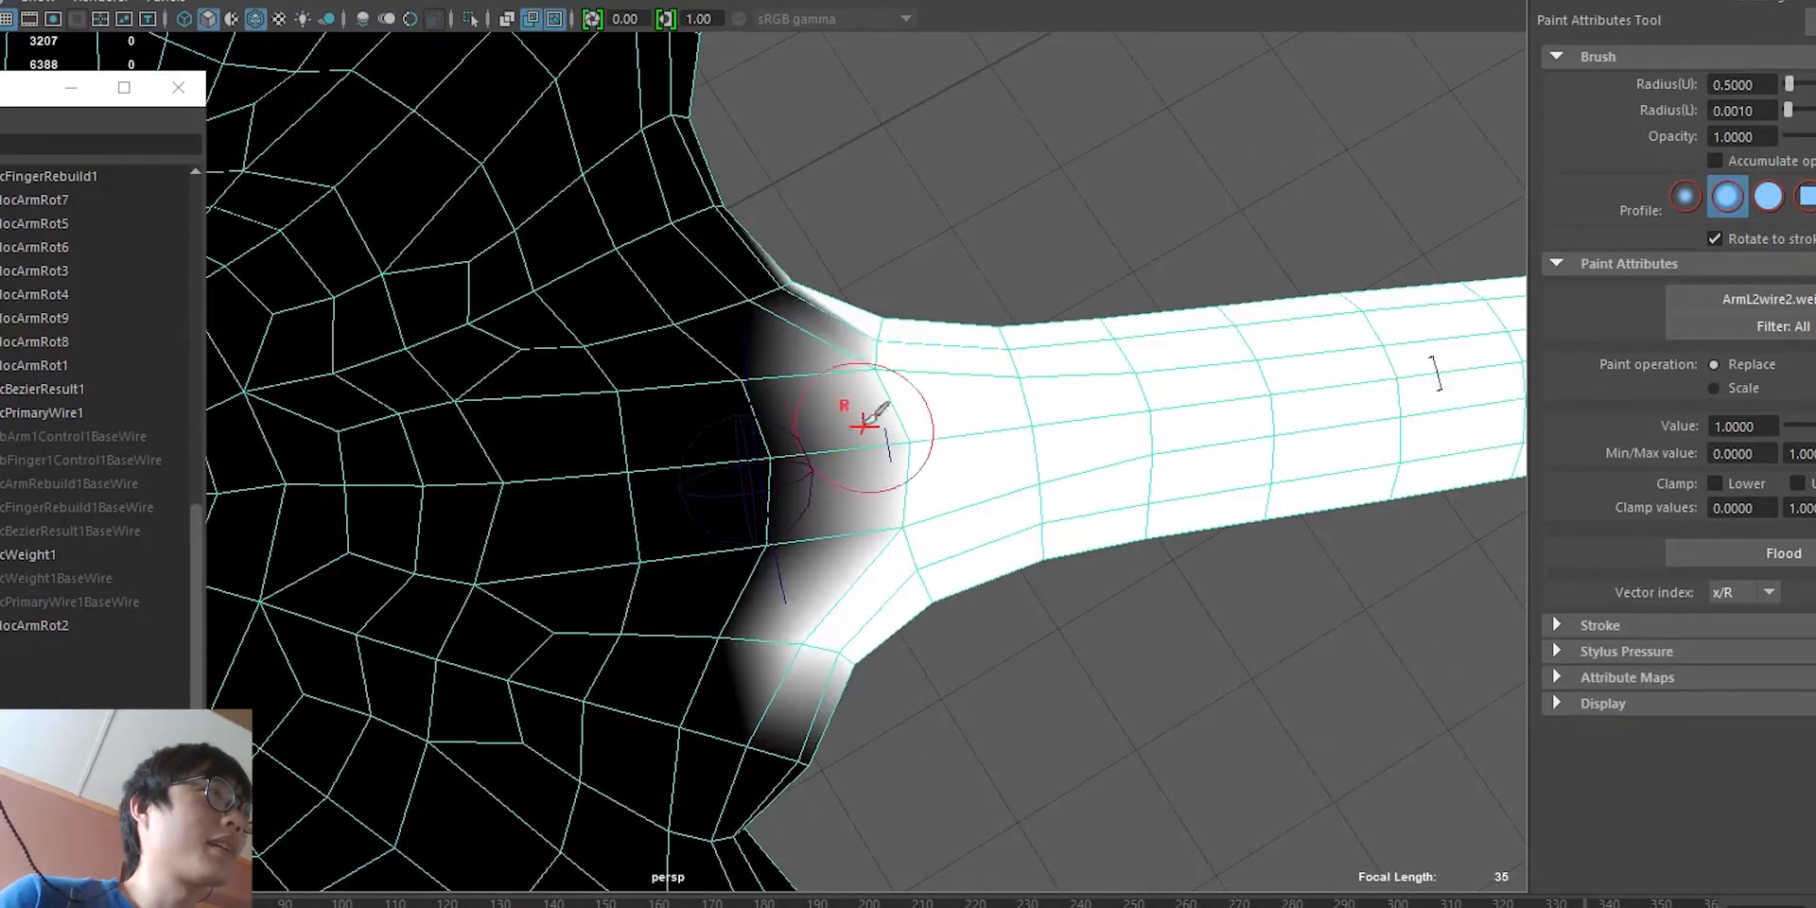
mouse_move(771, 406)
alt+mouse_down()
mouse_move(900, 592)
mouse_move(1012, 264)
alt+mouse_up()
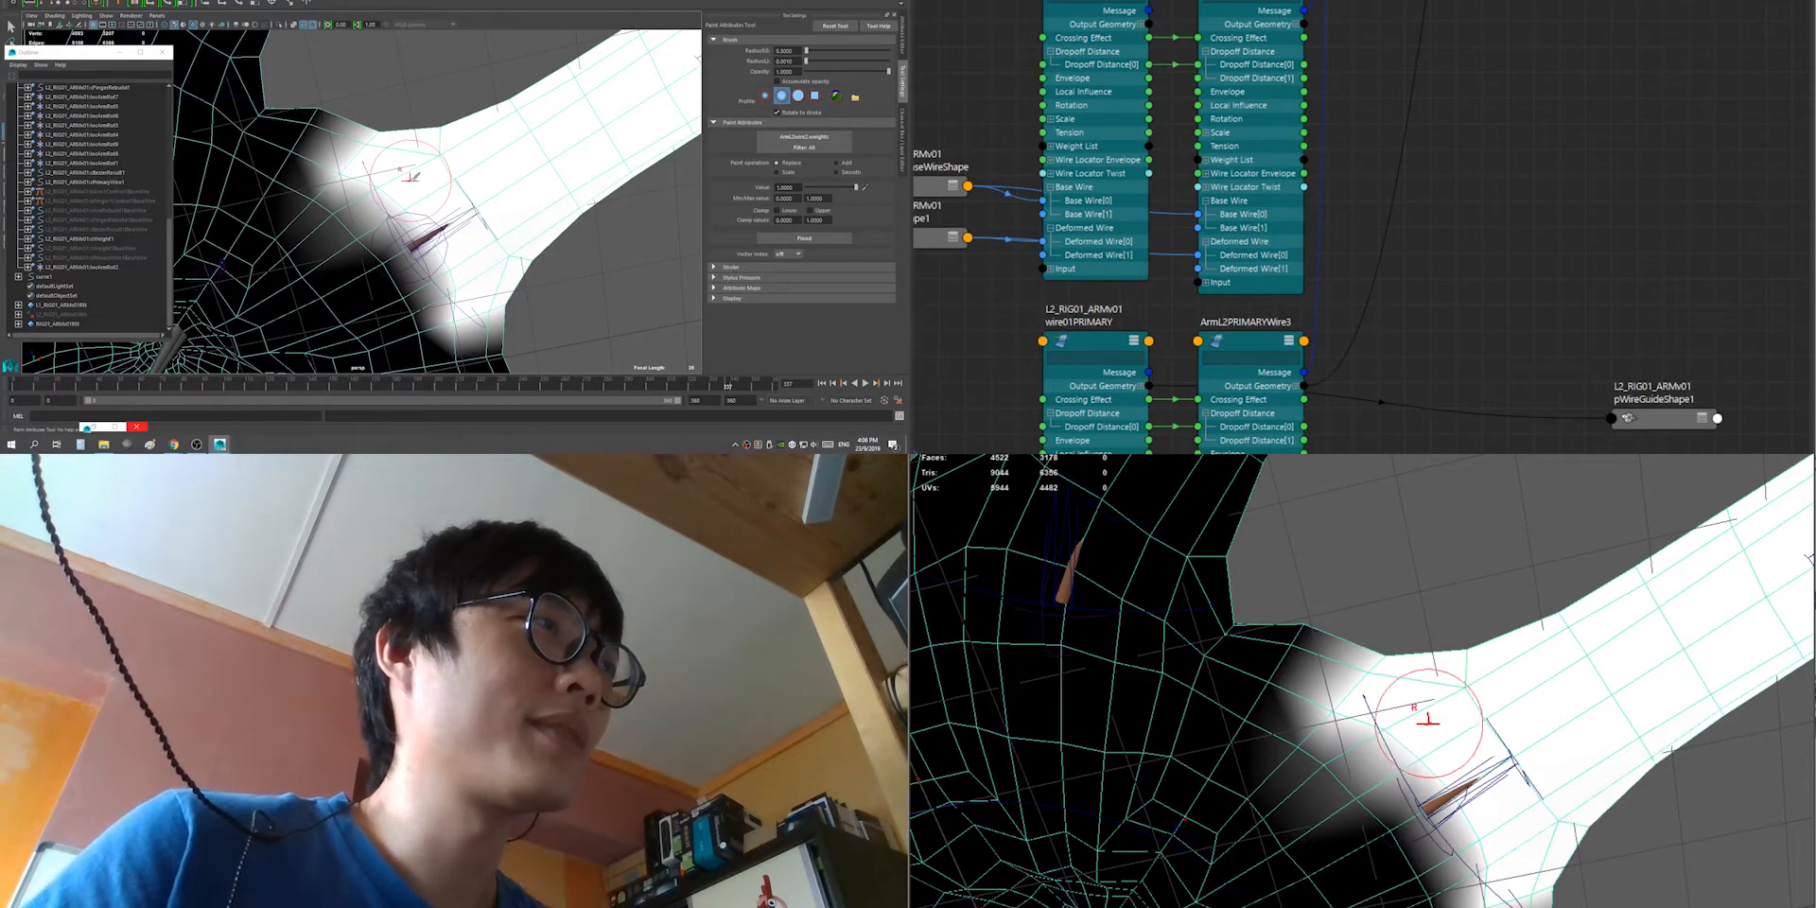
mouse_move(409, 175)
alt+mouse_down()
mouse_move(426, 231)
mouse_move(587, 139)
mouse_move(444, 185)
mouse_move(440, 148)
mouse_move(441, 228)
alt+mouse_up()
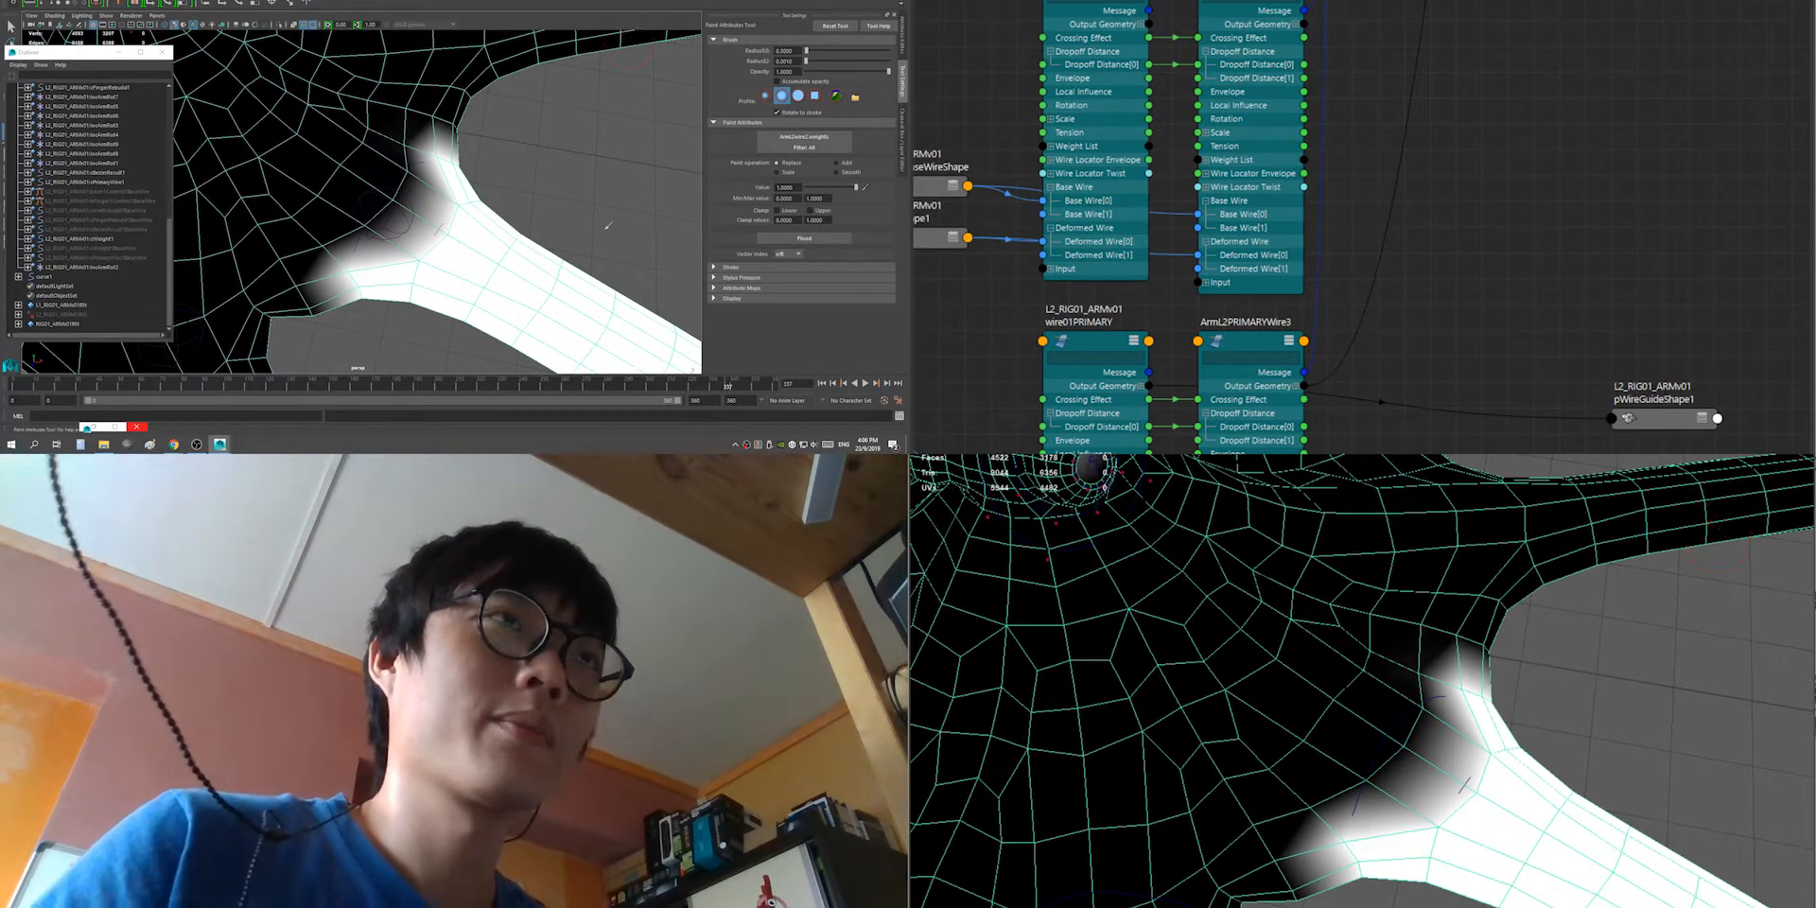
alt+drag(404, 174, 719, 217)
Step: Switch to the ArmL2wire1 weights and paint value 1 around the base of the L2 arm
click(819, 138)
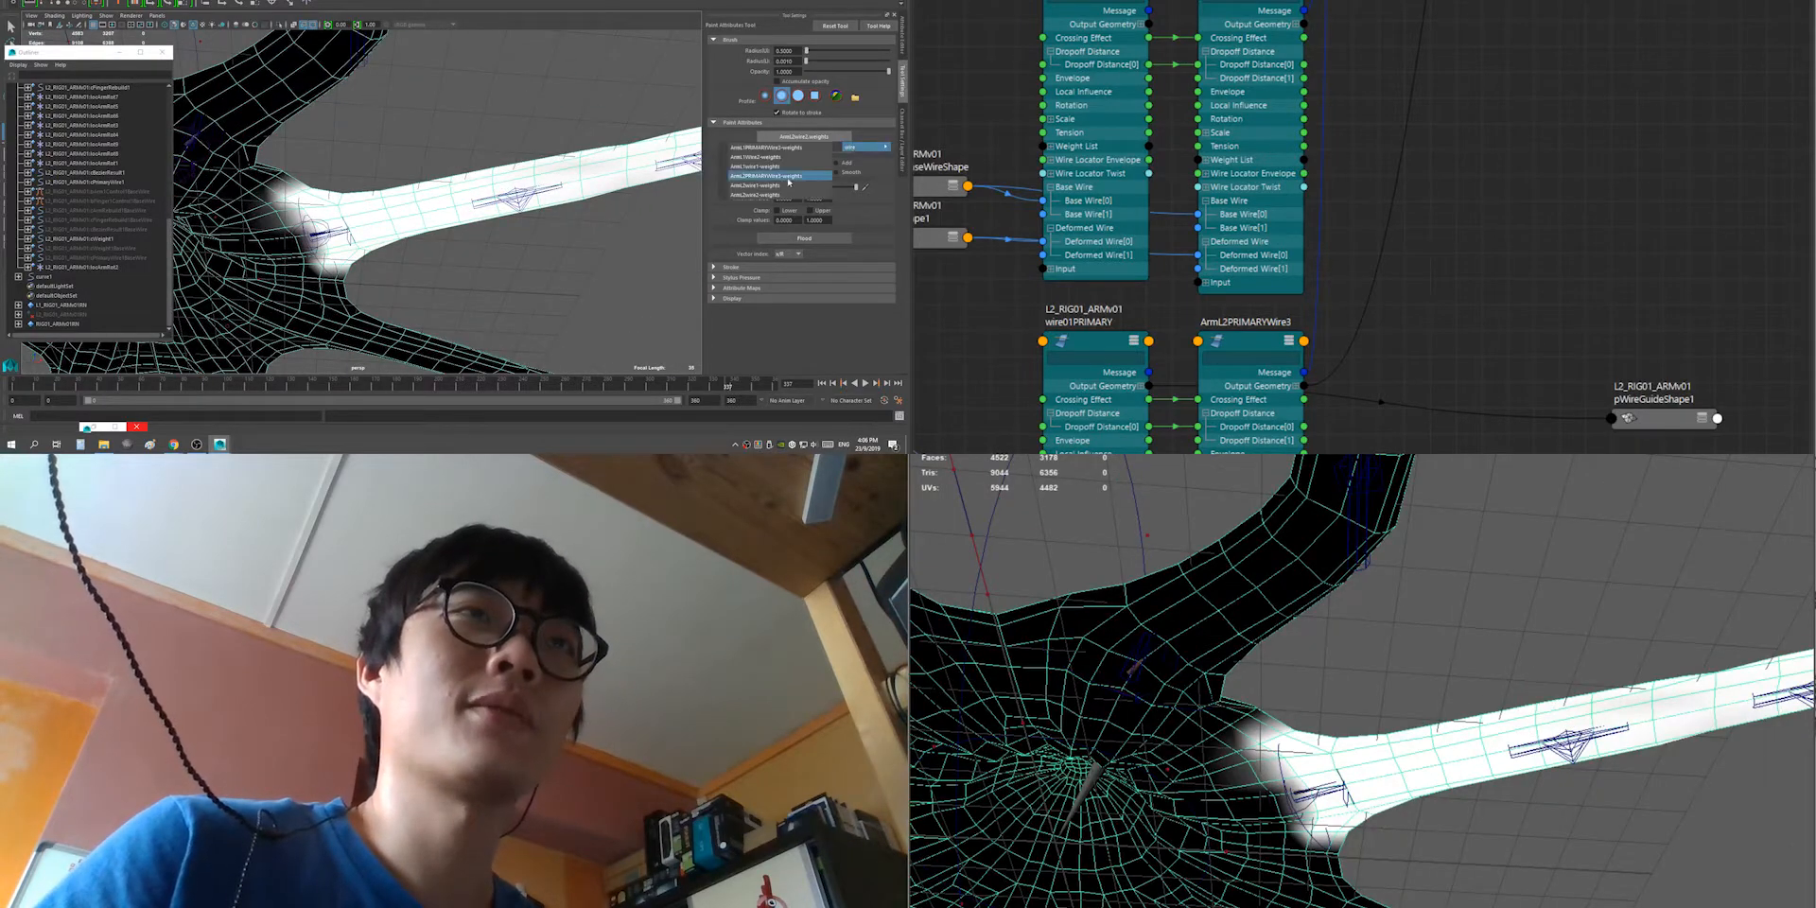
click(789, 187)
mouse_move(465, 192)
alt+mouse_down()
mouse_move(491, 218)
mouse_move(382, 252)
mouse_move(391, 301)
mouse_move(398, 82)
alt+mouse_up()
alt+right_drag(398, 83, 412, 191)
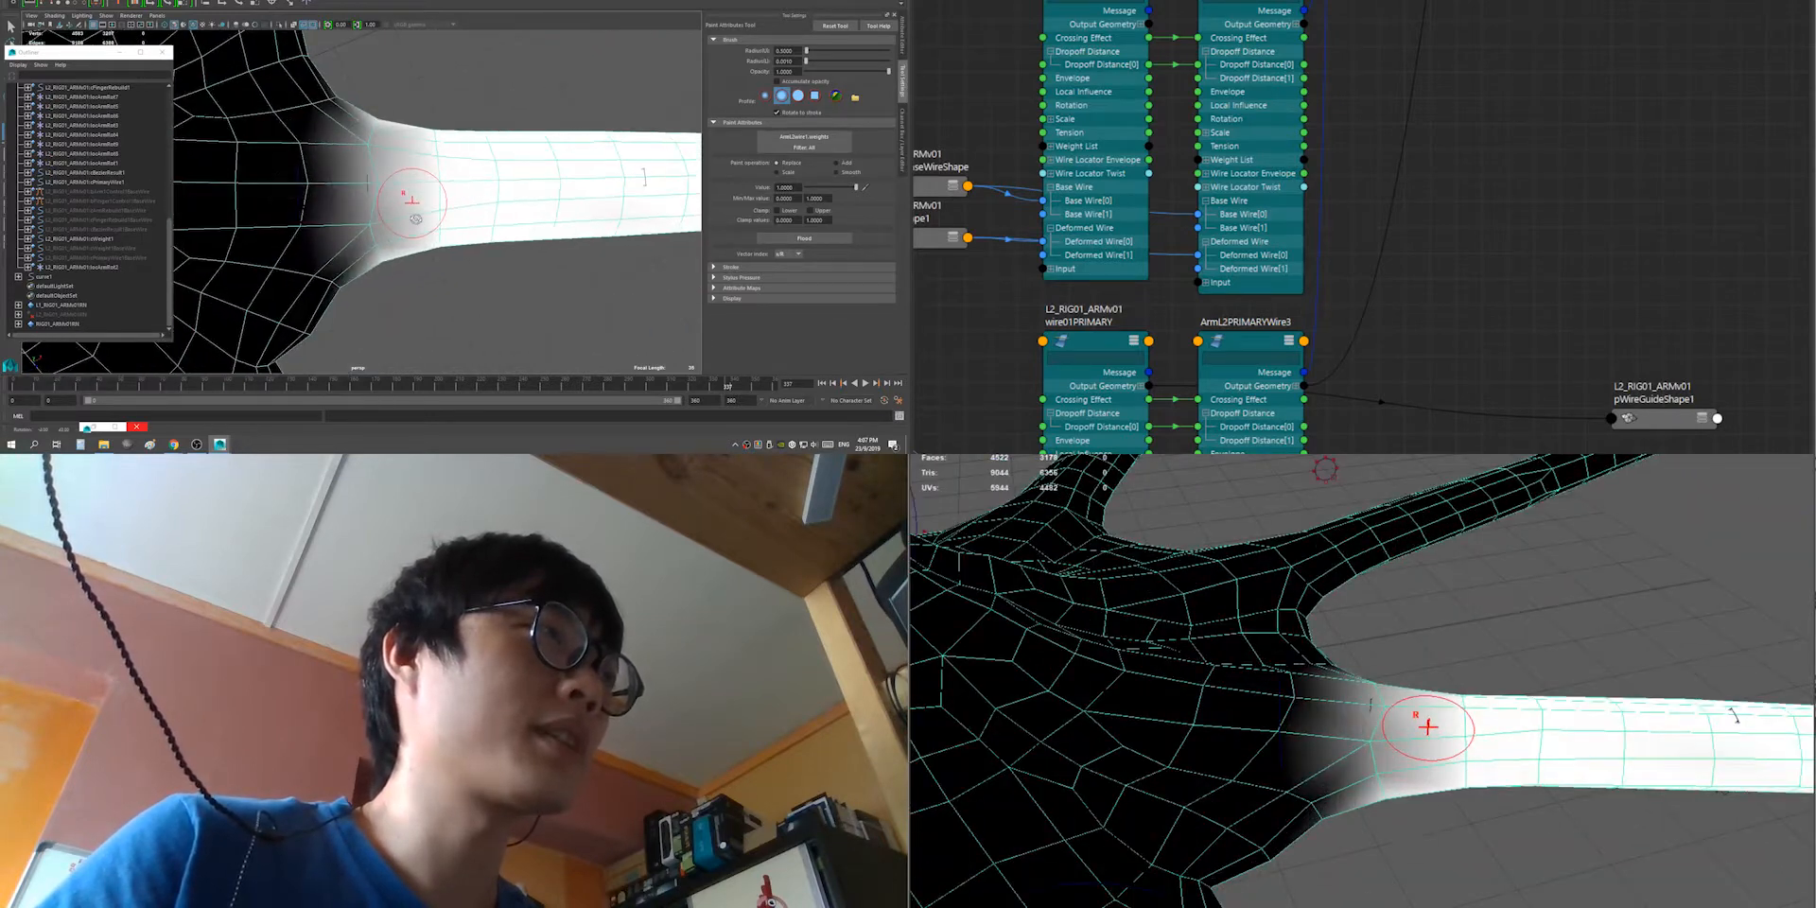
mouse_move(412, 191)
mouse_down()
mouse_move(372, 146)
mouse_move(378, 265)
mouse_move(318, 271)
mouse_up()
drag(382, 214, 320, 96)
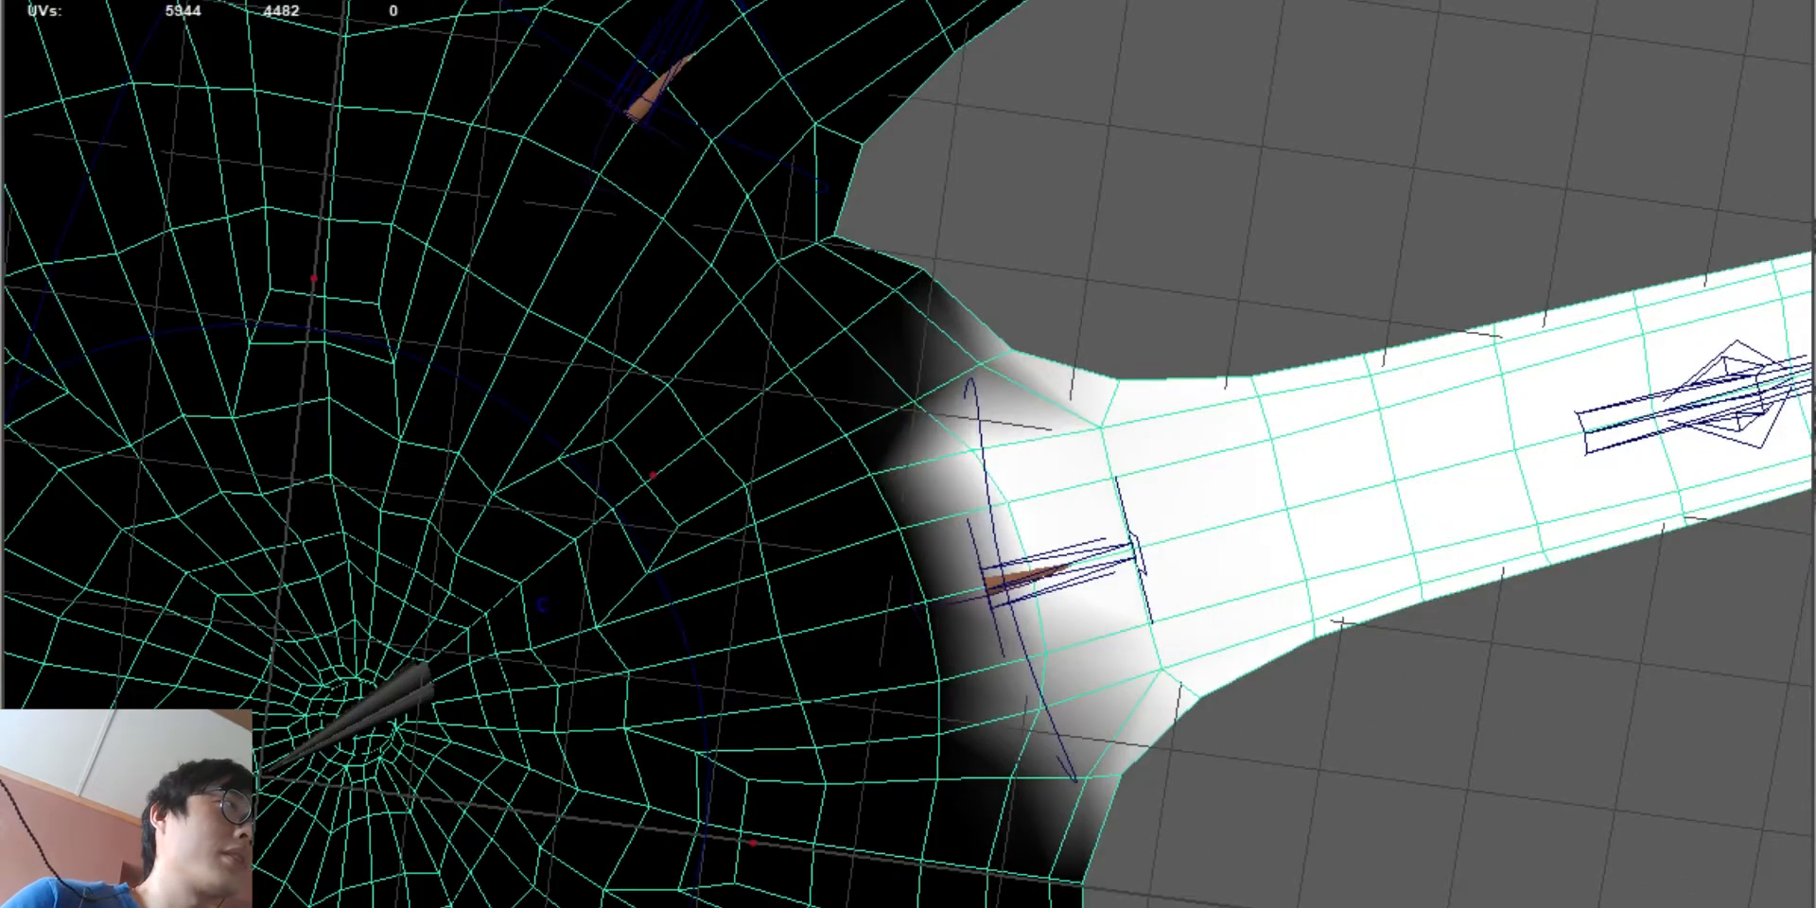
mouse_move(1045, 653)
mouse_down()
mouse_move(1044, 709)
mouse_move(1083, 778)
mouse_up()
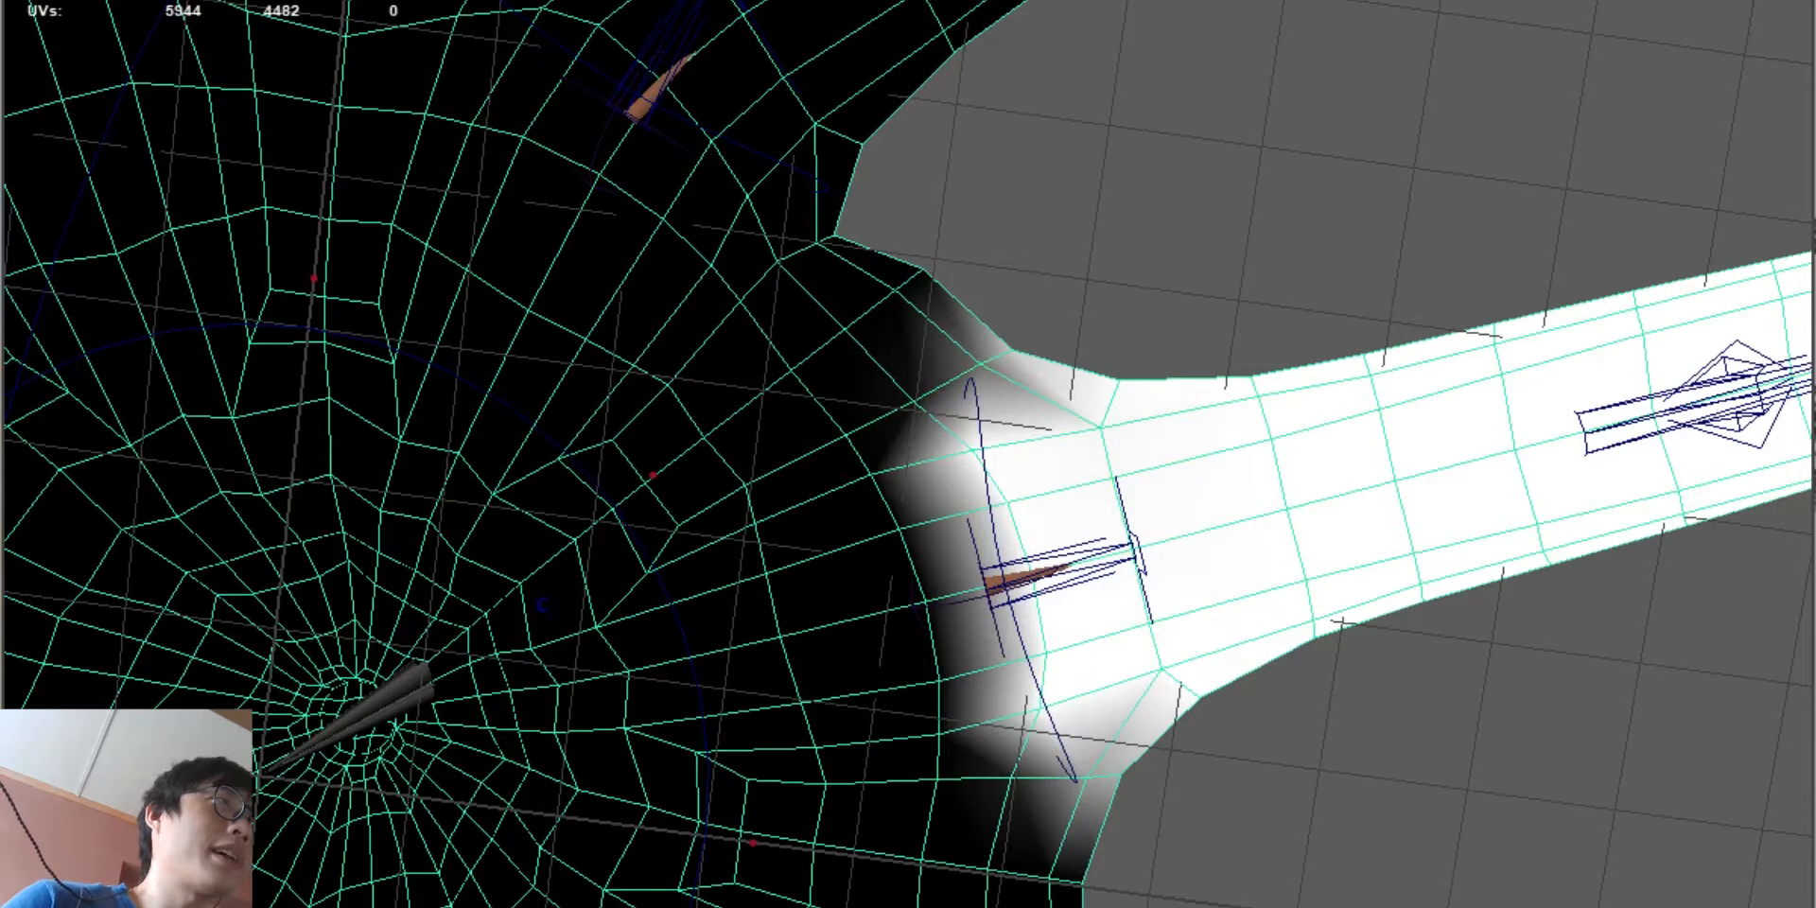
Step: Extend the painted weights around both edges where the L2 arm meets the body, and undo the last stroke
mouse_move(1056, 416)
alt+mouse_down()
mouse_move(1062, 438)
mouse_move(1004, 383)
alt+mouse_up()
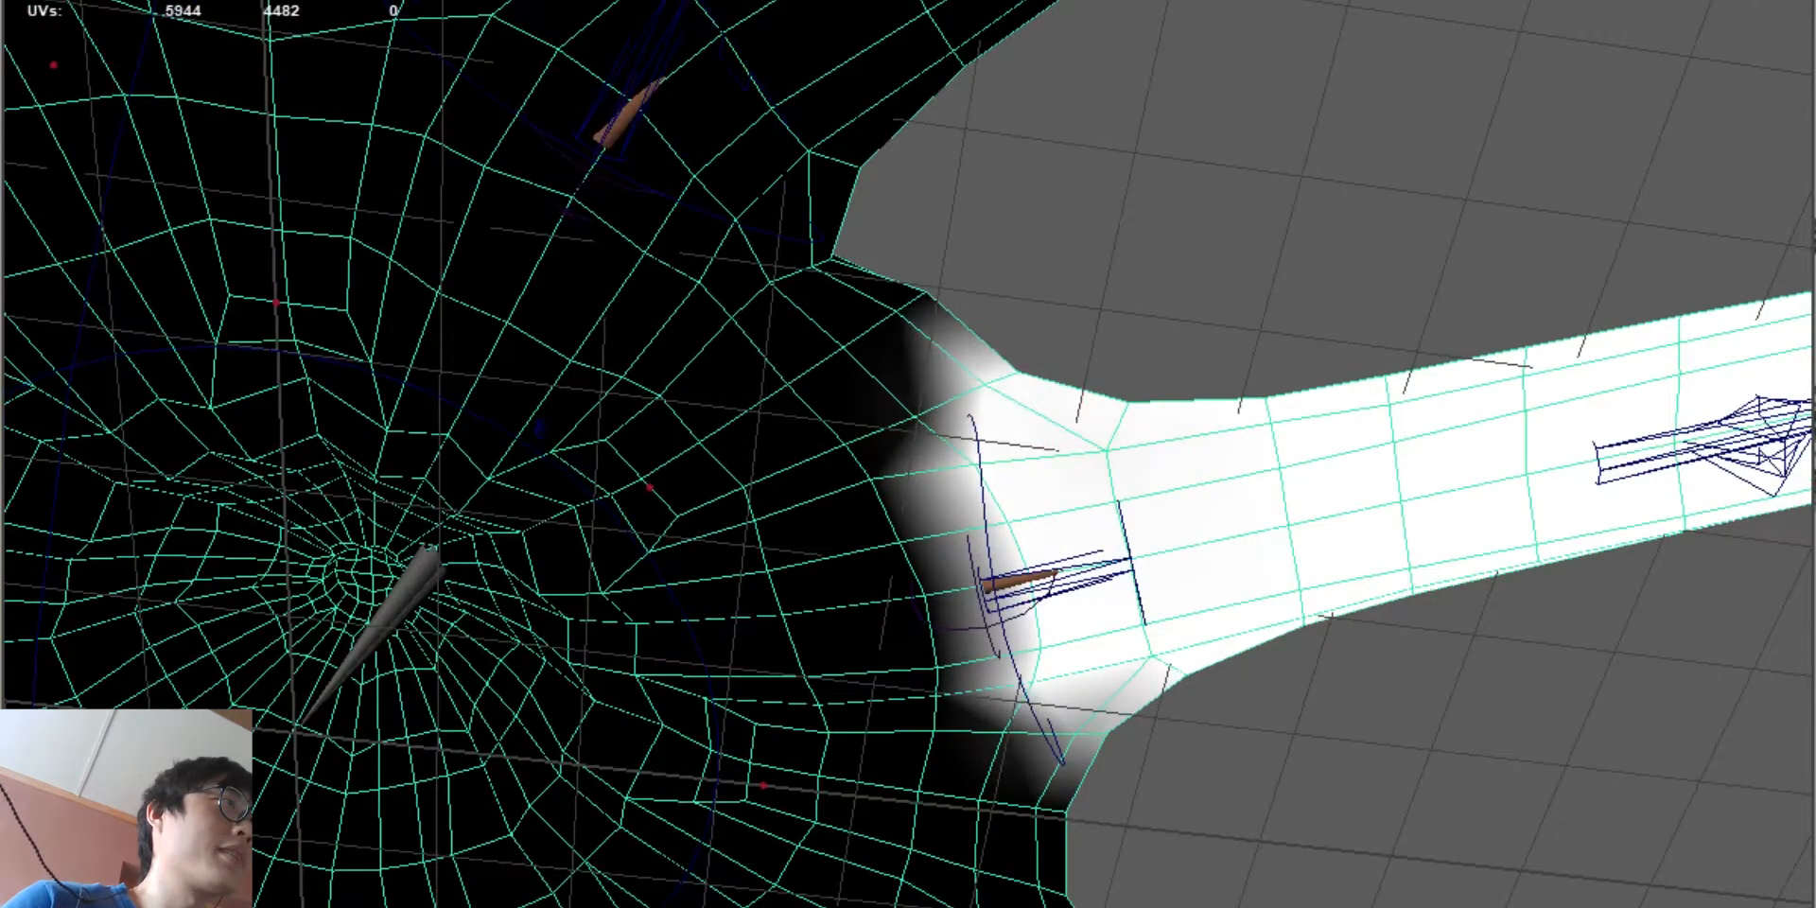
alt+drag(1085, 434, 1119, 535)
alt+middle_drag(1118, 535, 1050, 518)
alt+drag(1050, 438, 1046, 498)
alt+middle_drag(1046, 498, 1008, 536)
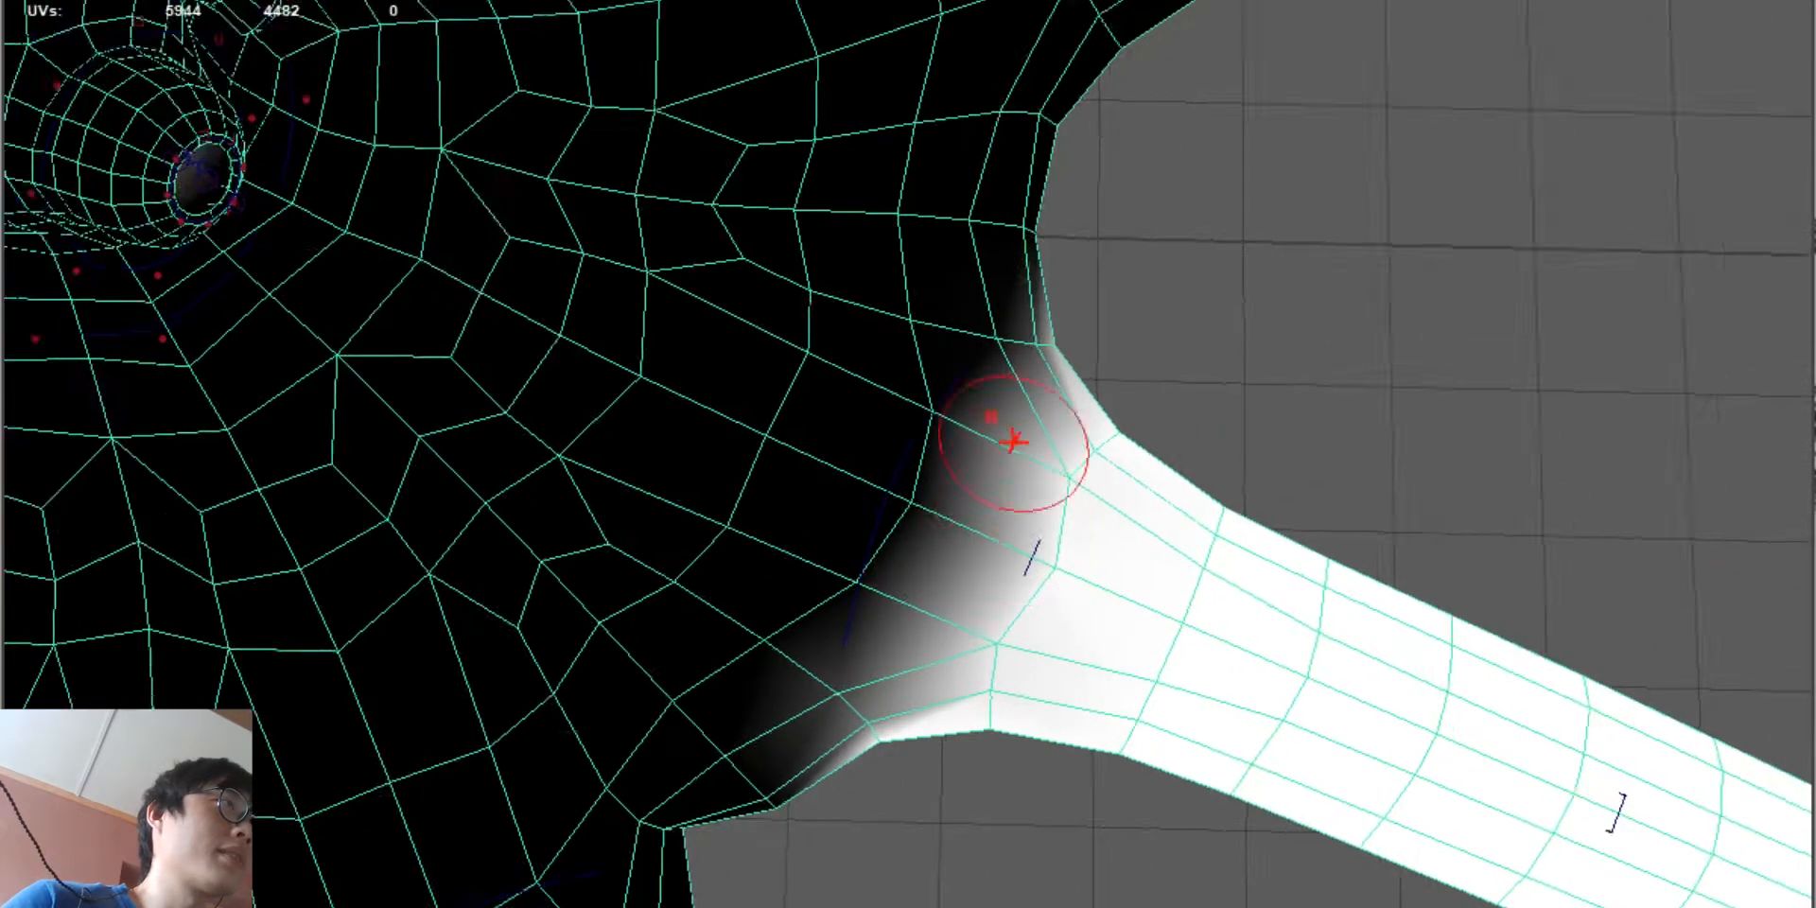
alt+drag(1013, 442, 1083, 454)
mouse_move(1083, 454)
mouse_down()
mouse_move(1088, 397)
mouse_move(1065, 510)
mouse_move(851, 667)
mouse_move(775, 634)
mouse_up()
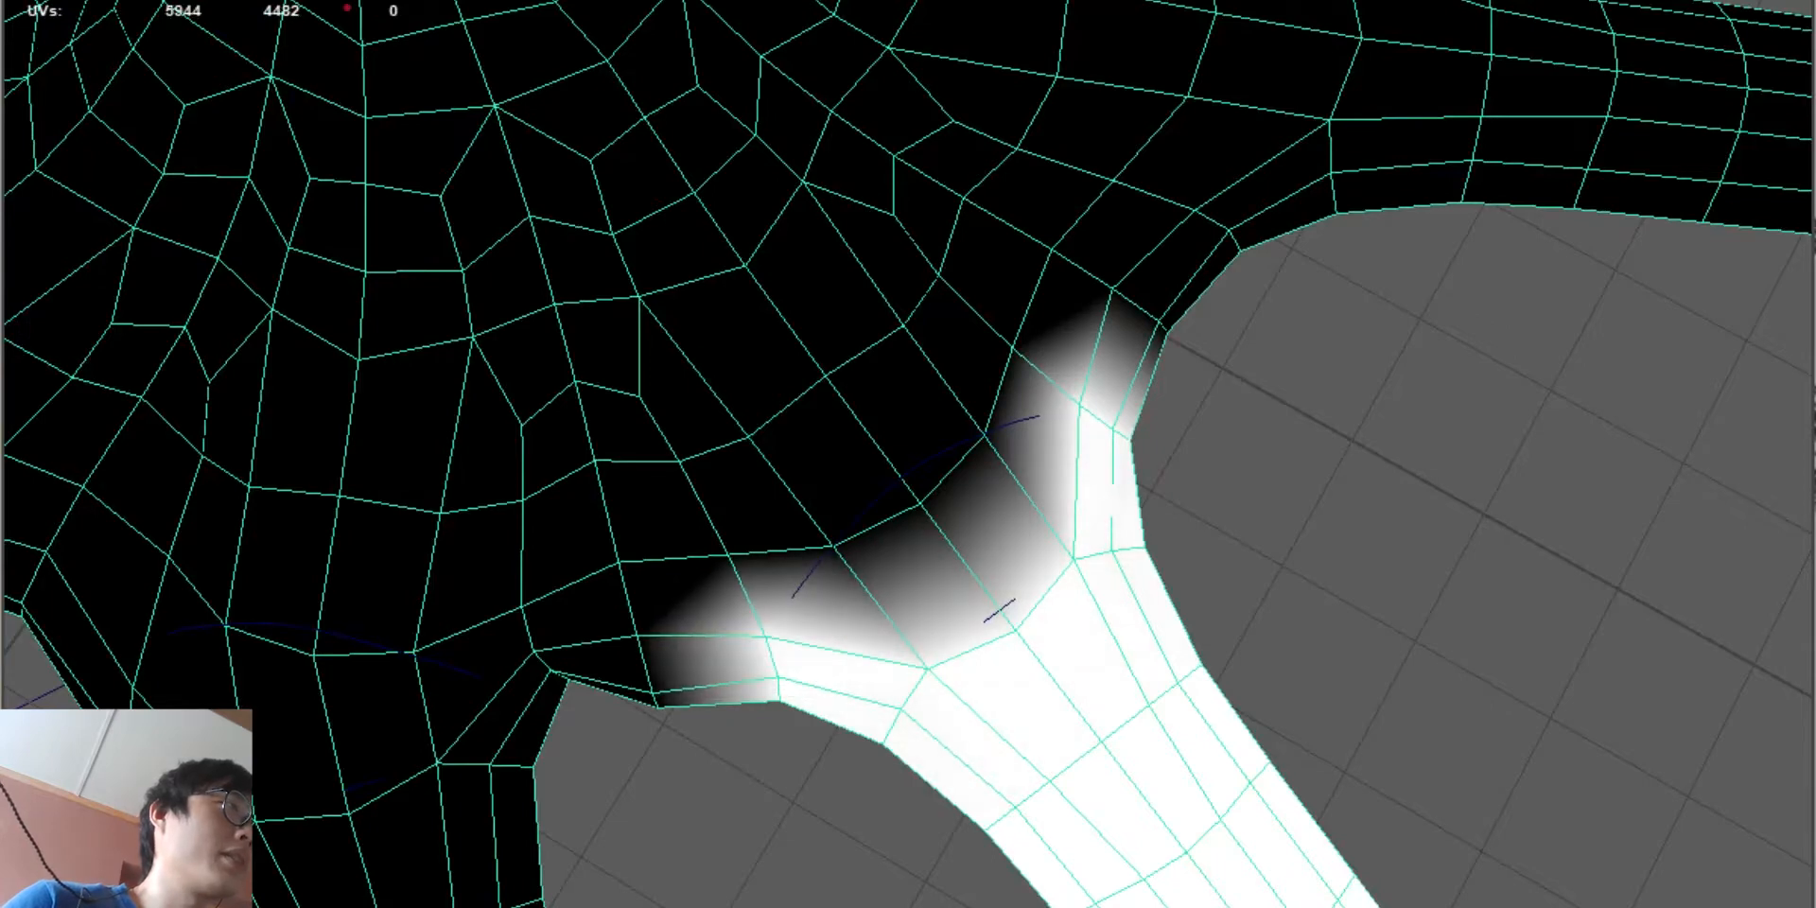
alt+drag(1000, 611, 1050, 528)
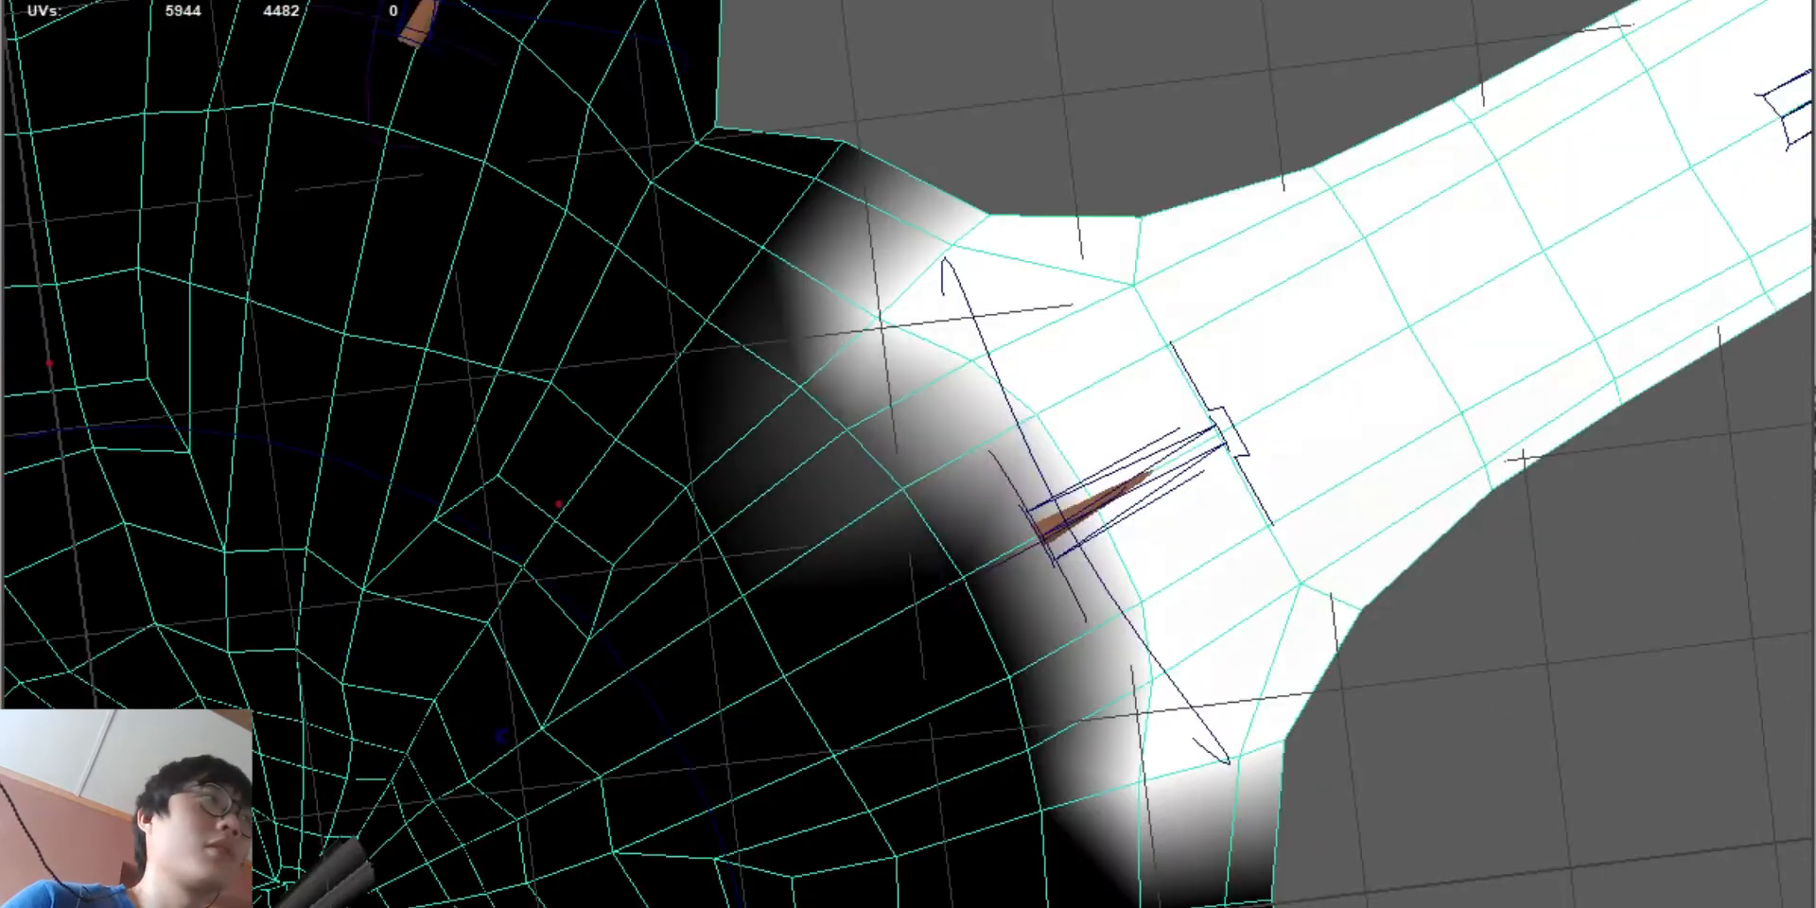
key(ctrl+z)
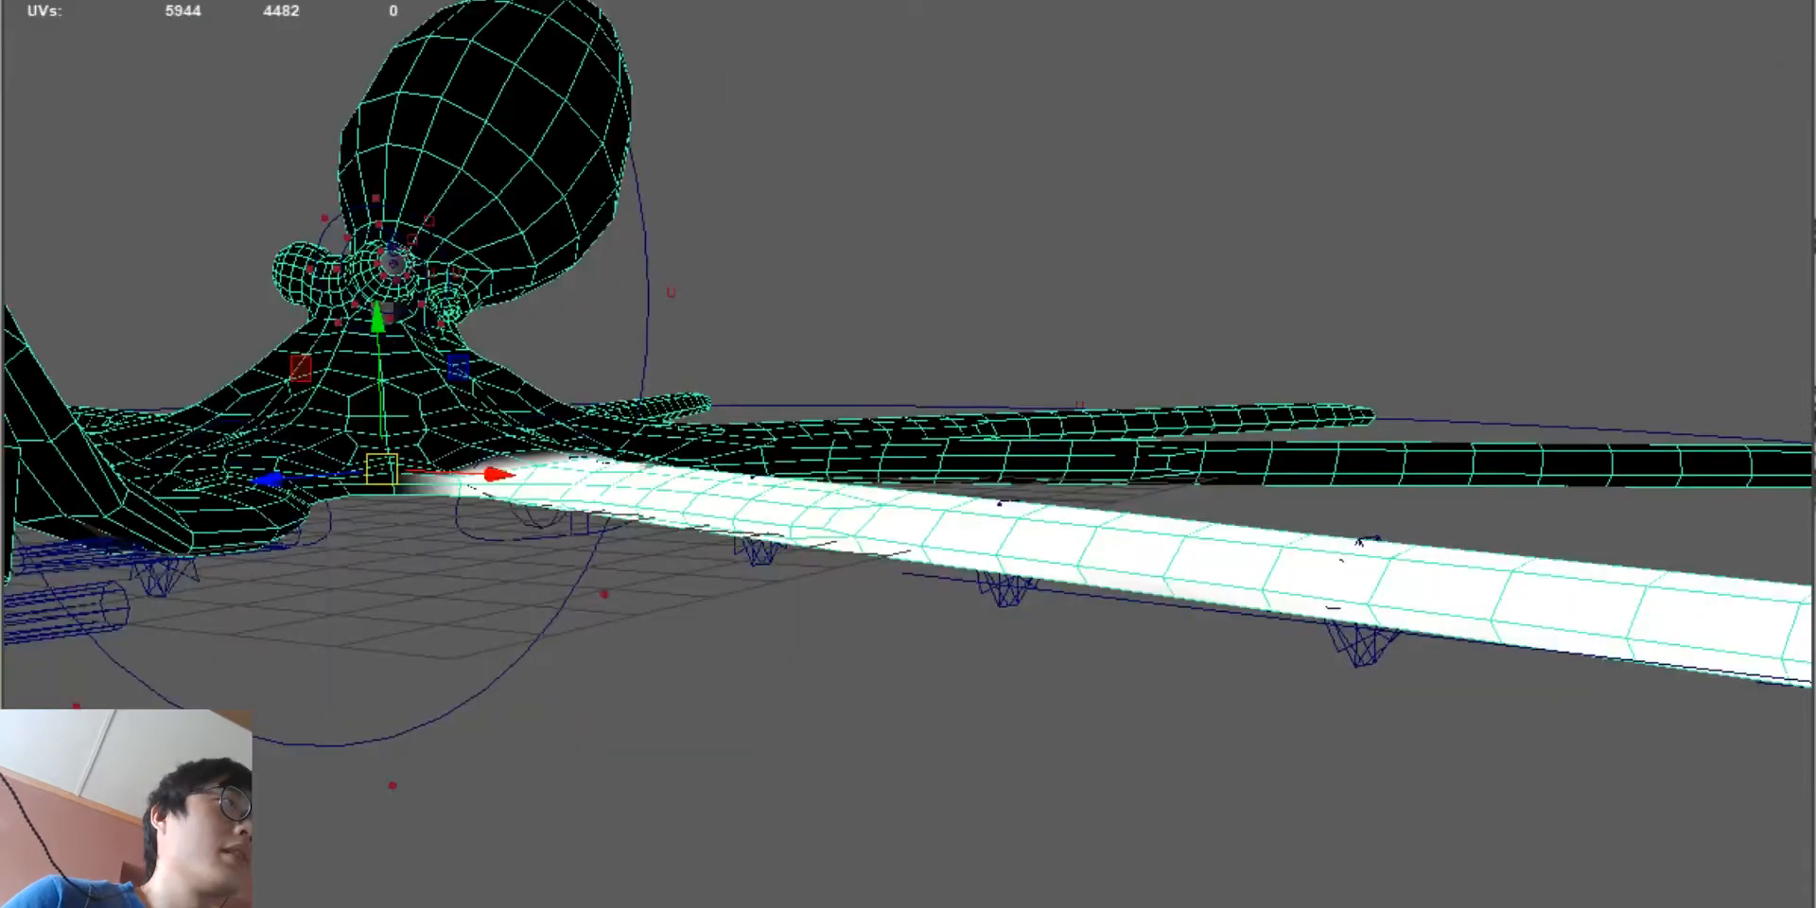
Step: Test the L2 arm's deformation by raising and pulling aside its middle control, and undo the moves
alt+middle_drag(946, 312, 796, 309)
click(796, 308)
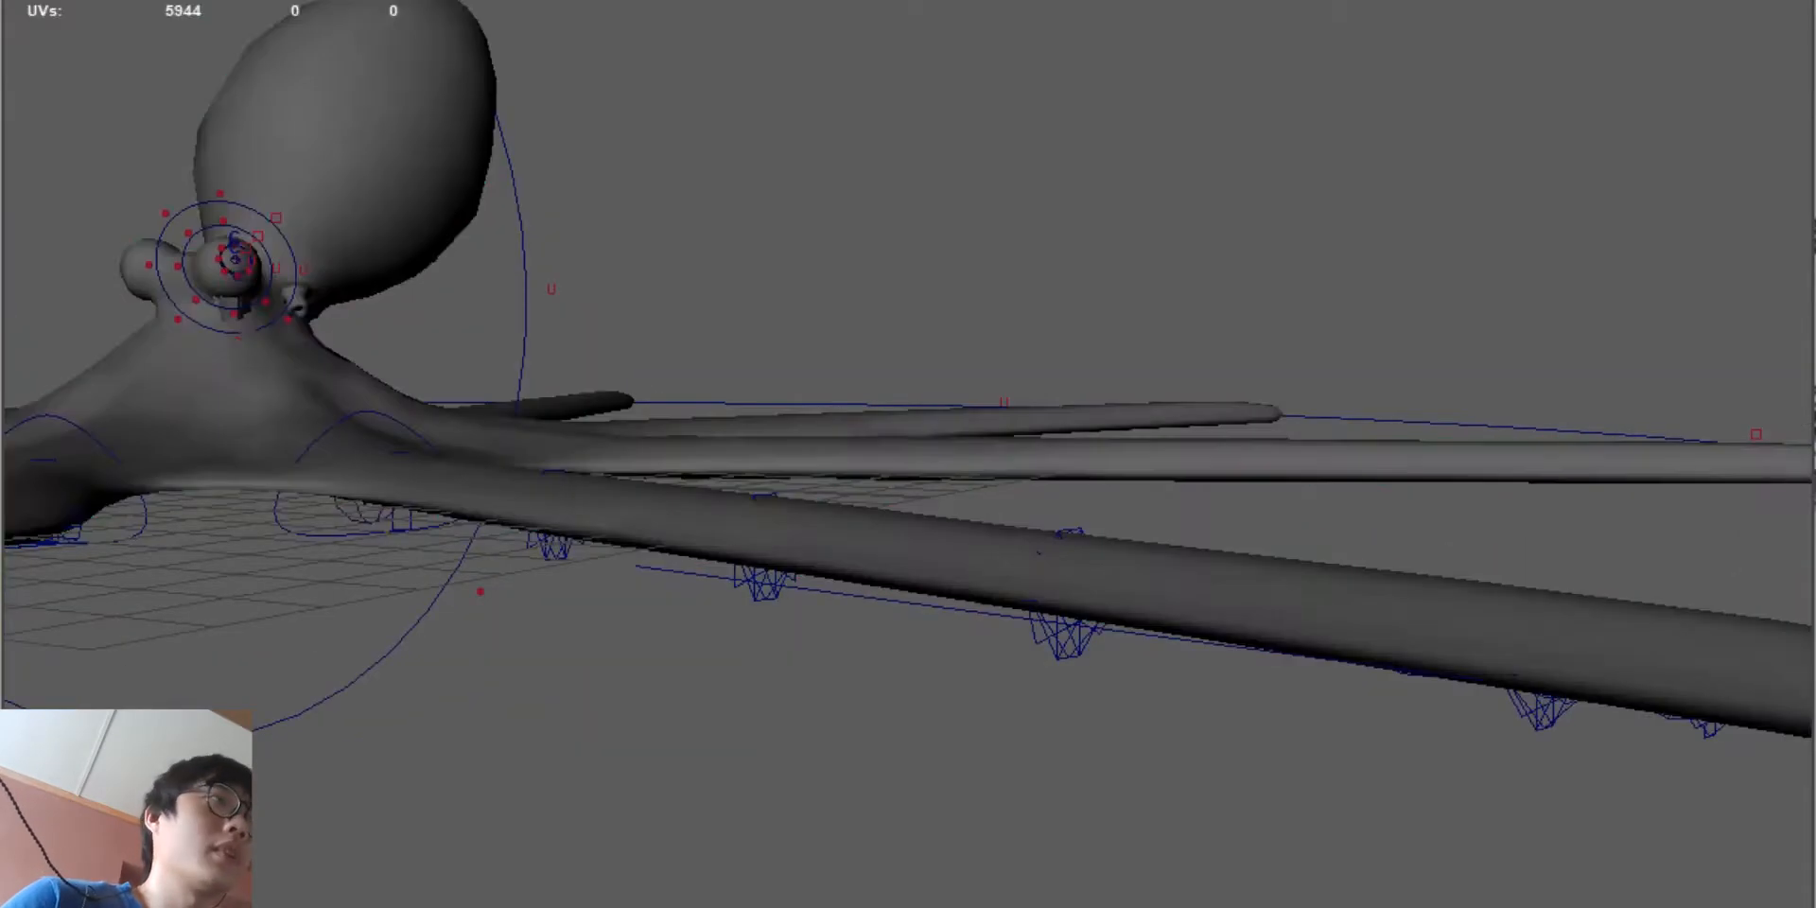
click(1038, 552)
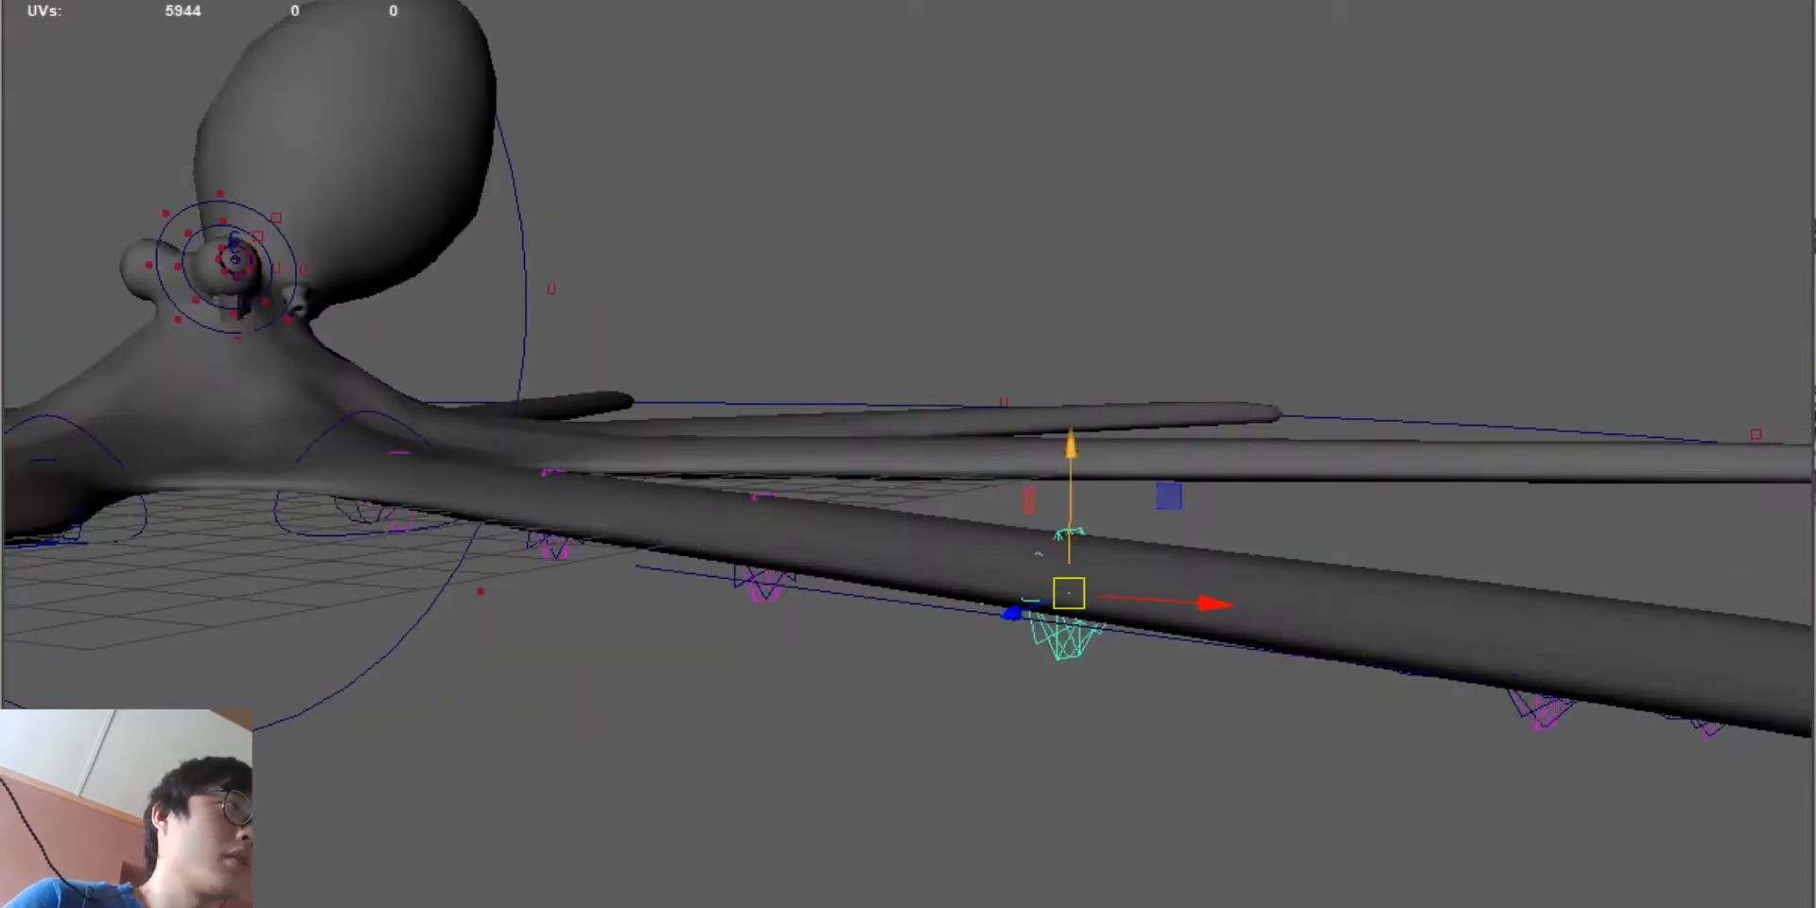
drag(1070, 454, 1073, 164)
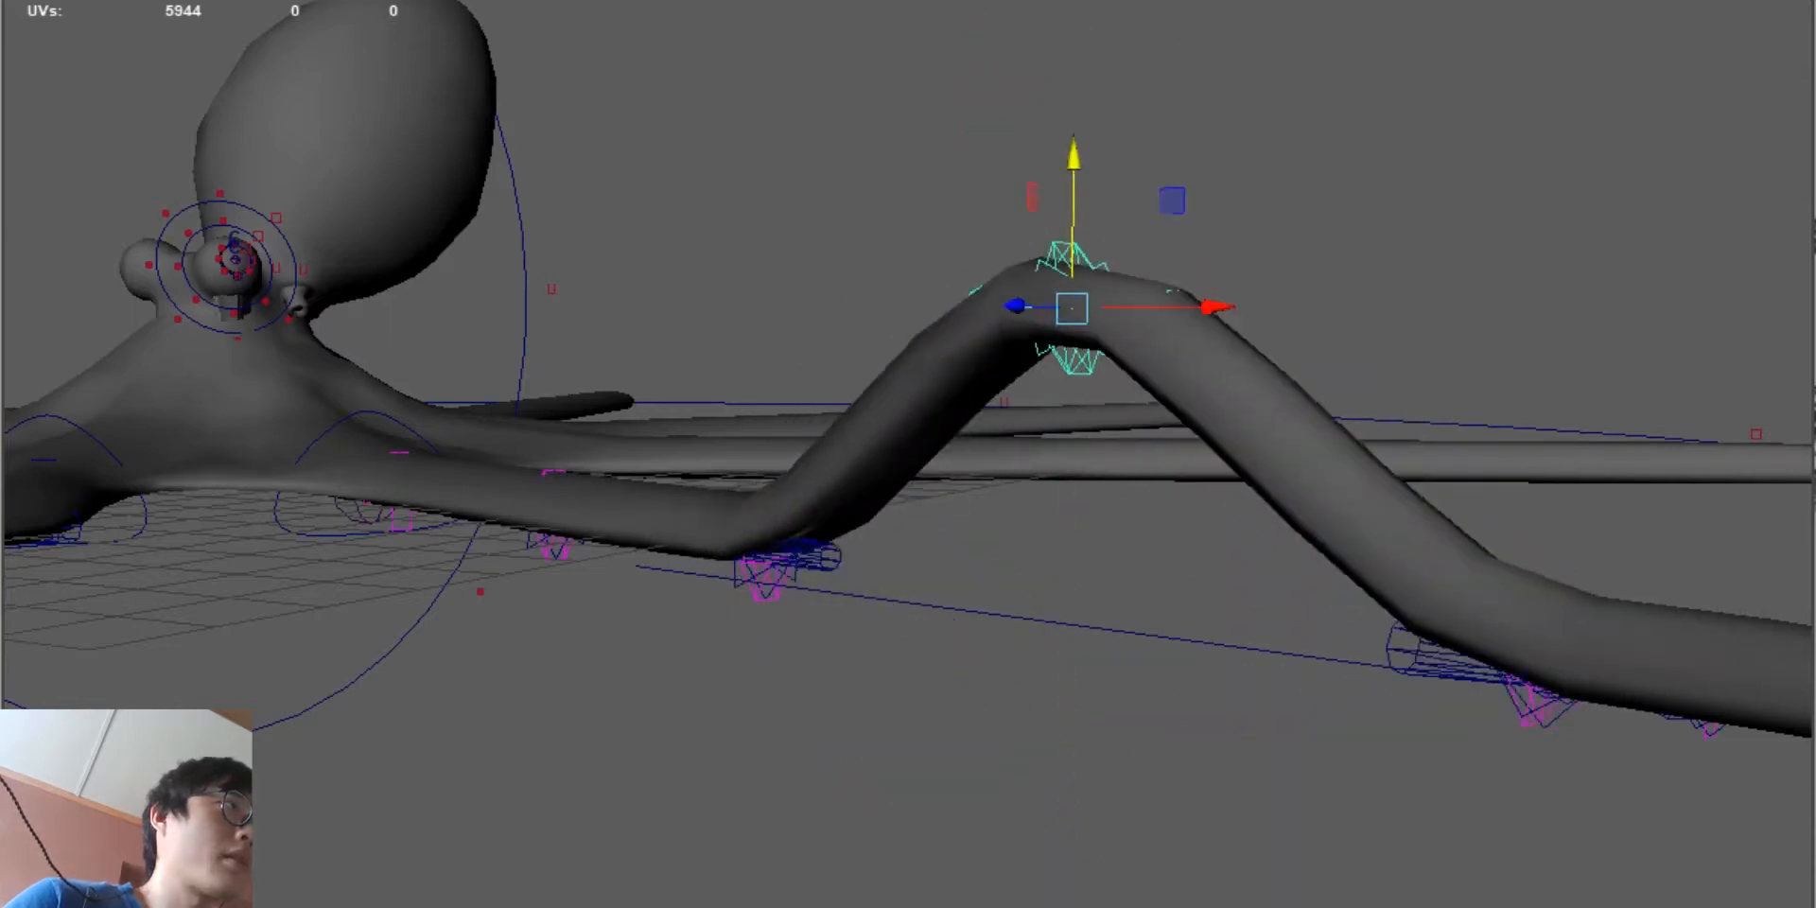
scroll(908, 454, down, 6)
alt+drag(1073, 312, 842, 530)
key(ctrl+z)
drag(903, 681, 1439, 260)
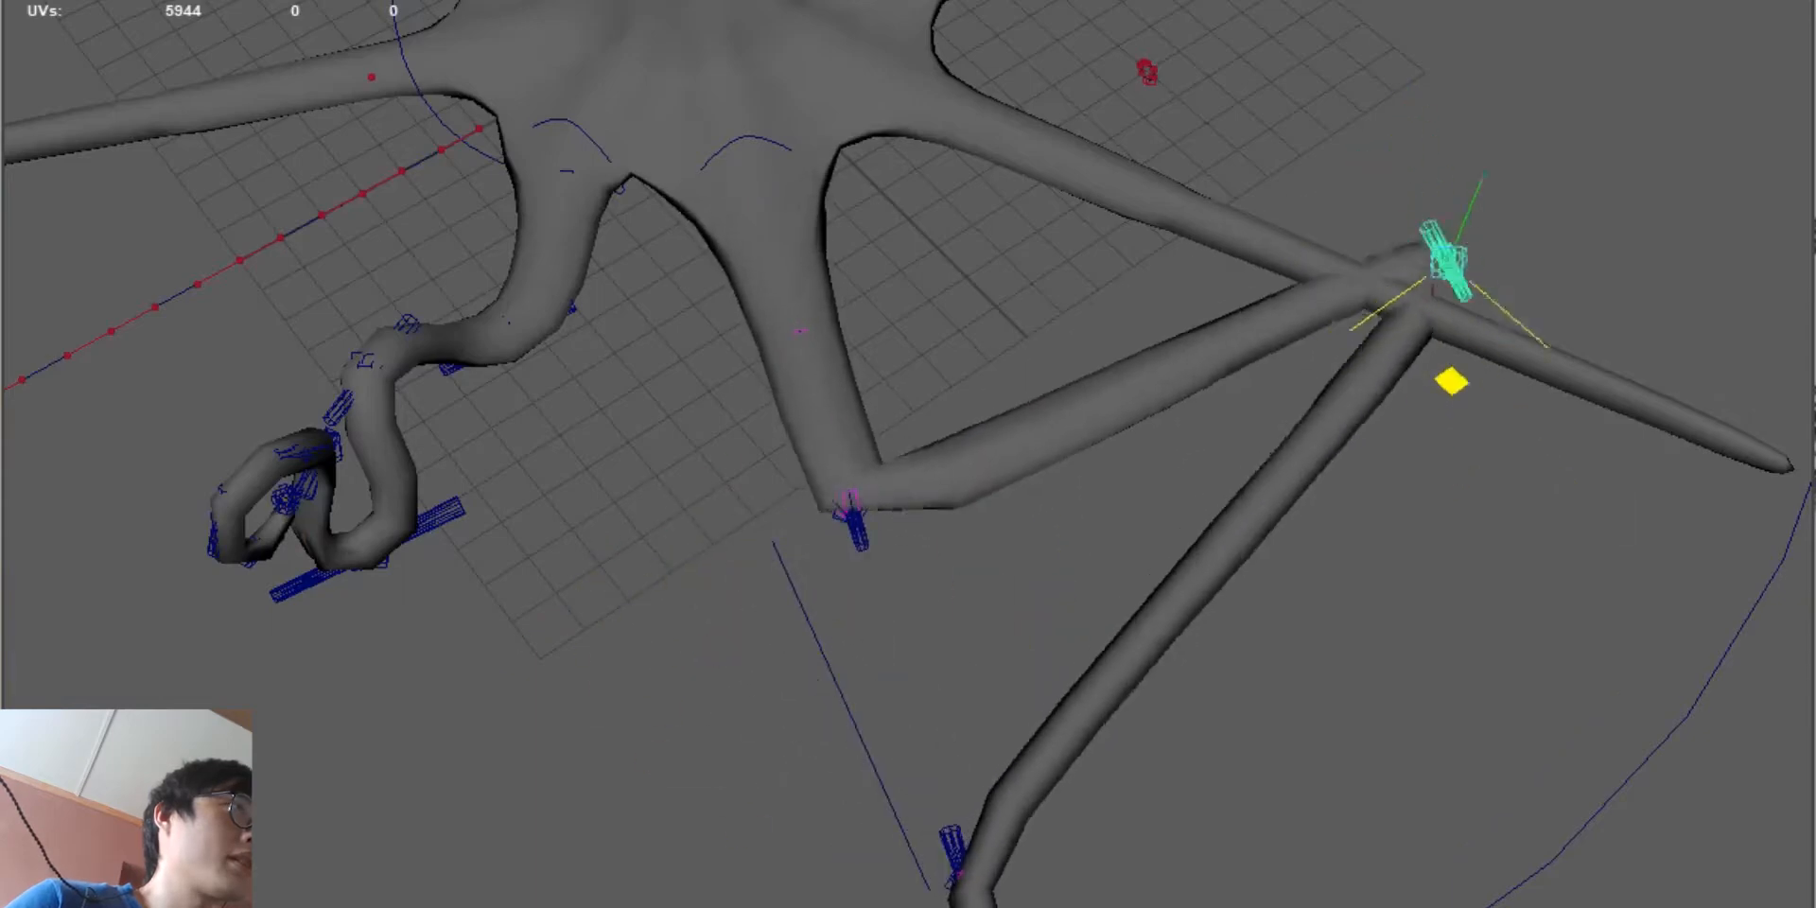
key(ctrl+z)
Step: Rotate the L2 arm's middle control to test how the mesh twists, and undo the rotation
alt+drag(841, 529, 1073, 312)
key(q)
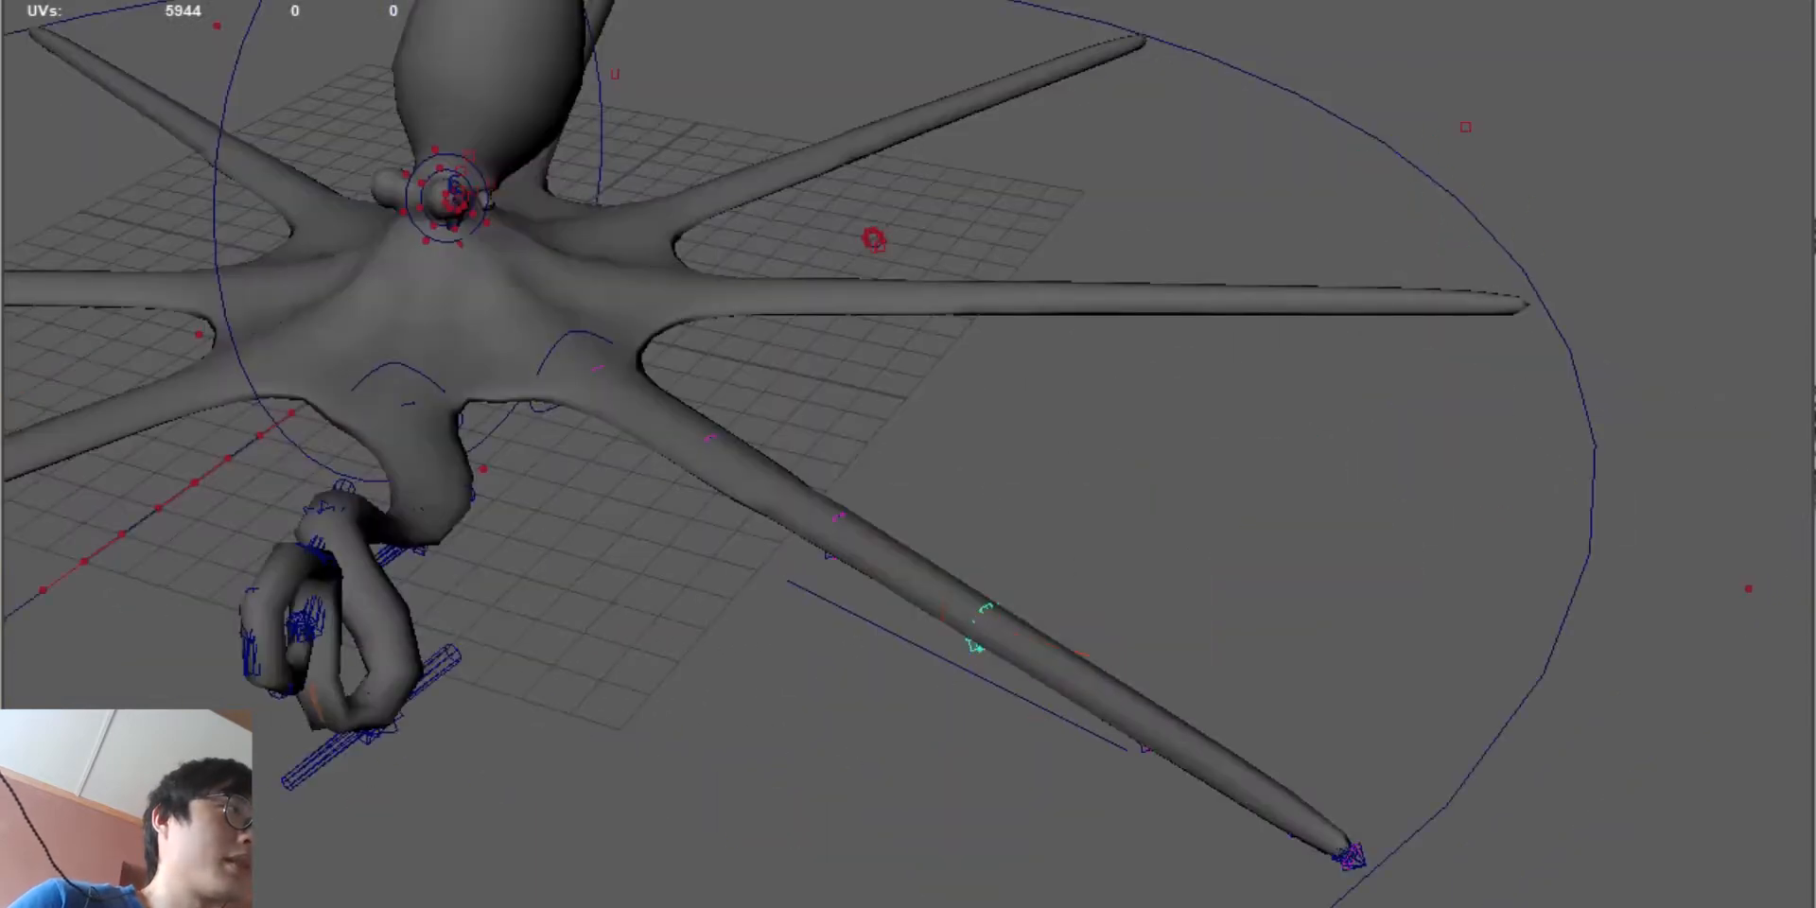
click(908, 567)
alt+middle_drag(908, 530, 917, 388)
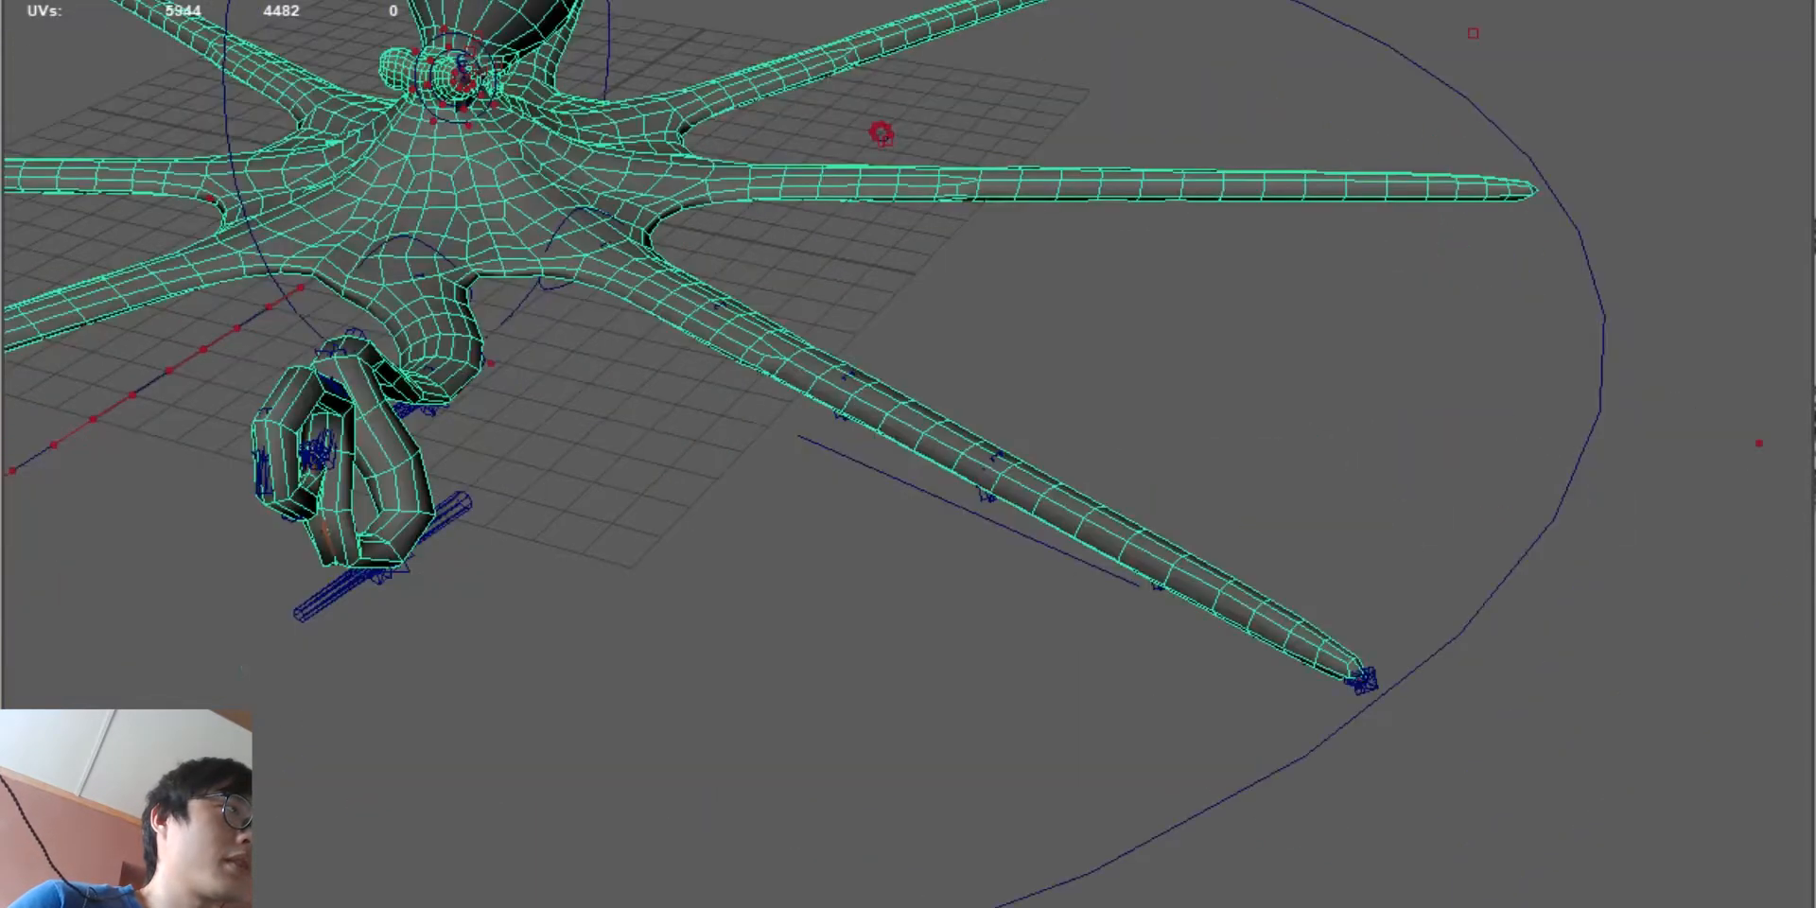
alt+right_drag(908, 454, 1229, 454)
click(1040, 586)
click(1123, 342)
key(e)
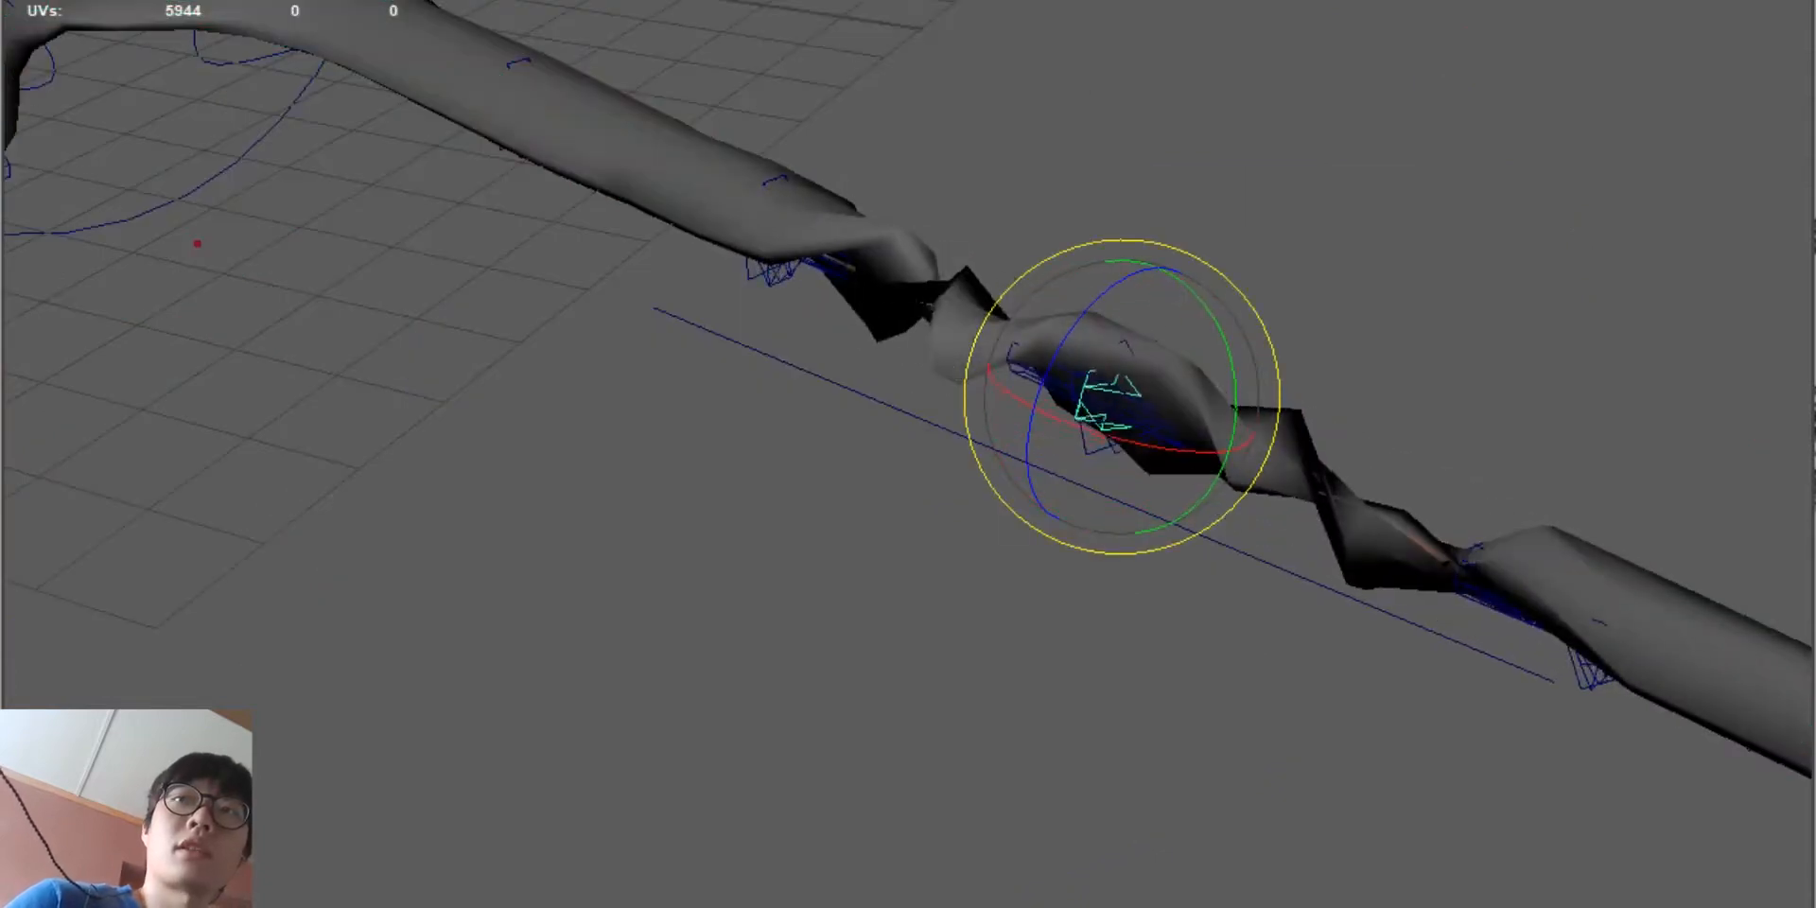
key(ctrl+z)
Step: Raise the L2 arm into a bend near the body with its inner controls to test the deformation
alt+right_drag(1041, 454, 662, 454)
alt+middle_drag(908, 397, 1126, 525)
alt+right_drag(908, 454, 1059, 454)
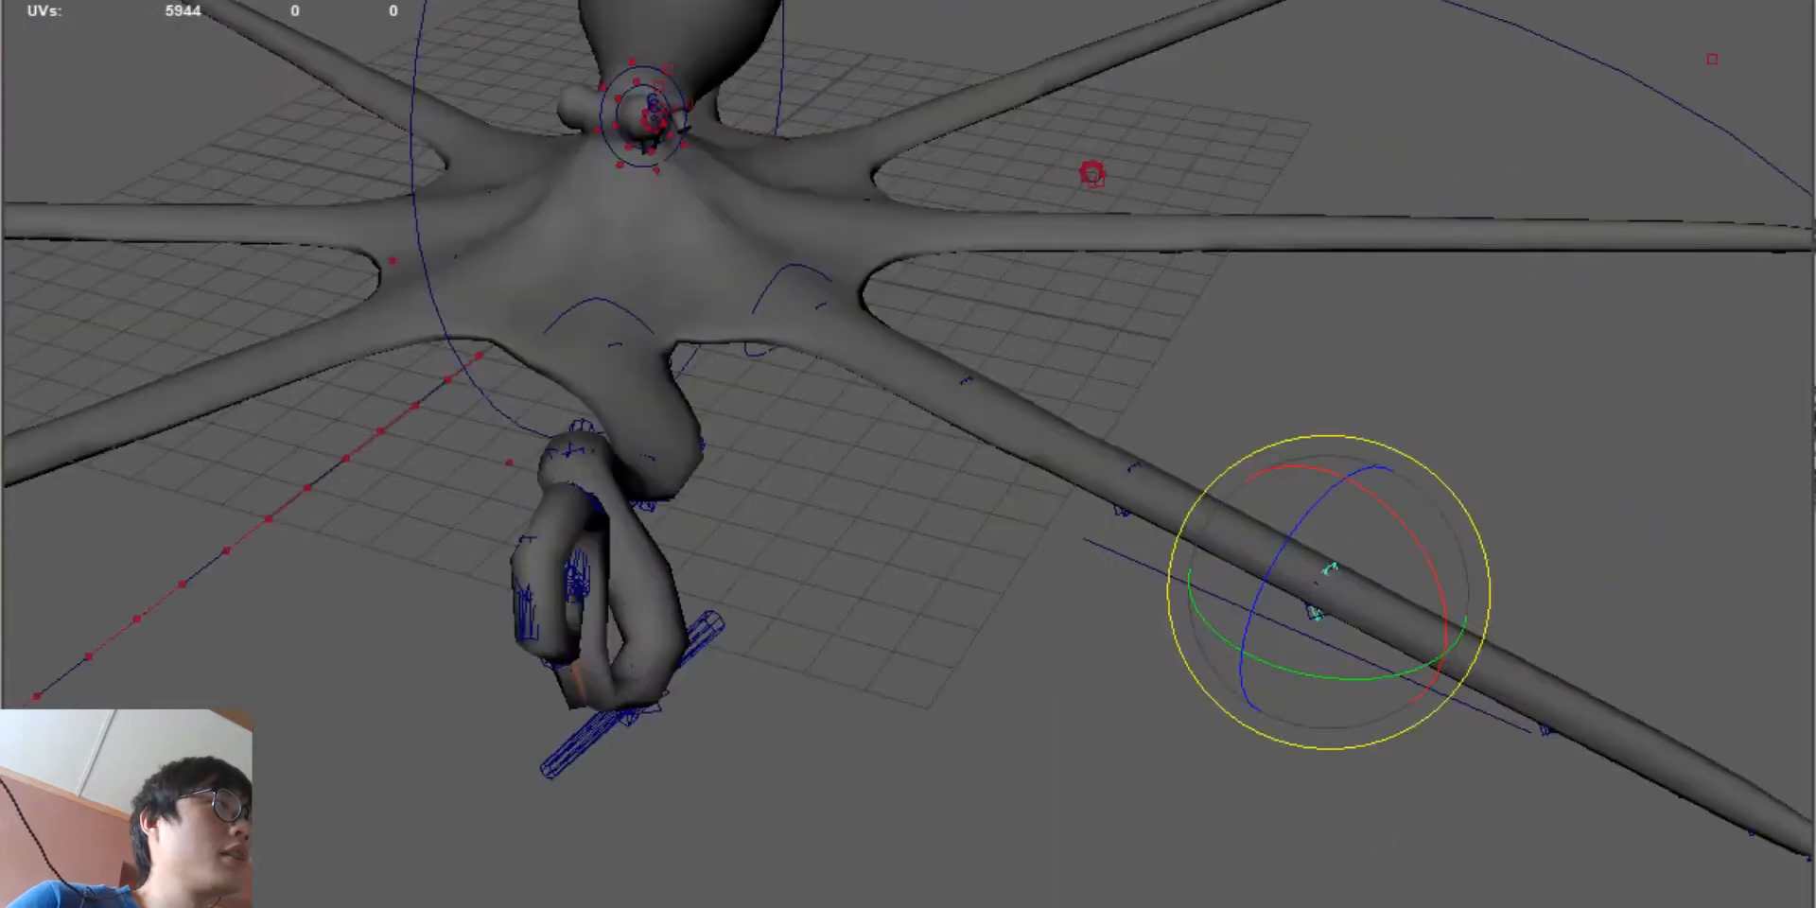
alt+drag(908, 615, 908, 283)
click(893, 617)
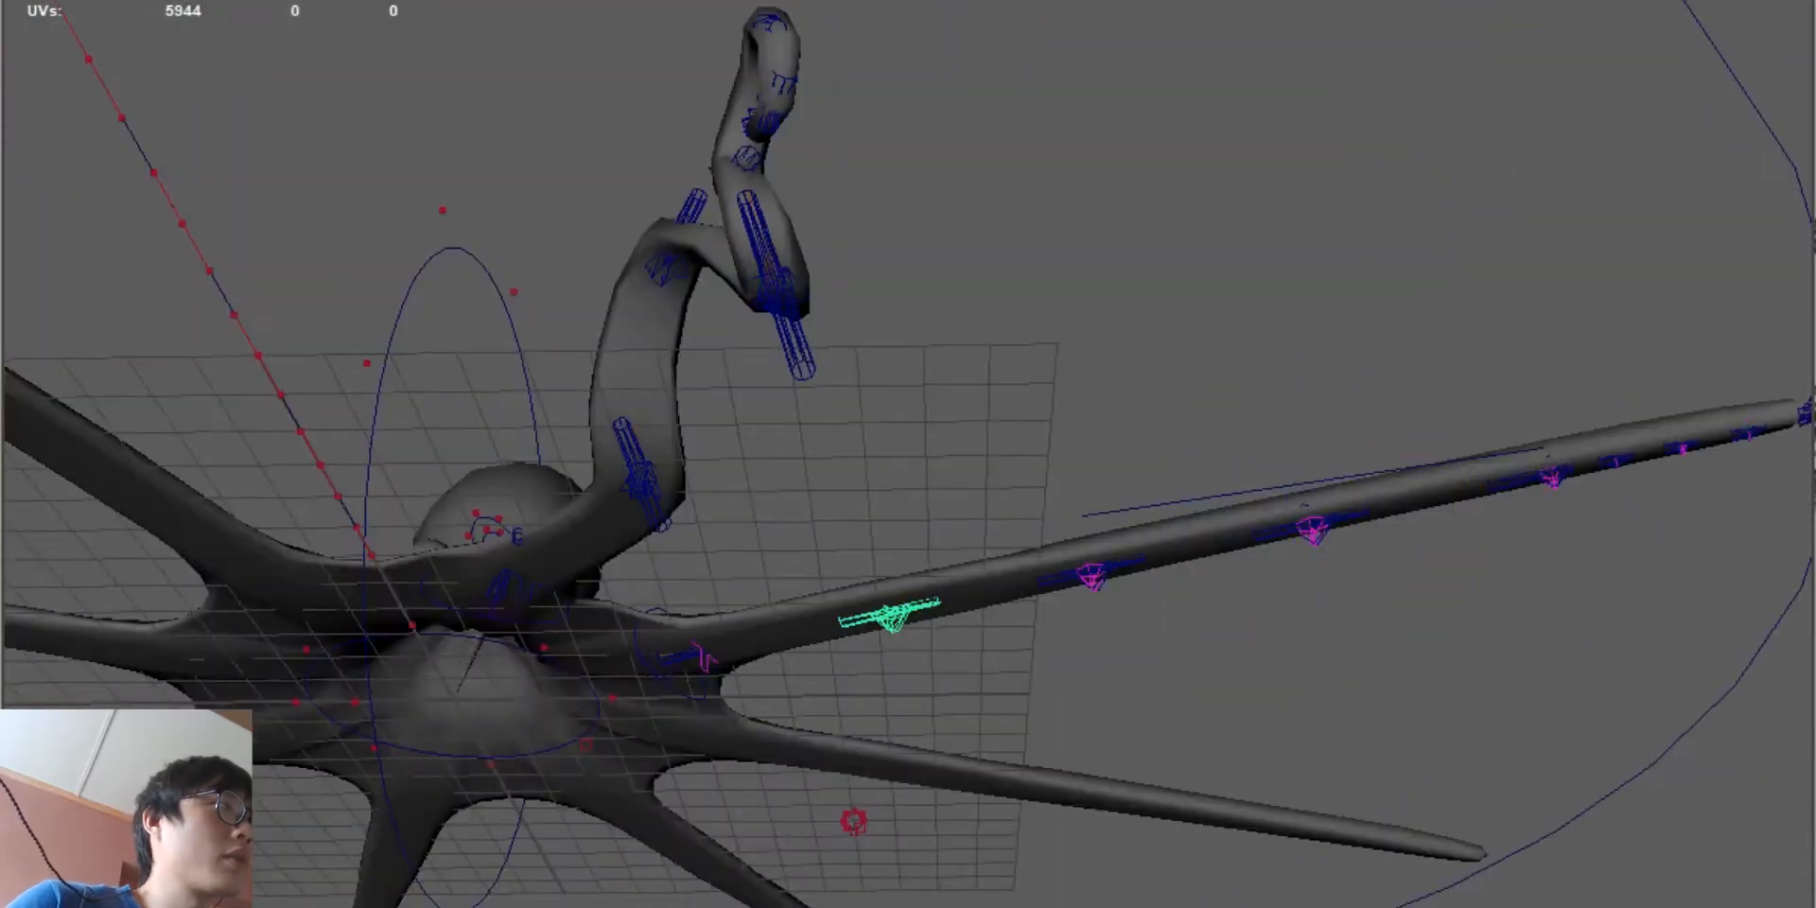
shift+click(1092, 575)
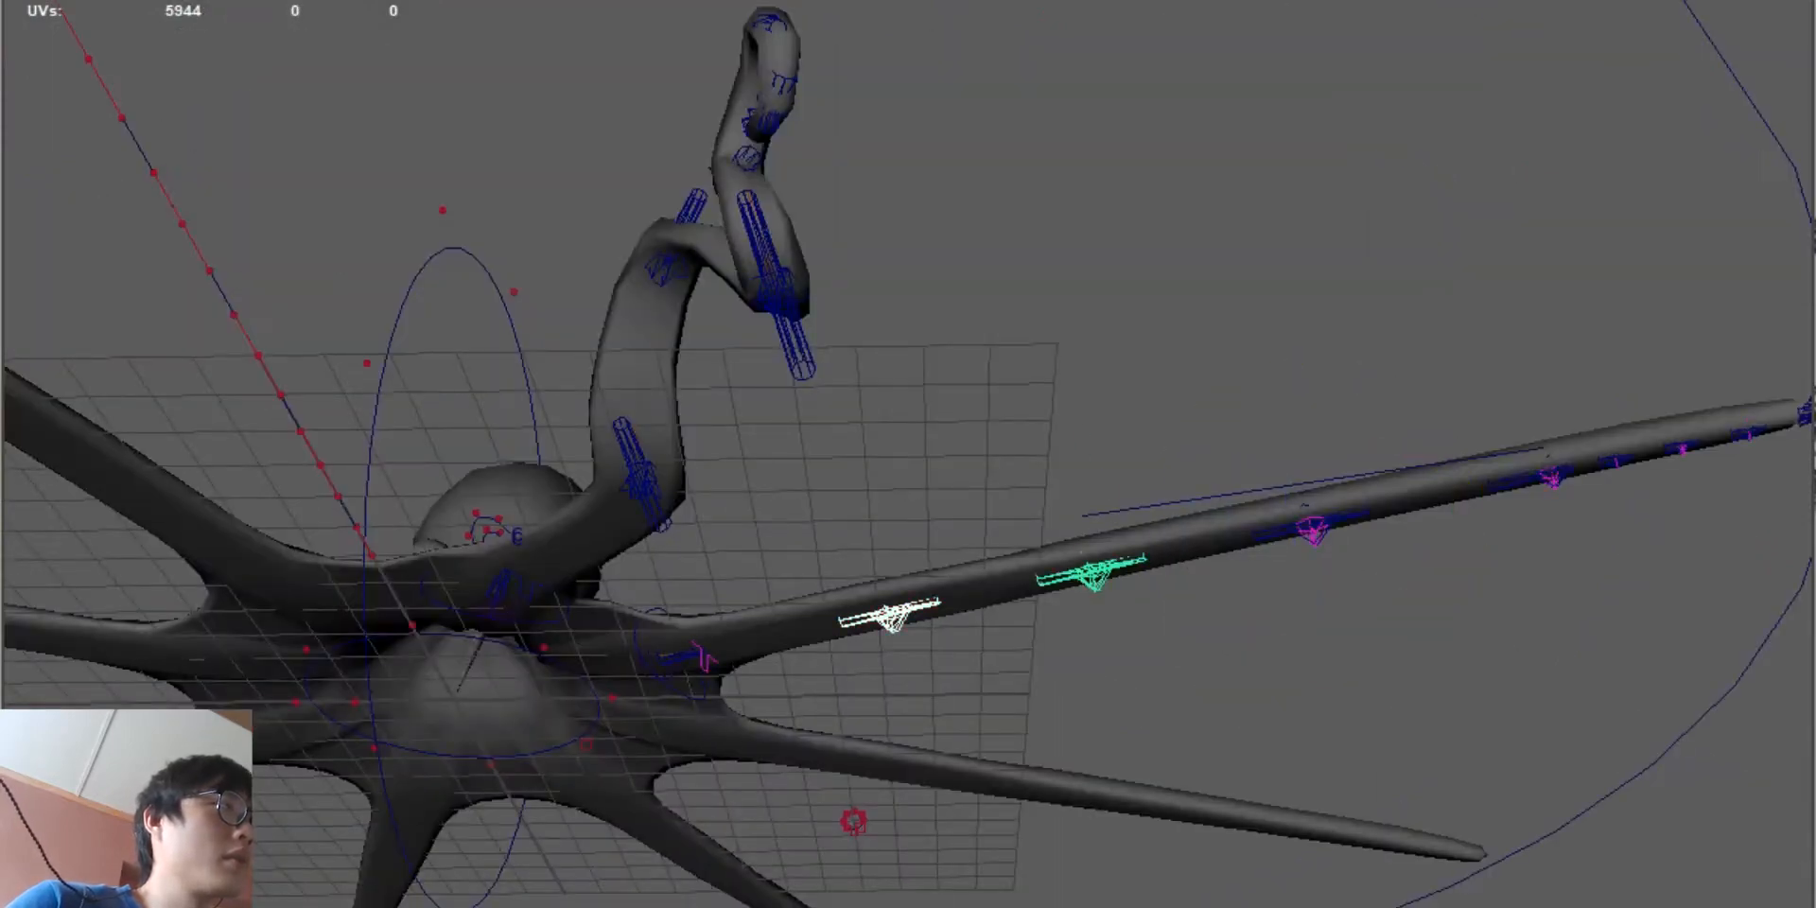
key(w)
alt+drag(1087, 360, 1186, 731)
drag(1048, 731, 854, 419)
Step: Move the next control outward along the L2 arm in toward the body
click(1333, 795)
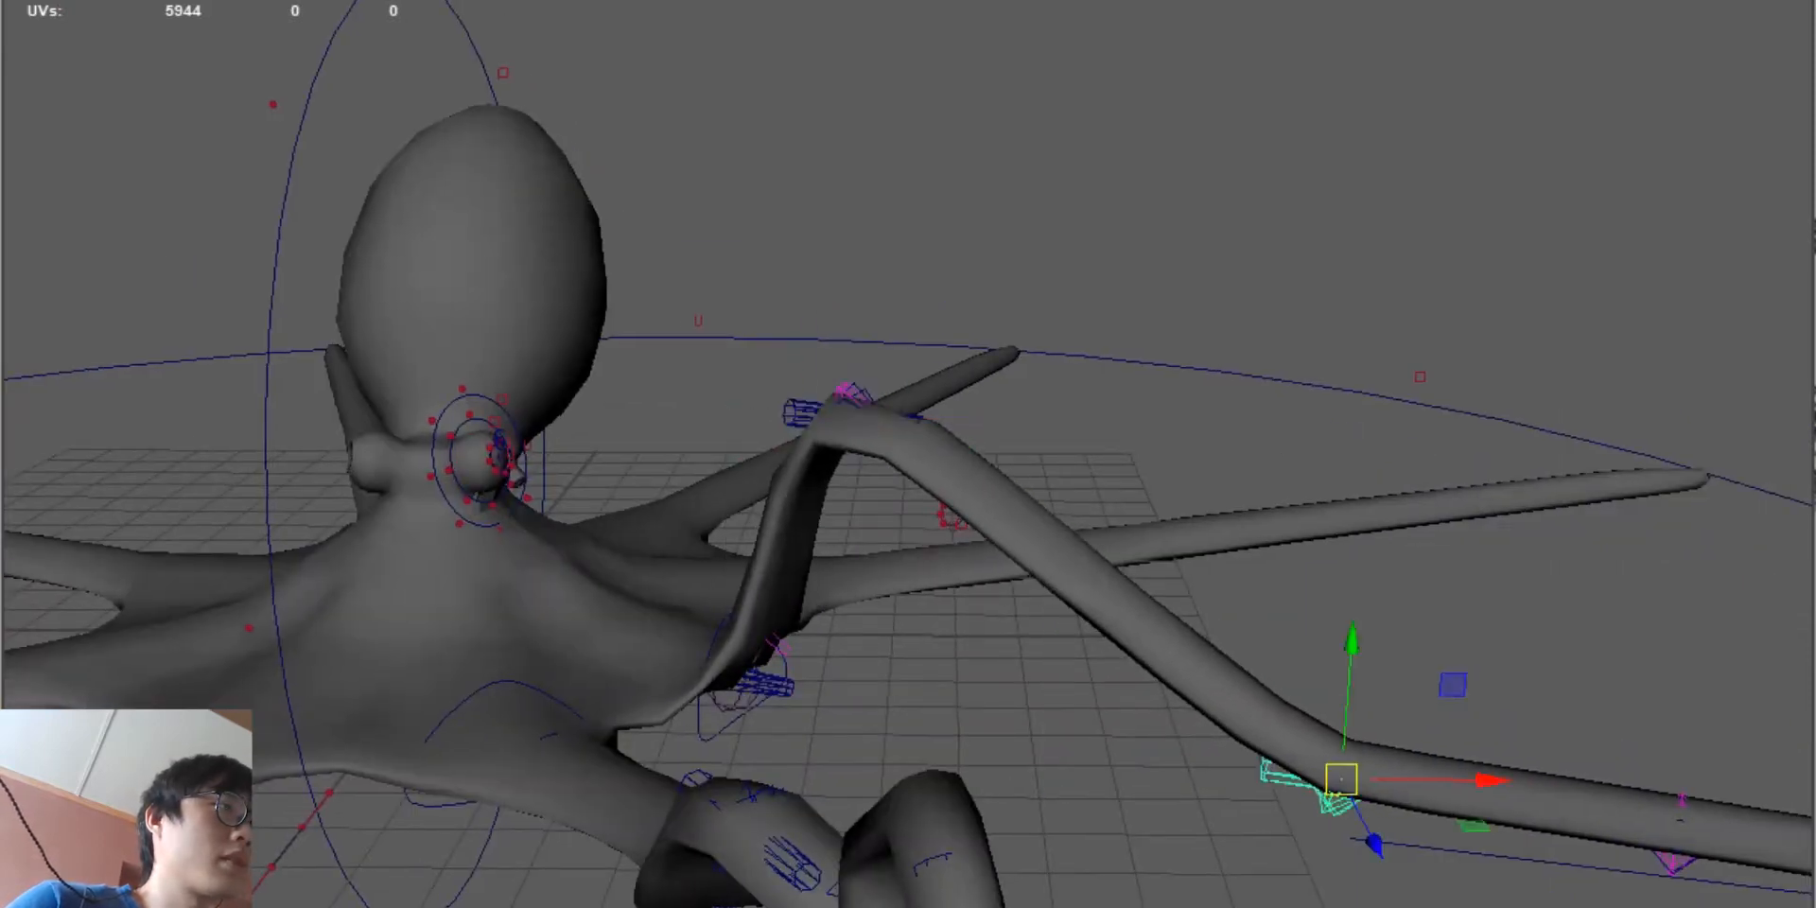
drag(1337, 770, 975, 754)
alt+middle_drag(975, 754, 808, 702)
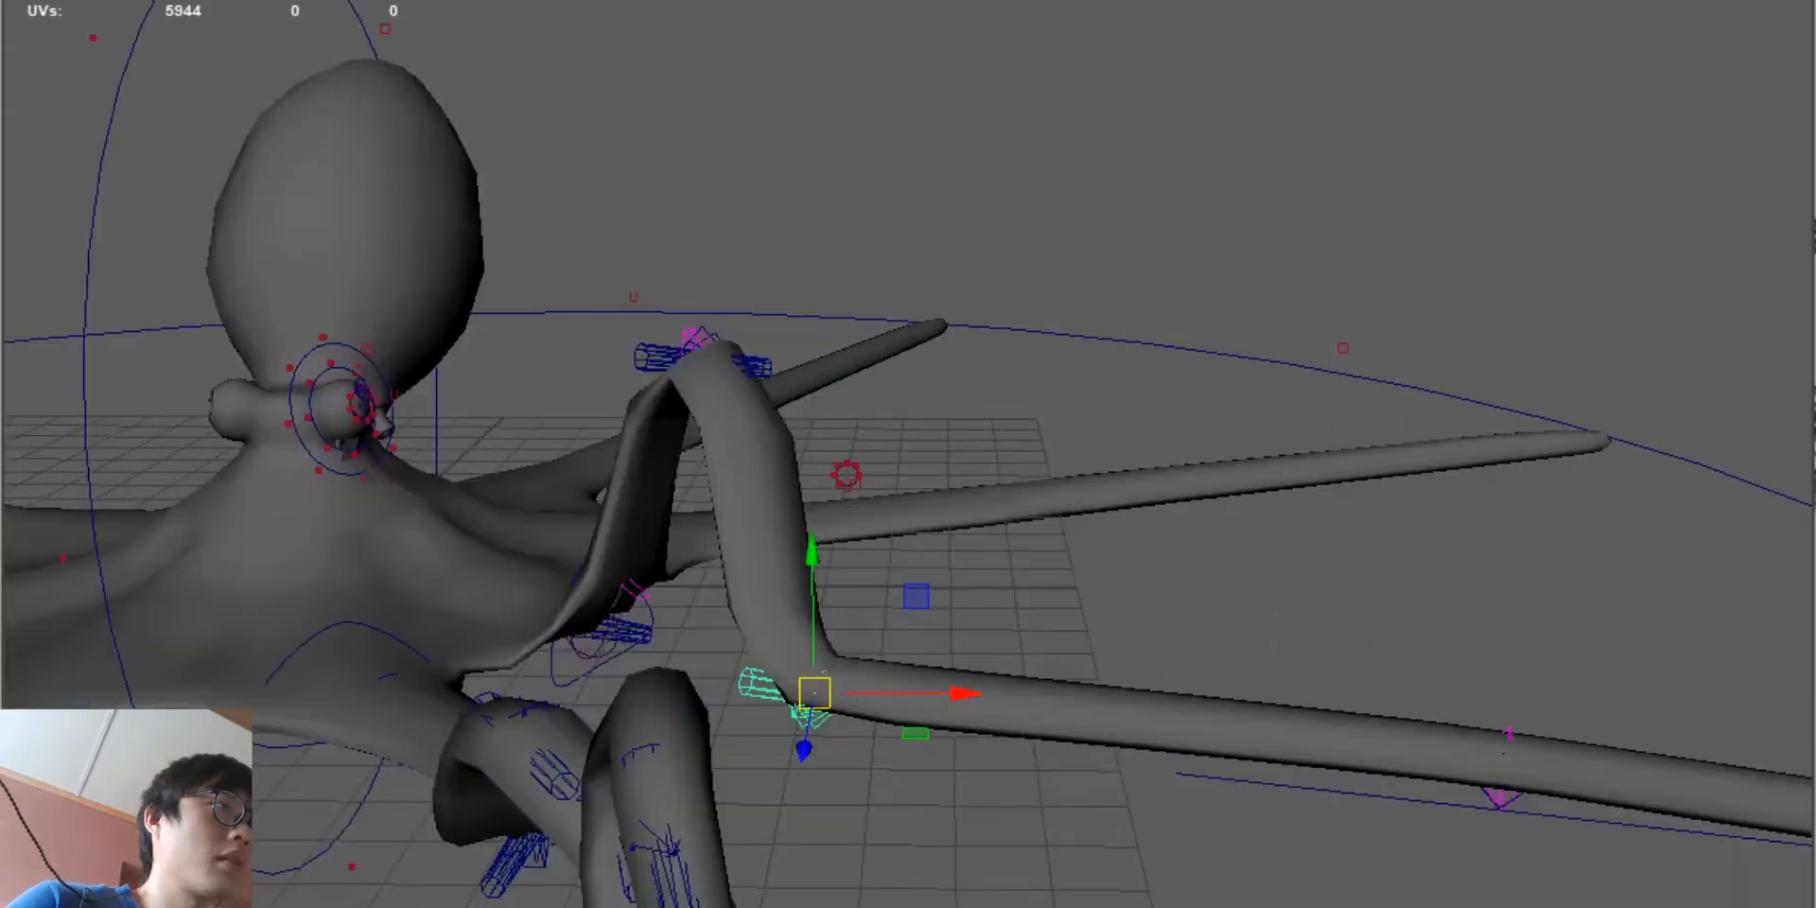
Step: Raise the next outer control of the L2 arm and pull it toward the body to form a second upward bend
click(1476, 775)
click(1500, 795)
key(r)
drag(1504, 770, 979, 349)
alt+middle_drag(979, 349, 696, 260)
Step: Move the following outer control in toward the body so the L2 arm folds down beneath its second bend
click(1523, 733)
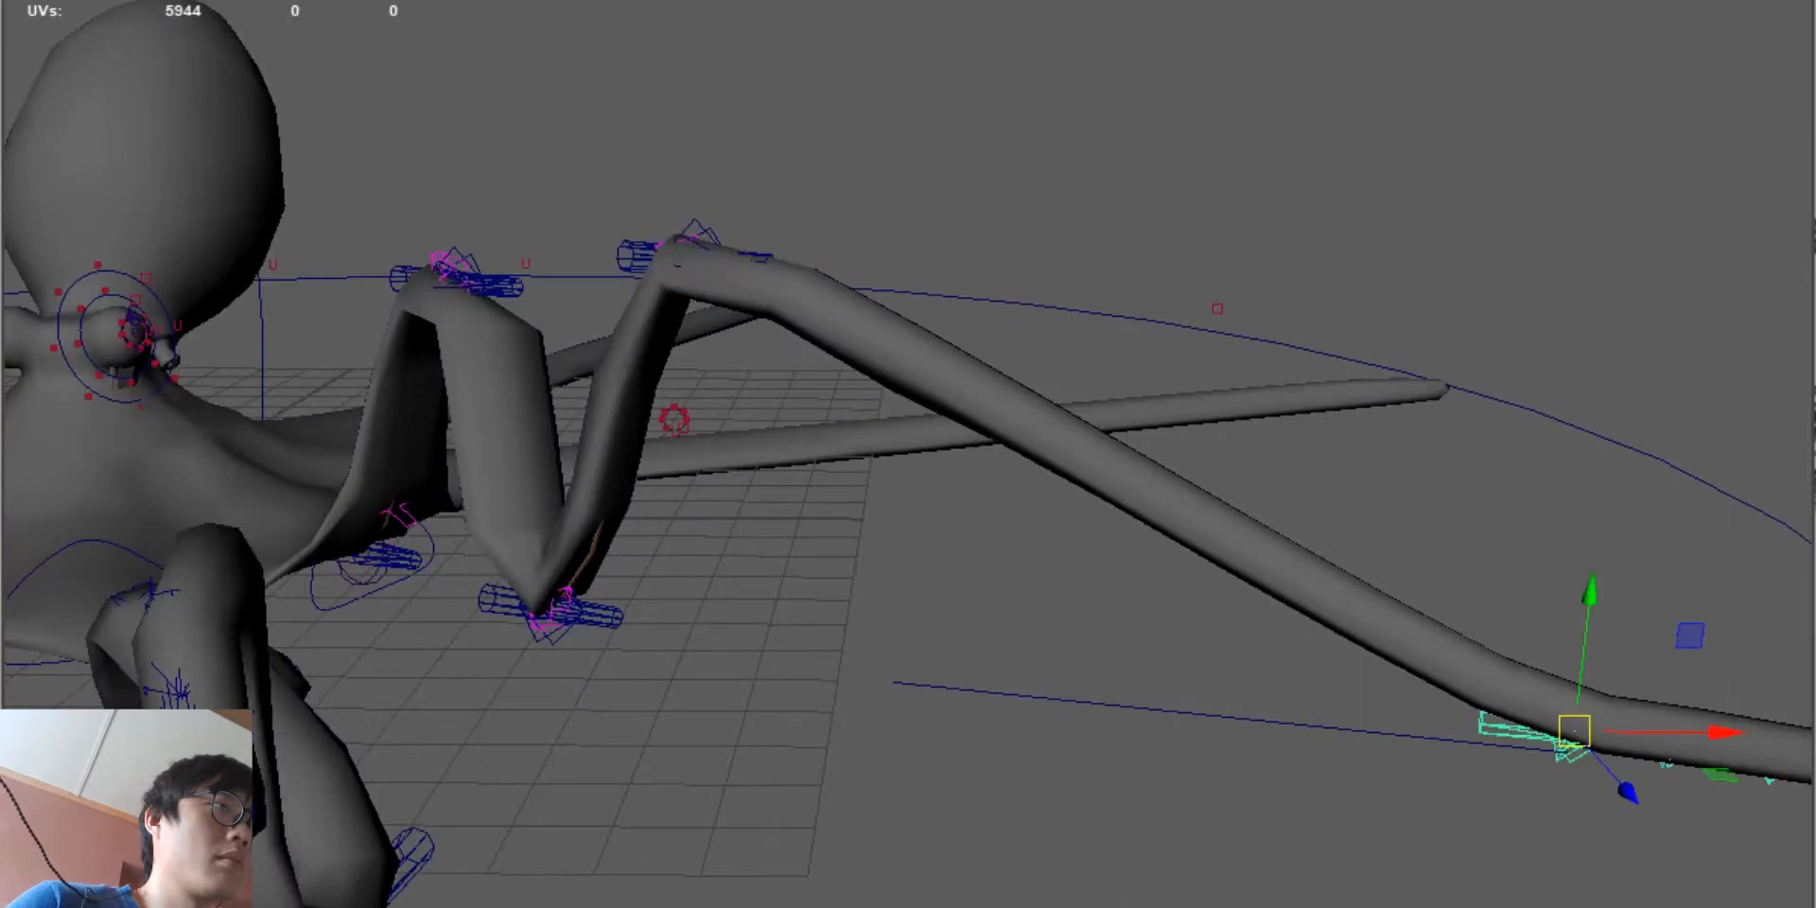
drag(1574, 730, 711, 653)
alt+middle_drag(711, 653, 964, 685)
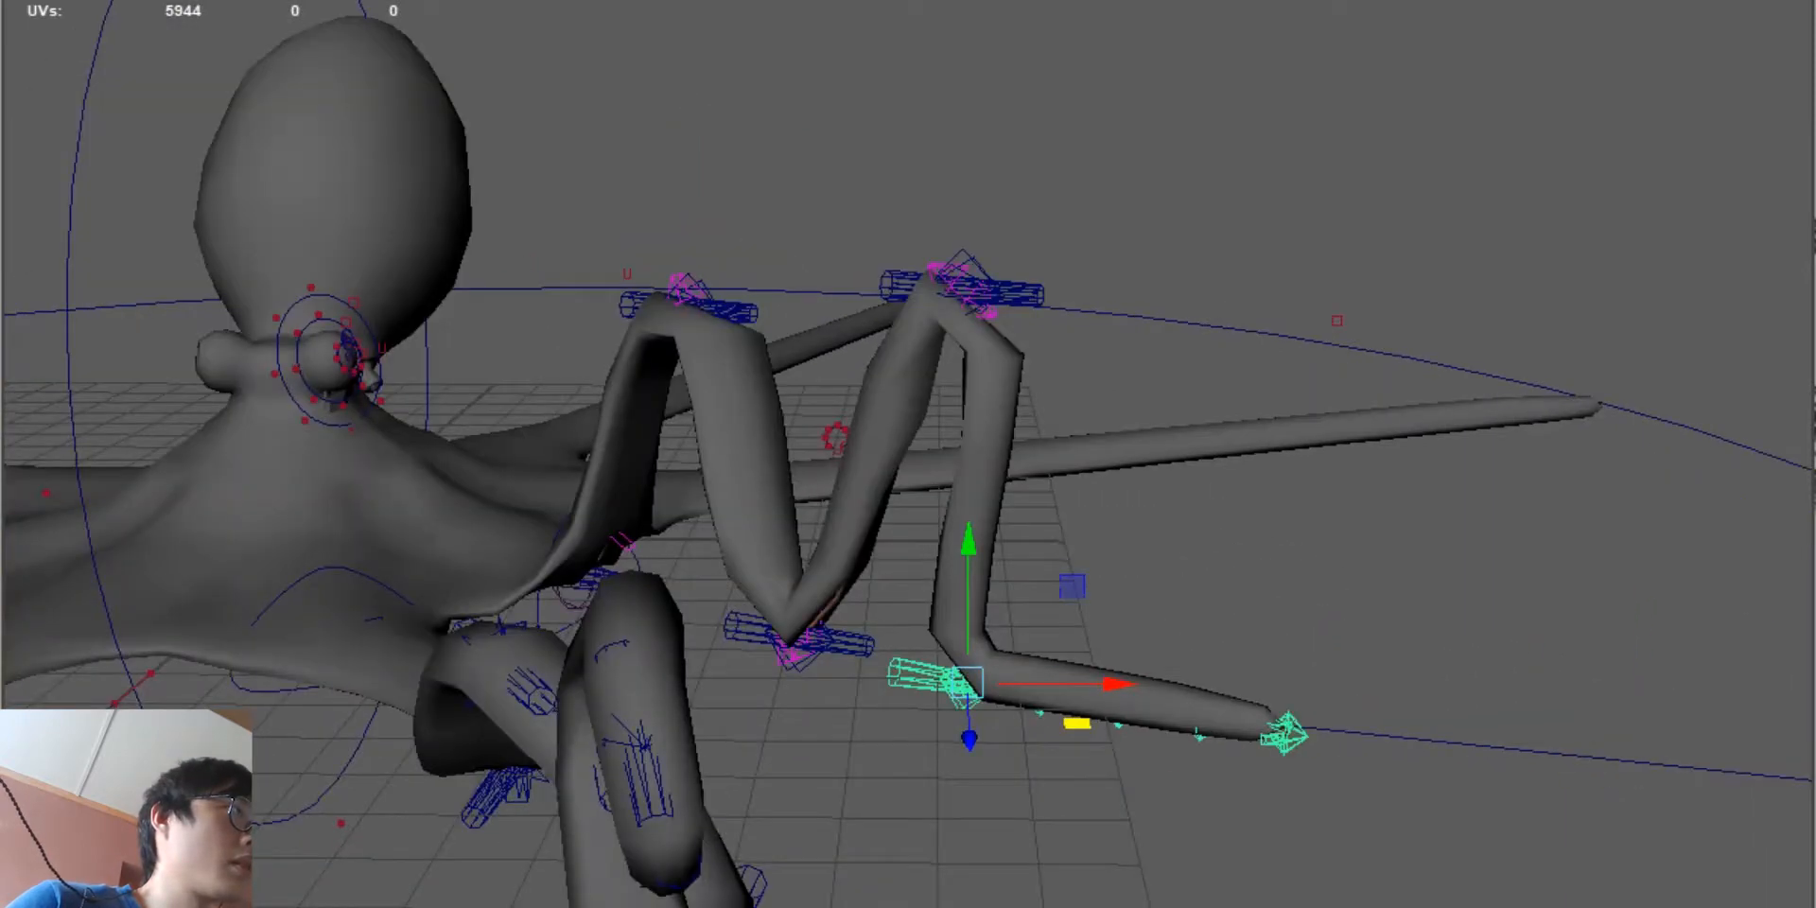
scroll(908, 454, up, 1)
alt+drag(908, 454, 652, 511)
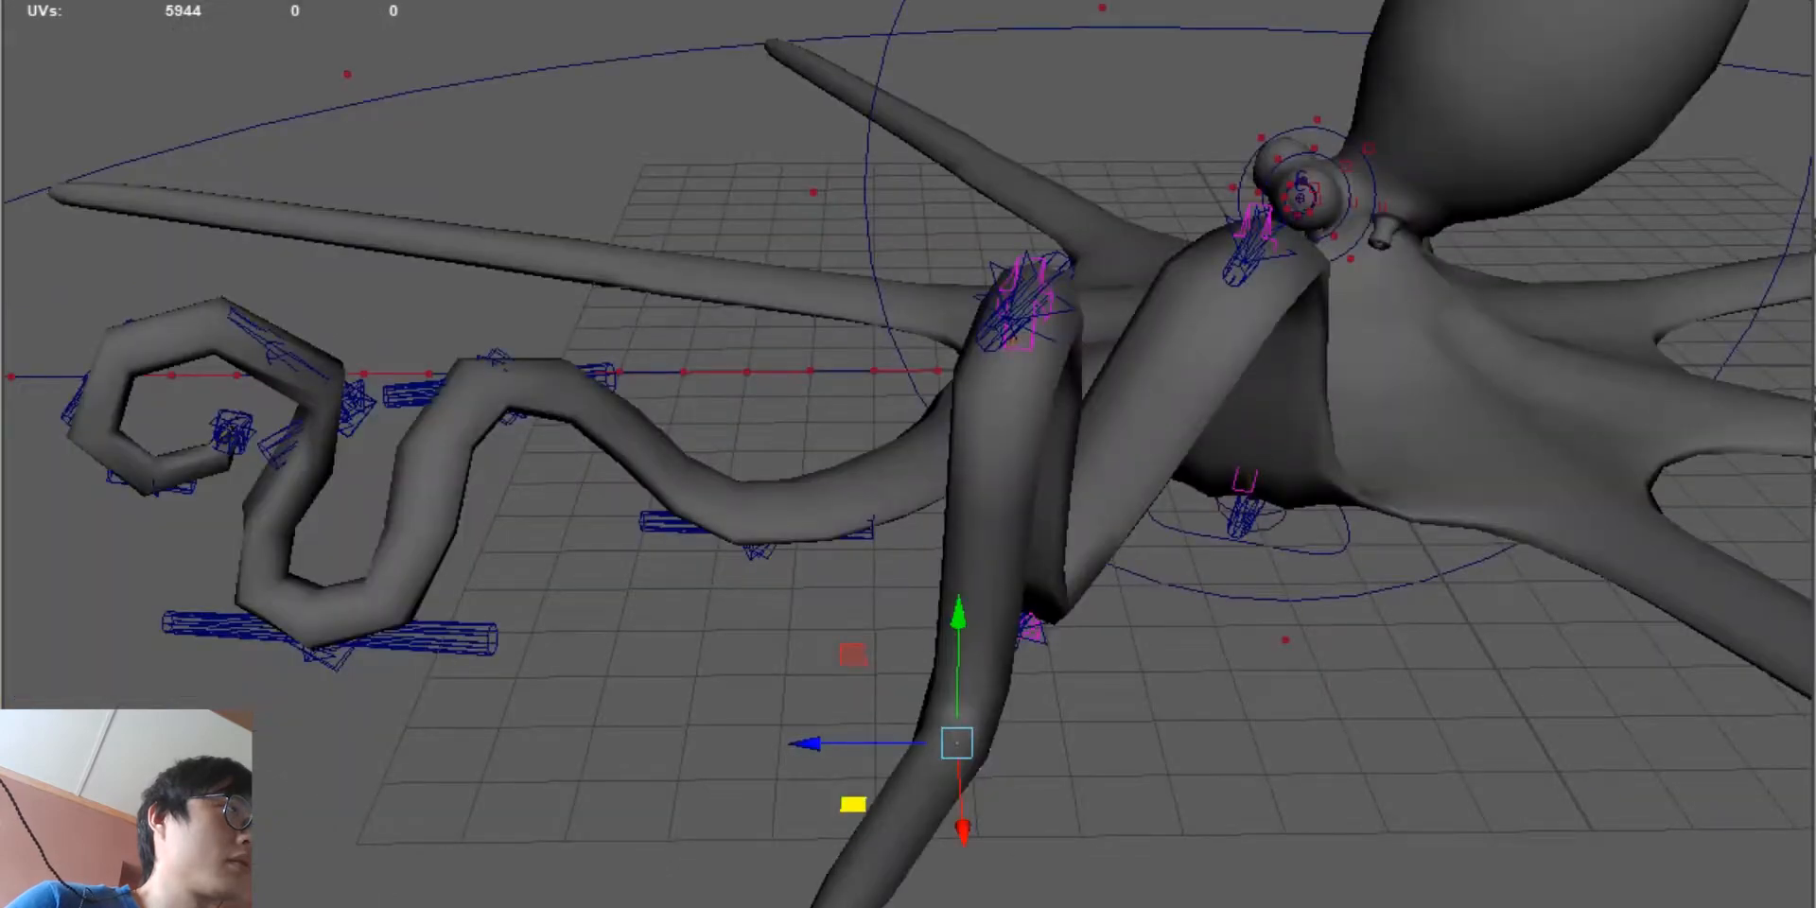
alt+drag(908, 454, 1003, 378)
alt+drag(908, 454, 922, 577)
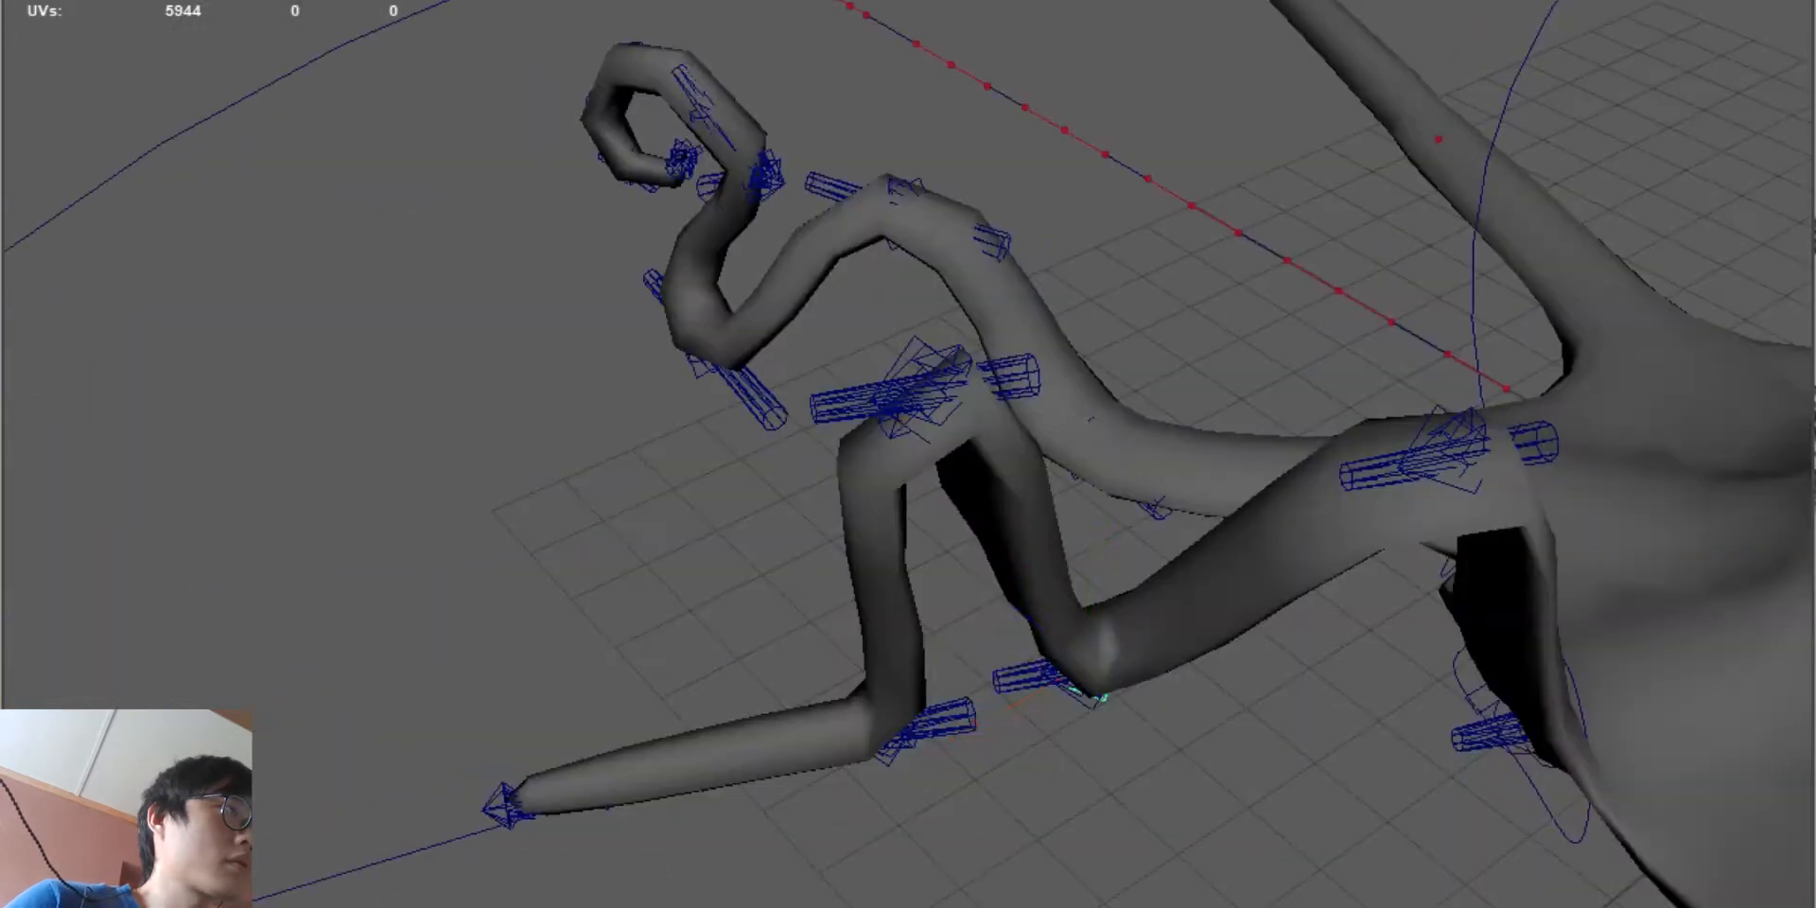
Step: Move the lower control between the two upward bends outward along the L2 arm and reposition the second bend's control
click(1022, 685)
drag(938, 652, 1061, 696)
click(875, 402)
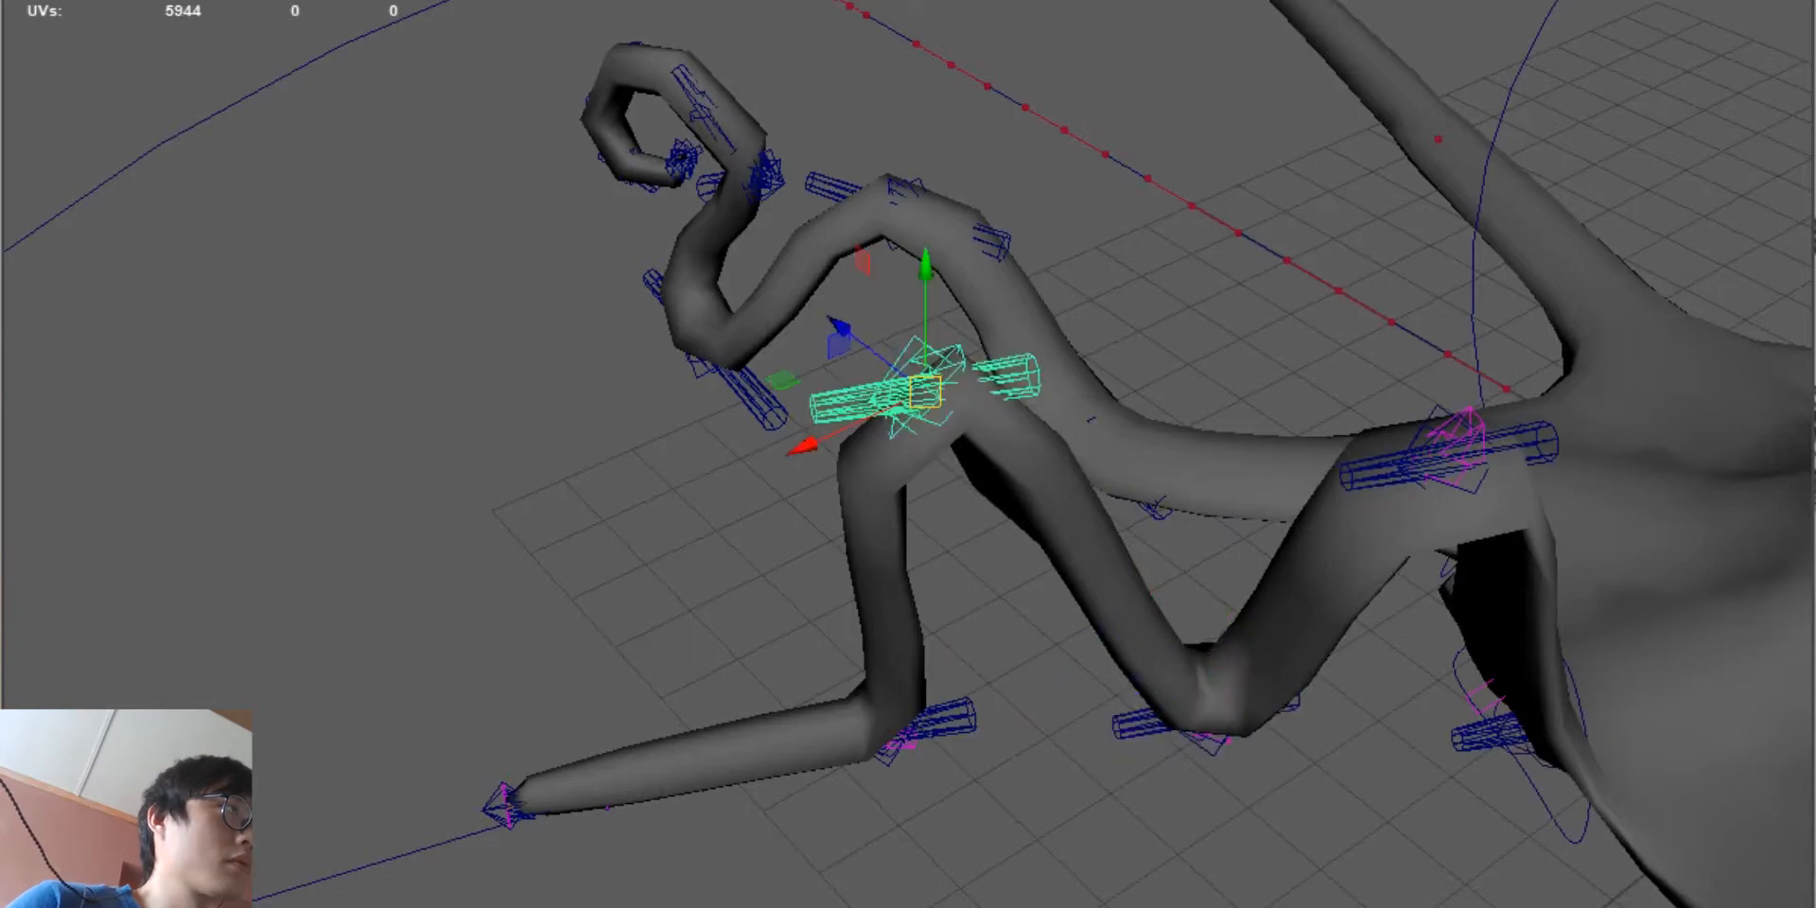
drag(925, 392, 1277, 487)
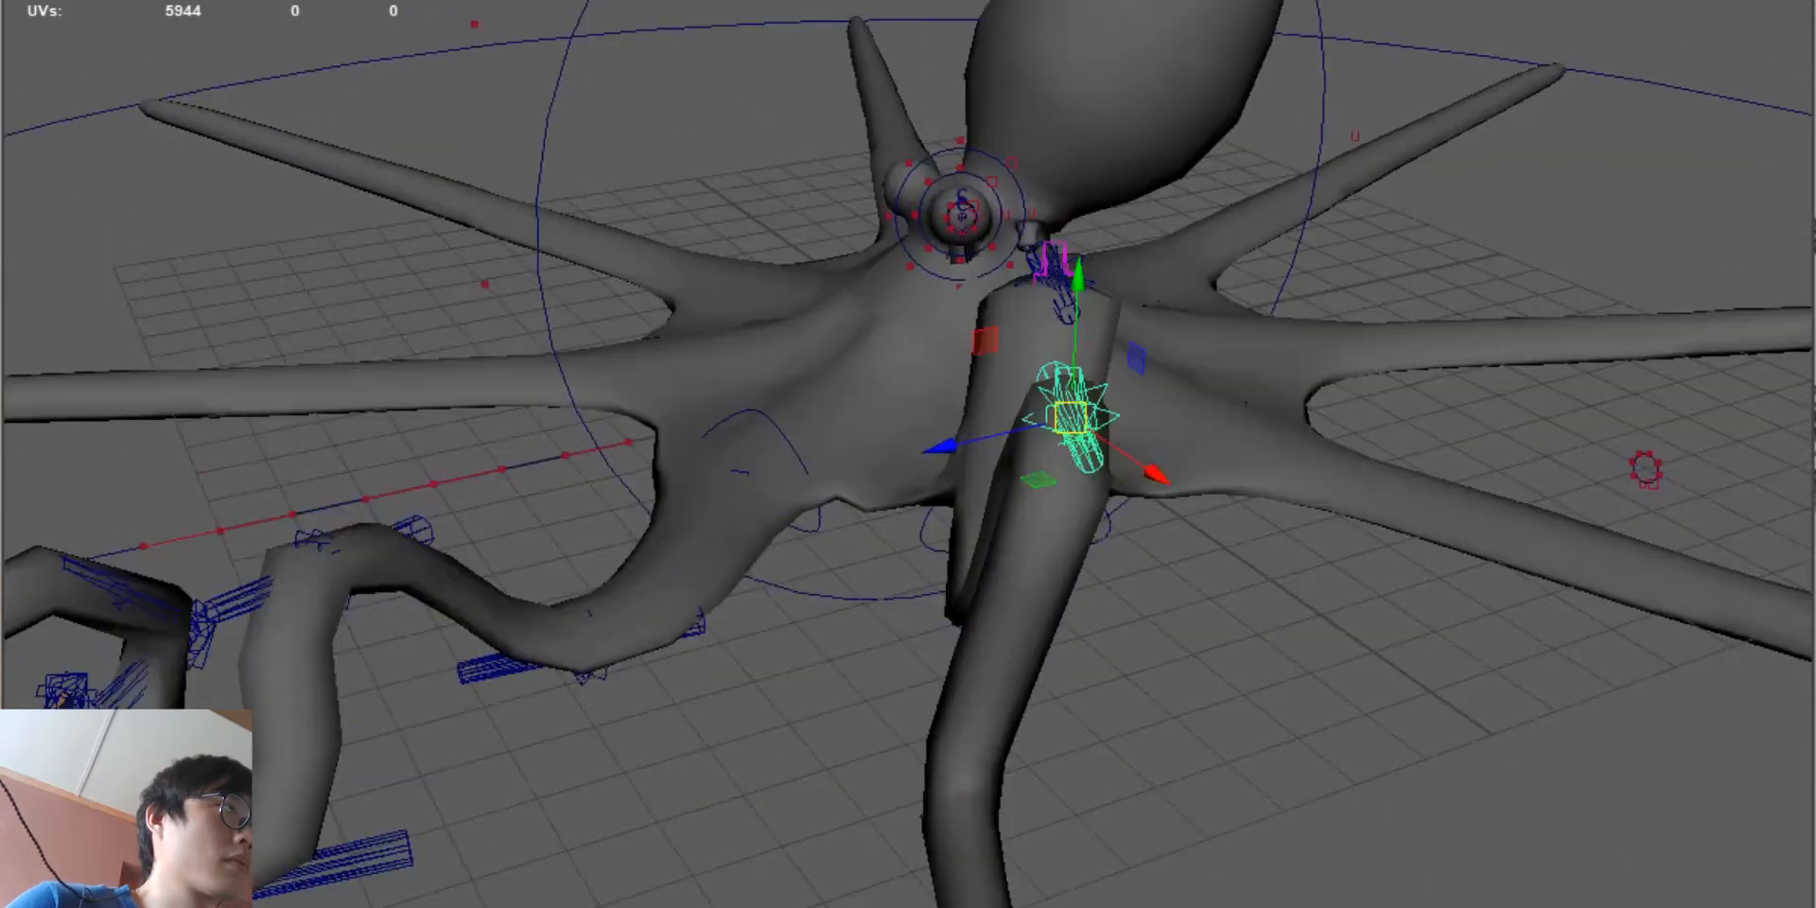
drag(1038, 480, 530, 426)
alt+middle_drag(908, 454, 794, 444)
alt+drag(794, 444, 889, 511)
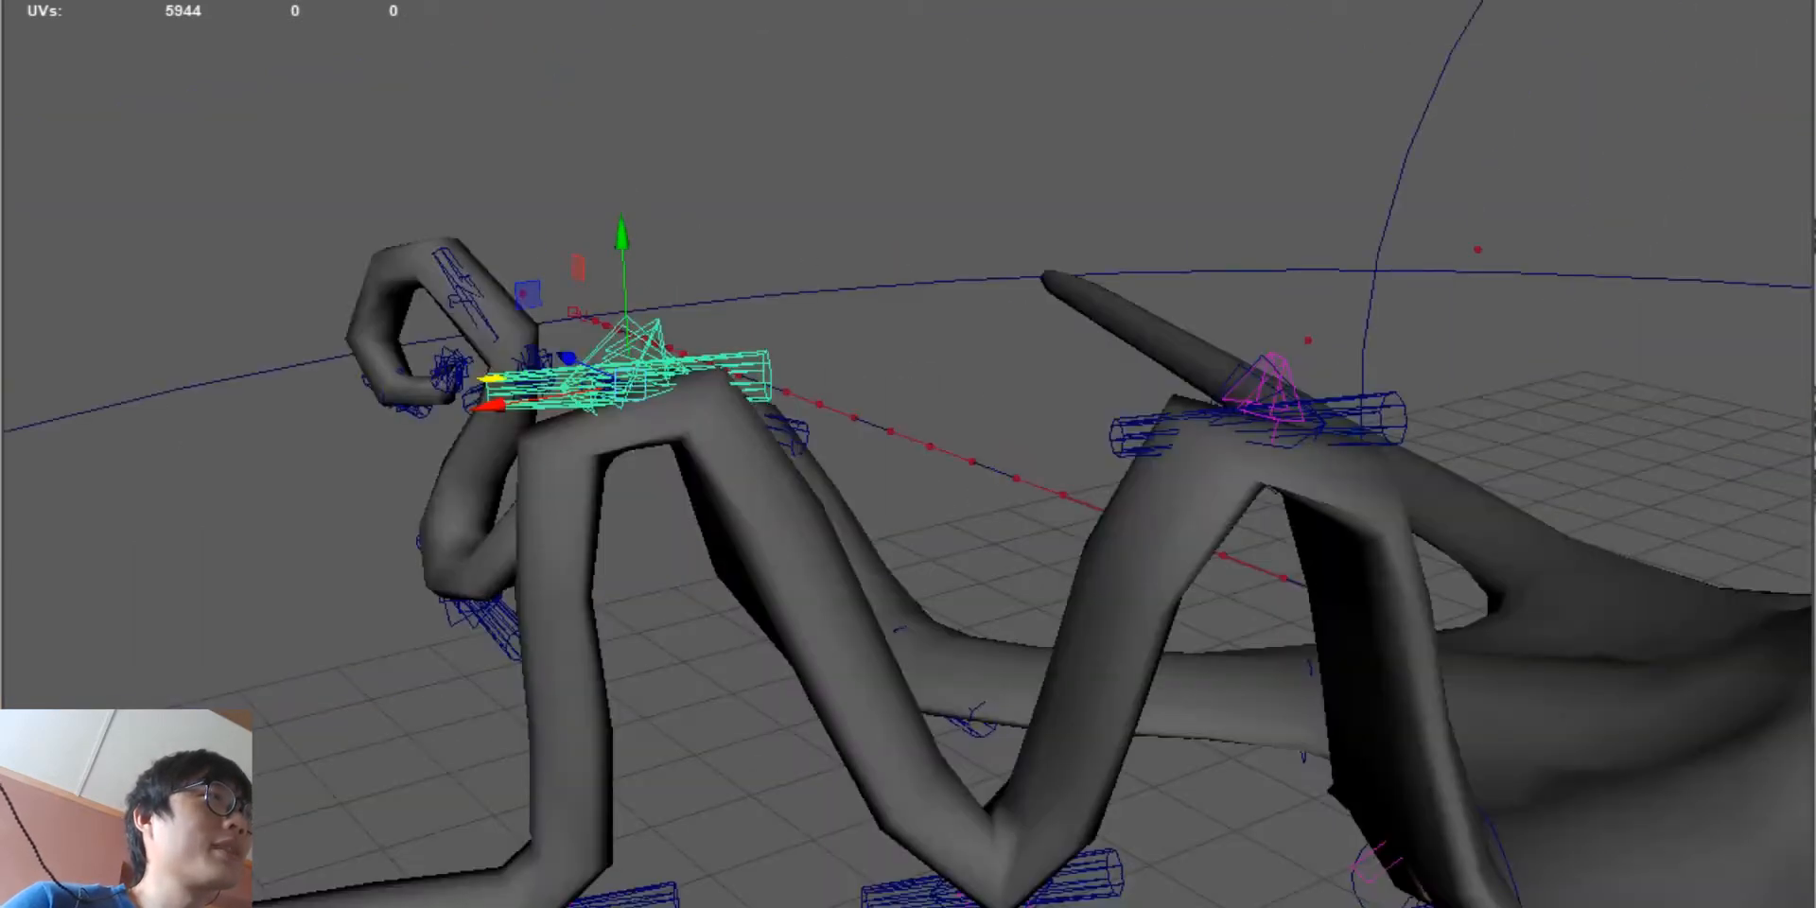
Step: Move the whole control at the L2 arm's first bend near the body to reshape that bend
click(1271, 388)
alt+middle_drag(1271, 397, 1061, 365)
scroll(1060, 365, up, 3)
alt+drag(1060, 365, 946, 360)
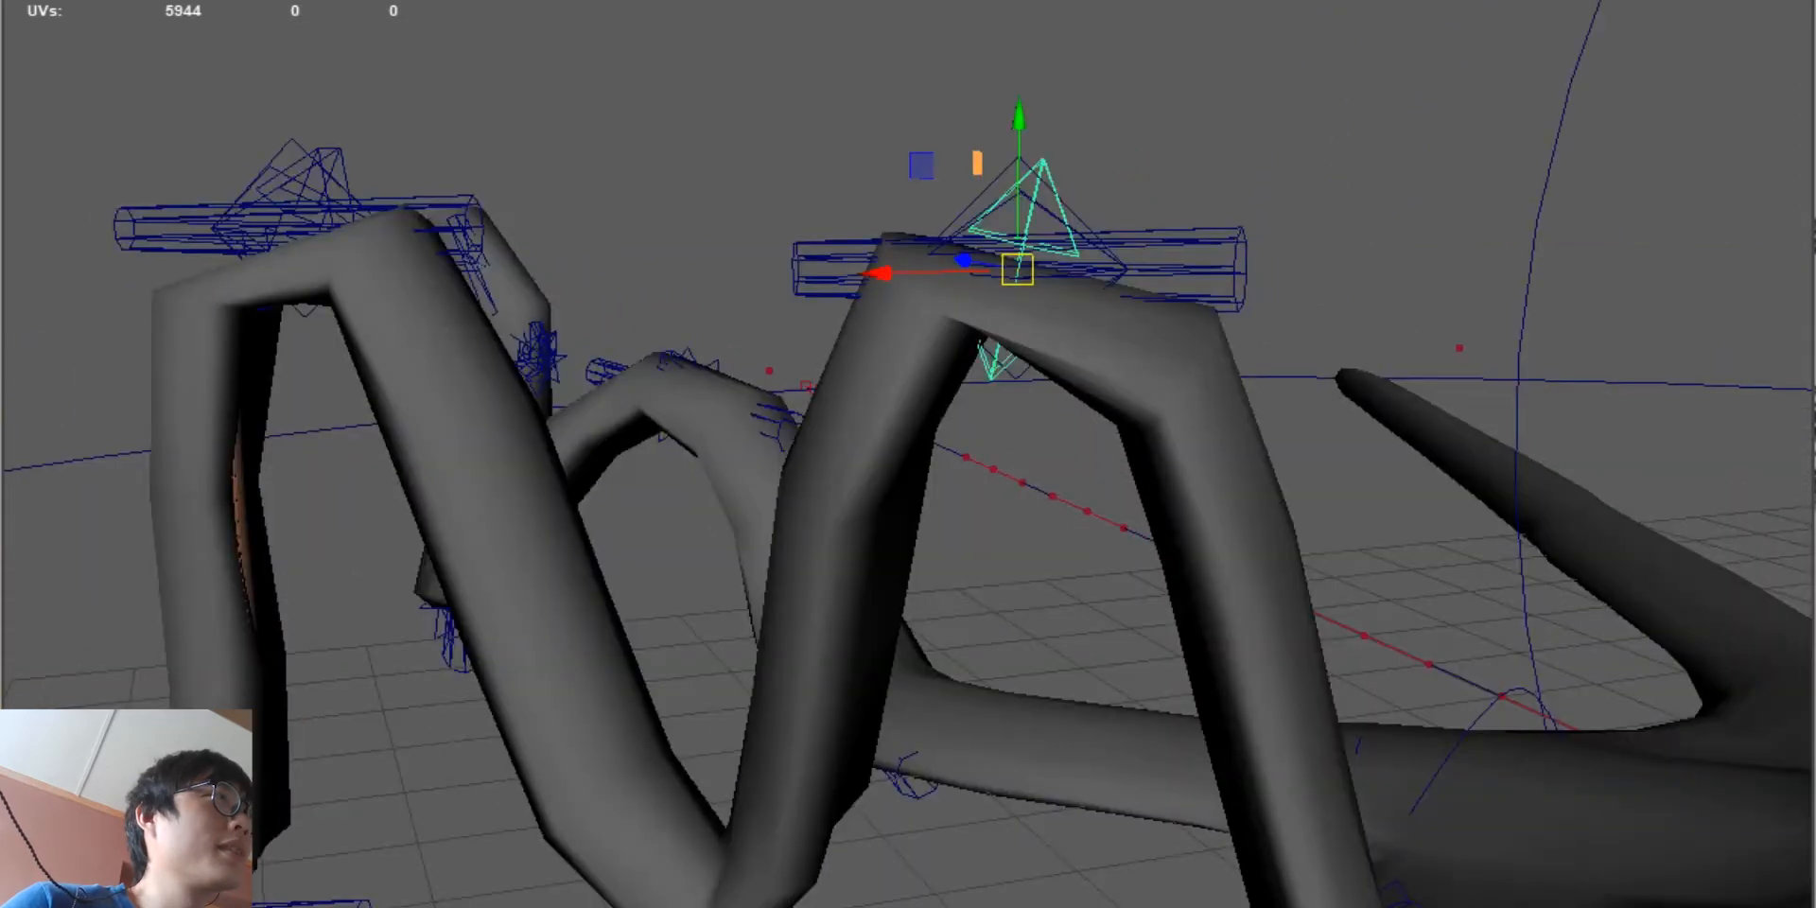
key(Up)
drag(1016, 269, 1175, 596)
scroll(1062, 530, down, 5)
alt+middle_drag(1175, 597, 1001, 410)
scroll(1001, 411, up, 4)
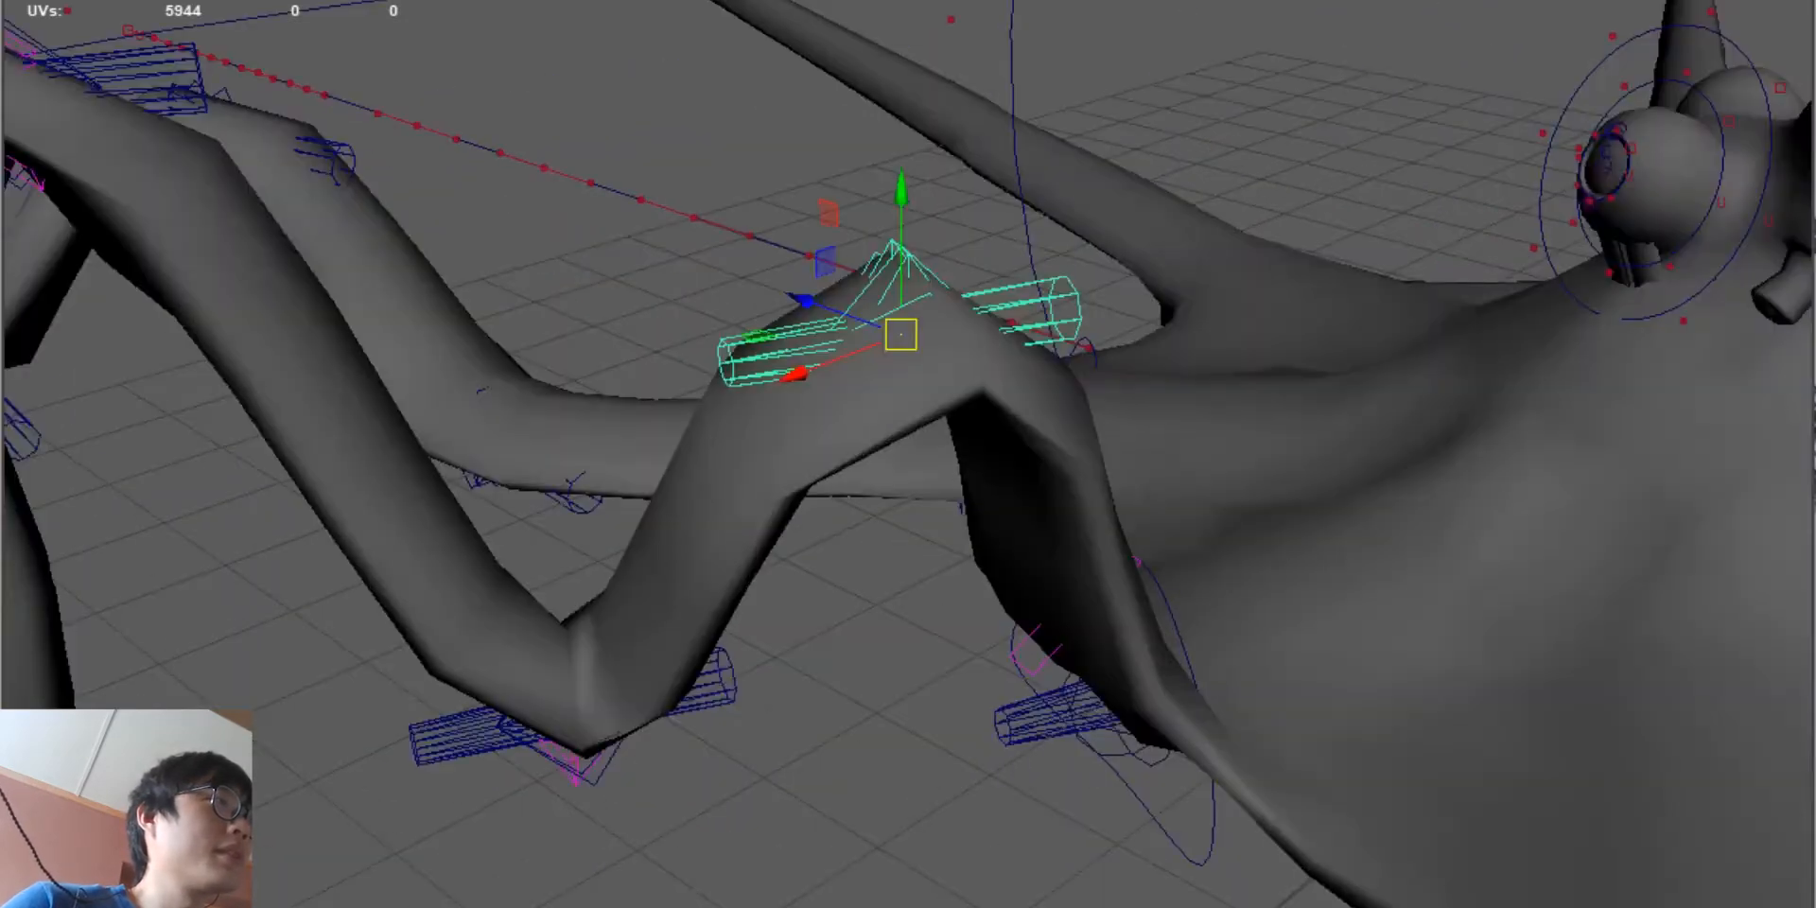
Step: Shift the controls at the L2 arm's second and first upward bends horizontally to adjust the arm's path
alt+drag(851, 426, 1276, 492)
alt+middle_drag(1277, 492, 1289, 533)
alt+drag(1290, 532, 851, 605)
scroll(1353, 397, down, 5)
click(1270, 349)
click(1235, 378)
scroll(927, 501, up, 2)
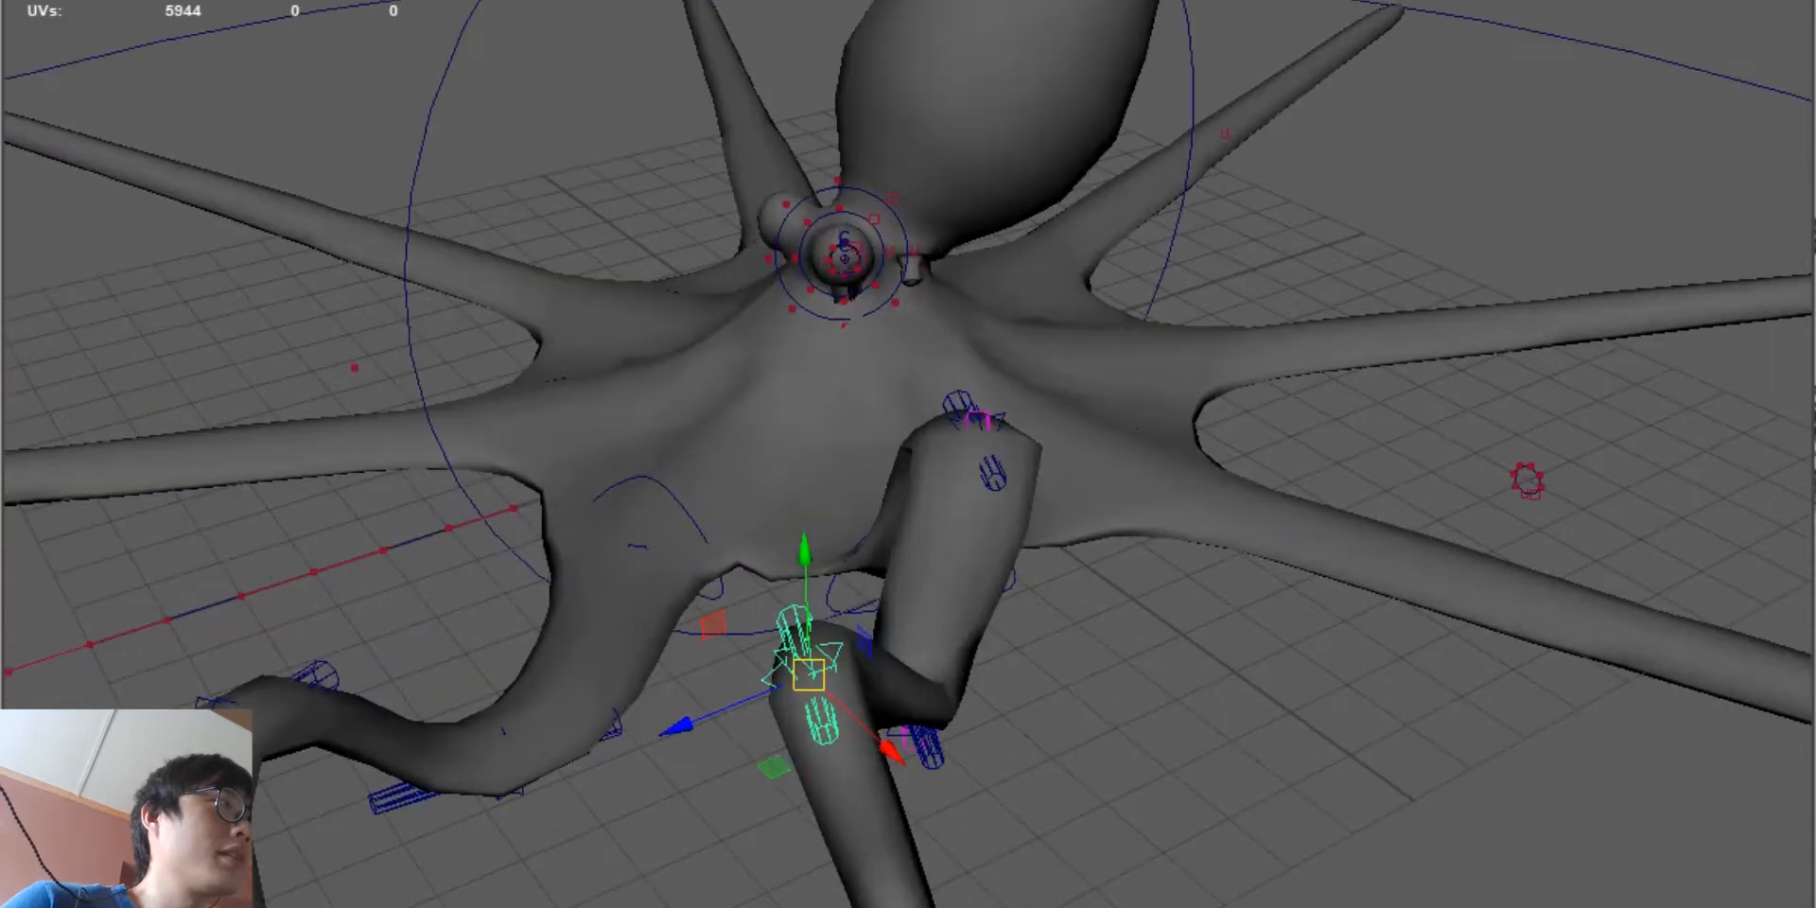
drag(773, 768, 1163, 492)
scroll(995, 534, up, 2)
alt+middle_drag(1163, 492, 1135, 537)
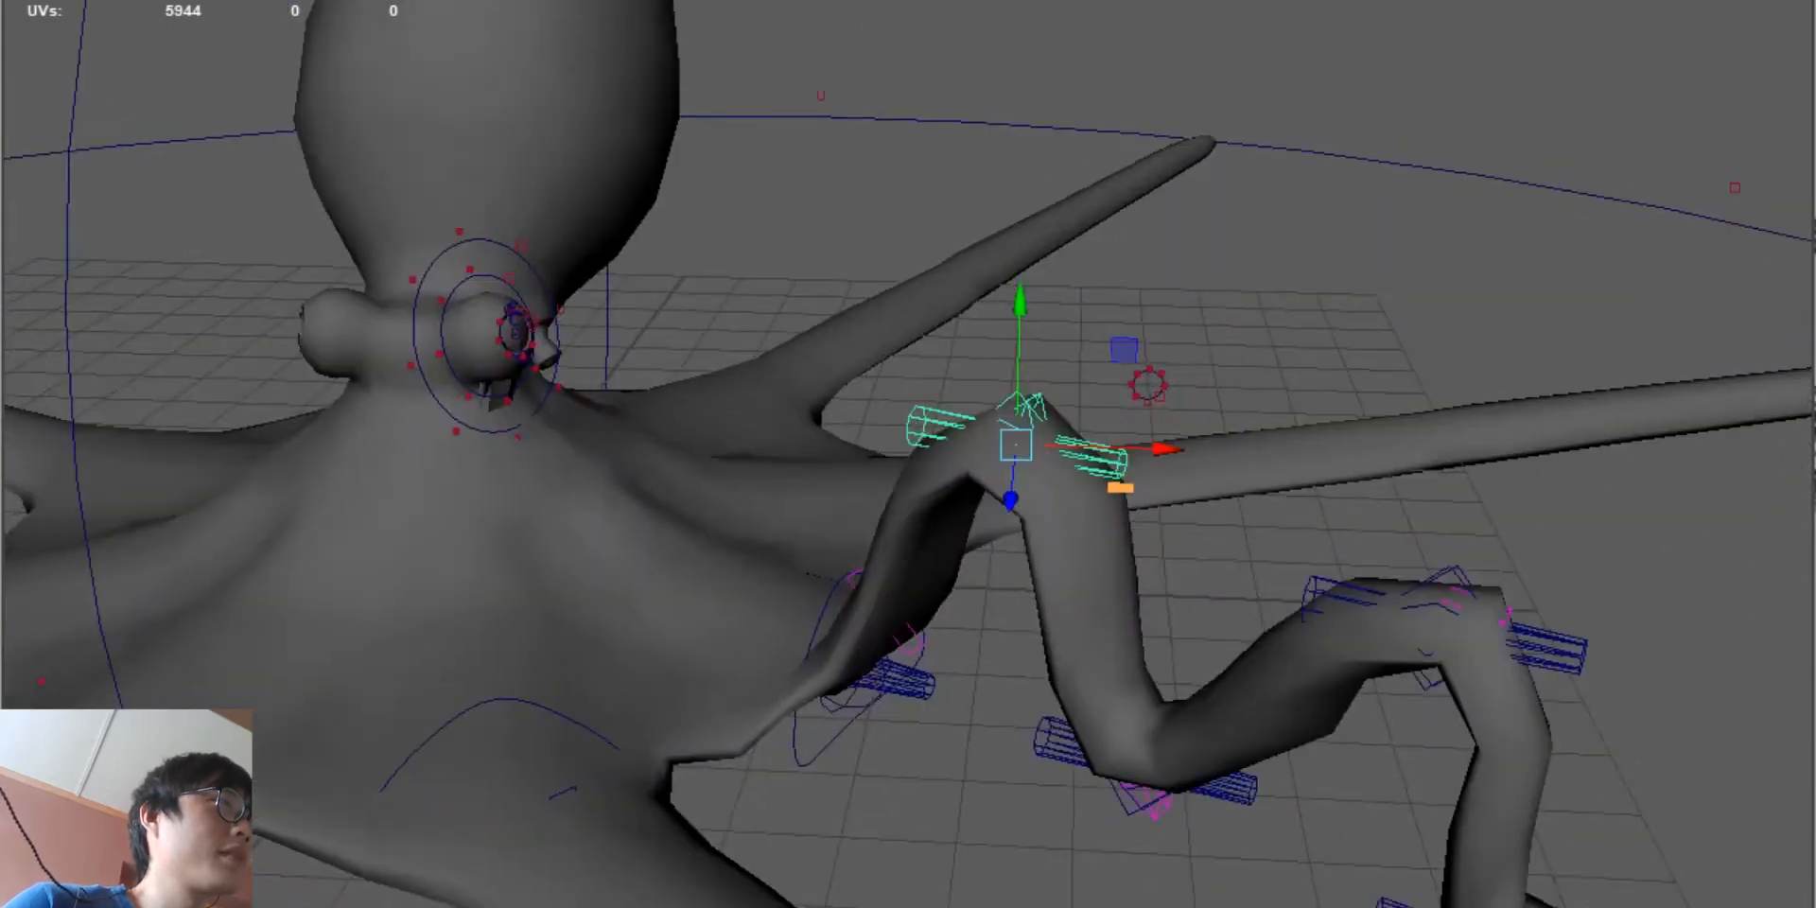
Step: Test scaling the inner control at the L2 arm's first bend, and undo the scaling
scroll(908, 454, up, 3)
click(1097, 331)
key(r)
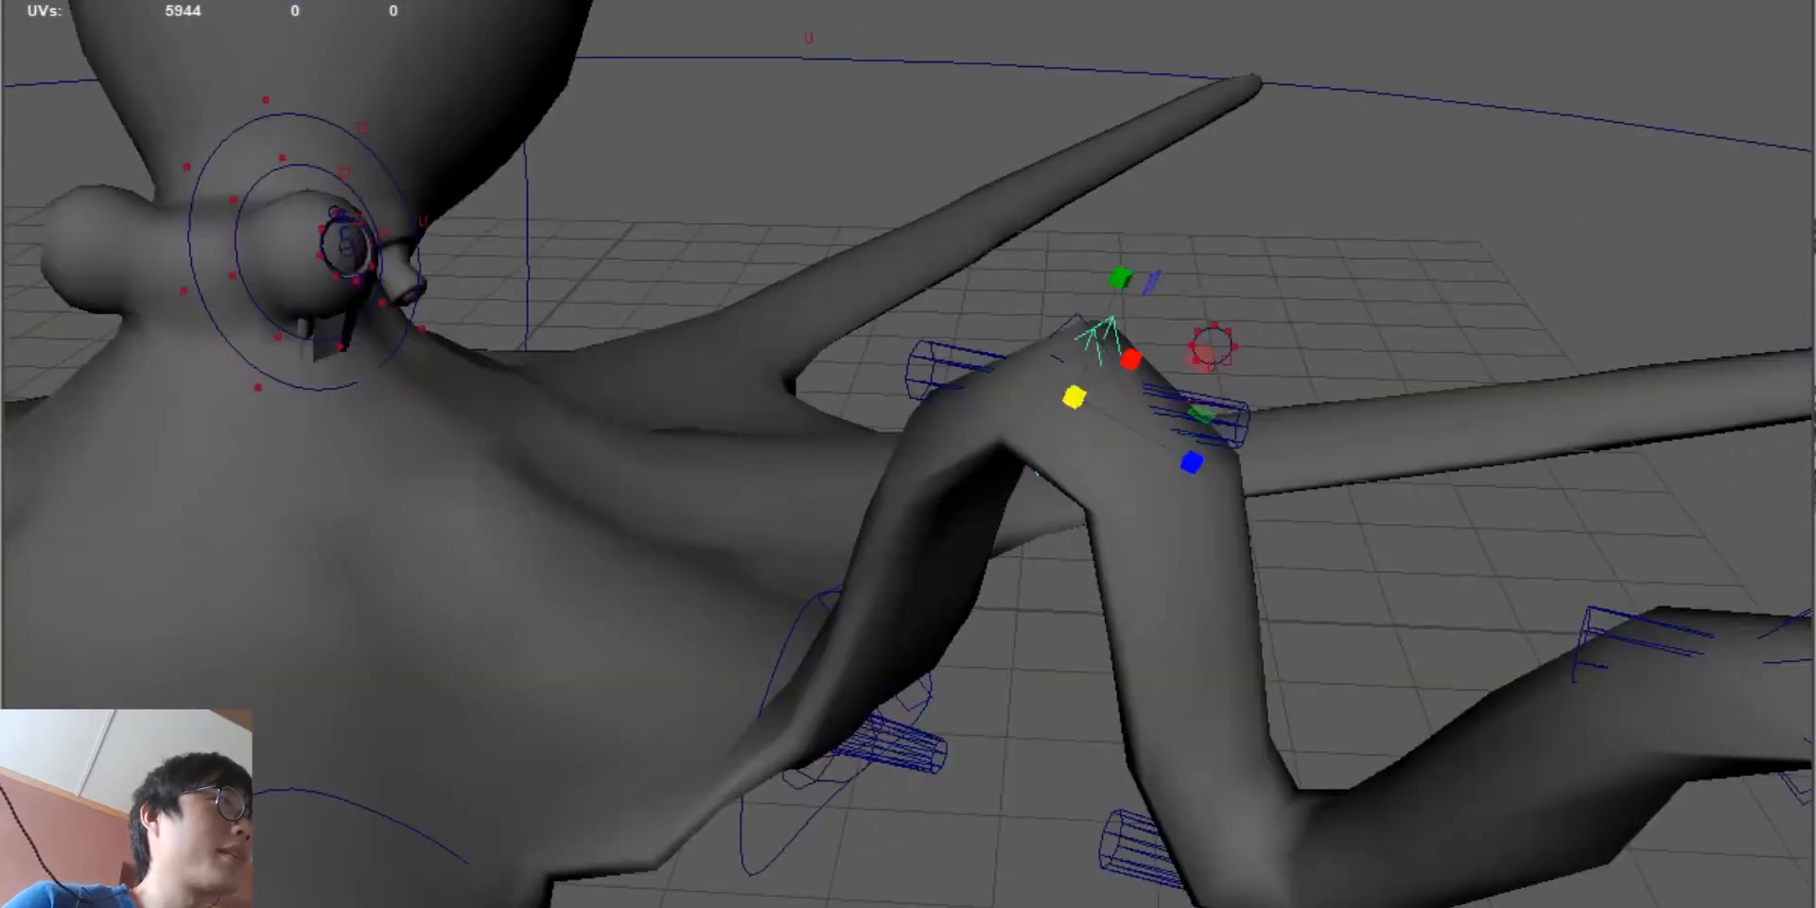
mouse_move(1121, 278)
mouse_down()
mouse_move(1167, 152)
mouse_move(1118, 279)
mouse_up()
drag(1191, 462, 1684, 587)
key(ctrl+z)
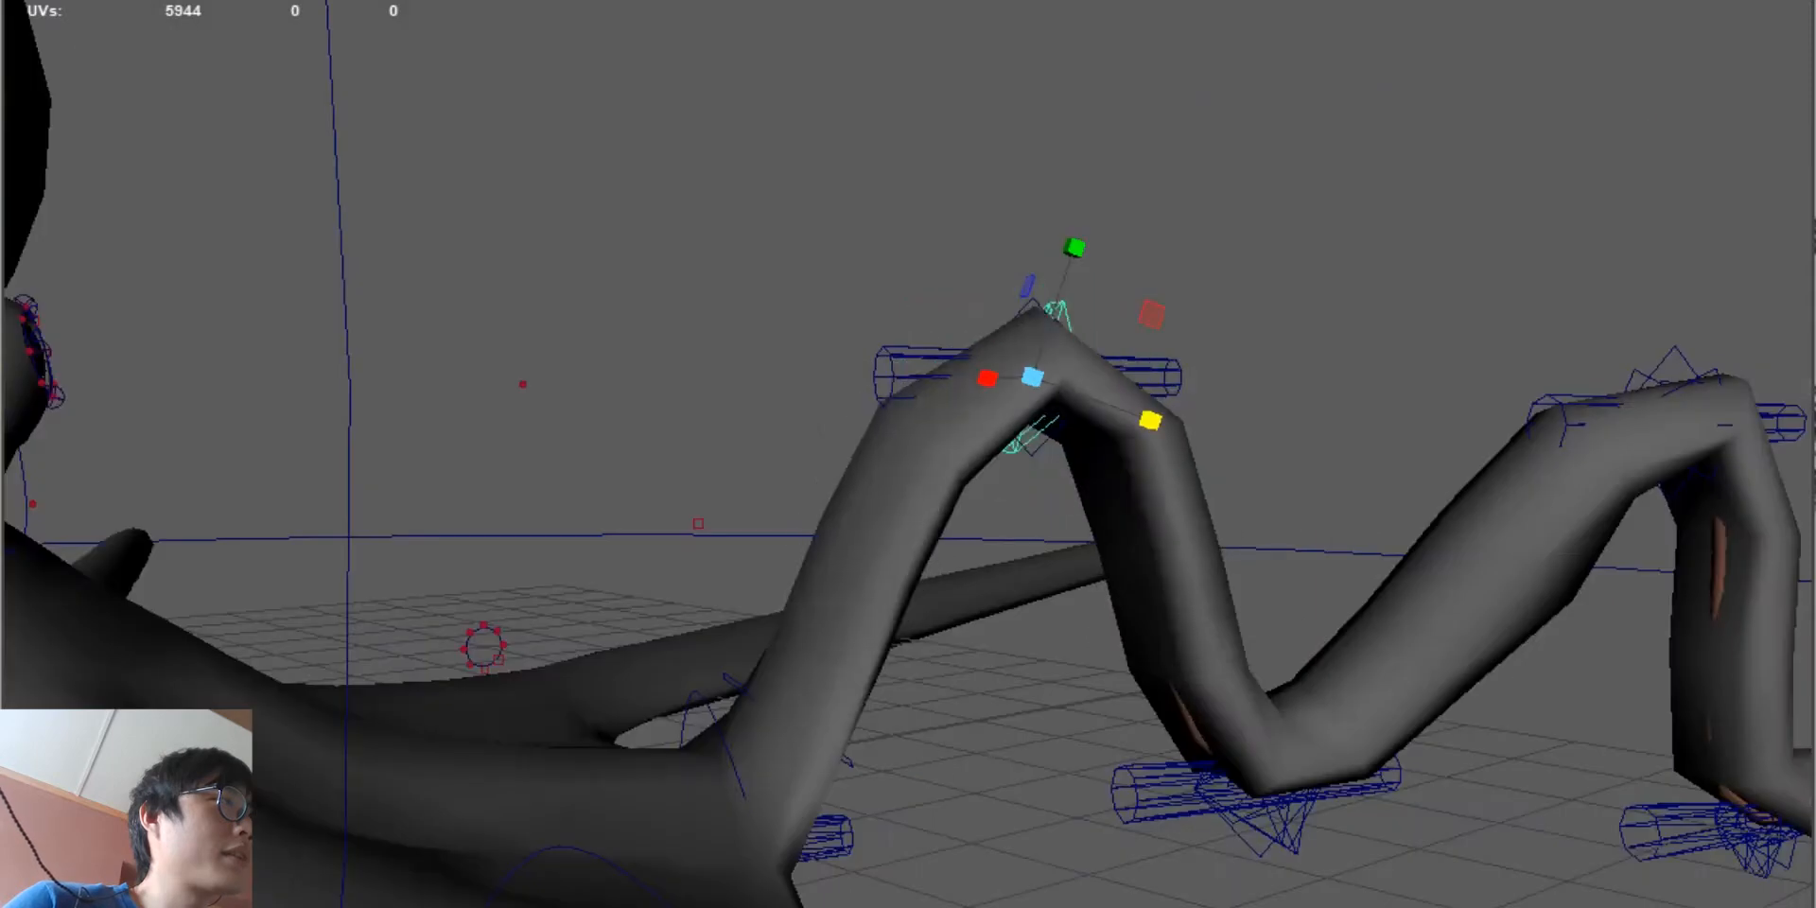
alt+drag(1040, 568, 1182, 567)
scroll(908, 454, up, 1)
click(1324, 275)
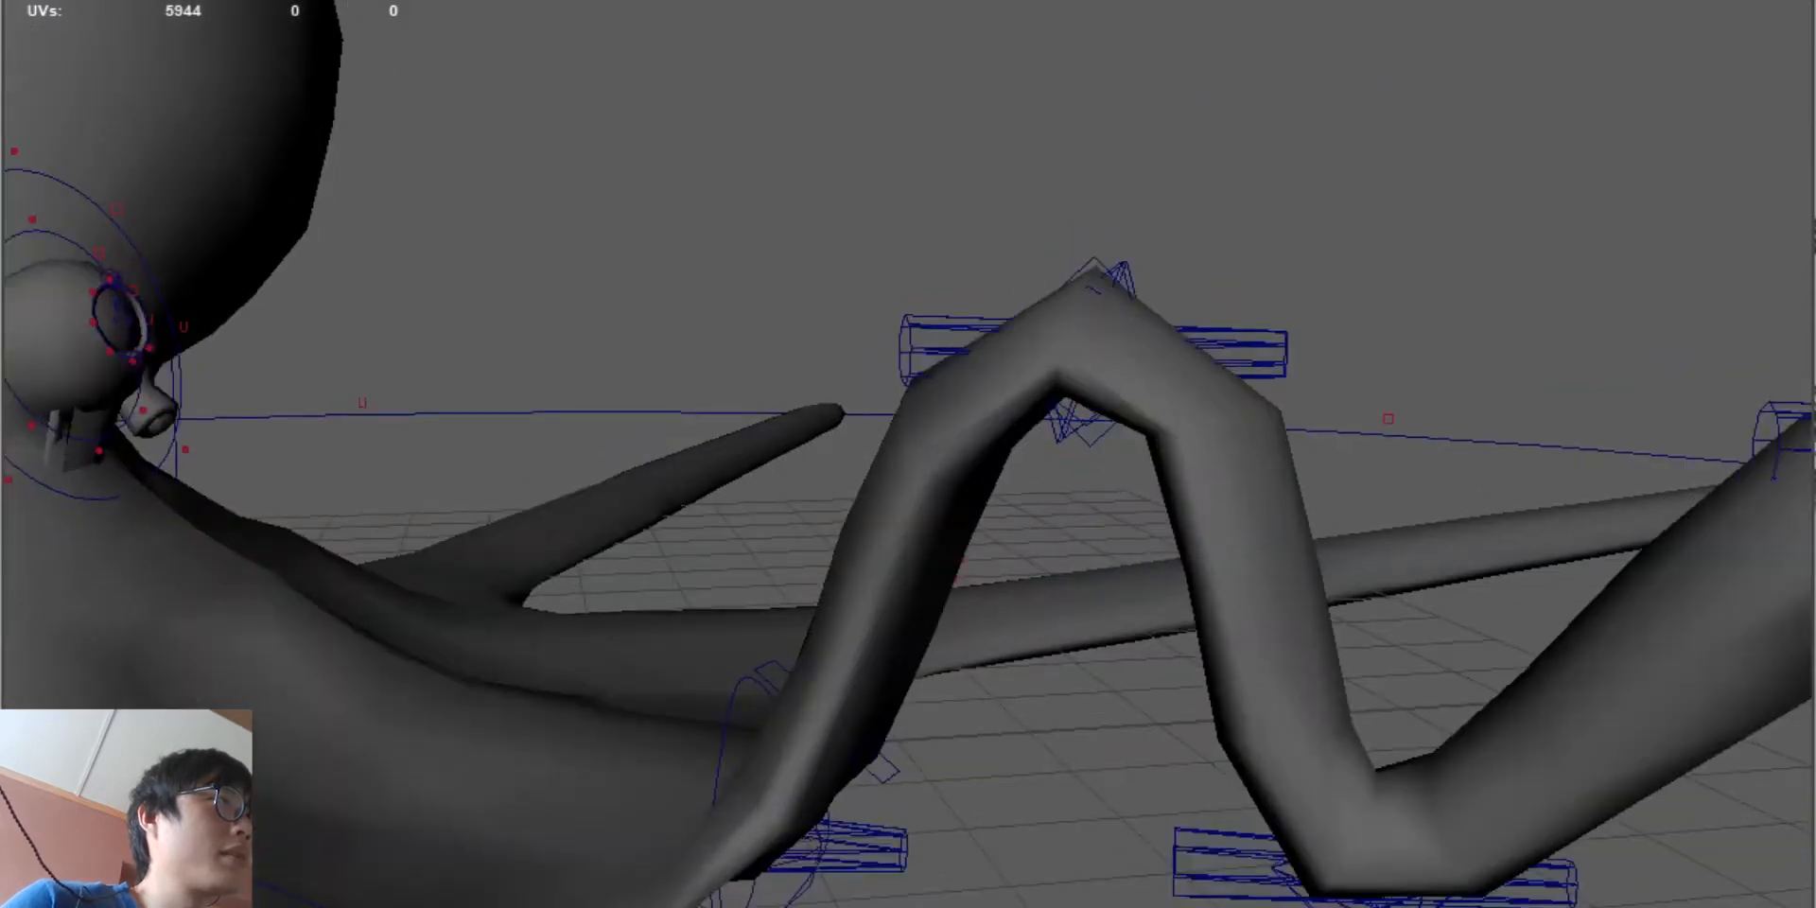
Step: Rotate the control at the L2 arm's first bend to test how the mesh twists, and undo the rotations
click(1248, 341)
key(e)
drag(1205, 263, 851, 445)
key(ctrl+z)
scroll(908, 454, up, 2)
drag(1077, 691, 1029, 702)
key(ctrl+z)
key(ctrl+z)
key(ctrl+z)
key(ctrl+z)
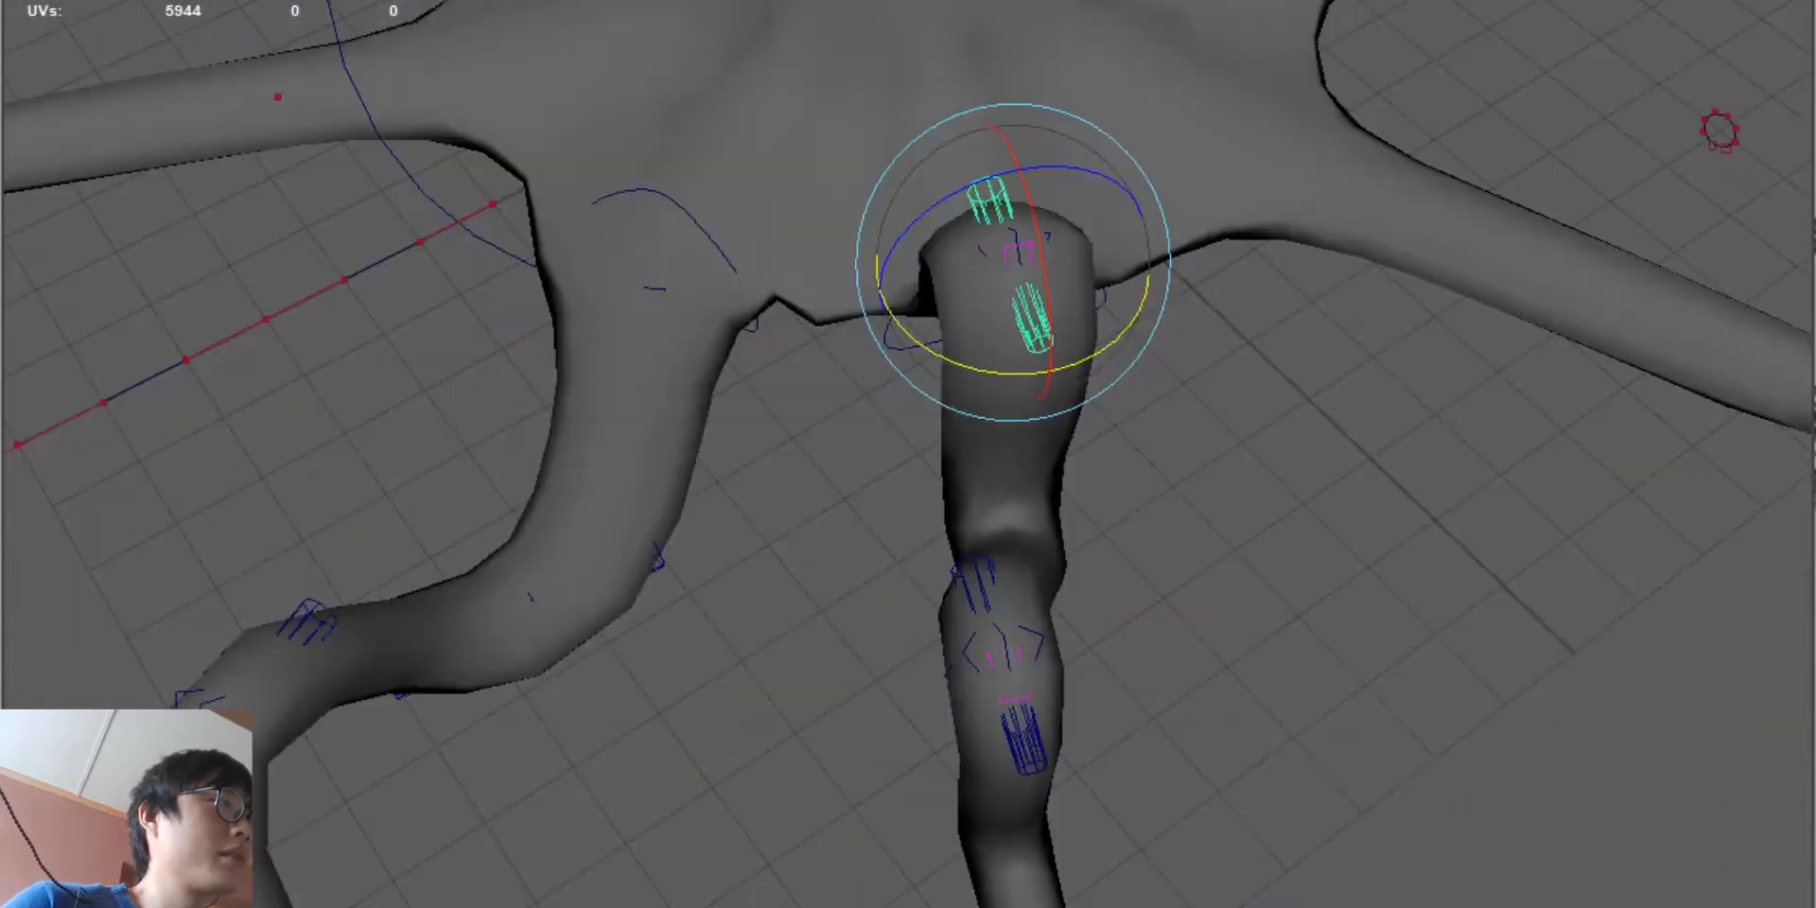
key(ctrl+z)
key(ctrl+z)
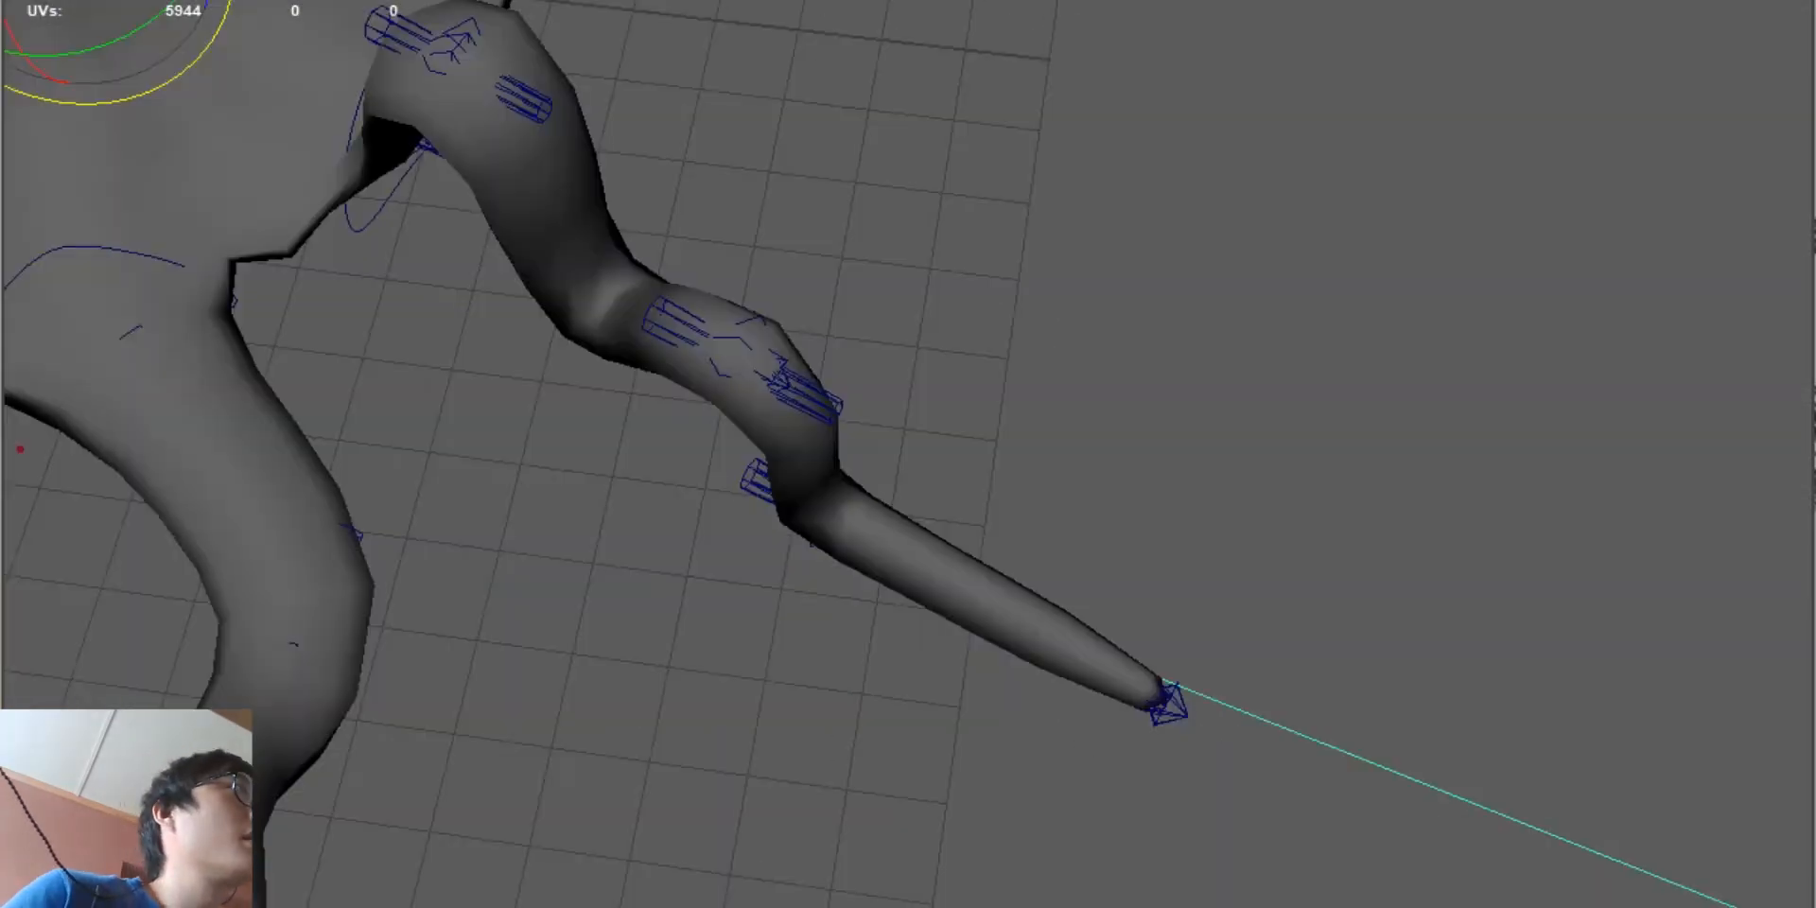
Step: Undo the remaining test changes made to the L2 arm
key(ctrl+z)
key(ctrl+z)
key(ctrl+z)
key(ctrl+z)
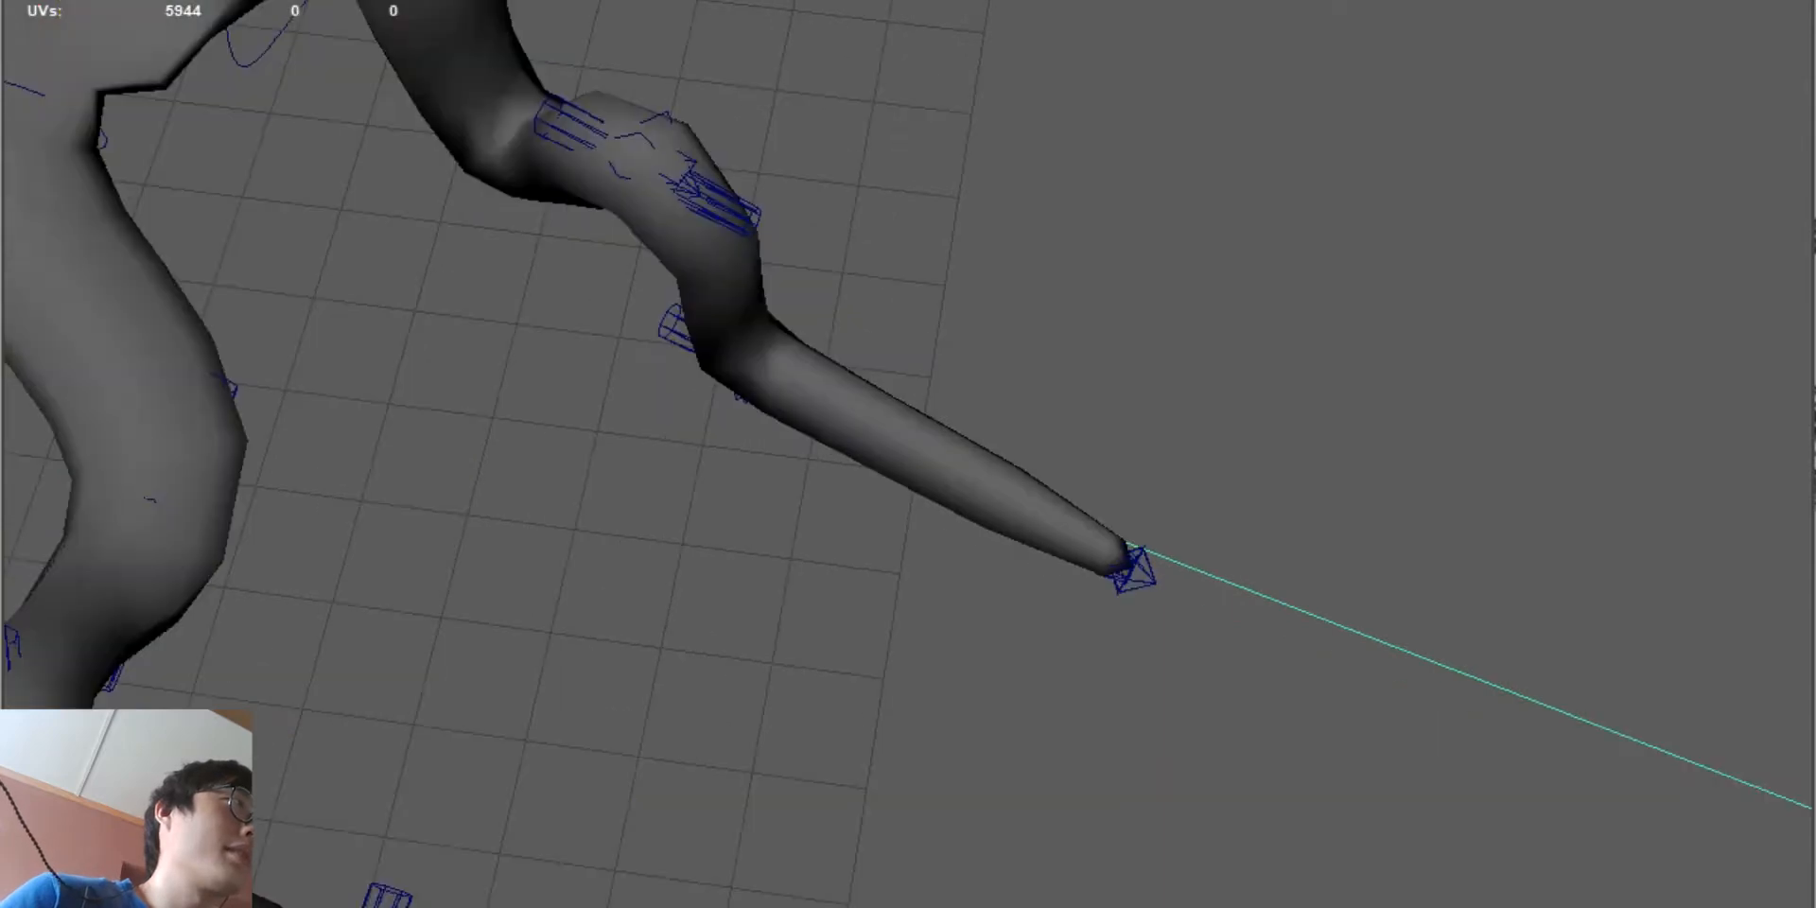
key(ctrl+z)
key(ctrl+z)
alt+middle_drag(1021, 539, 862, 424)
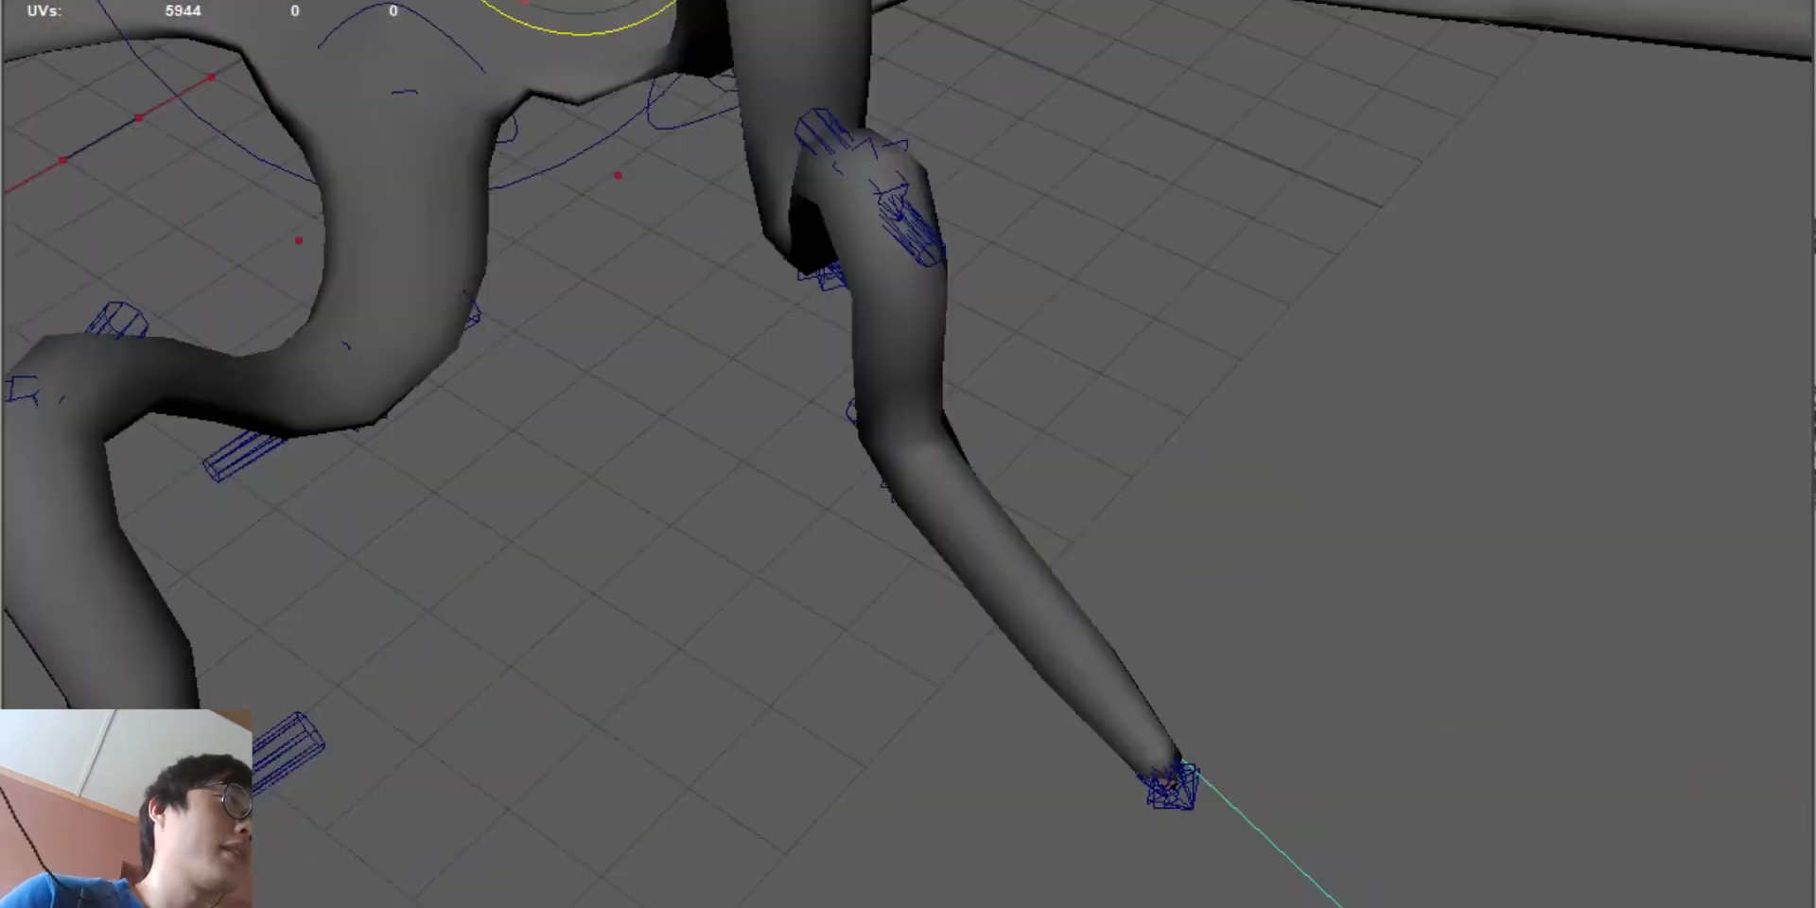
scroll(908, 454, up, 2)
key(ctrl+z)
key(ctrl+z)
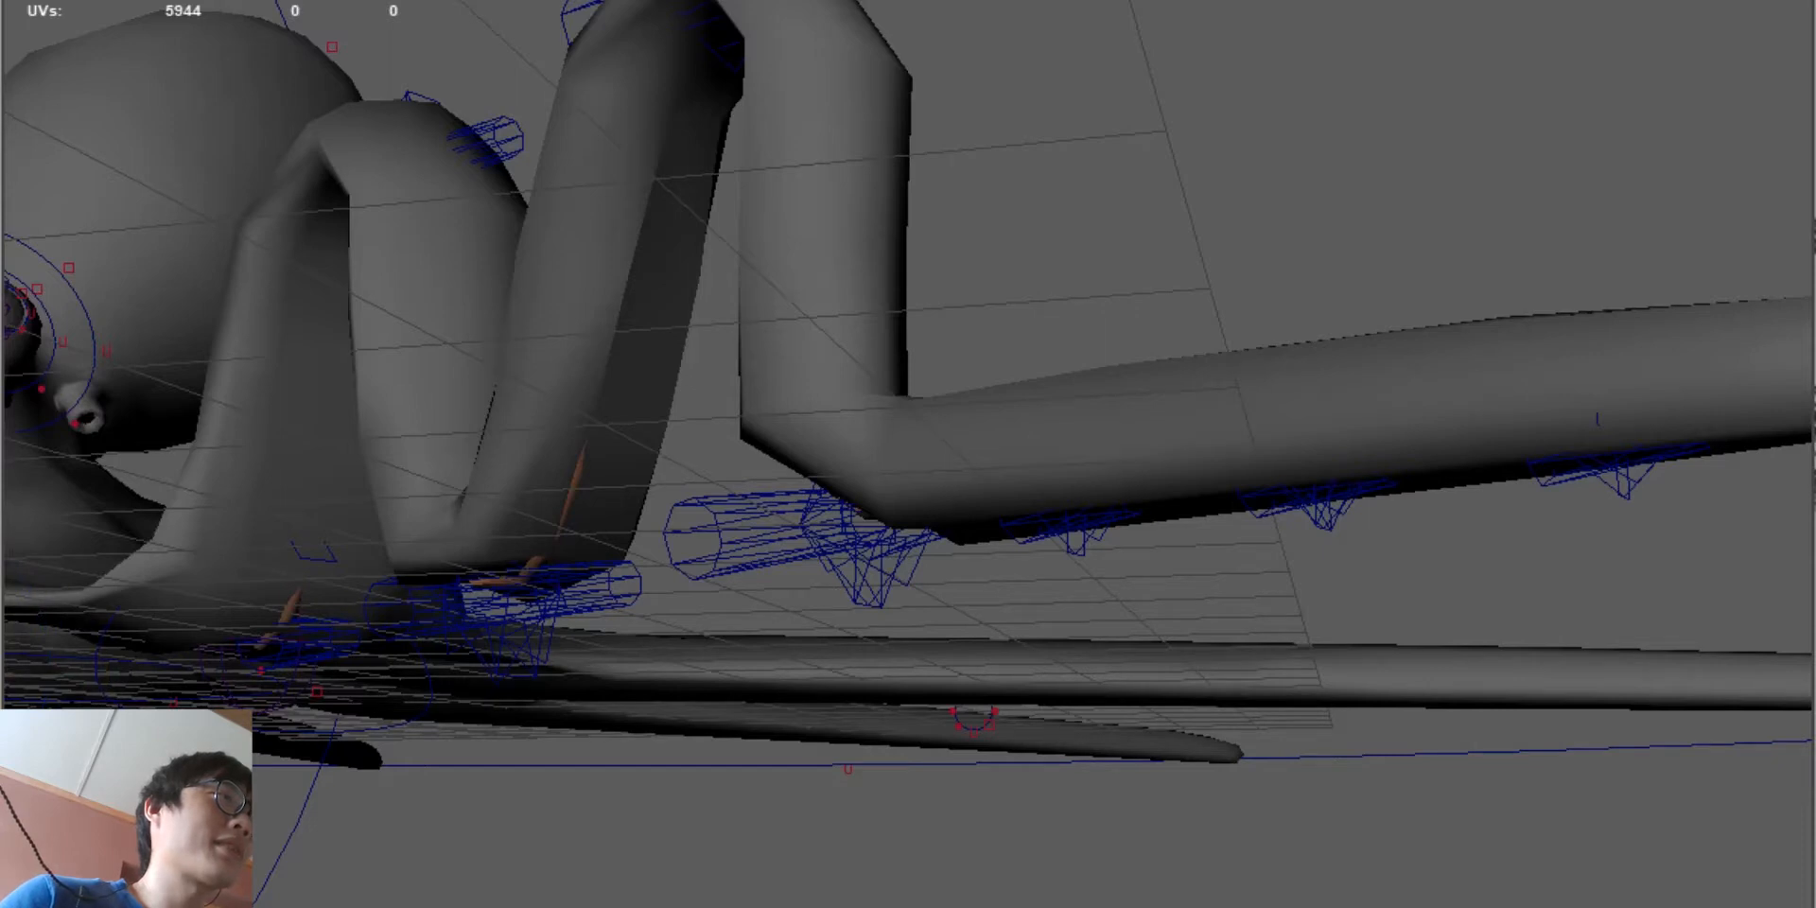
Step: Try to raise the small secondary controls on the outer part of the L2 arm
alt+middle_drag(908, 454, 847, 473)
scroll(908, 454, up, 2)
click(1041, 577)
key(w)
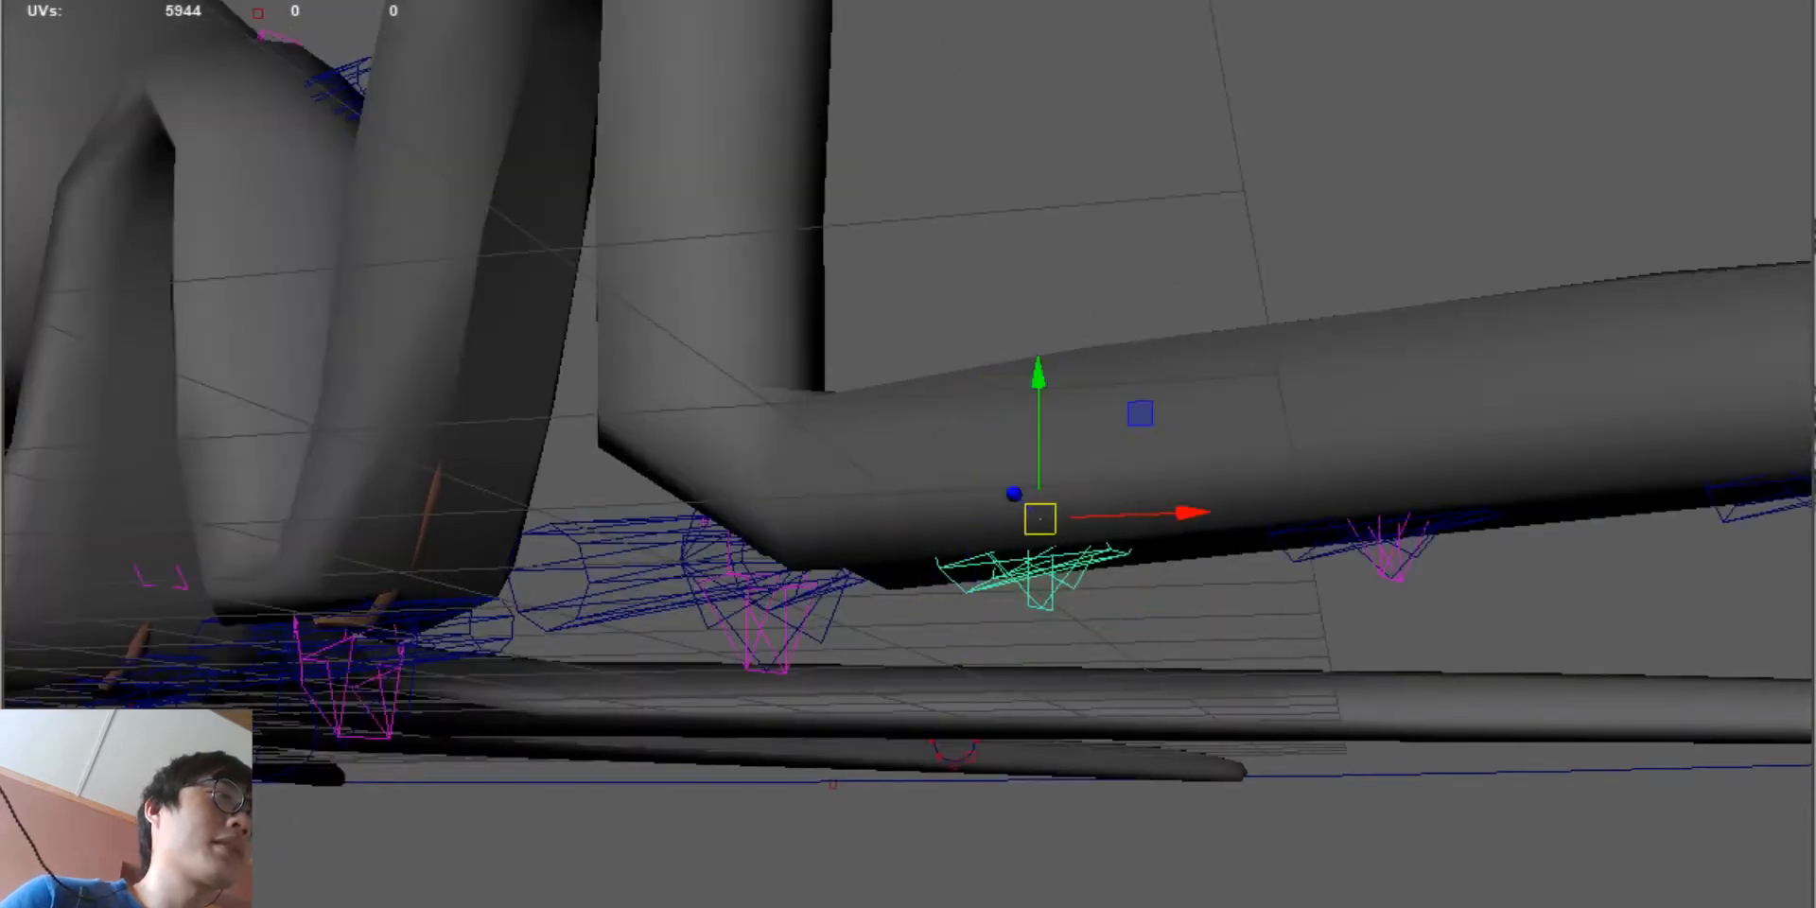
shift+click(1385, 549)
drag(1381, 398, 1367, 52)
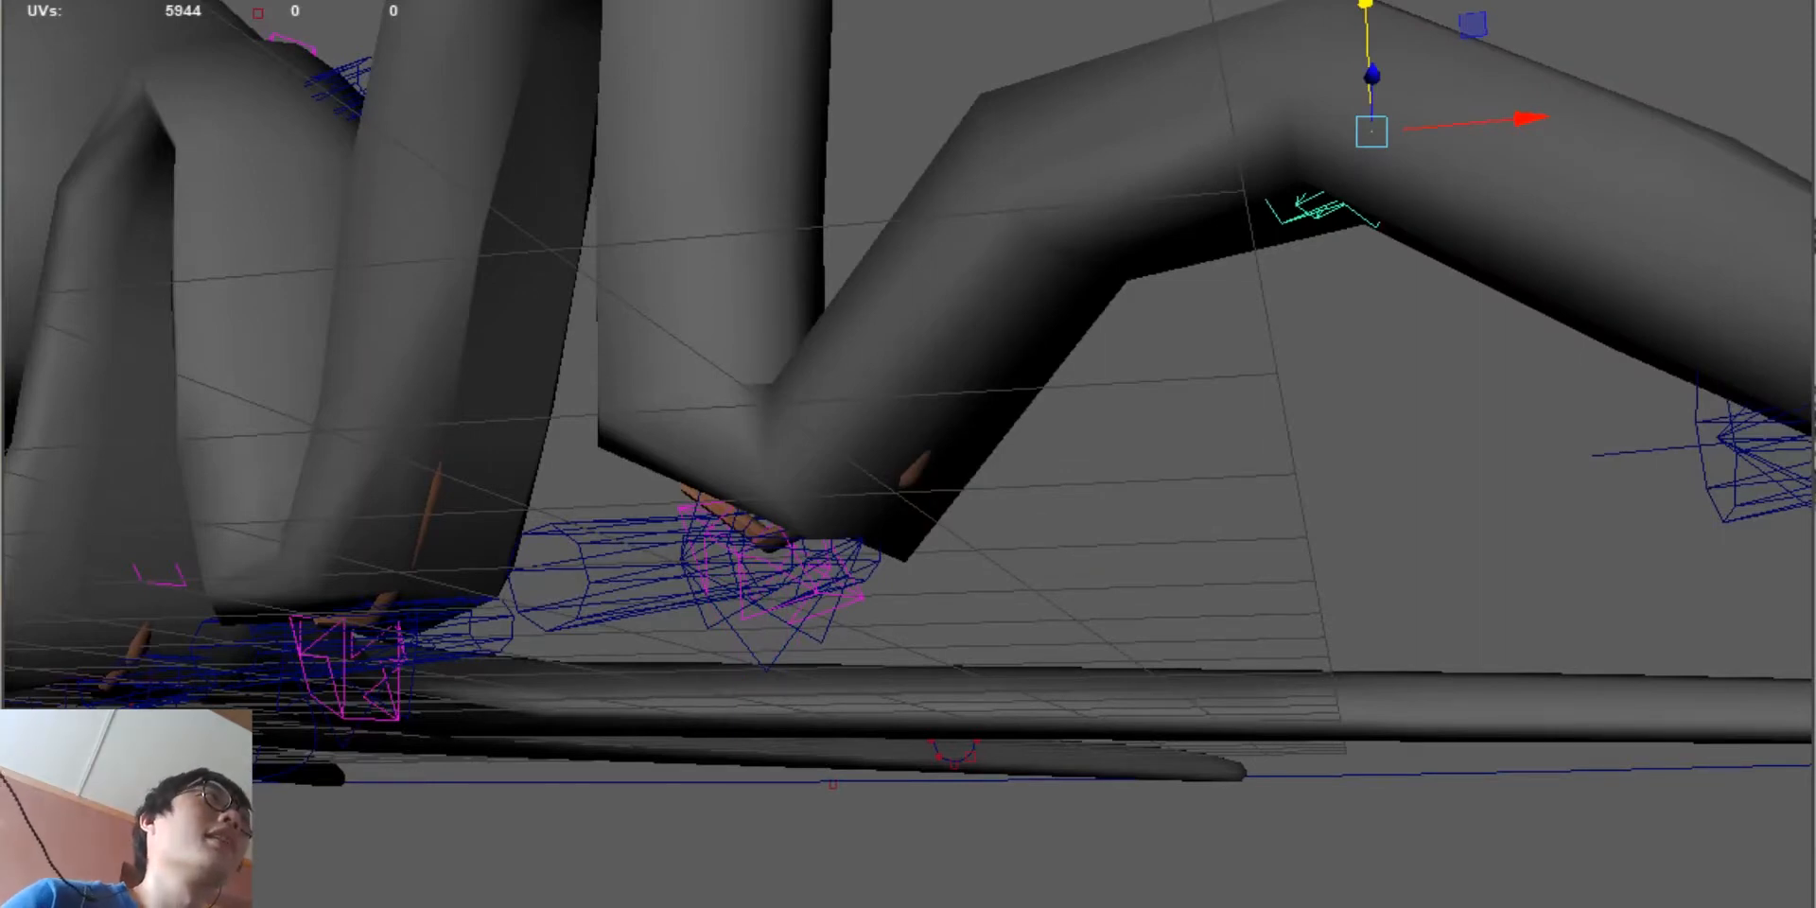
scroll(907, 454, down, 3)
alt+drag(908, 454, 832, 558)
scroll(908, 454, down, 3)
Step: Raise the small control just outward of the last lower bend to form a third upward bend near the tip
click(1087, 576)
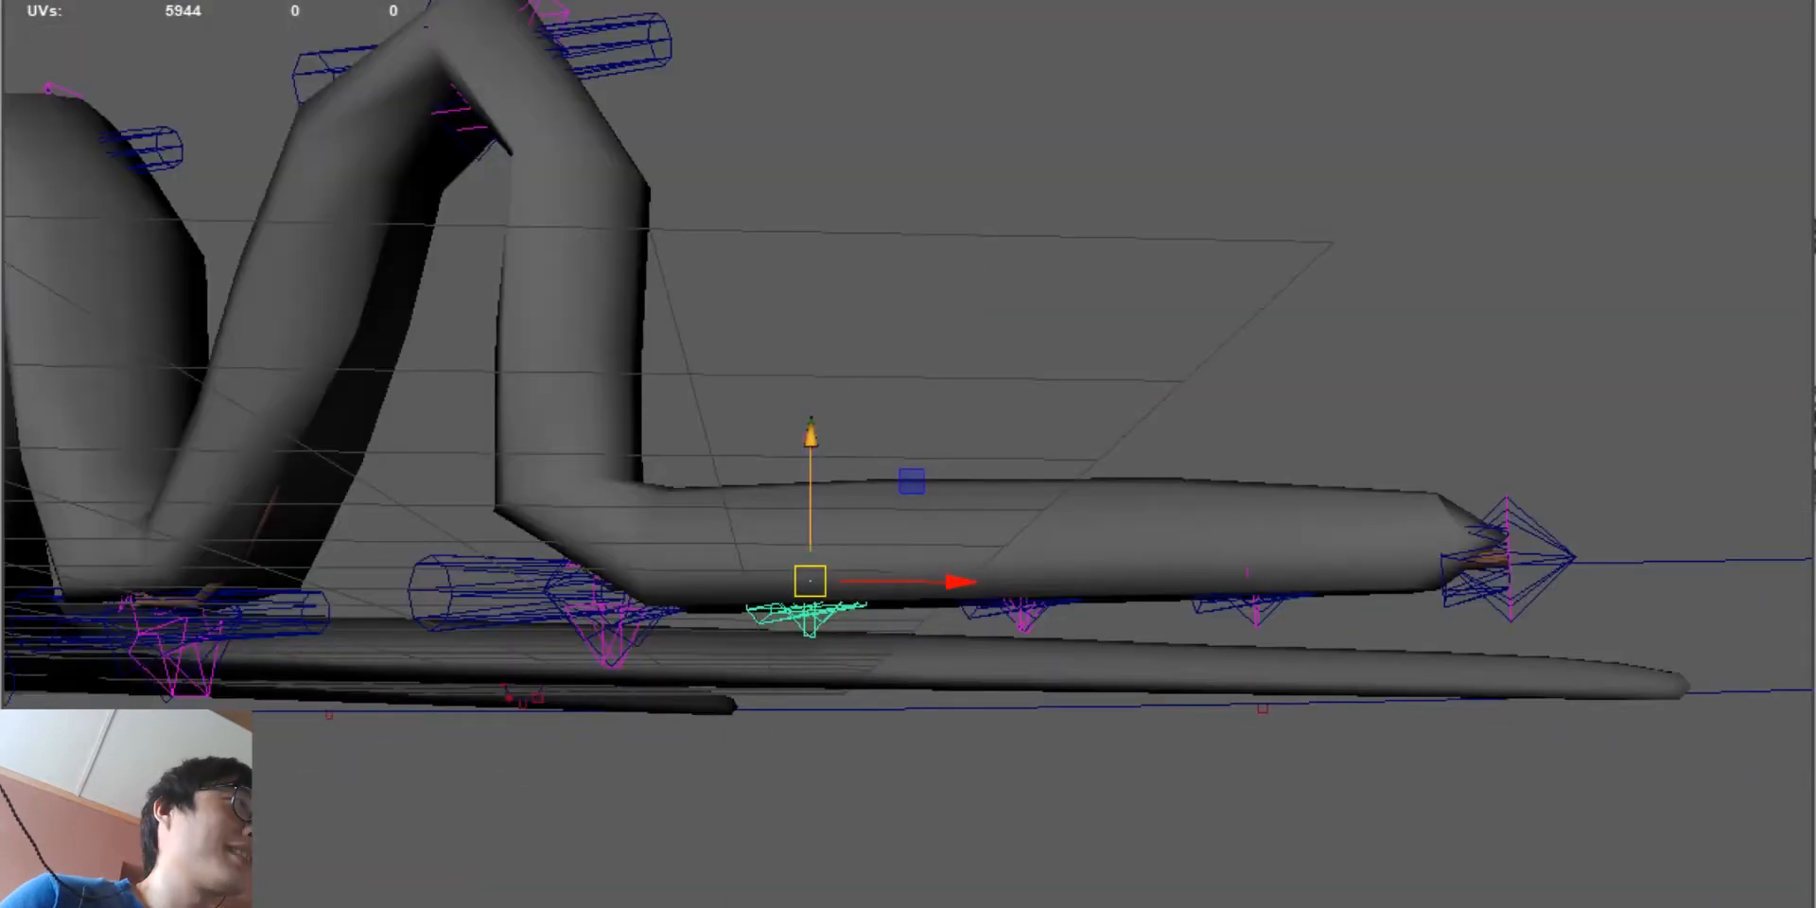
drag(811, 442, 813, 115)
alt+drag(908, 454, 851, 540)
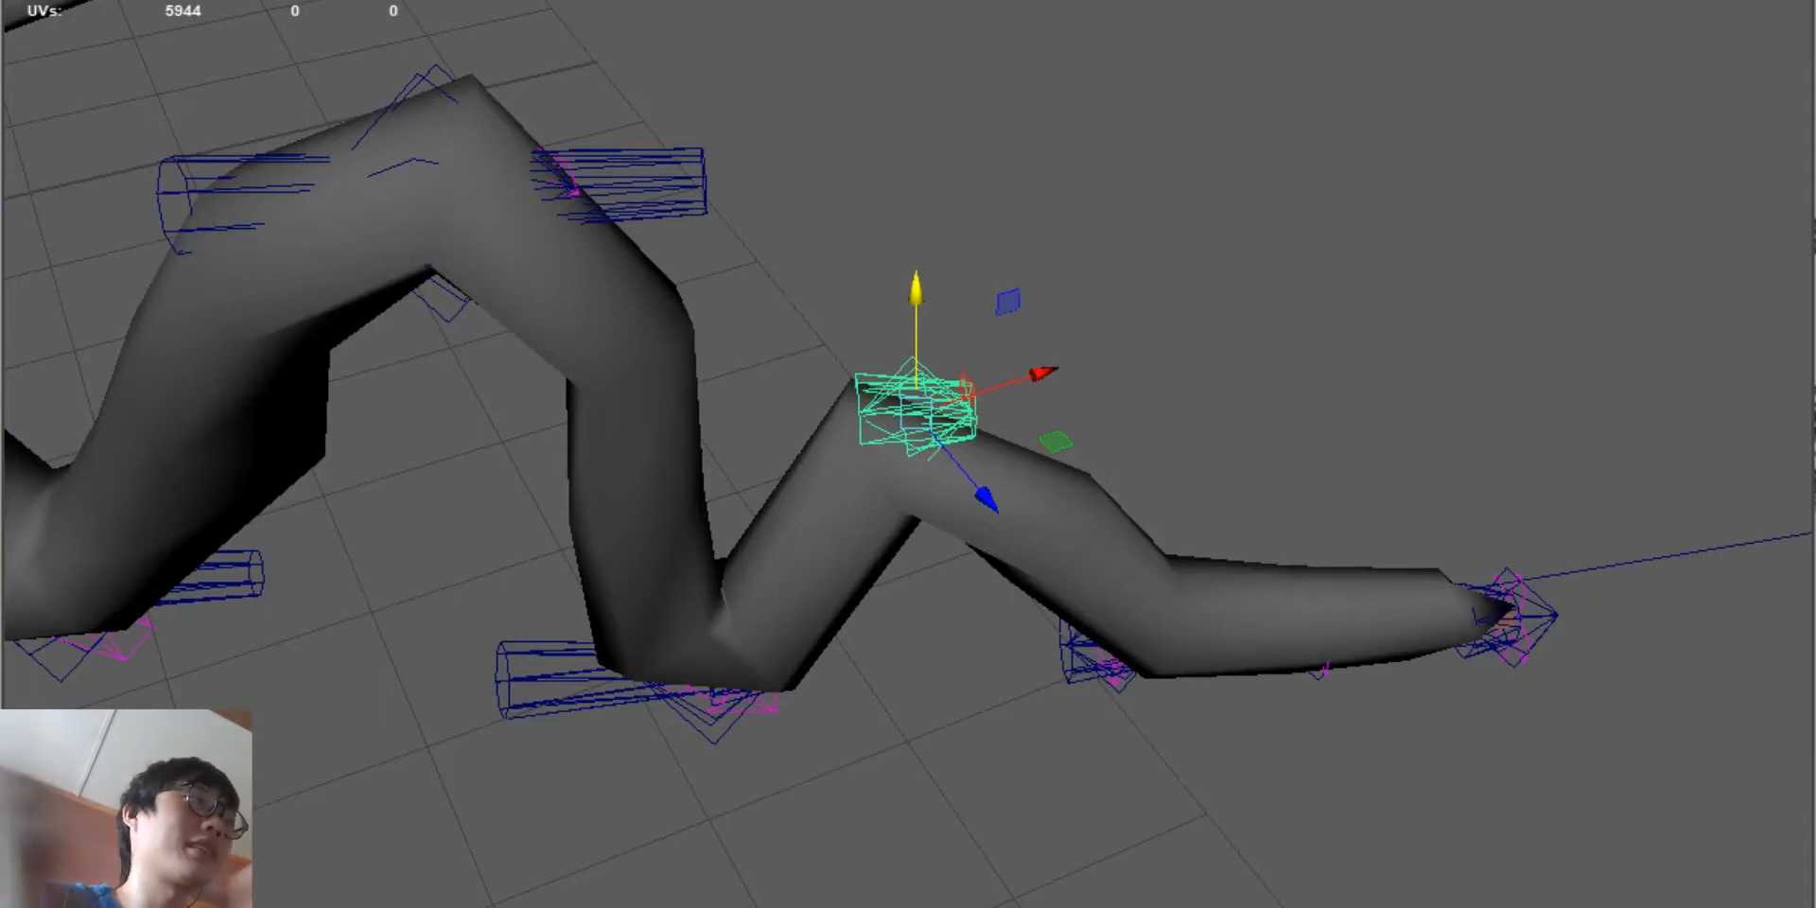
Step: Examine the L2 arm's painted wire weights on the octopus mesh from the body junction to the arm tip
alt+drag(908, 454, 662, 321)
key(6)
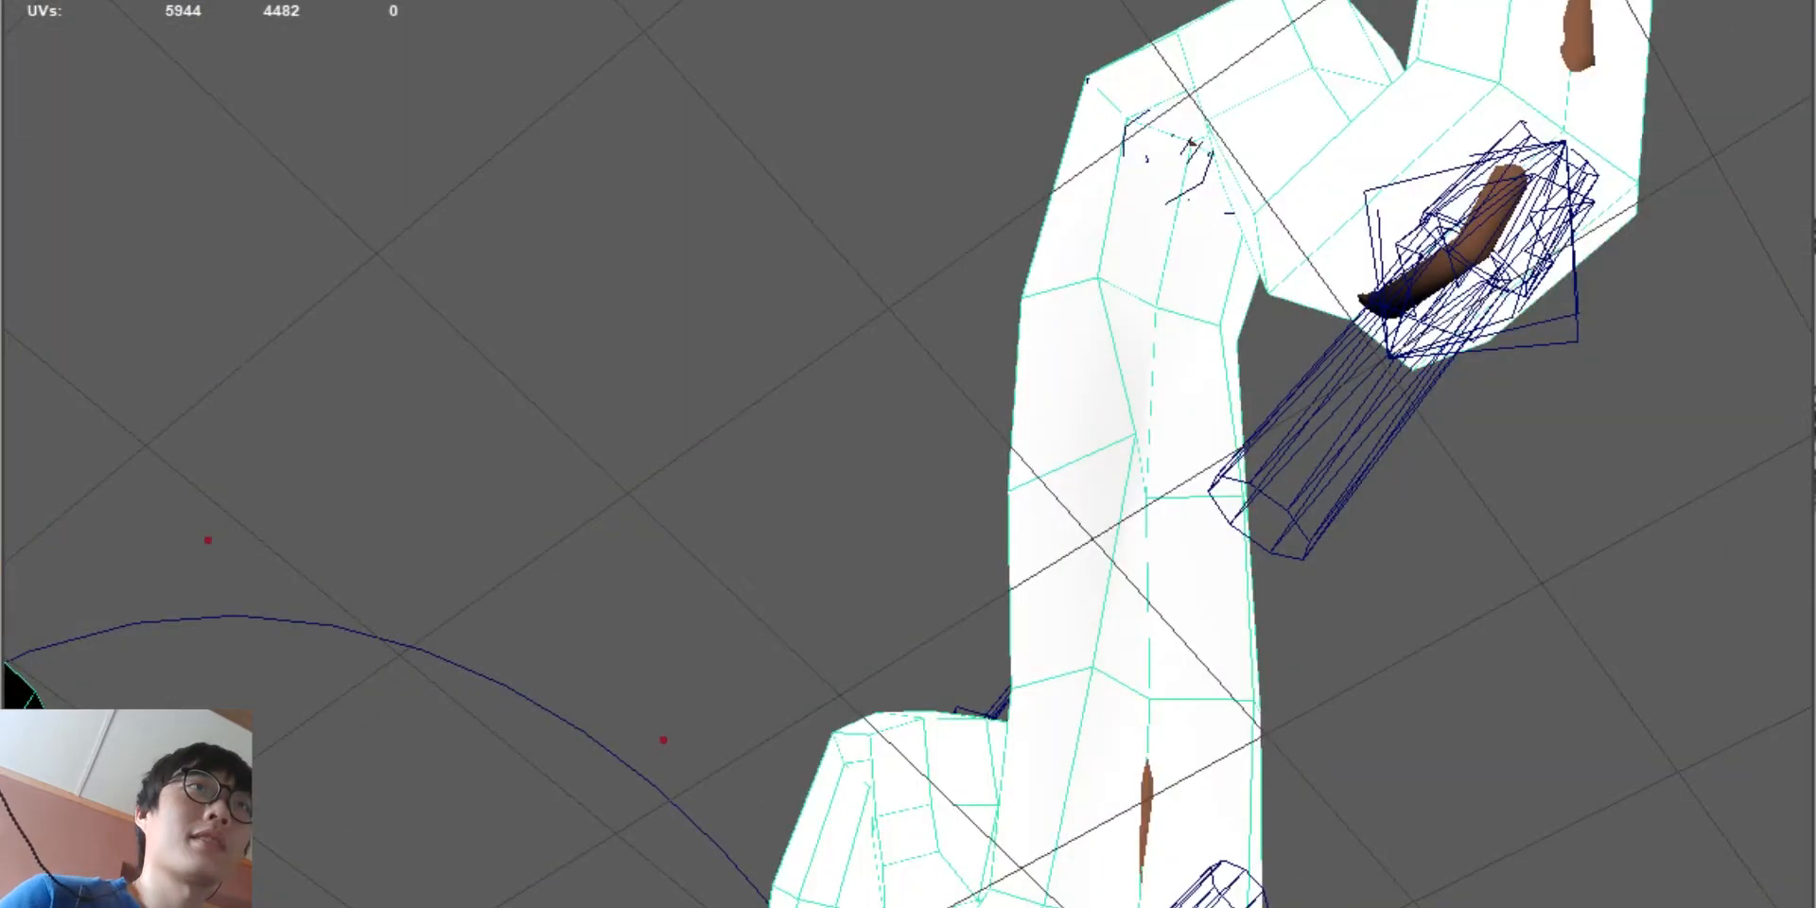
key(f)
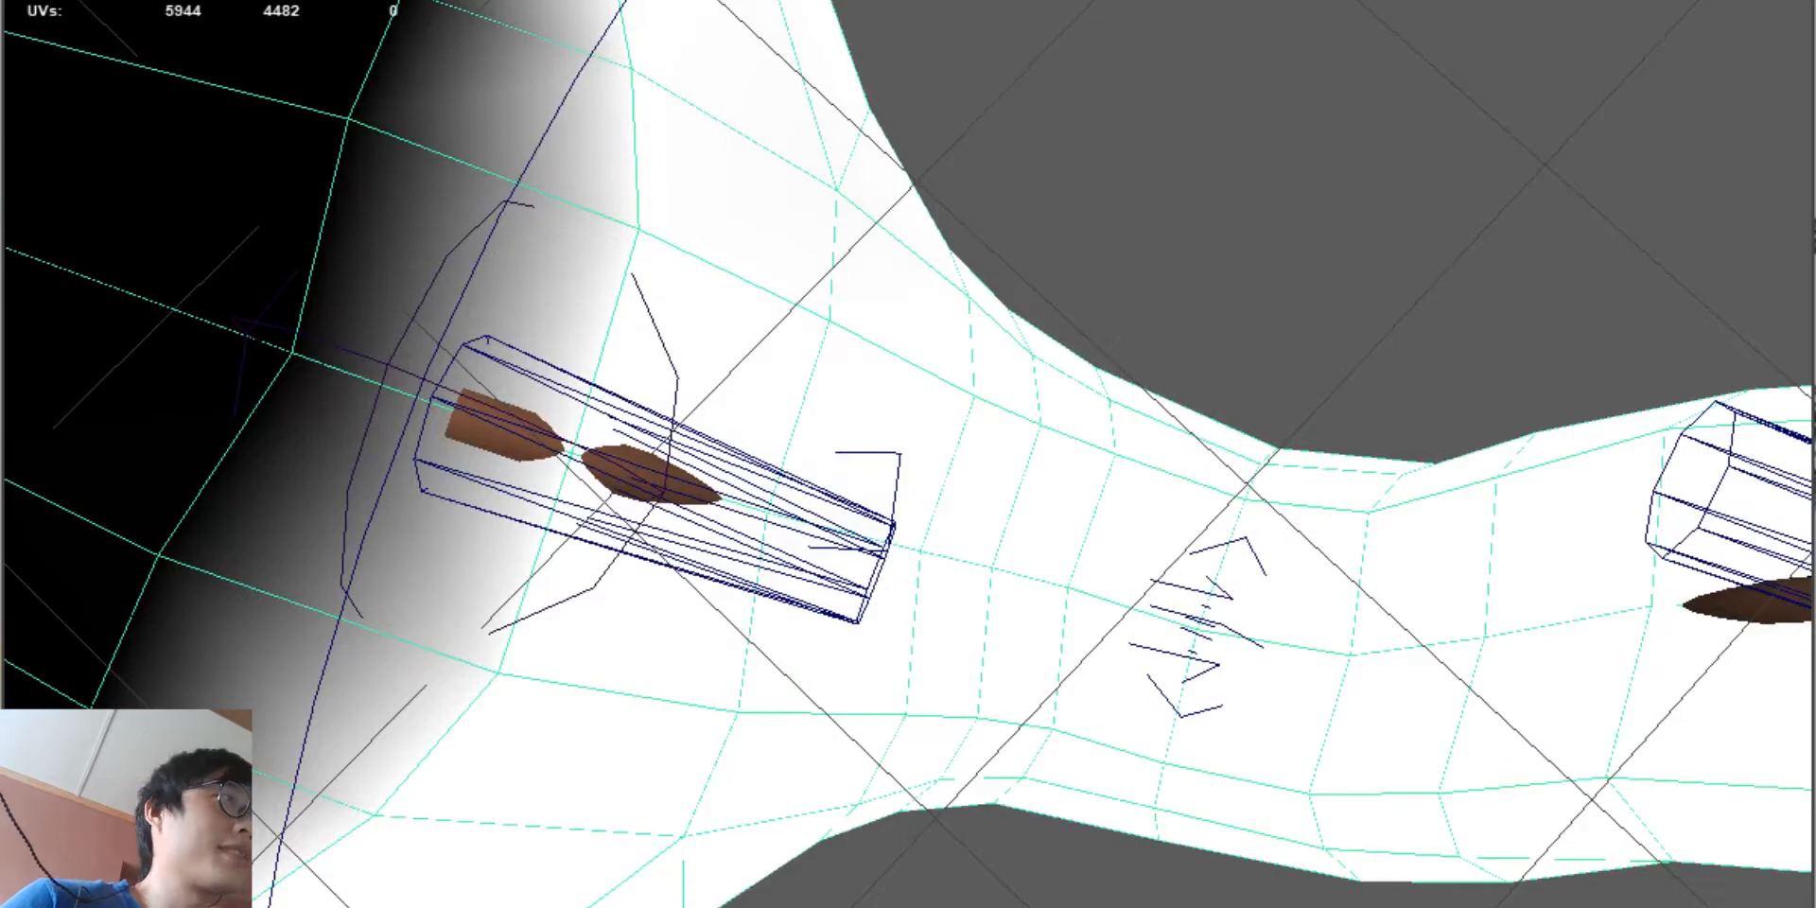
key(bracketleft)
key(bracketleft)
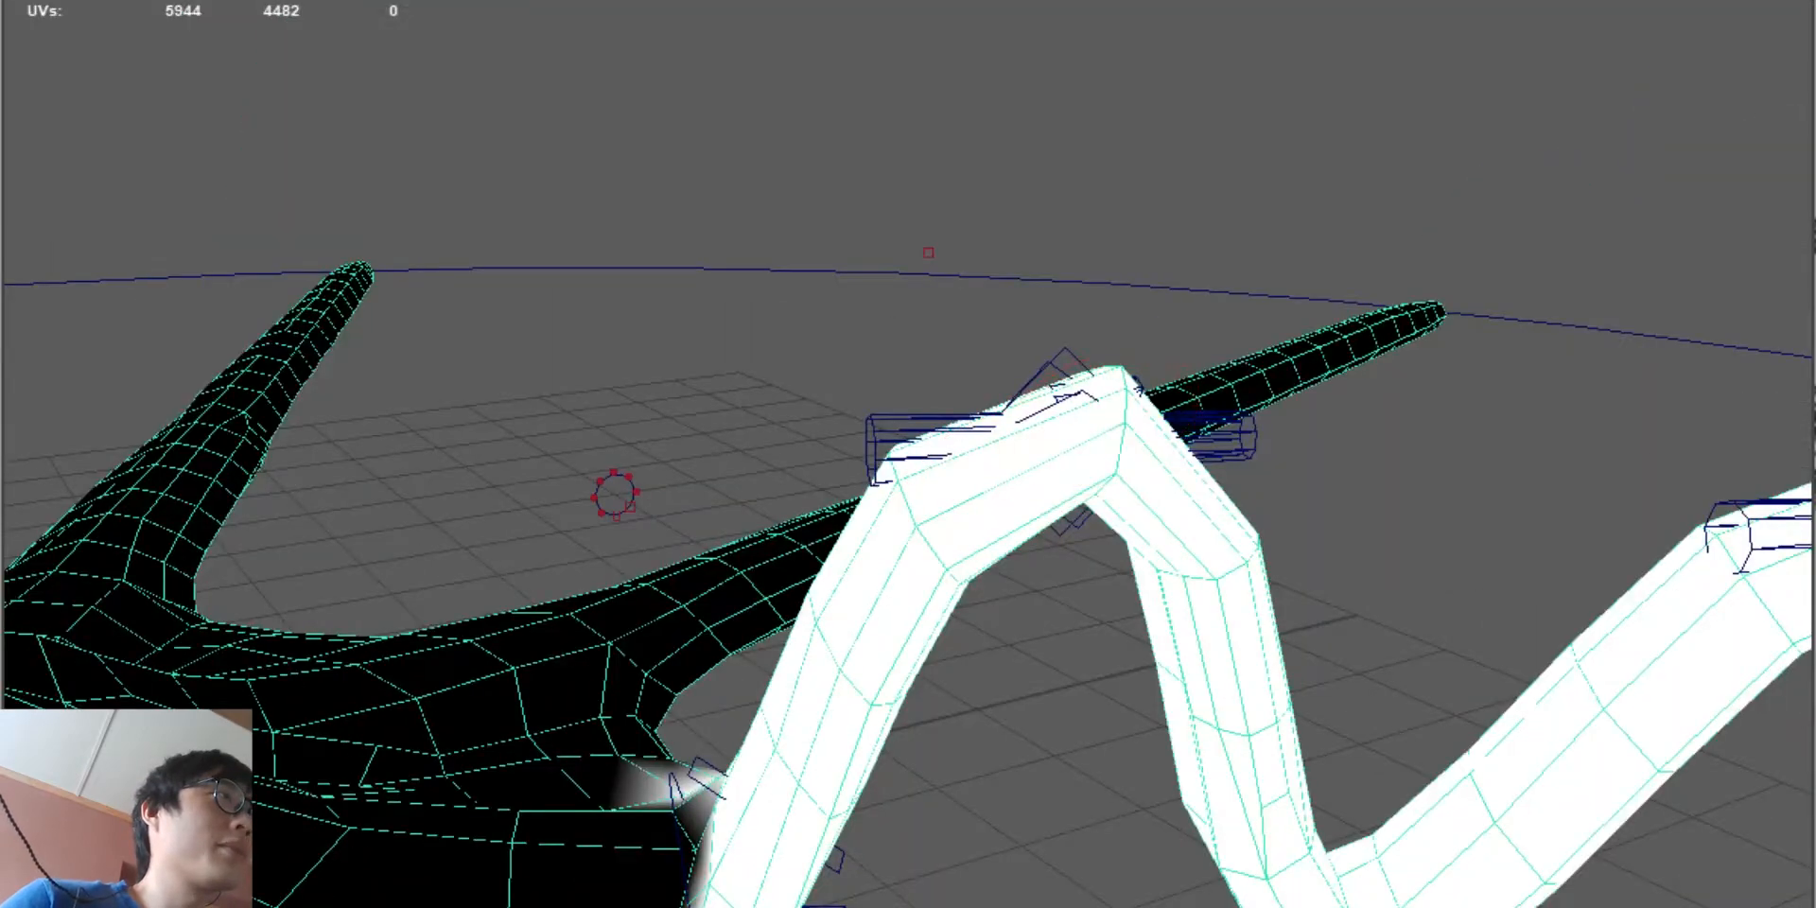
key(bracketleft)
key(bracketleft)
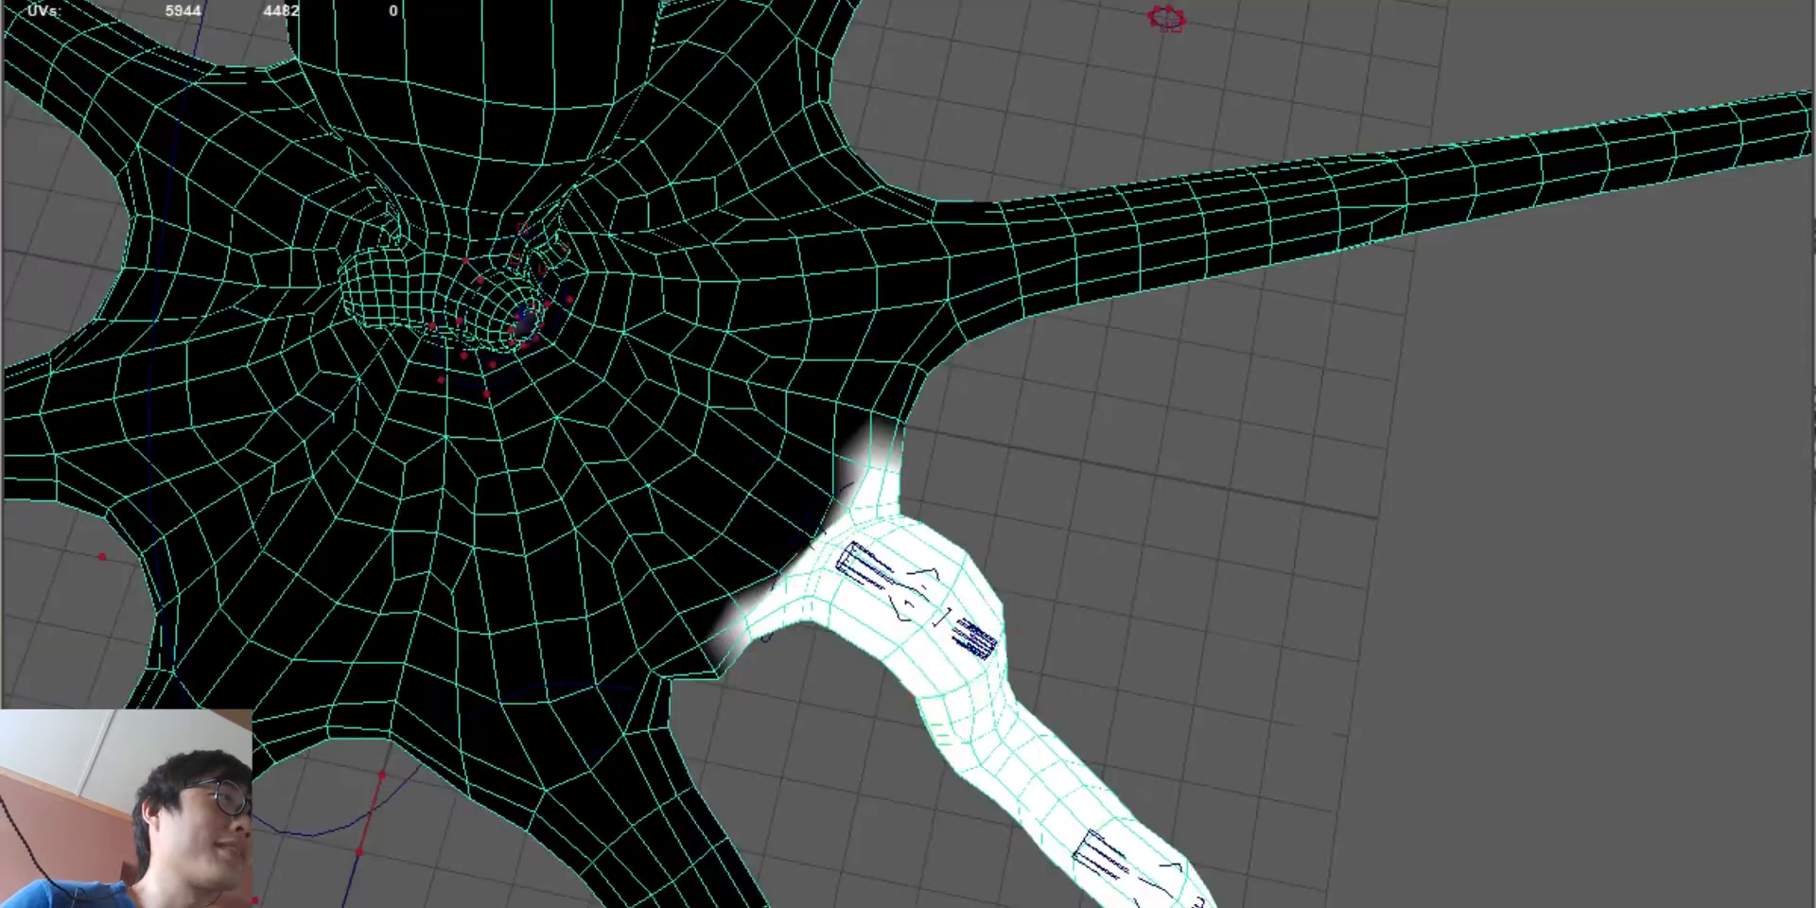
key(bracketleft)
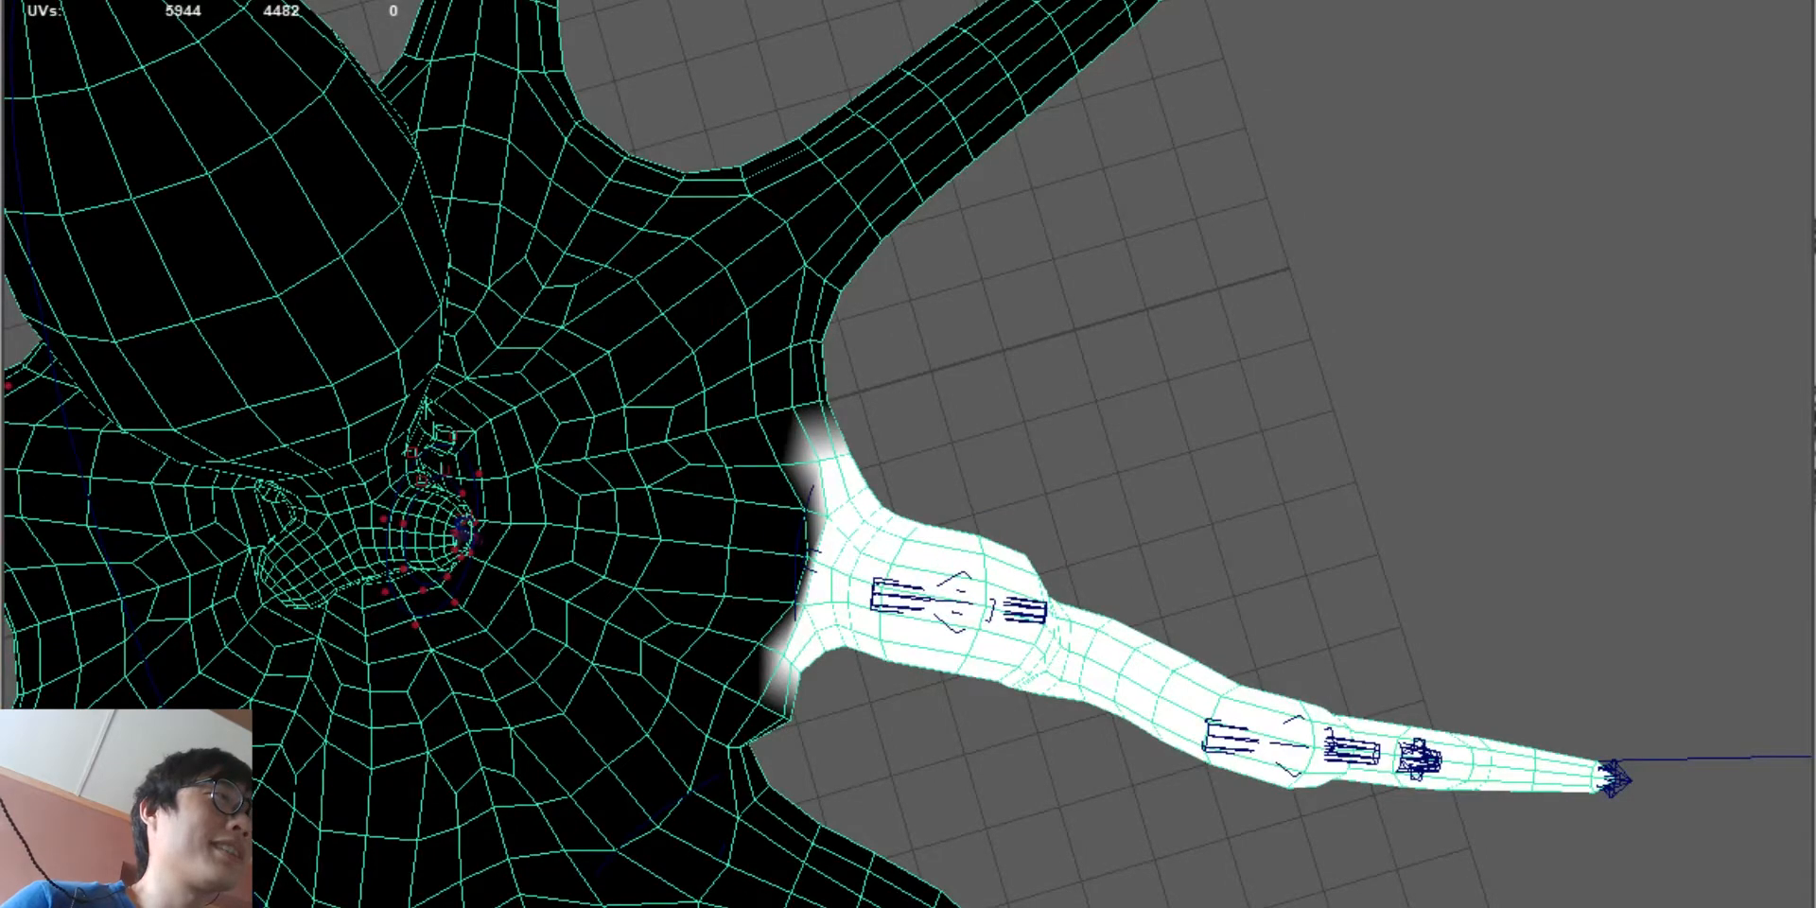
key(bracketleft)
key(bracketleft)
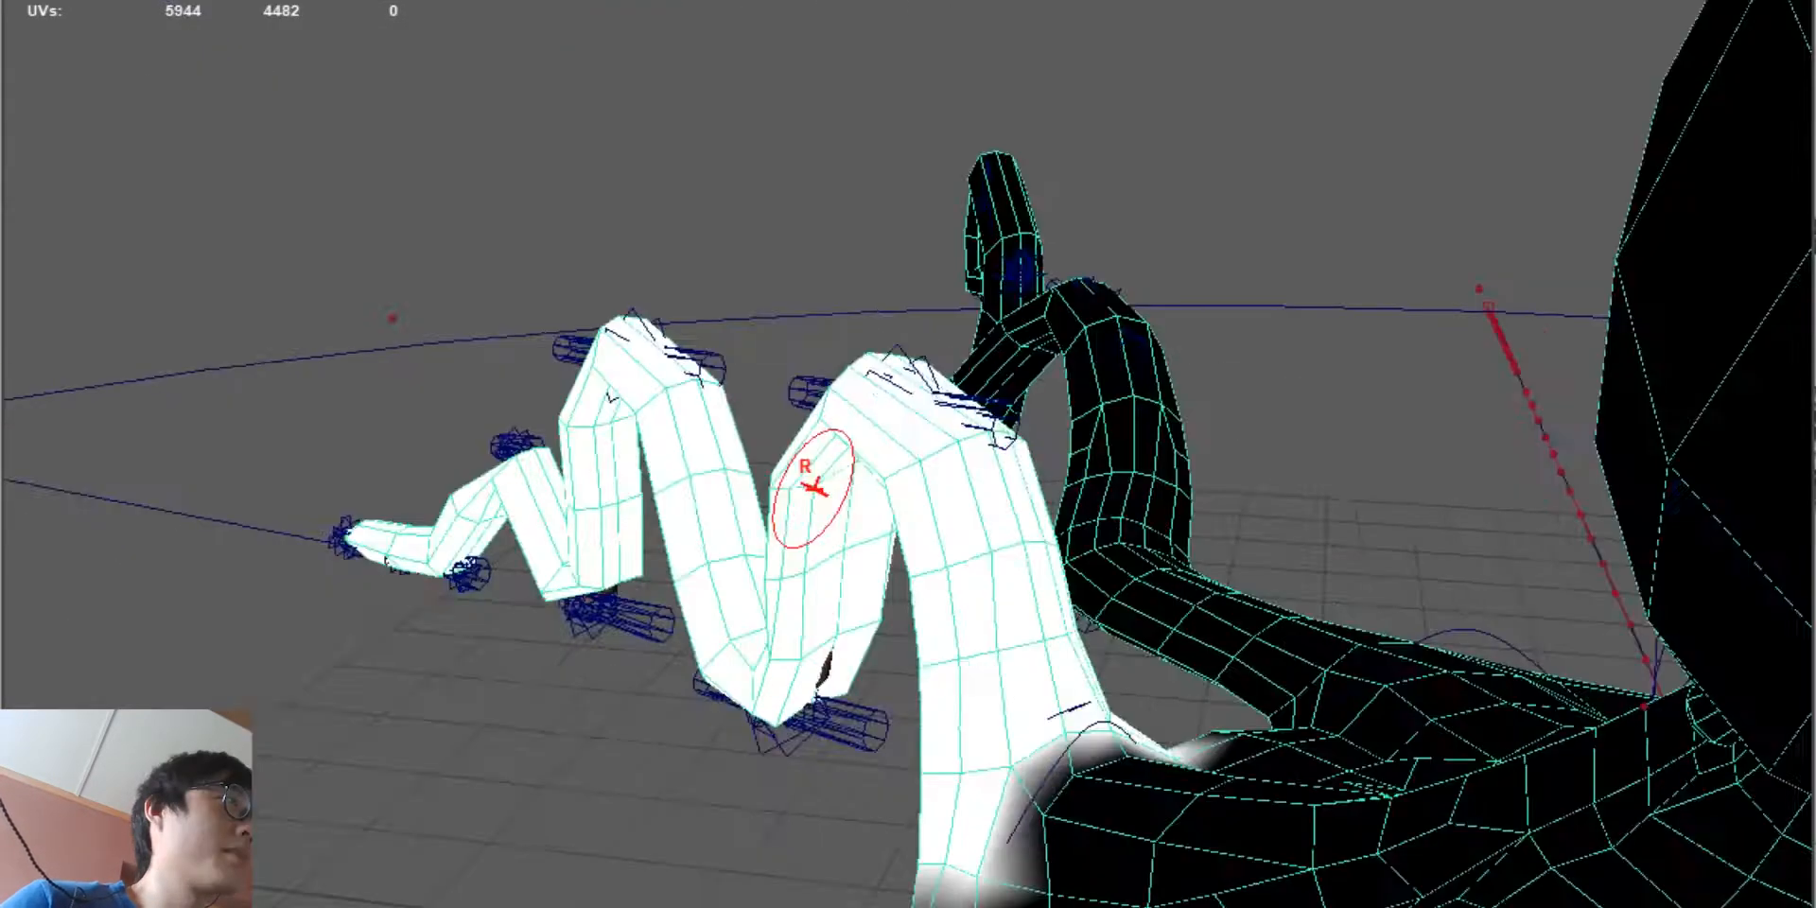
key(bracketleft)
key(bracketleft)
key(bracketleft)
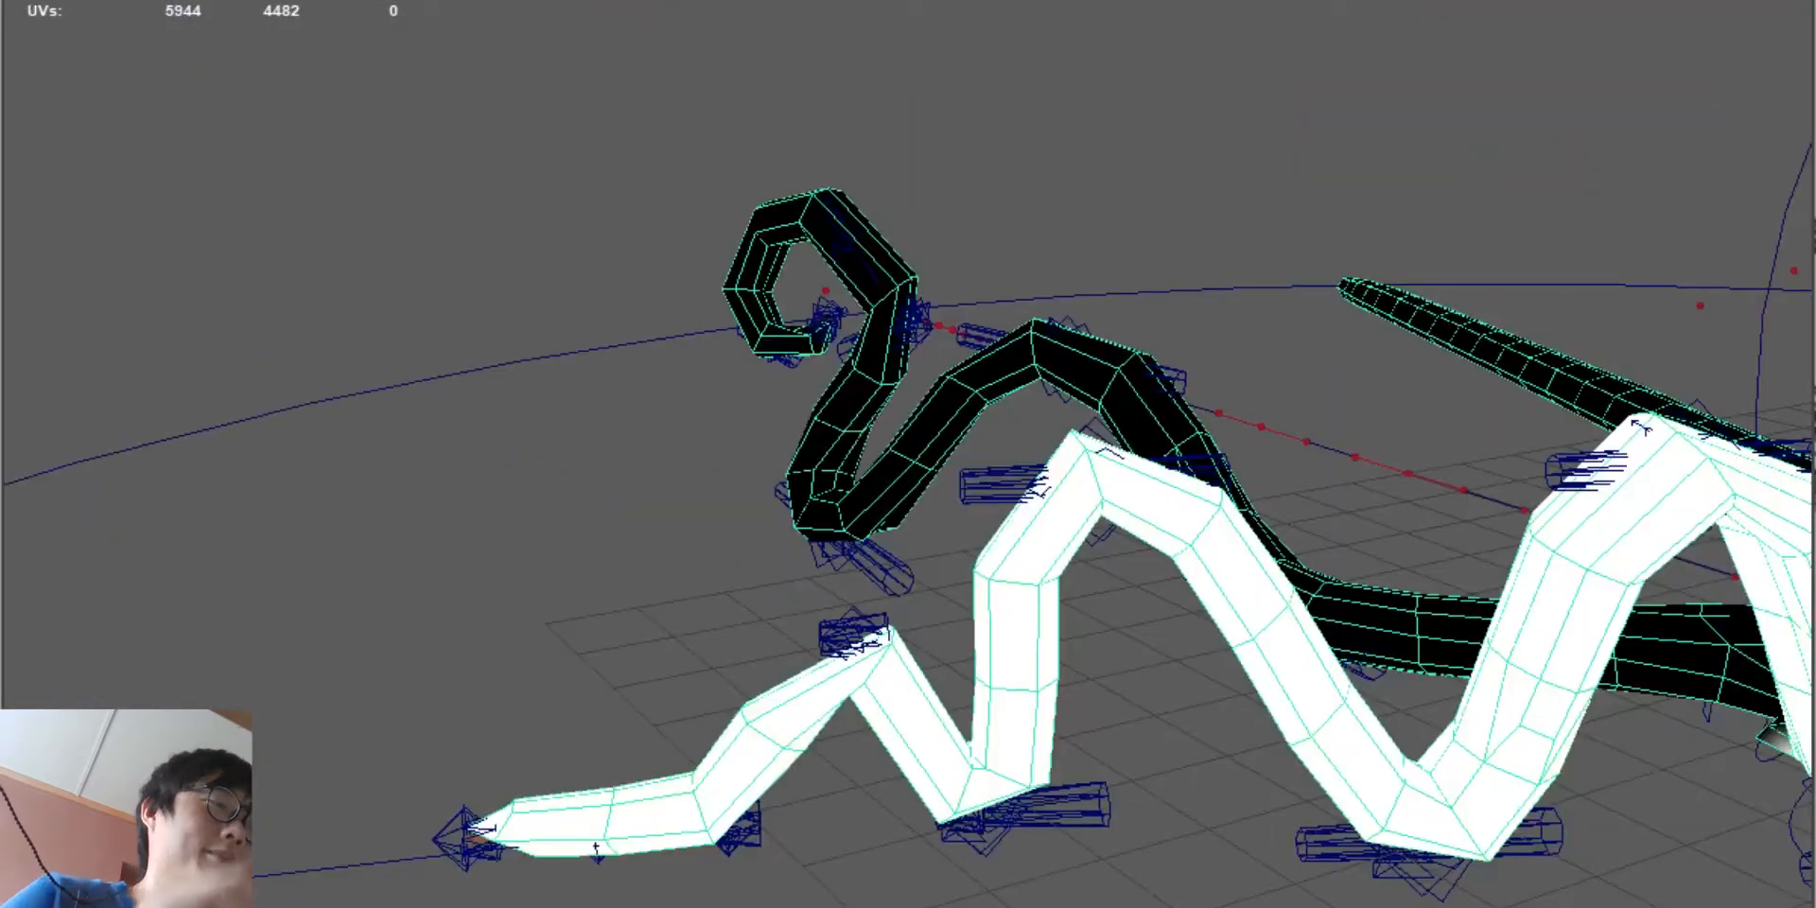
key(bracketleft)
Step: Scale the controls at the L2 arm's second upward bend and adjacent lower bend lengthwise to round the curves
click(1055, 473)
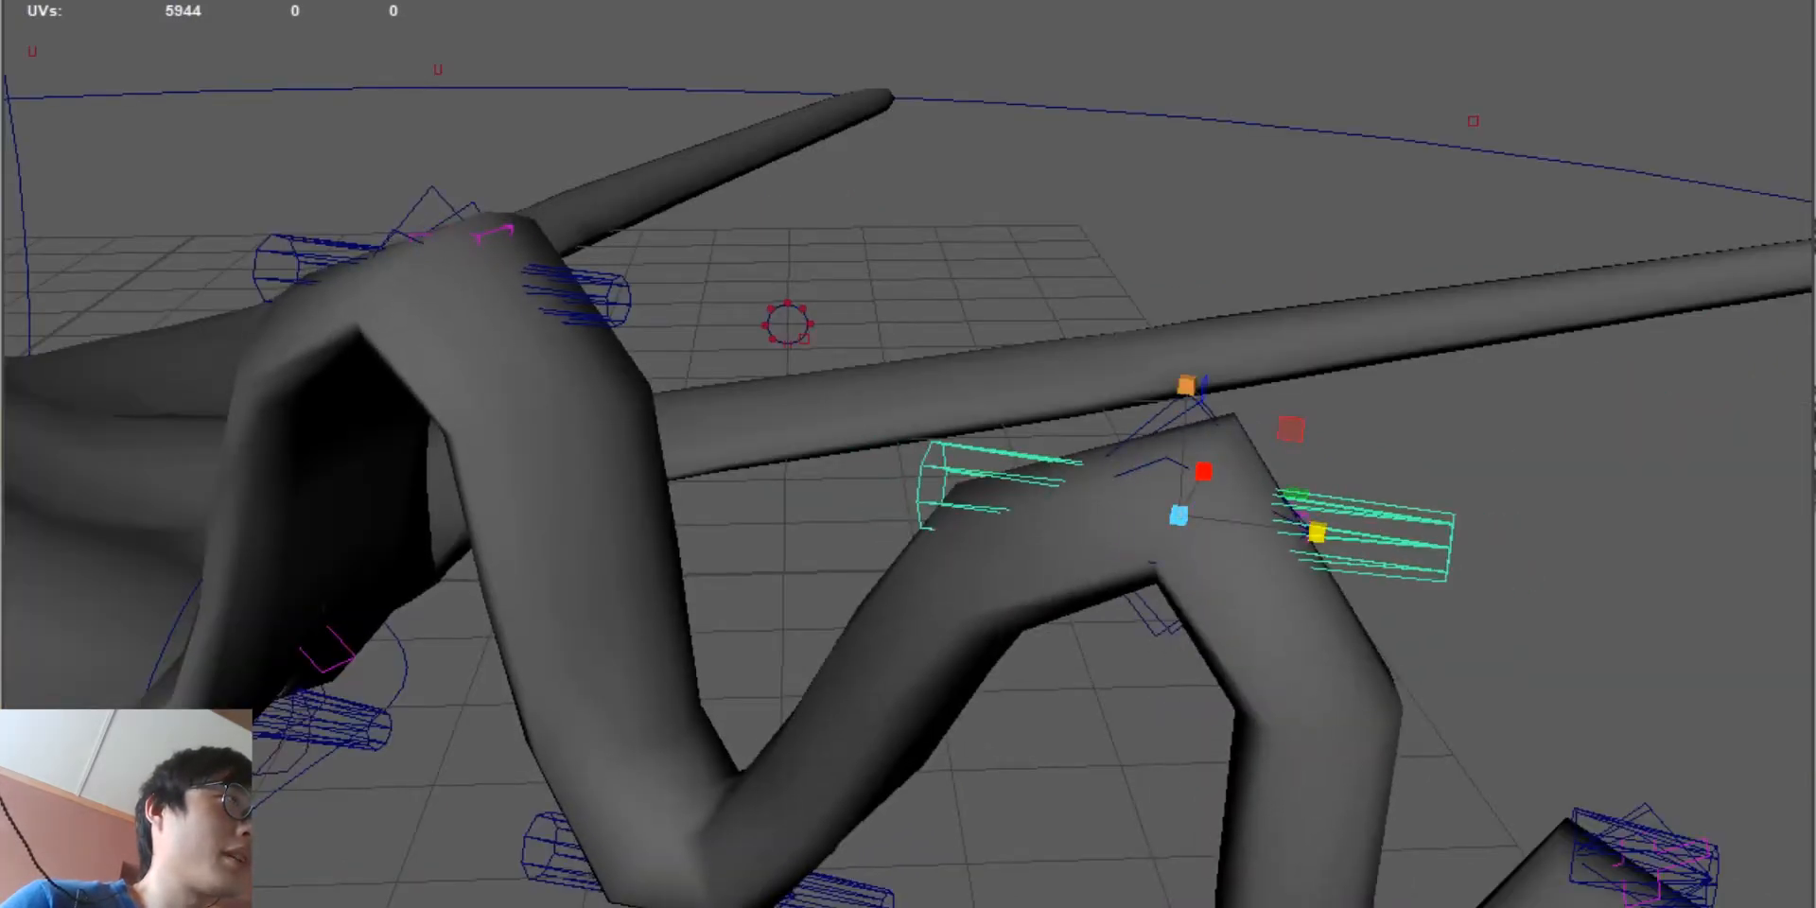
key(bracketleft)
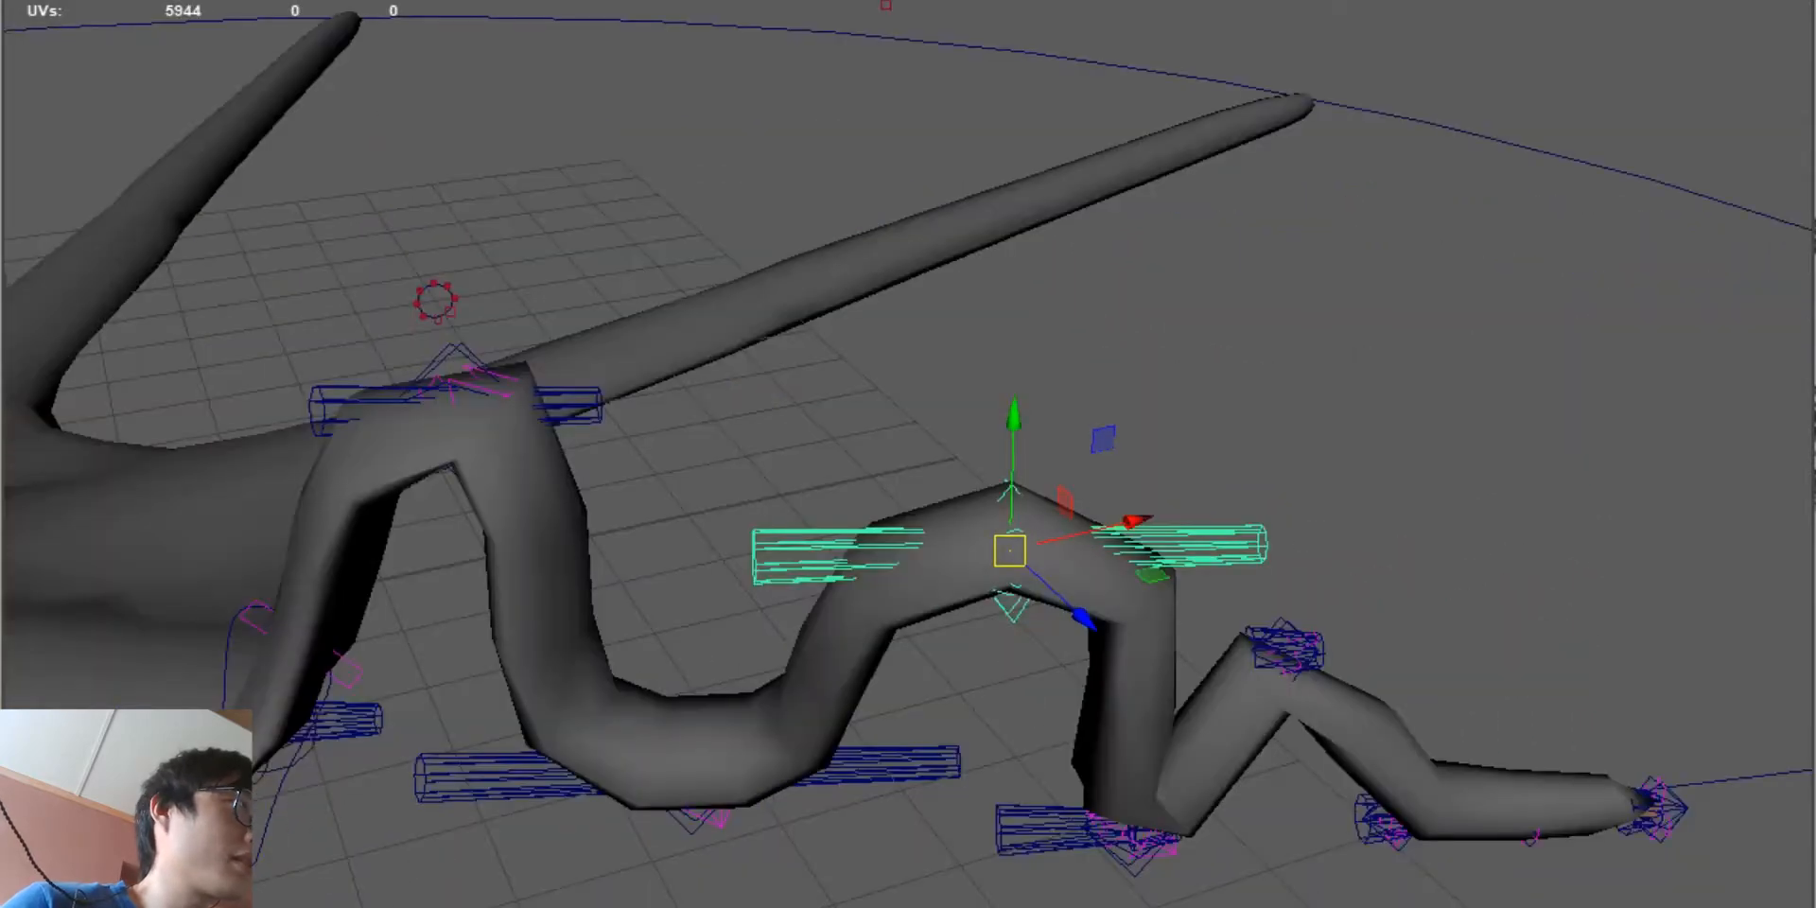
alt+middle_drag(1009, 550, 1406, 527)
Step: Scale the control at the L2 arm's first bend lengthwise to round the curve, and clear the selection
scroll(908, 454, down, 5)
click(980, 443)
key(r)
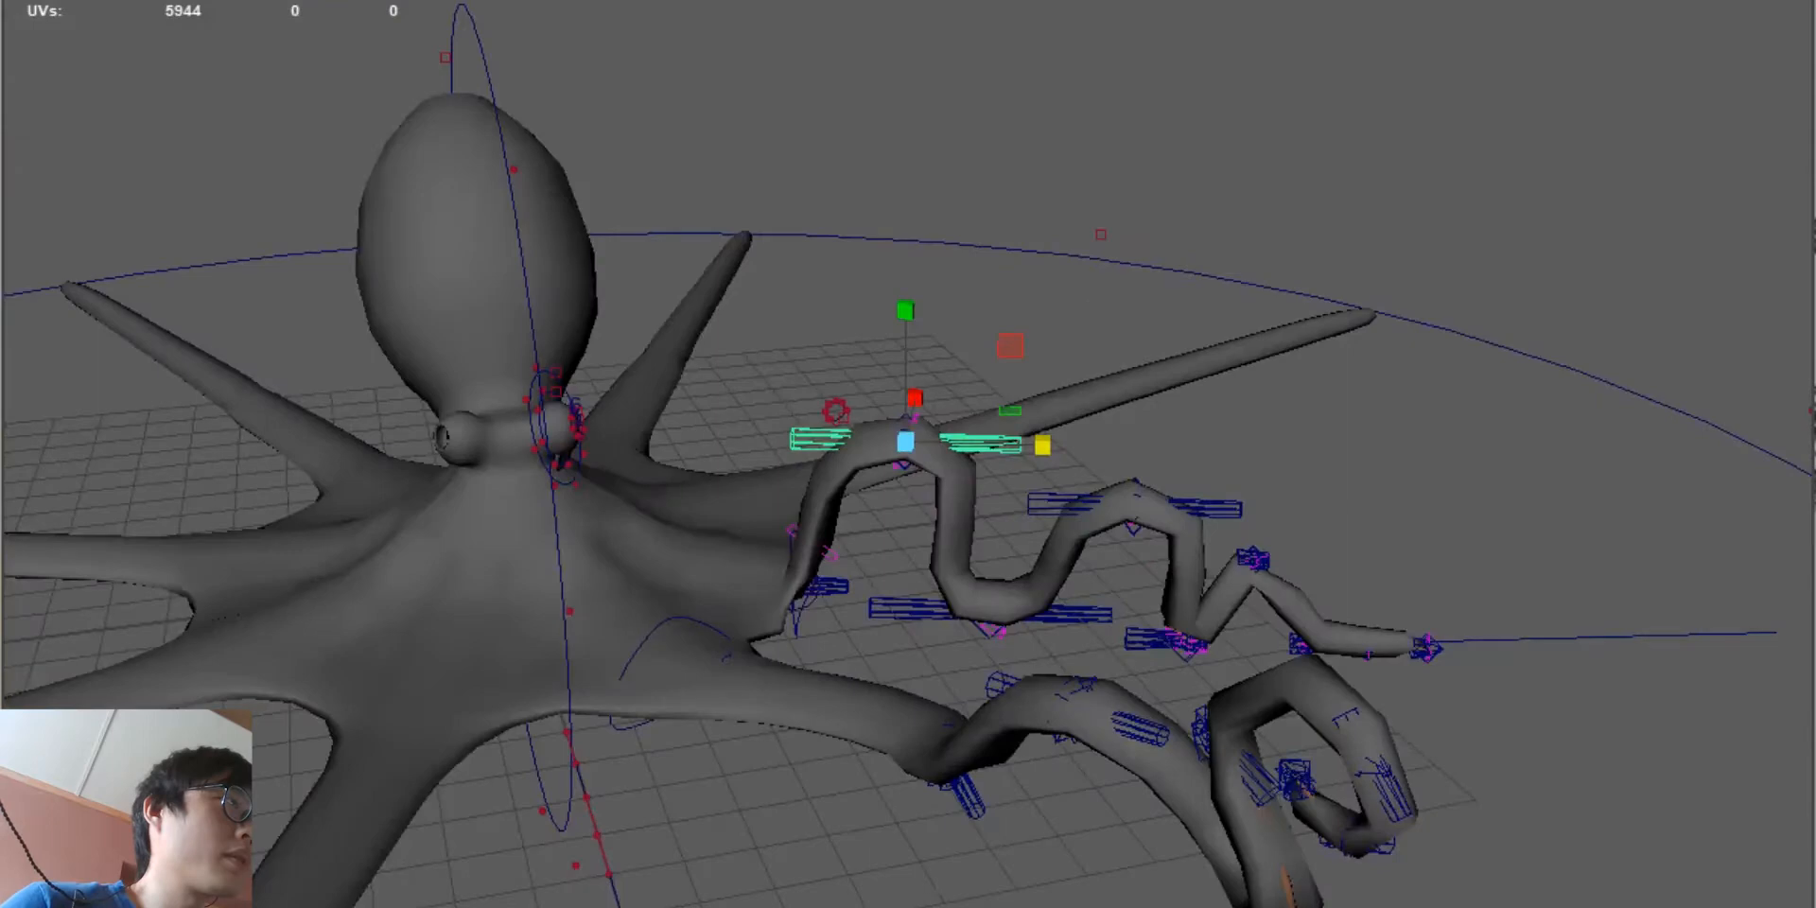
alt+drag(908, 454, 700, 491)
alt+middle_drag(700, 491, 744, 400)
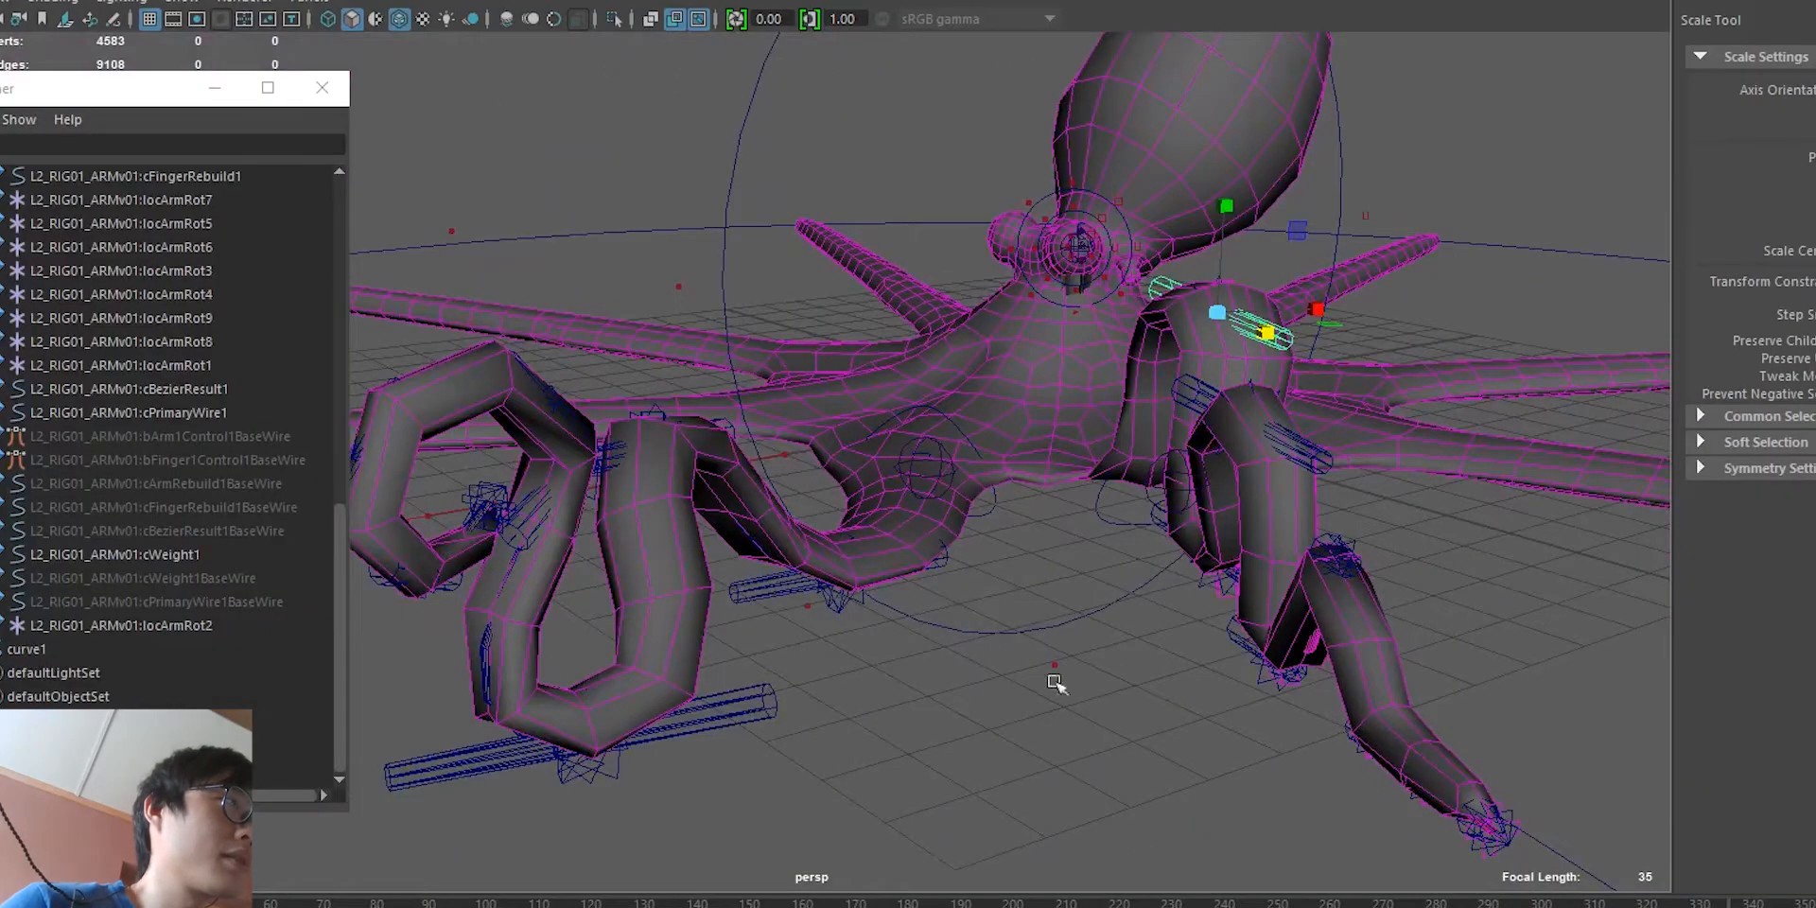
click(1054, 683)
alt+drag(1169, 703, 952, 625)
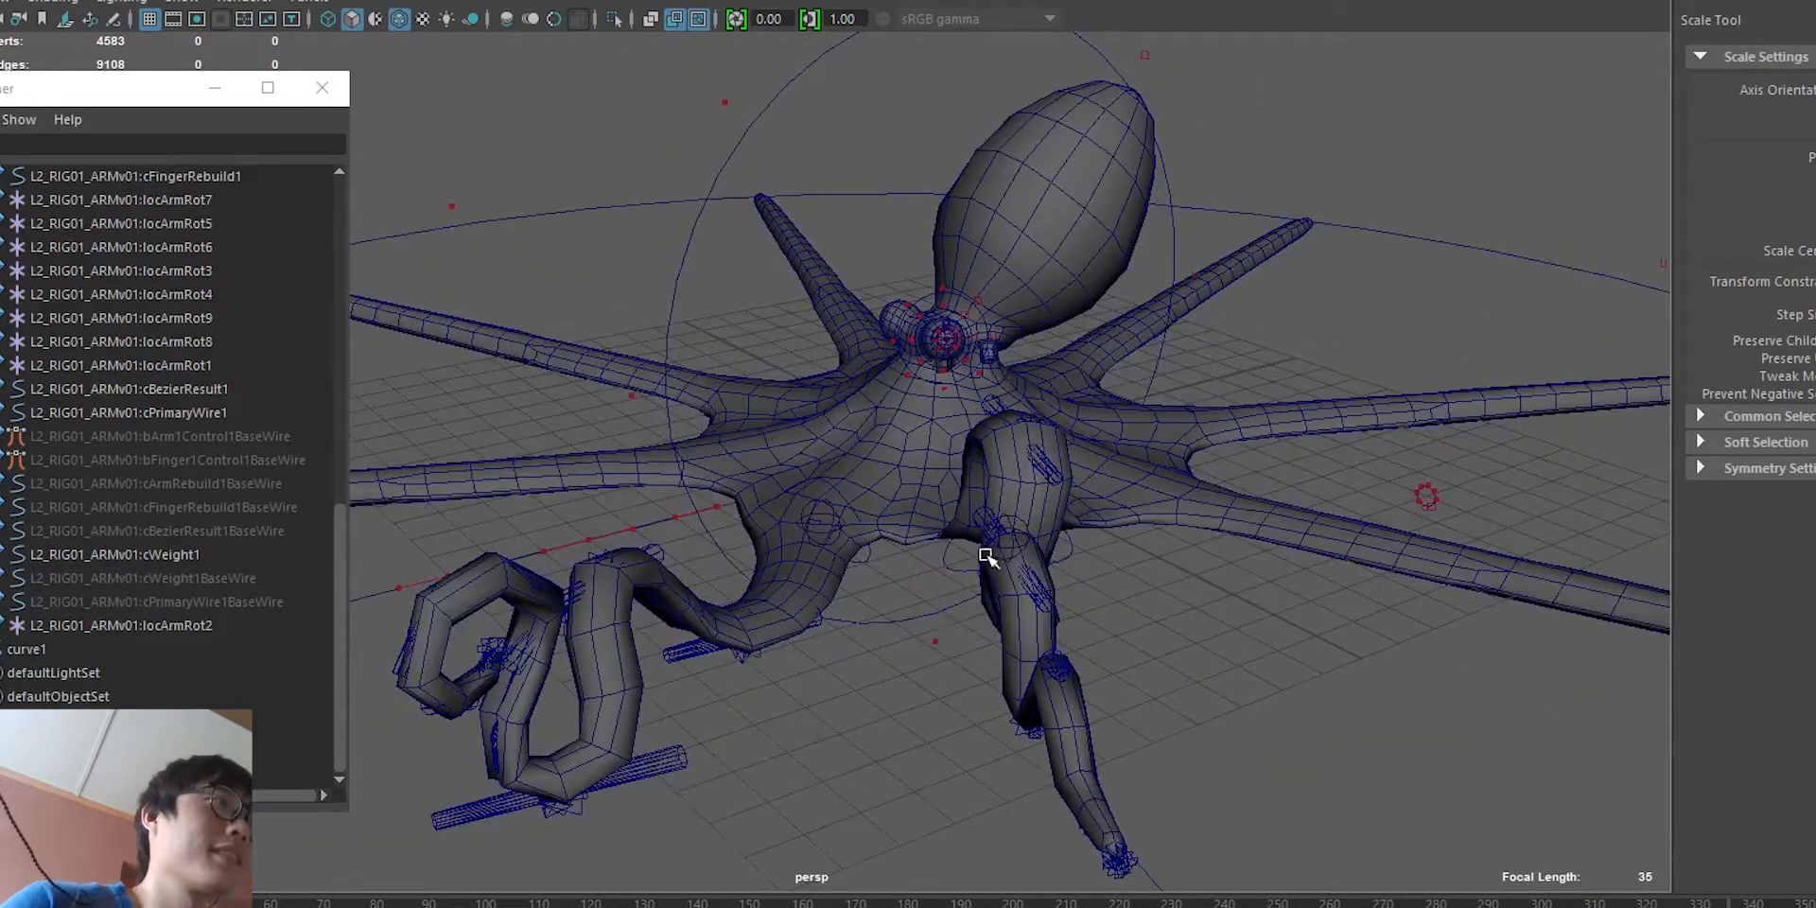
Step: Move the control at the L2 arm's second upward bend slightly to refine the curve
key(q)
click(1027, 586)
alt+drag(1004, 566, 1092, 556)
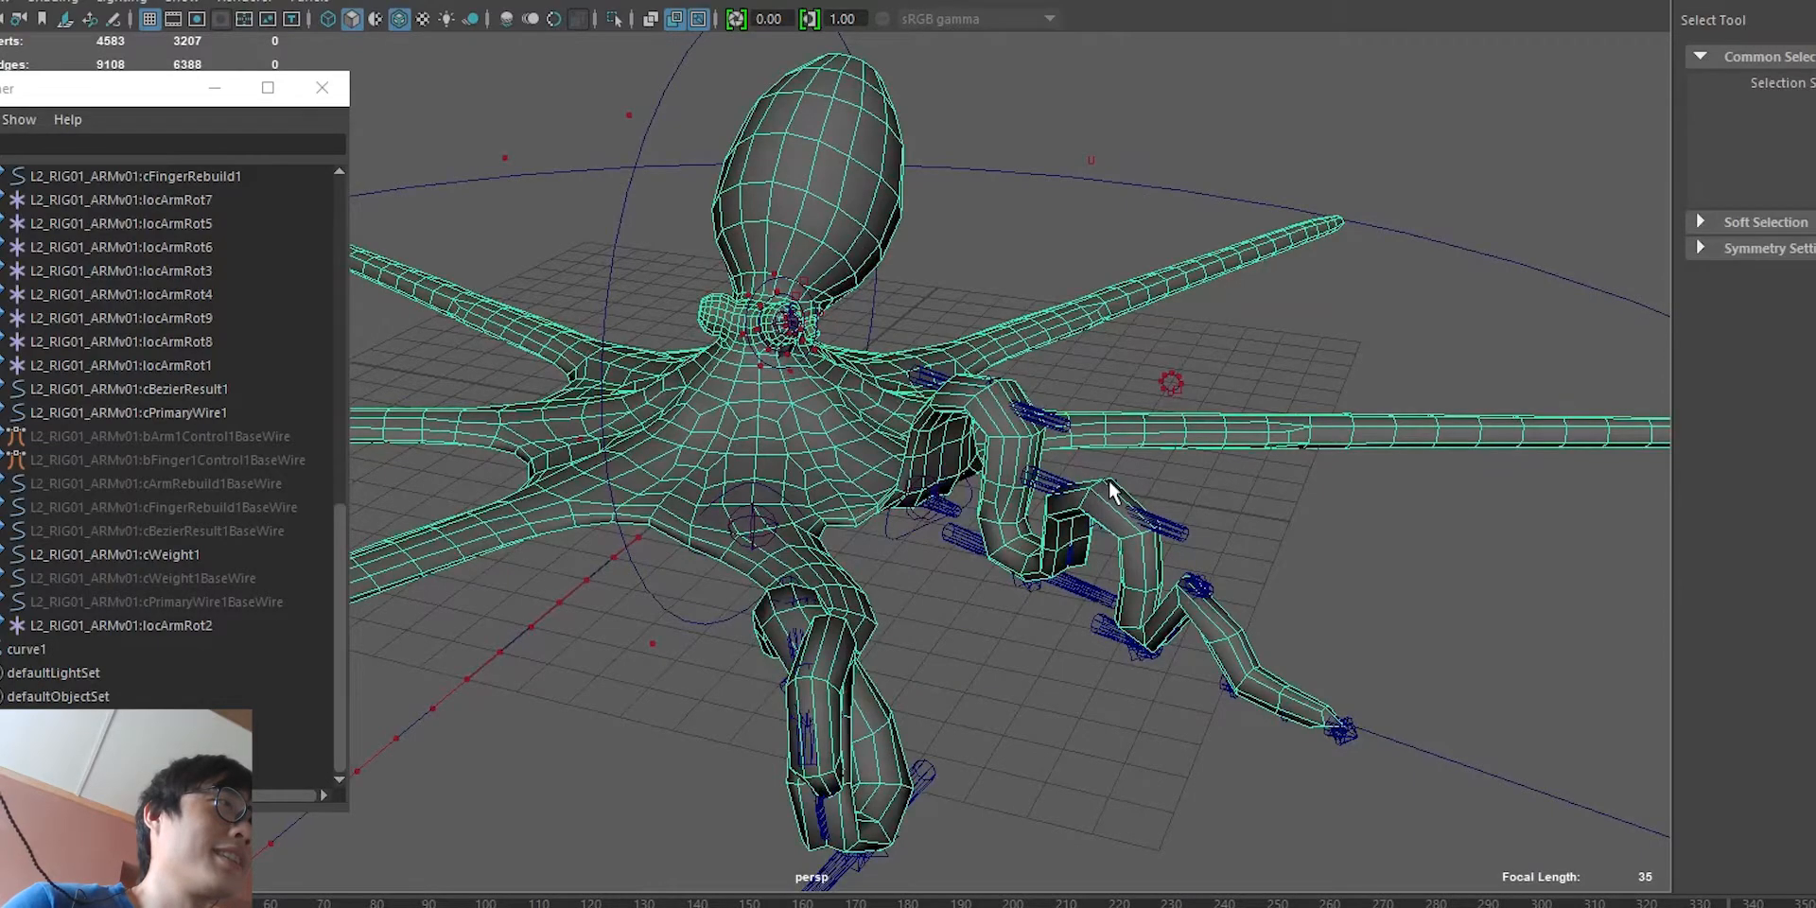
alt+drag(1087, 523, 1055, 650)
click(1105, 405)
key(w)
drag(1061, 712, 1083, 698)
Step: Move and rotate the small control just before the L2 arm's tip to bend the arm's end, and clear the selection
alt+drag(837, 416, 941, 257)
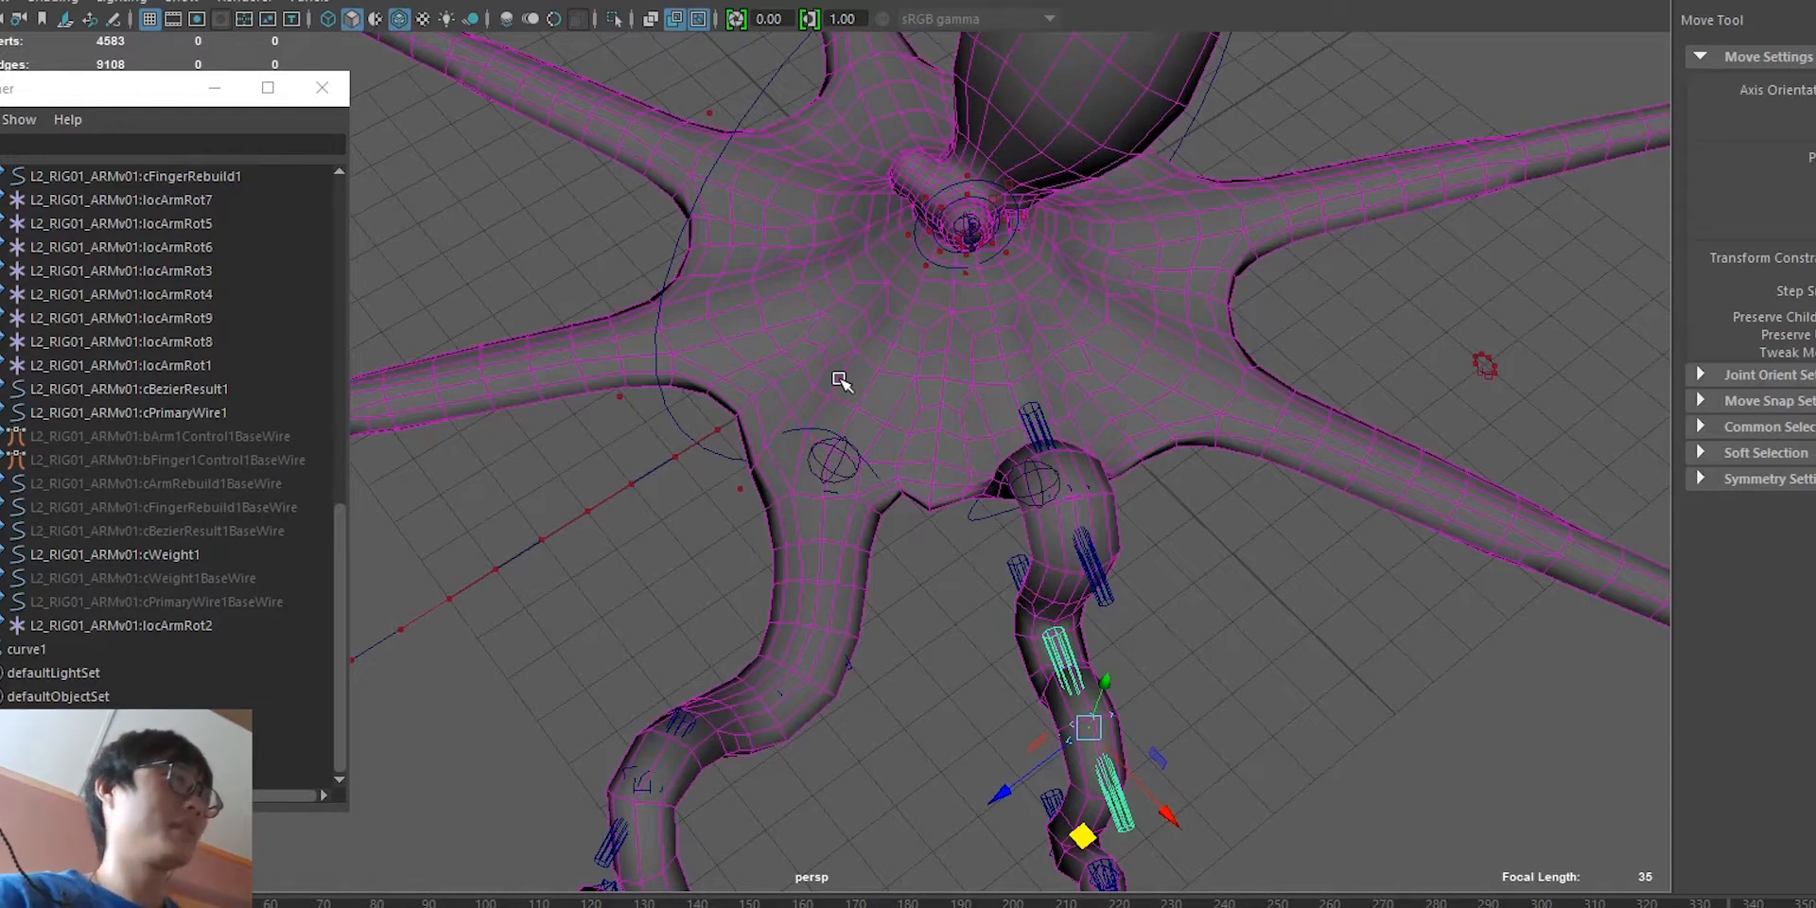
alt+drag(958, 419, 906, 402)
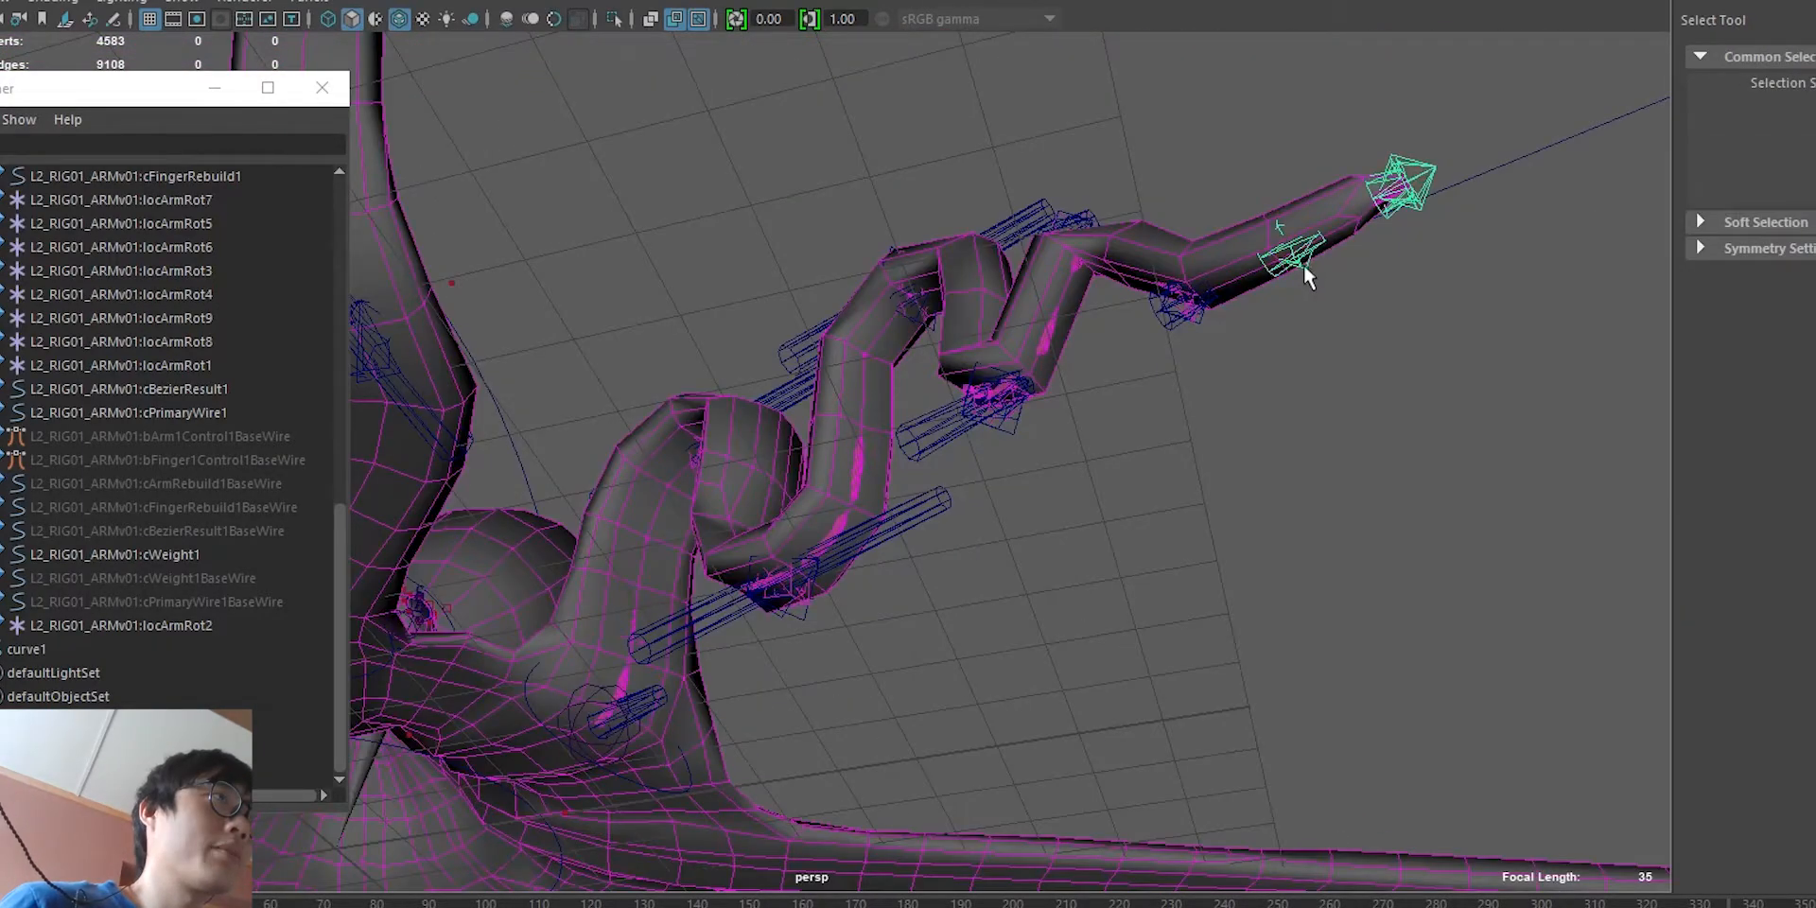
alt+drag(1304, 264, 1192, 436)
key(w)
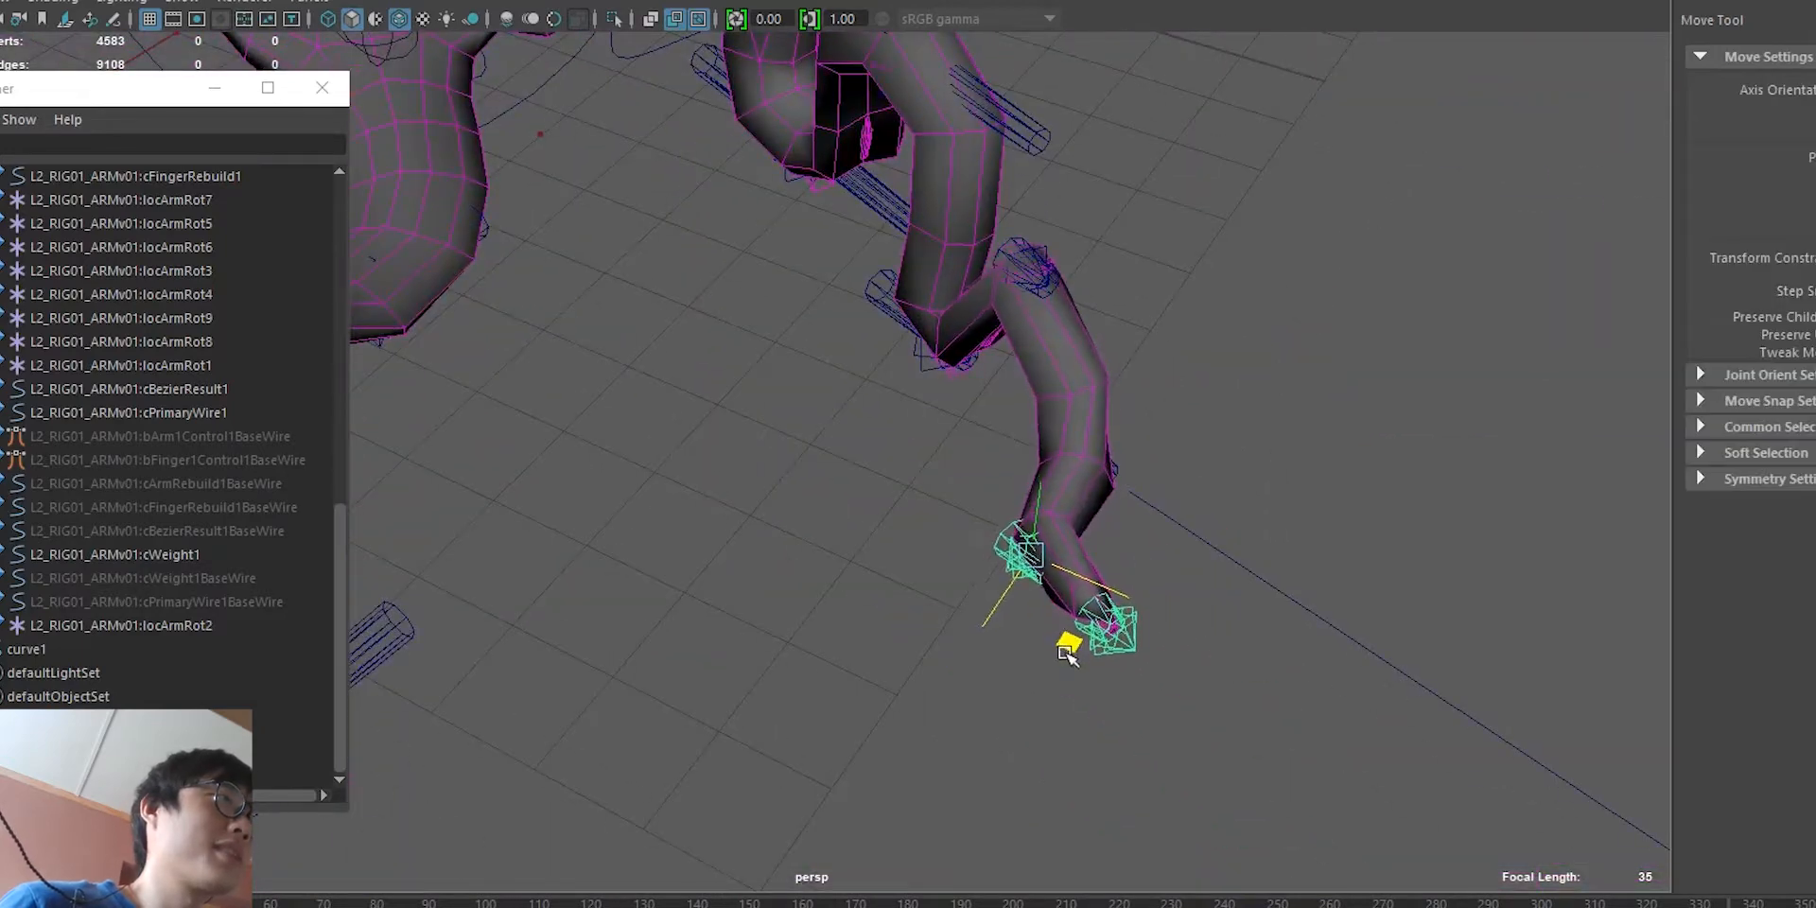
scroll(1143, 401, up, 5)
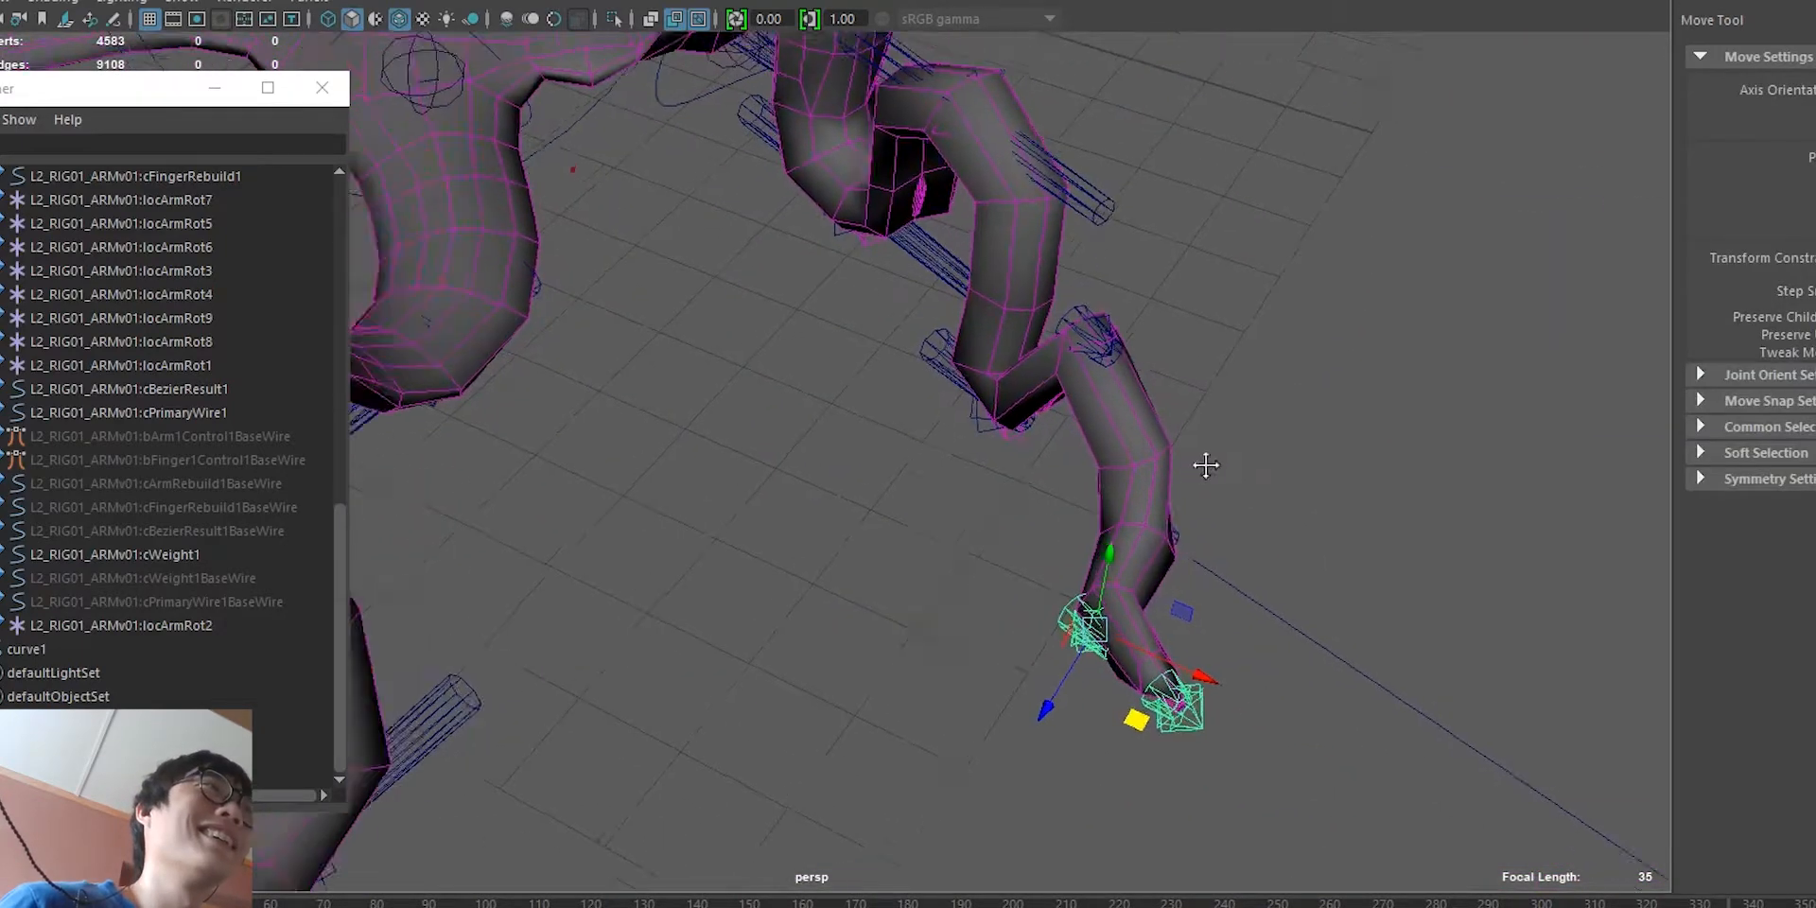
key(e)
drag(1209, 764, 1139, 786)
key(r)
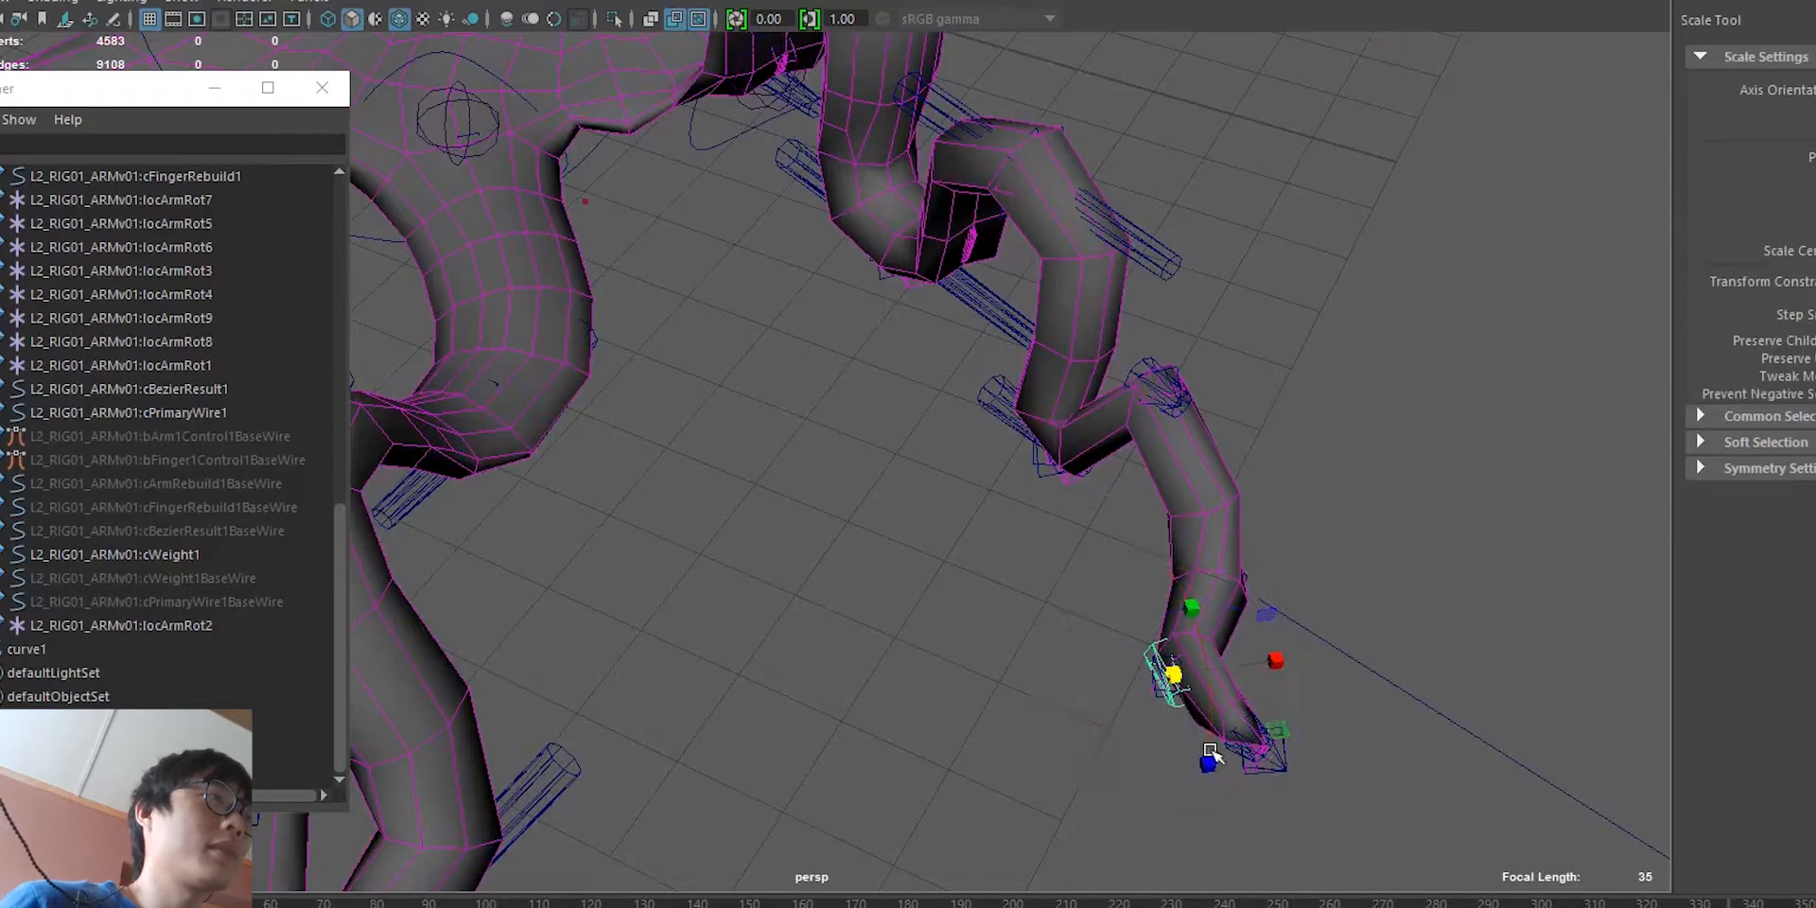
click(1350, 659)
scroll(1349, 660, down, 3)
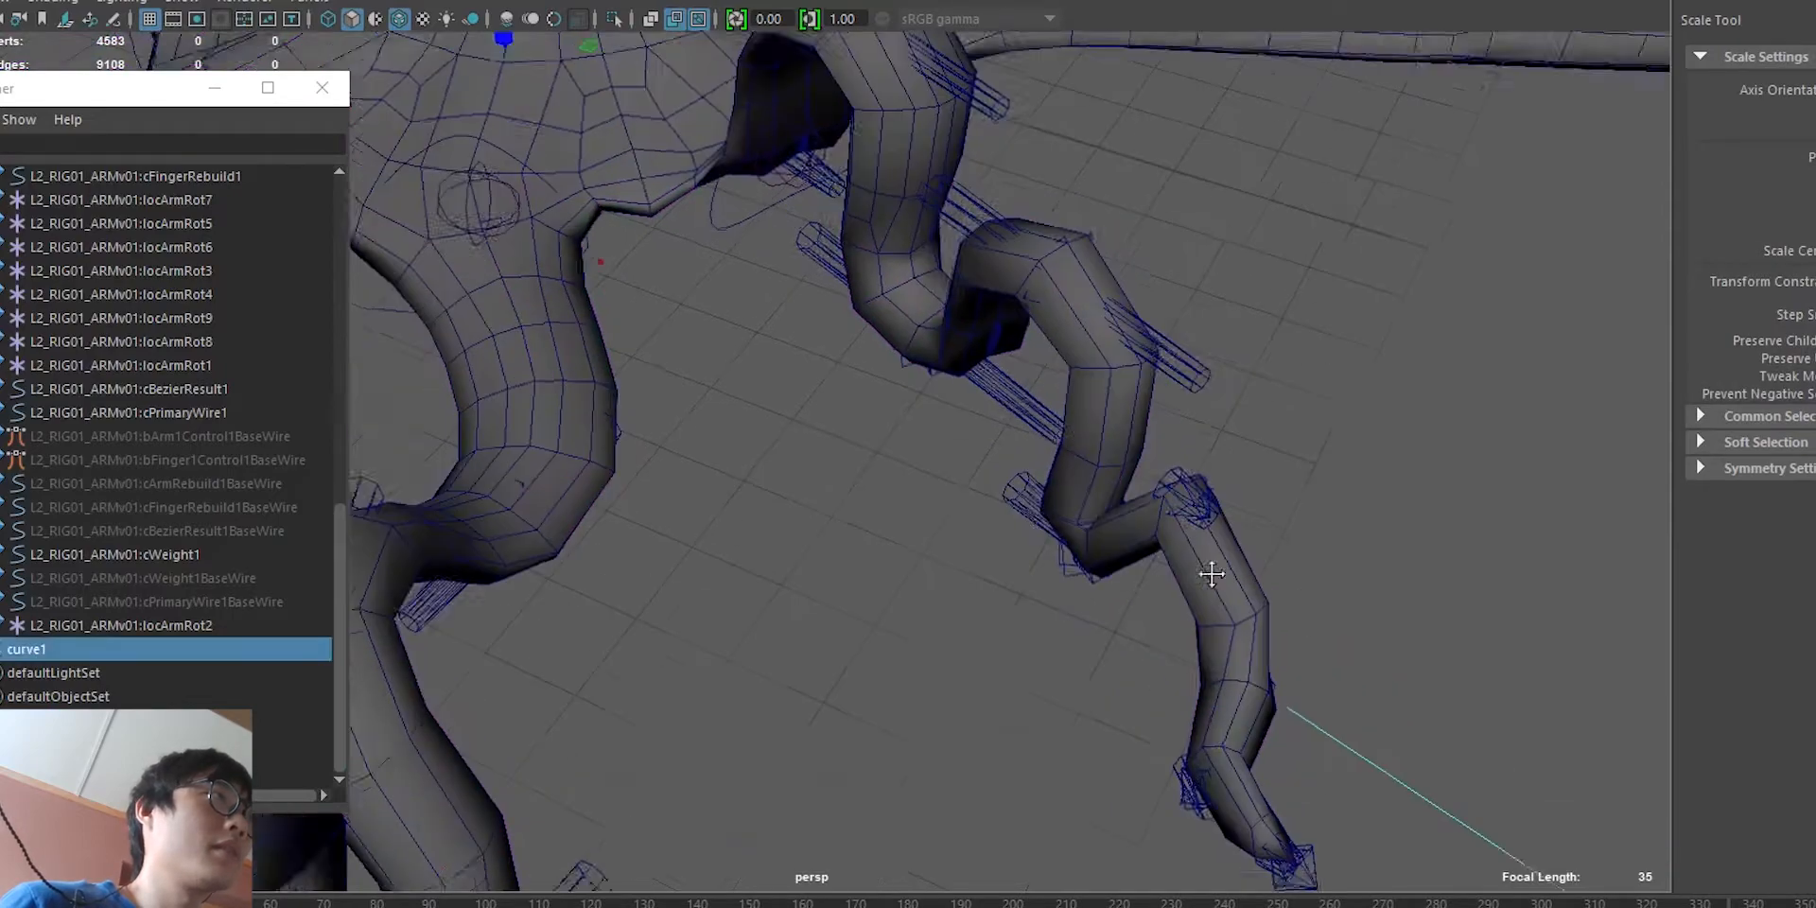
click(1237, 553)
Step: Examine the two posed front arms from the front, and the mesh around the octopus's eyes and upper body
alt+middle_drag(1334, 579, 1232, 433)
alt+right_drag(1176, 422, 1151, 458)
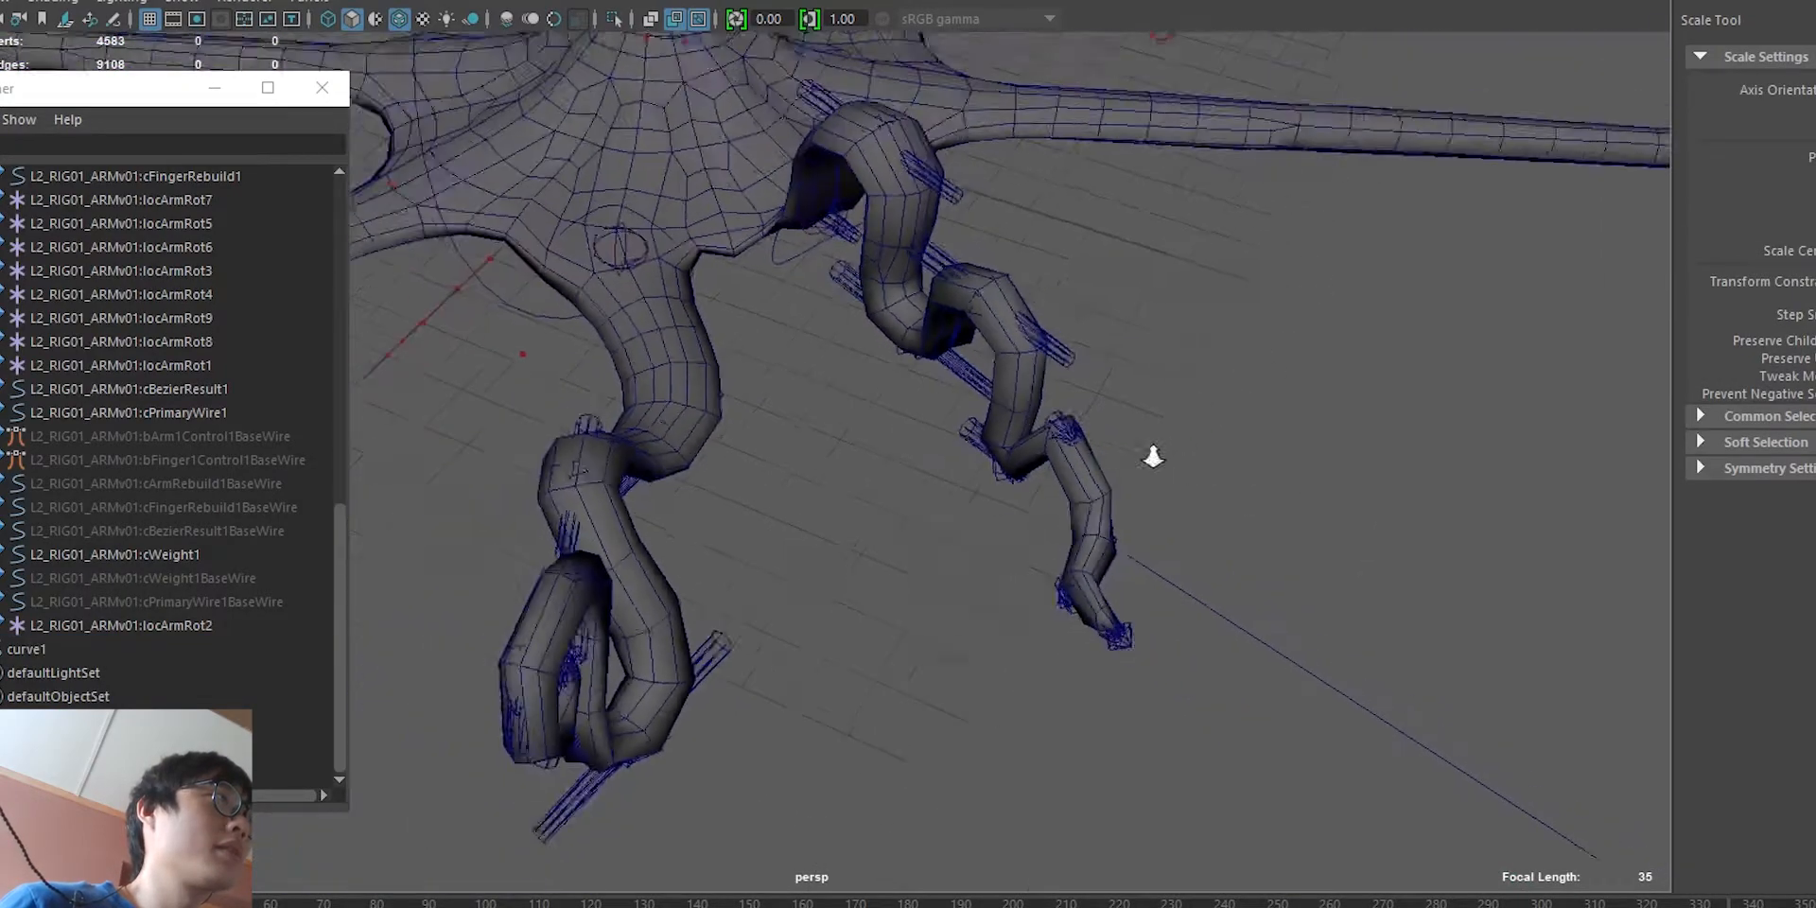
alt+drag(1151, 458, 860, 276)
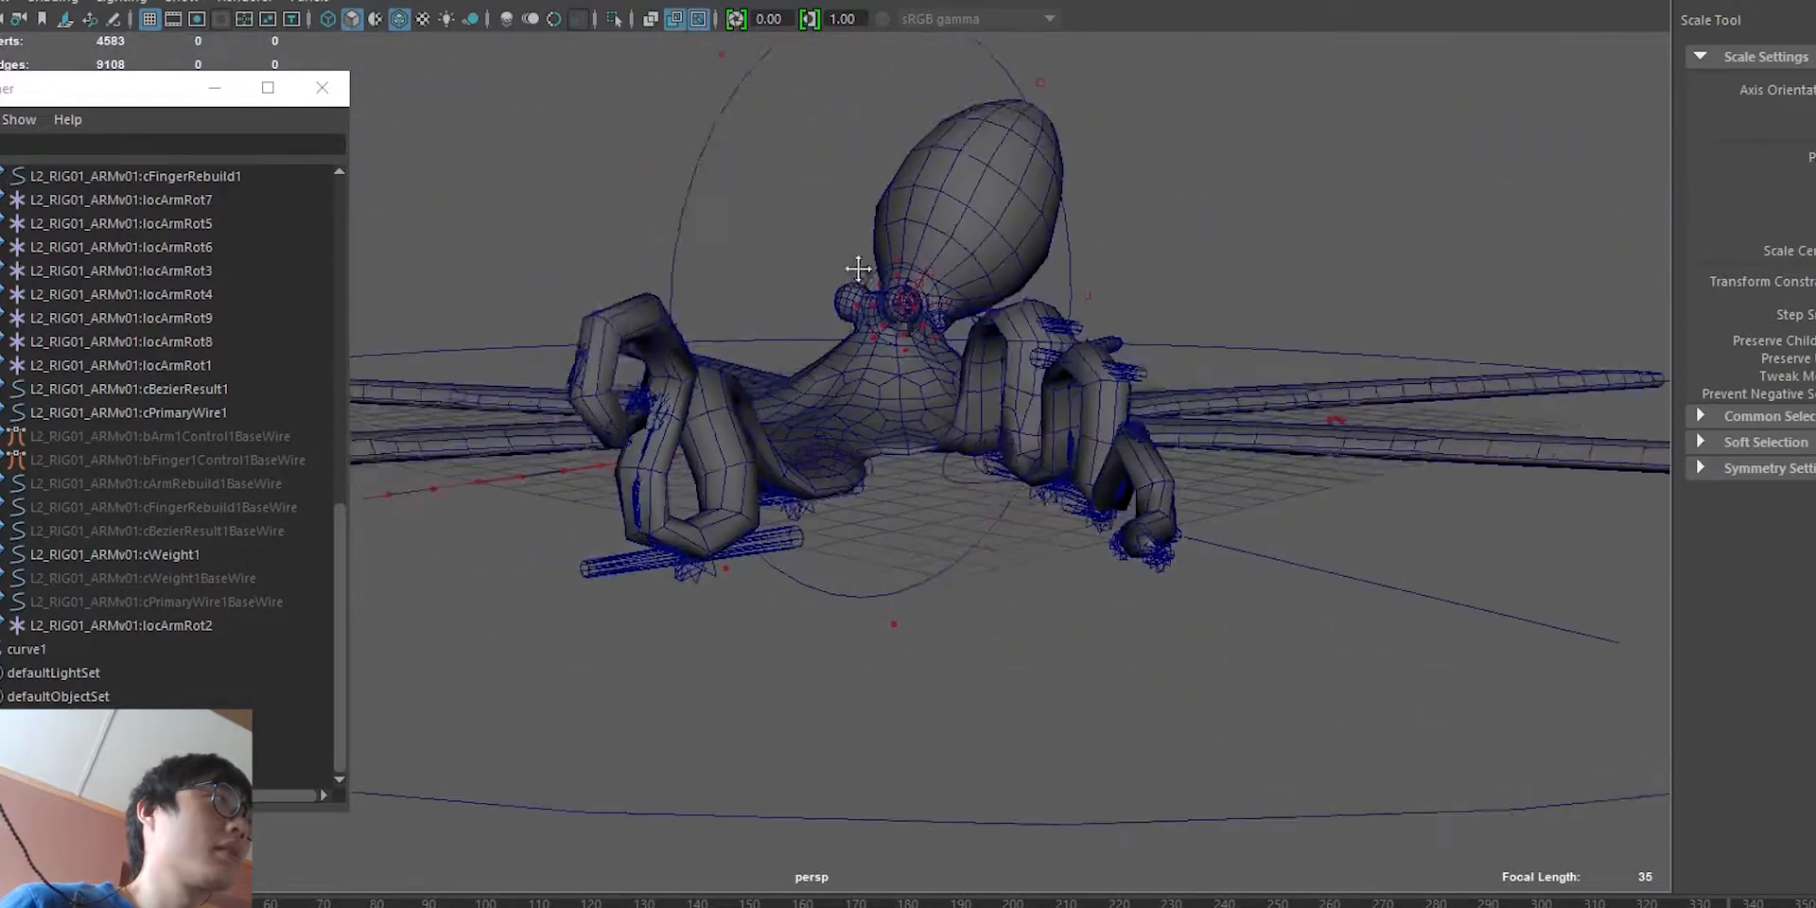
alt+right_drag(860, 275, 1031, 530)
alt+drag(1031, 530, 932, 496)
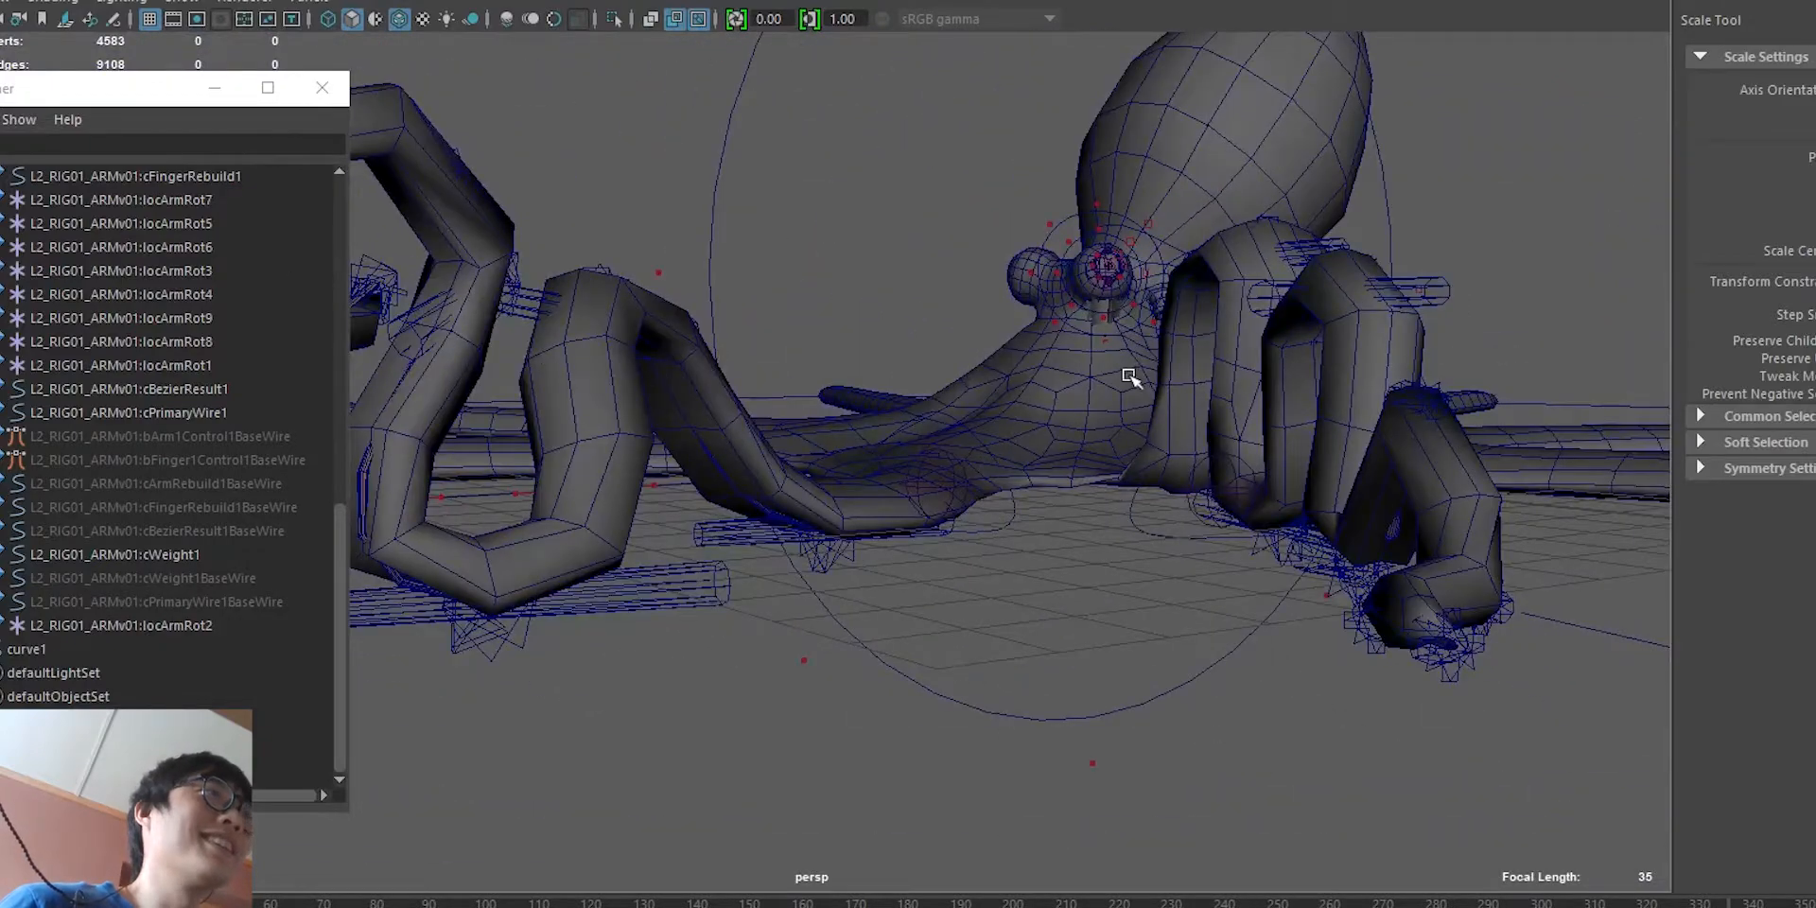
alt+drag(1130, 377, 1066, 523)
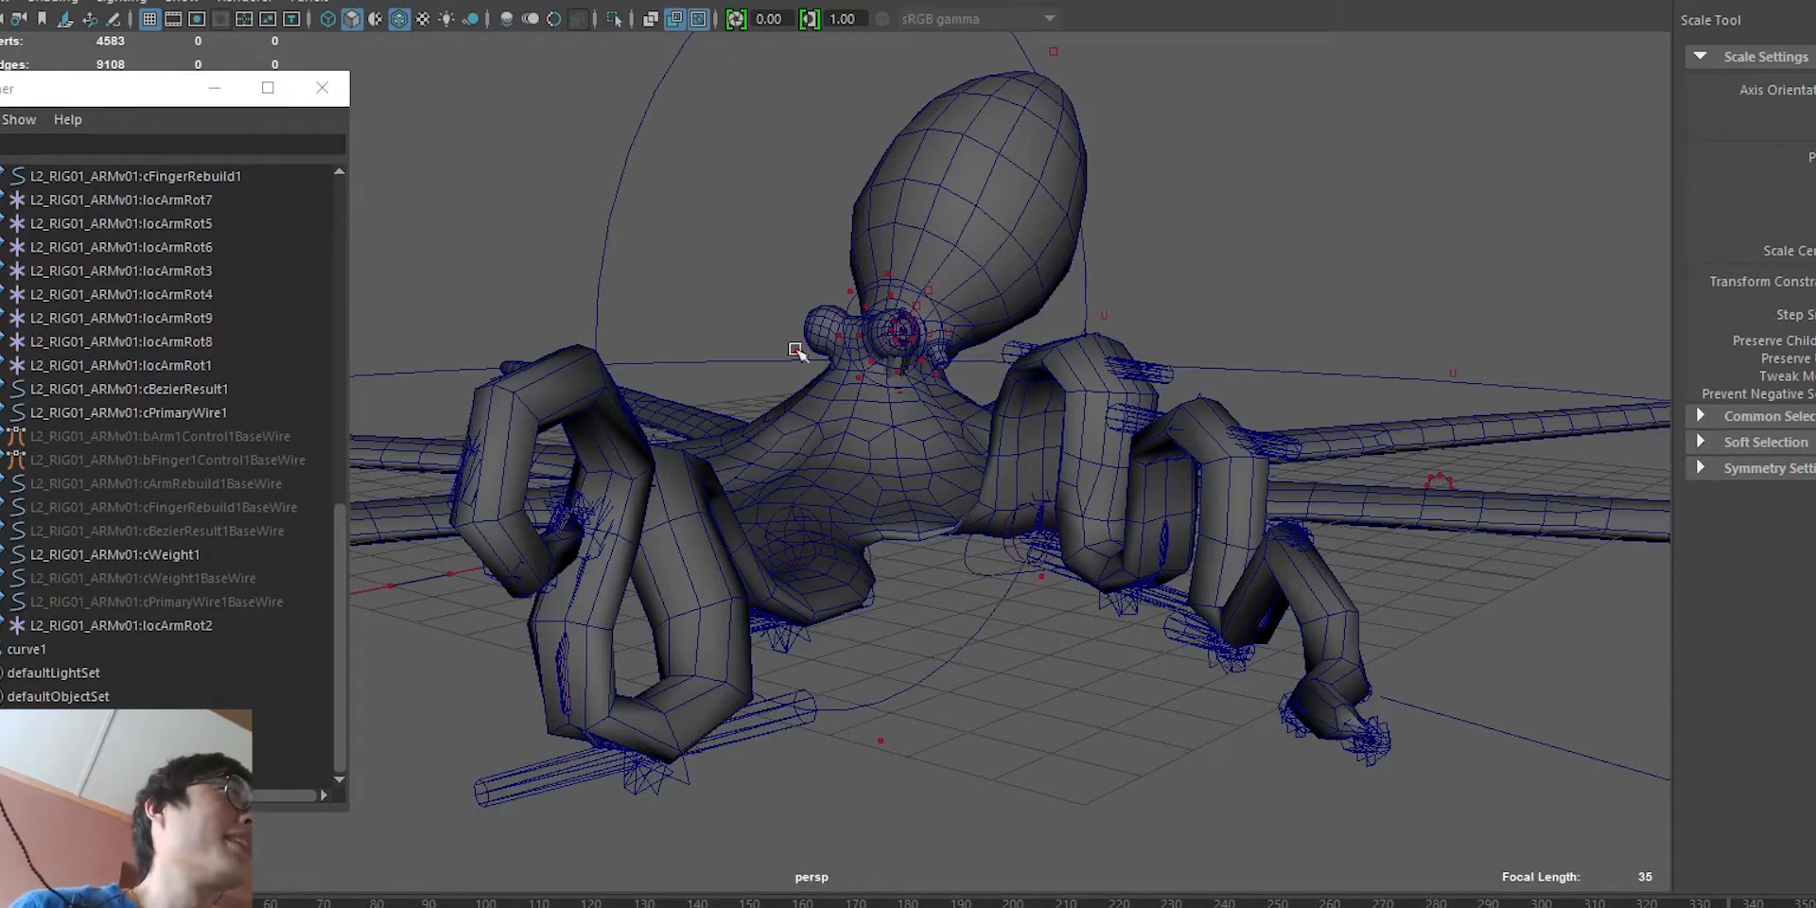
alt+middle_drag(864, 385, 873, 482)
alt+right_drag(874, 482, 1372, 832)
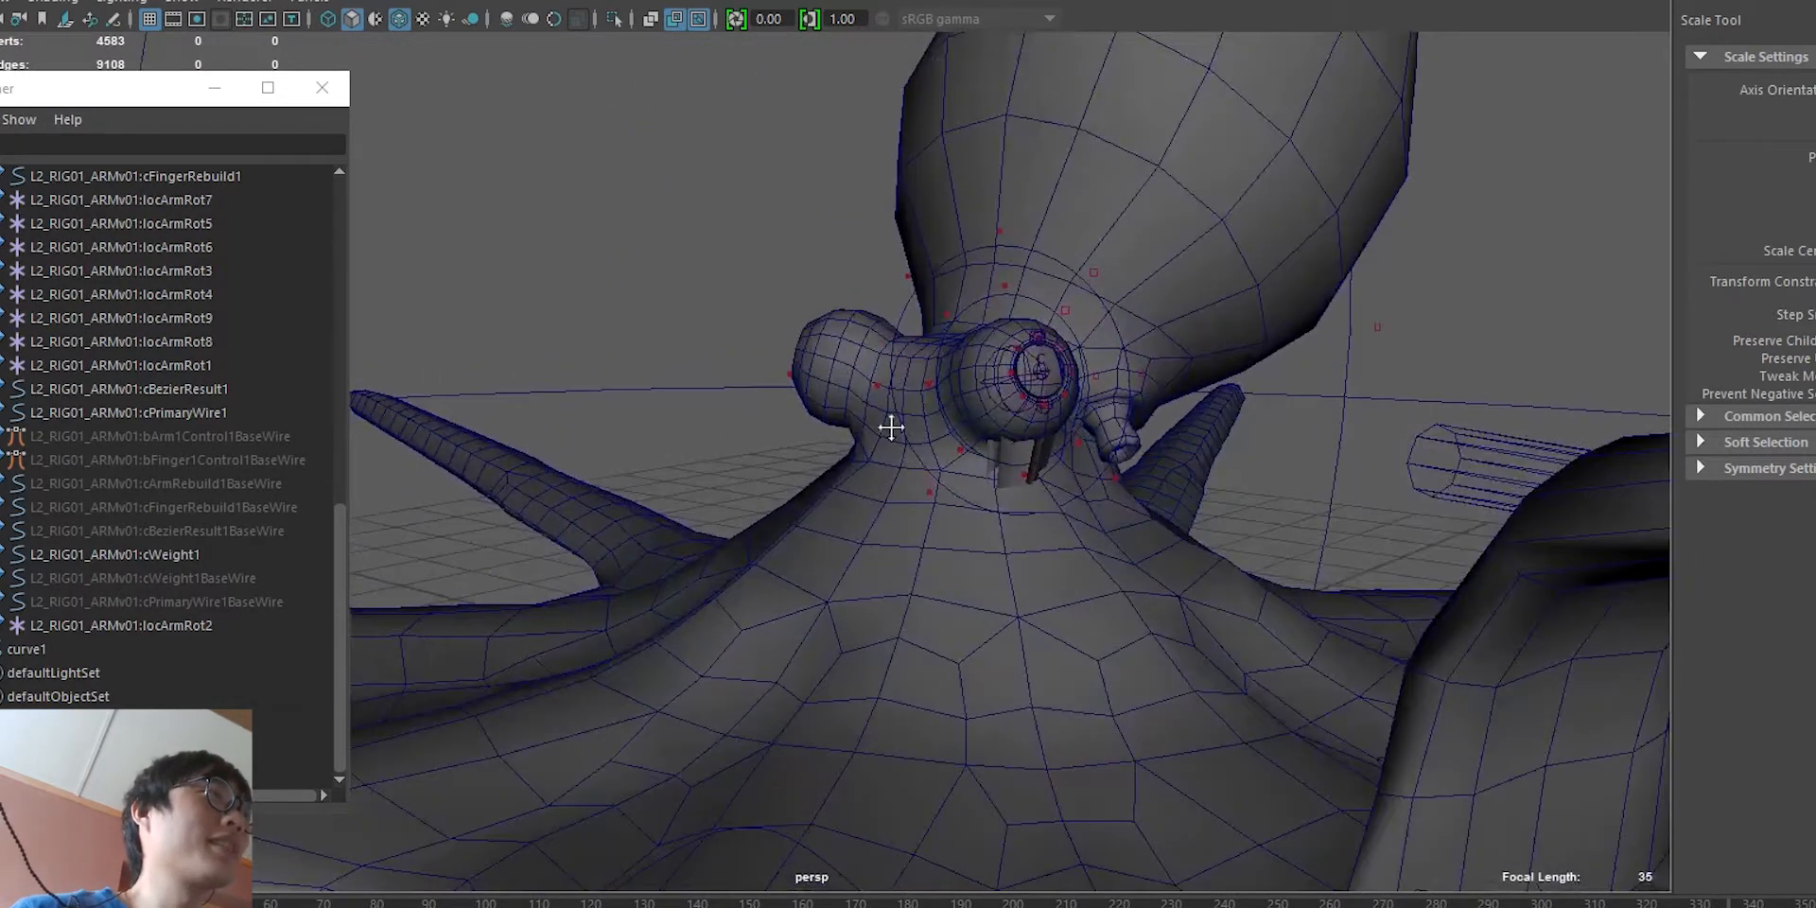
alt+middle_drag(892, 426, 841, 456)
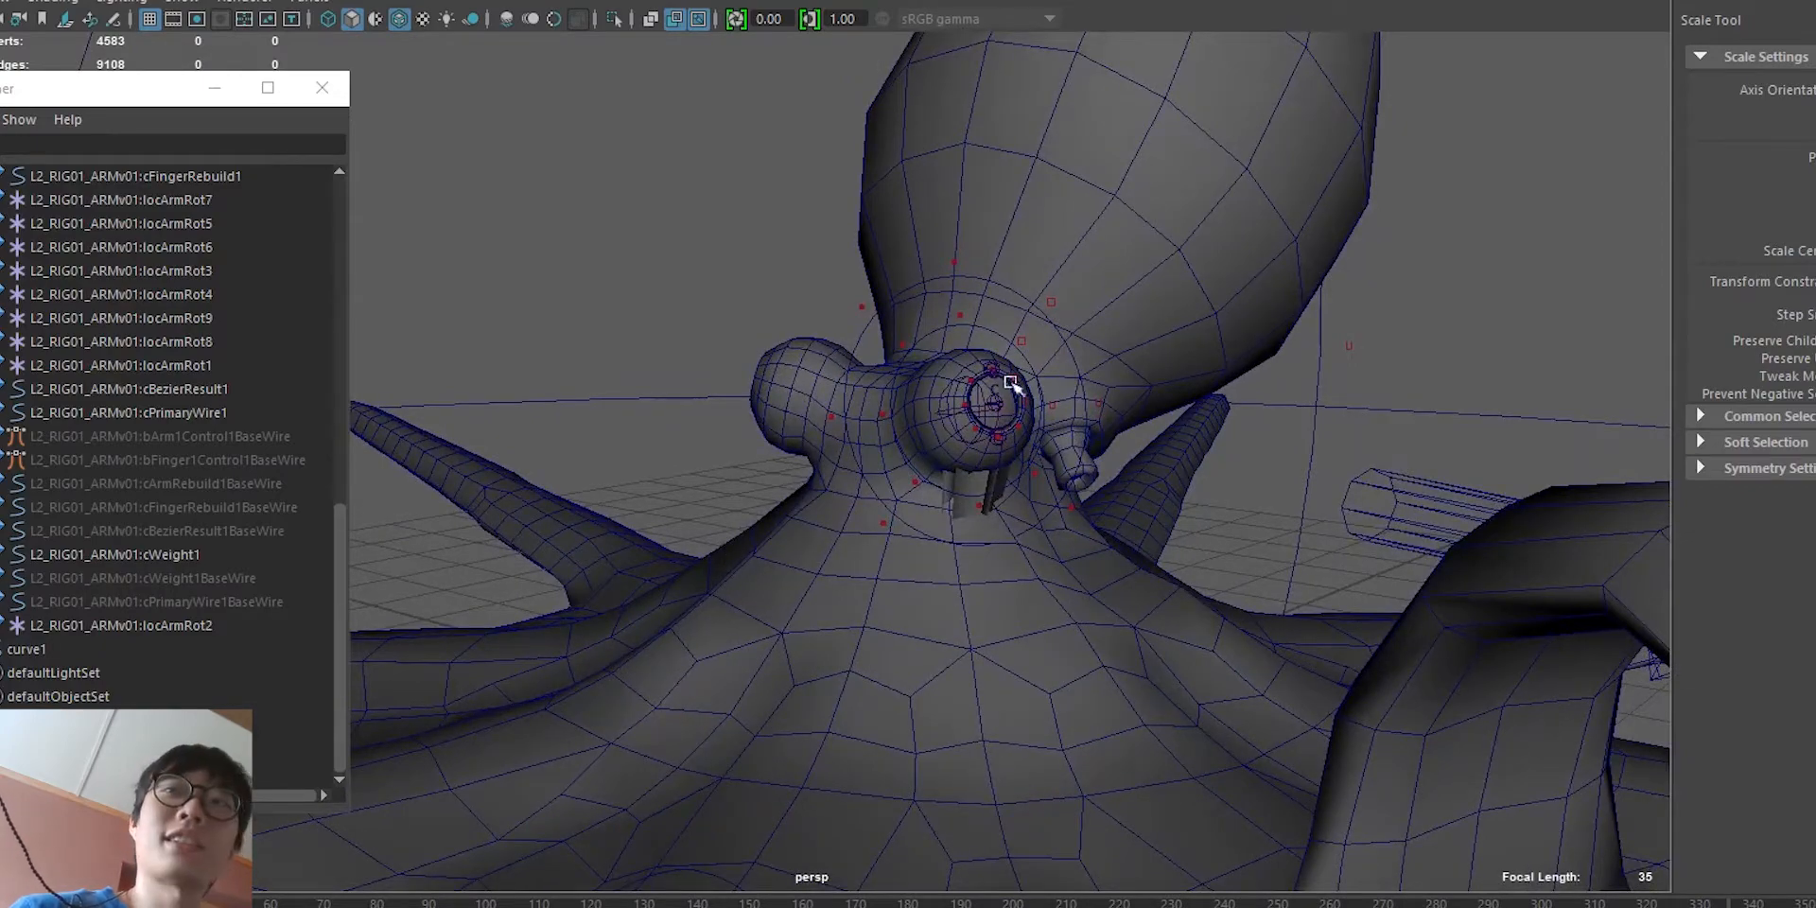
mouse_move(817, 379)
alt+mouse_down()
mouse_move(834, 410)
mouse_move(783, 410)
mouse_move(826, 352)
alt+mouse_up()
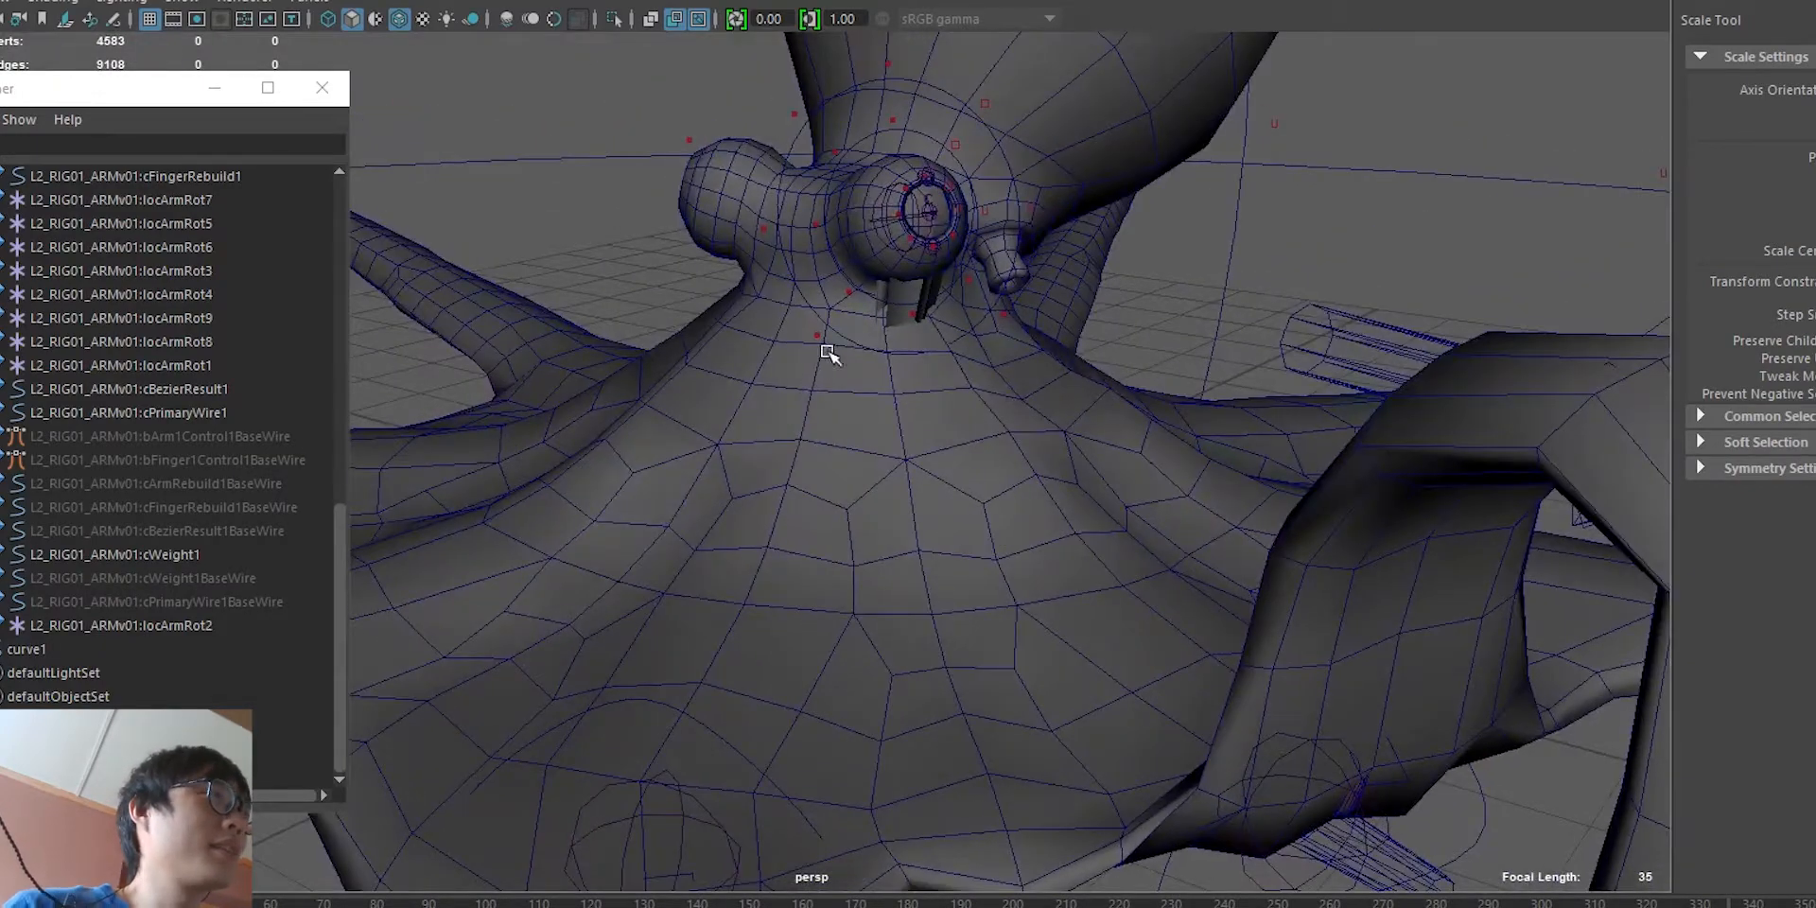
scroll(1074, 568, down, 5)
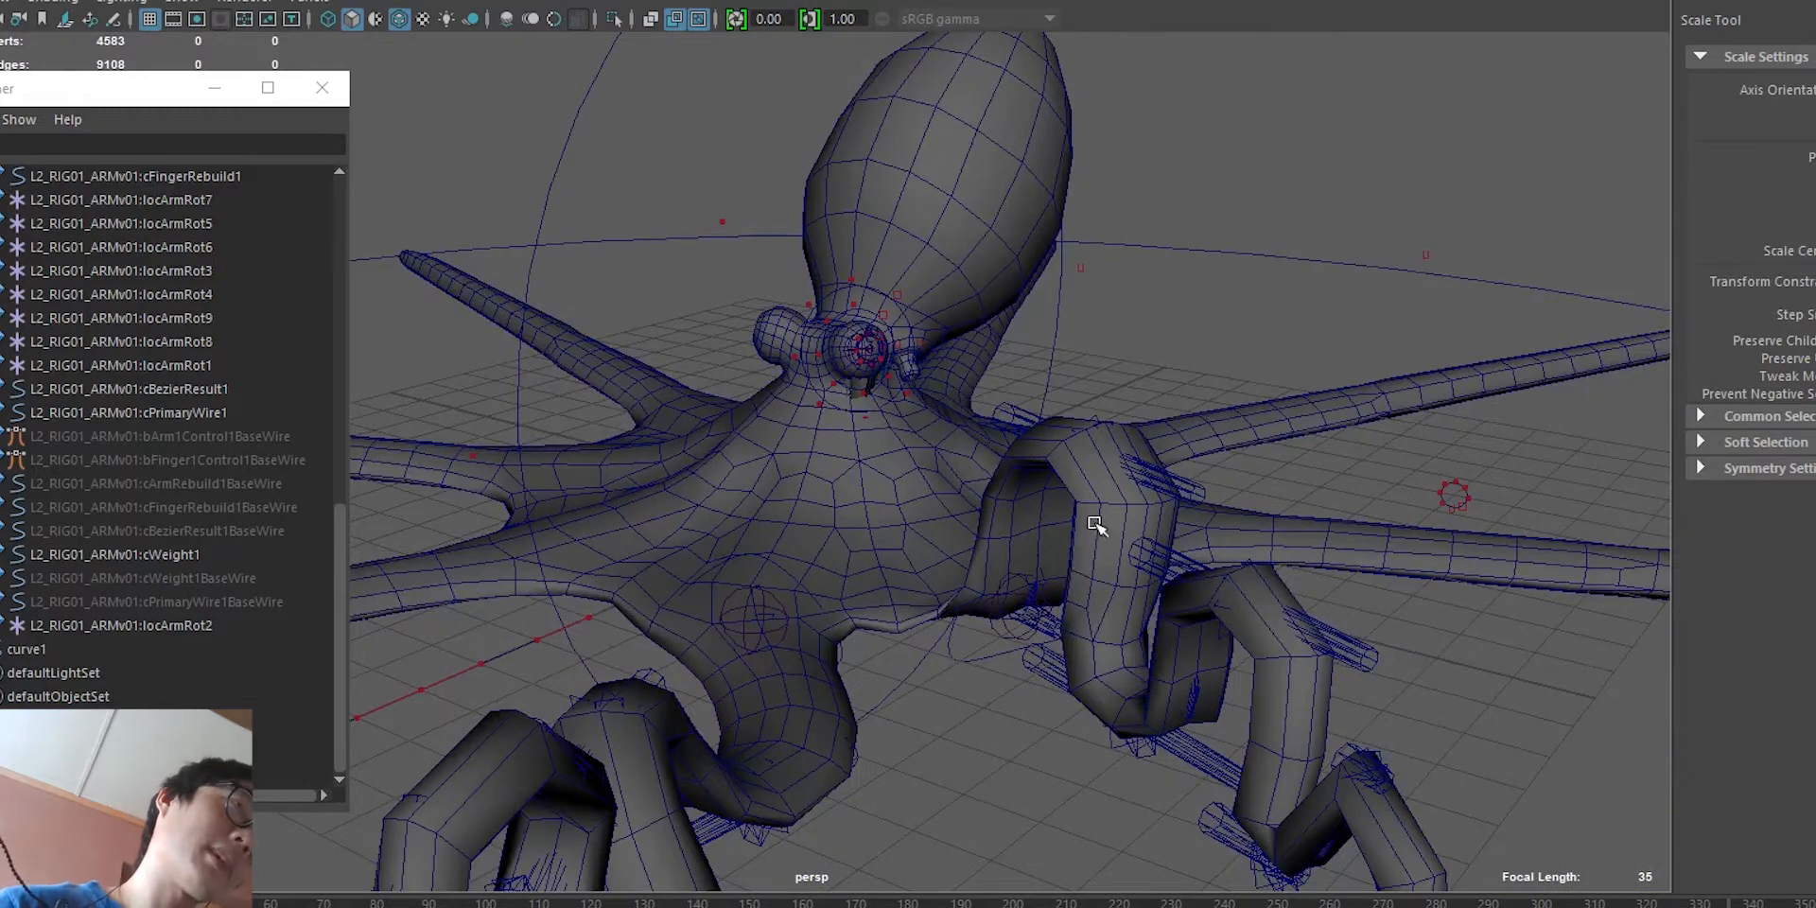
scroll(1096, 526, down, 3)
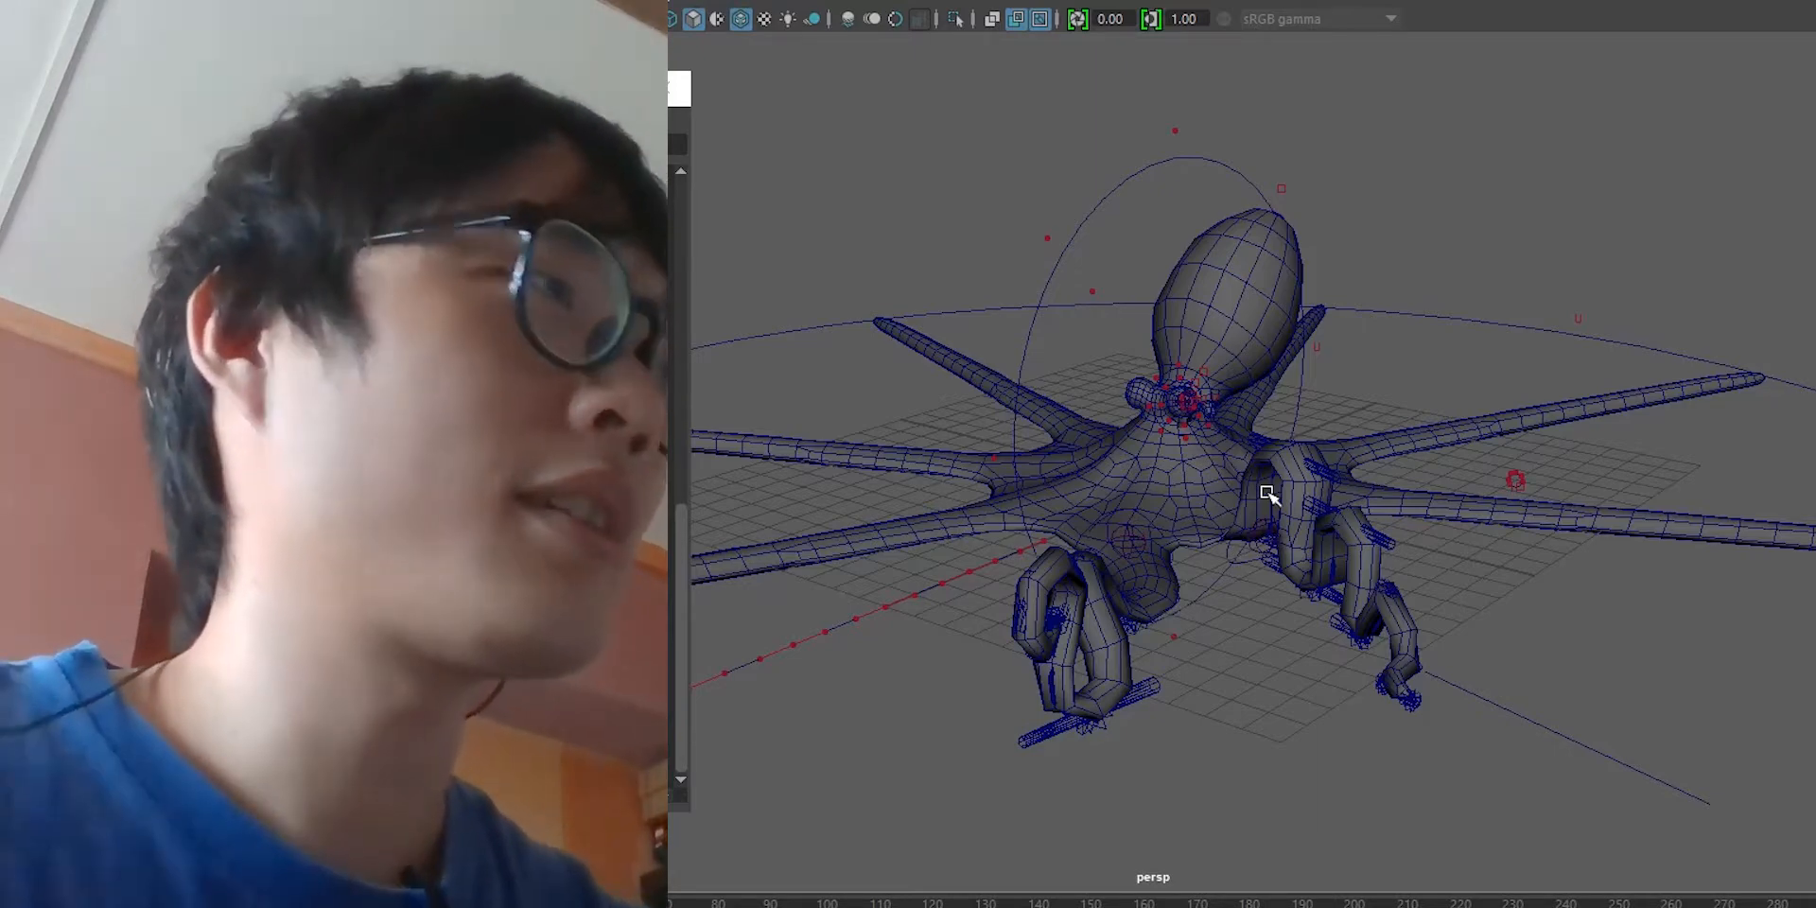
Step: Compare the shapes of the curled front arm and the L2 arm from above and from ground level
alt+drag(1281, 520, 1204, 564)
alt+middle_drag(1200, 564, 1233, 457)
alt+right_drag(1232, 458, 1290, 697)
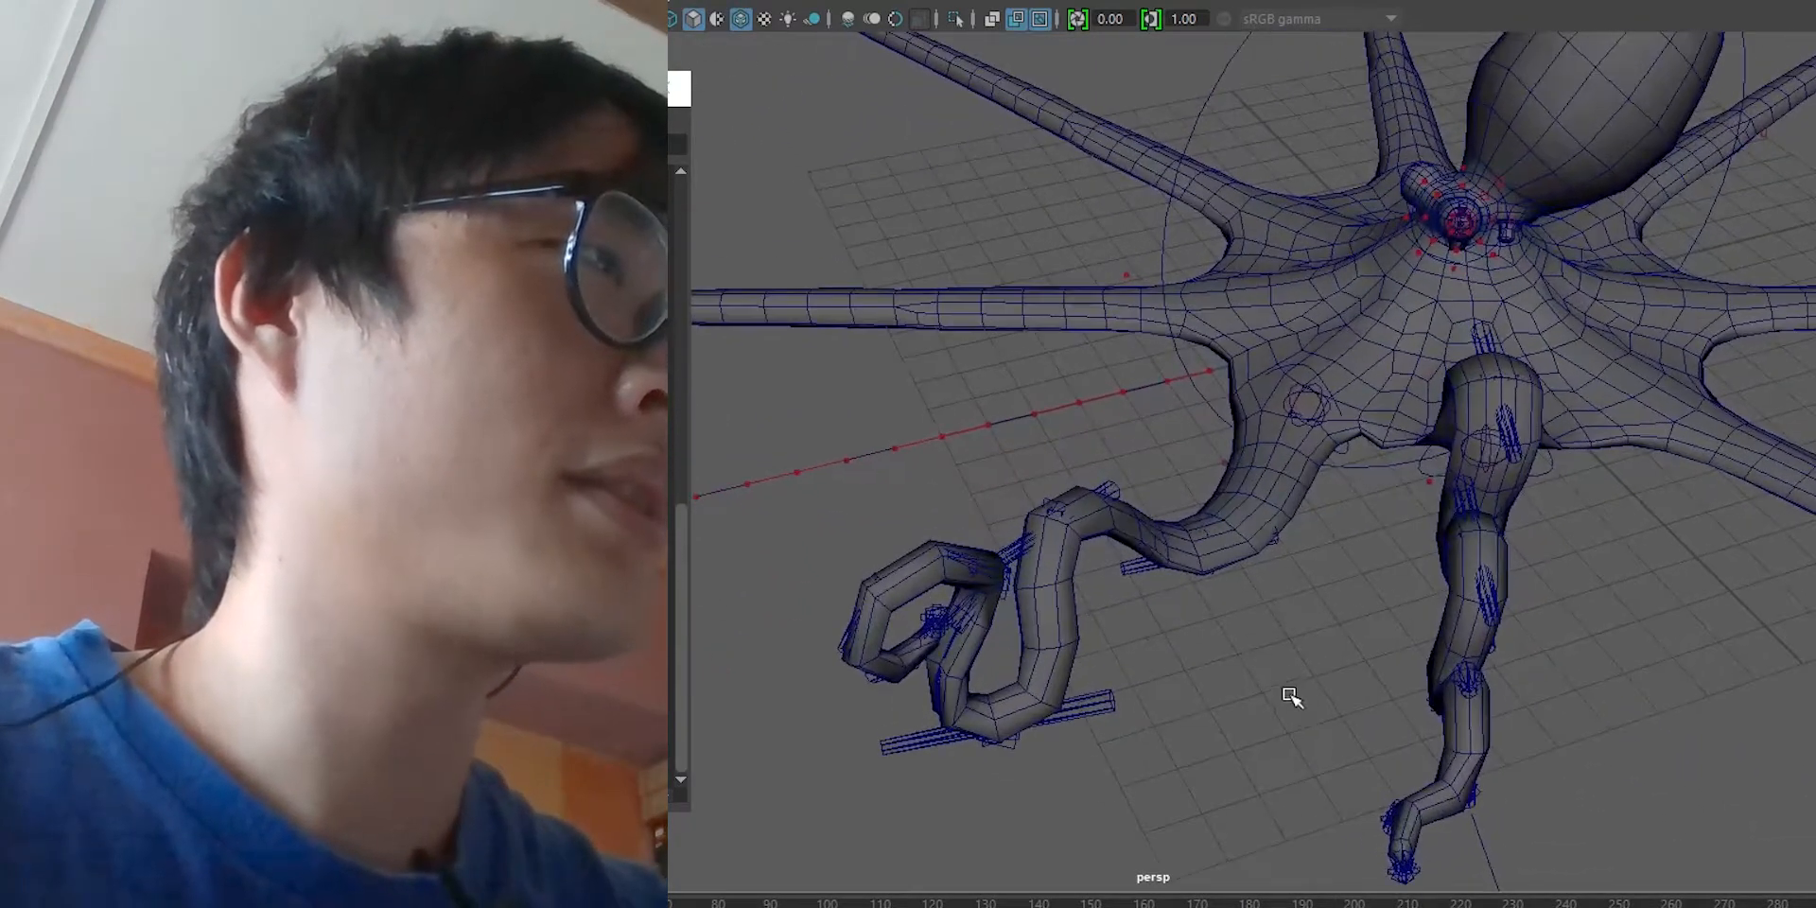
alt+right_drag(1305, 539, 1236, 502)
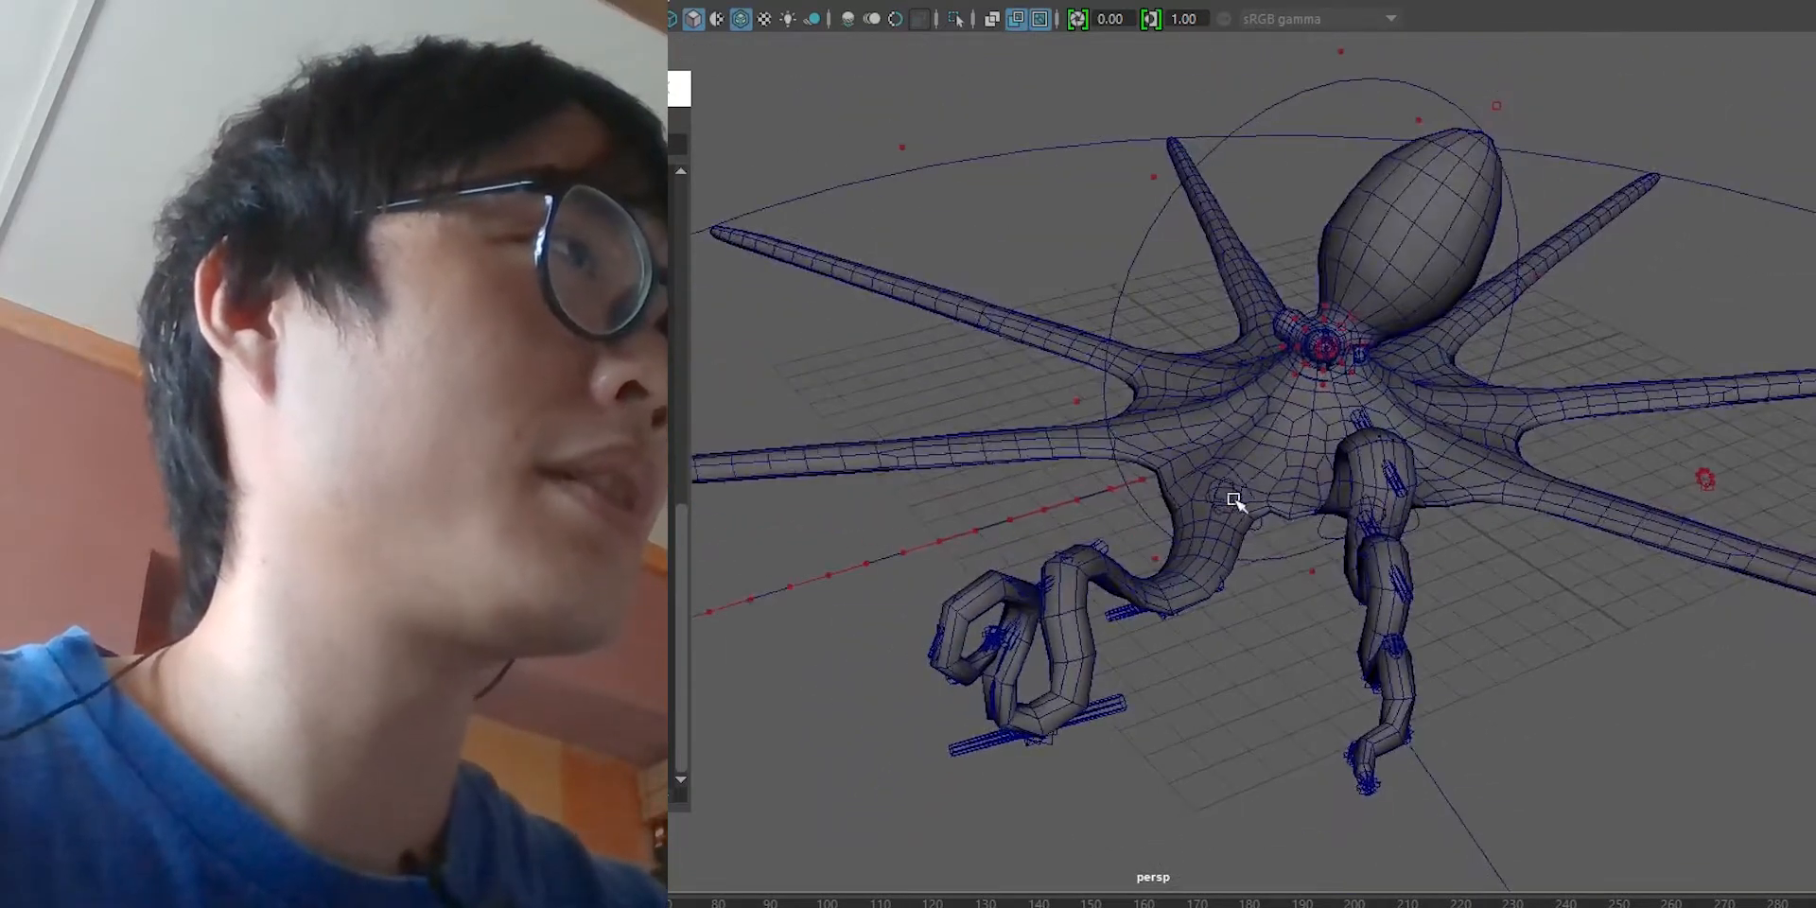
alt+drag(1259, 522, 1305, 405)
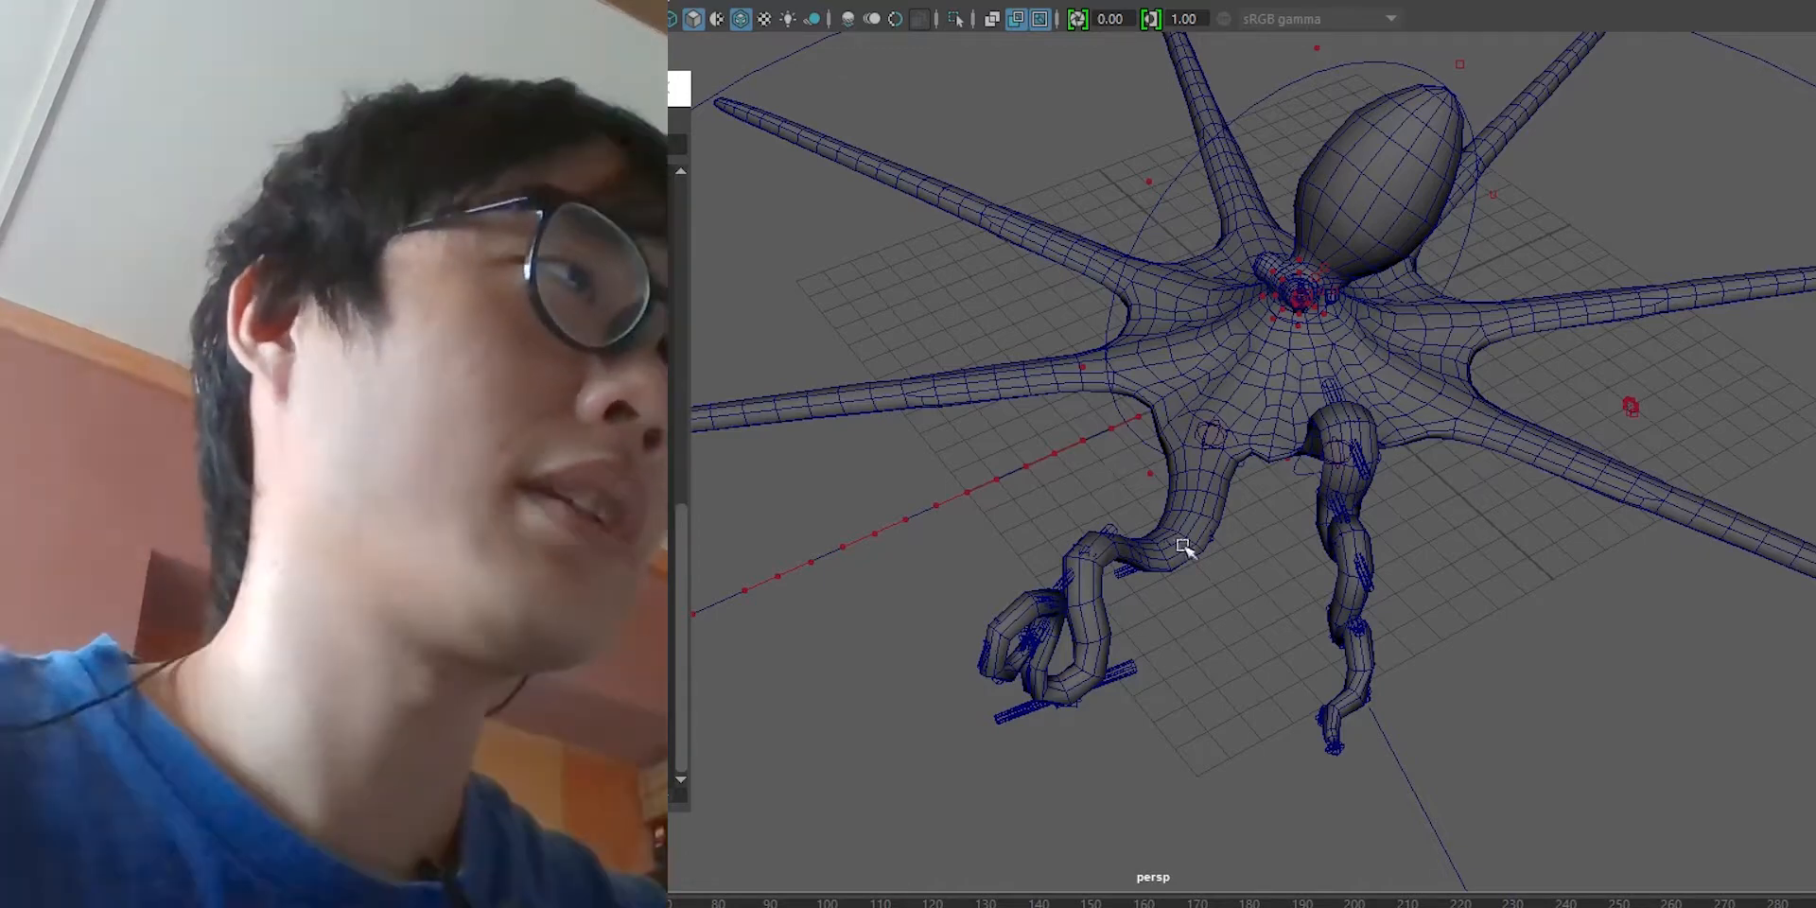
scroll(1075, 423, up, 3)
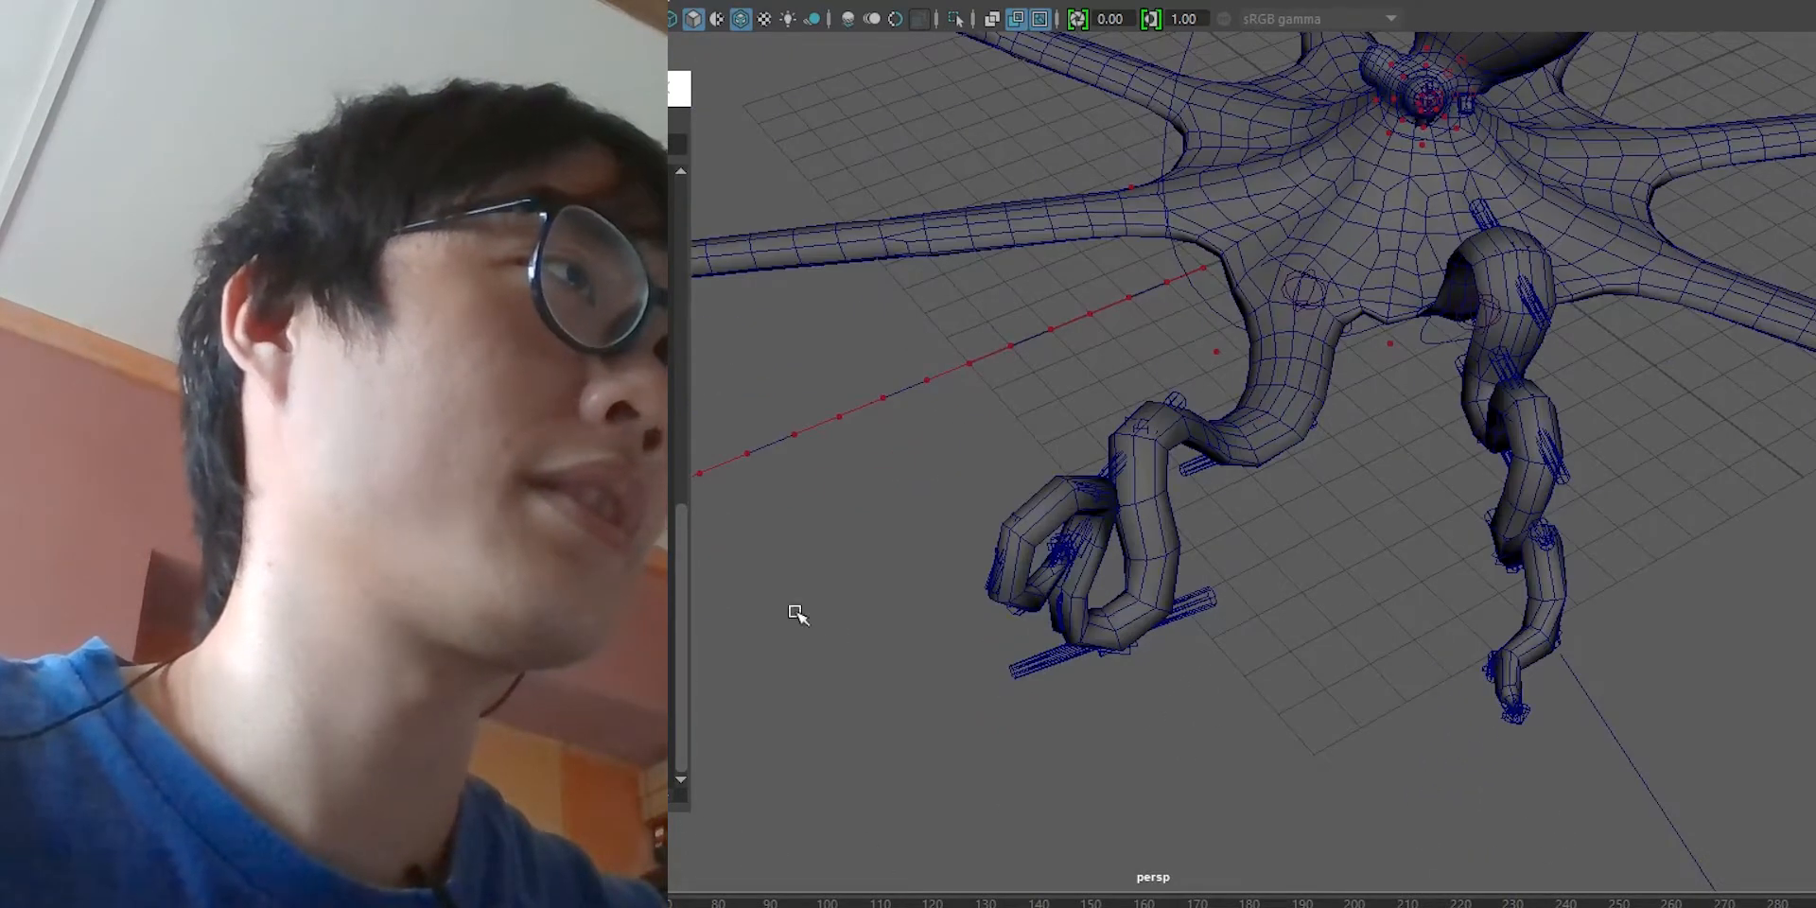
alt+drag(1291, 818, 1078, 425)
alt+right_drag(1079, 426, 1195, 750)
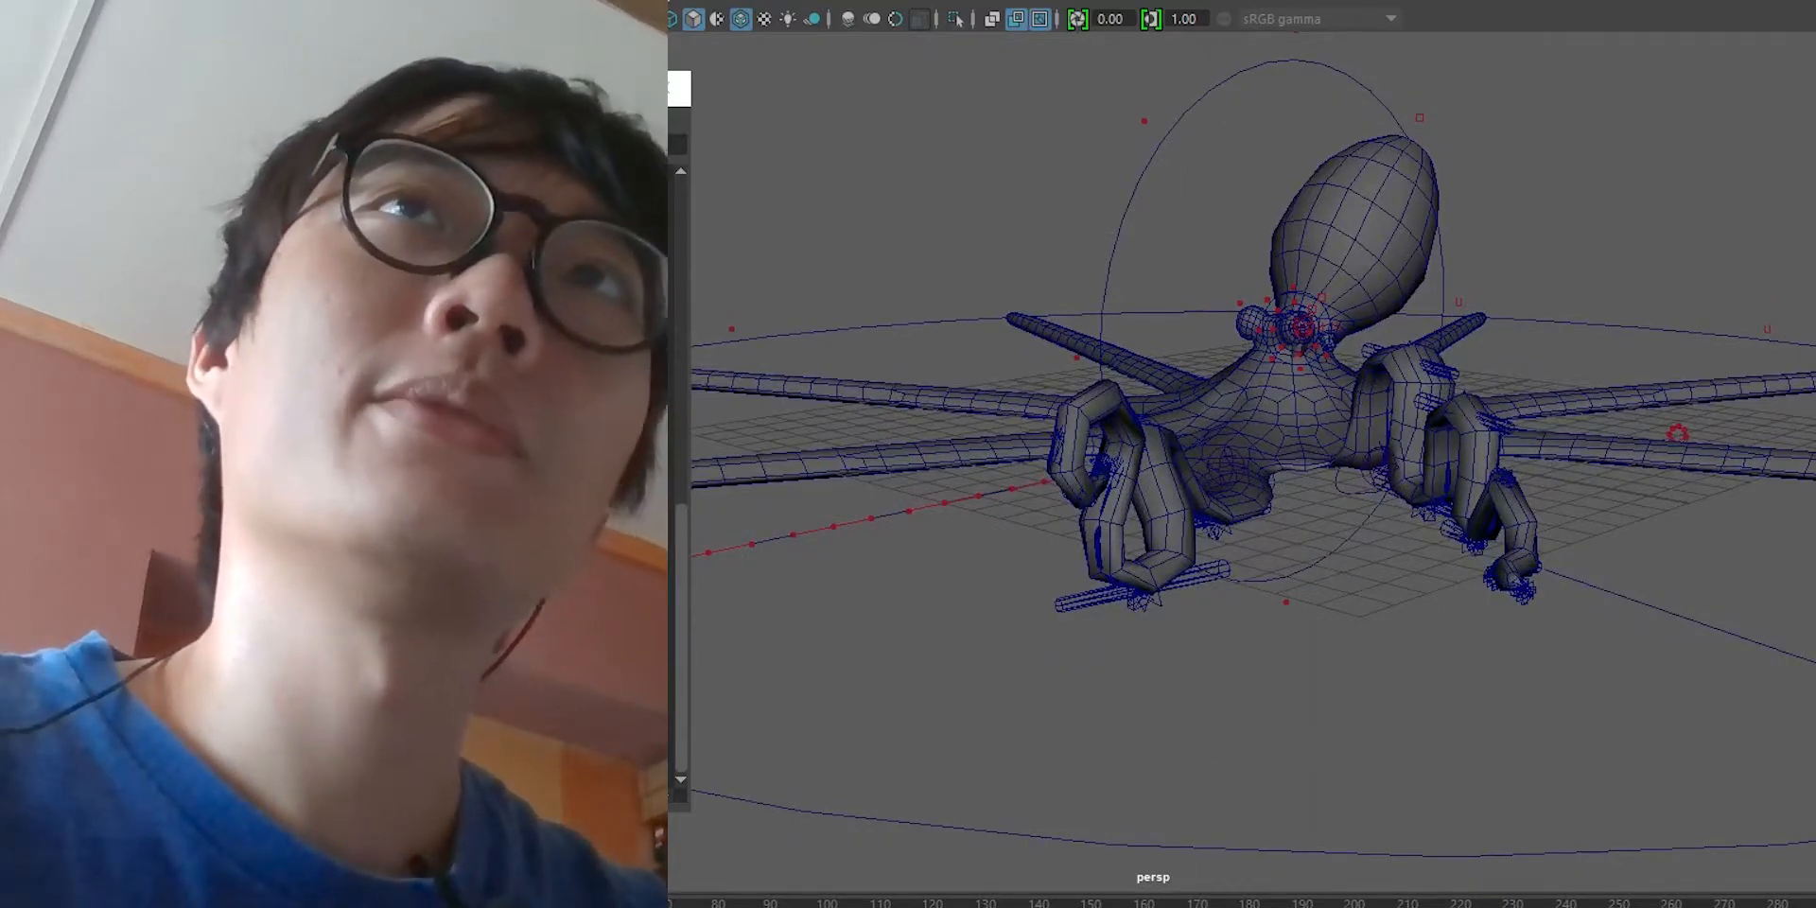
alt+drag(1513, 832, 1366, 640)
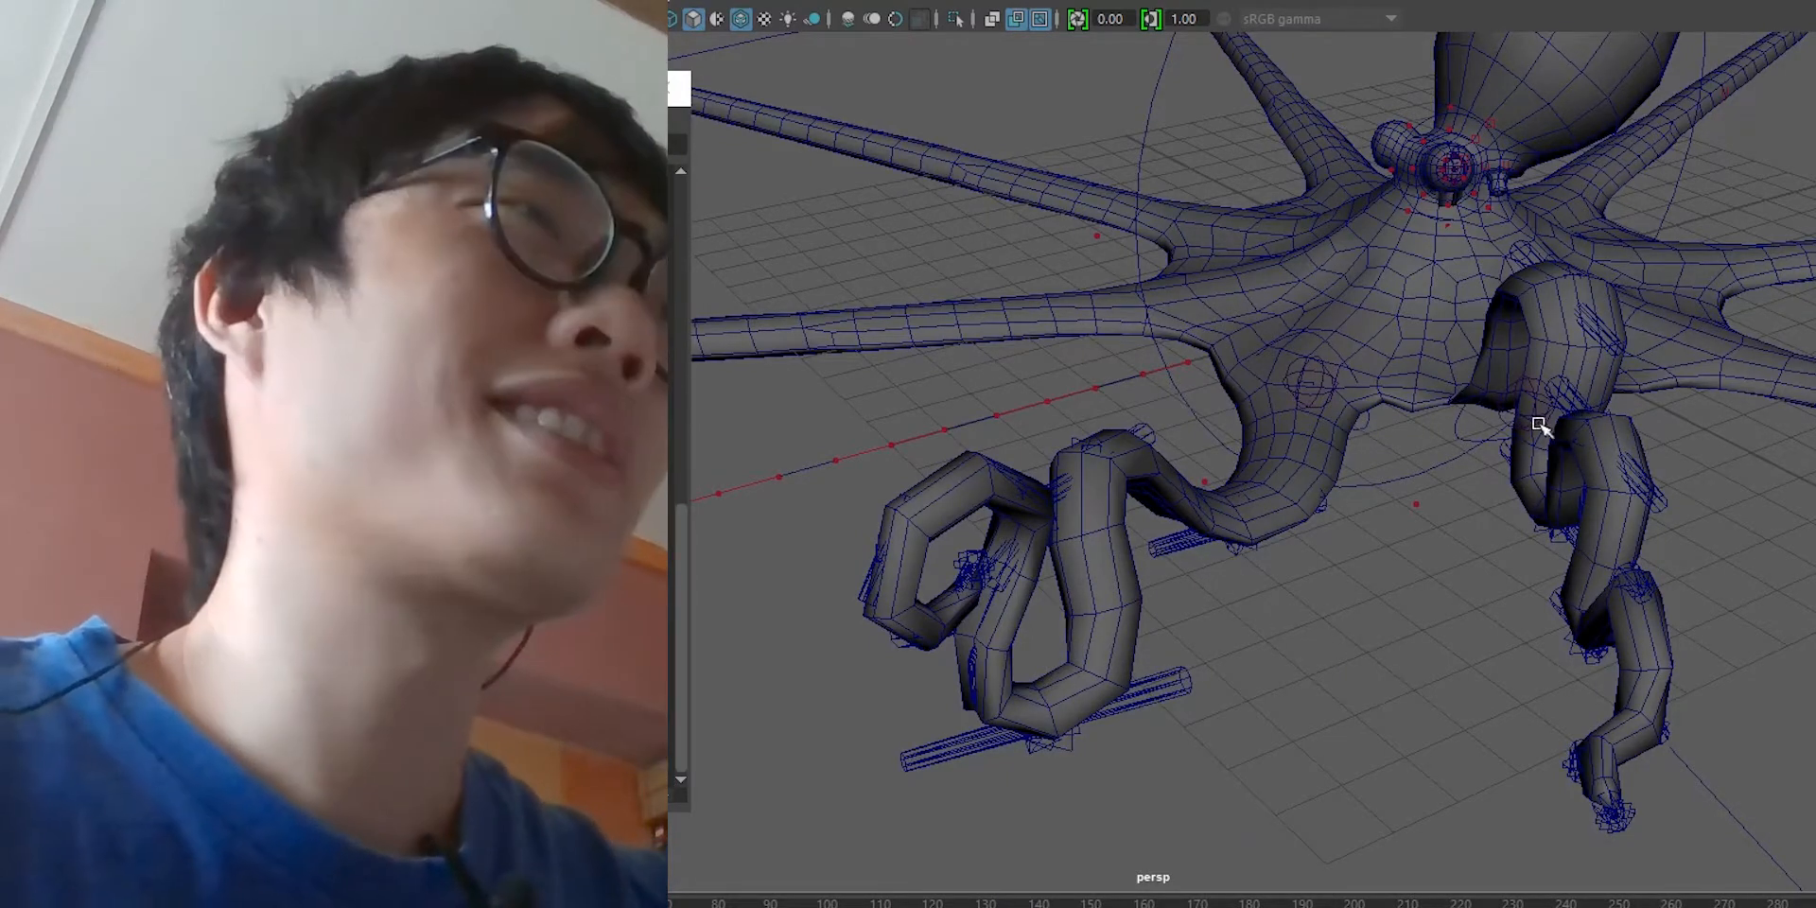
Step: Inspect the long control under the curled front arm's lower bend, and deselect it
click(1065, 747)
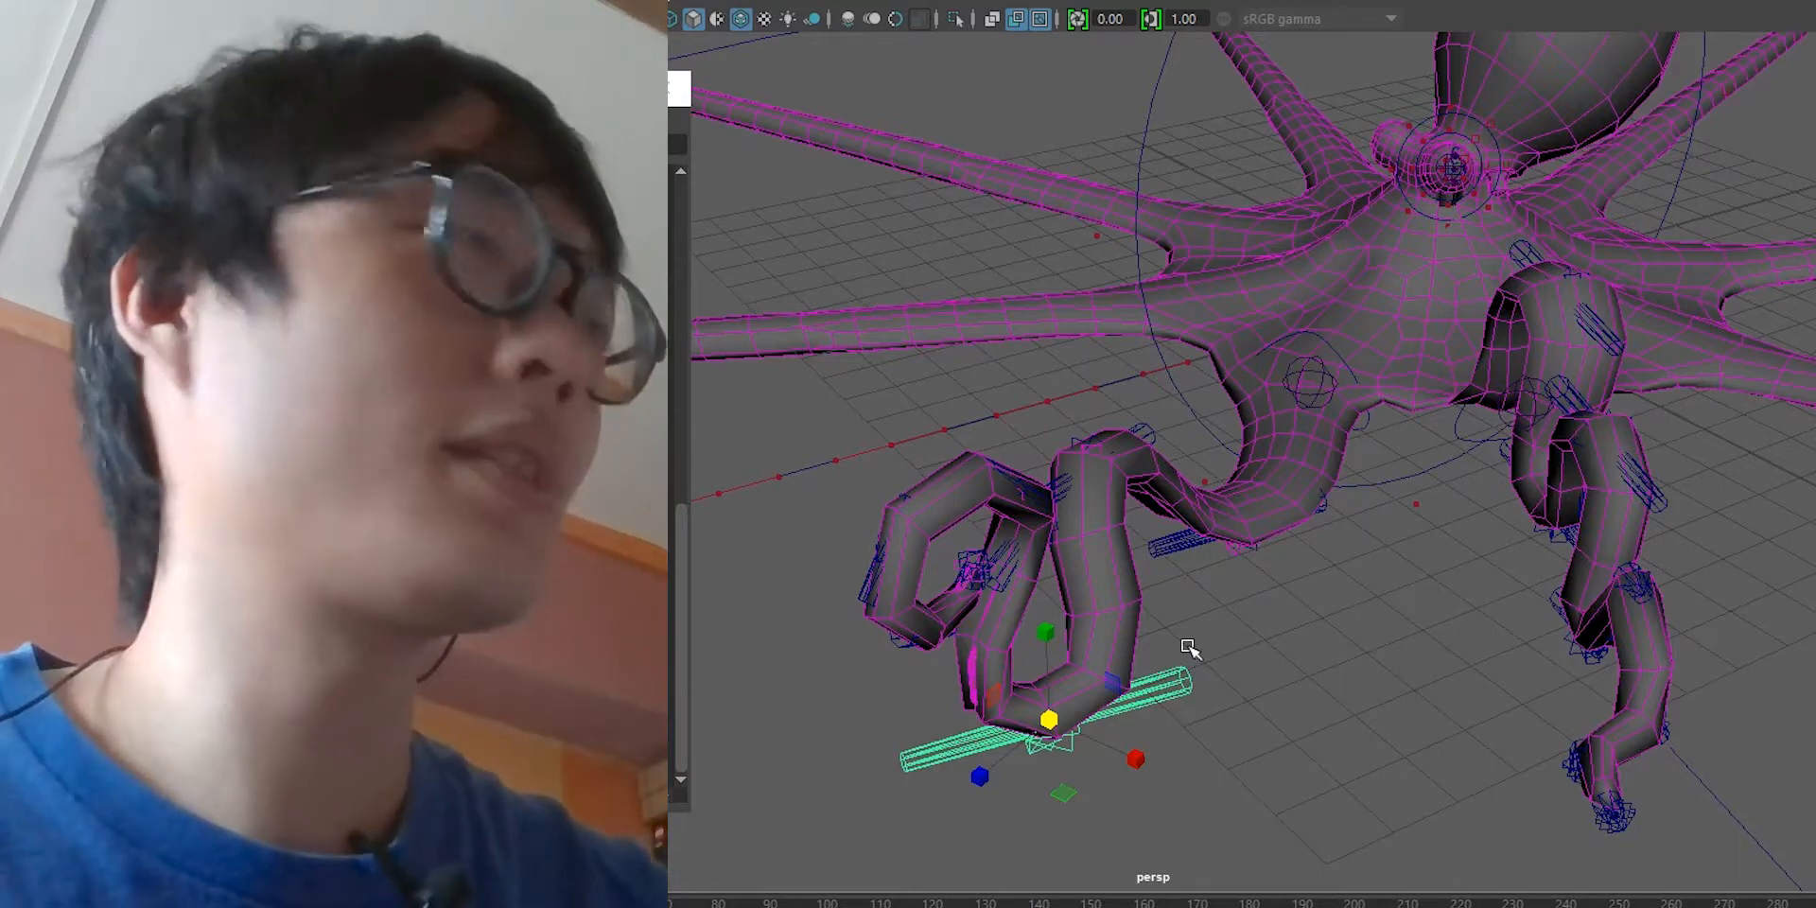
alt+drag(1187, 646, 1245, 551)
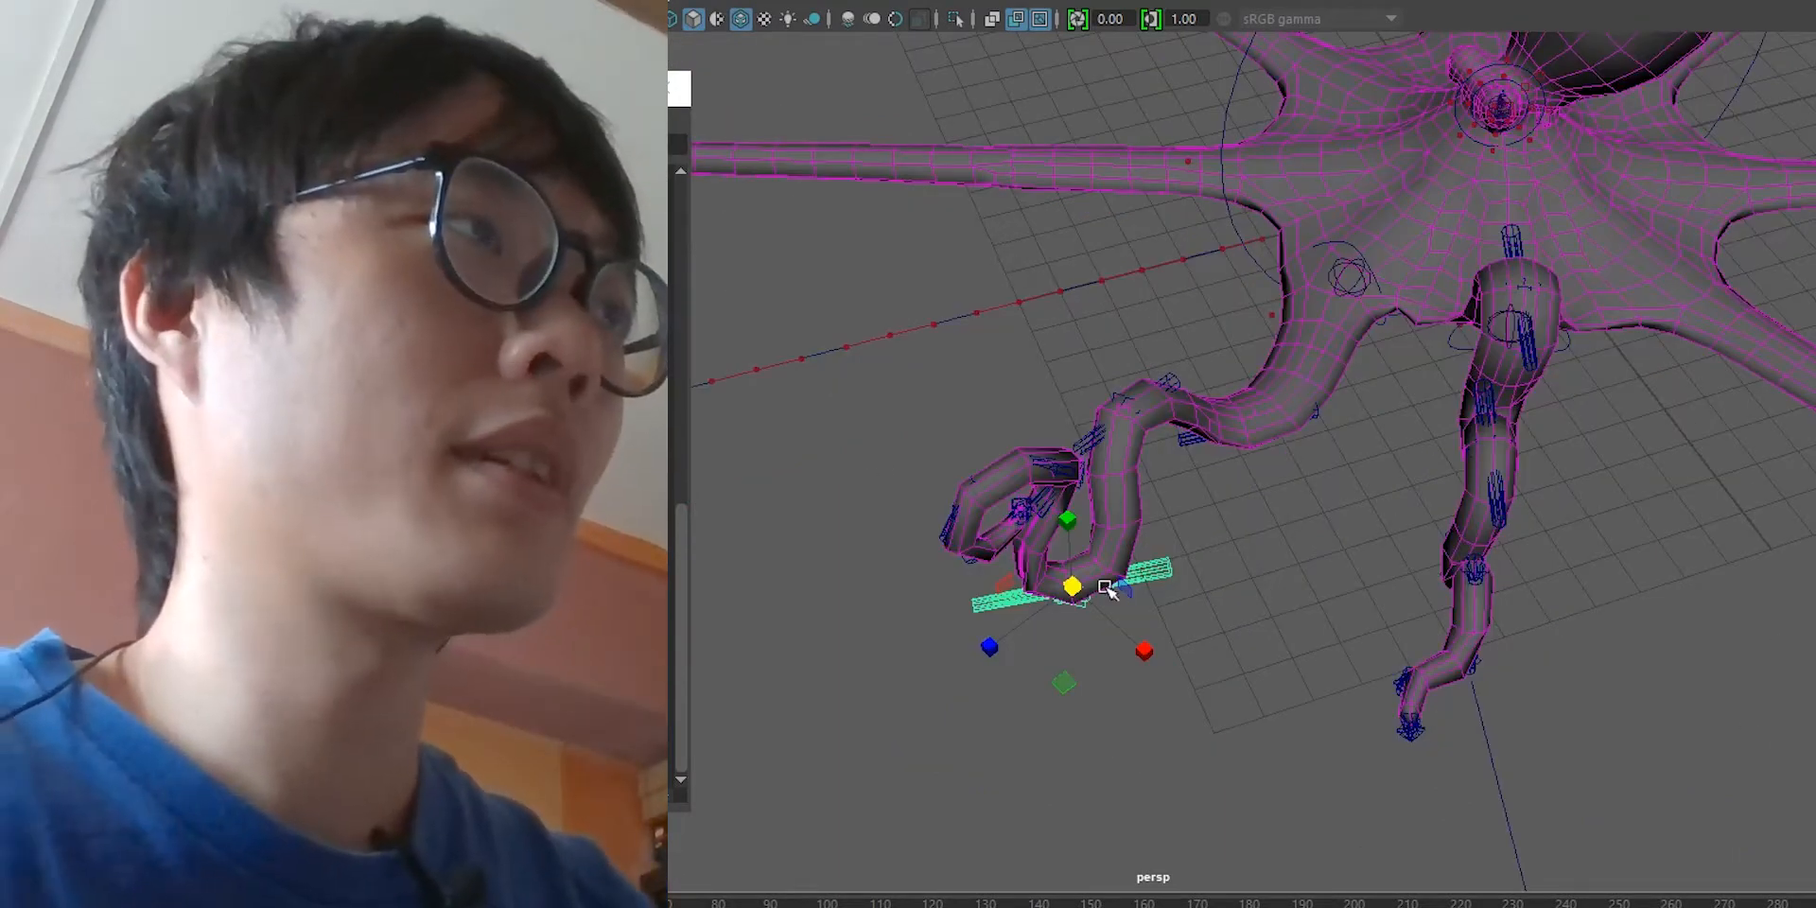
click(668, 649)
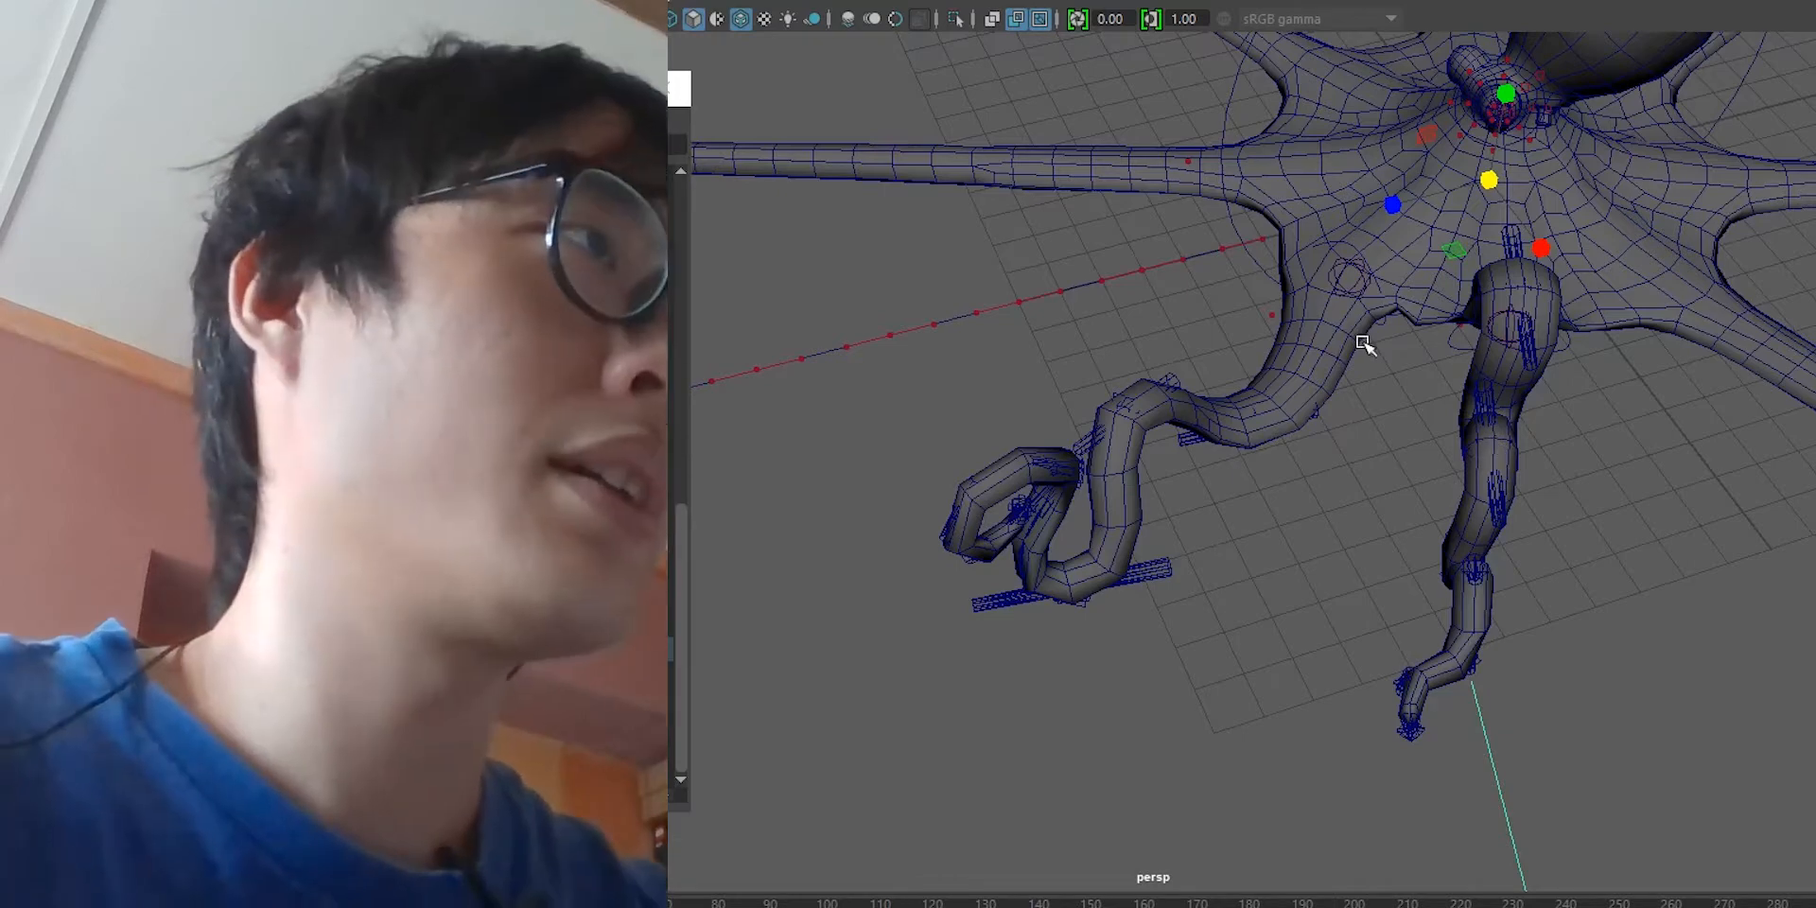
Step: Rotate the control at the L2 arm's second upward bend so that the bend swings sideways
alt+drag(1289, 446, 1376, 415)
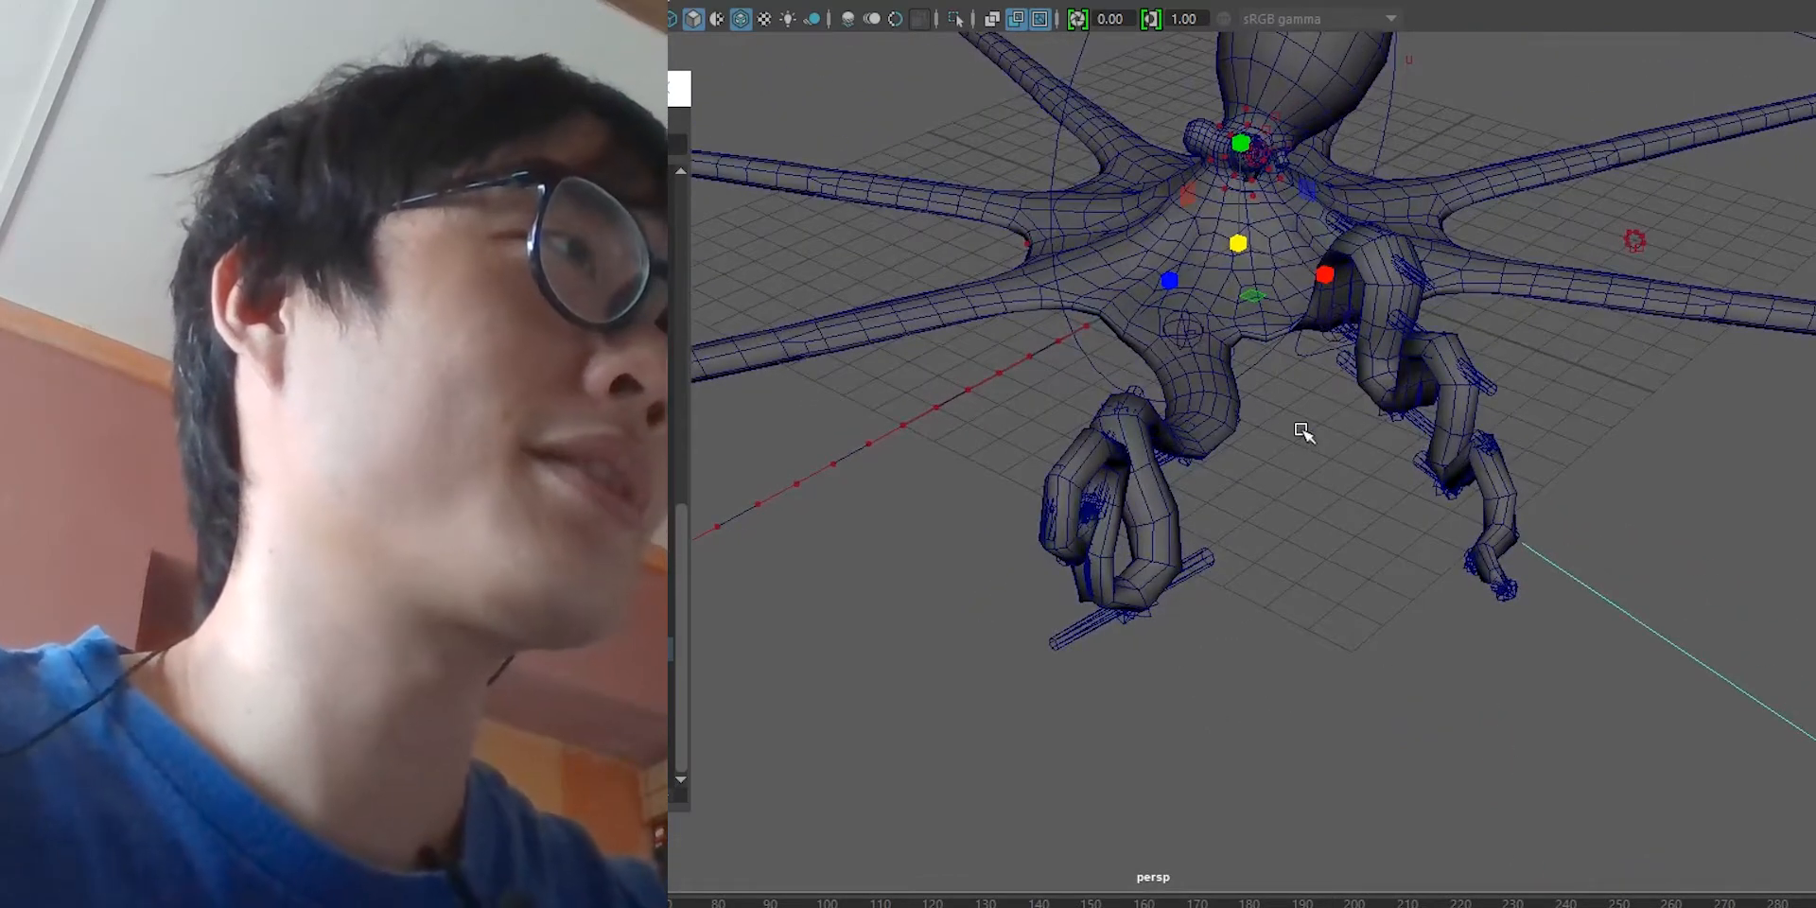
drag(1329, 418, 1362, 428)
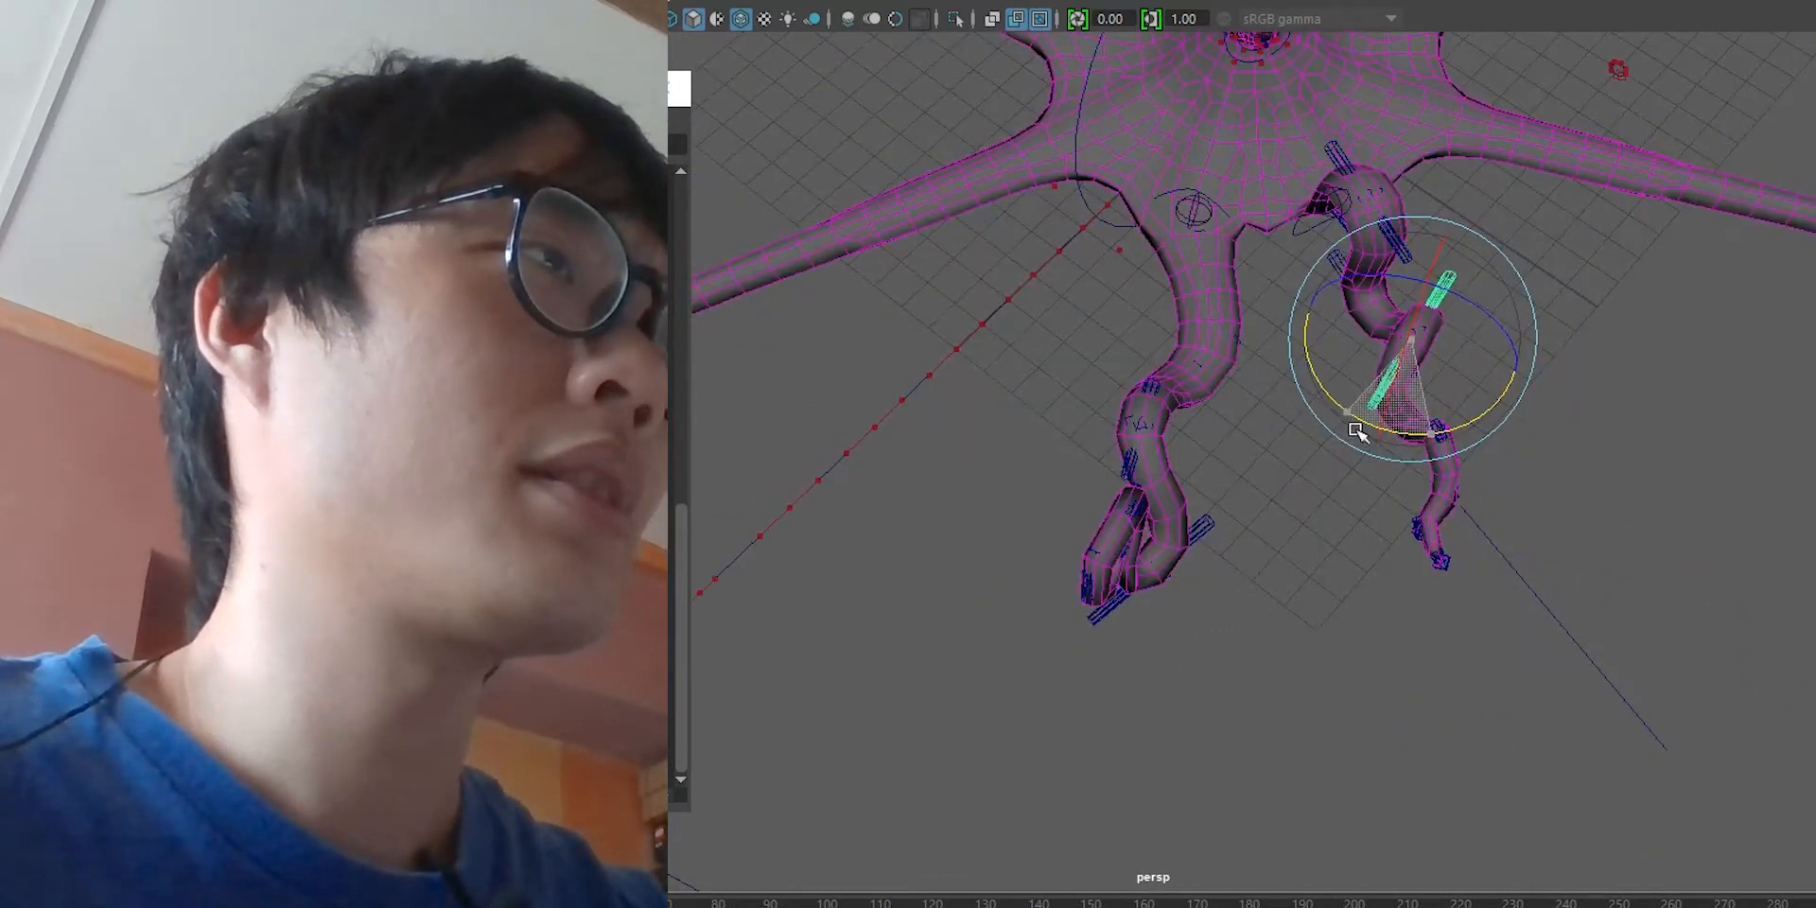
alt+middle_drag(1605, 321, 1585, 339)
alt+right_drag(1249, 196, 1438, 384)
key(q)
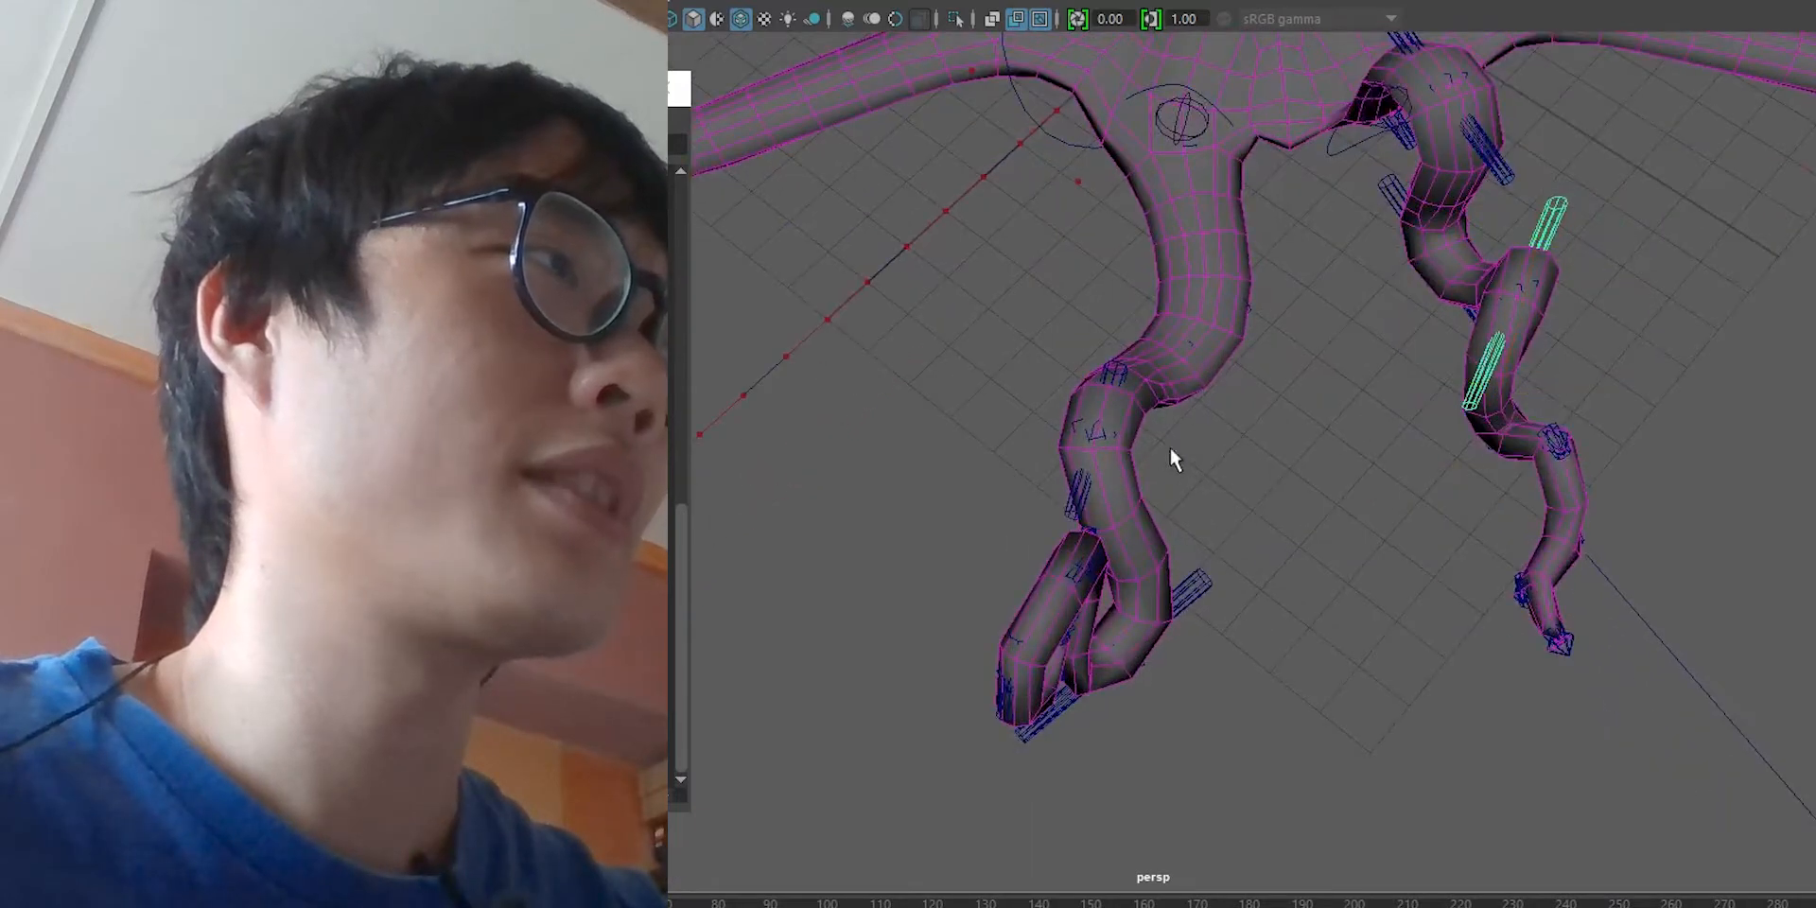
Step: Inspect the control at the curled front arm's first upward bend, and clear the selection
click(1095, 433)
key(w)
key(f)
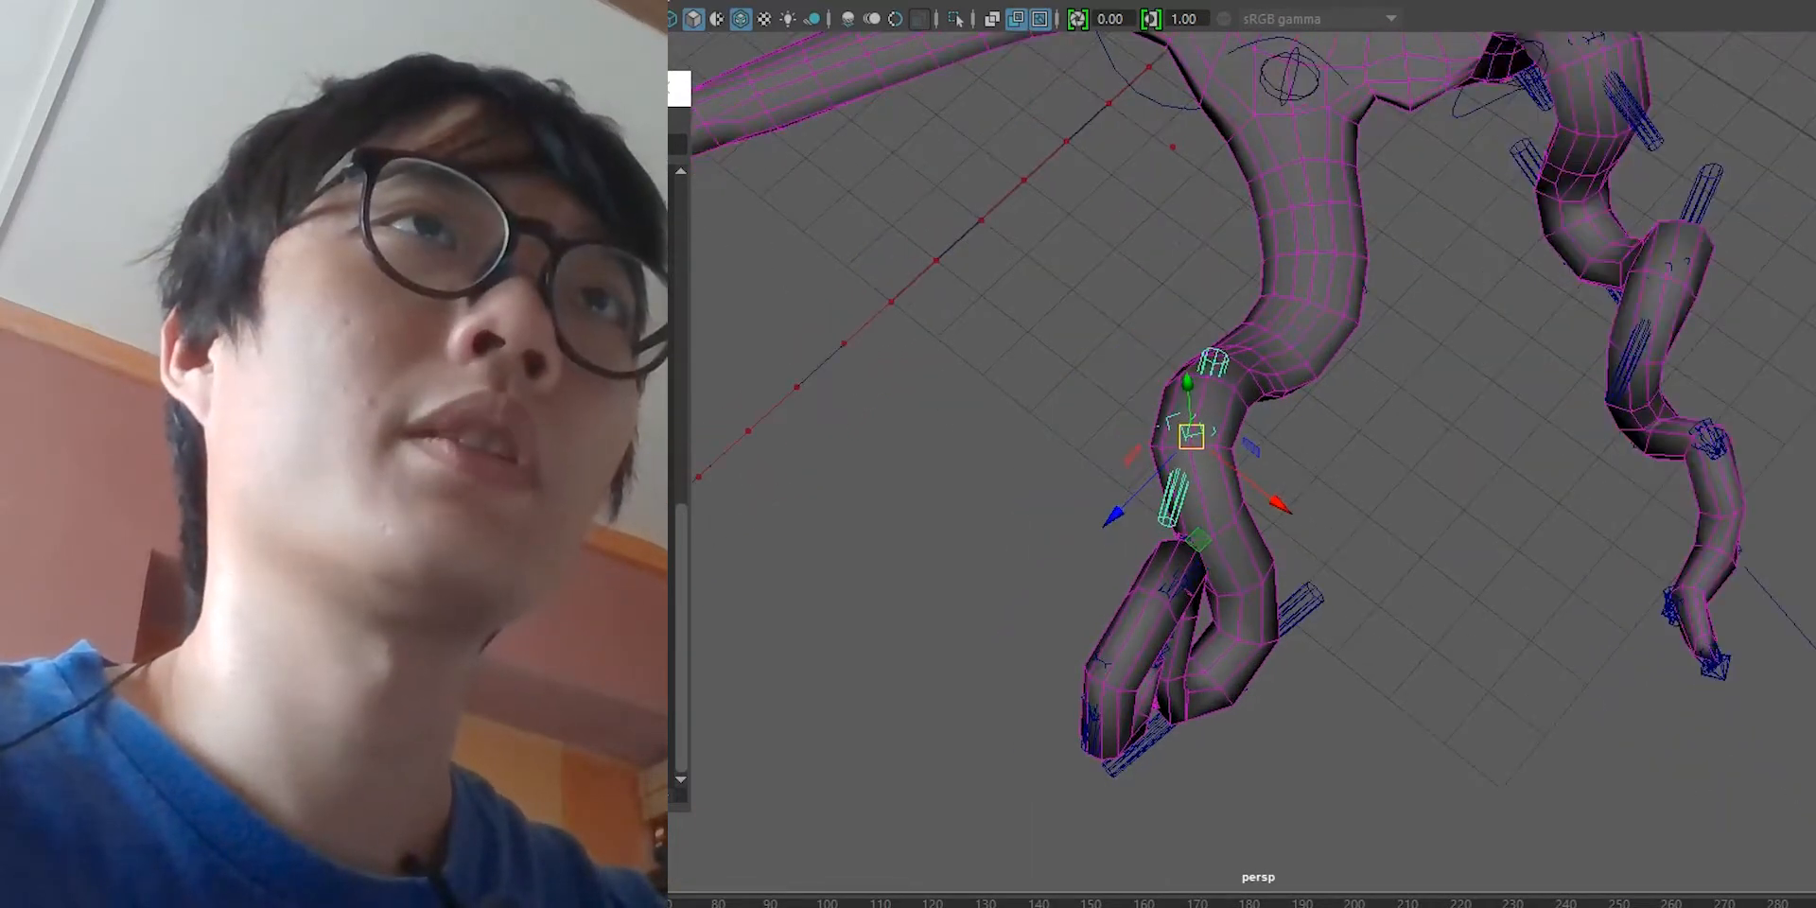
key(q)
click(1422, 474)
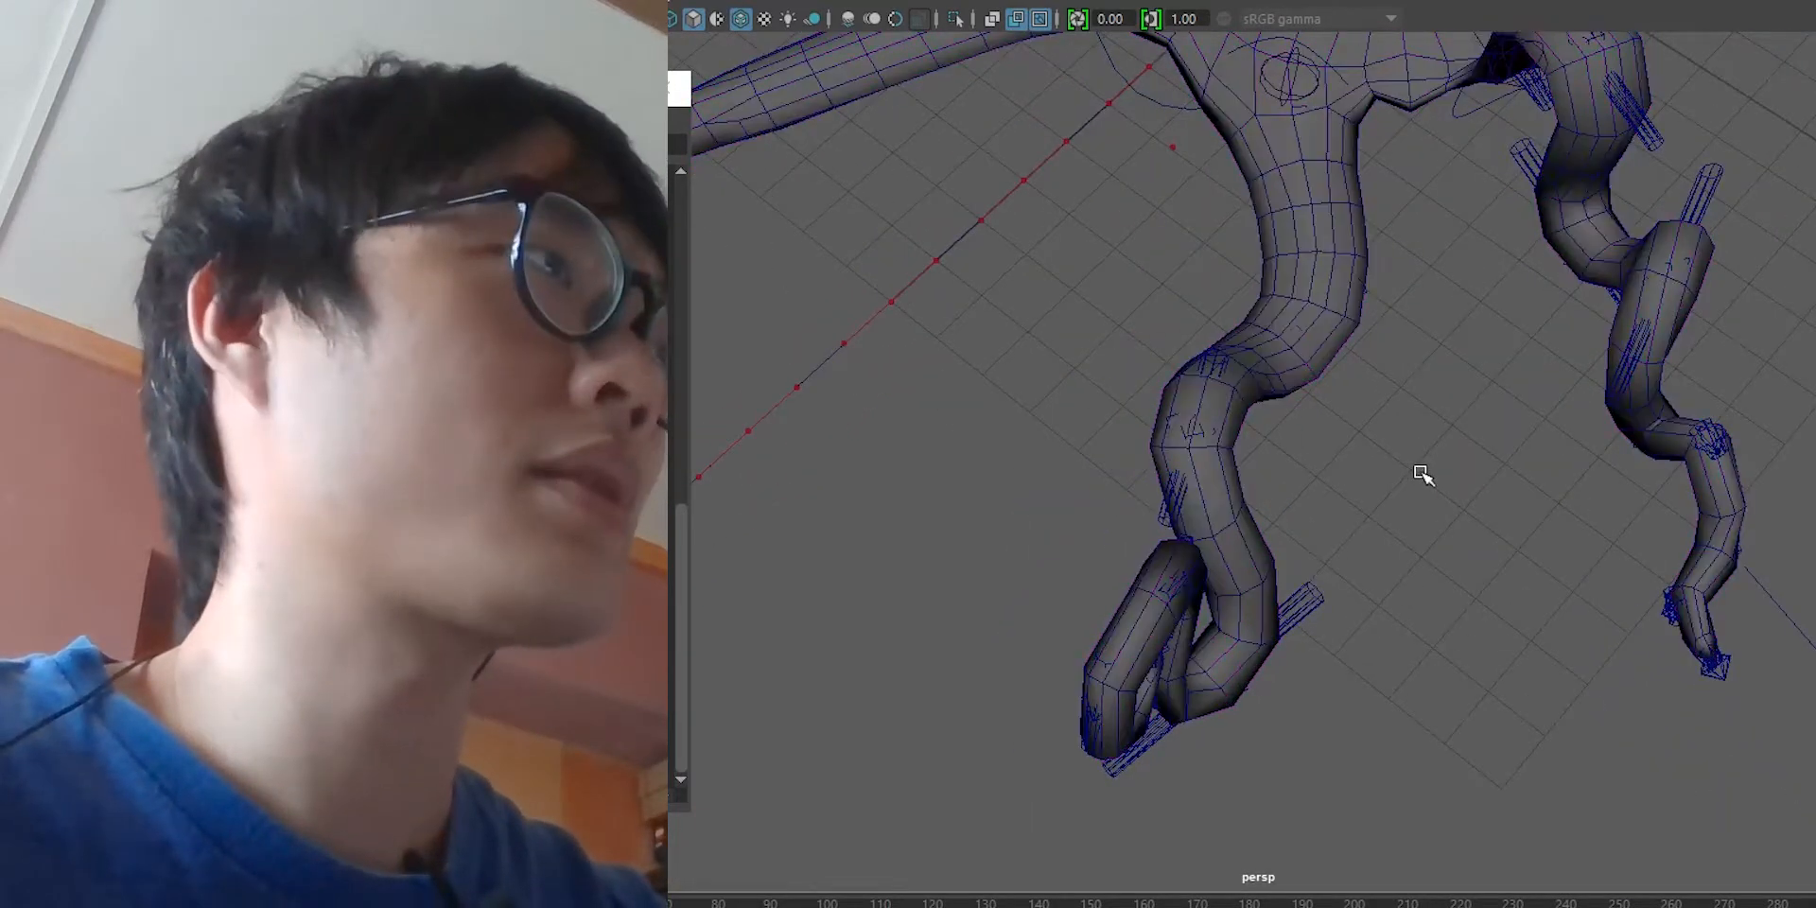
alt+middle_drag(1421, 422, 1389, 498)
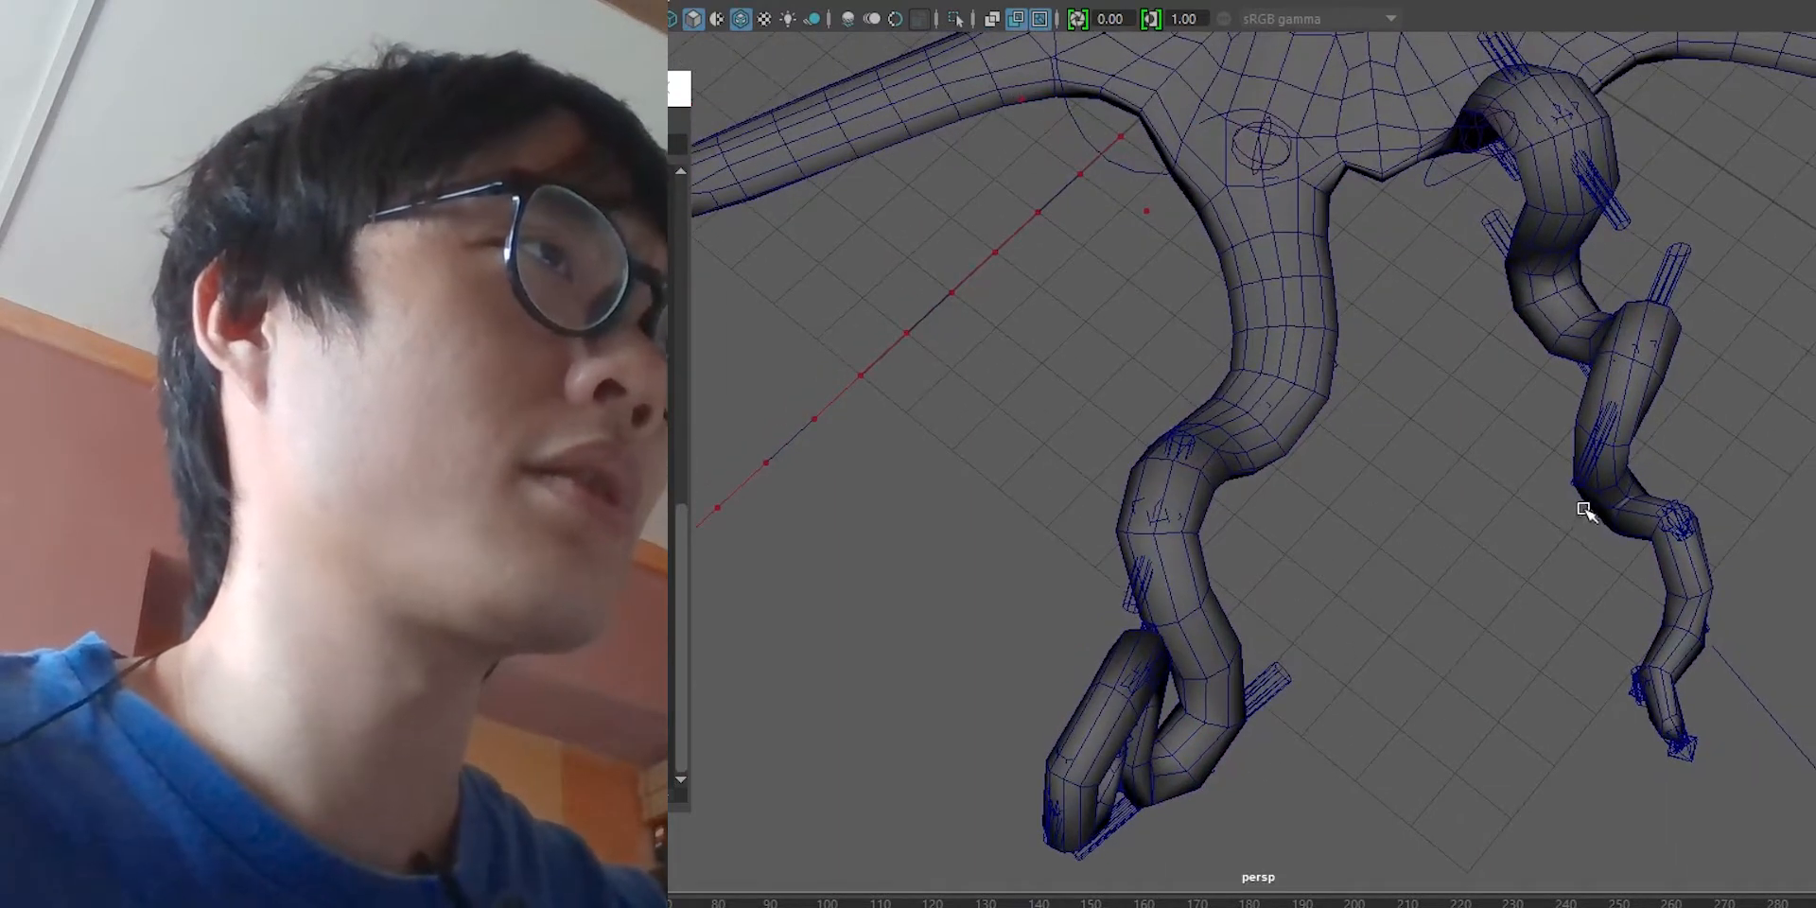
Step: Select the control at the L2 arm's second upward bend and examine the surrounding arm section up close from above
click(1156, 517)
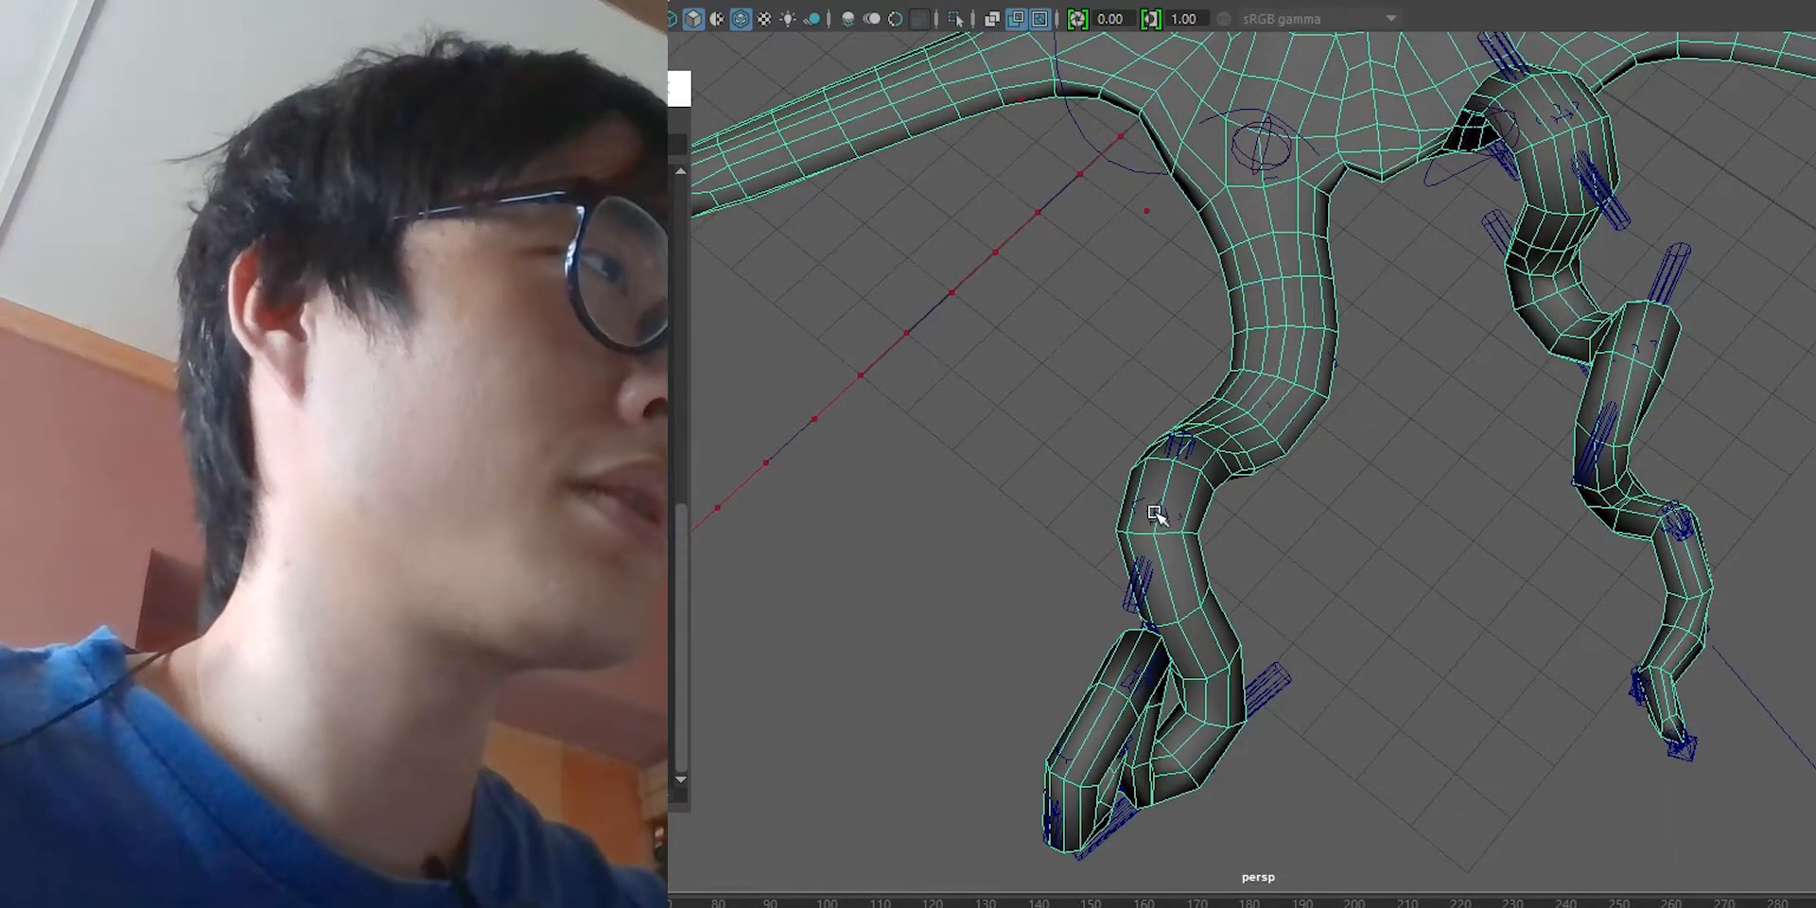
click(1156, 518)
key(w)
drag(1707, 261, 1427, 419)
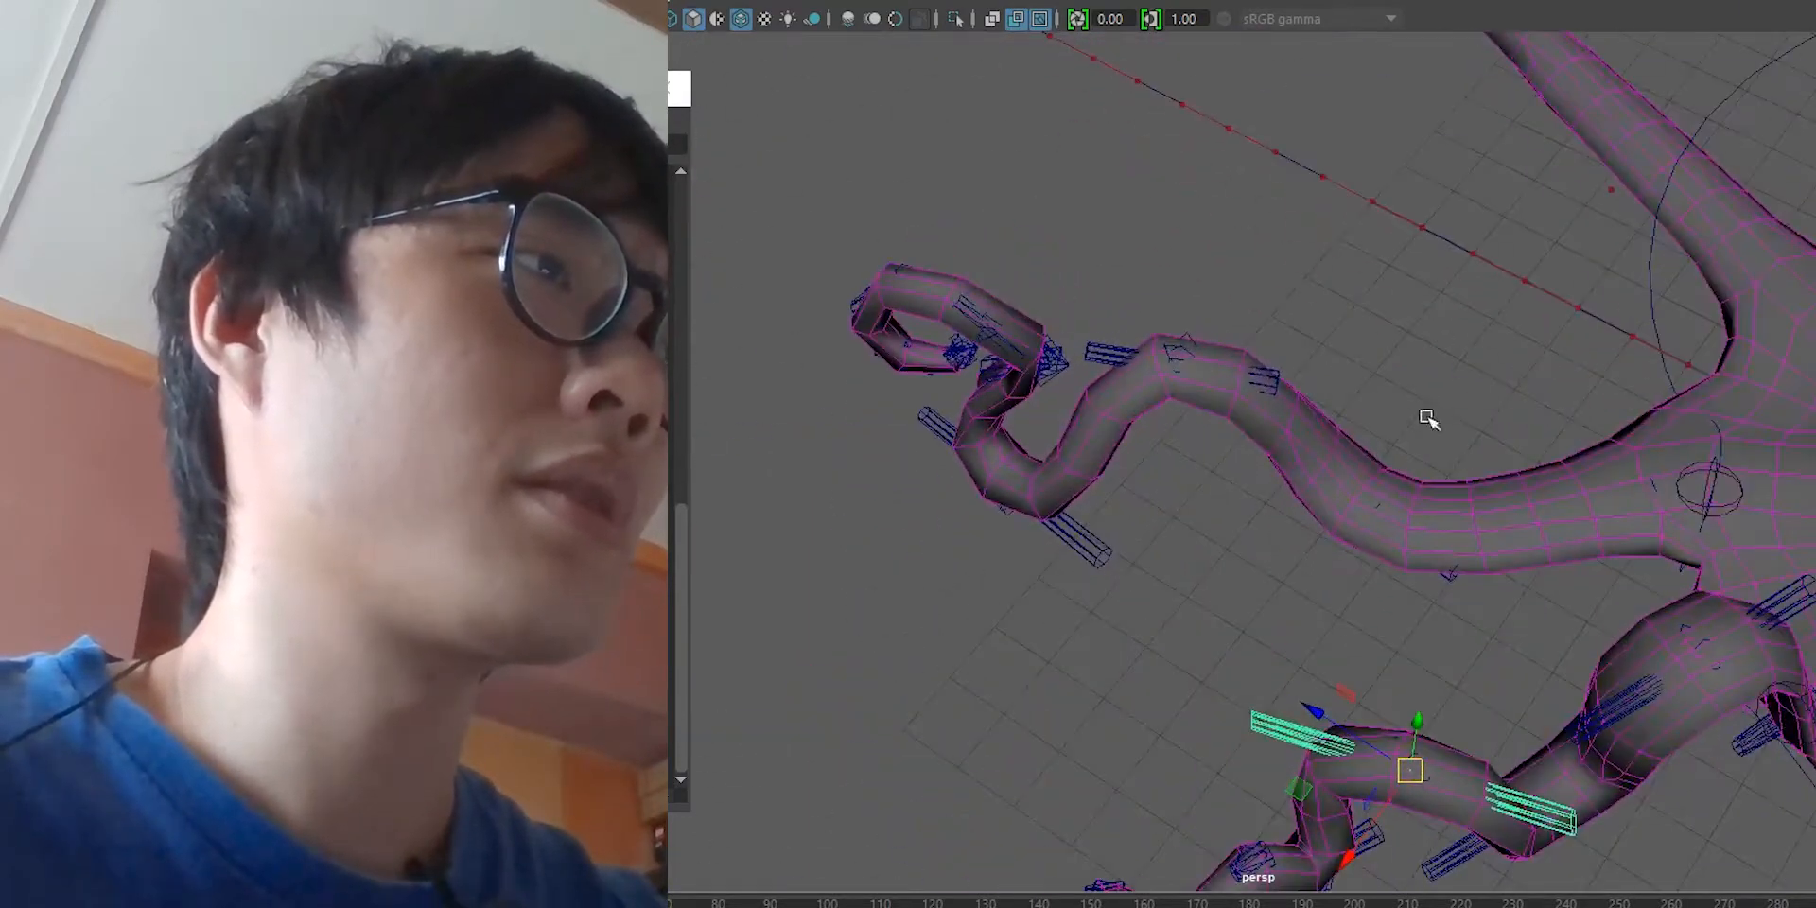
alt+middle_drag(1506, 497, 1378, 232)
alt+right_drag(1378, 232, 1487, 554)
key(q)
click(1280, 420)
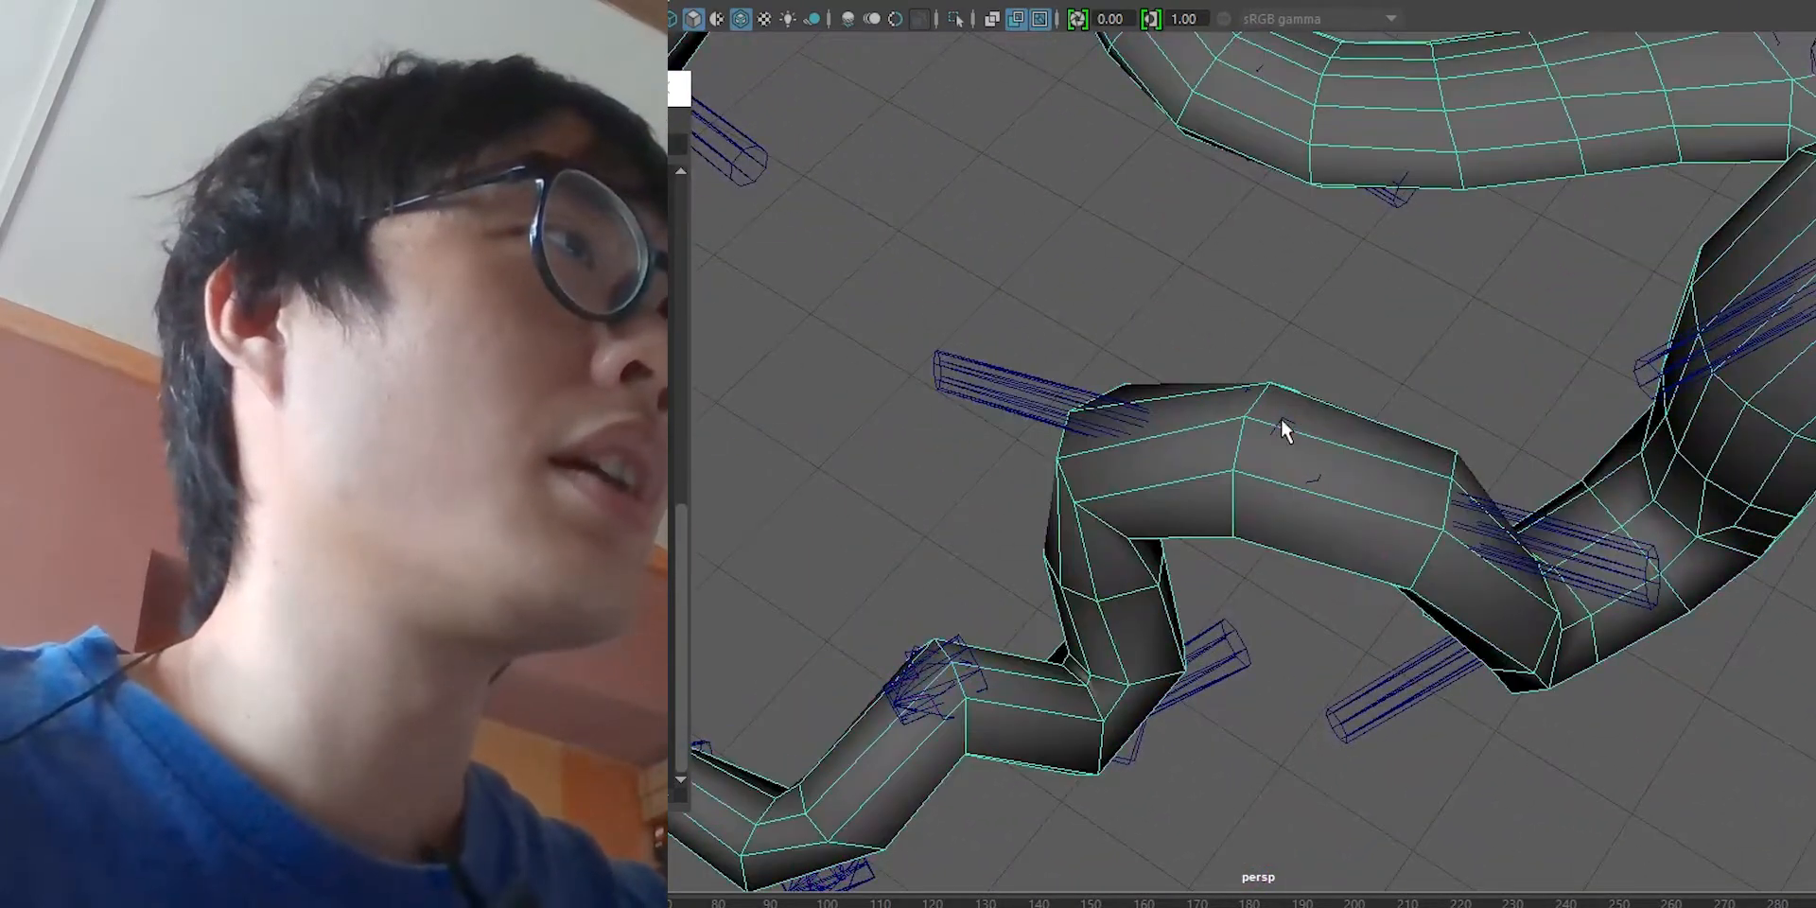
key(ctrl+z)
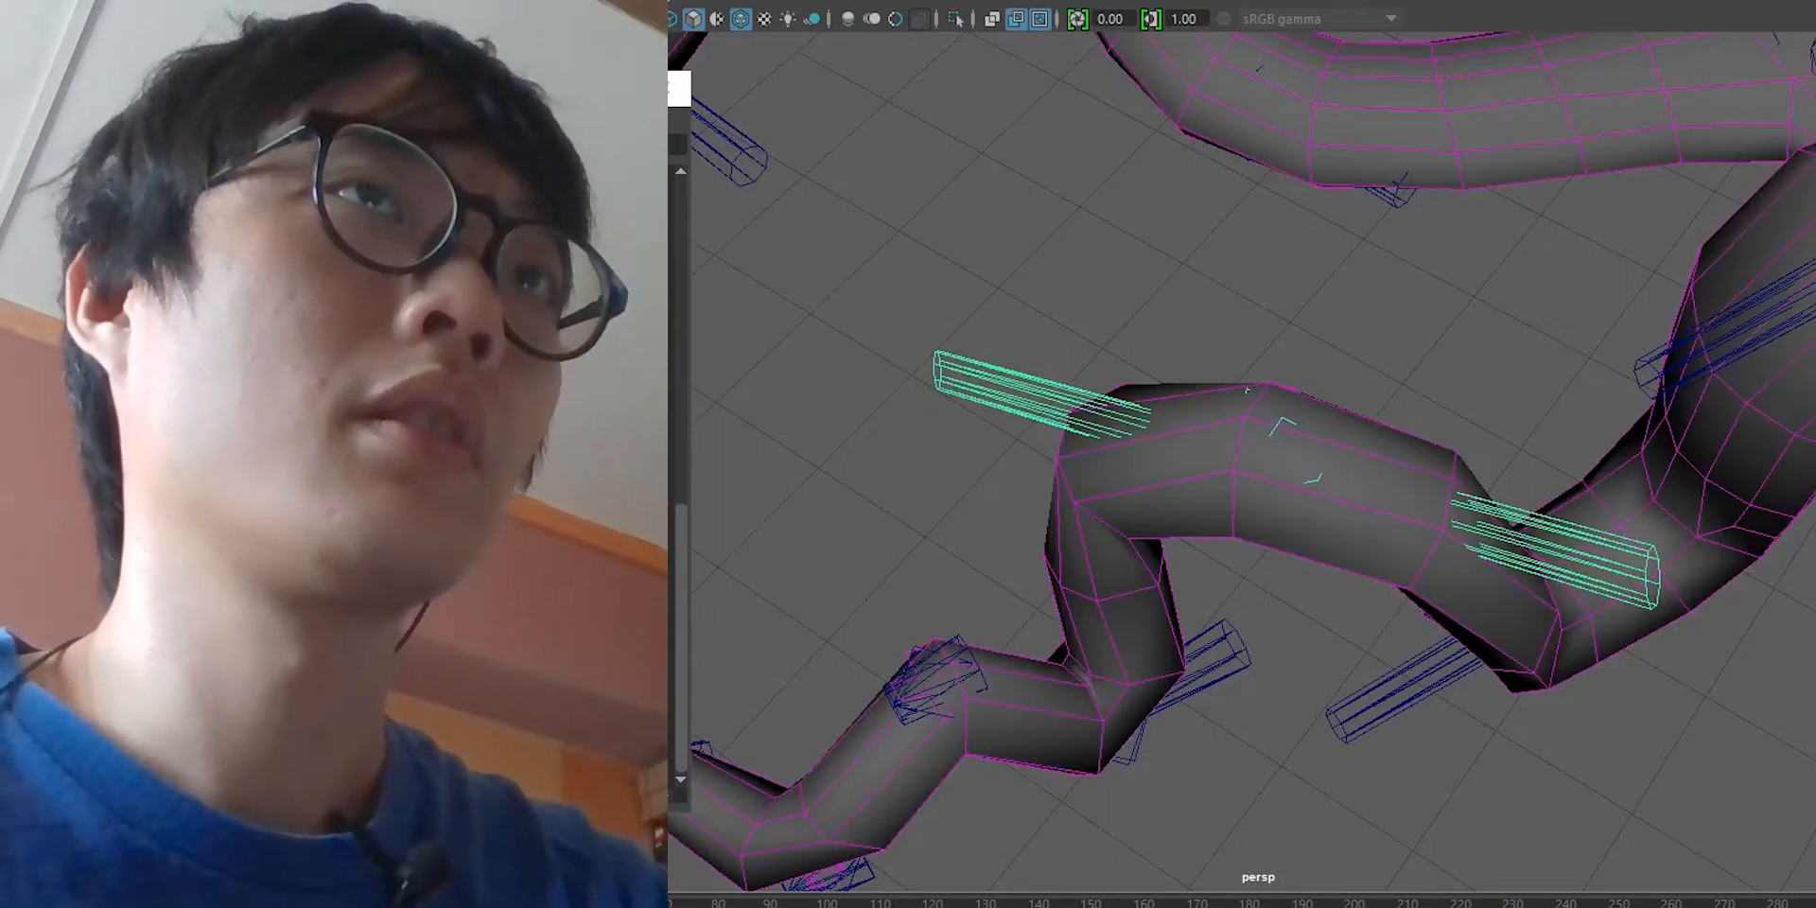
Step: Undo the last change to the control at the L2 arm's second upward bend, scale it shorter along its length, and deselect it
key(ctrl+z)
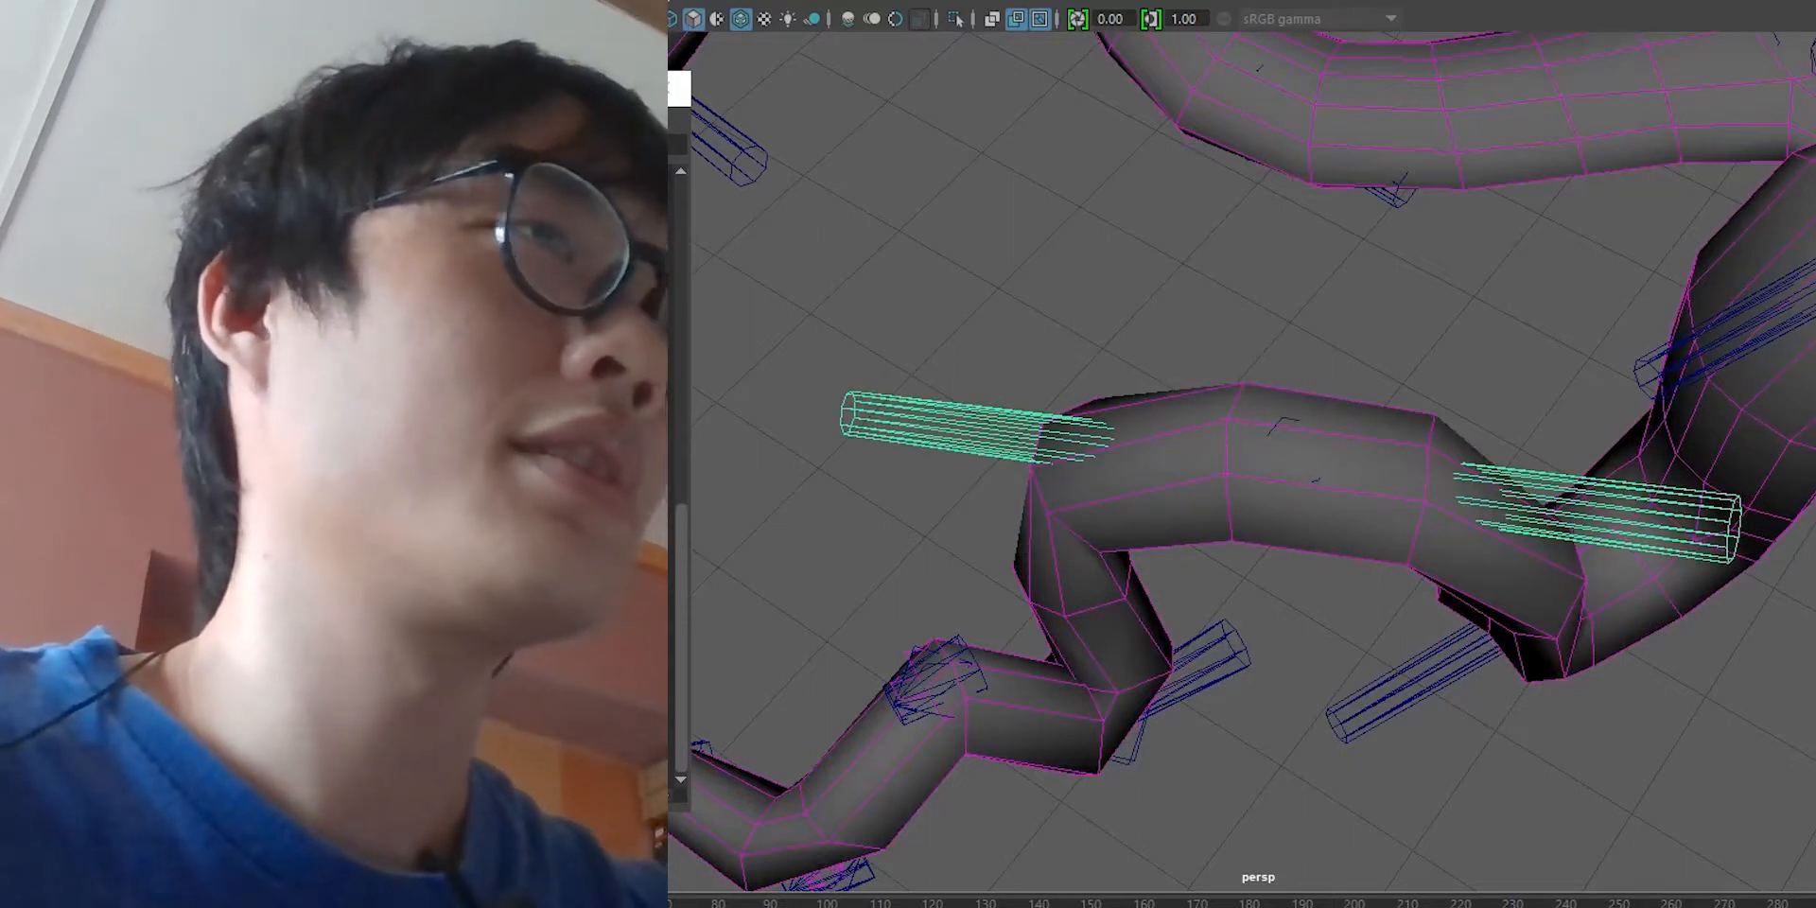
key(r)
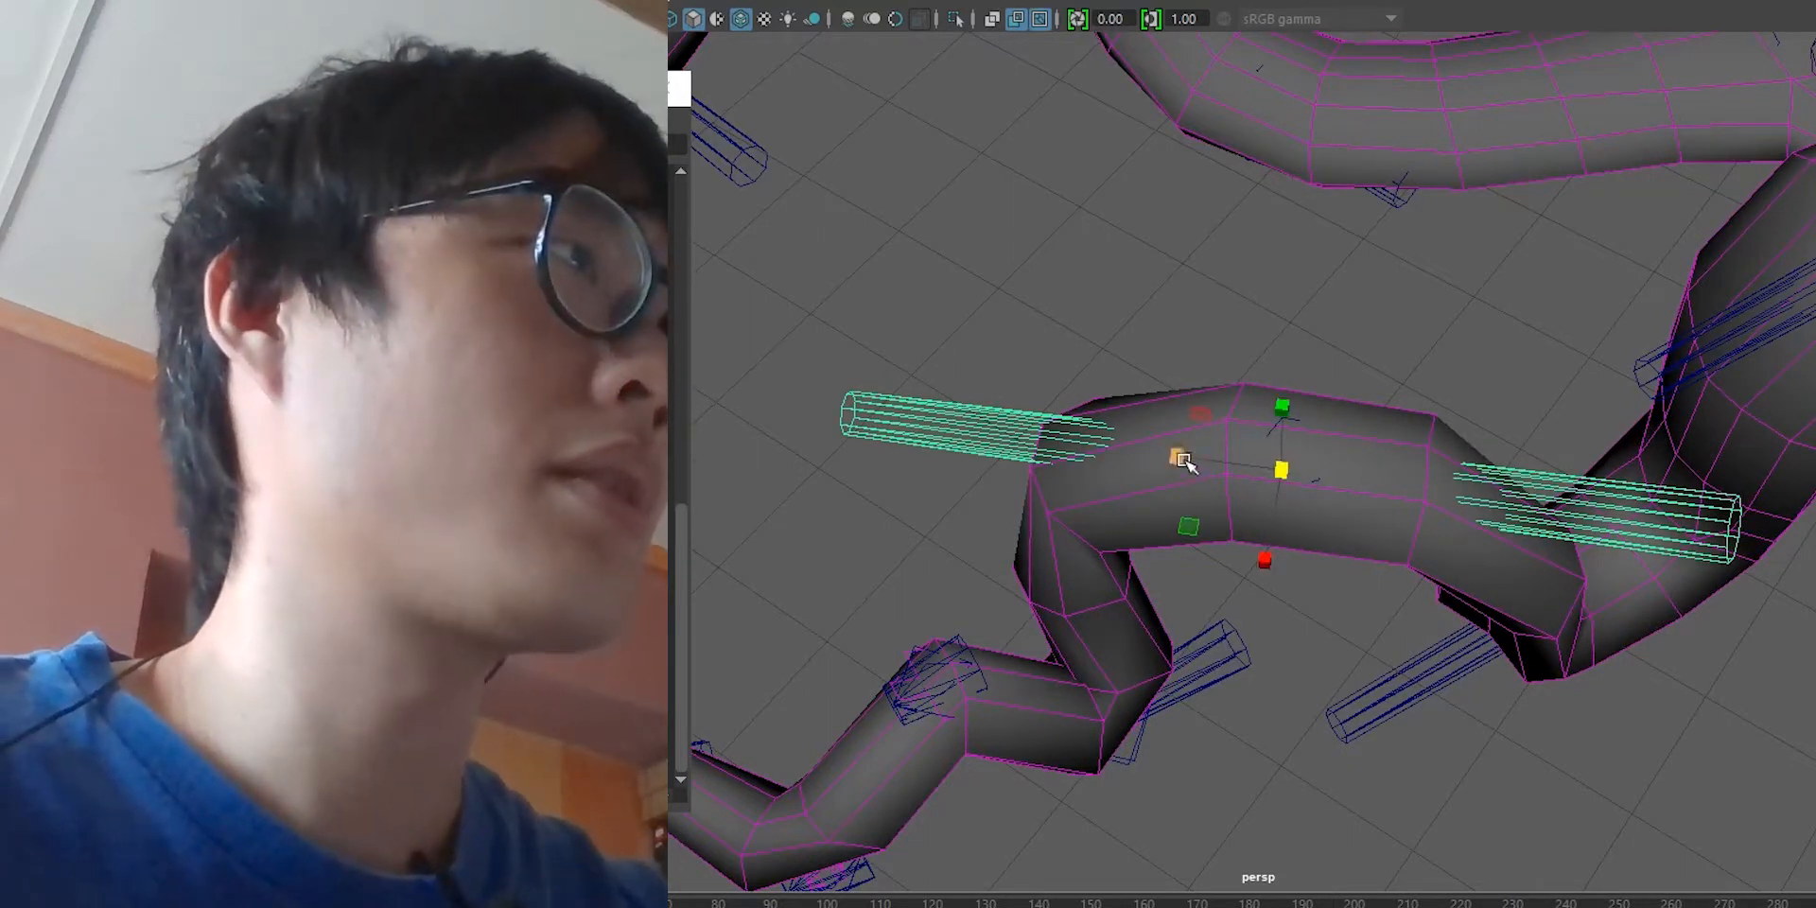
mouse_move(1177, 458)
mouse_down()
mouse_move(1232, 473)
mouse_move(1204, 464)
mouse_up()
click(1283, 600)
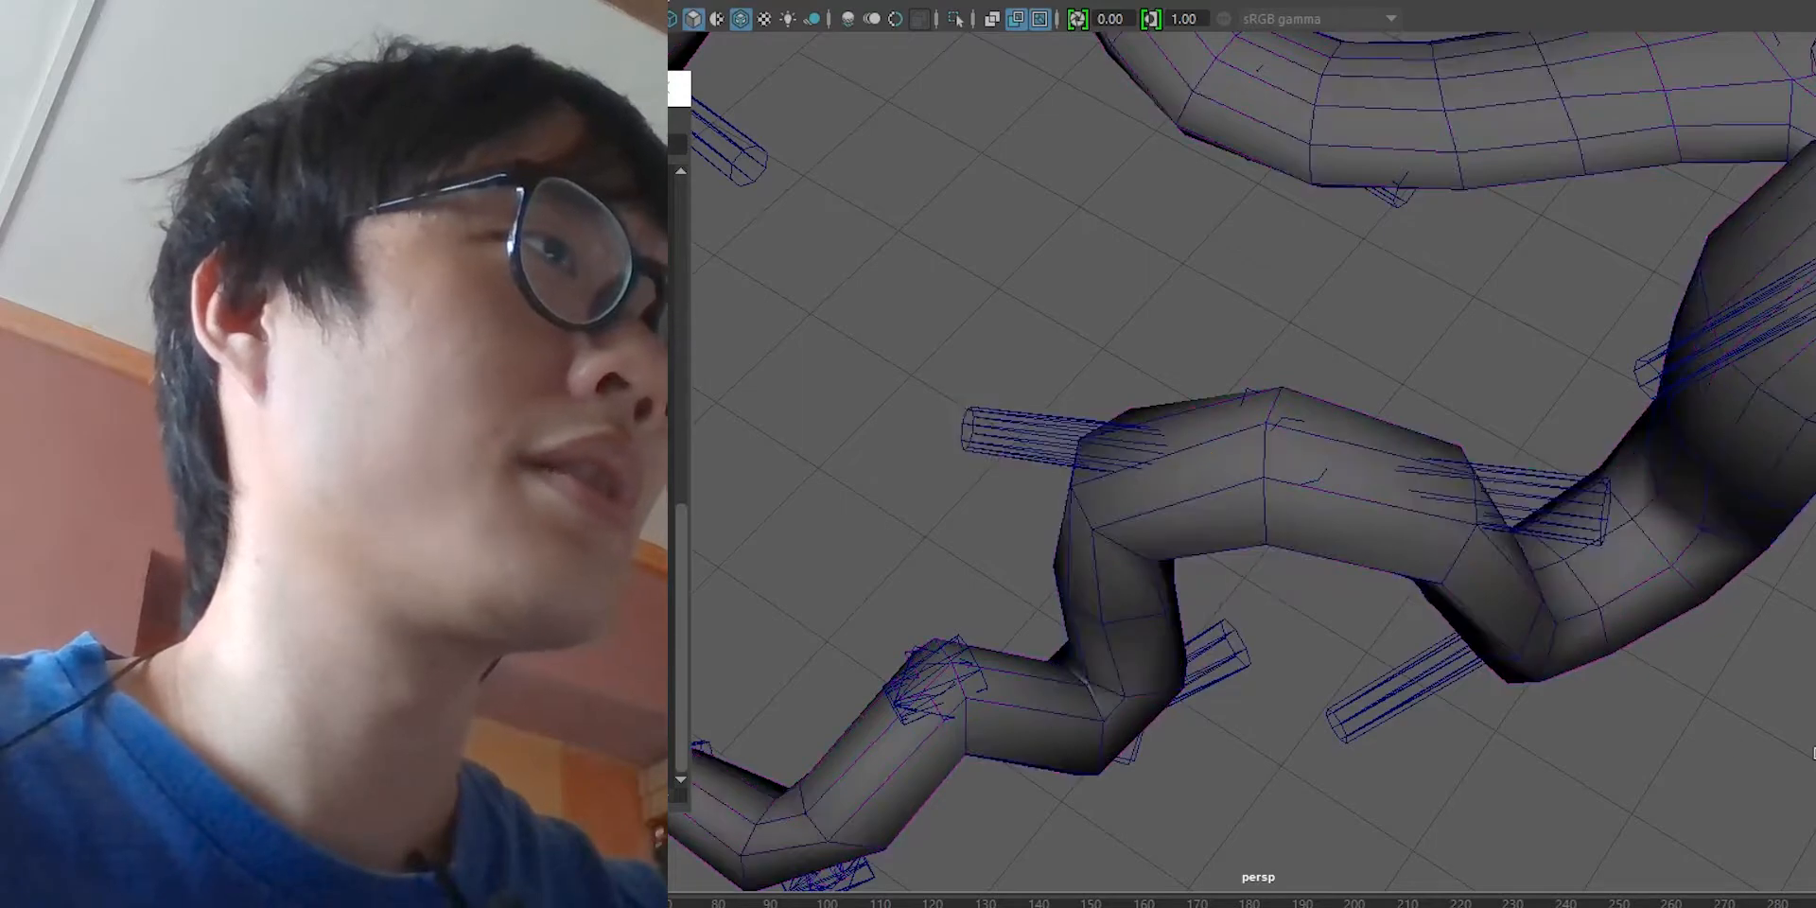
Step: Examine the deformation of both posed front arms from above, from near ground level and from the front
alt+drag(1284, 600, 1552, 480)
alt+drag(1422, 397, 1427, 537)
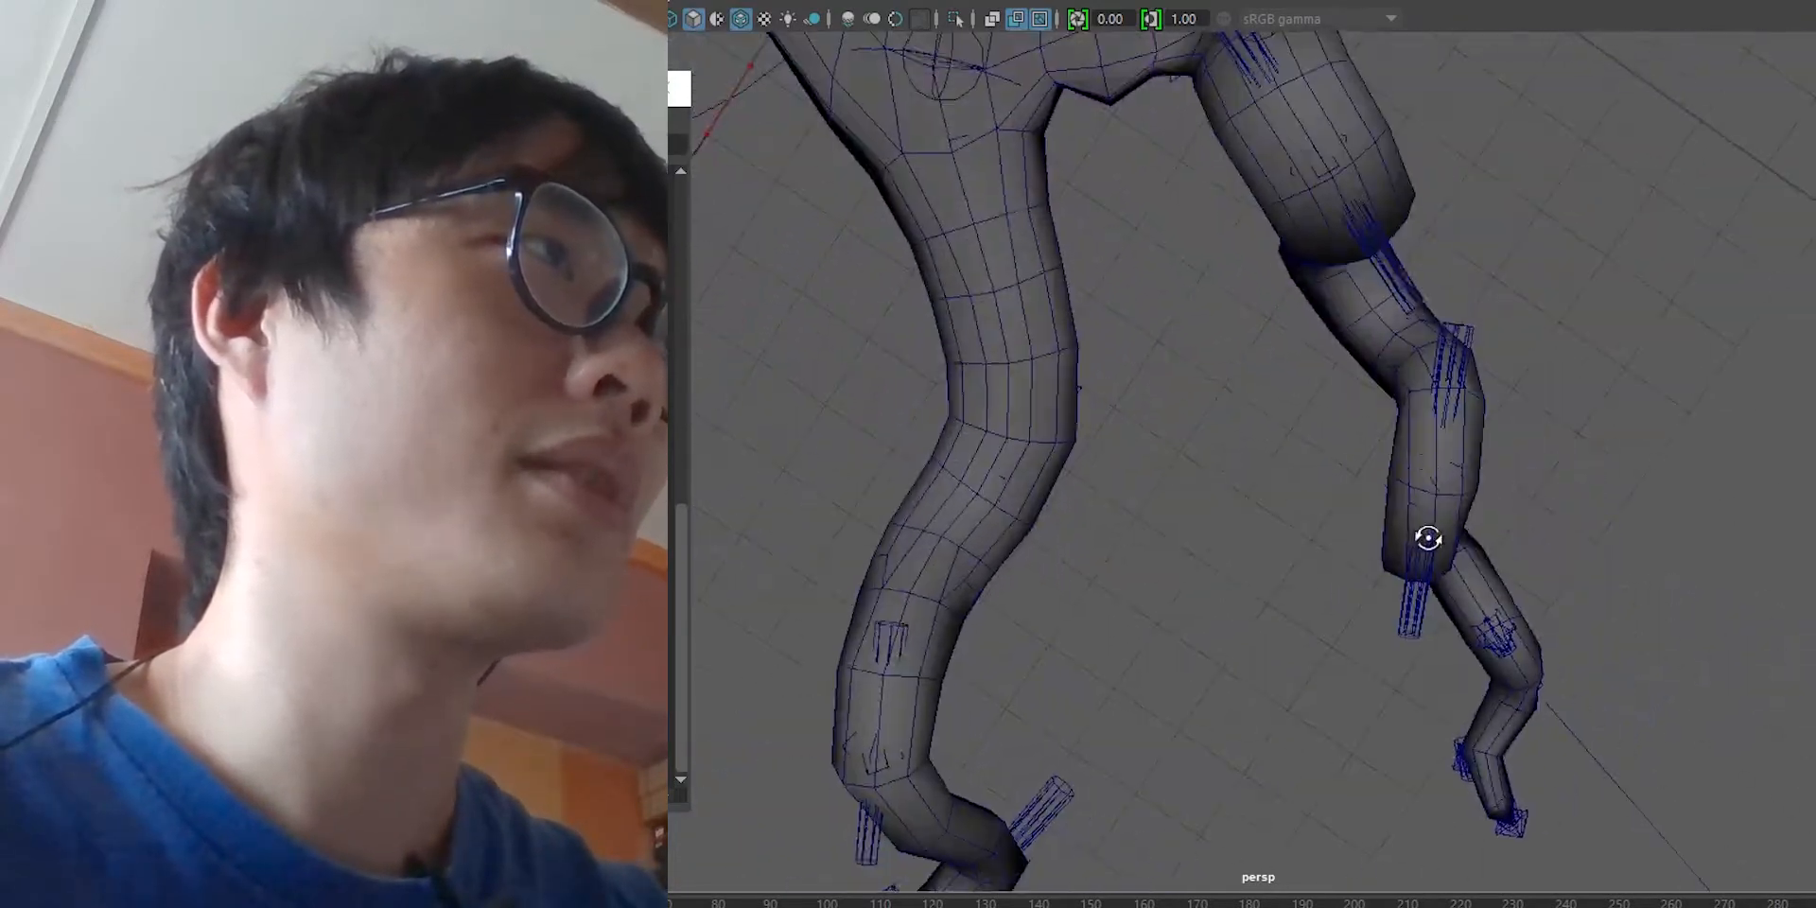
click(1384, 269)
key(e)
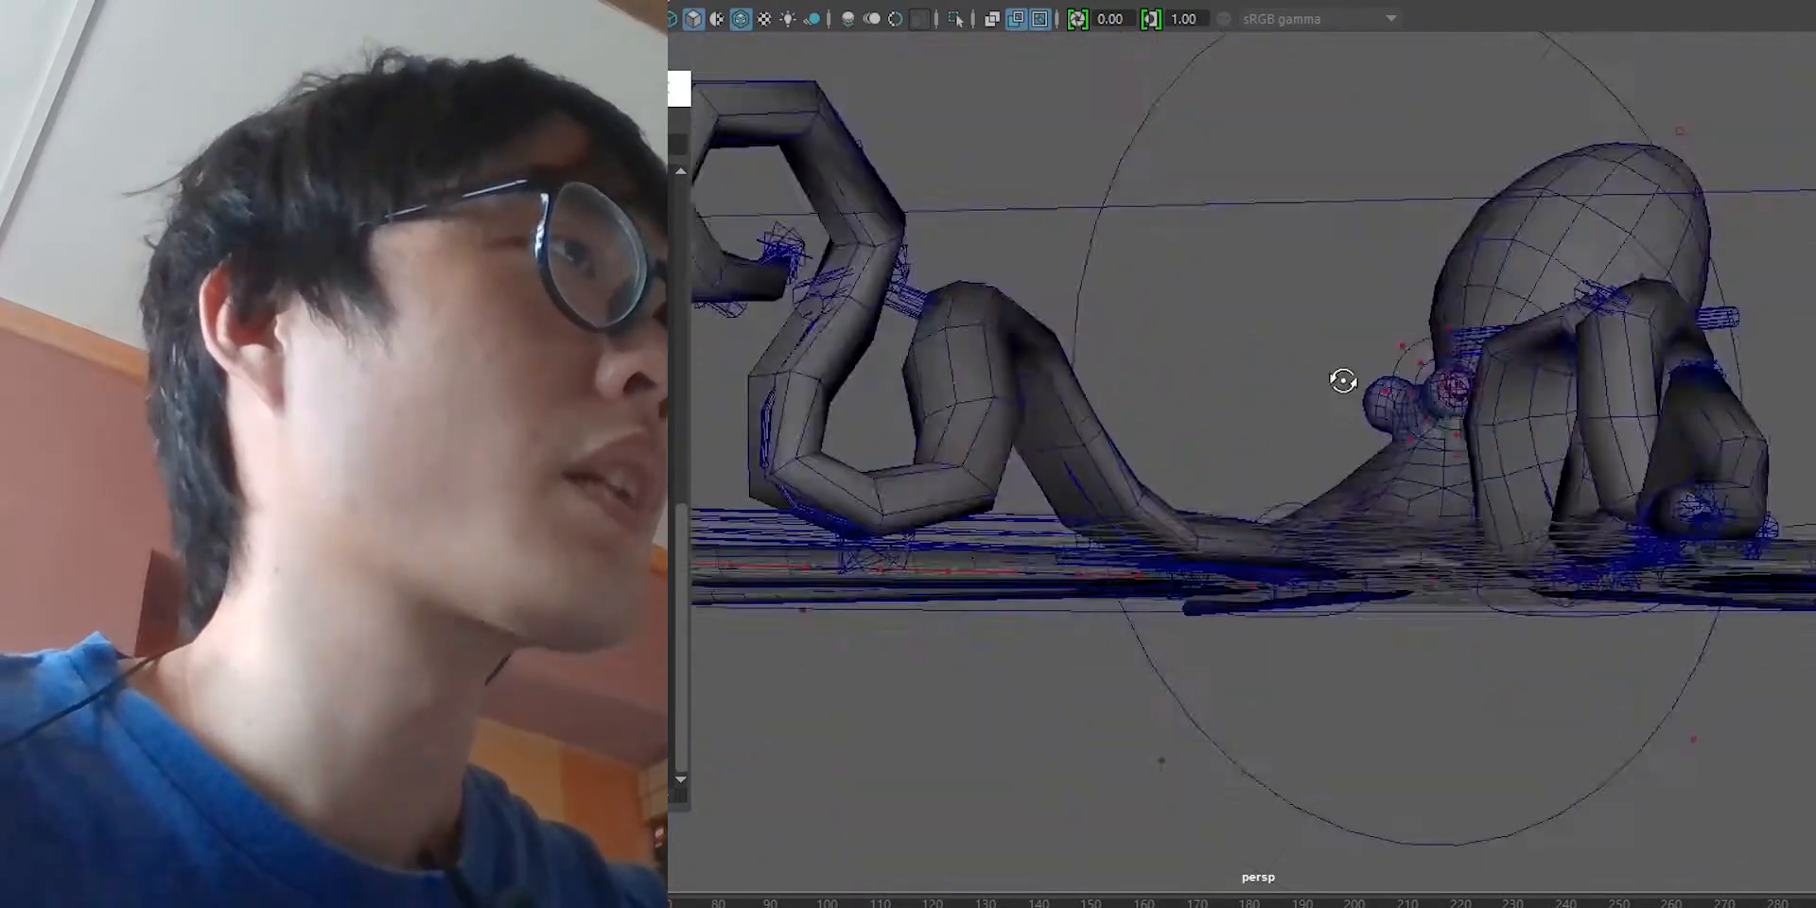
mouse_move(1343, 381)
alt+mouse_down()
mouse_move(1404, 401)
mouse_move(1309, 410)
mouse_move(1321, 359)
alt+mouse_up()
alt+right_drag(1320, 359, 1383, 550)
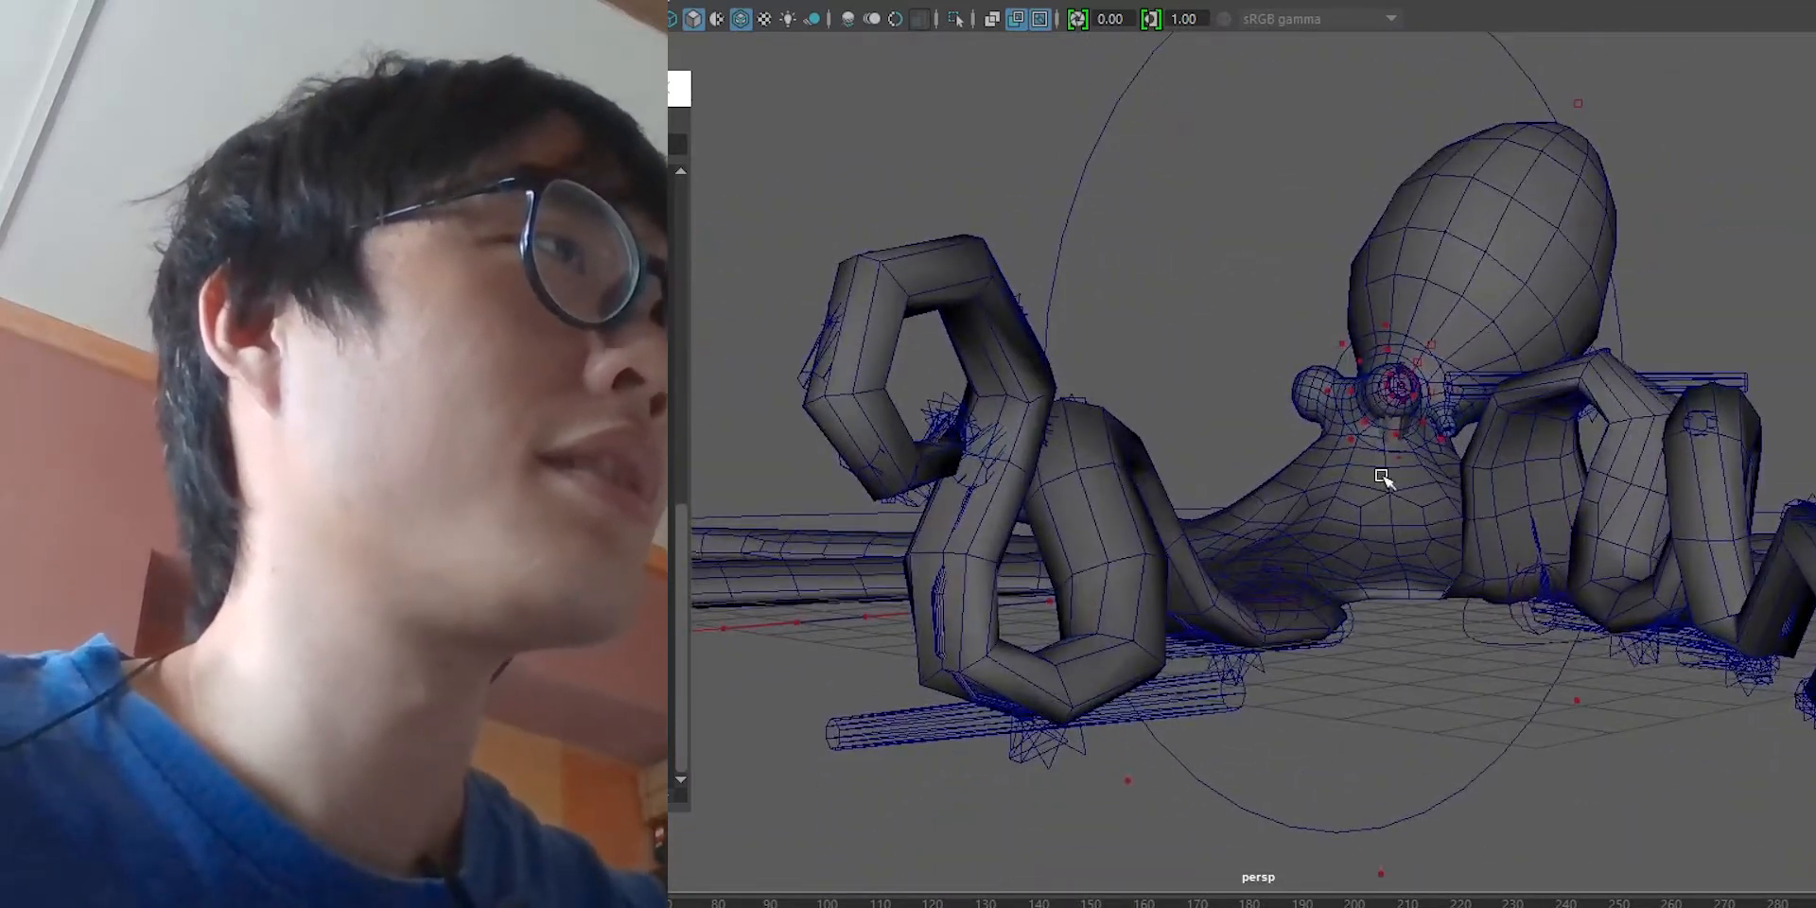
alt+middle_drag(1347, 401, 1337, 417)
alt+right_drag(1337, 417, 1379, 516)
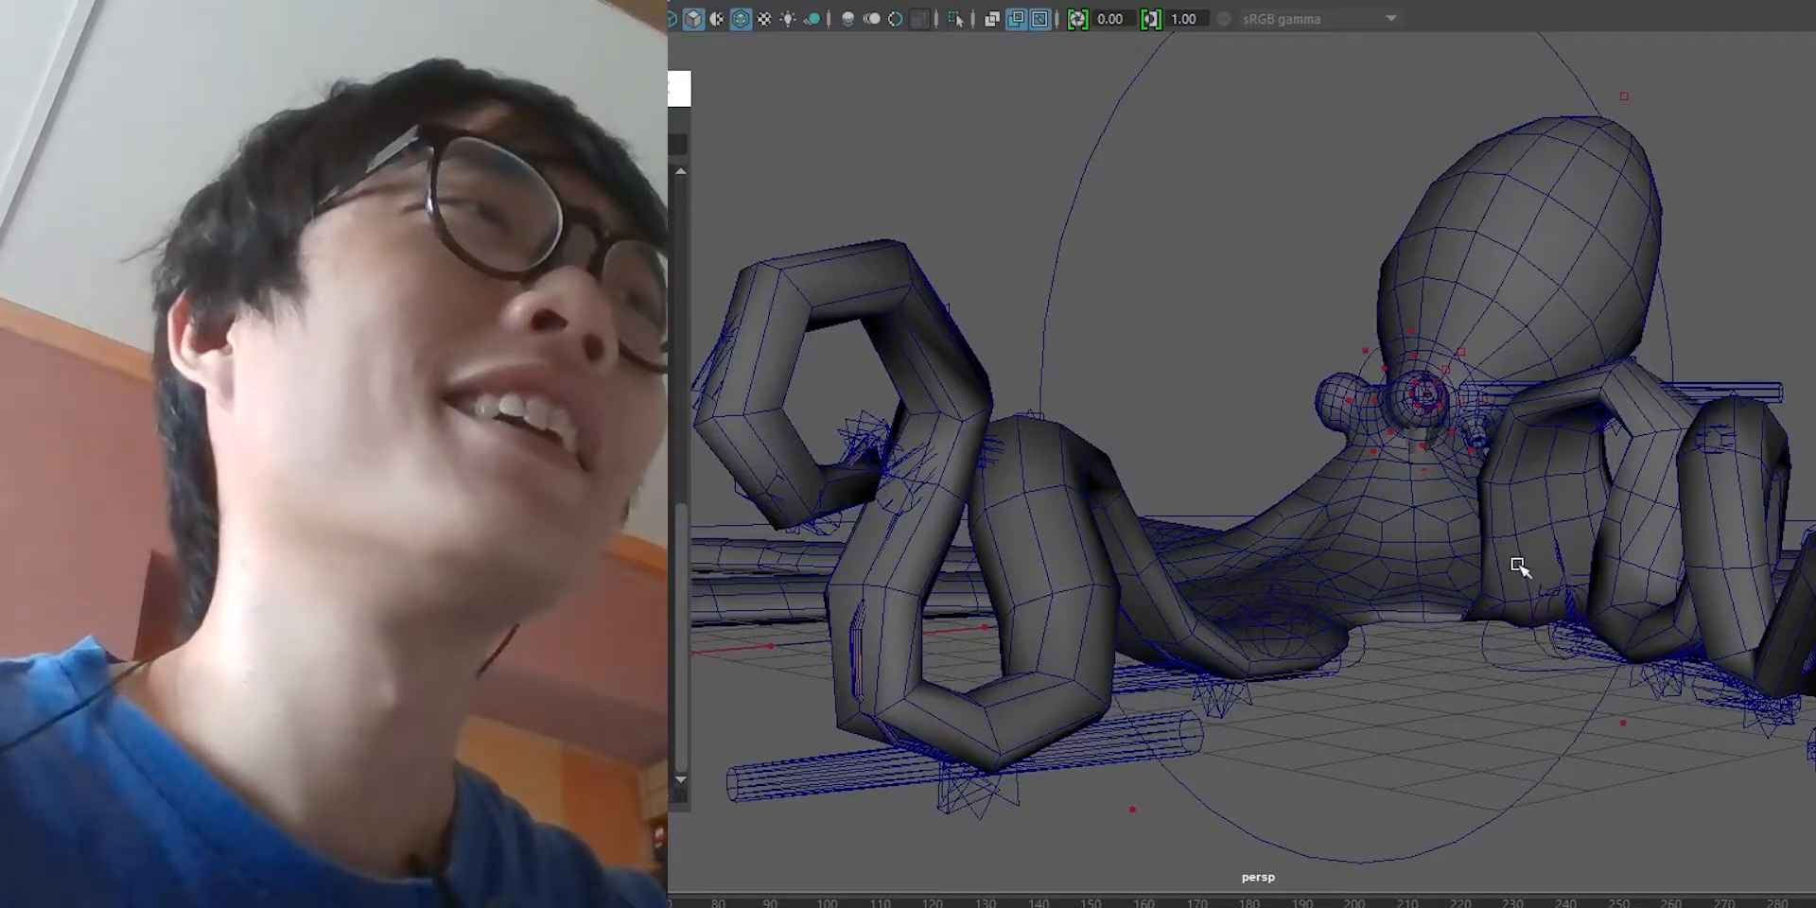
alt+drag(1520, 564, 1491, 458)
alt+middle_drag(1492, 457, 1533, 490)
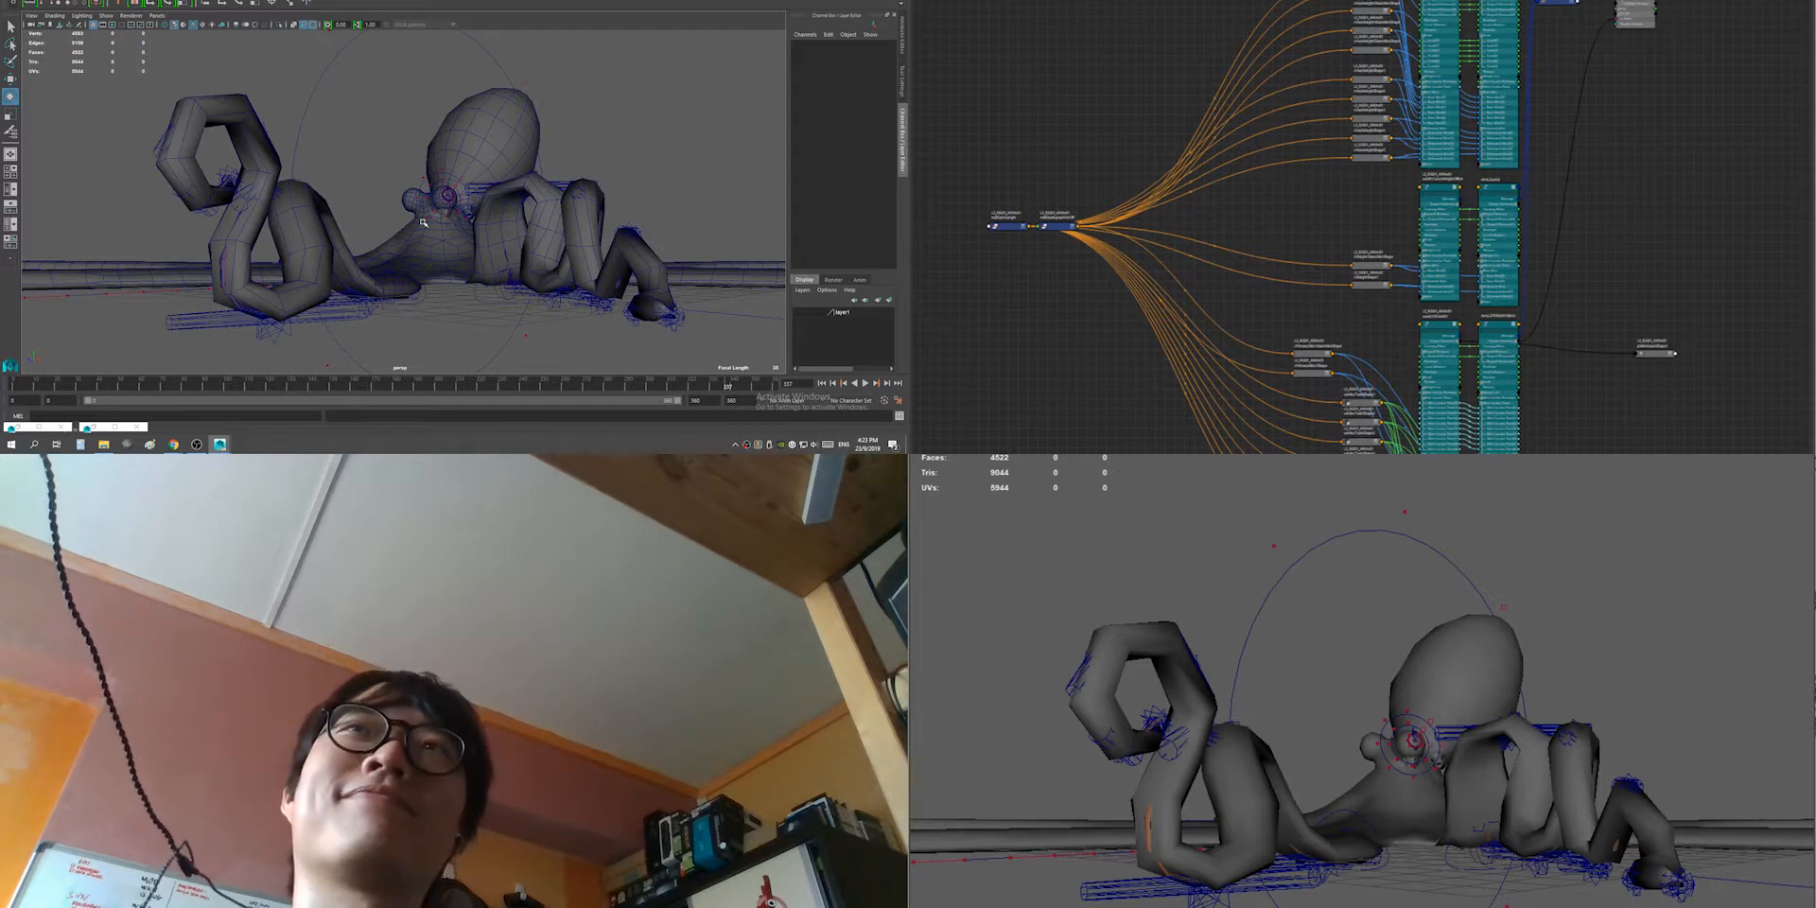
alt+drag(284, 245, 381, 197)
alt+right_drag(381, 197, 600, 139)
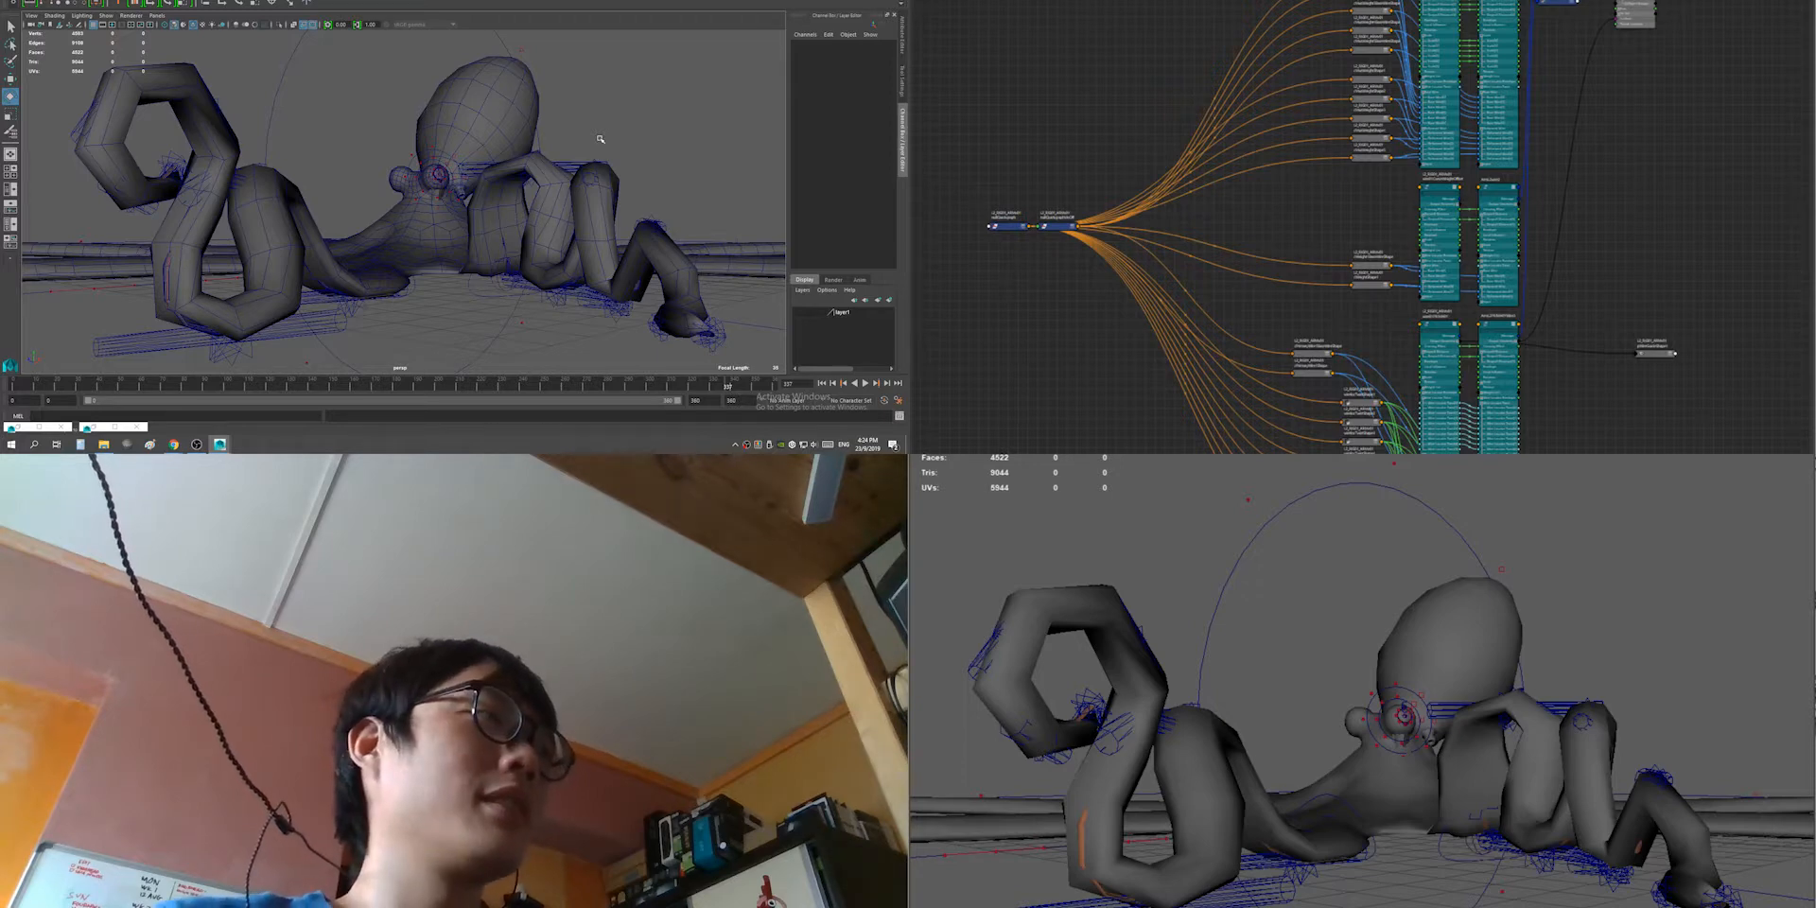
alt+drag(487, 244, 447, 259)
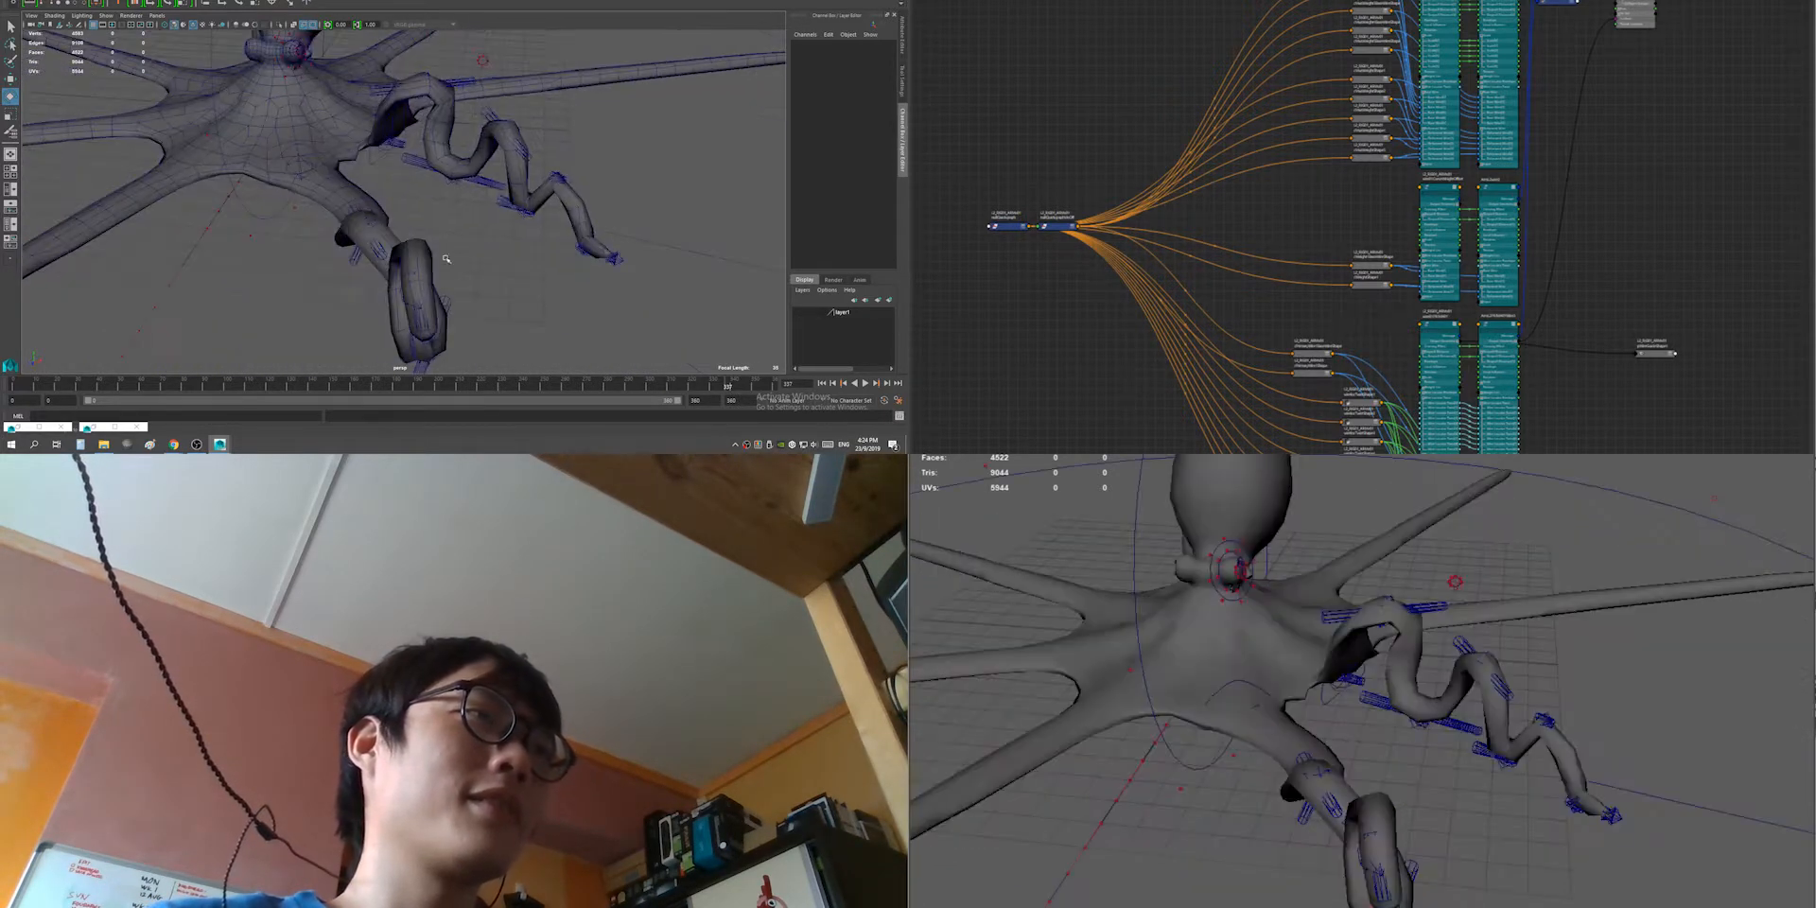
alt+drag(477, 199, 510, 239)
alt+drag(398, 89, 430, 253)
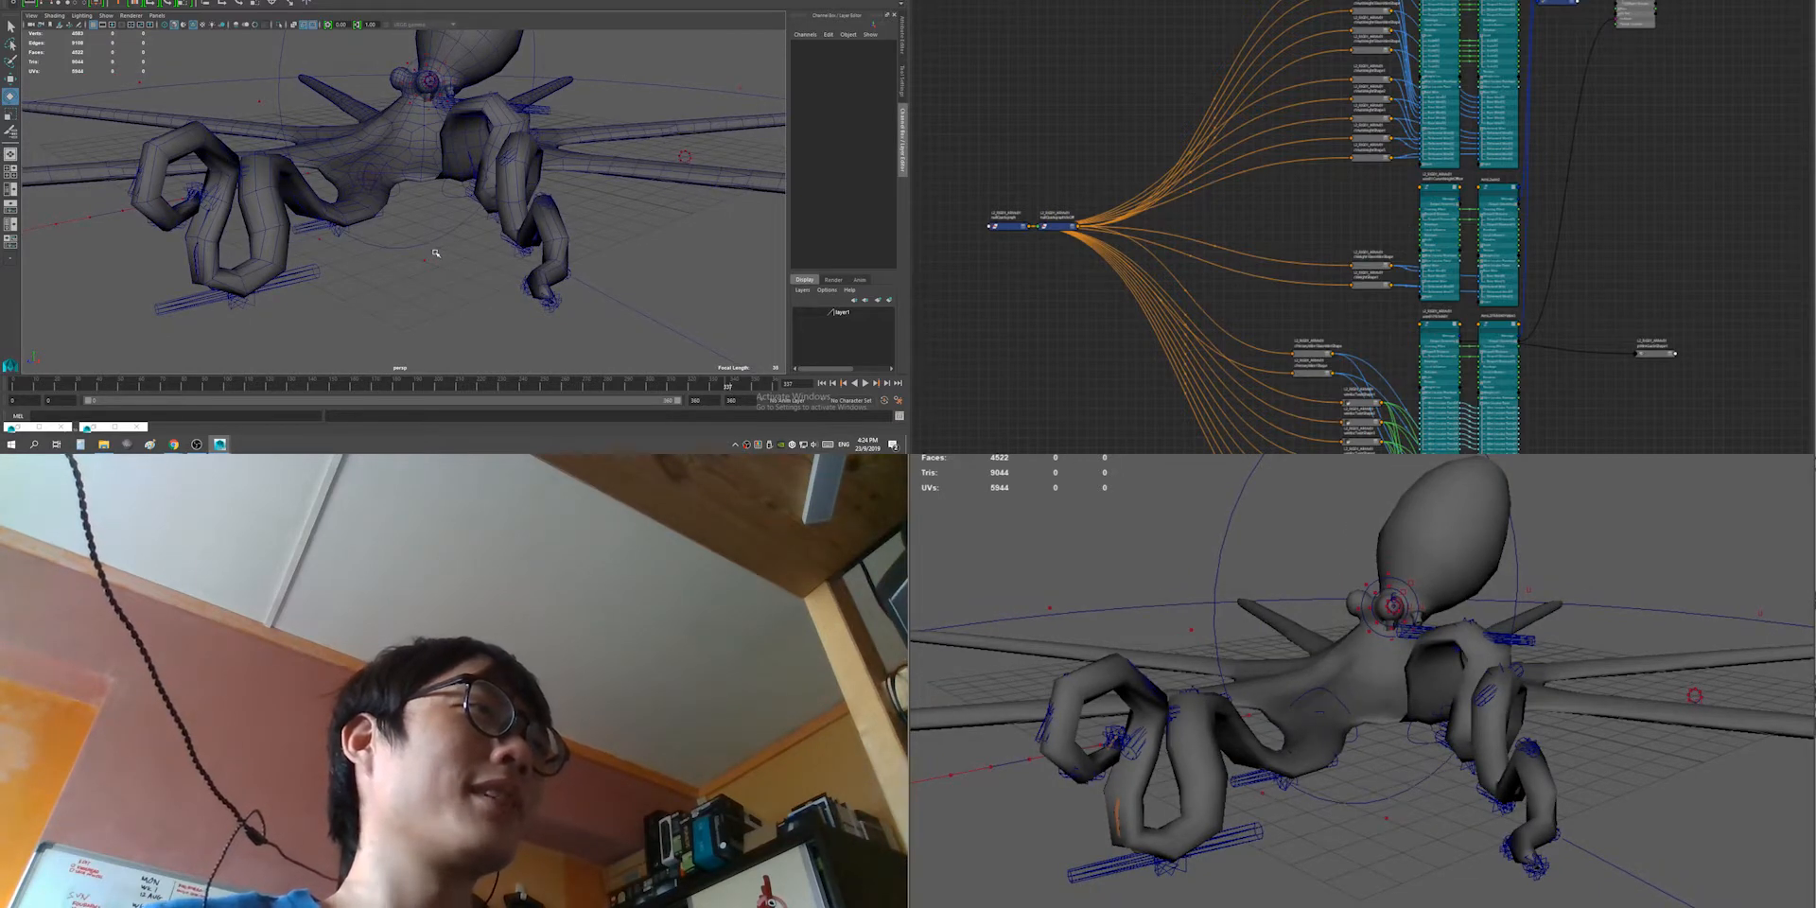
Step: Select the control at the L2 arm's lower bend towards the tip and scale it along its length
alt+drag(436, 253, 330, 273)
click(392, 259)
key(r)
click(417, 183)
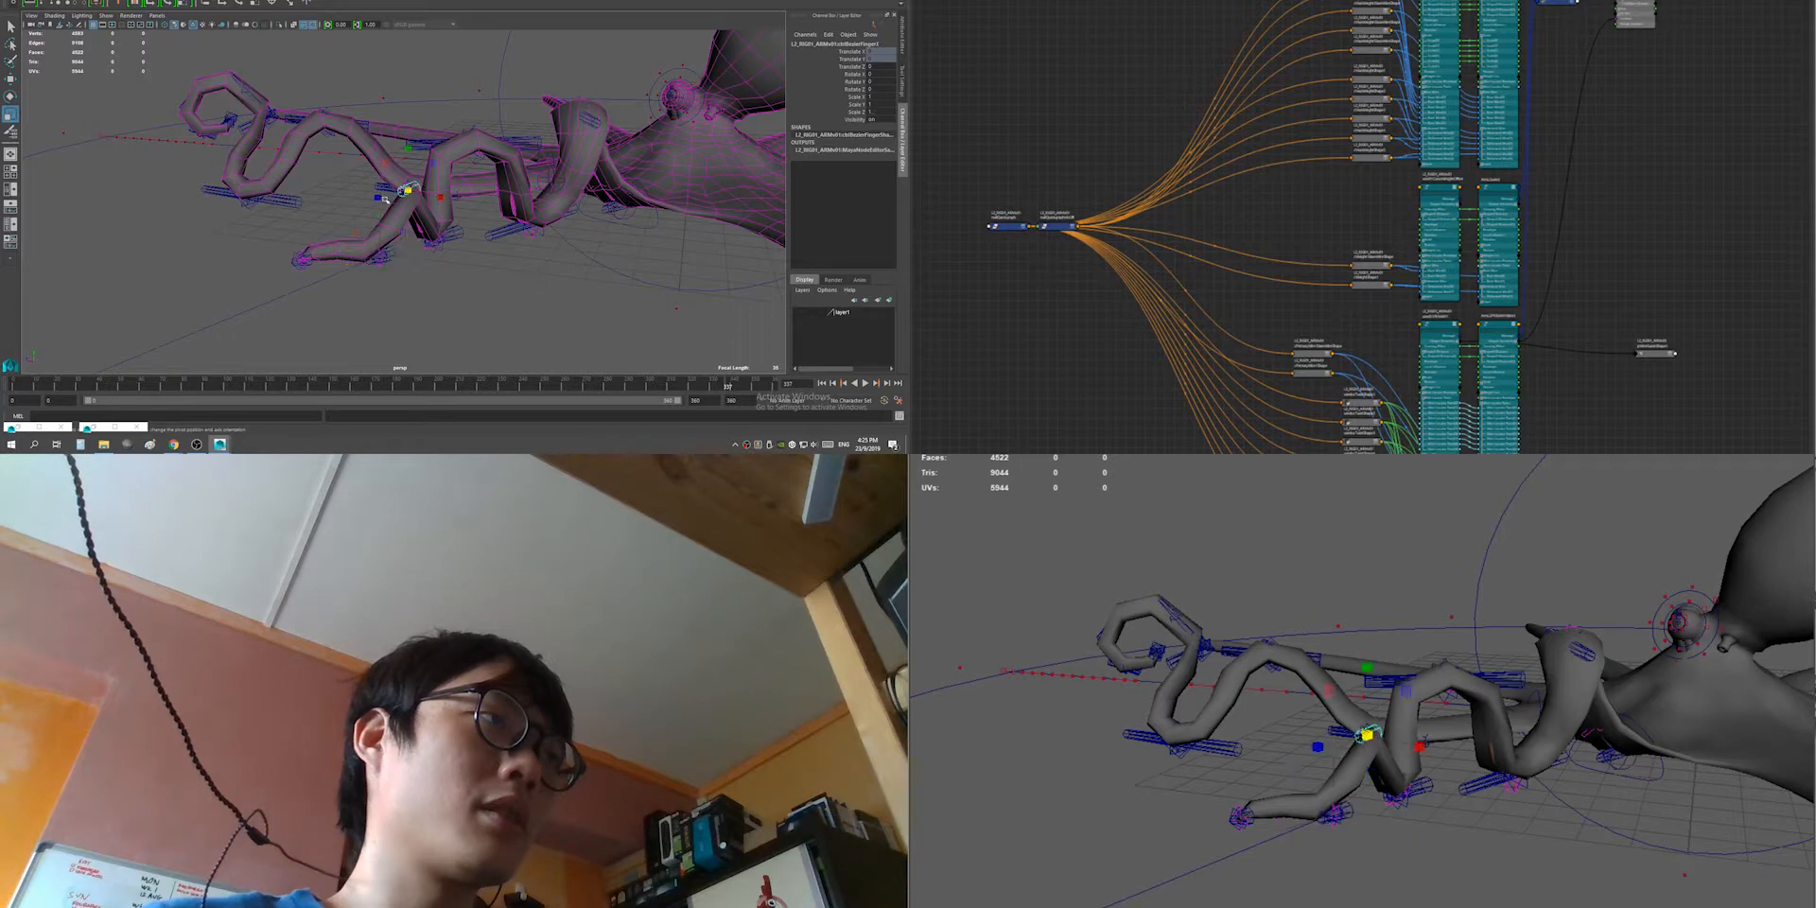
drag(379, 197, 503, 291)
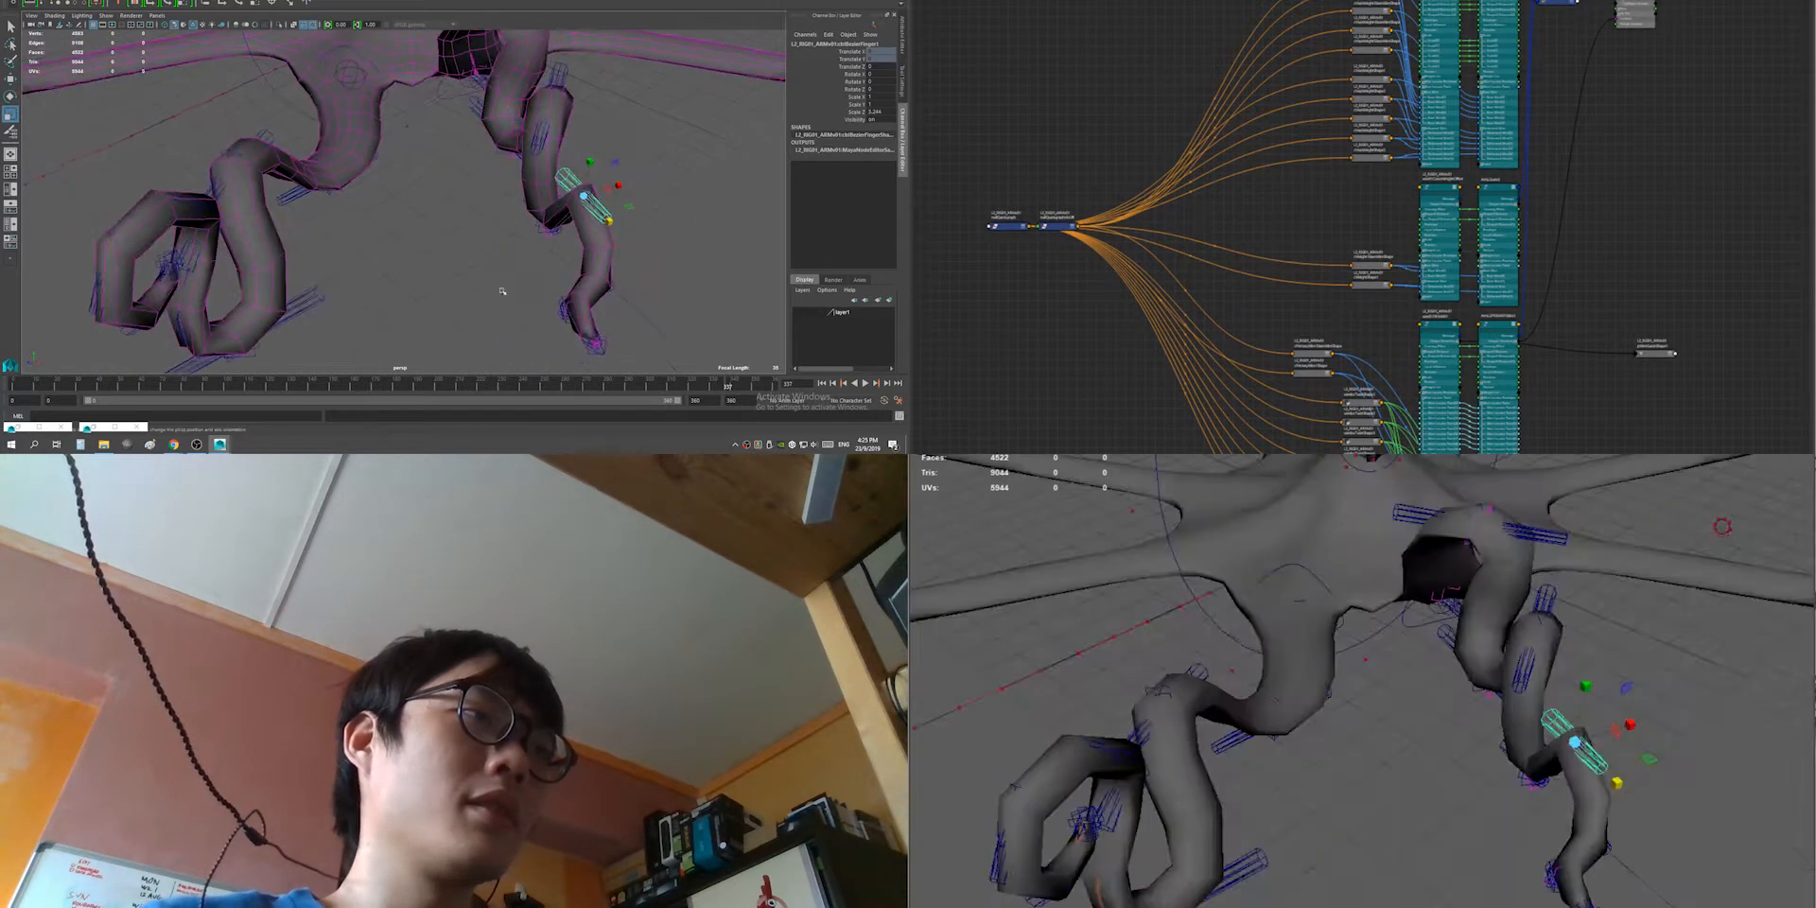
Step: Rotate the control near the tip of the L2 arm, and clear the selection
click(562, 305)
key(e)
drag(587, 343, 600, 275)
key(r)
click(549, 360)
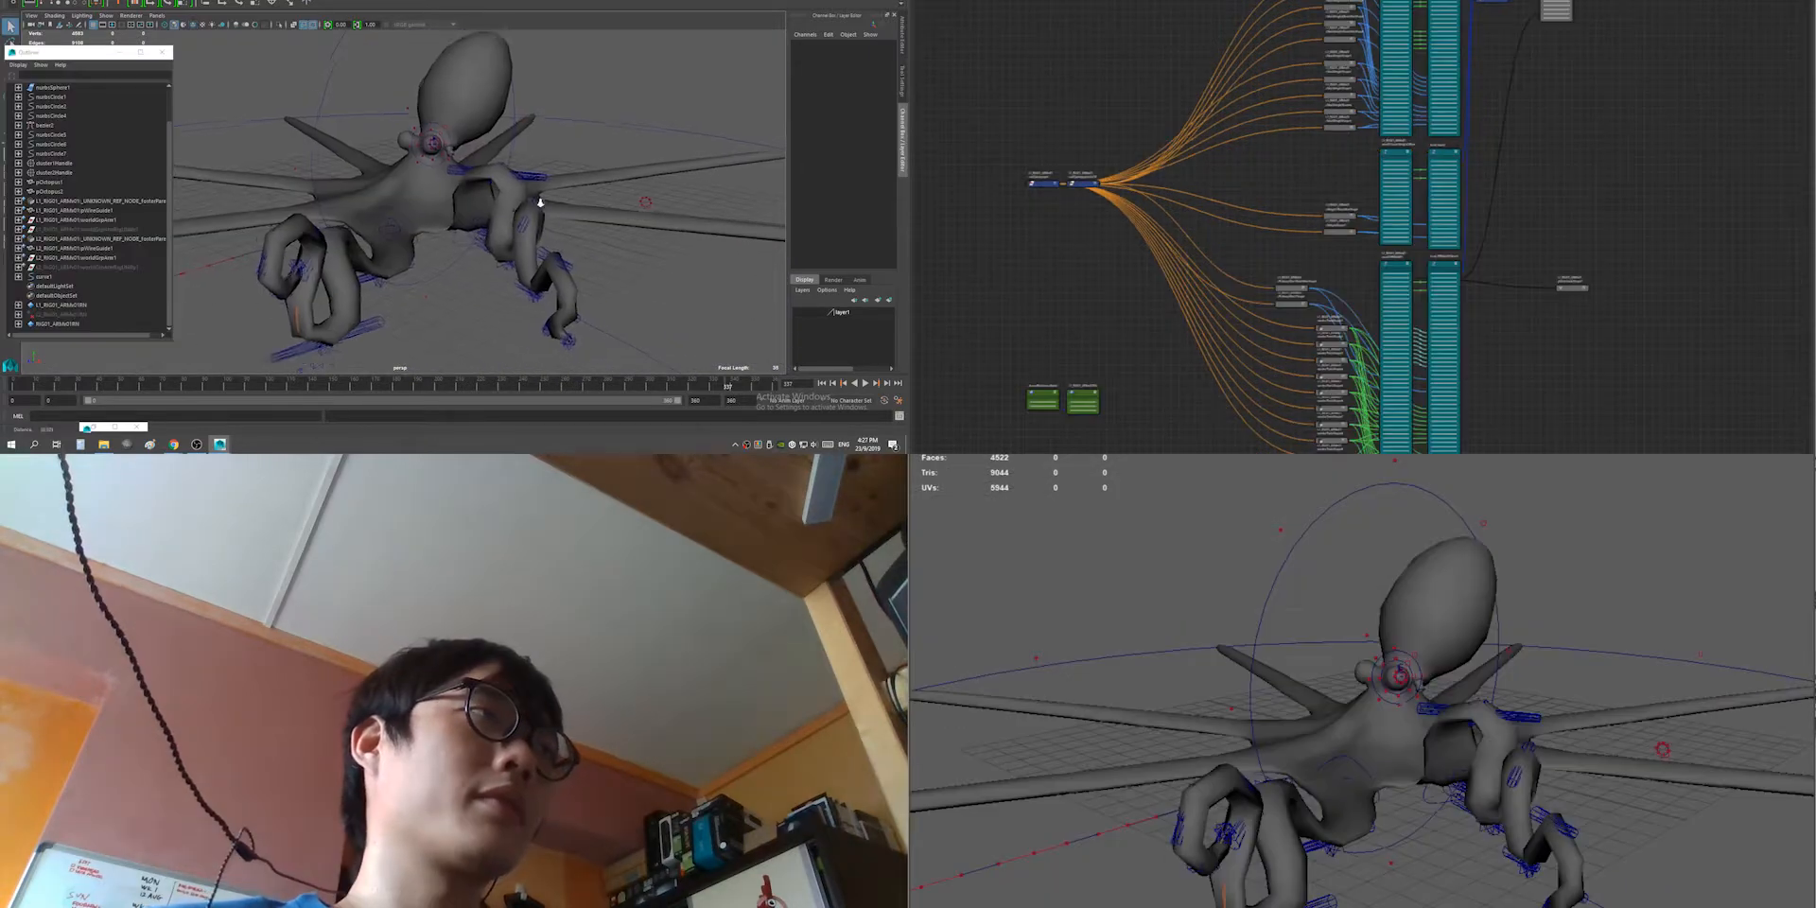
Step: Inspect the whole posed octopus from a low front view, closing in on the two bent arms
alt+drag(540, 202, 532, 198)
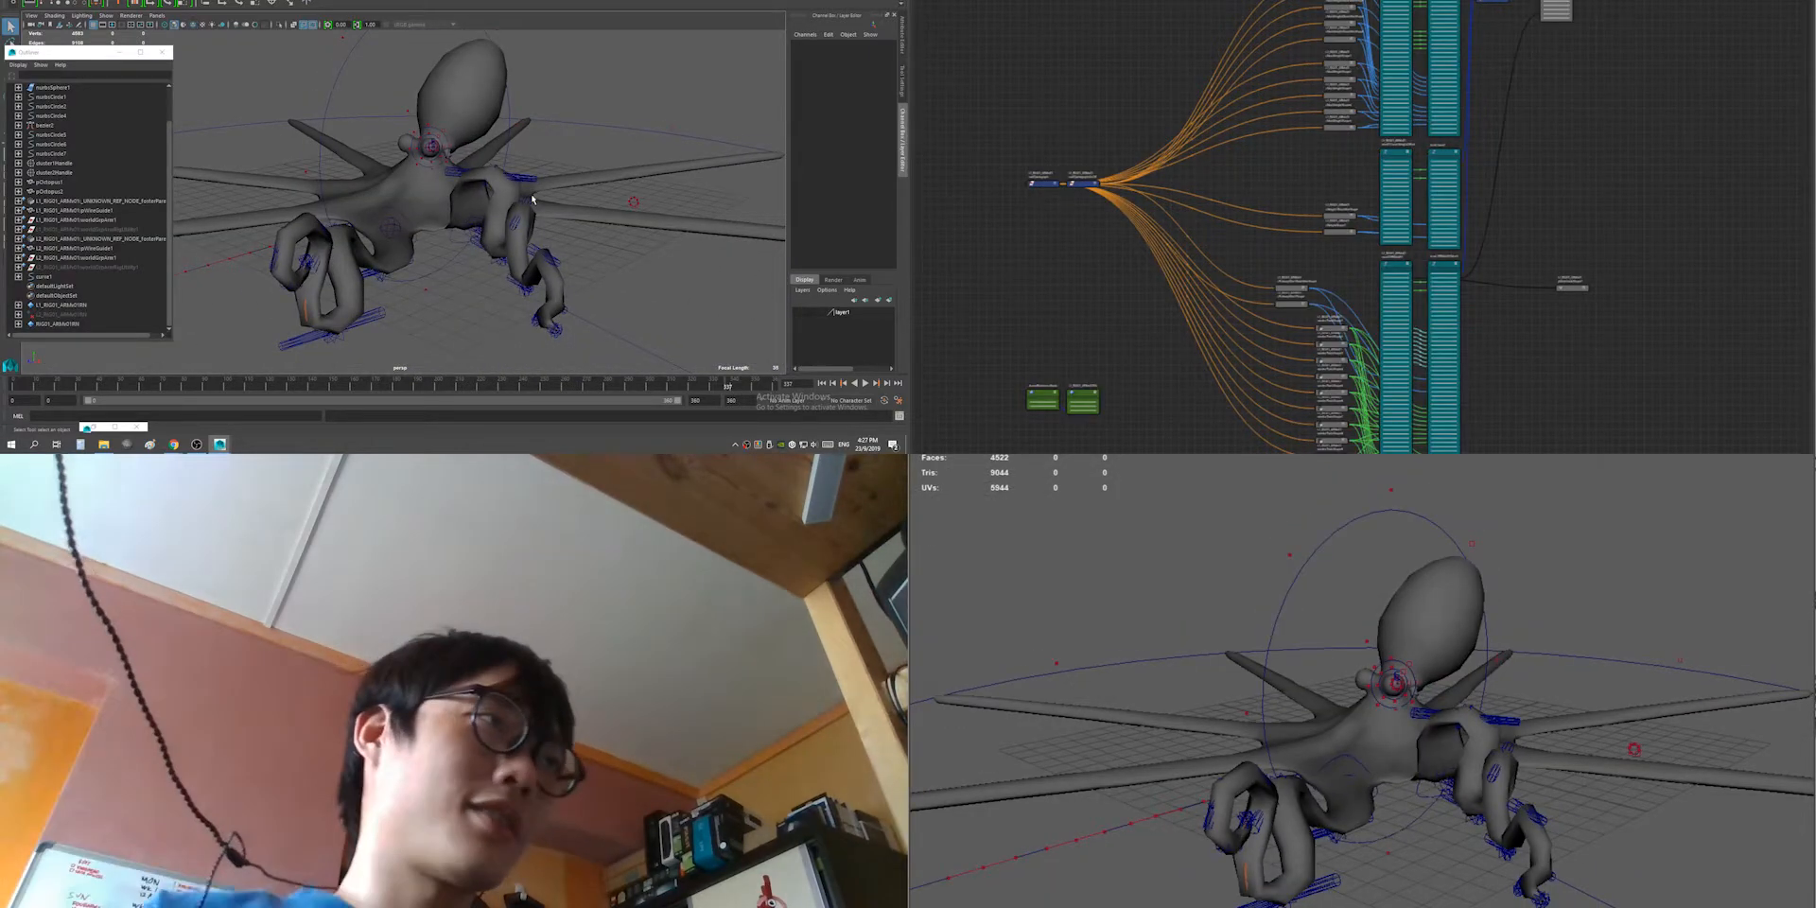
alt+drag(525, 204, 457, 188)
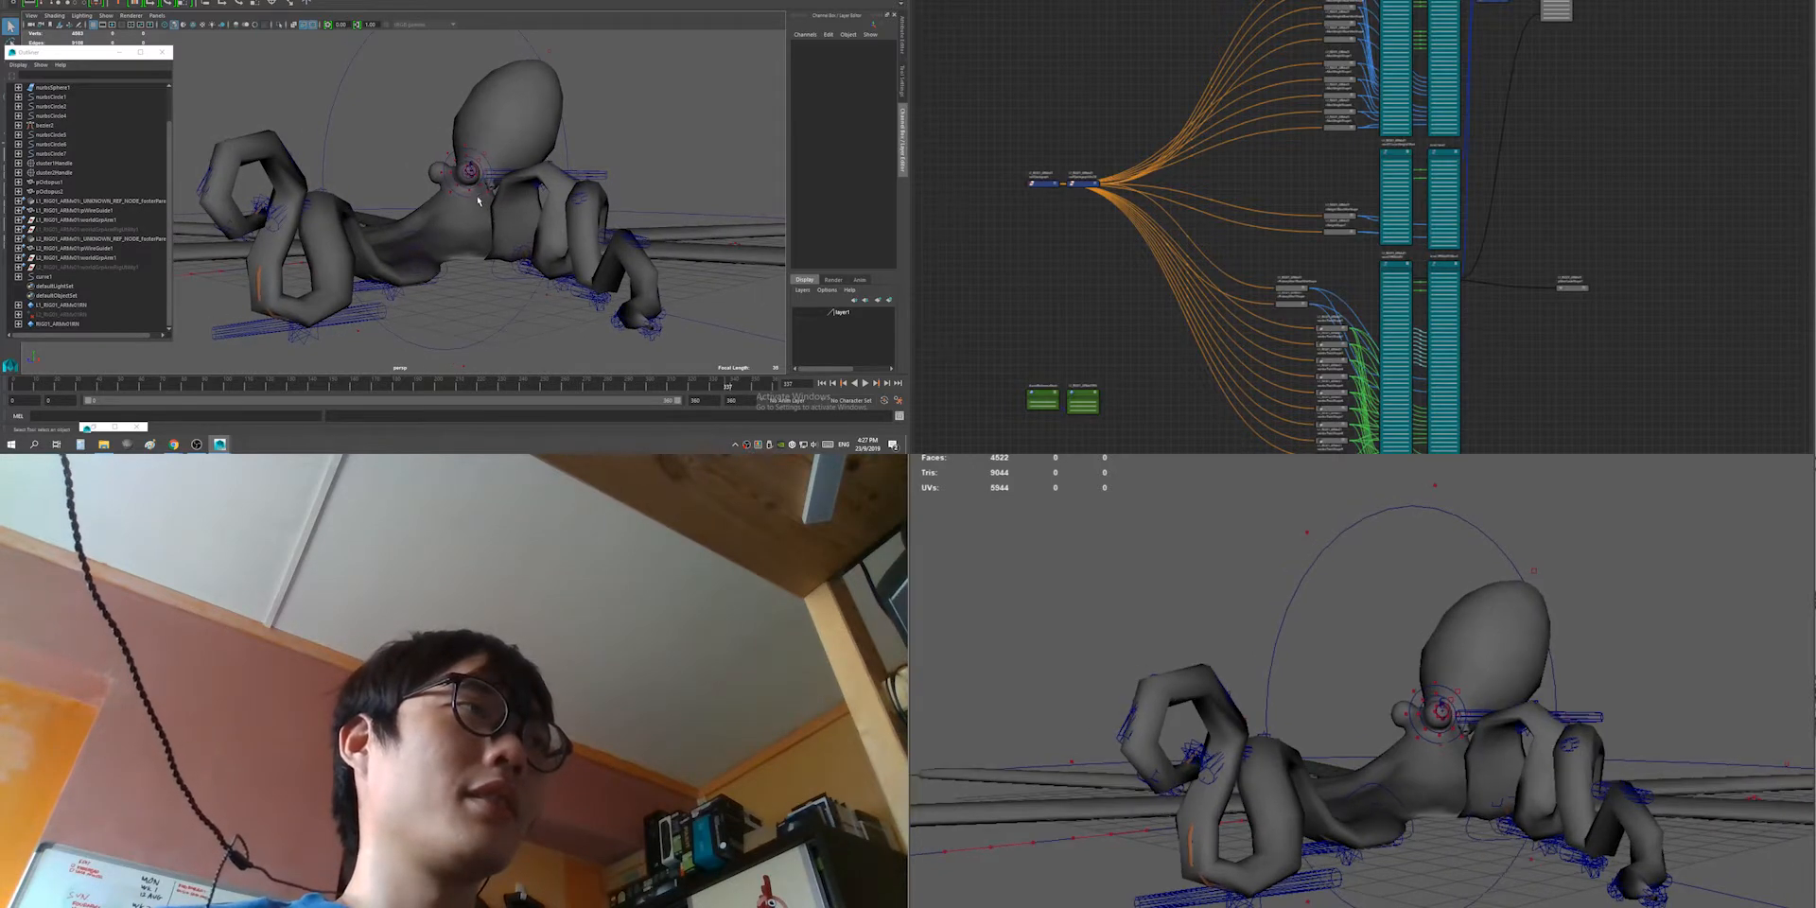
scroll(457, 187, up, 3)
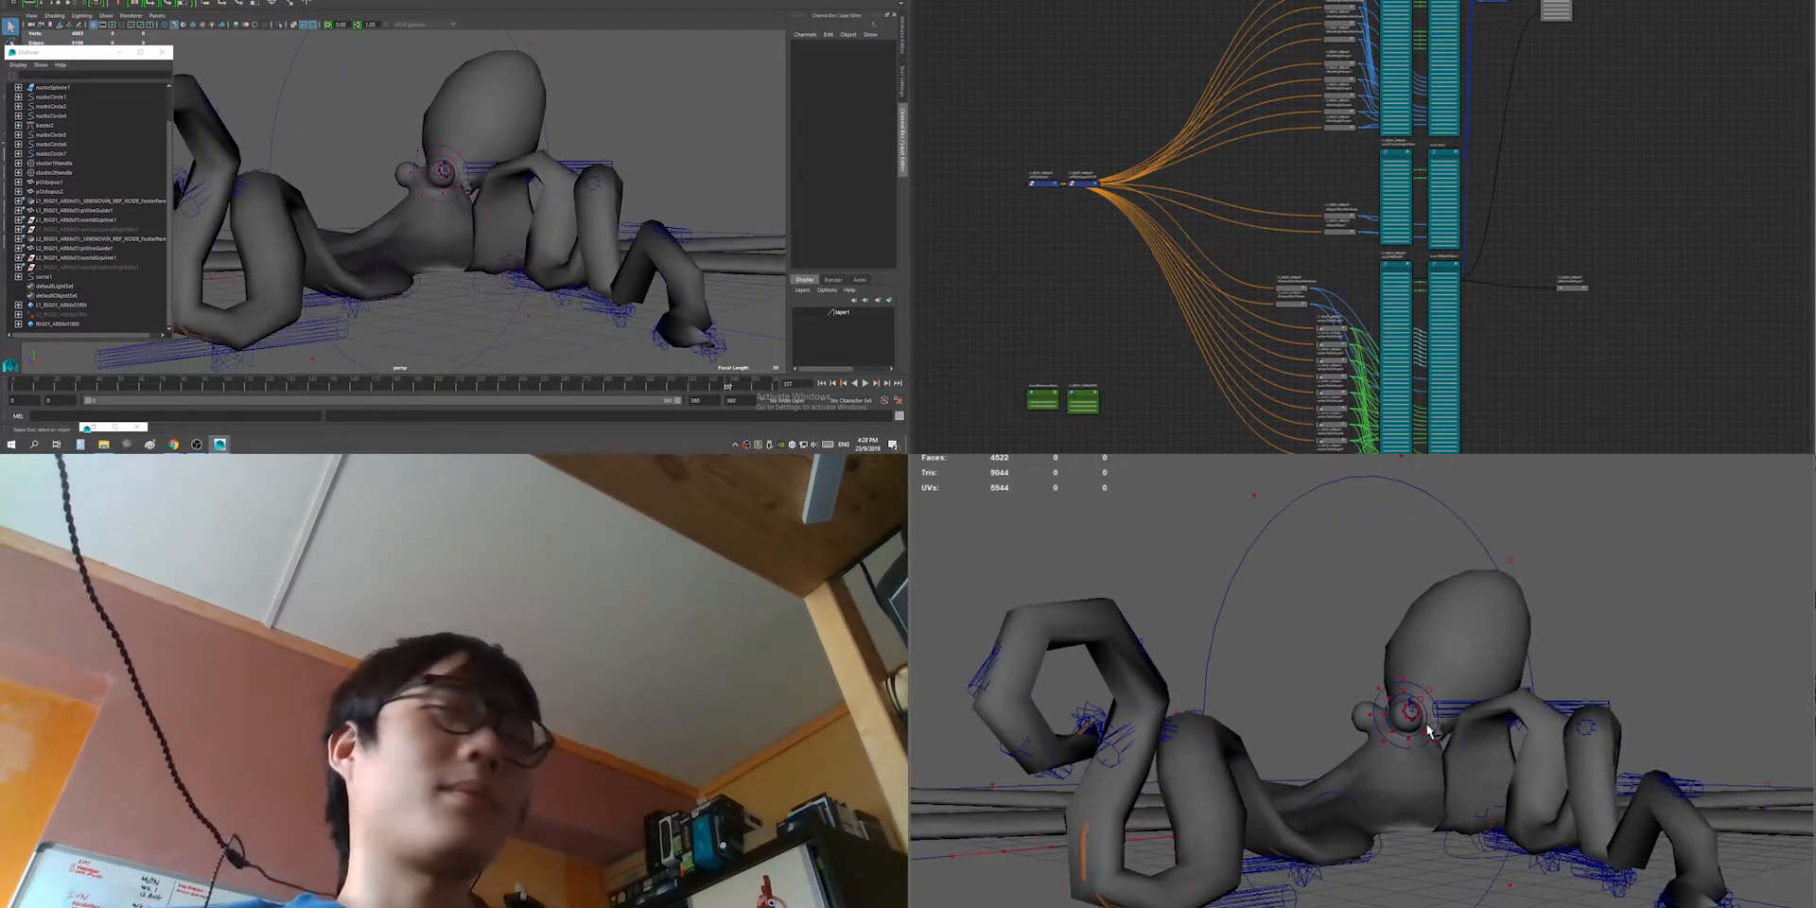